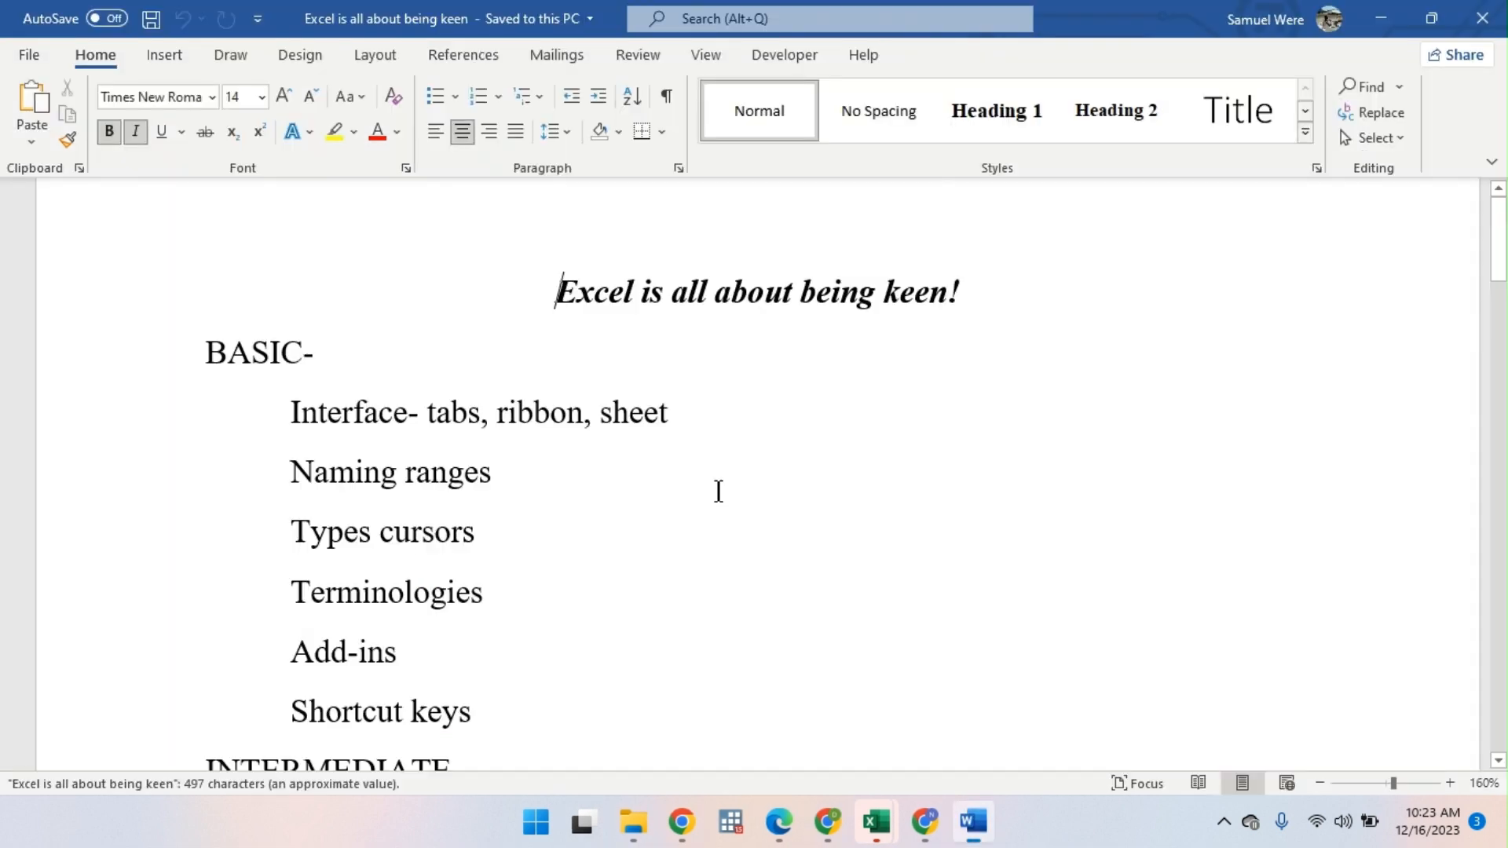
# Step: Start a new page after the end of the topic list and enter the heading "PIVOT TABLES"
pyautogui.scroll(-15, 687, 471)
pyautogui.scroll(8, 687, 452)
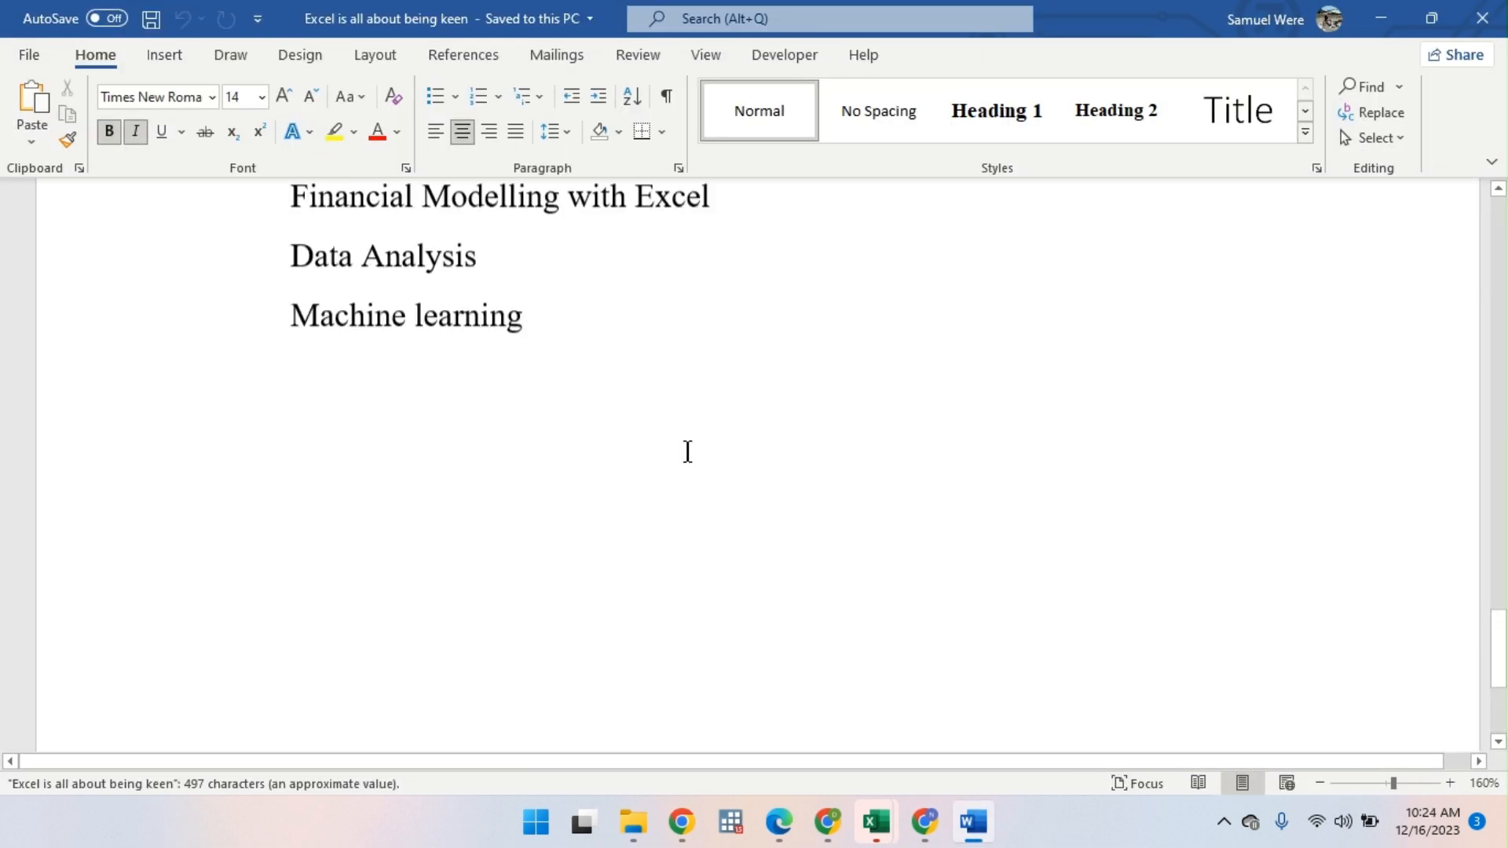
pyautogui.click(545, 579)
pyautogui.scroll(-6, 547, 581)
pyautogui.hotkey('ctrl', 'Return')
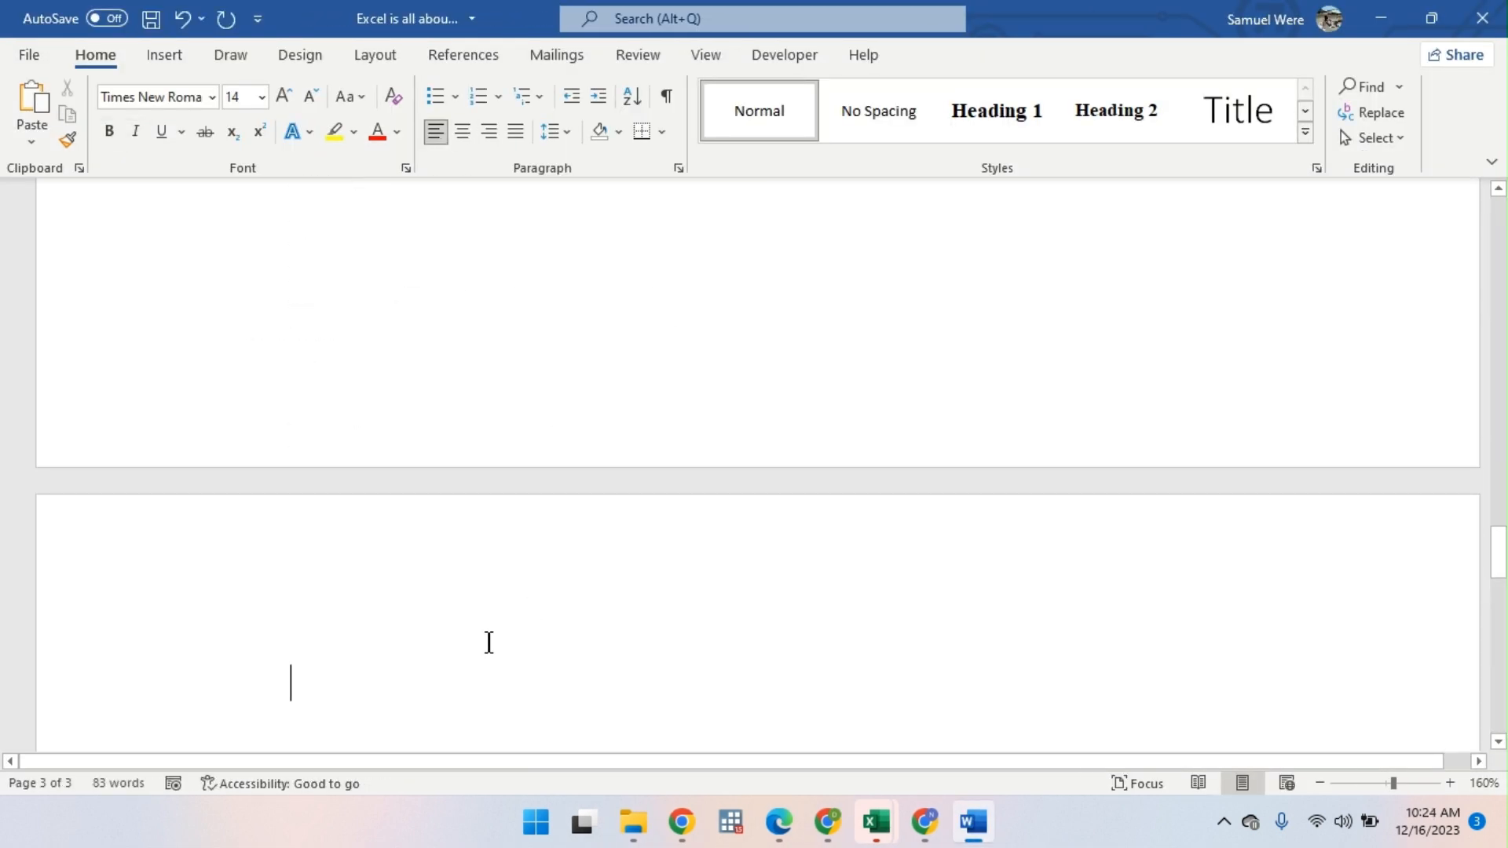
pyautogui.write('PIVO')
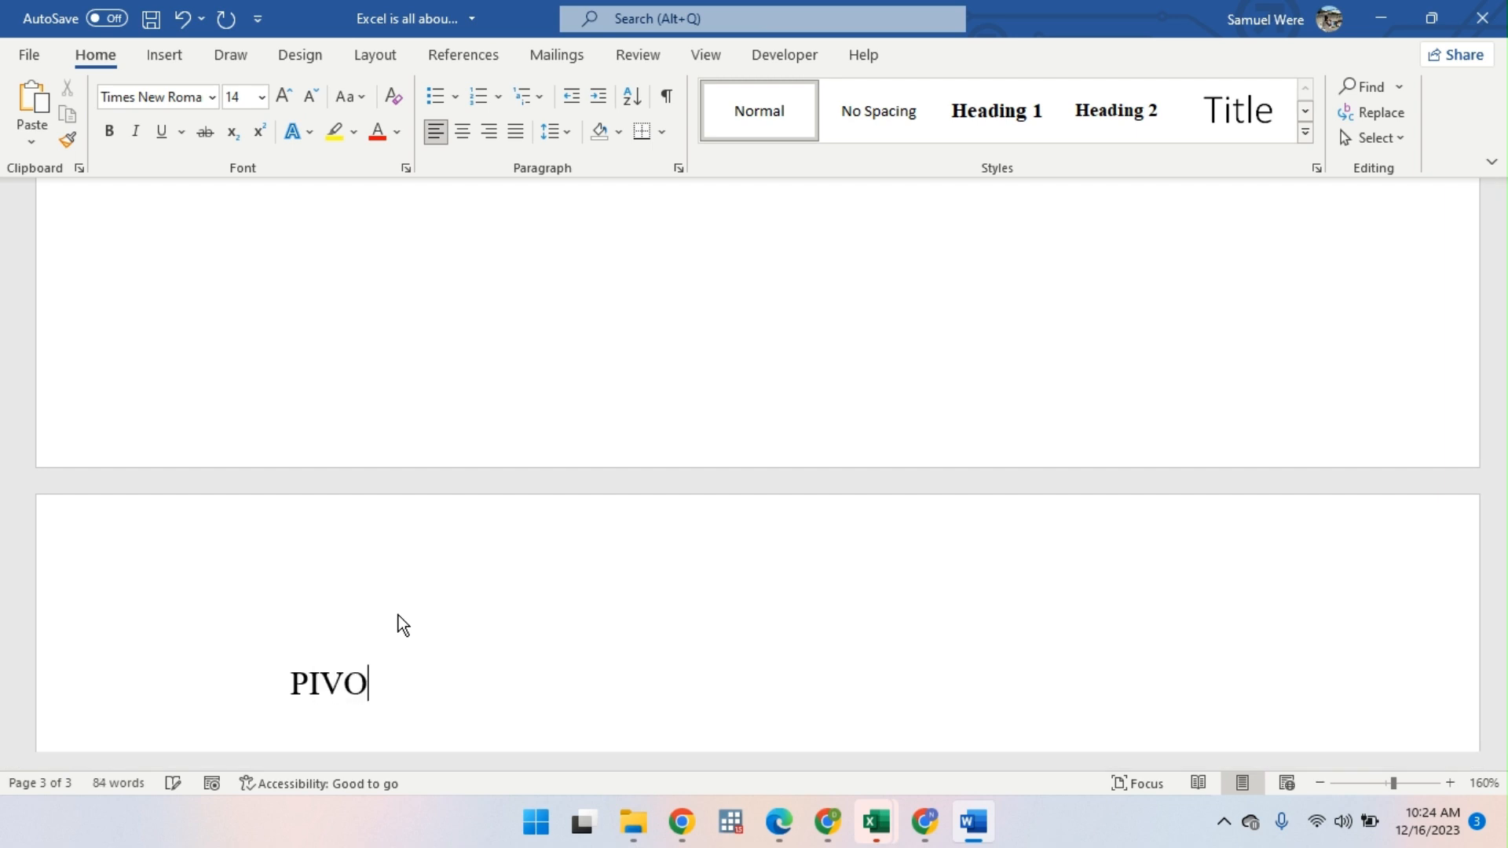
pyautogui.write('T TABLES')
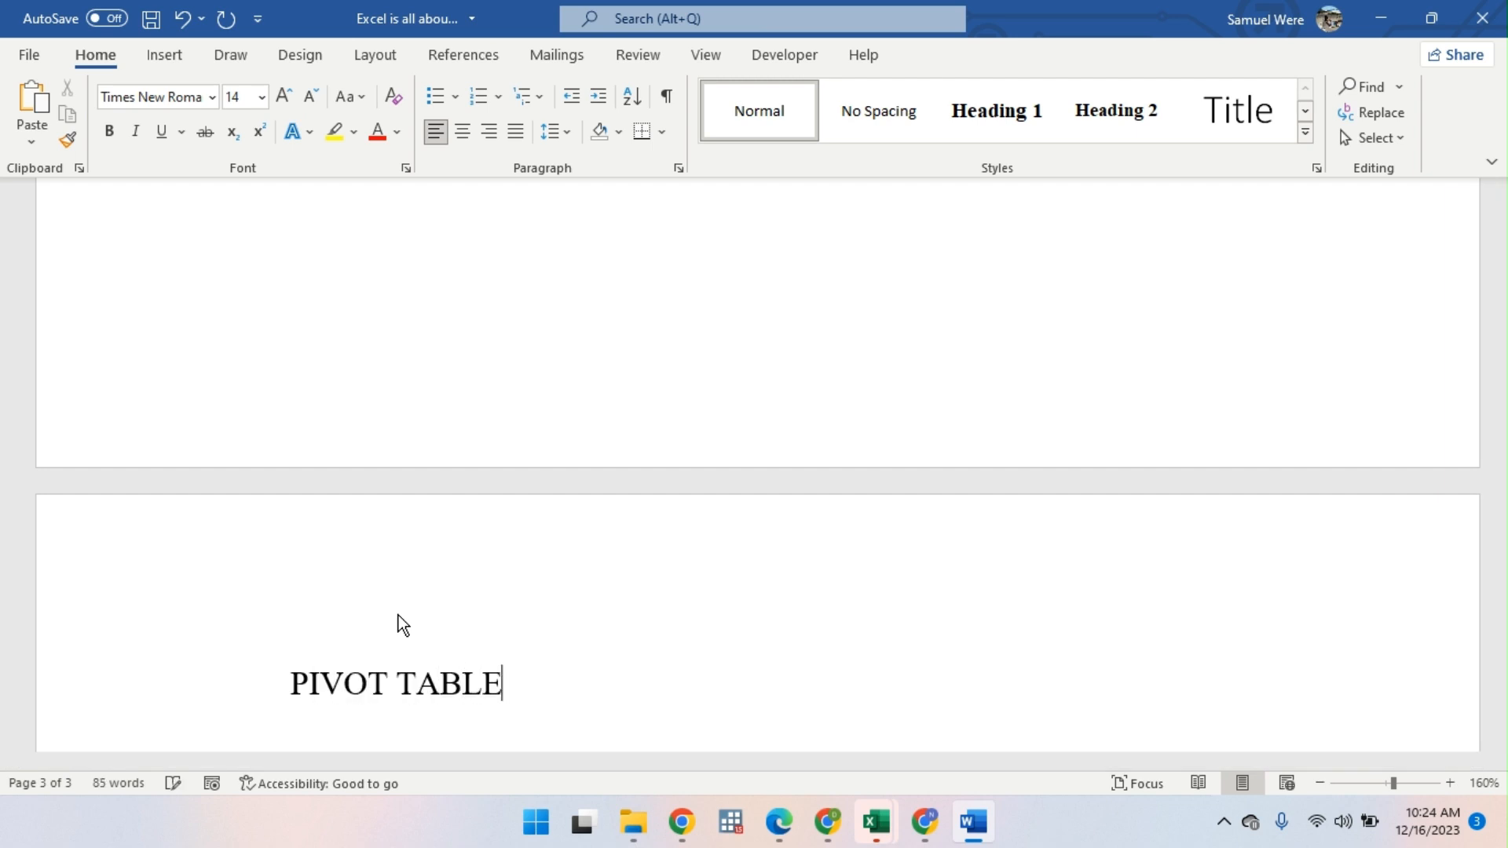
# Step: Add a dash-bulleted item "converting your data to a table" under the PIVOT TABLES heading
pyautogui.press('Return')
pyautogui.write('- ')
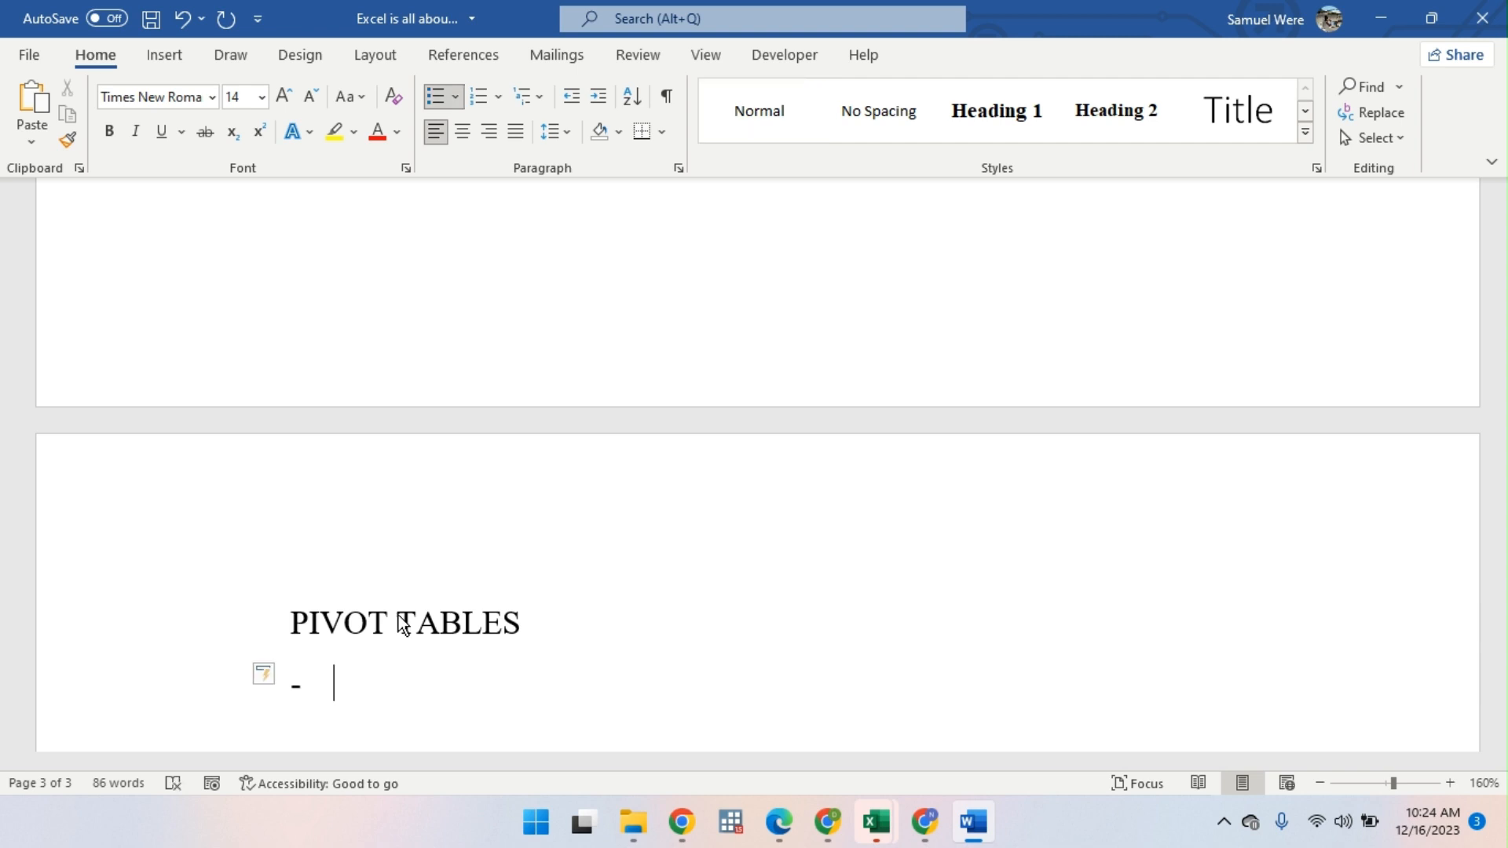
pyautogui.write('converti')
pyautogui.press('BackSpace')
pyautogui.write('i')
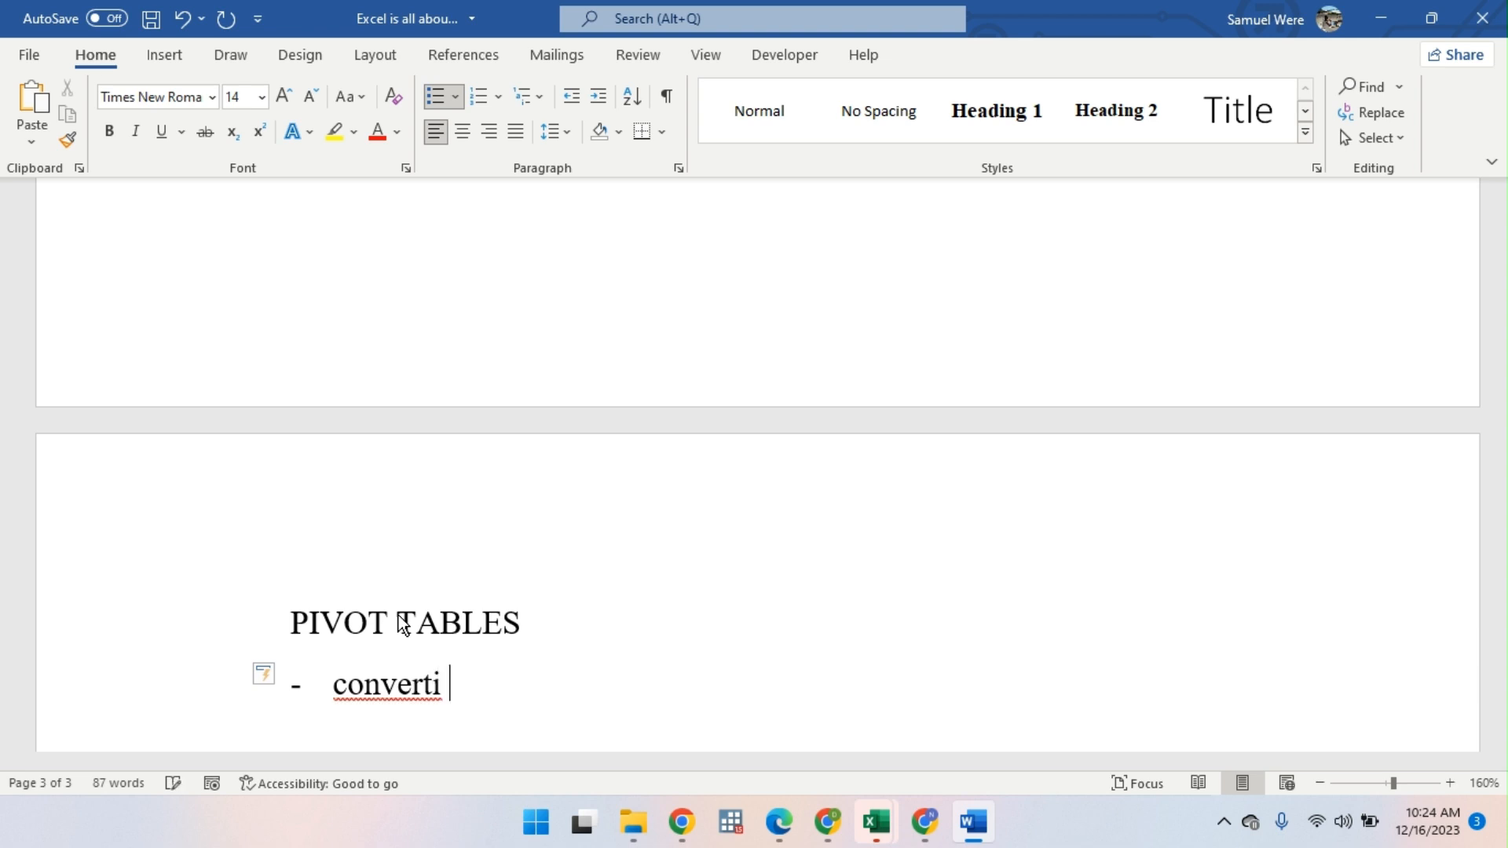
pyautogui.press('BackSpace')
pyautogui.write('n')
pyautogui.press('BackSpace')
pyautogui.write('g ')
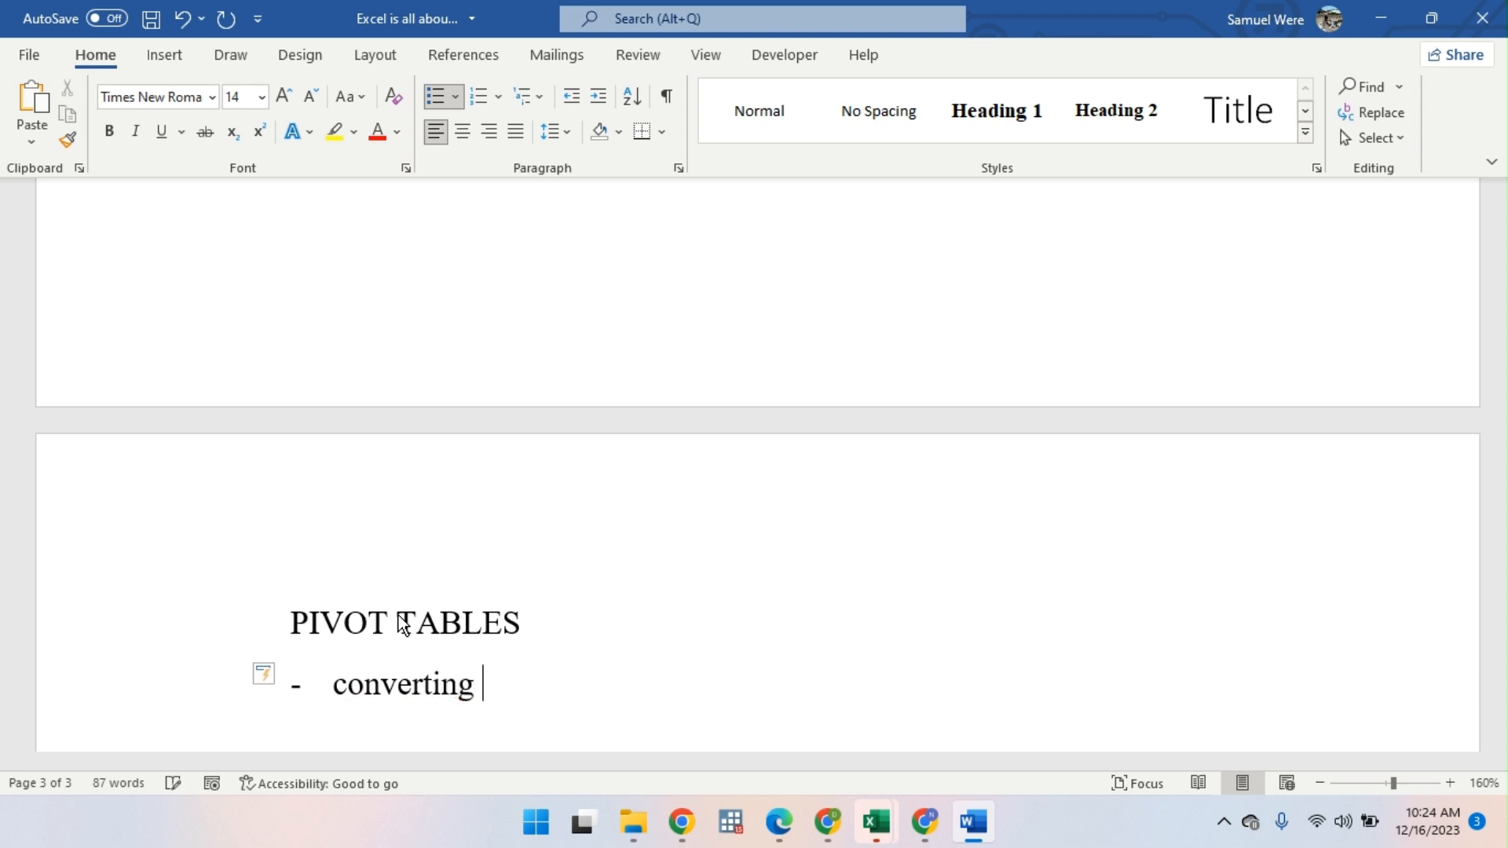
pyautogui.write('your data to a t')
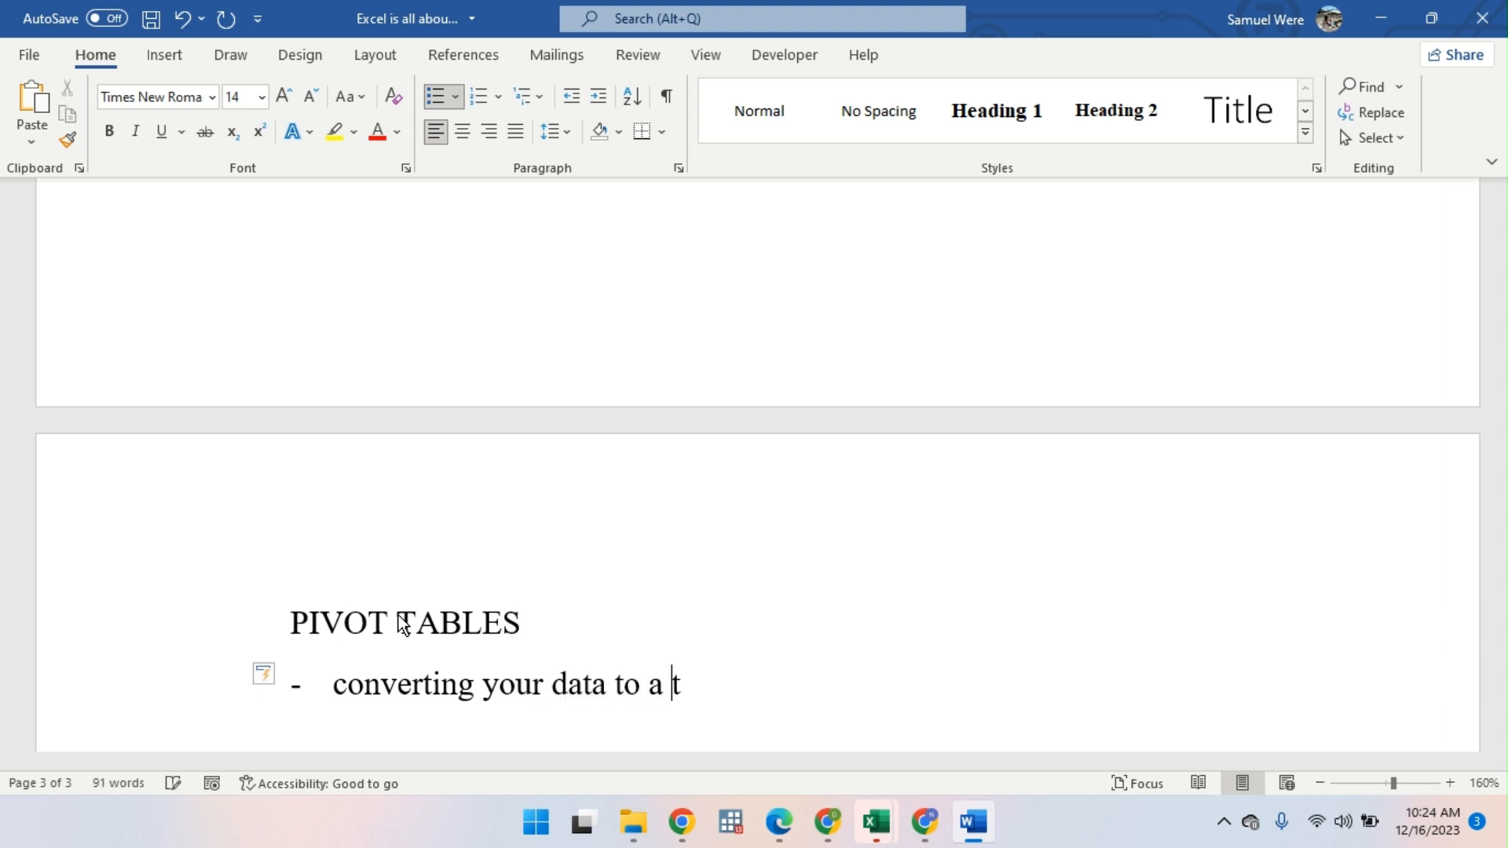
pyautogui.write('able')
# Step: Add an indented line without a bullet below the item, reading "select everything crtl+A"
pyautogui.press('Return')
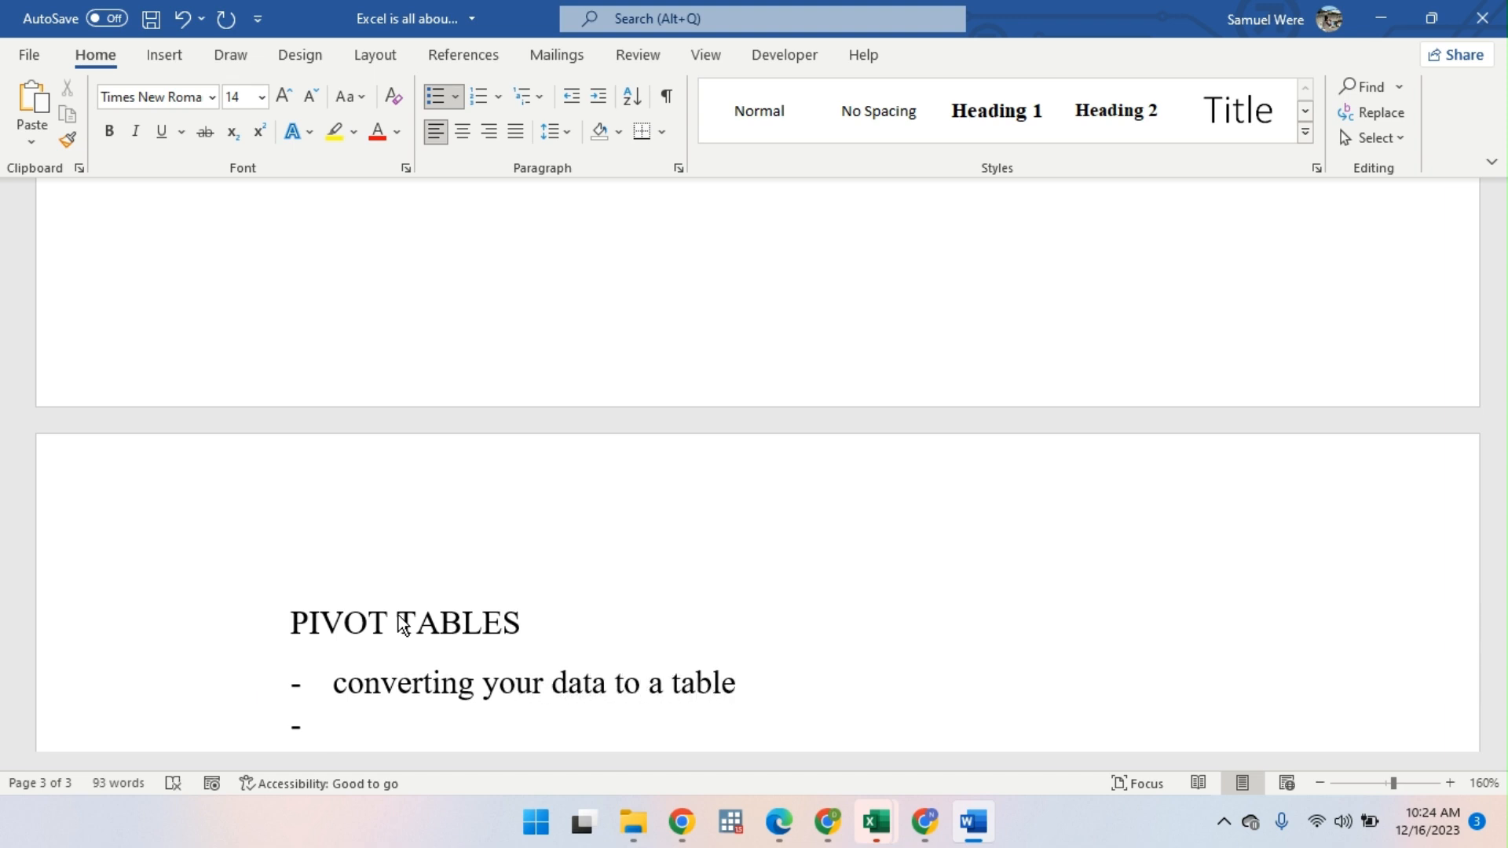
pyautogui.press('BackSpace')
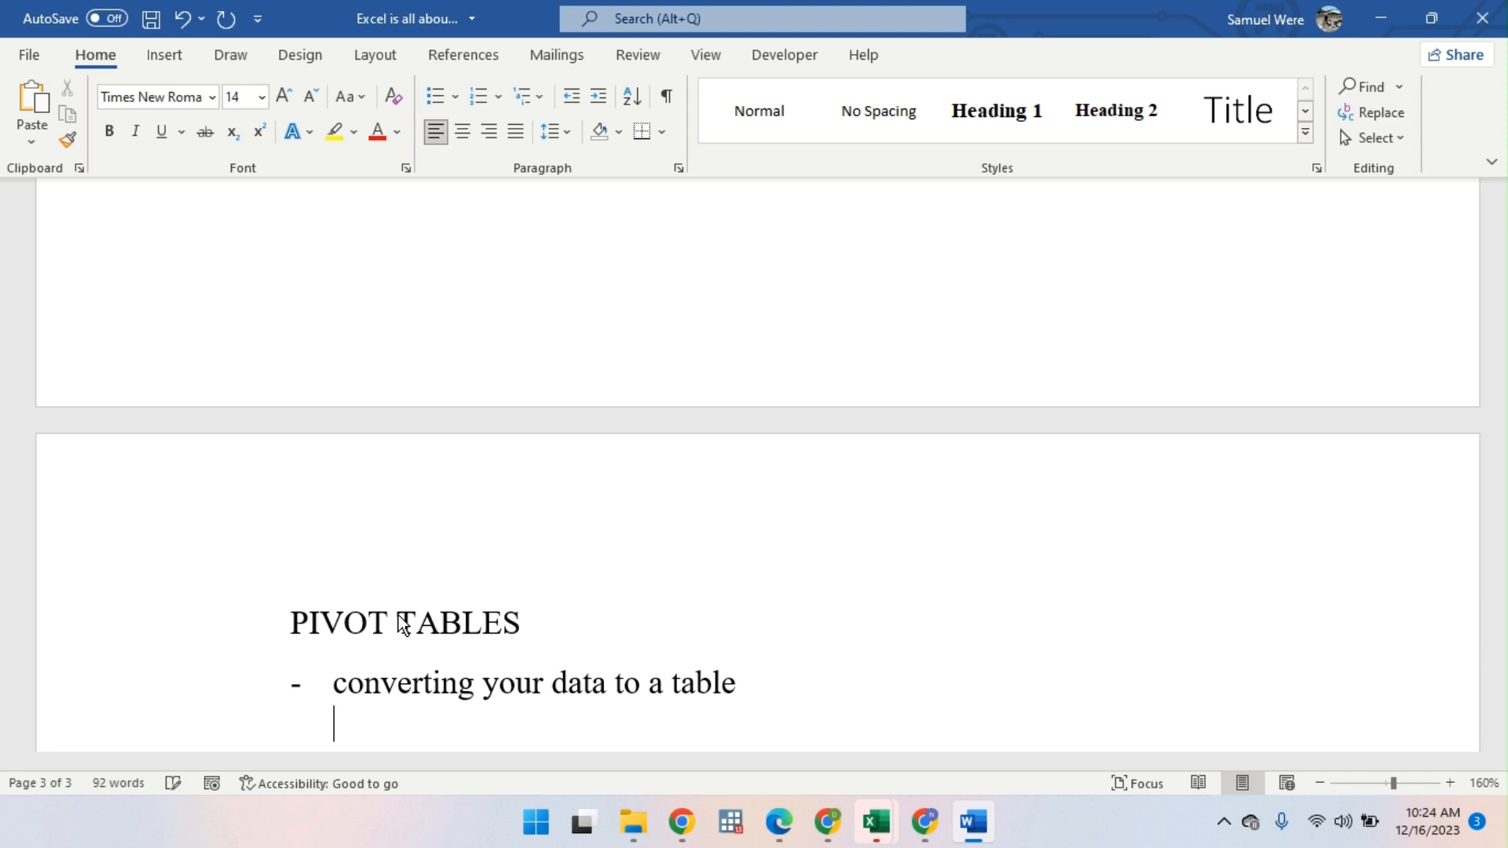
pyautogui.press('Tab')
pyautogui.write('select everu')
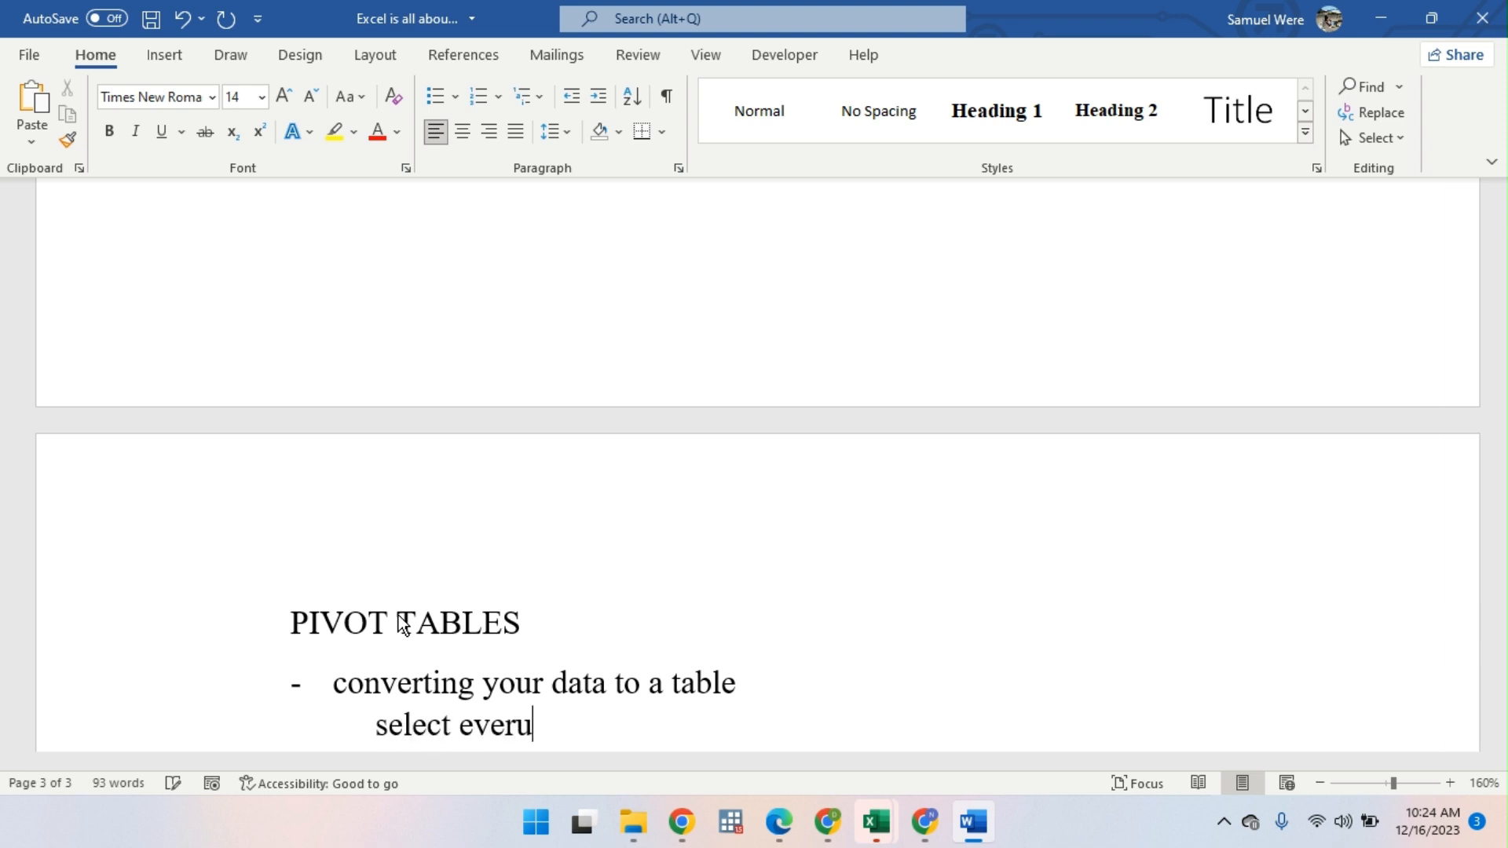
pyautogui.press('BackSpace')
pyautogui.write('ythin')
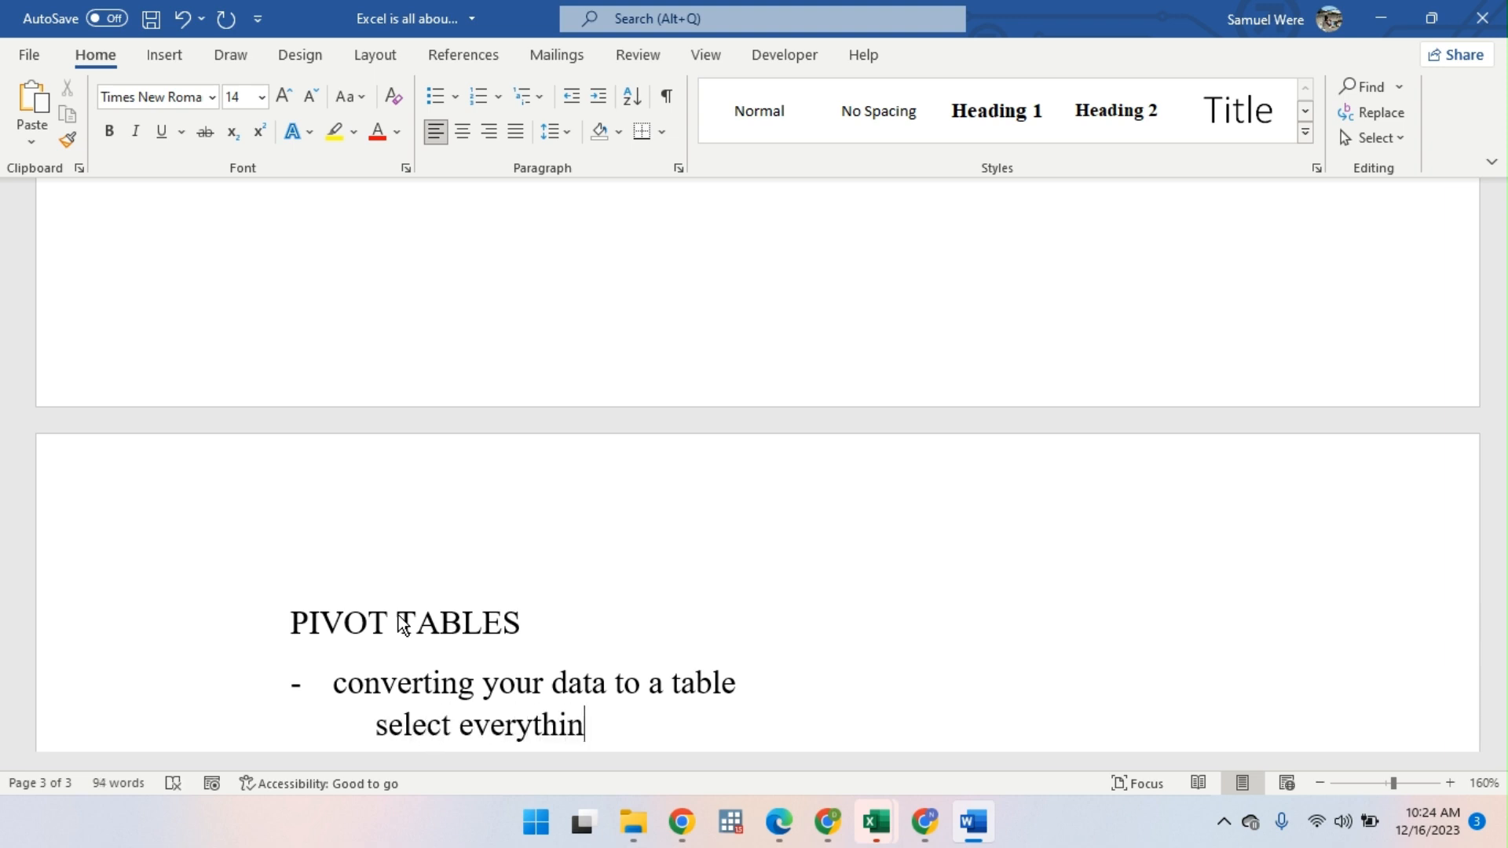
pyautogui.write('g crtl+')
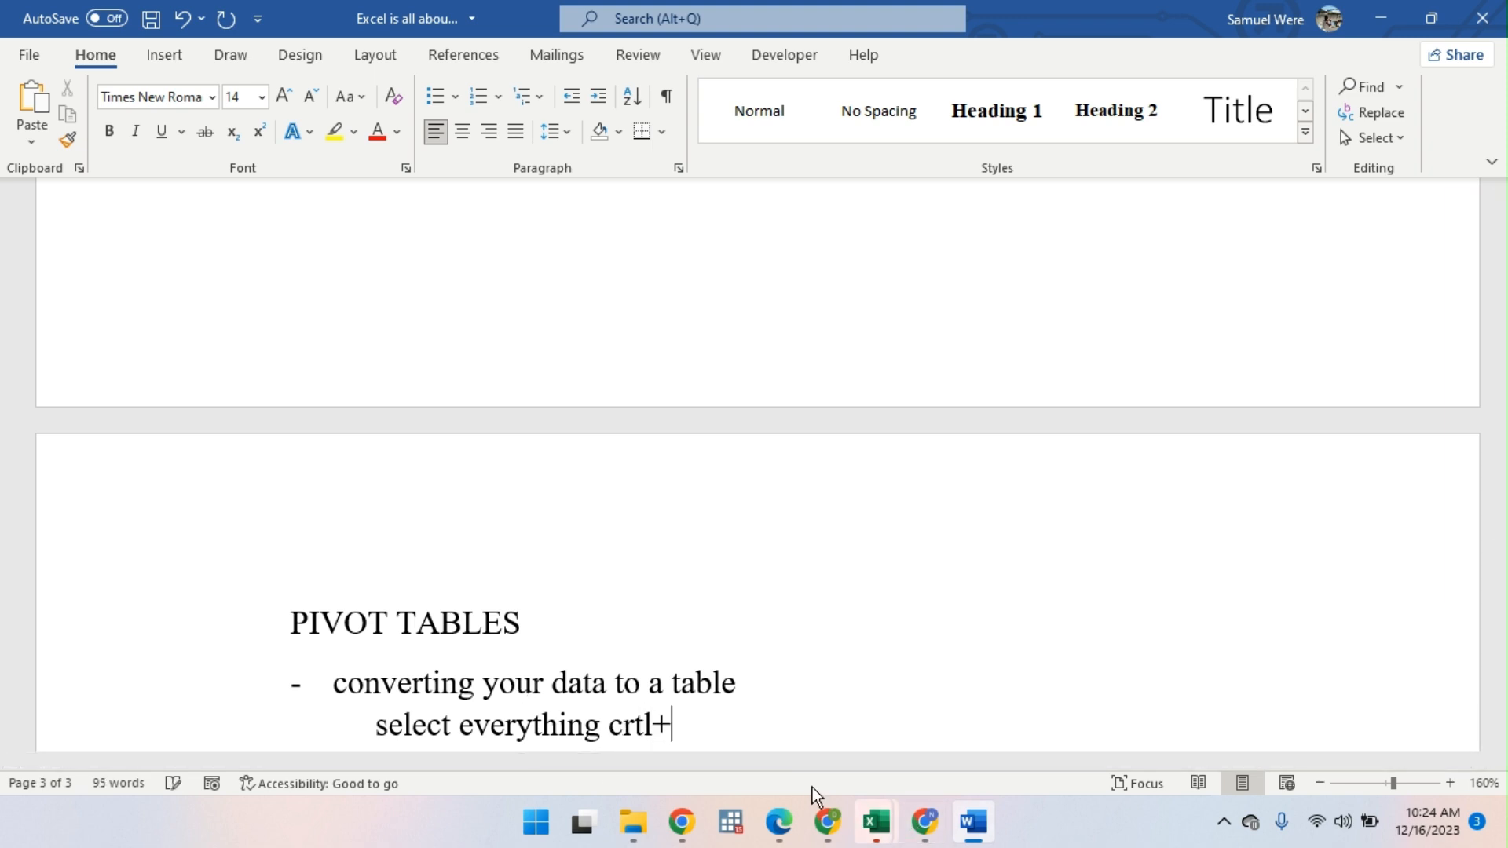
pyautogui.write('A')
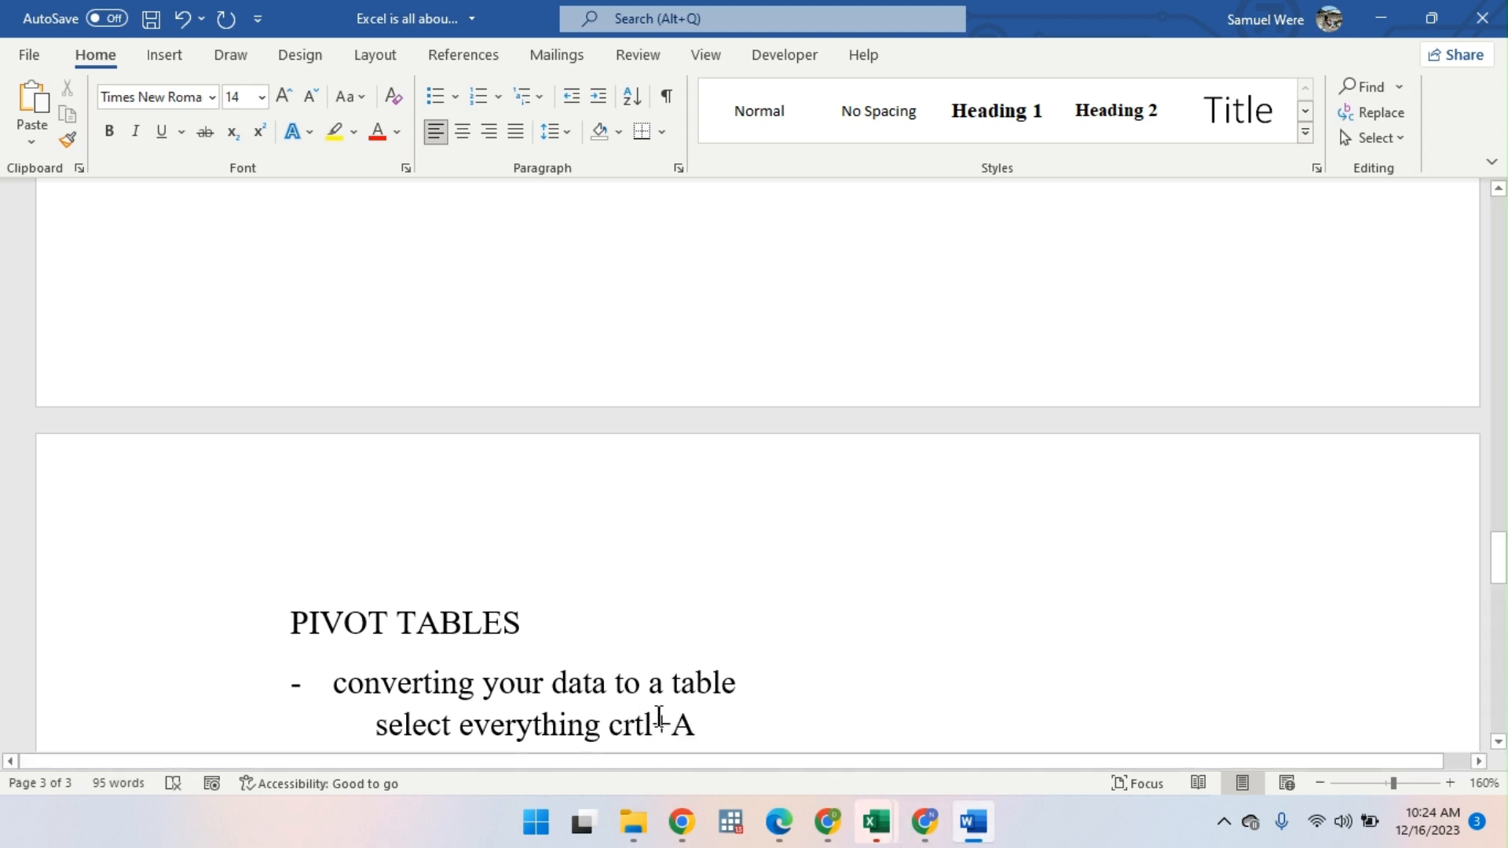
# Step: Italicize "crtl+A" in the "select everything" line and start a new line below it
pyautogui.moveTo(609, 722); pyautogui.dragTo(742, 721)
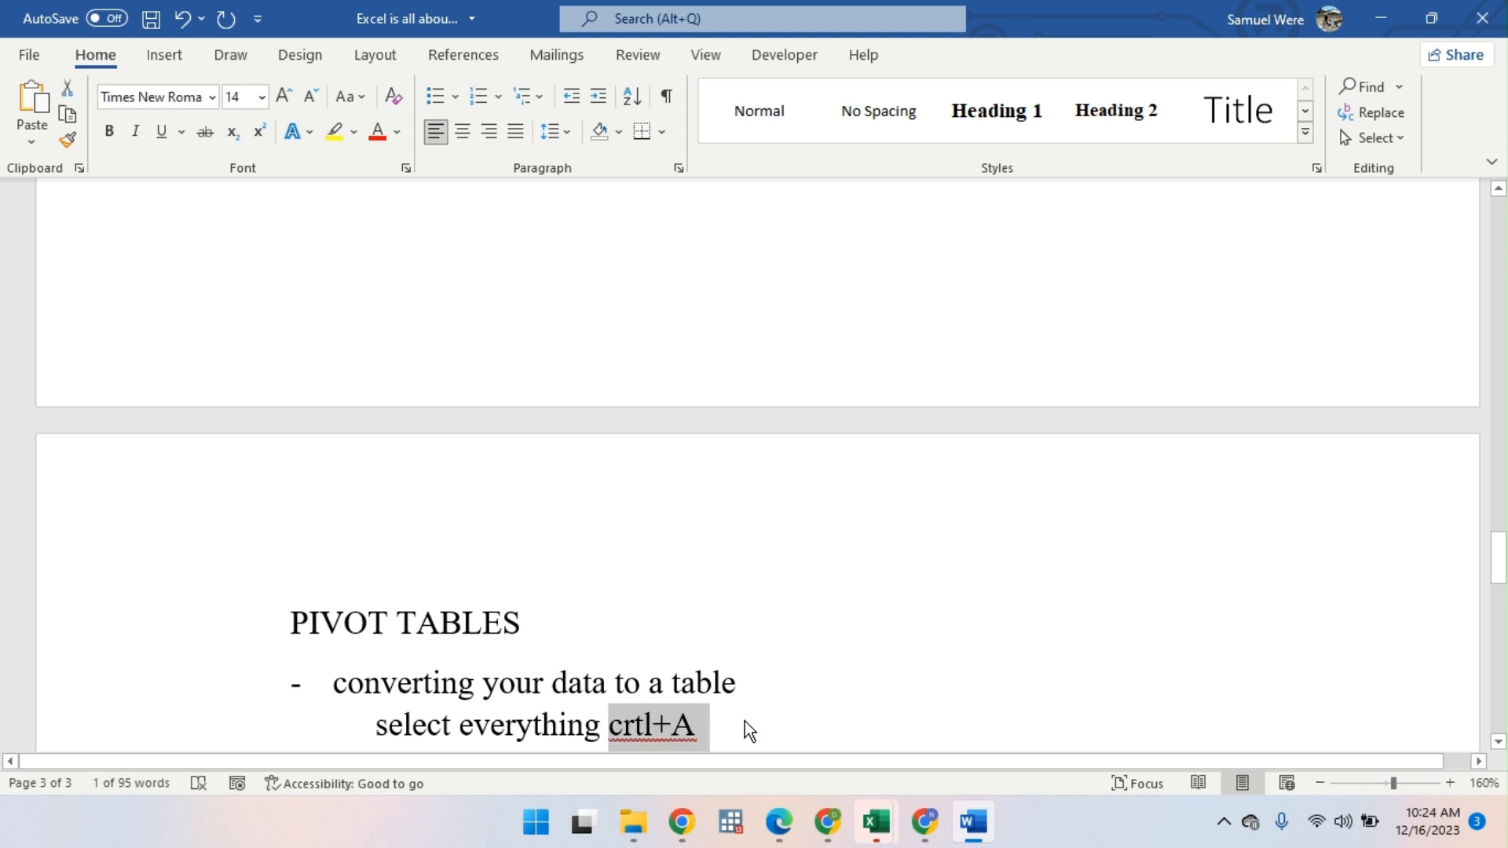
pyautogui.hotkey('shift', 'Left')
pyautogui.hotkey('ctrl', 'i')
pyautogui.scroll(-1, 743, 721)
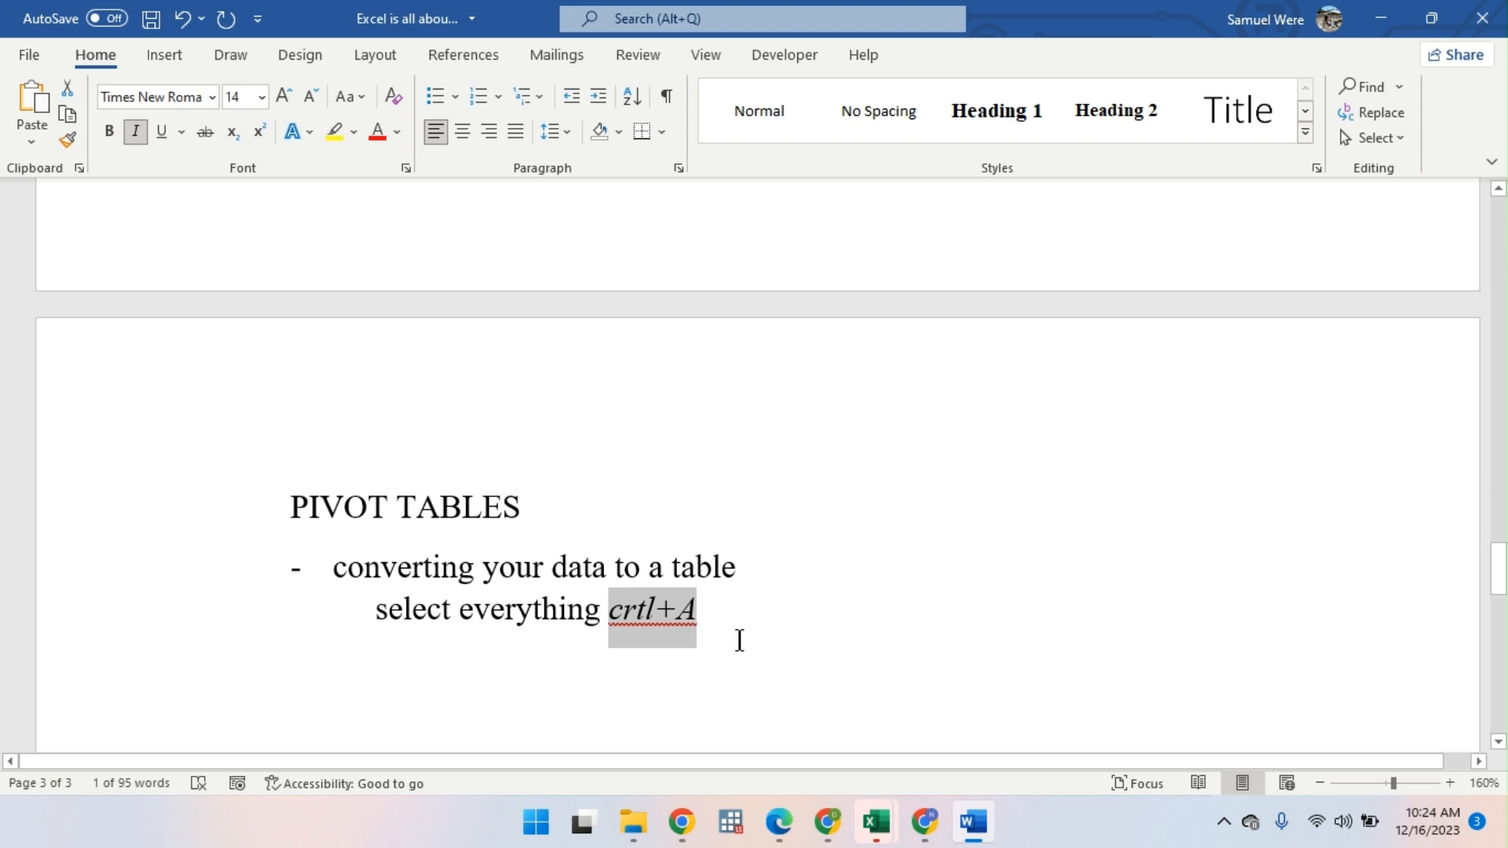
pyautogui.click(739, 640)
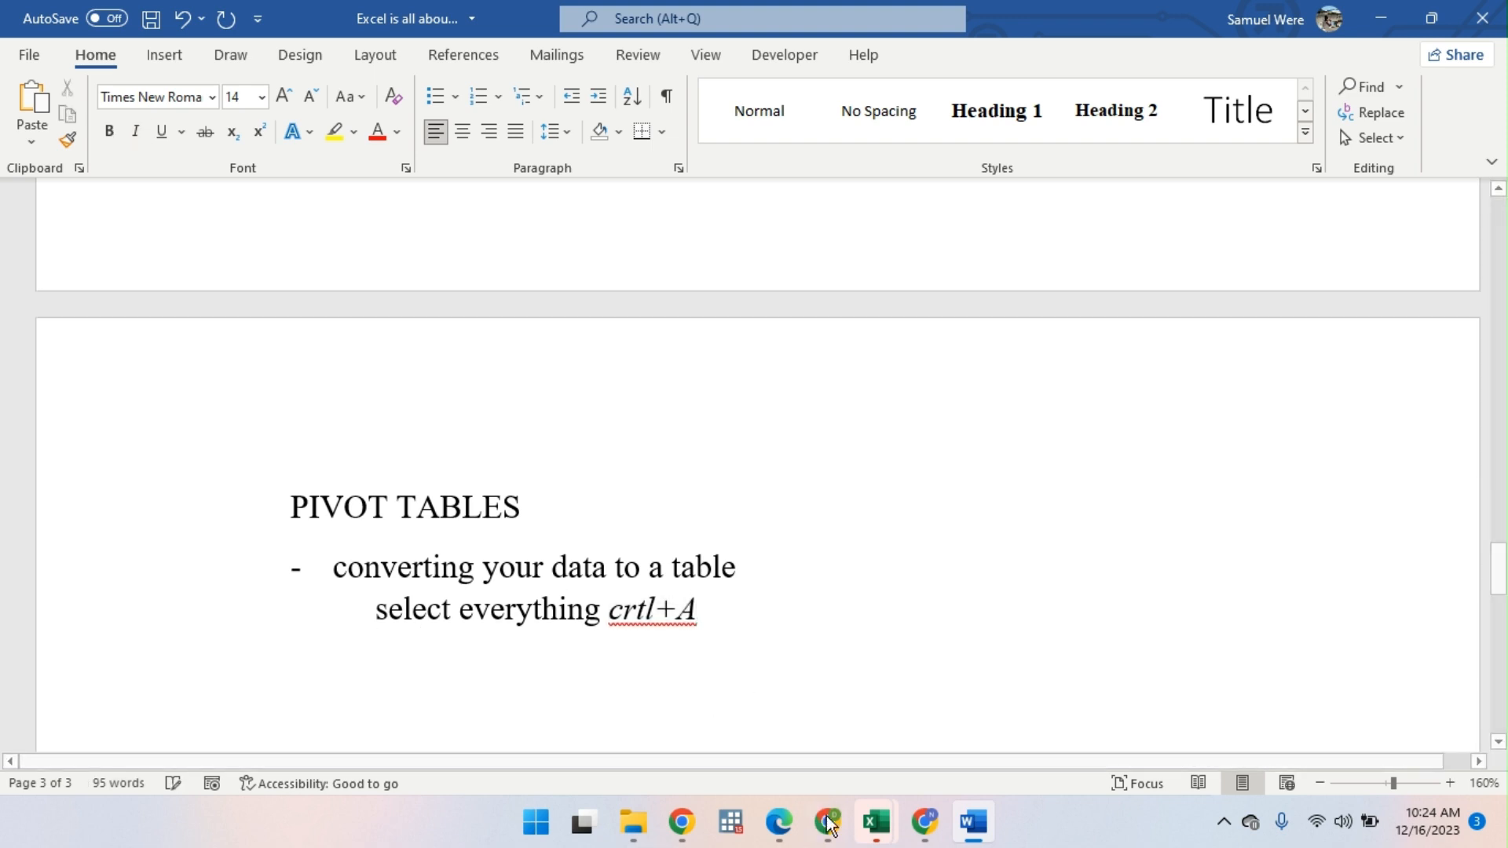
# Step: Switch to the "Data visualization and reports" workbook in Excel and select the whole data range on the DATA sheet
pyautogui.moveTo(876, 822)
pyautogui.click(907, 686)
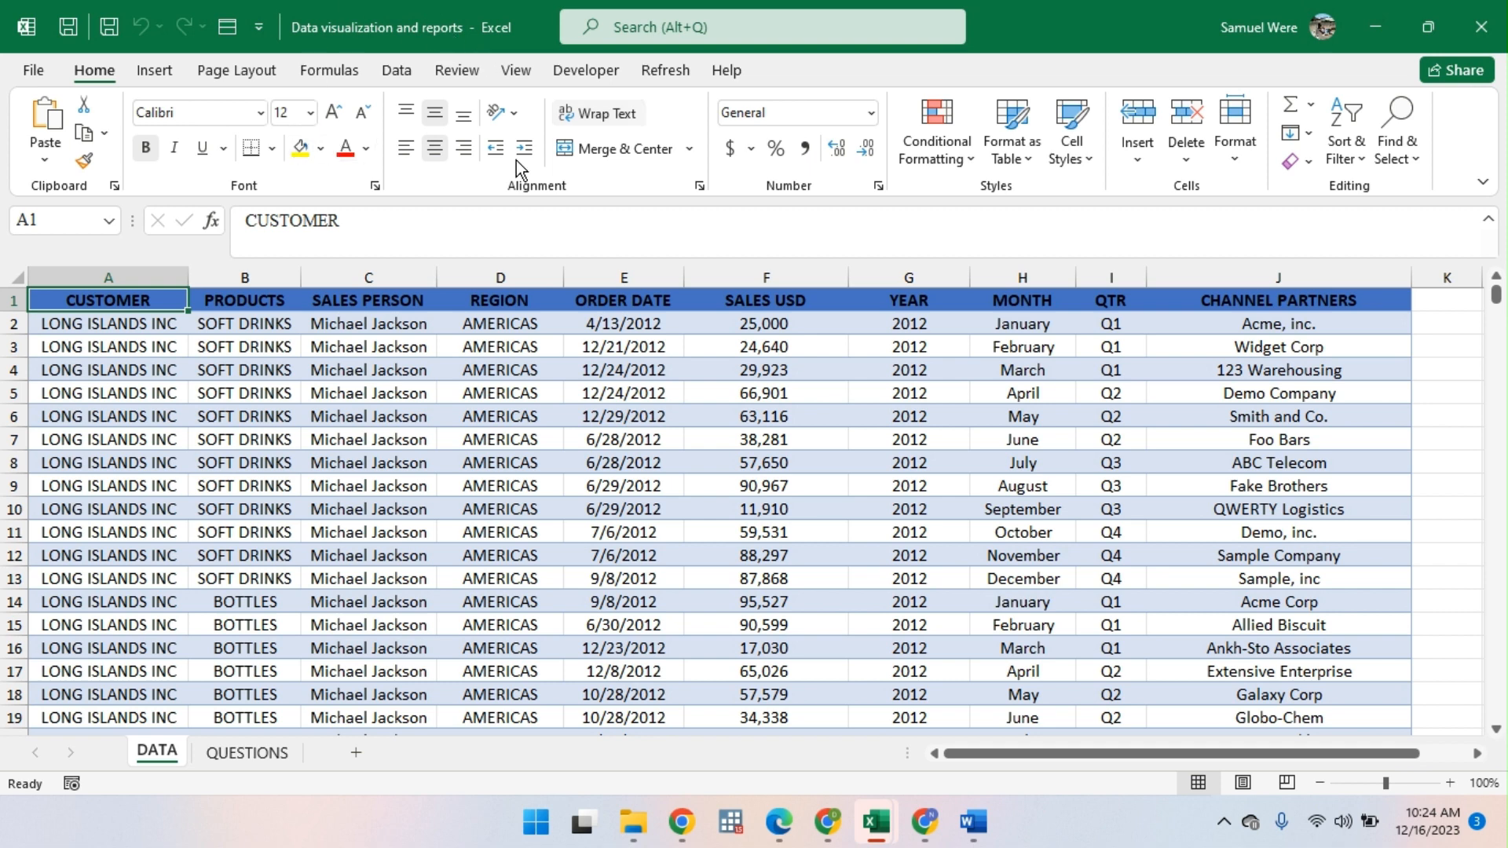
pyautogui.click(312, 435)
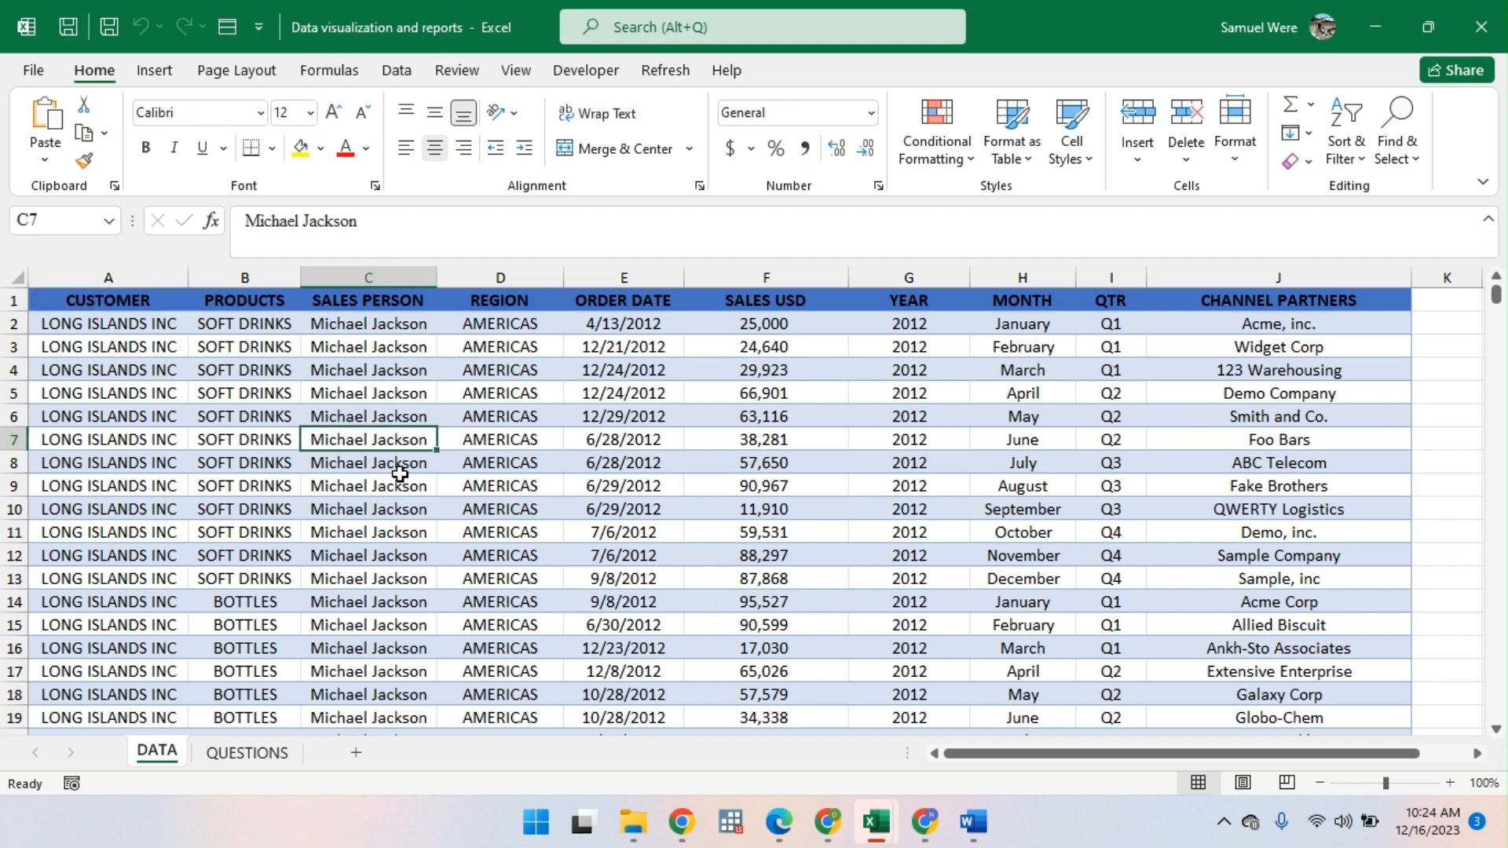
pyautogui.hotkey('ctrl', 'a')
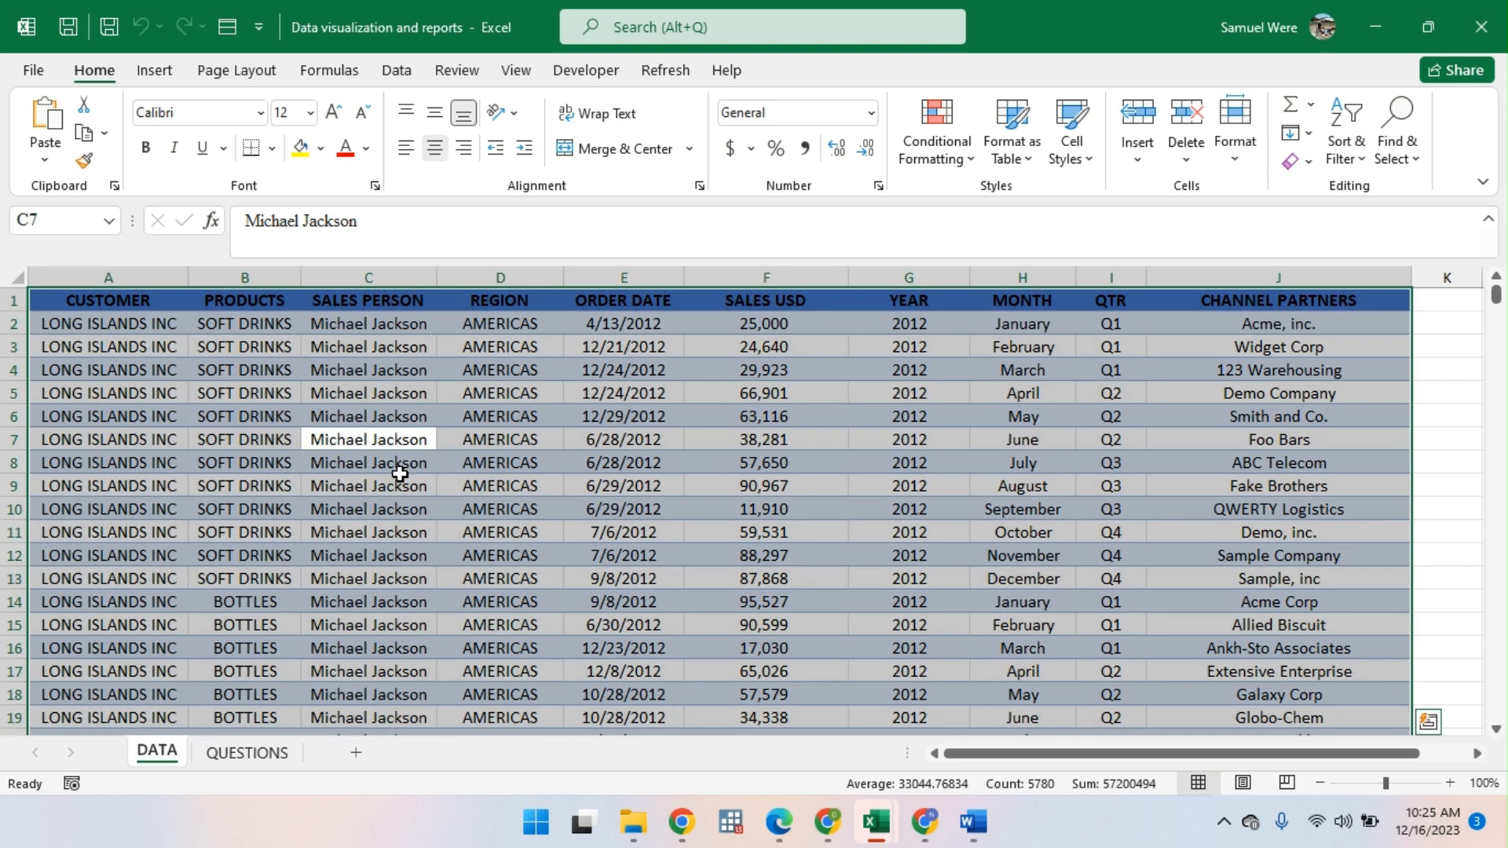
# Step: Switch back to the Word notes and enter "control + T – converts the data to a table" below the "select everything" line
pyautogui.moveTo(845, 836)
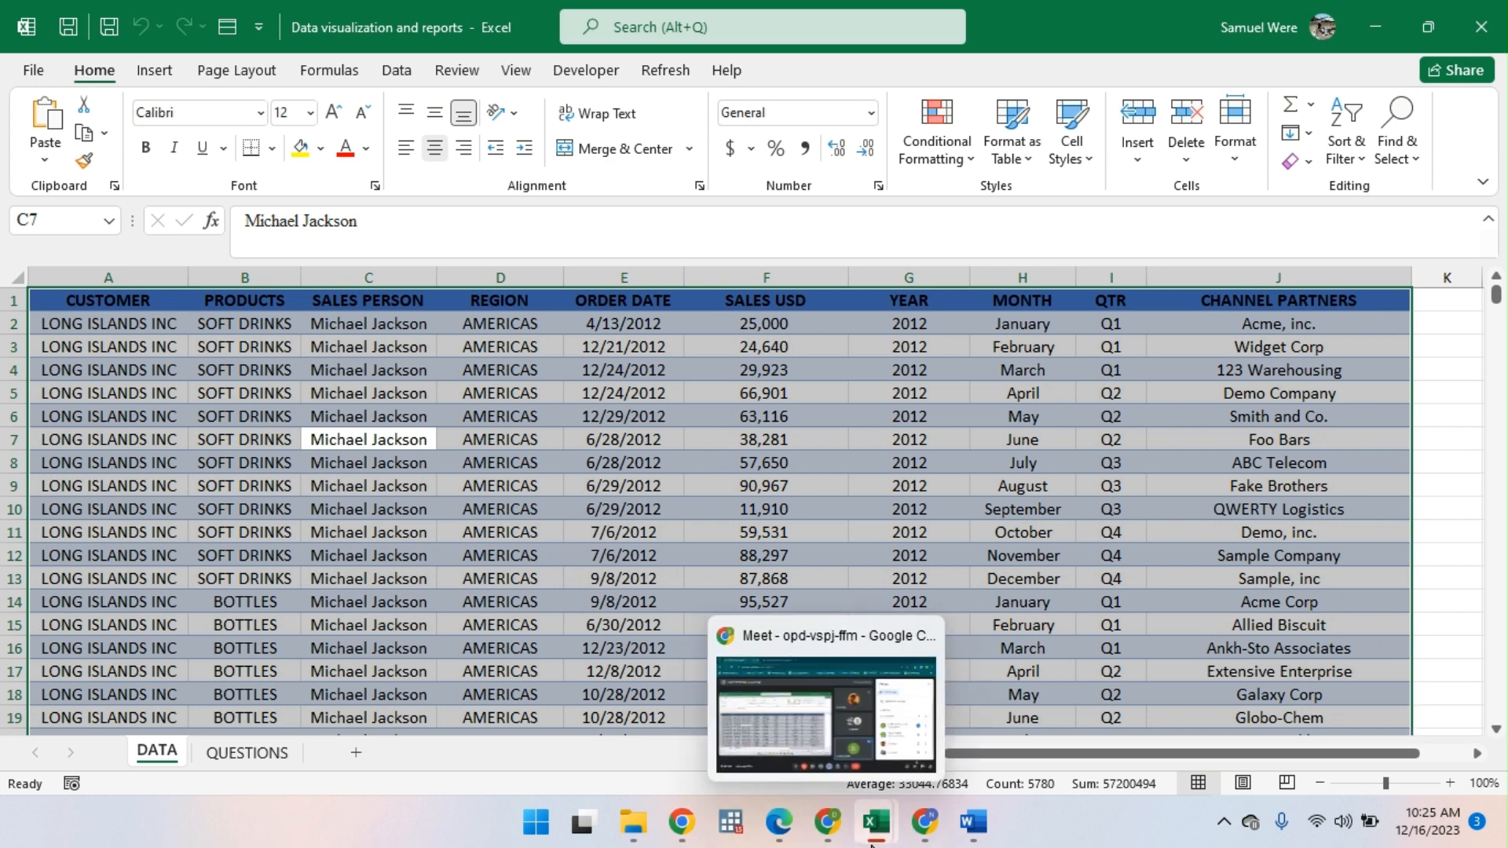
pyautogui.click(973, 821)
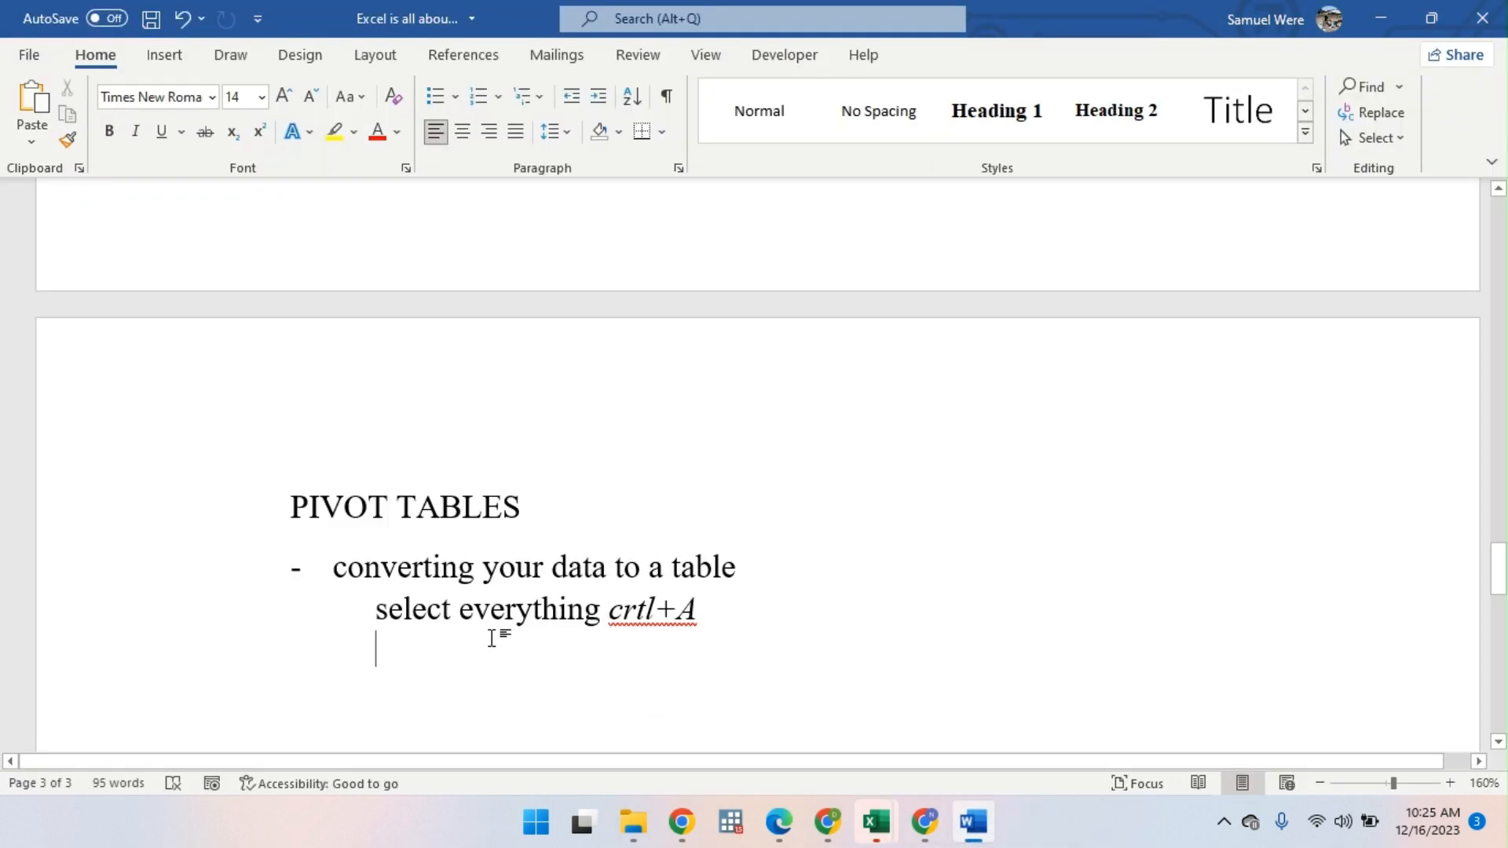
pyautogui.write('ctron')
pyautogui.press('BackSpace')
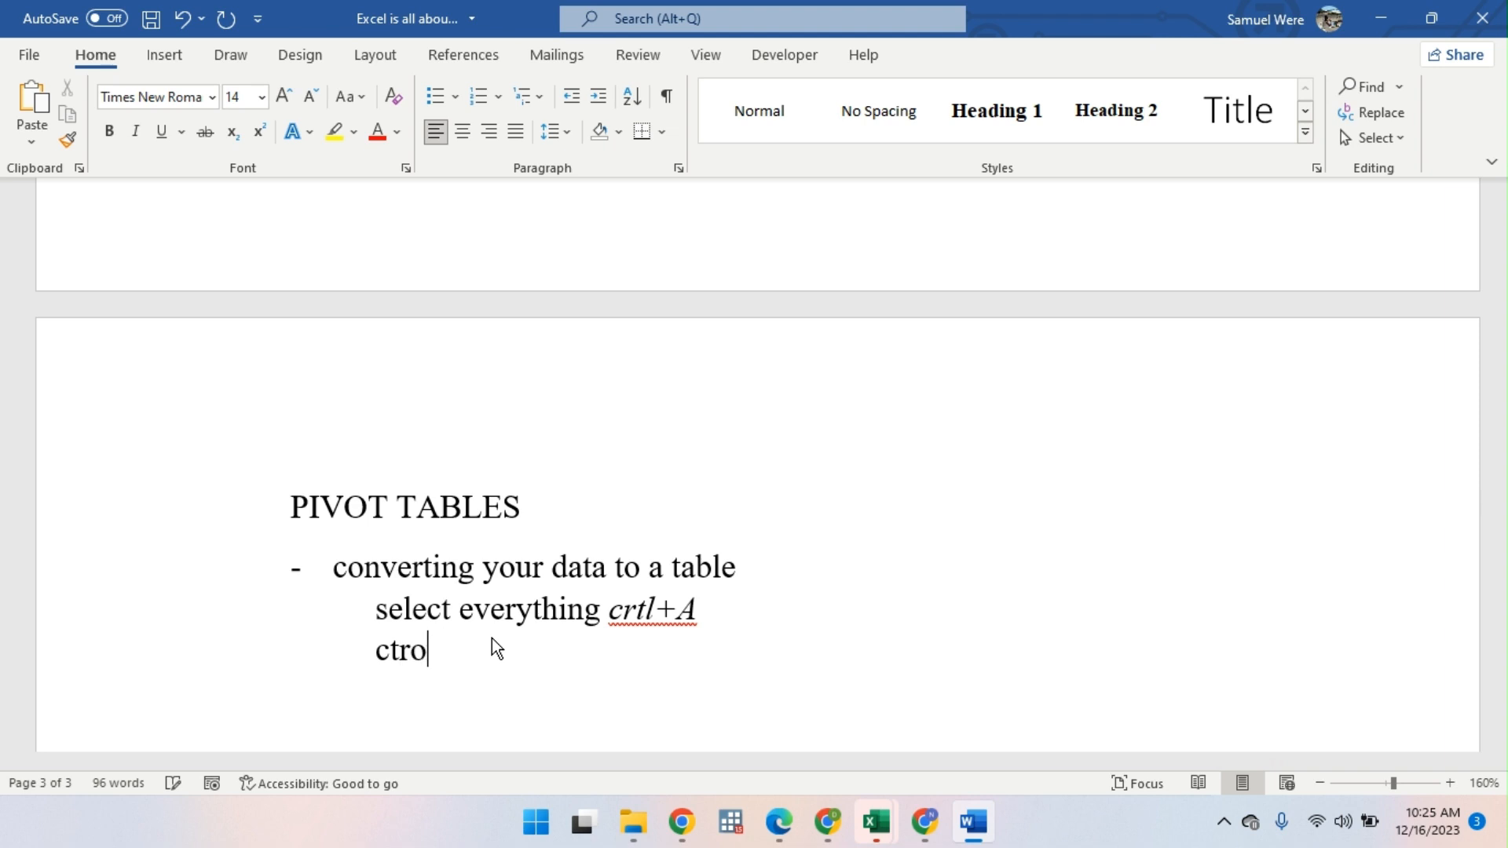
pyautogui.press('BackSpace')
pyautogui.press('BackSpace')
pyautogui.press('BackSpace')
pyautogui.write('ntrl')
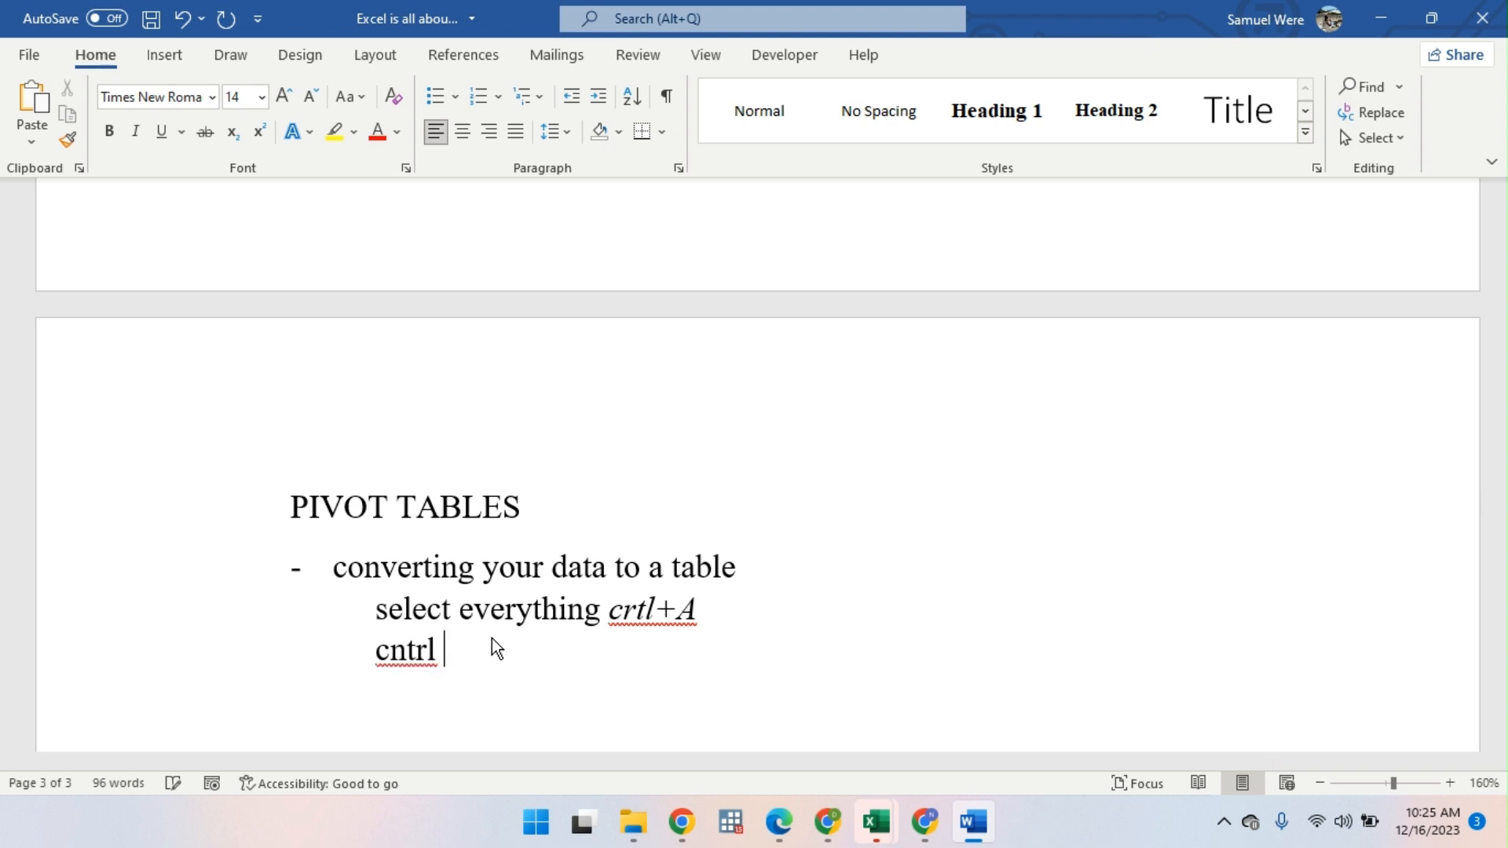
pyautogui.press('BackSpace')
pyautogui.press('BackSpace')
pyautogui.press('BackSpace')
pyautogui.press('BackSpace')
pyautogui.press('BackSpace')
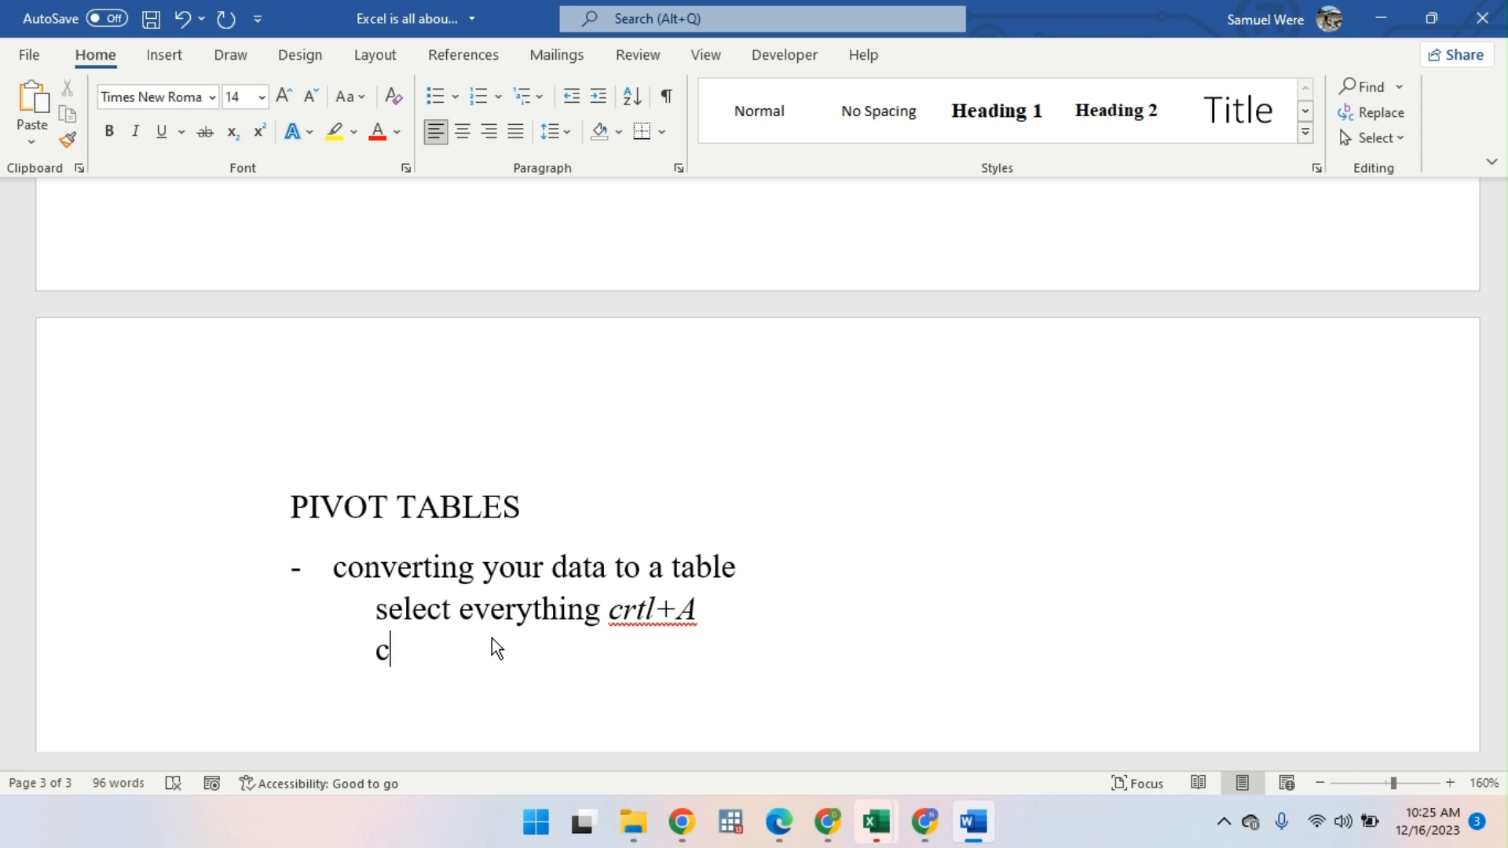
pyautogui.write('ontrl')
pyautogui.write(' +')
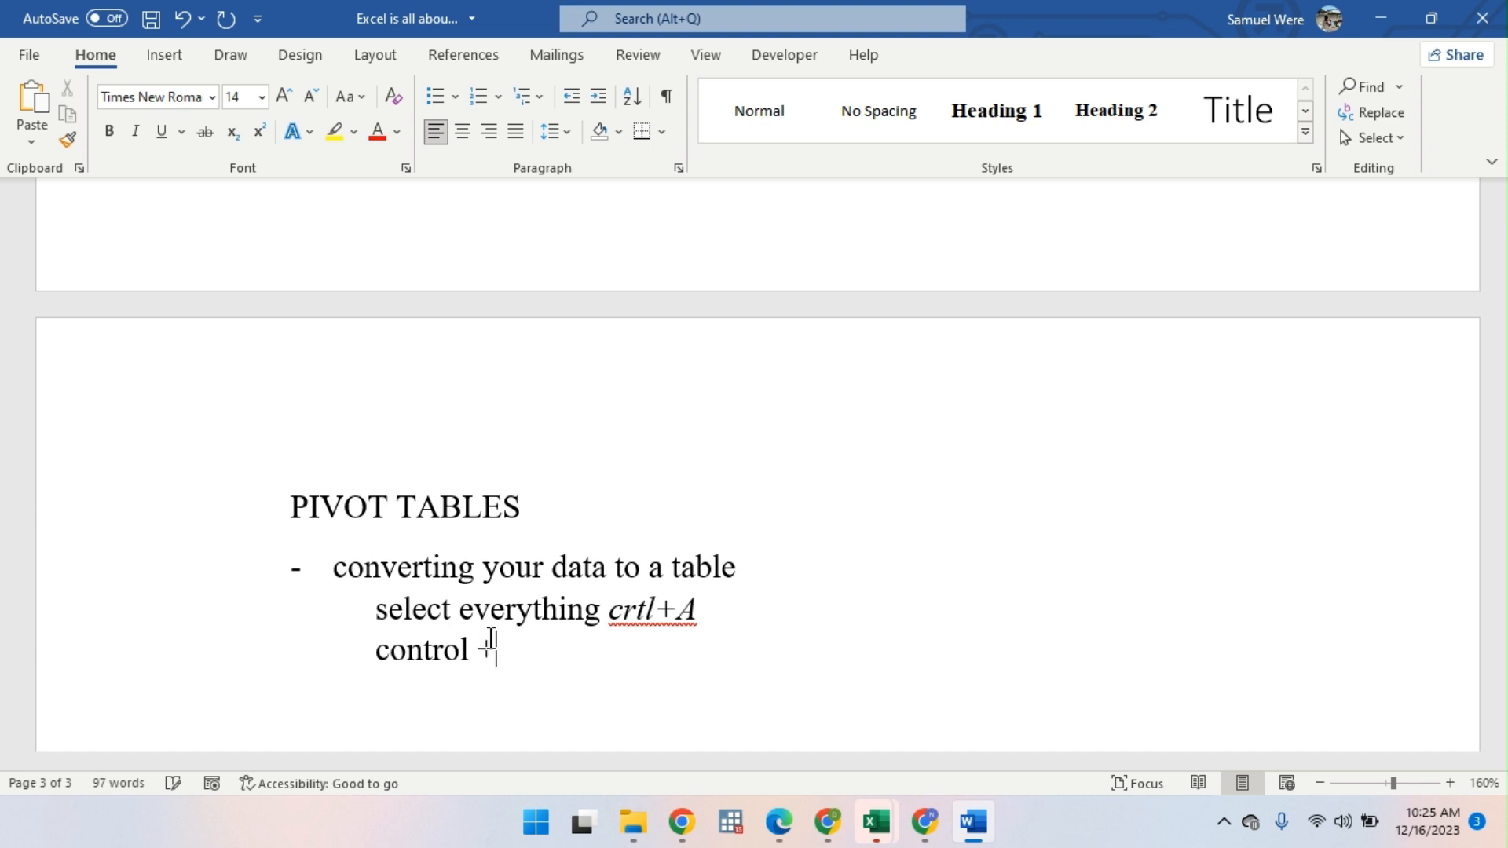
pyautogui.write(' T - con e')
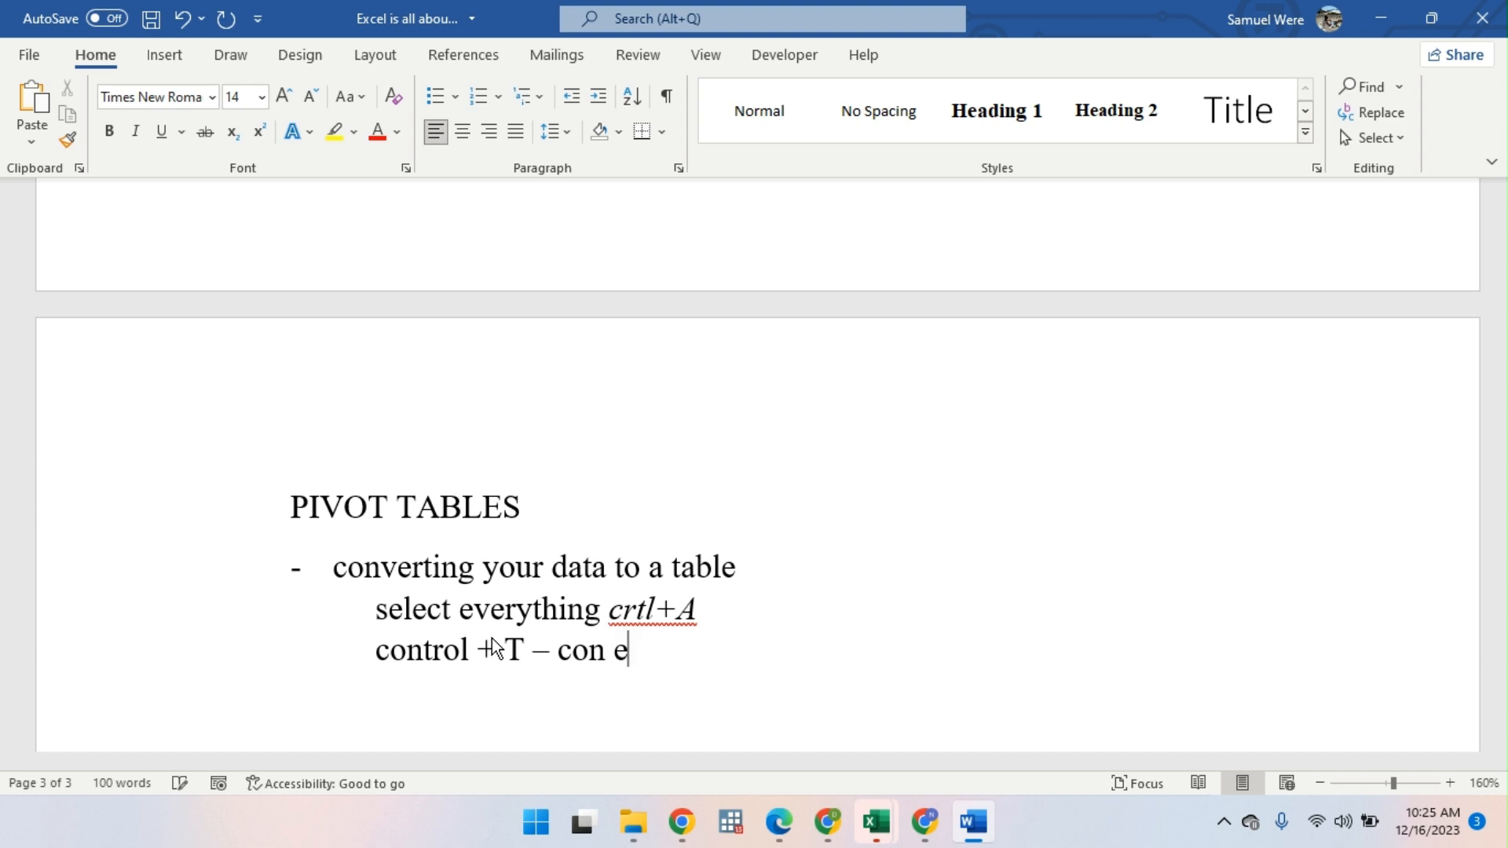
pyautogui.press('BackSpace')
pyautogui.press('BackSpace')
pyautogui.write('verts')
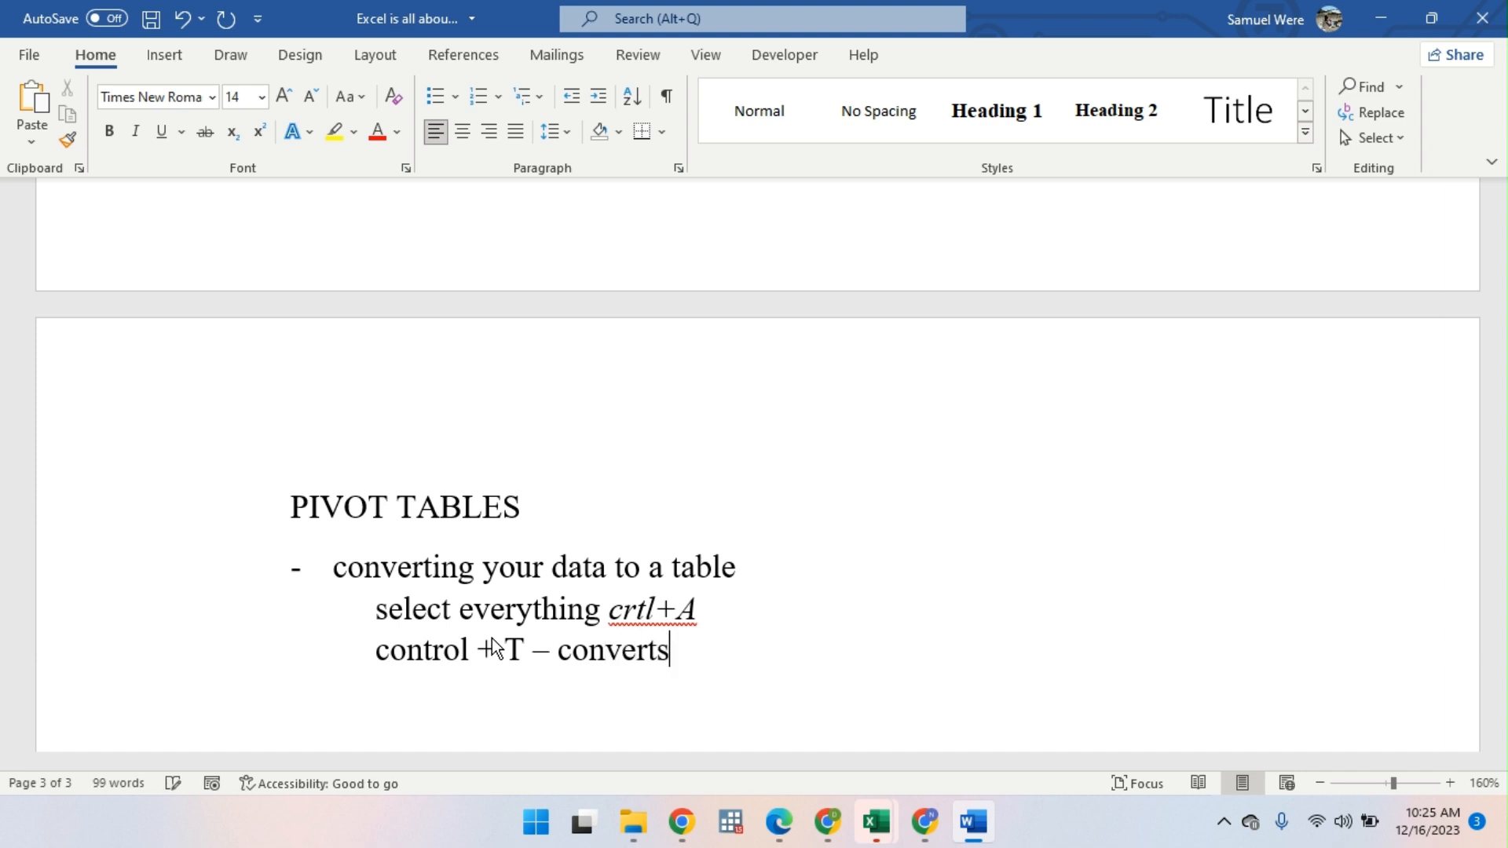
pyautogui.write(' the data to a table')
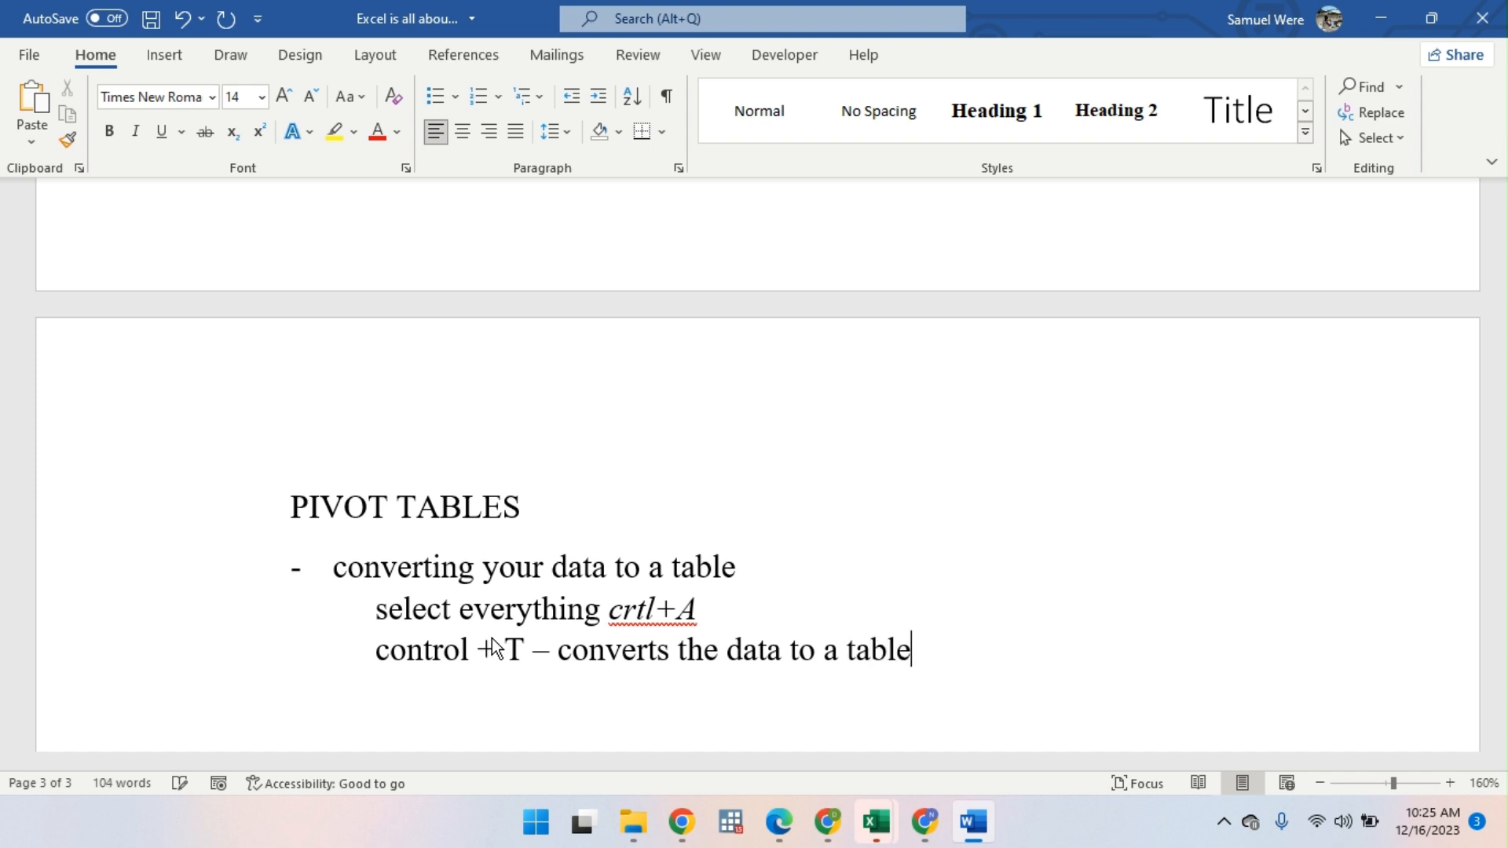
# Step: Add another line below it, reading "alternativel insert > table"
pyautogui.press('Return')
pyautogui.write('alternat')
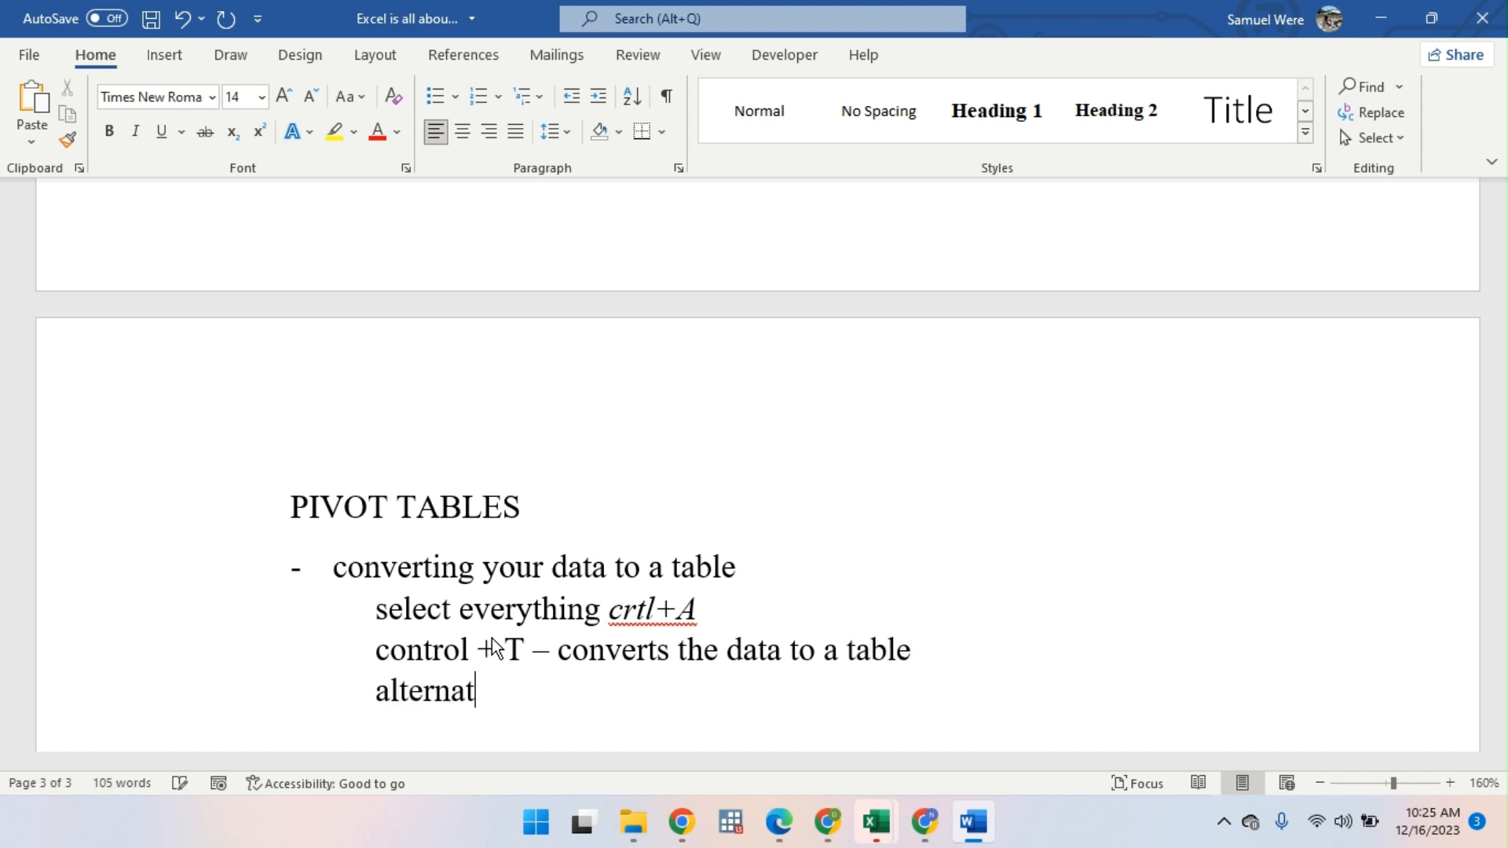
pyautogui.write('vely')
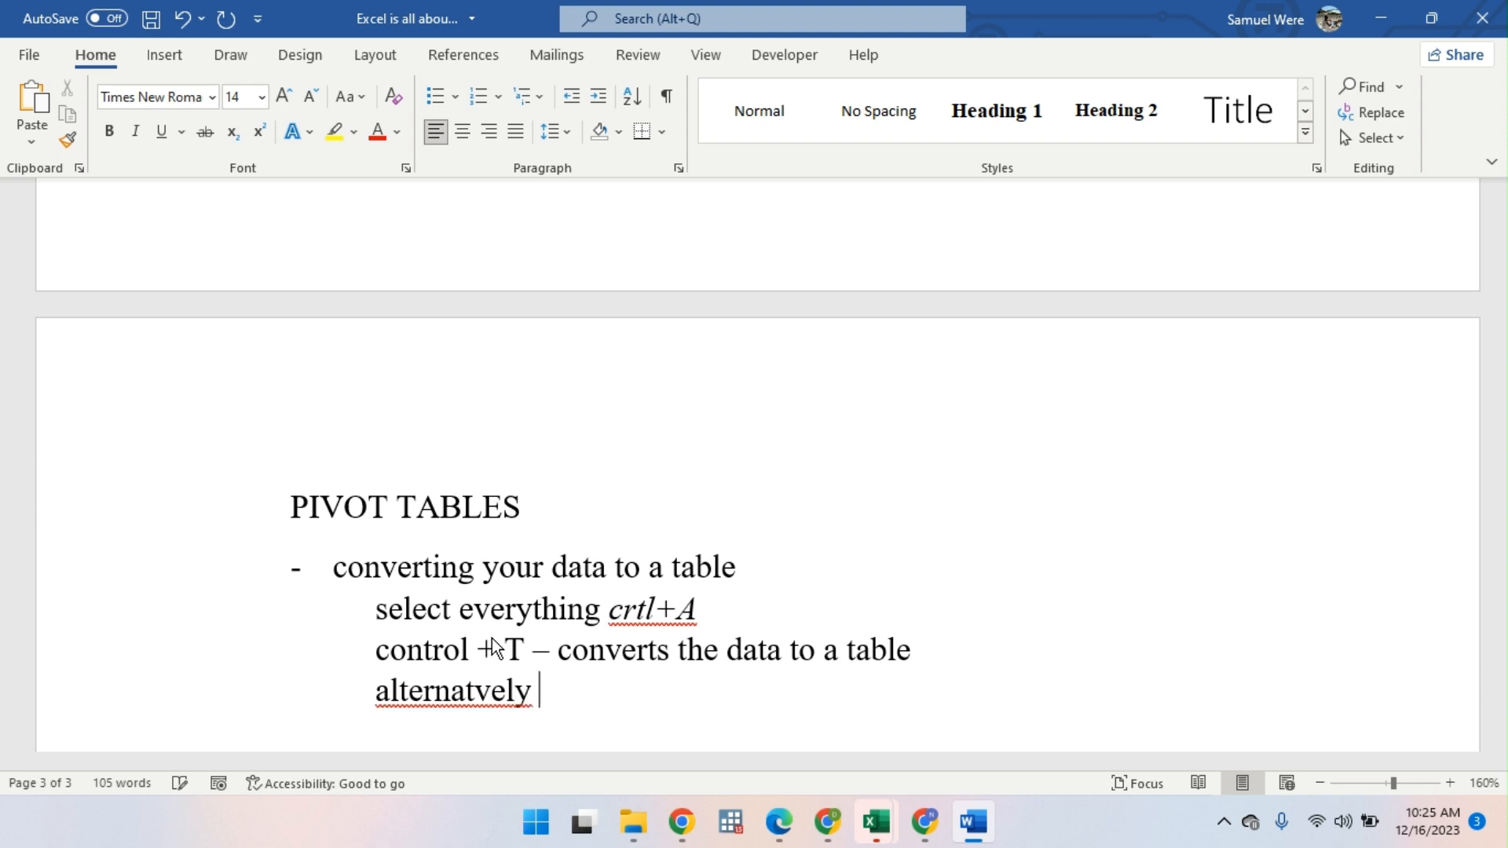
pyautogui.press('BackSpace')
pyautogui.press('BackSpace')
pyautogui.press('BackSpace')
pyautogui.press('BackSpace')
pyautogui.press('BackSpace')
pyautogui.write('iv')
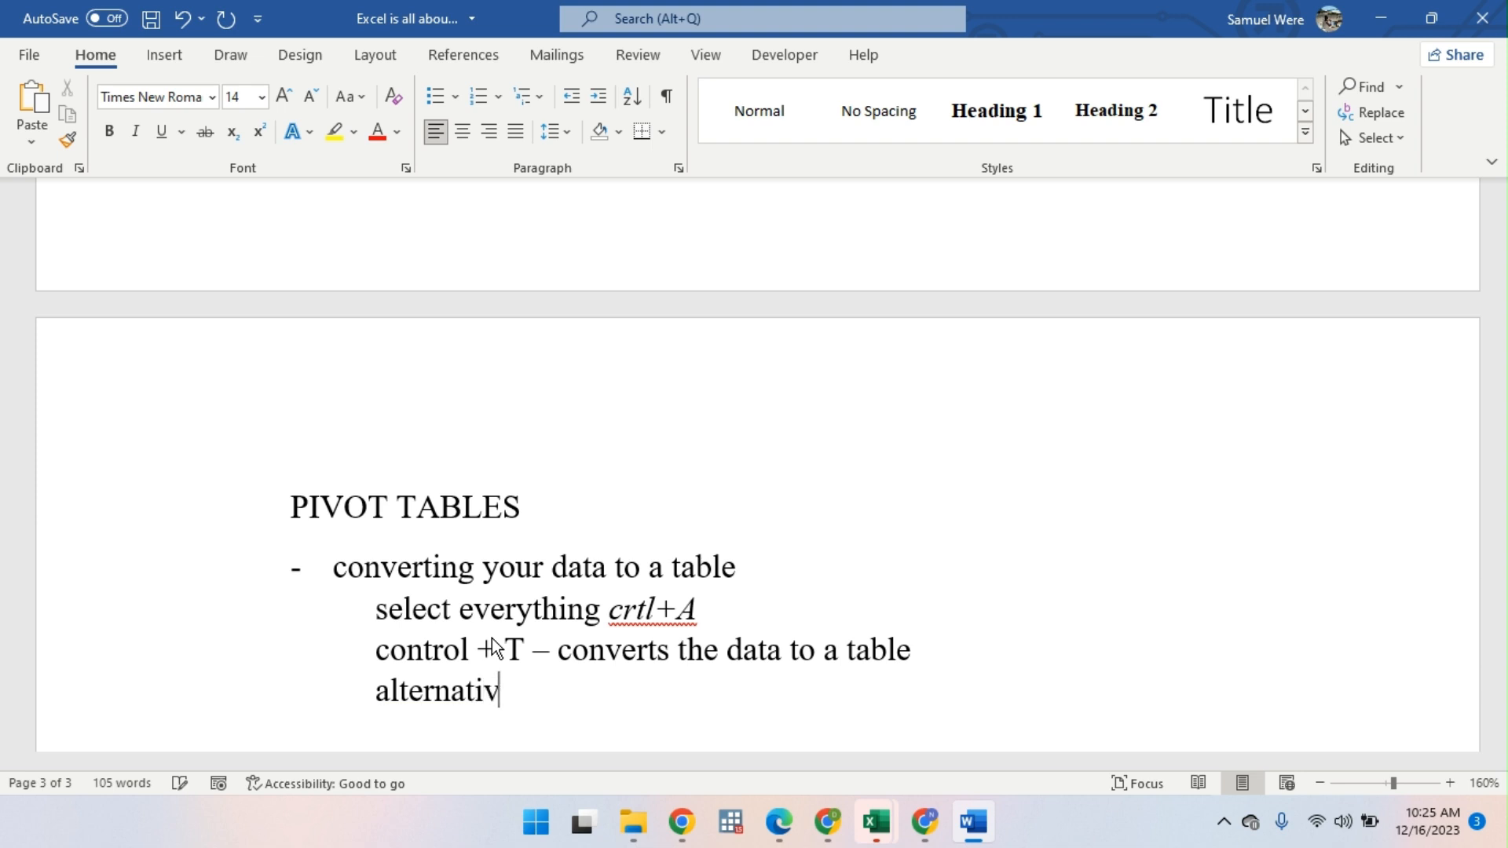
pyautogui.write('el instern')
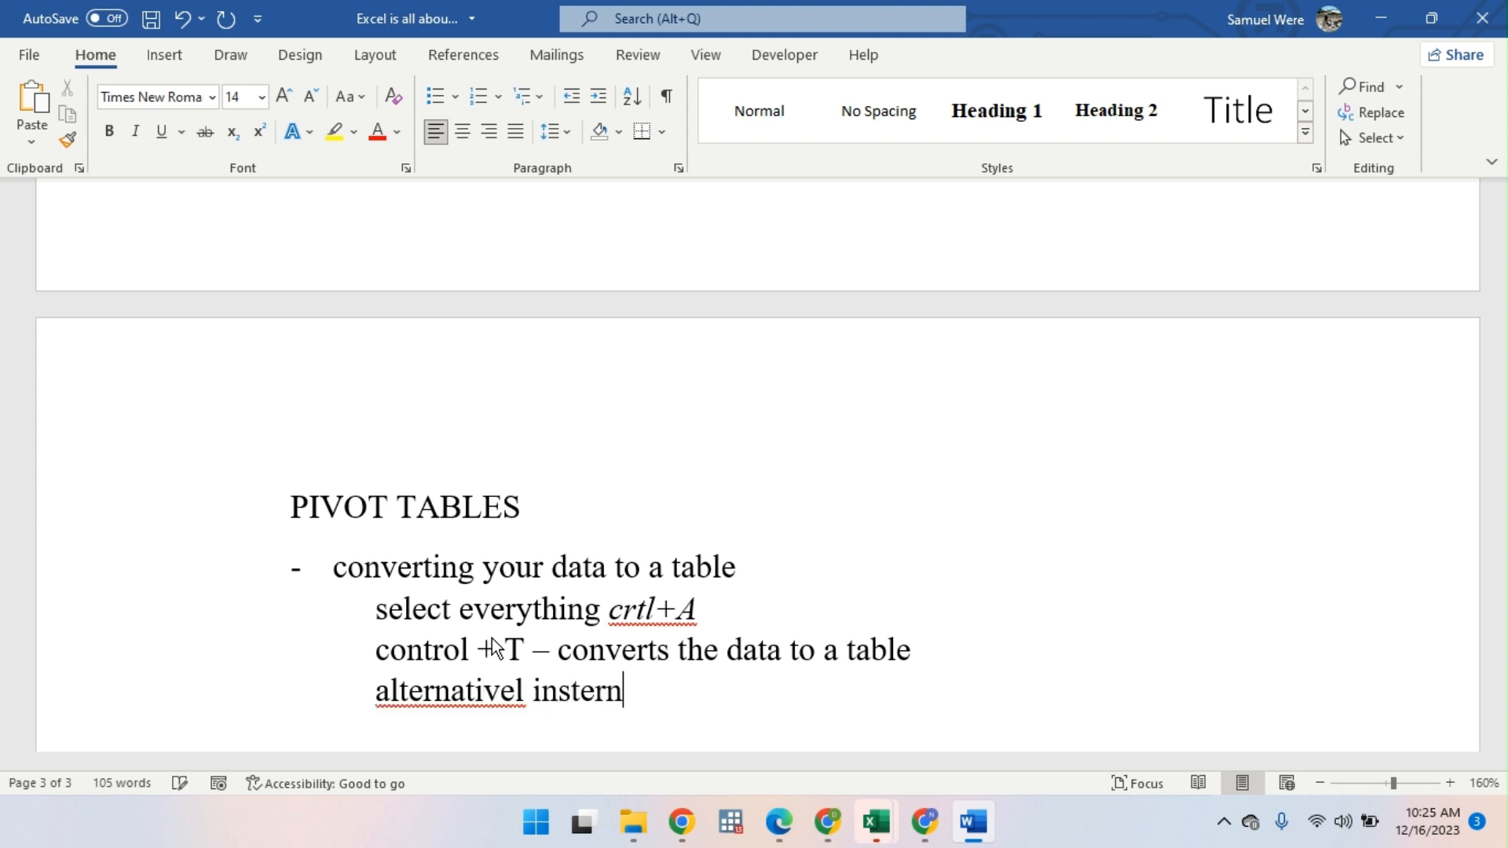
pyautogui.press('BackSpace')
pyautogui.press('BackSpace')
pyautogui.press('BackSpace')
pyautogui.press('BackSpace')
pyautogui.press('BackSpace')
pyautogui.write('ert th')
pyautogui.press('BackSpace')
pyautogui.press('BackSpace')
pyautogui.write('.')
pyautogui.press('BackSpace')
pyautogui.write('> tables')
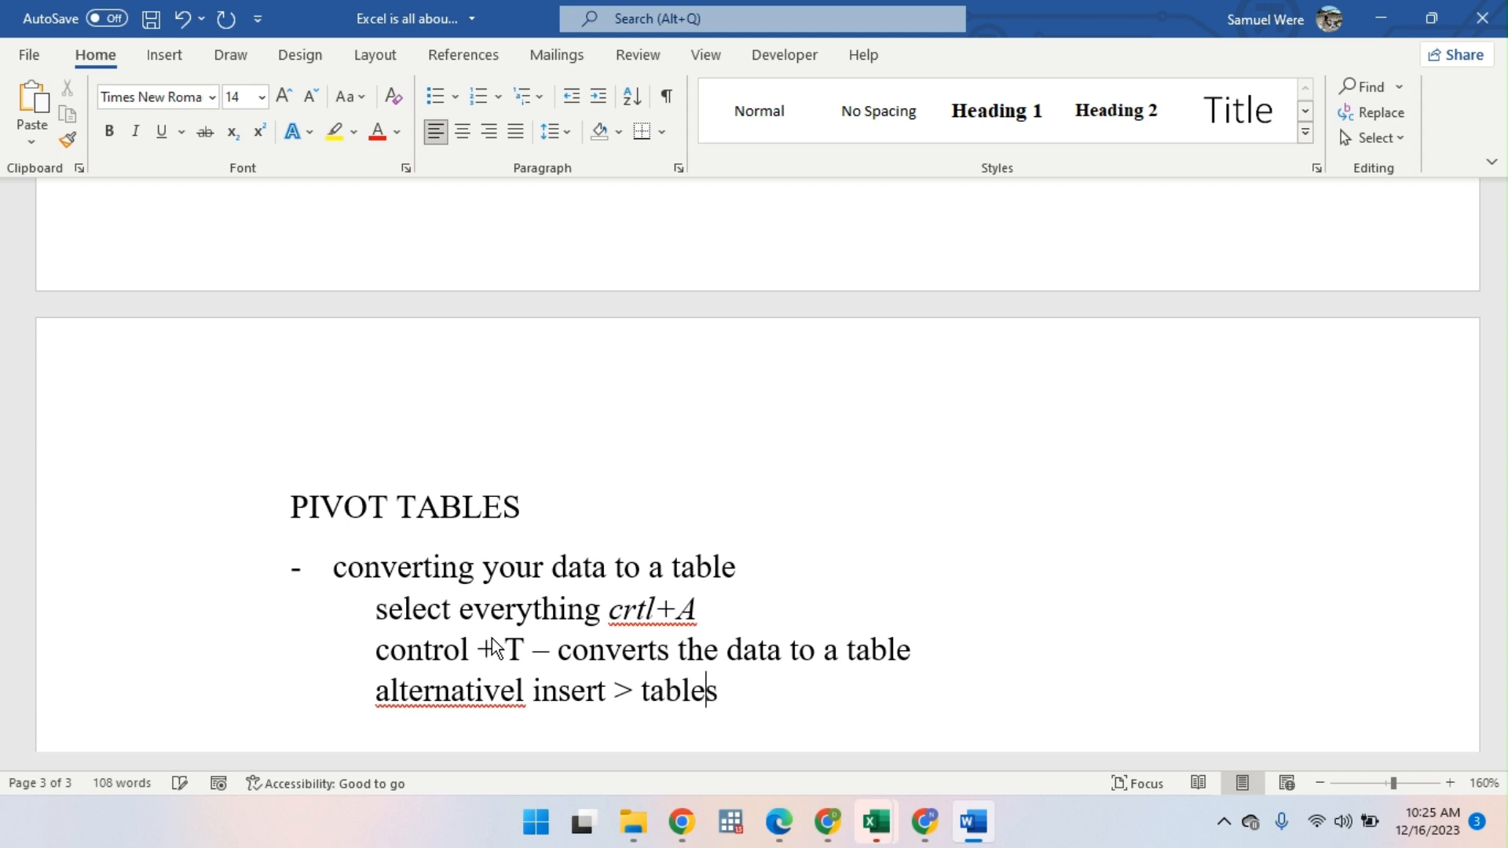
pyautogui.press('BackSpace')
# Step: Switch to the "Data visualization and reports" workbook in Excel and convert the data range A1:J578 to a table with headers
pyautogui.moveTo(875, 822)
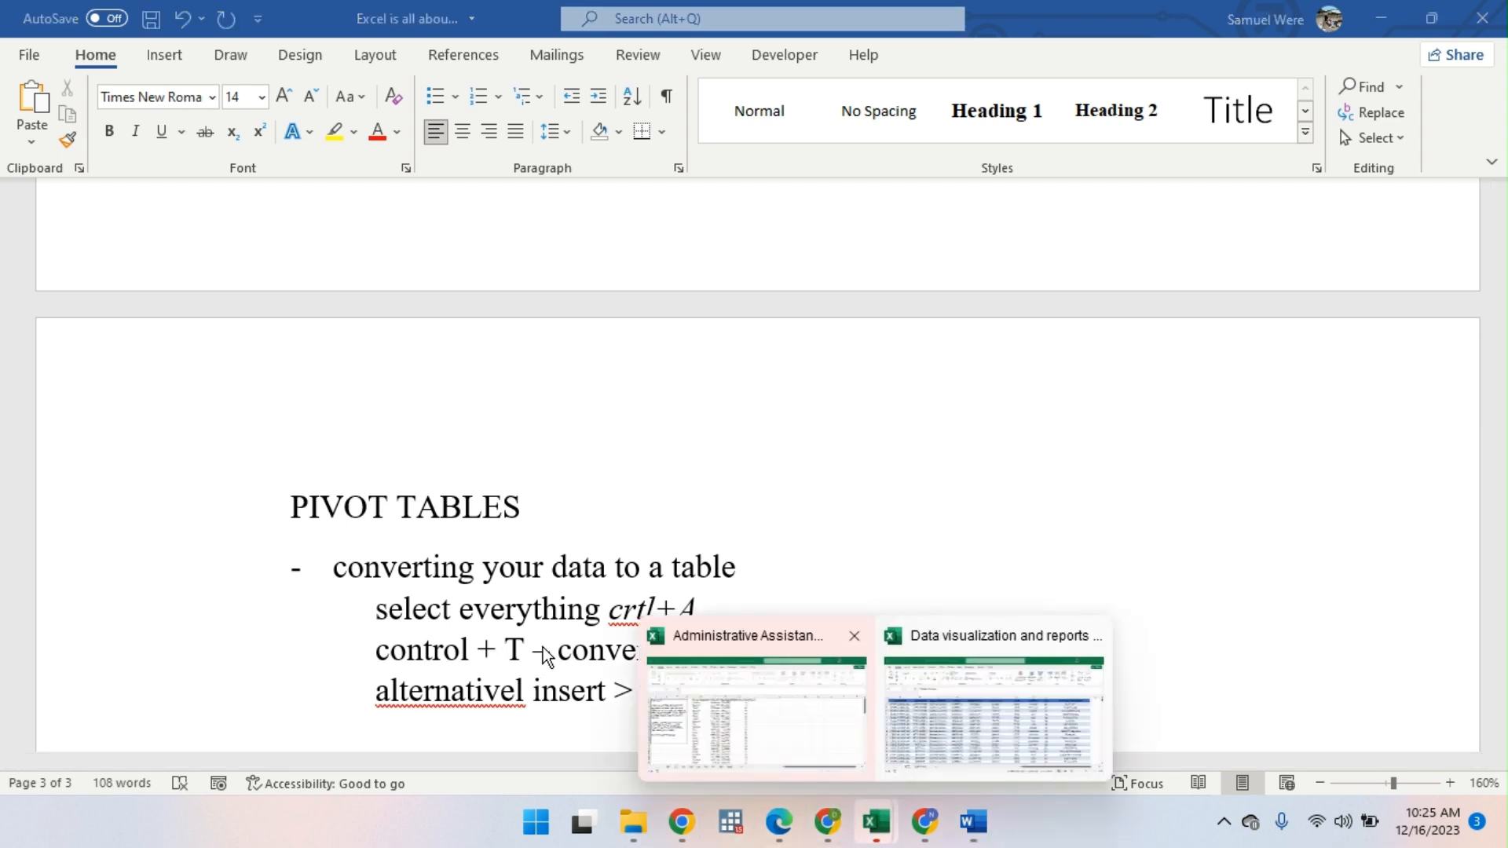
pyautogui.click(1026, 714)
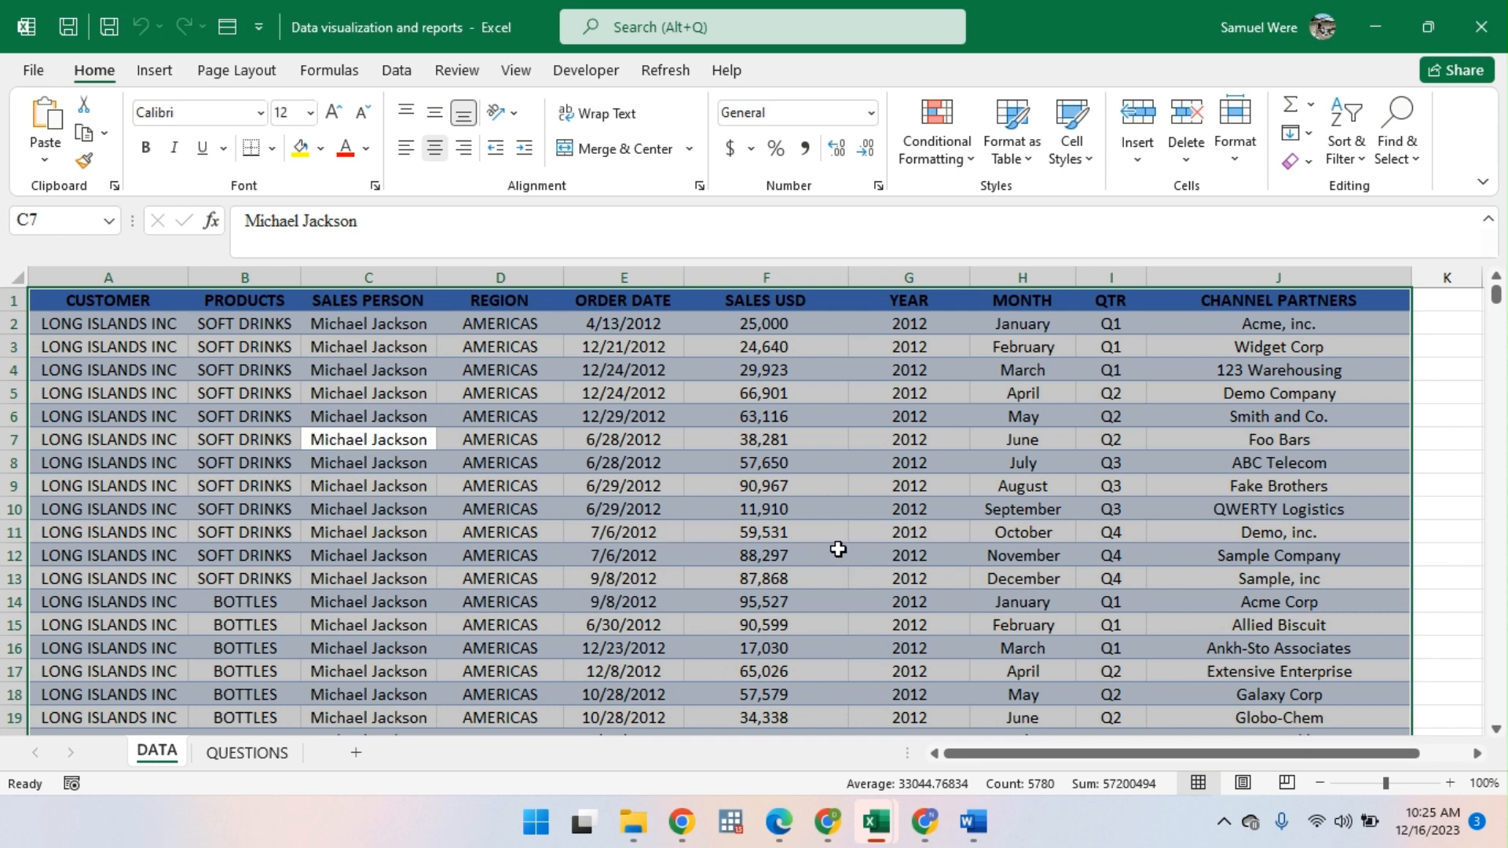
pyautogui.hotkey('ctrl', 't')
pyautogui.click(820, 498)
pyautogui.click(165, 73)
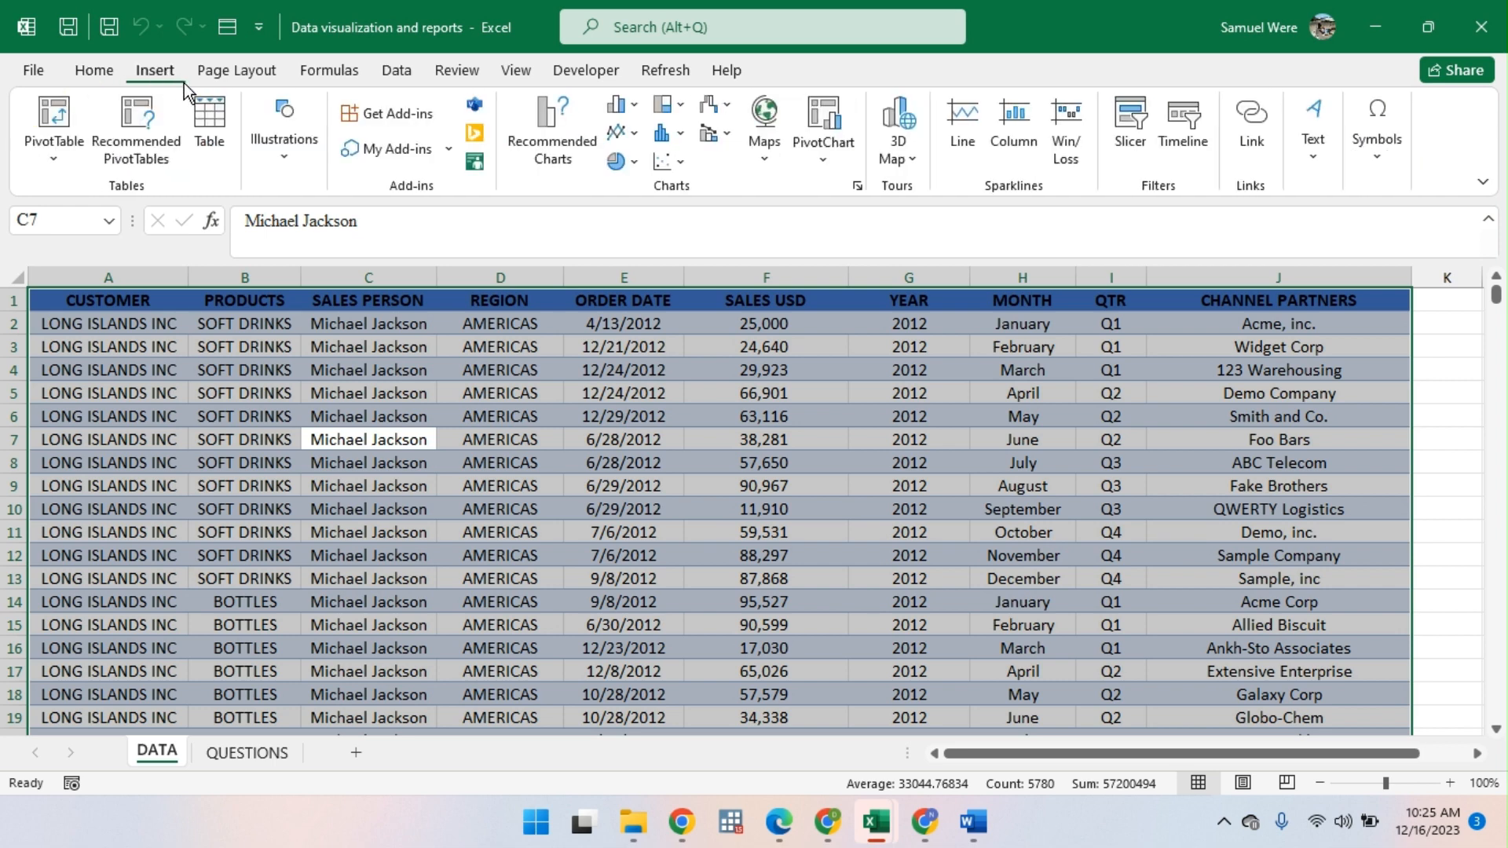
pyautogui.click(208, 143)
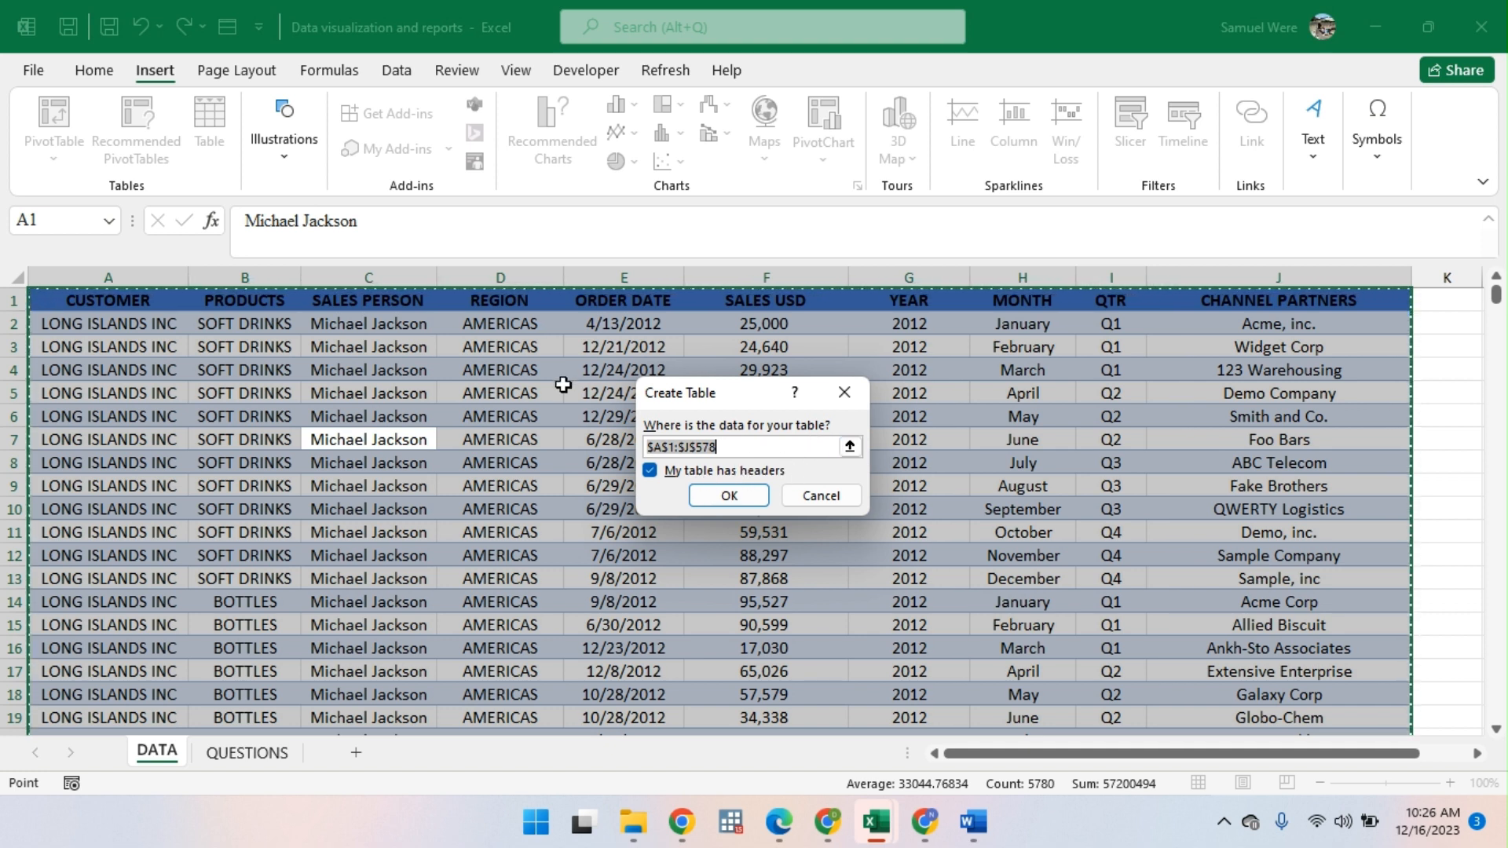
pyautogui.click(654, 476)
pyautogui.click(653, 476)
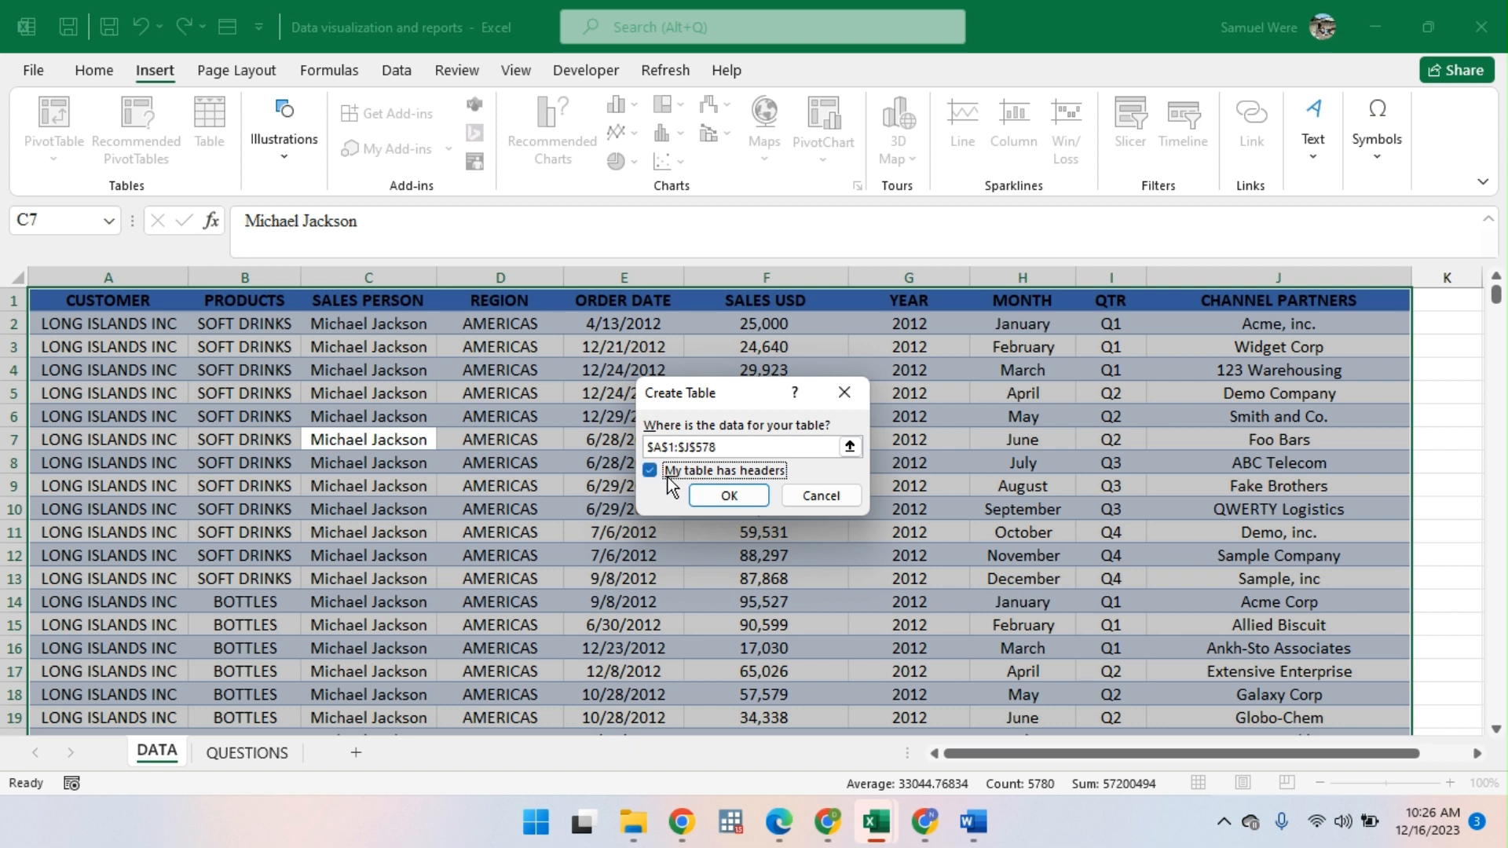
pyautogui.click(705, 497)
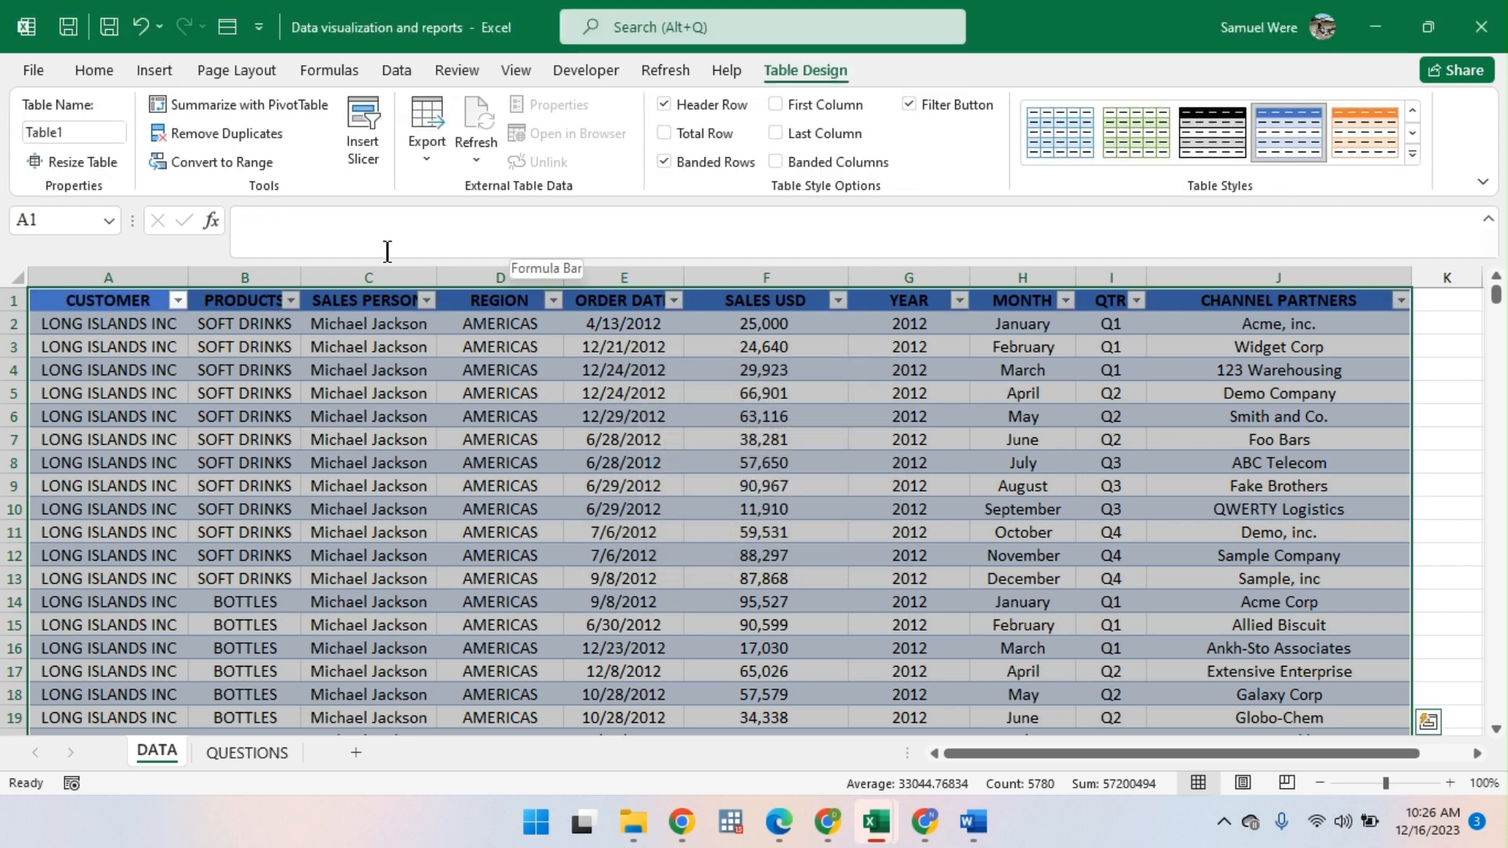
# Step: Inspect the filter choices of the CUSTOMER, PRODUCTS and REGION columns without applying any, and undo the table conversion
pyautogui.click(180, 301)
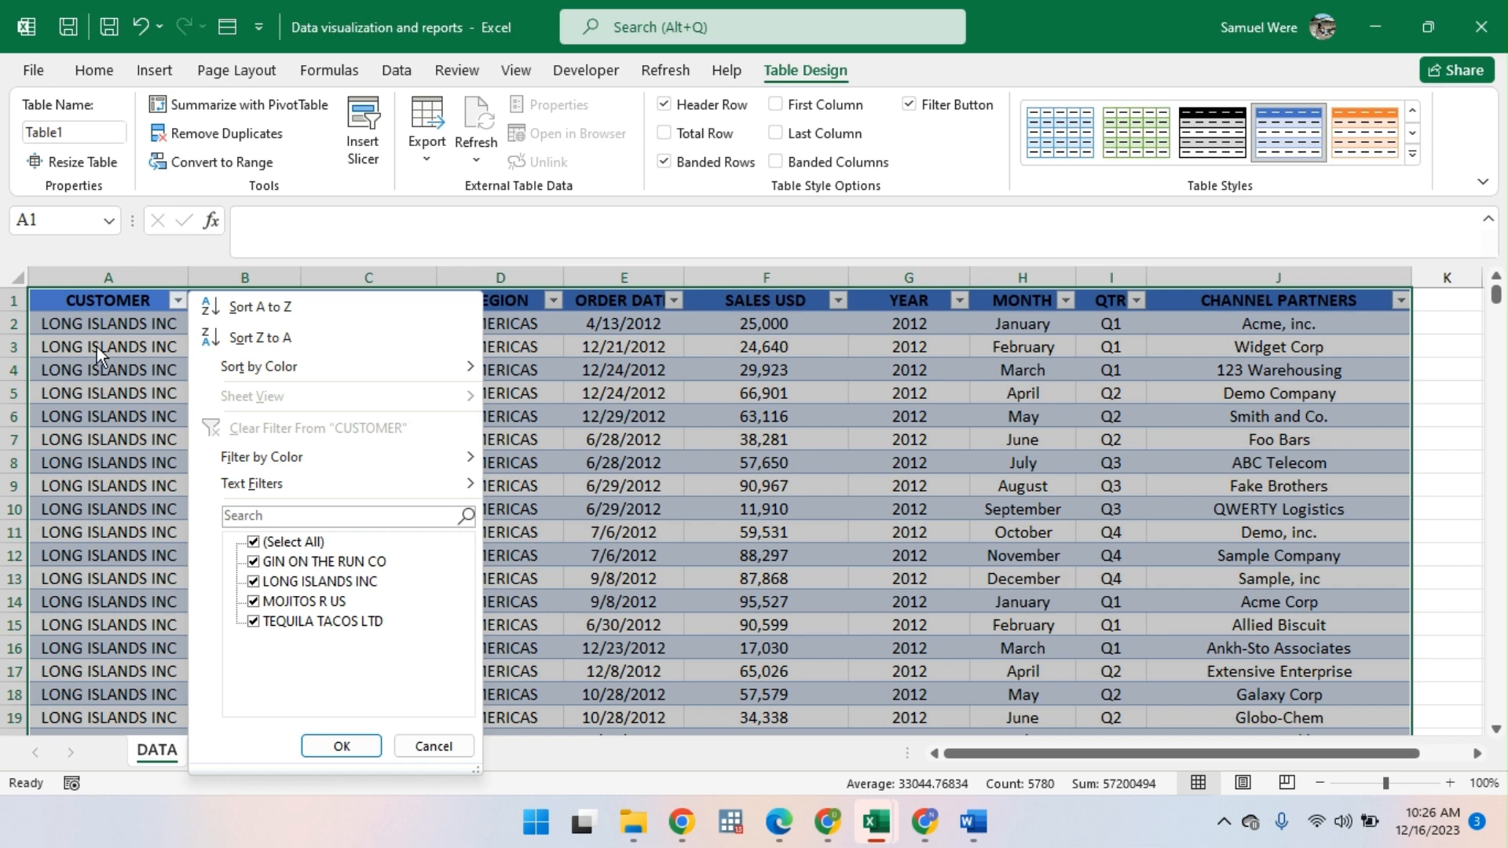
pyautogui.click(104, 288)
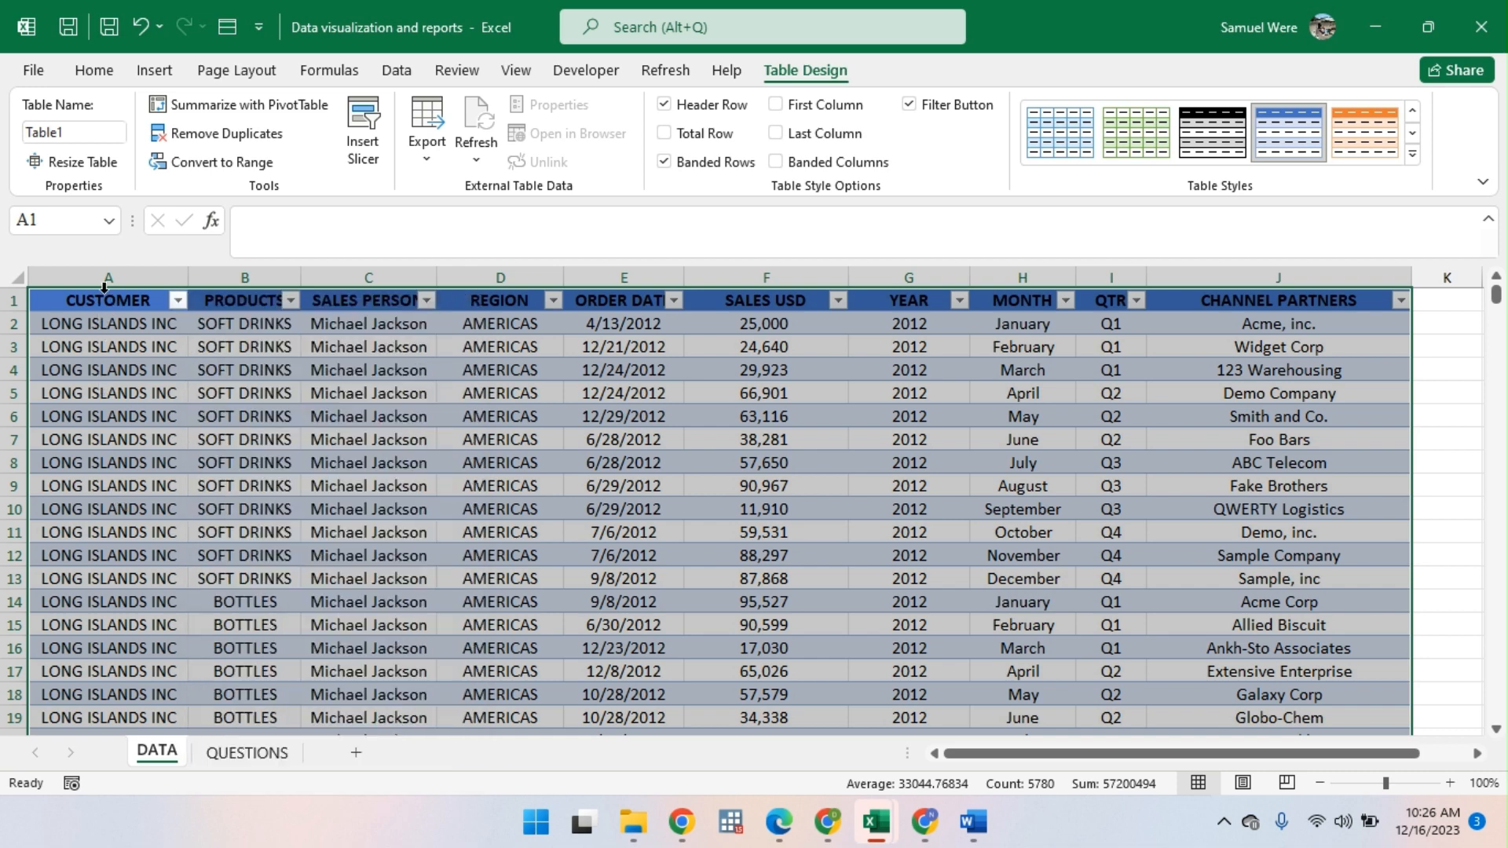
pyautogui.click(291, 300)
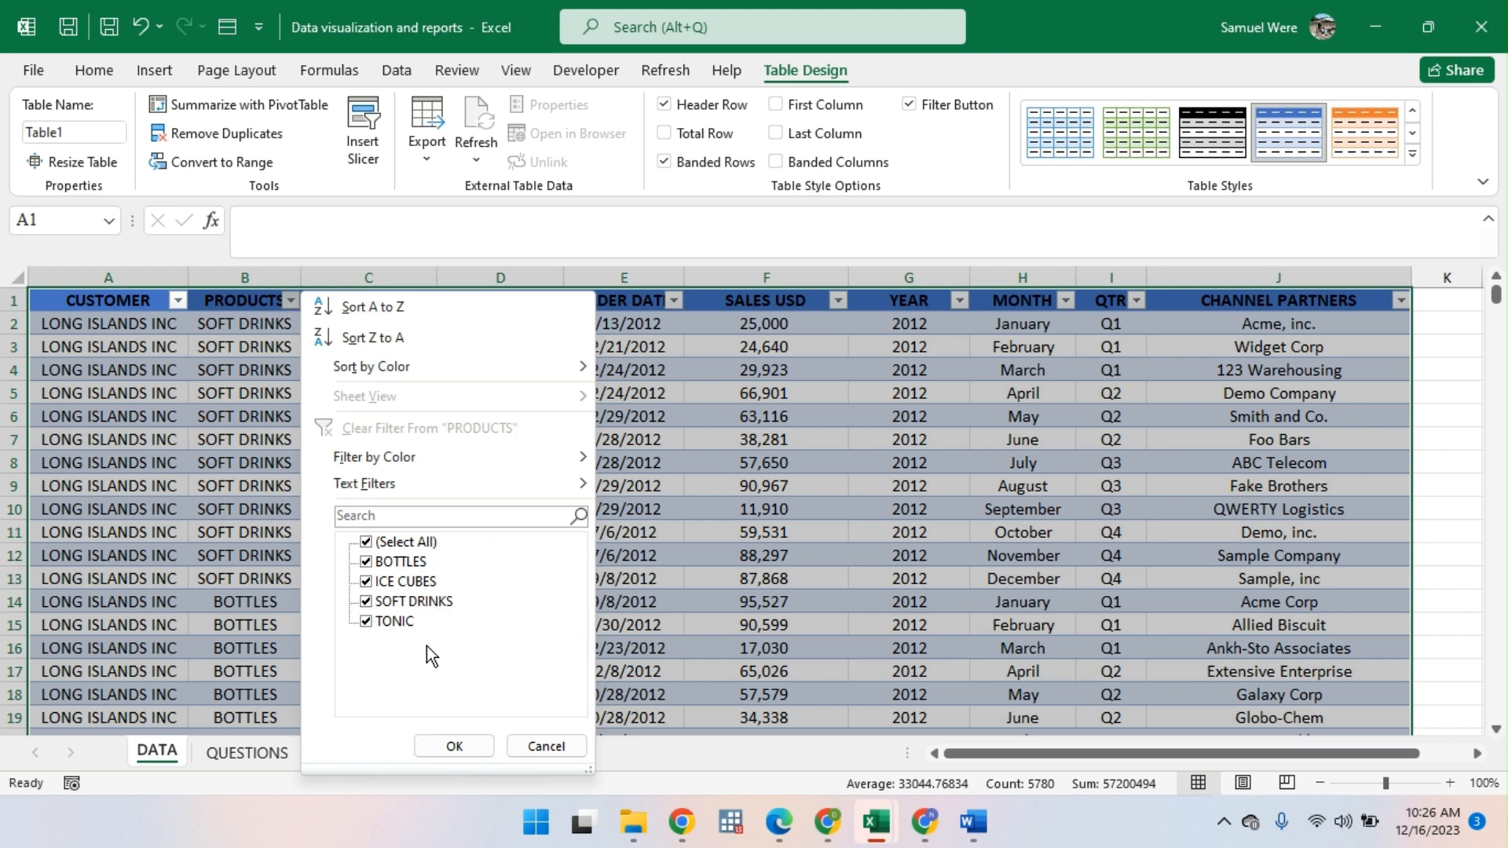
pyautogui.click(540, 744)
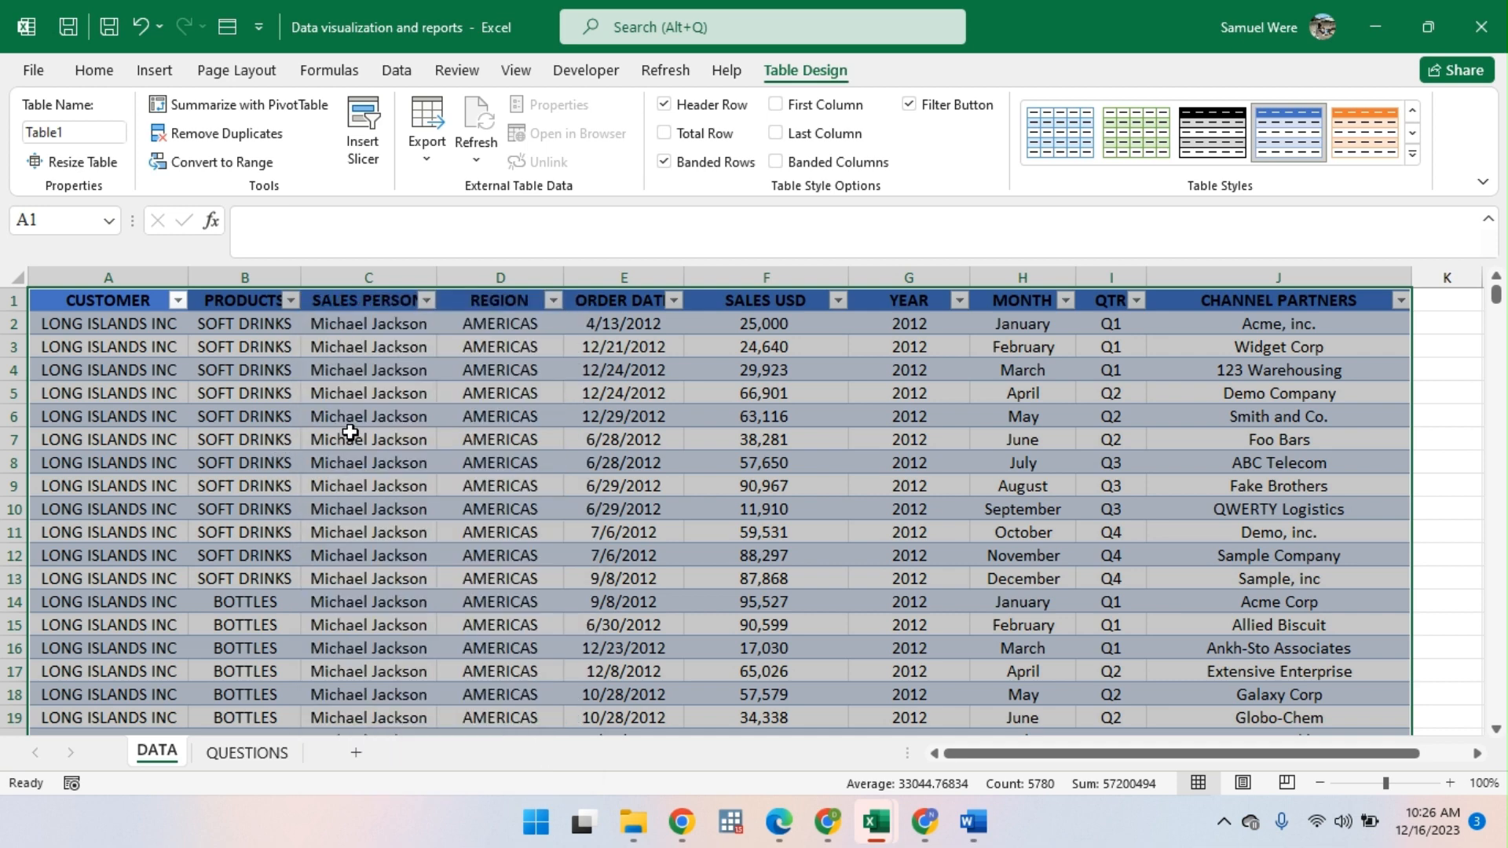
pyautogui.click(164, 70)
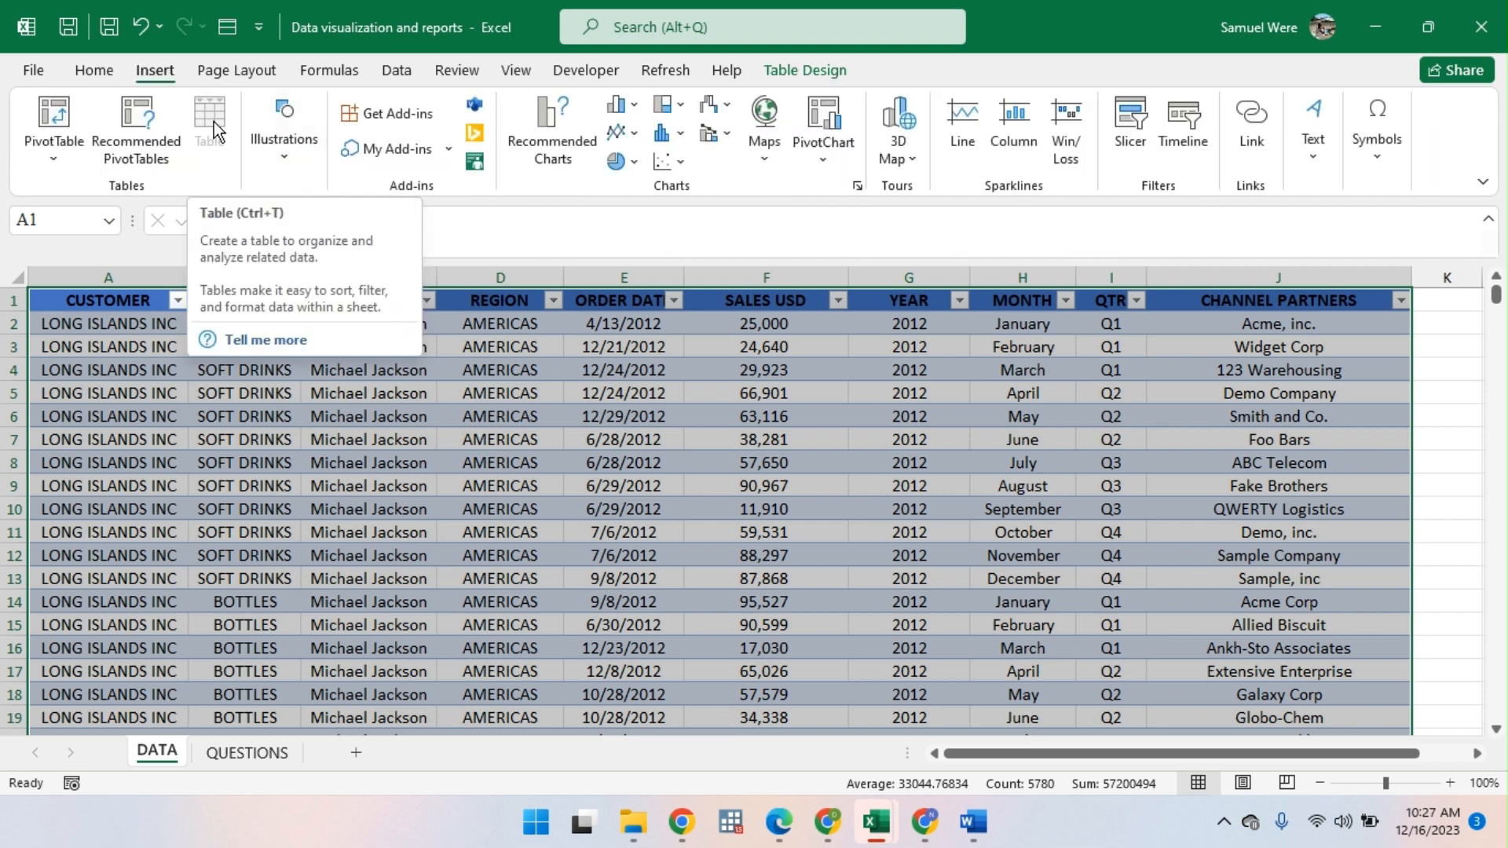
pyautogui.click(553, 301)
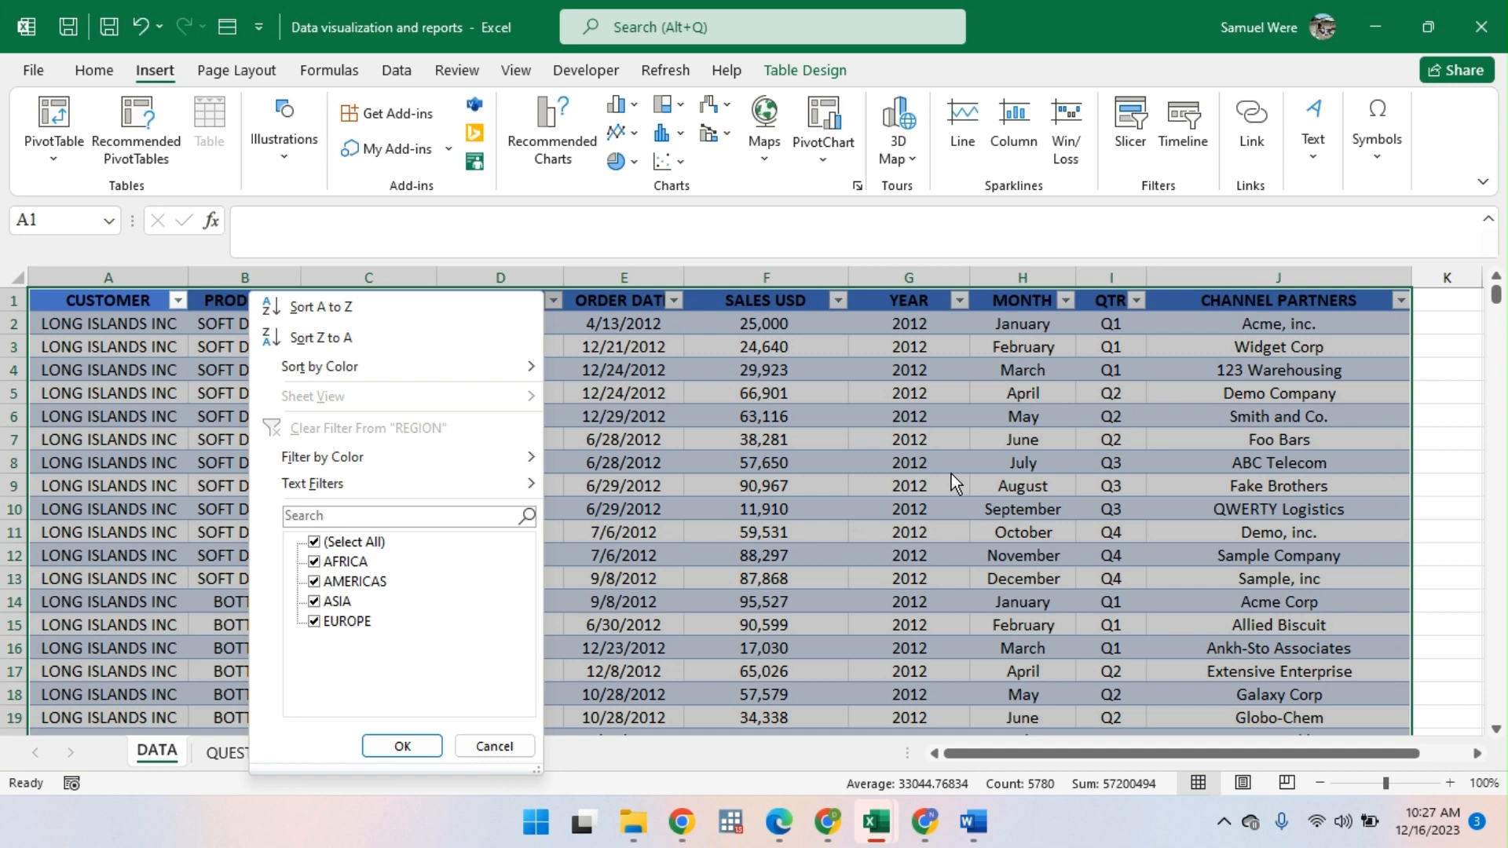
pyautogui.click(512, 746)
pyautogui.hotkey('ctrl', 'z')
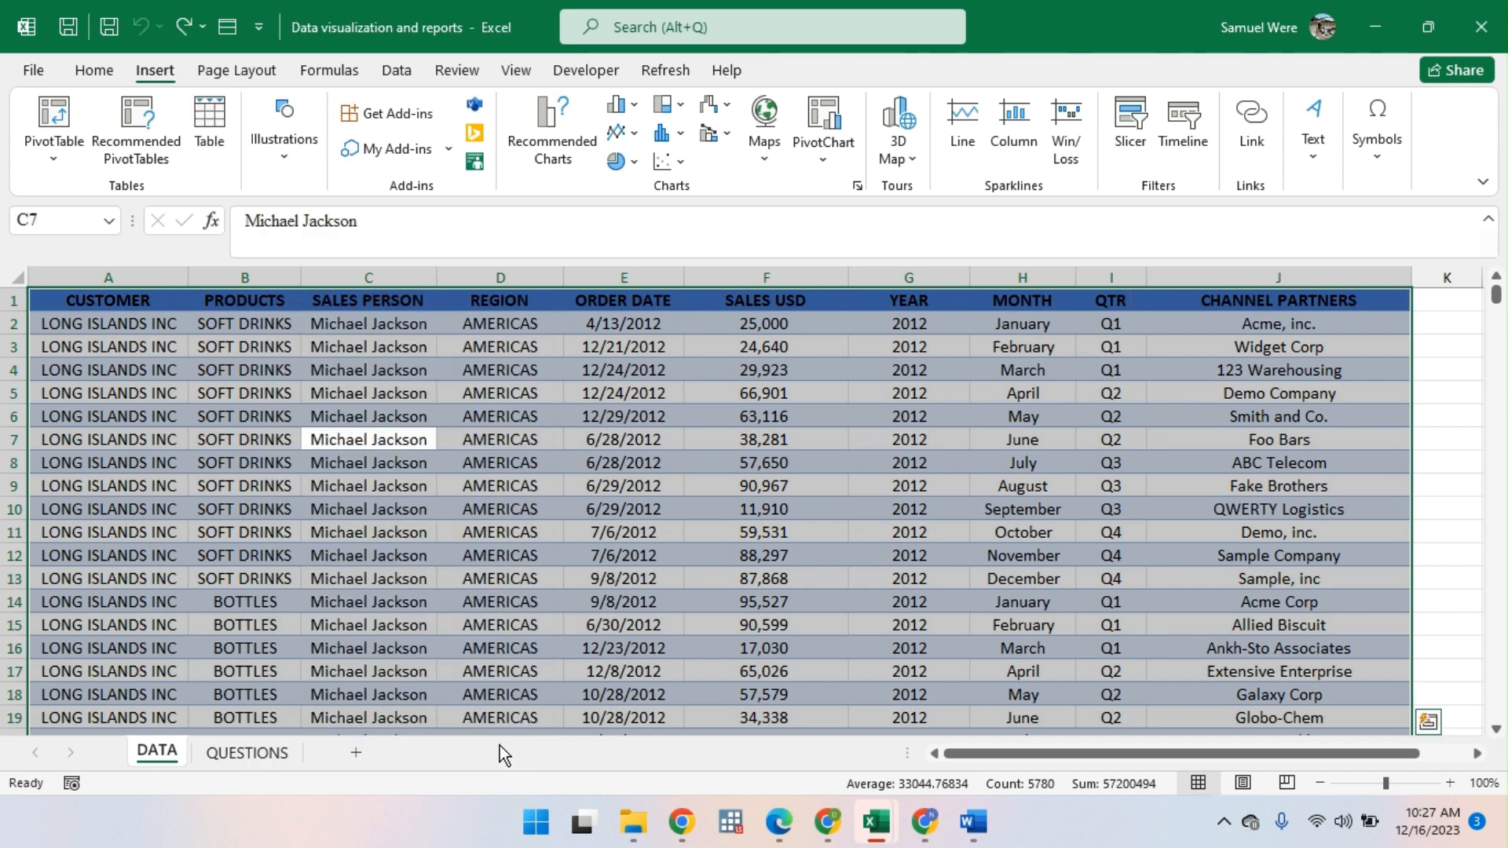
# Step: Add a filter to the CUSTOMER column only, from its header through the last data row, and open its filter choices
pyautogui.click(129, 318)
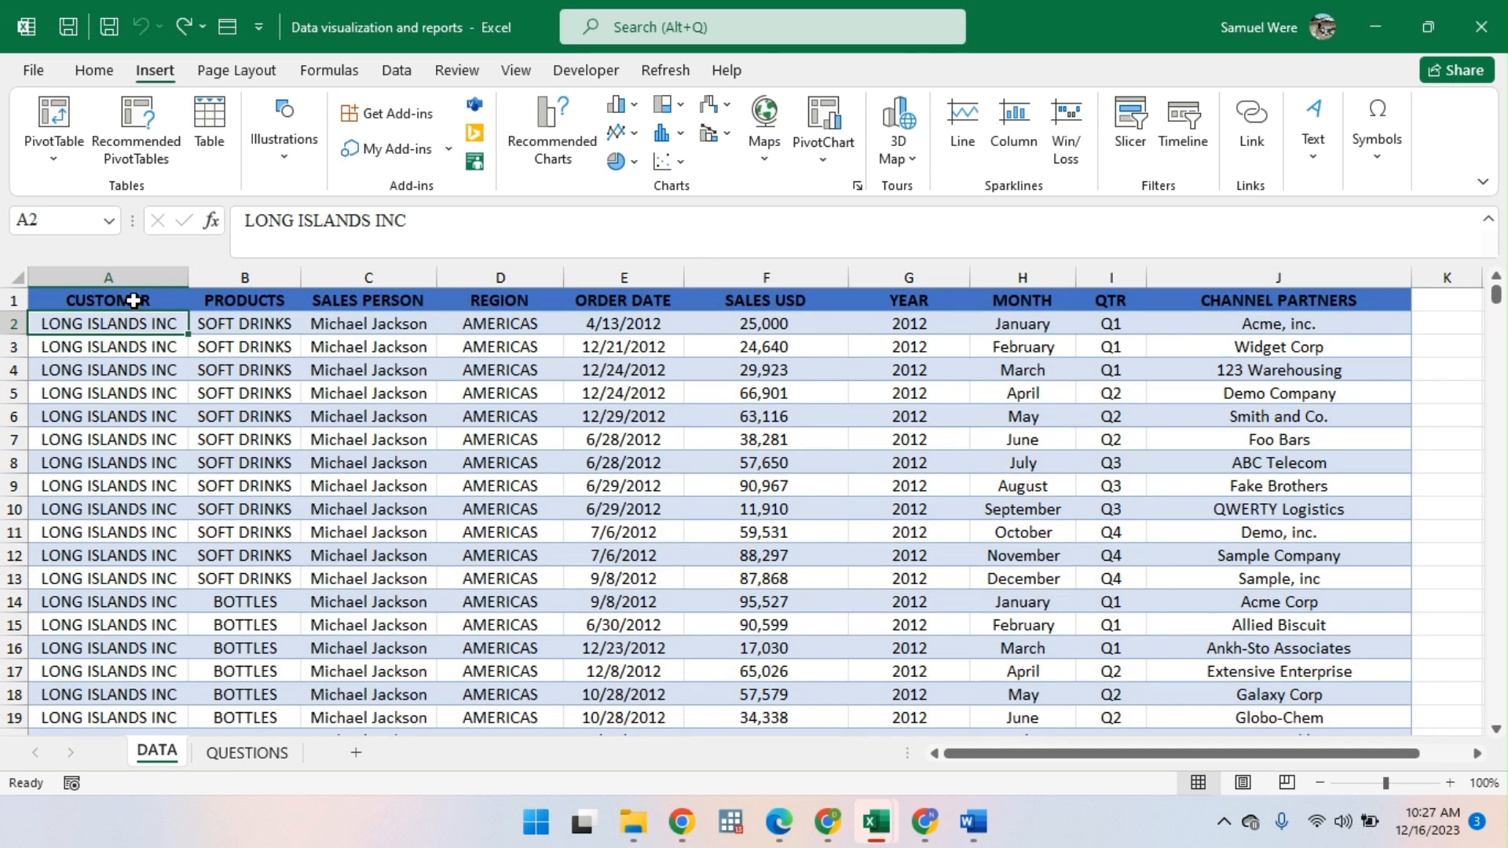
pyautogui.click(135, 301)
pyautogui.hotkey('ctrl', 'shift', 'Down')
pyautogui.scroll(20, 266, 322)
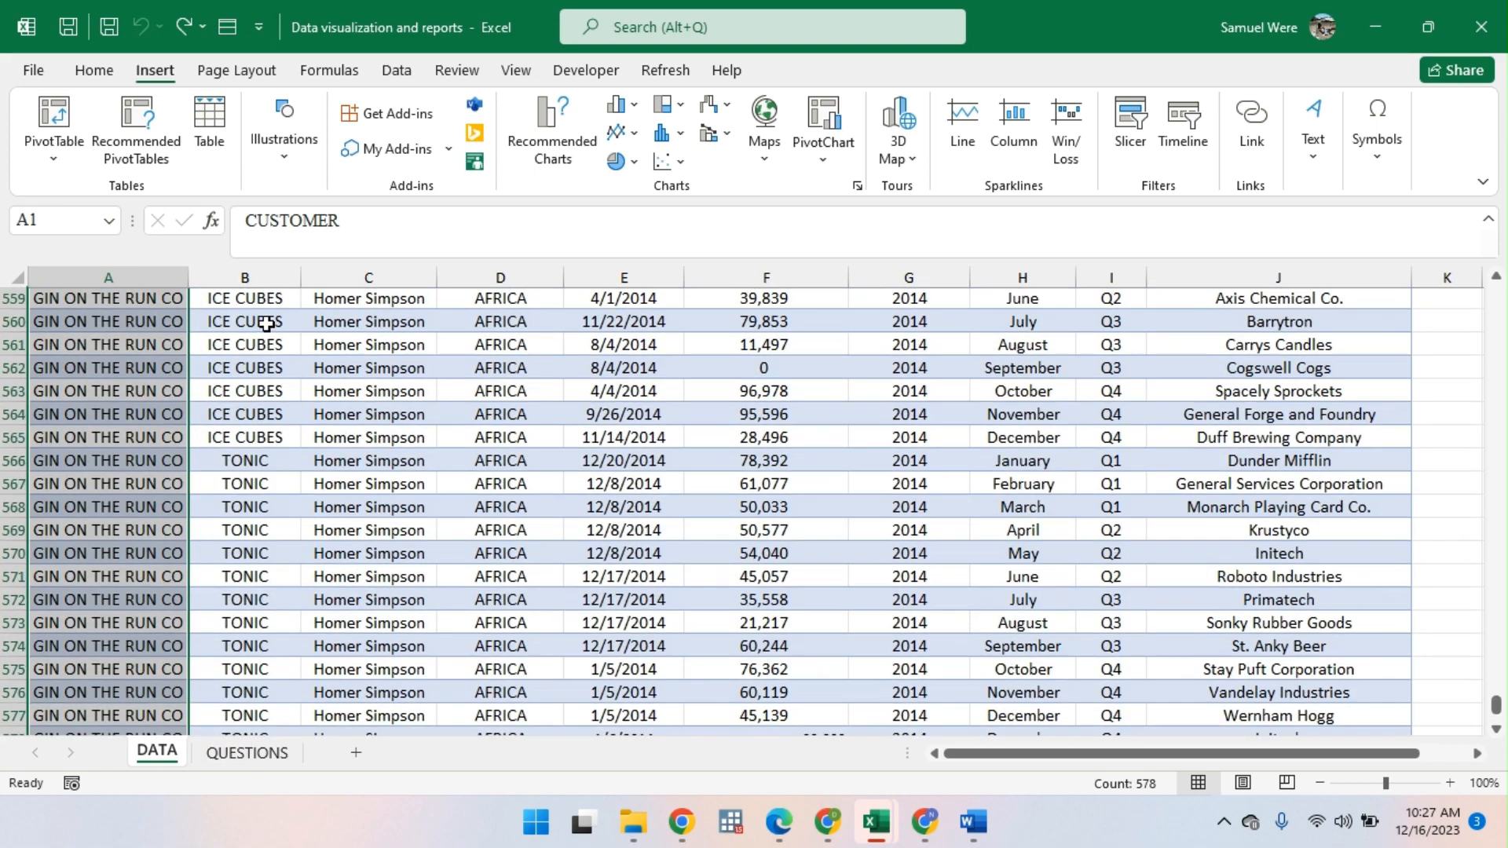
pyautogui.scroll(20, 266, 324)
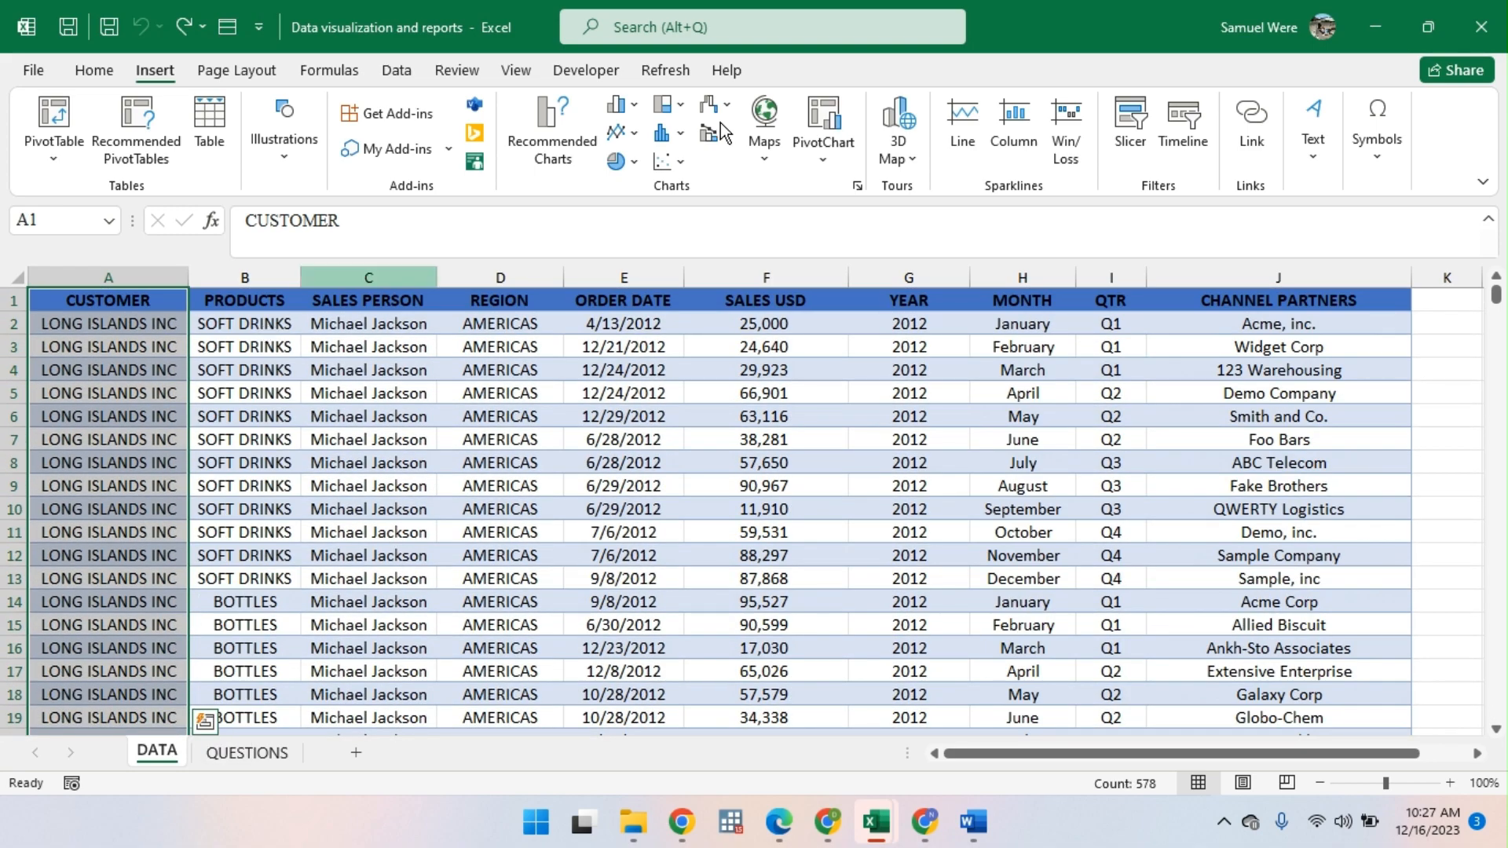
pyautogui.click(94, 71)
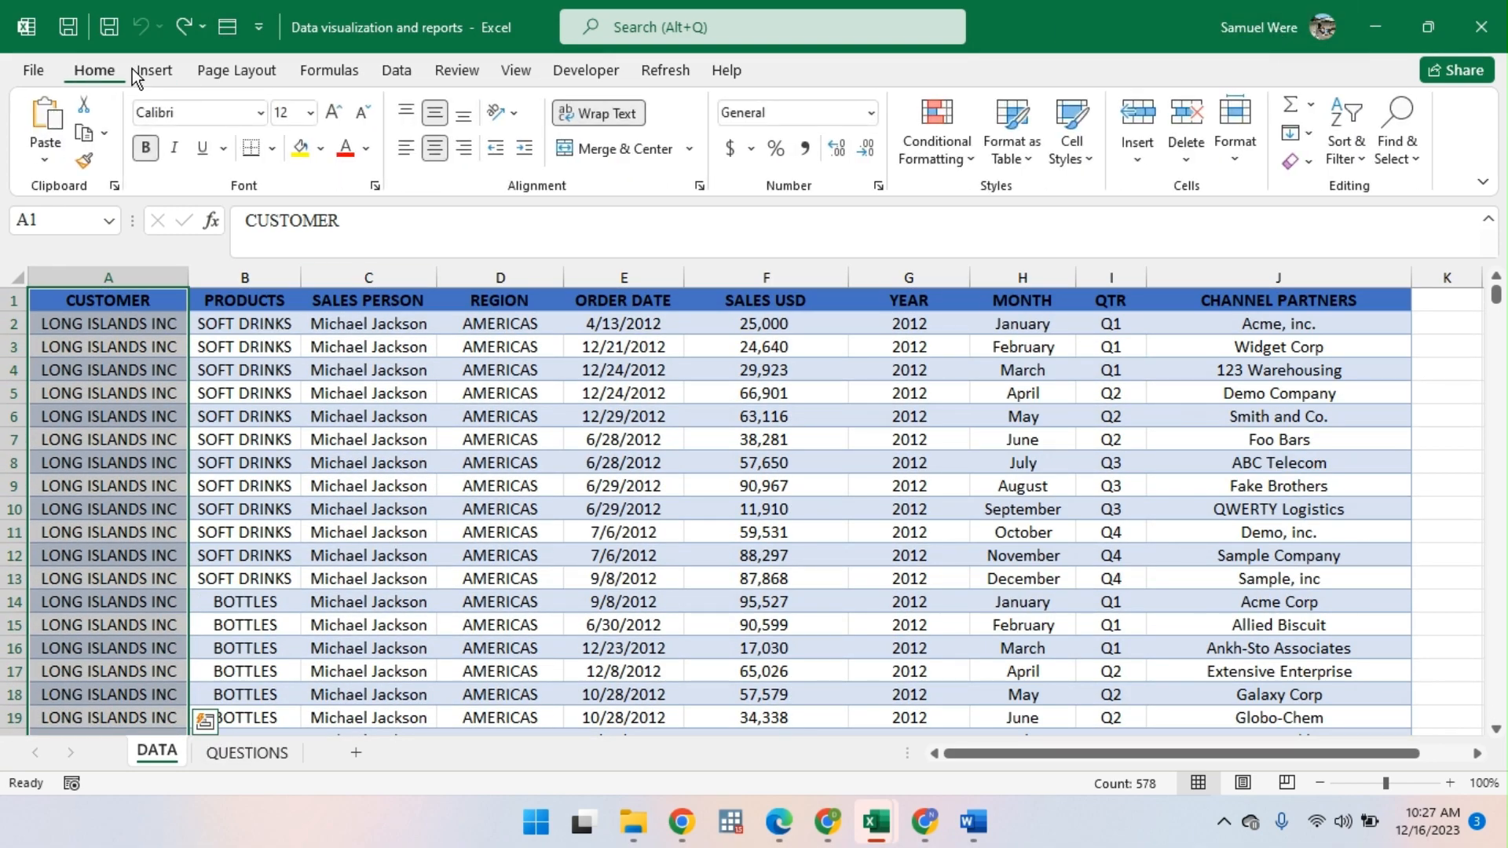
pyautogui.click(1361, 118)
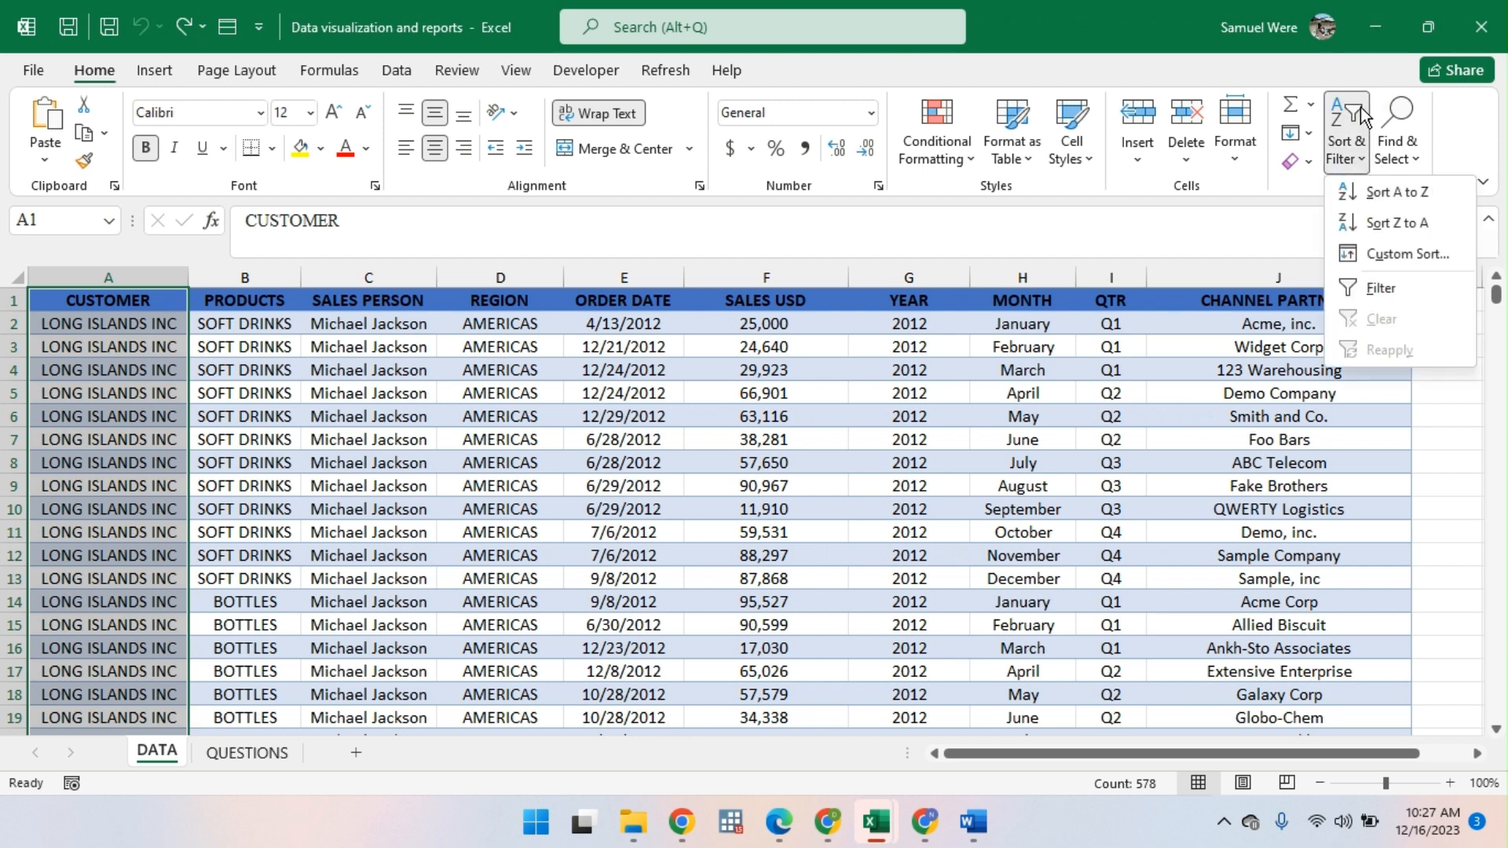
pyautogui.click(1387, 296)
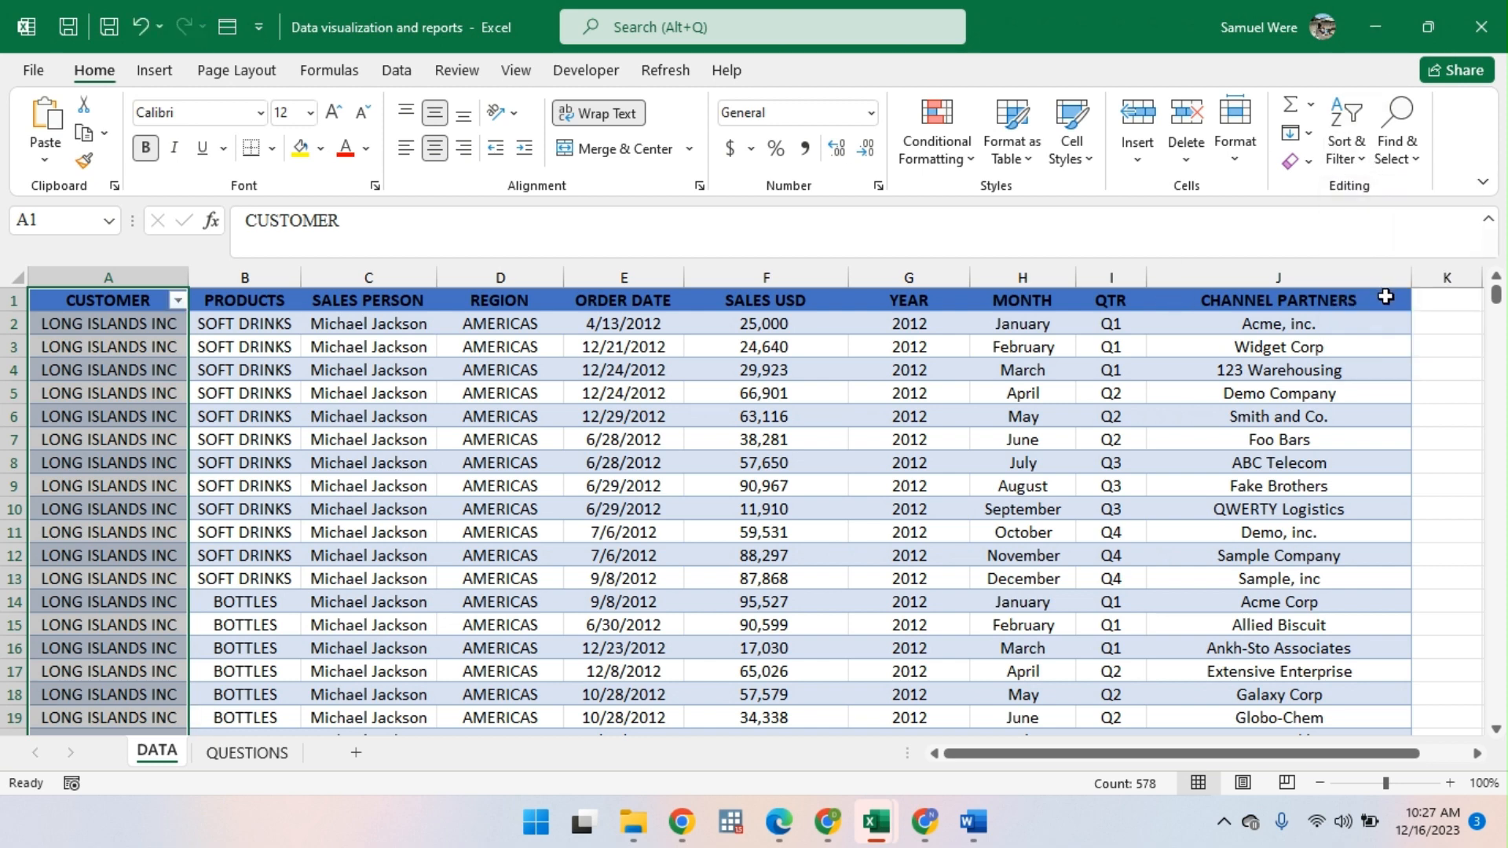
pyautogui.click(179, 301)
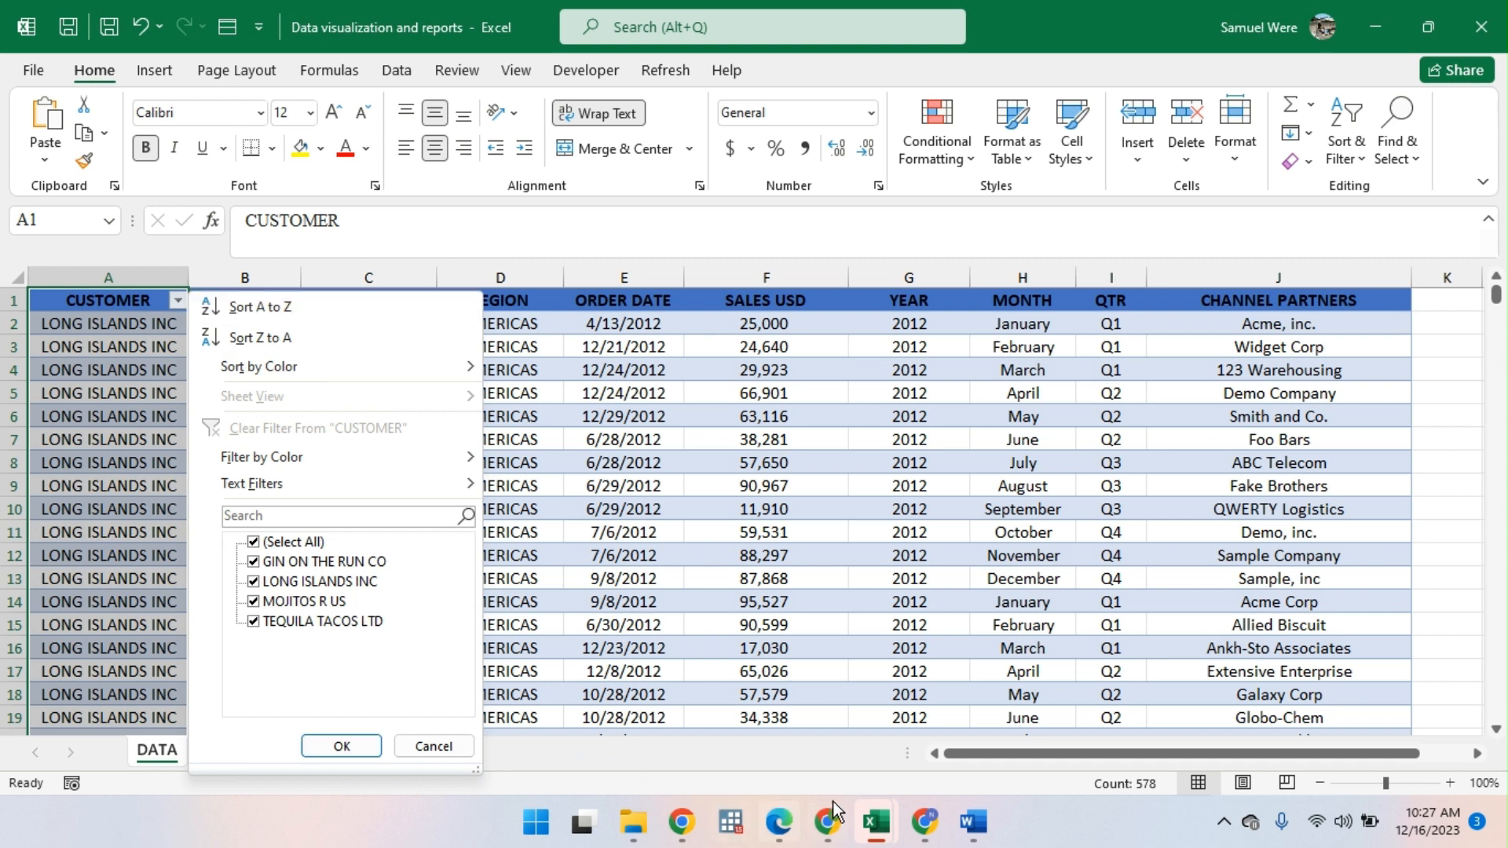
# Step: Check the Google Meet call in Chrome and return to the "Data visualization and reports" workbook in Excel
pyautogui.moveTo(898, 831)
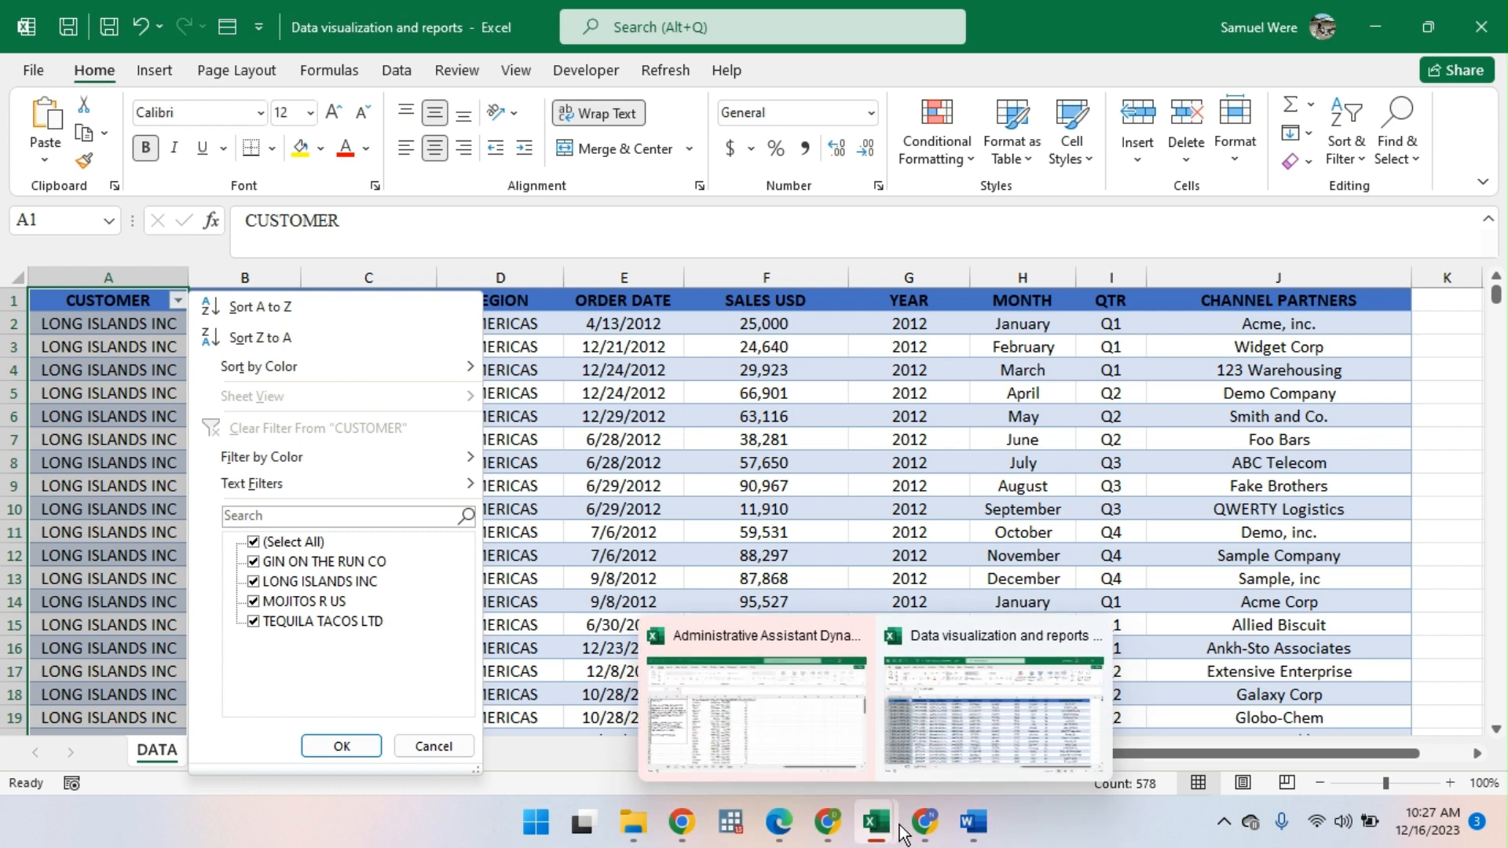
pyautogui.click(829, 825)
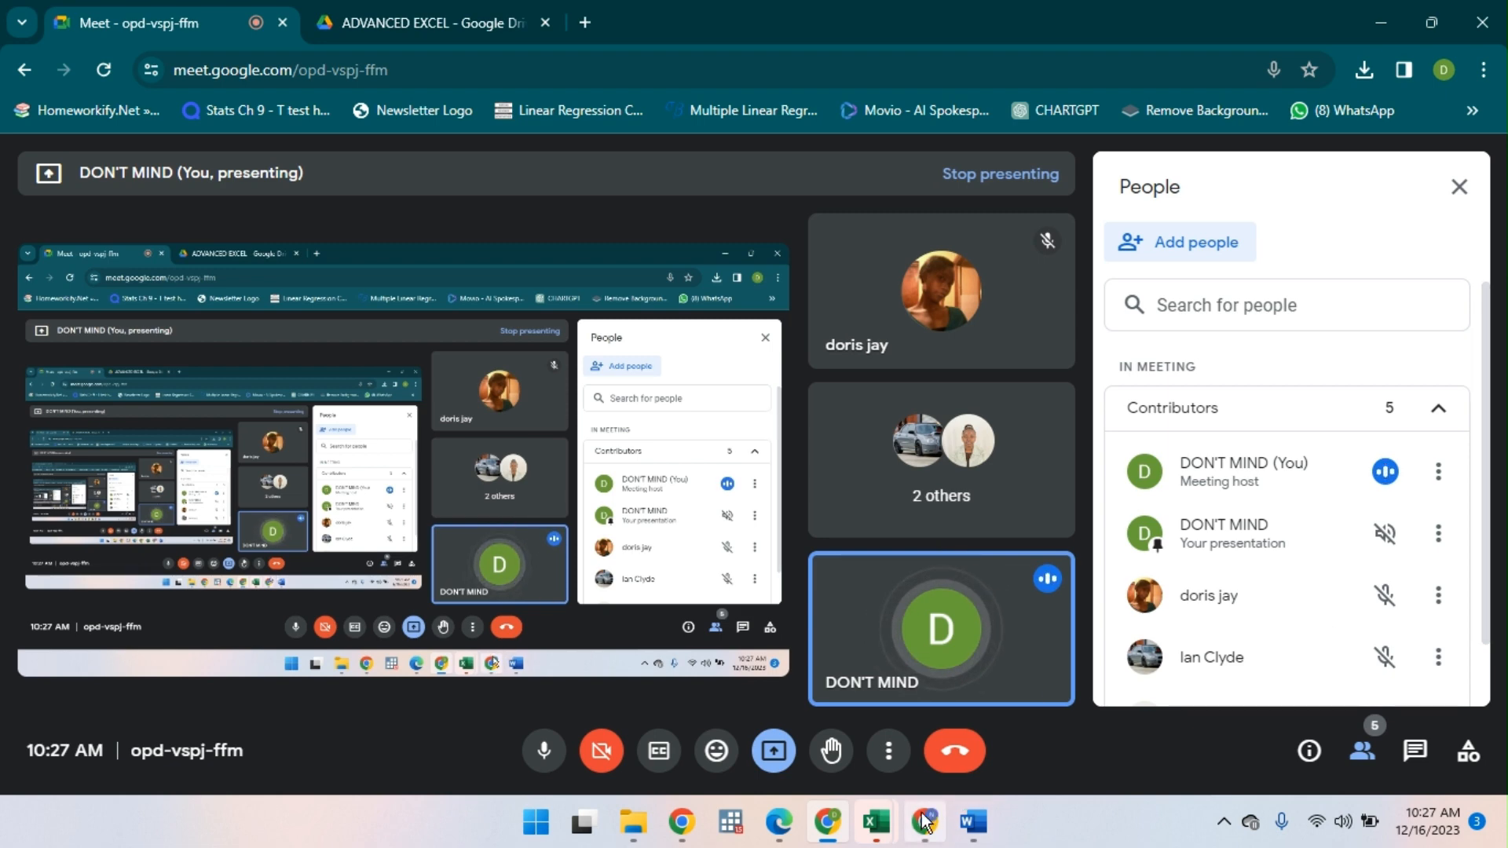
pyautogui.moveTo(881, 824)
pyautogui.click(1016, 719)
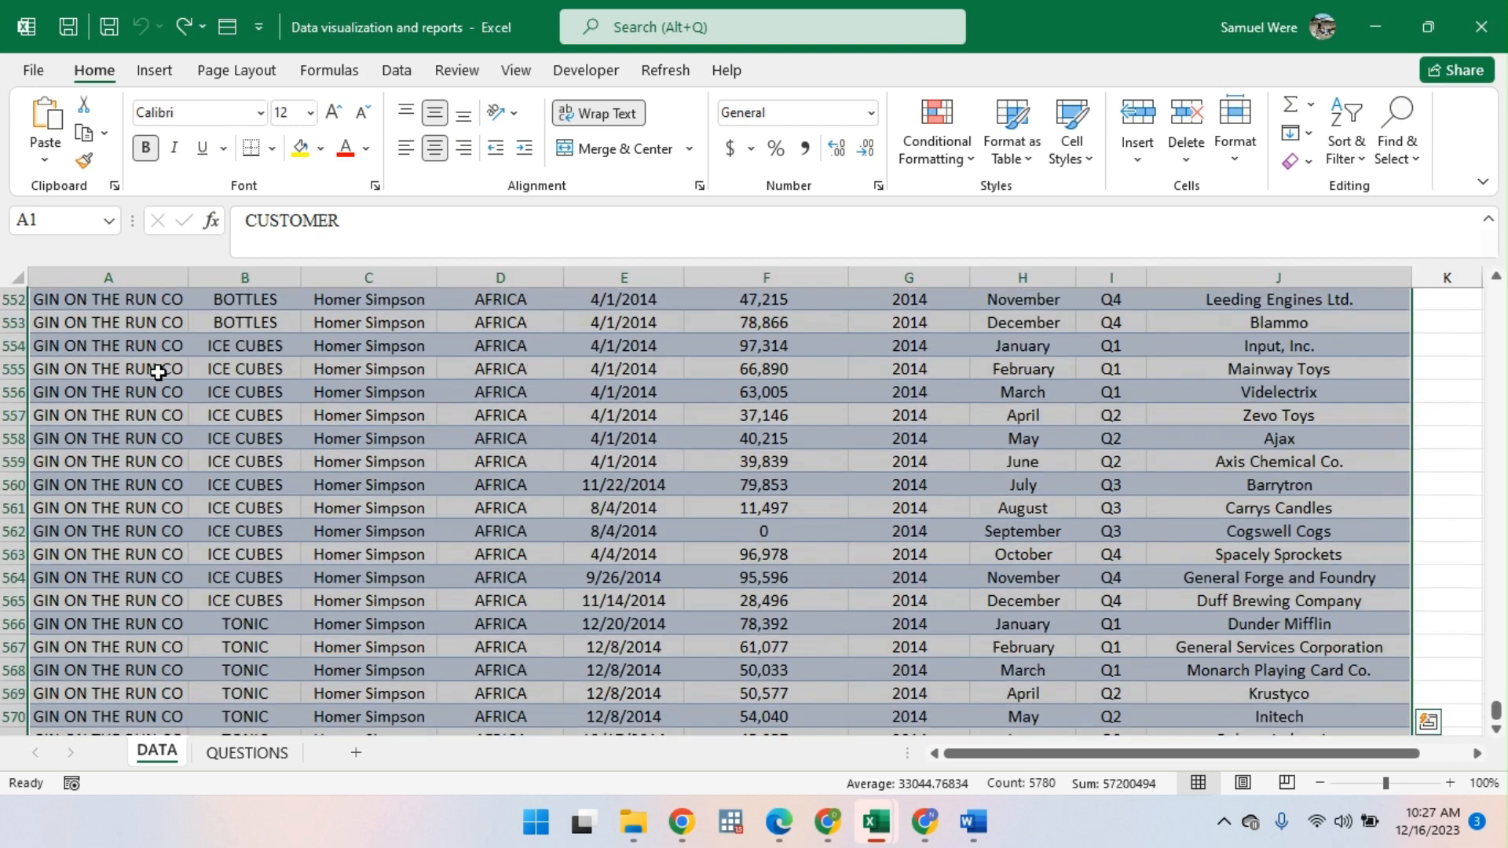
# Step: Select the whole sales dataset on the DATA sheet and convert A1:J578 to a table with headers
pyautogui.hotkey('ctrl', 'shift', 'End')
pyautogui.hotkey('ctrl', 't')
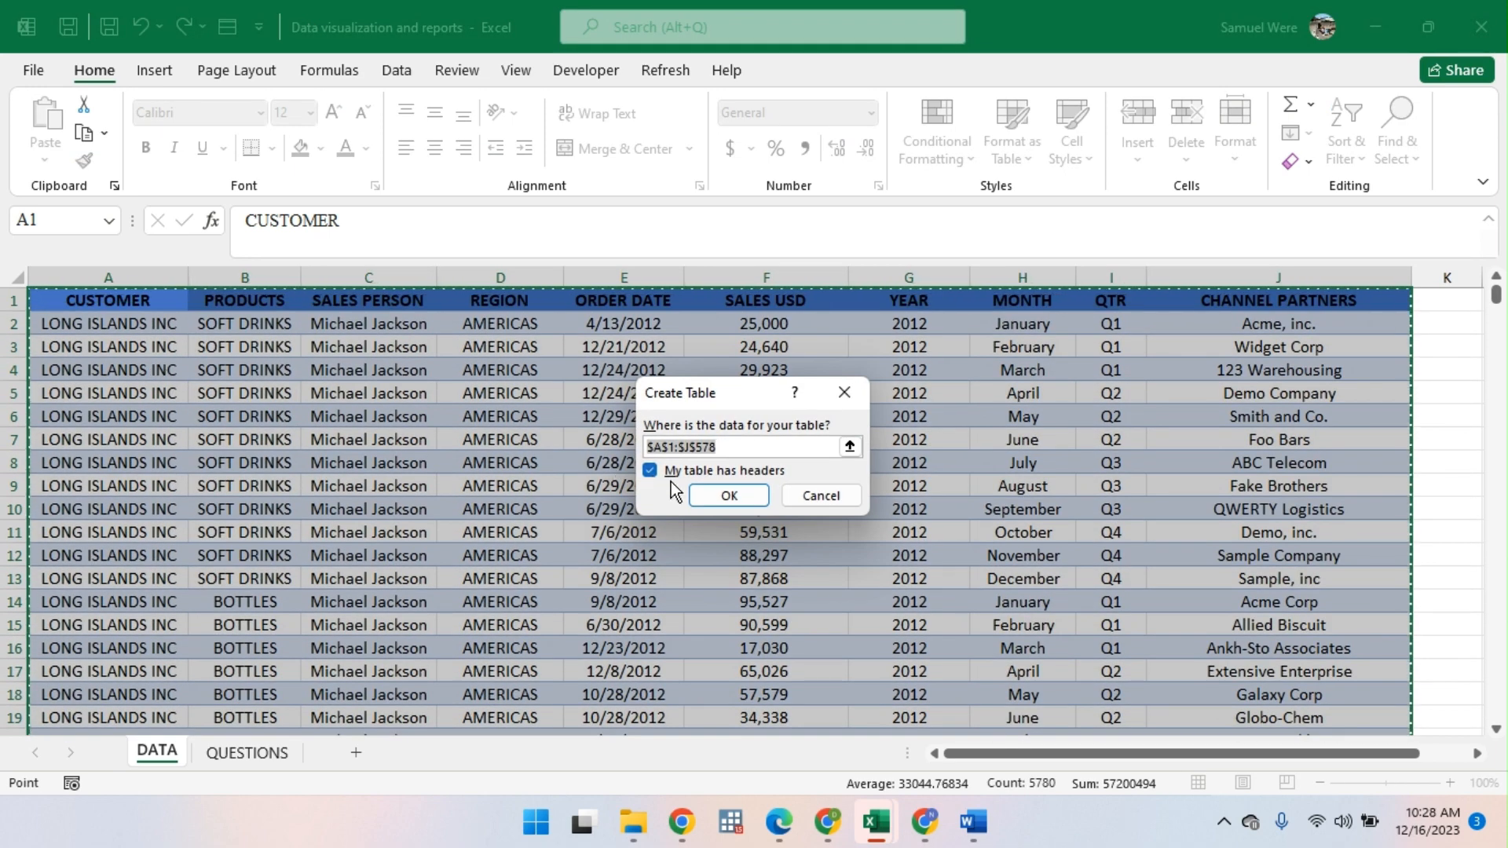
pyautogui.click(746, 501)
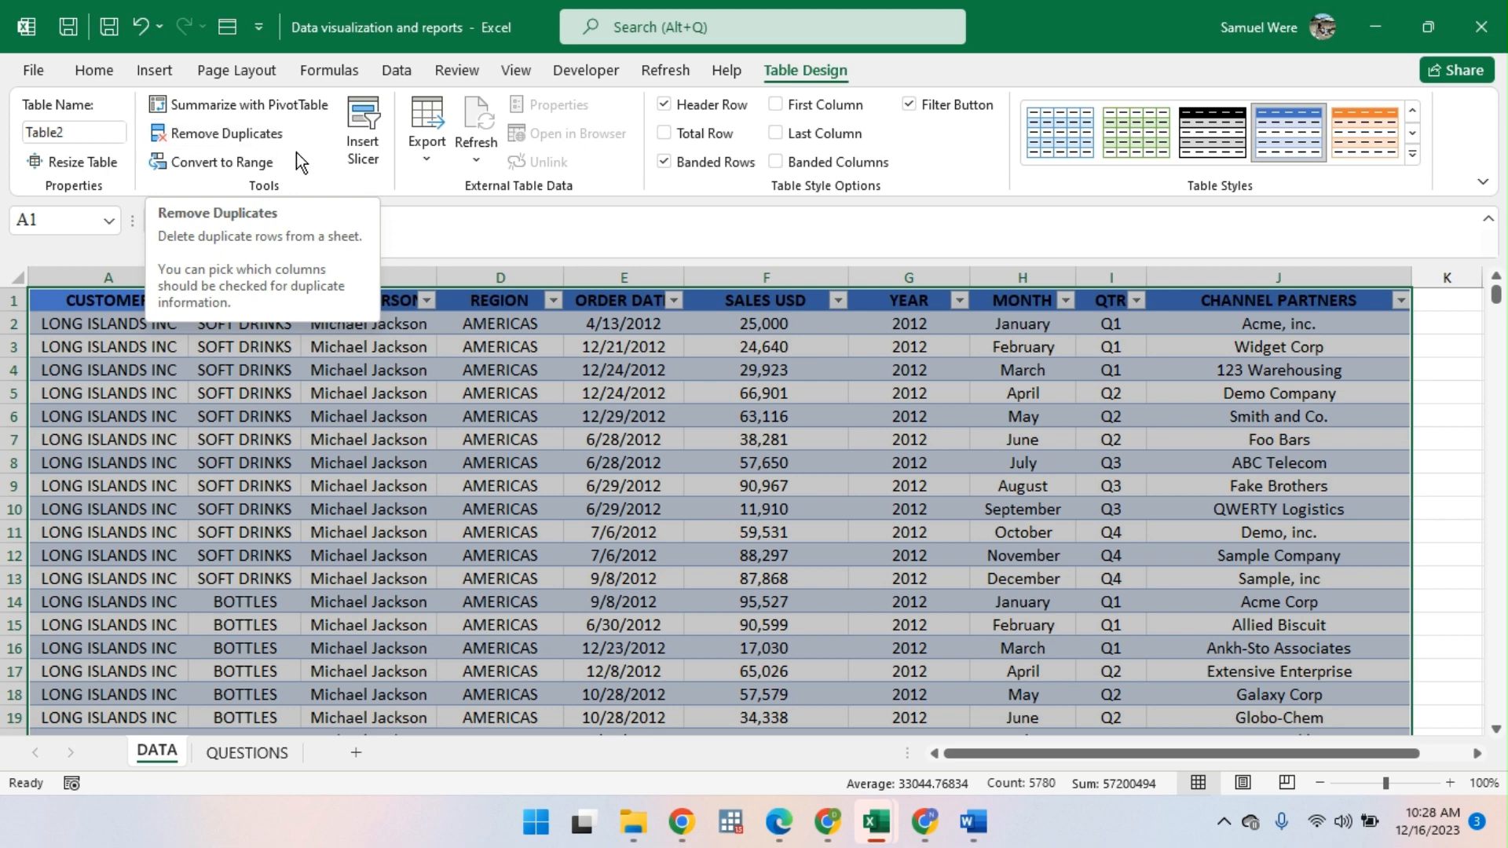
# Step: Run Remove Duplicates on the sales table with all columns included and the data marked as having headers
pyautogui.click(548, 471)
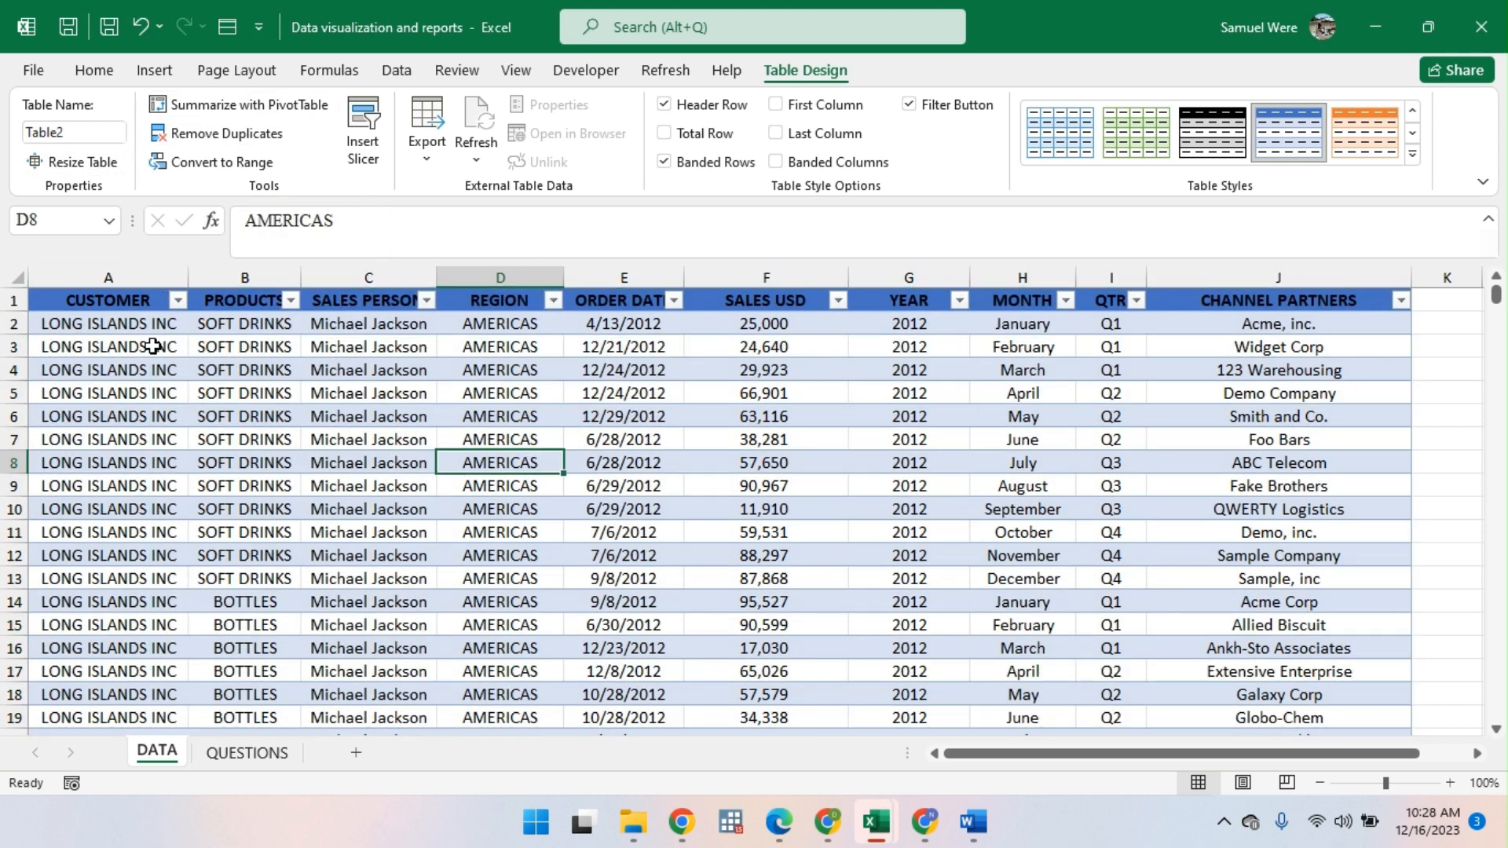
pyautogui.click(111, 76)
pyautogui.click(155, 415)
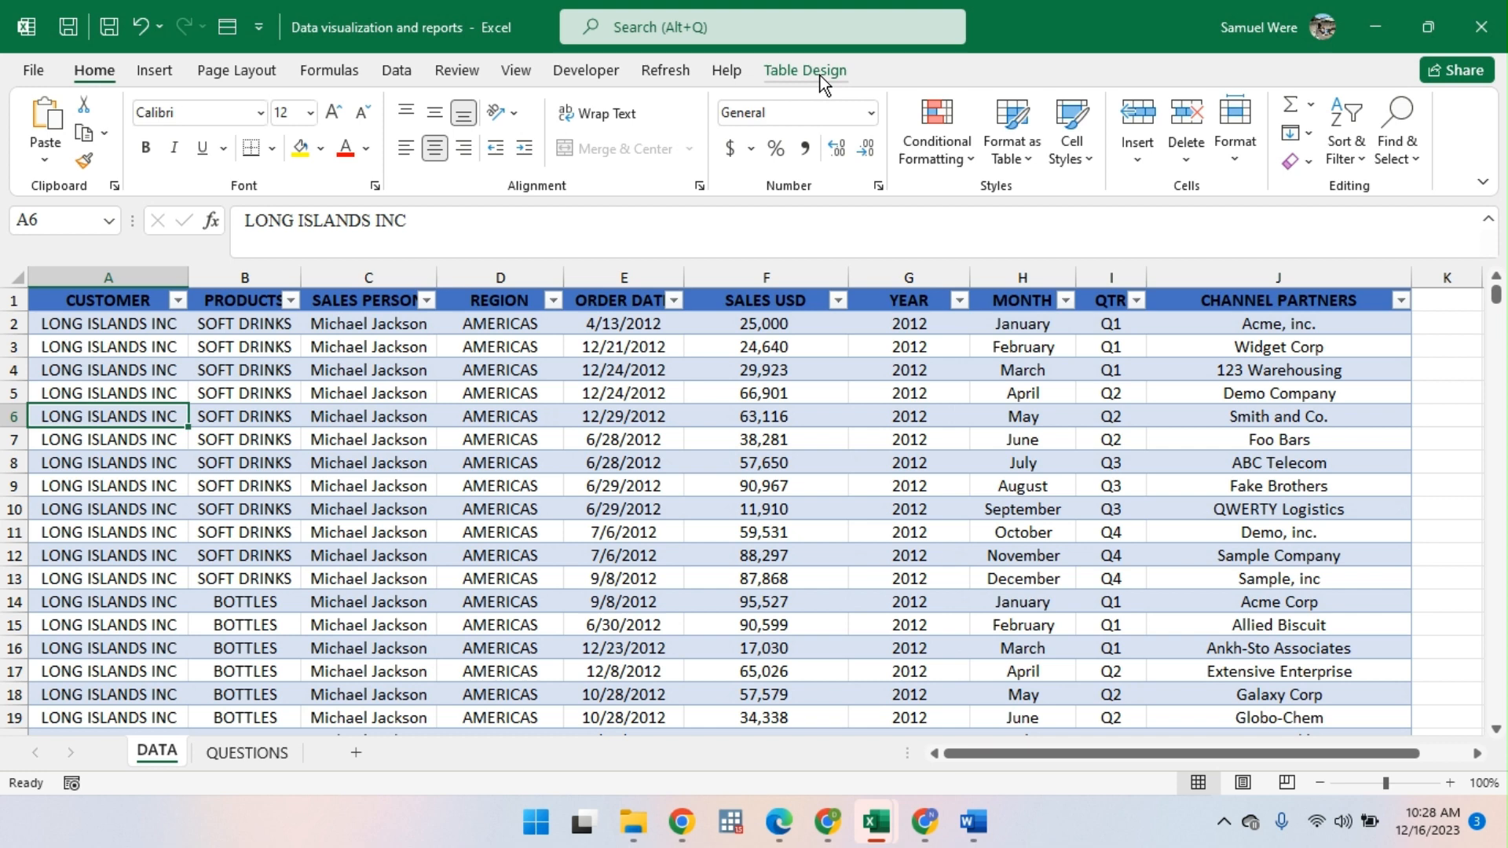
pyautogui.click(779, 76)
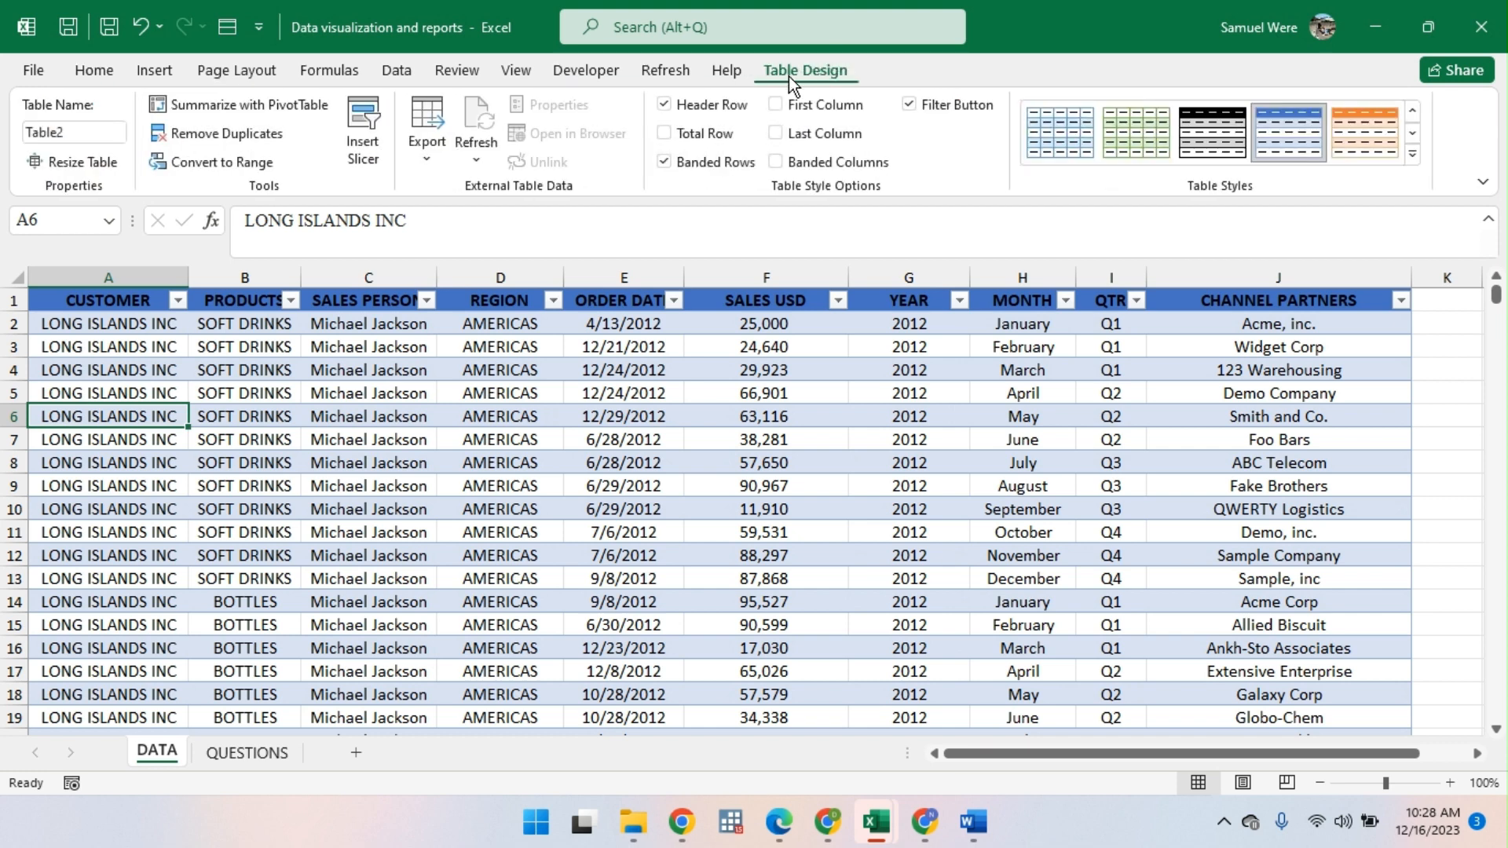
pyautogui.click(222, 139)
pyautogui.scroll(-2, 782, 493)
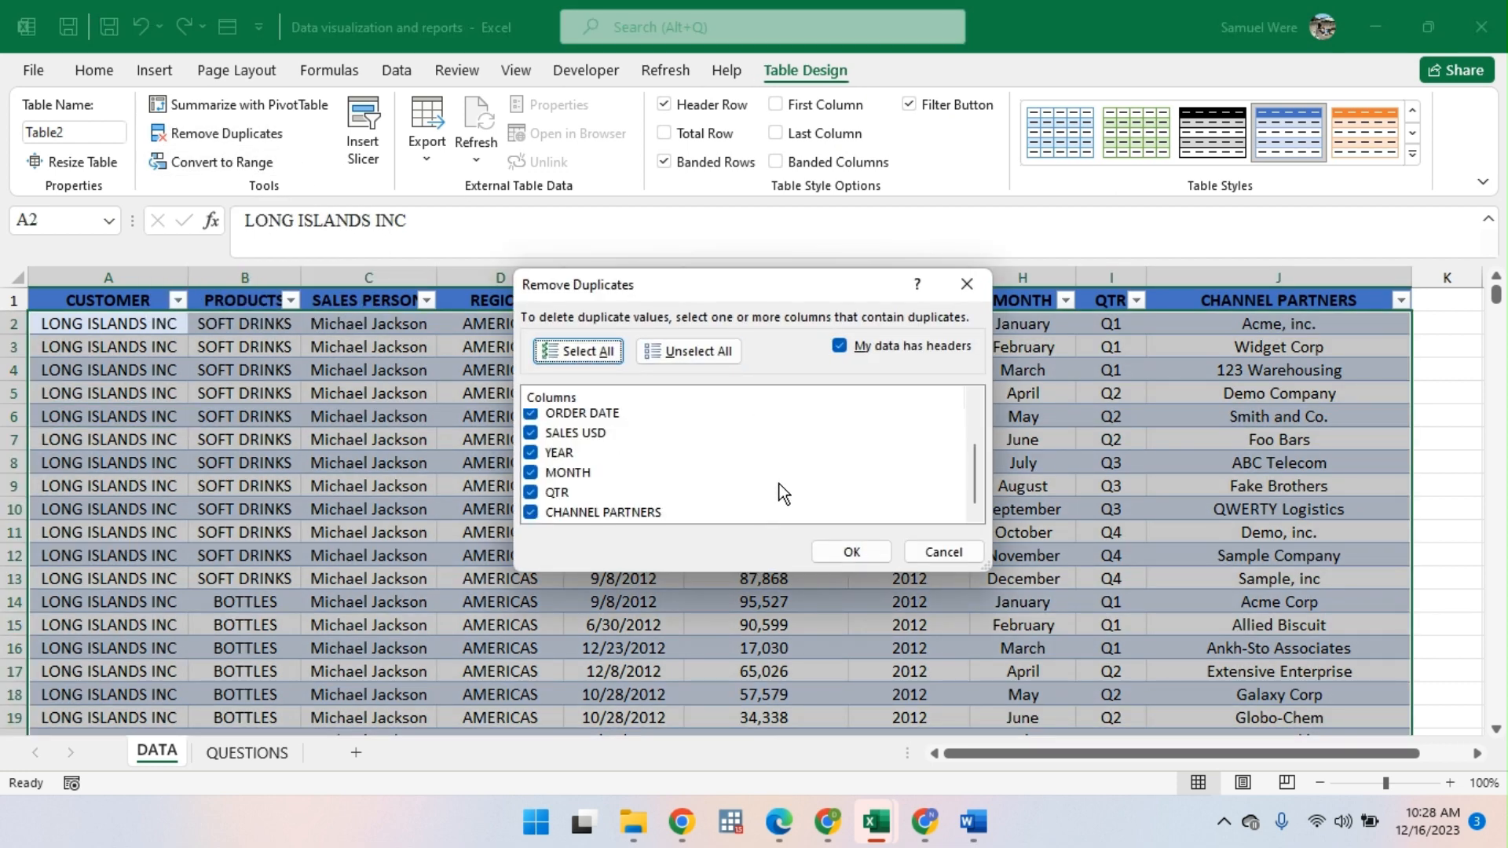
pyautogui.click(855, 558)
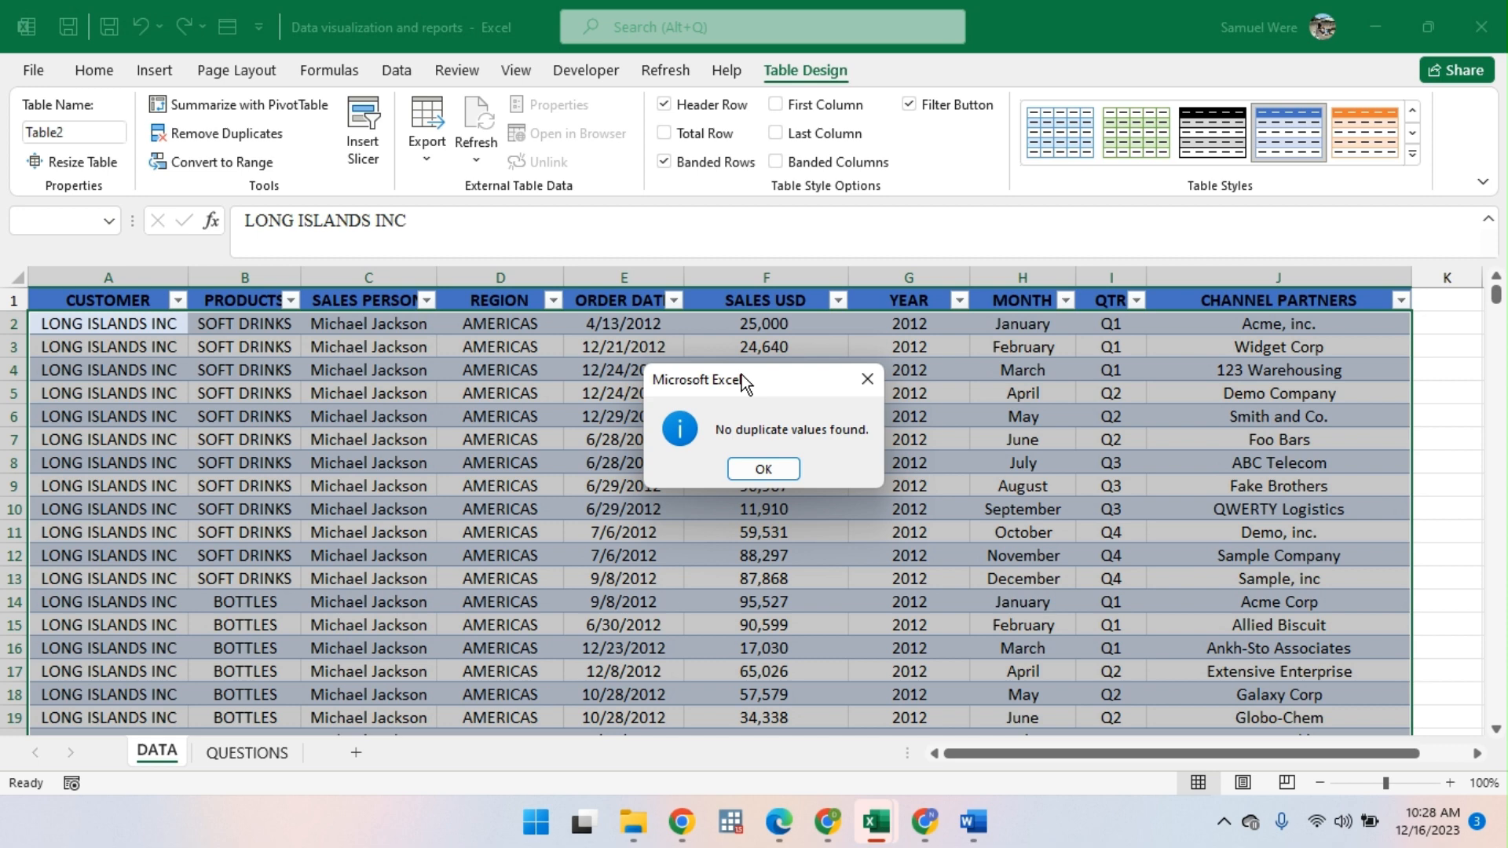
pyautogui.click(748, 468)
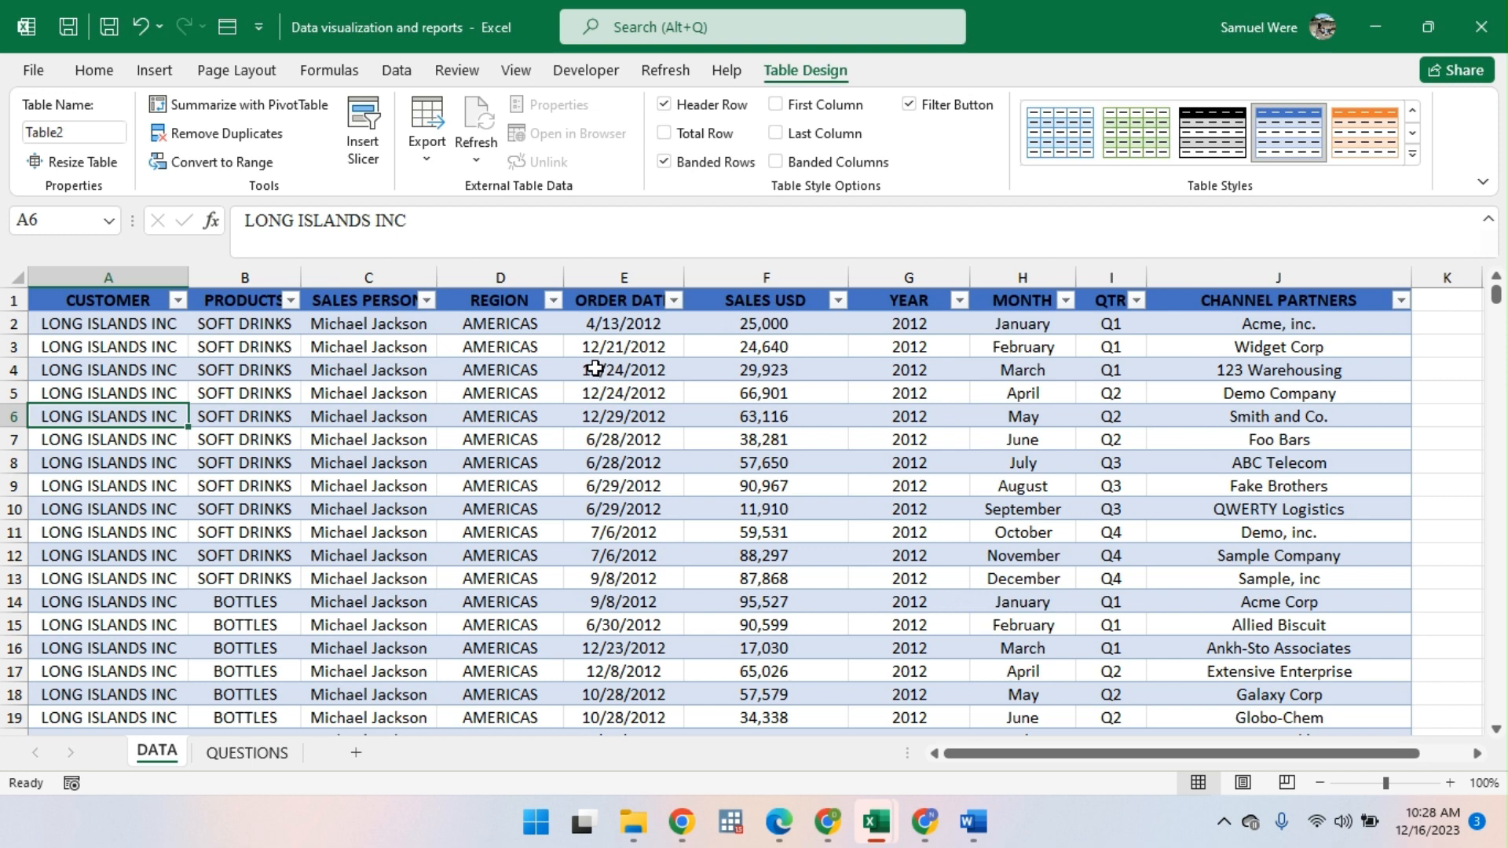
# Step: Copy the entire row 6 and try to insert the copied row into the table at the same place
pyautogui.click(5, 416)
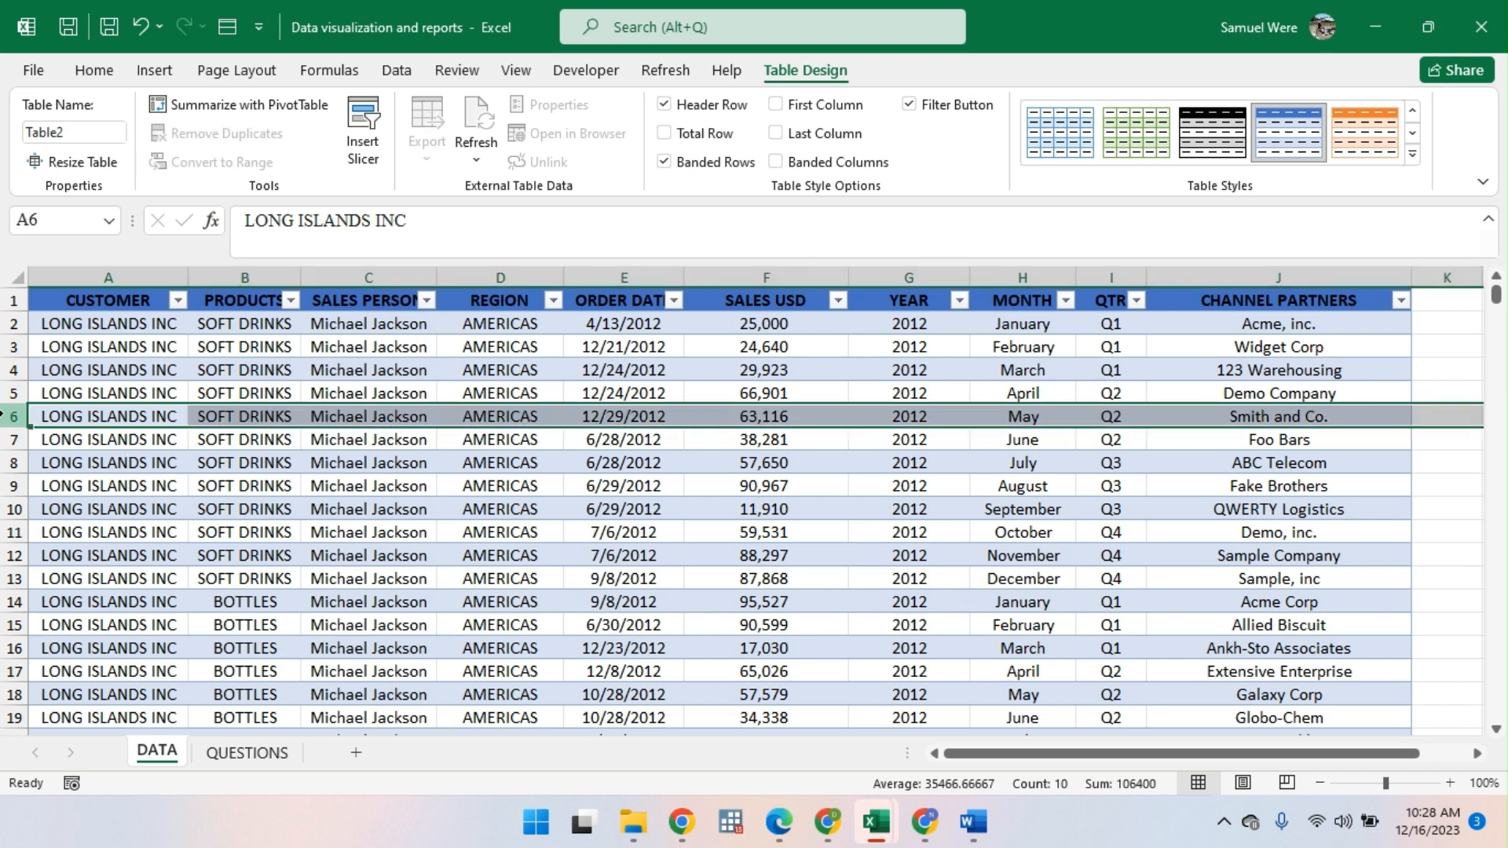
pyautogui.hotkey('ctrl', 'c')
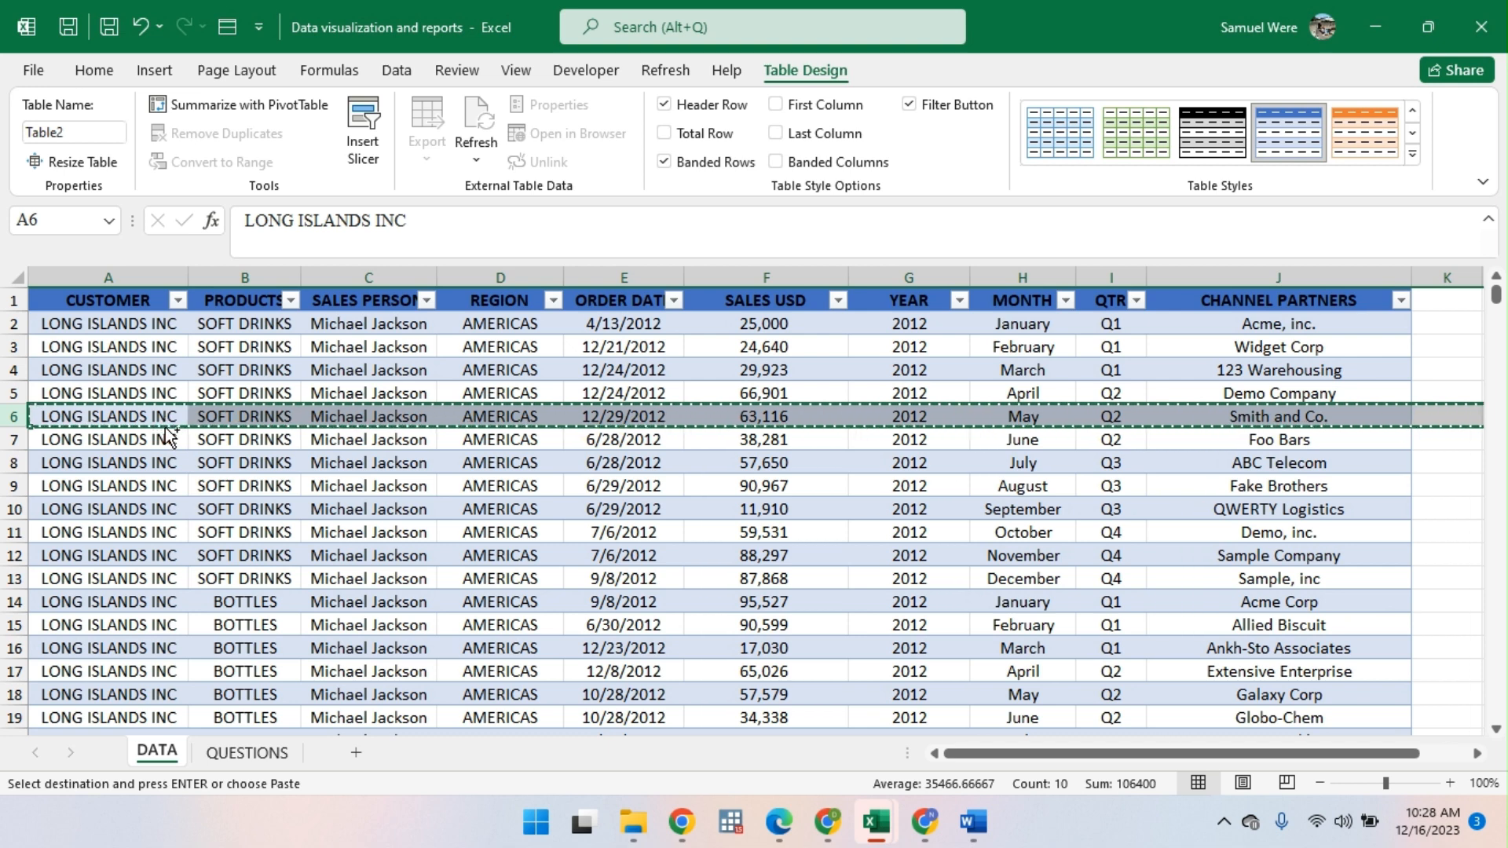
pyautogui.hotkey('ctrl', 'shift', '+')
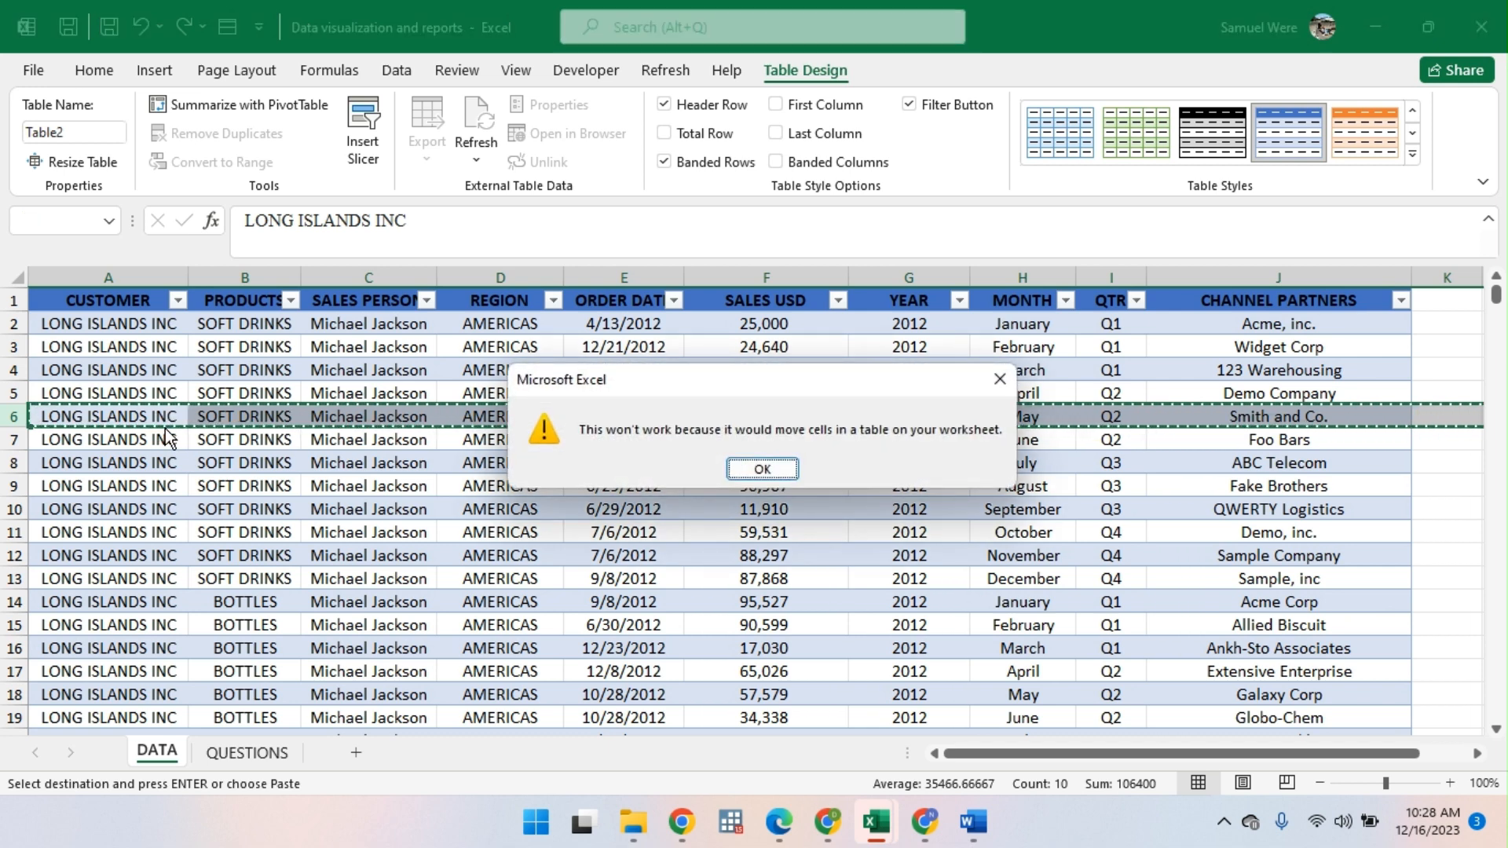
pyautogui.press('Return')
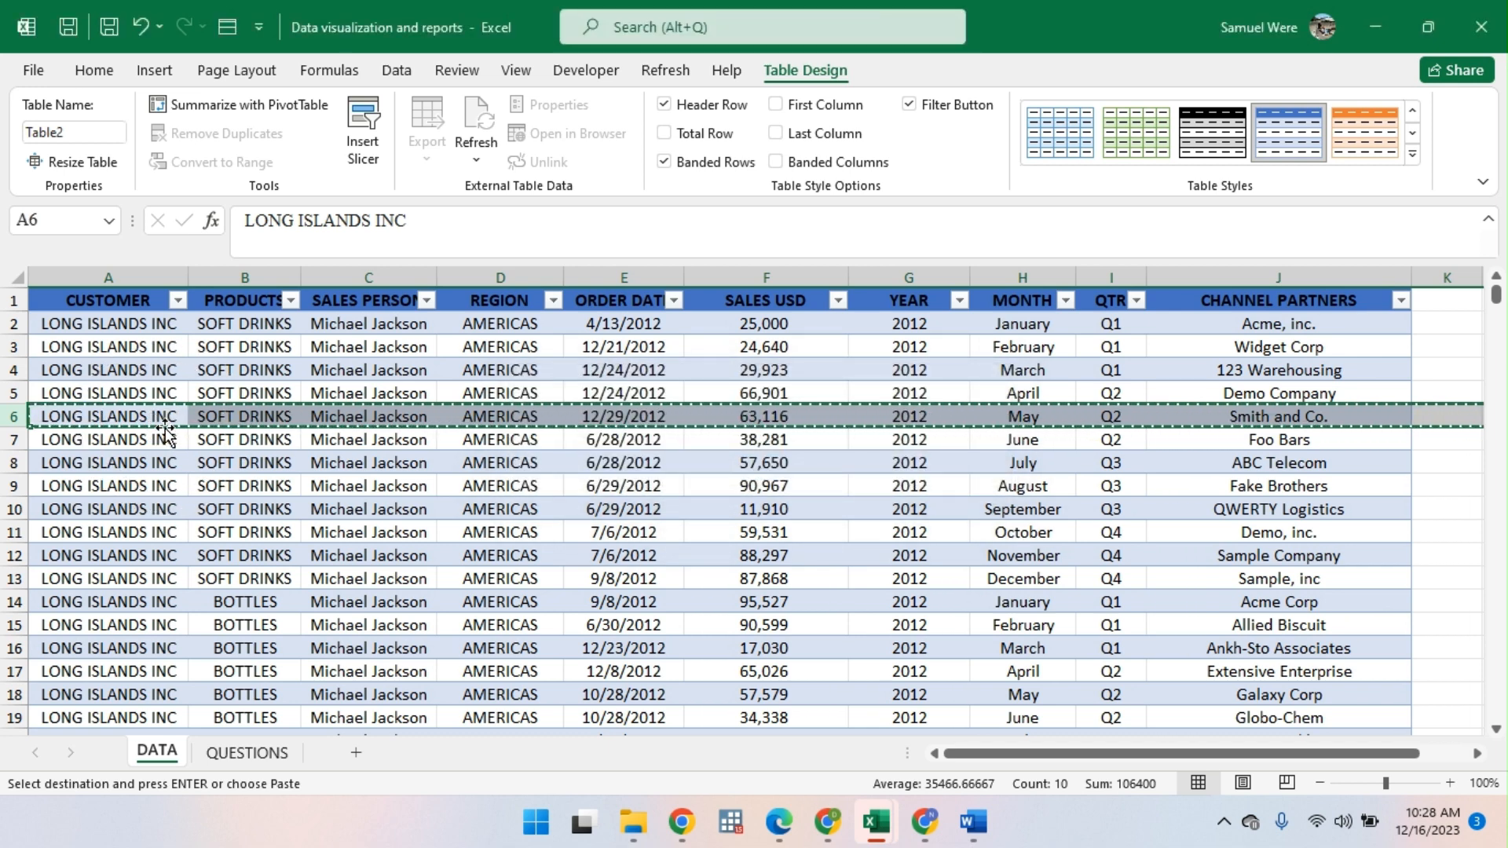
# Step: Try to insert the copied row 6 at row 7 of the sales table
pyautogui.click(14, 439)
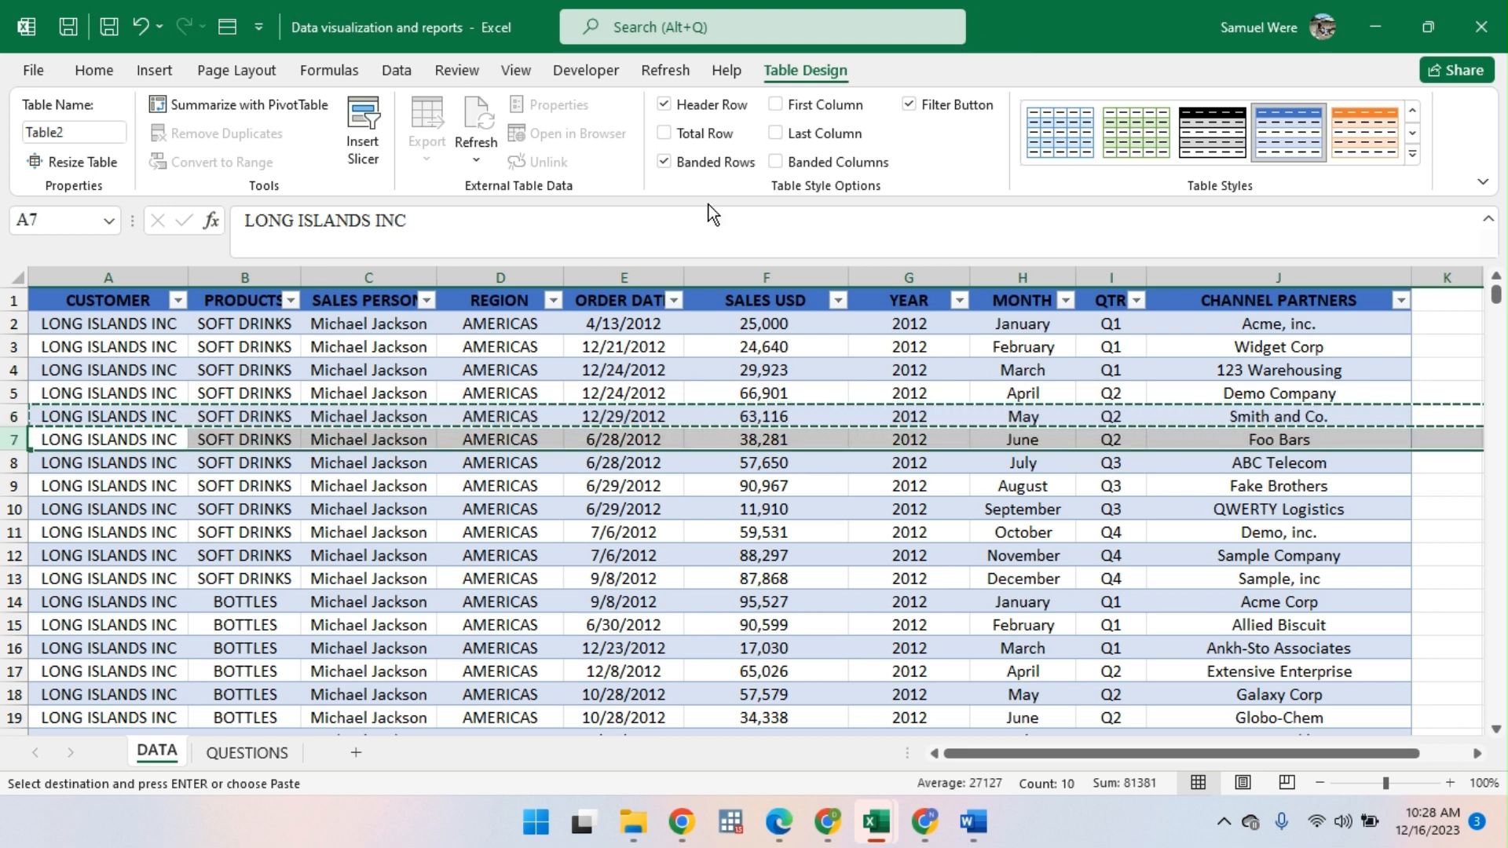
pyautogui.hotkey('ctrl', 'shift', '+')
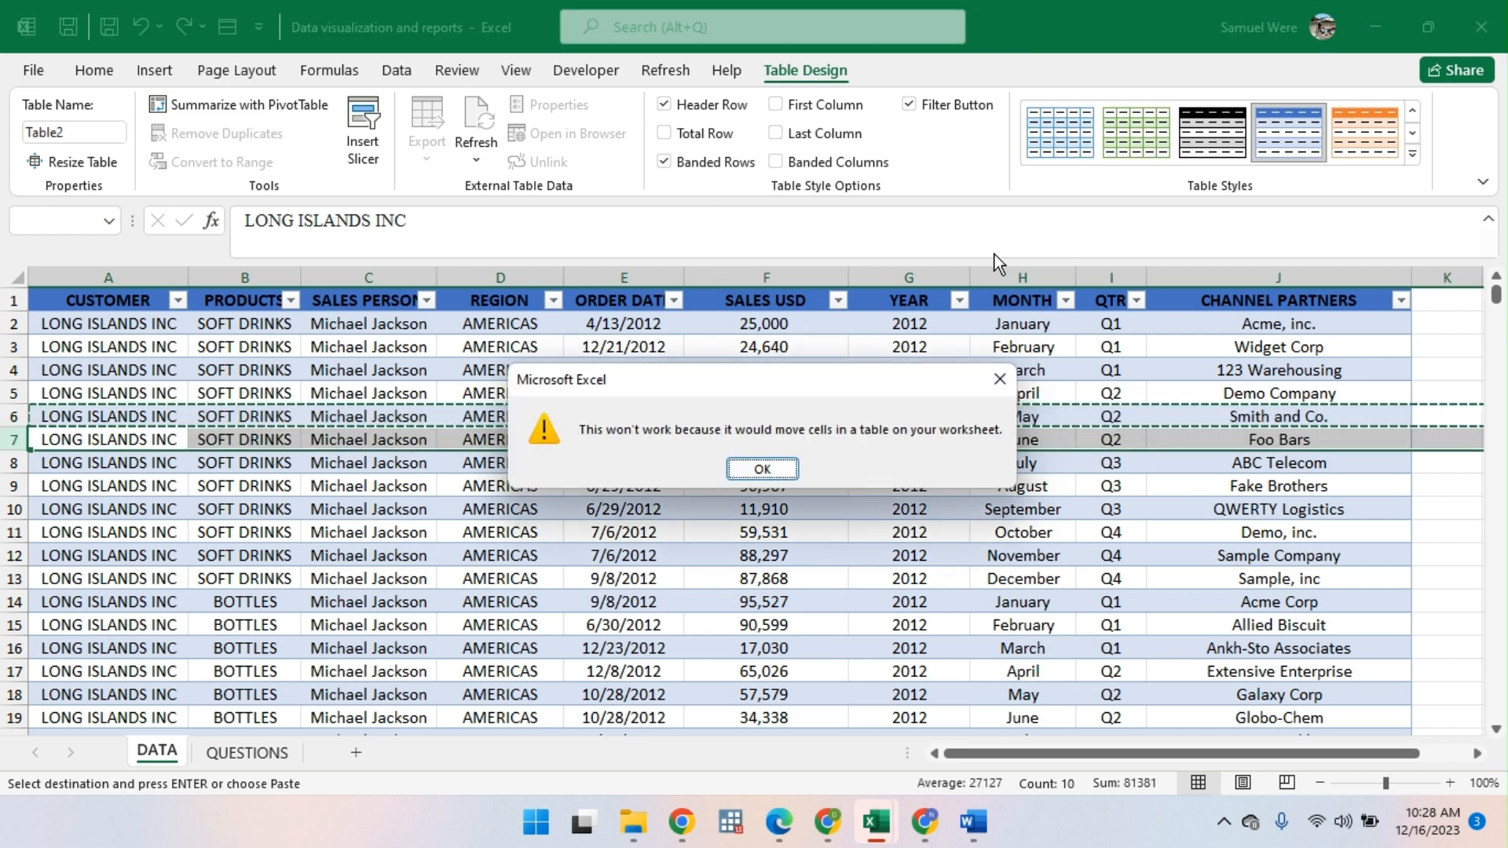
pyautogui.click(761, 470)
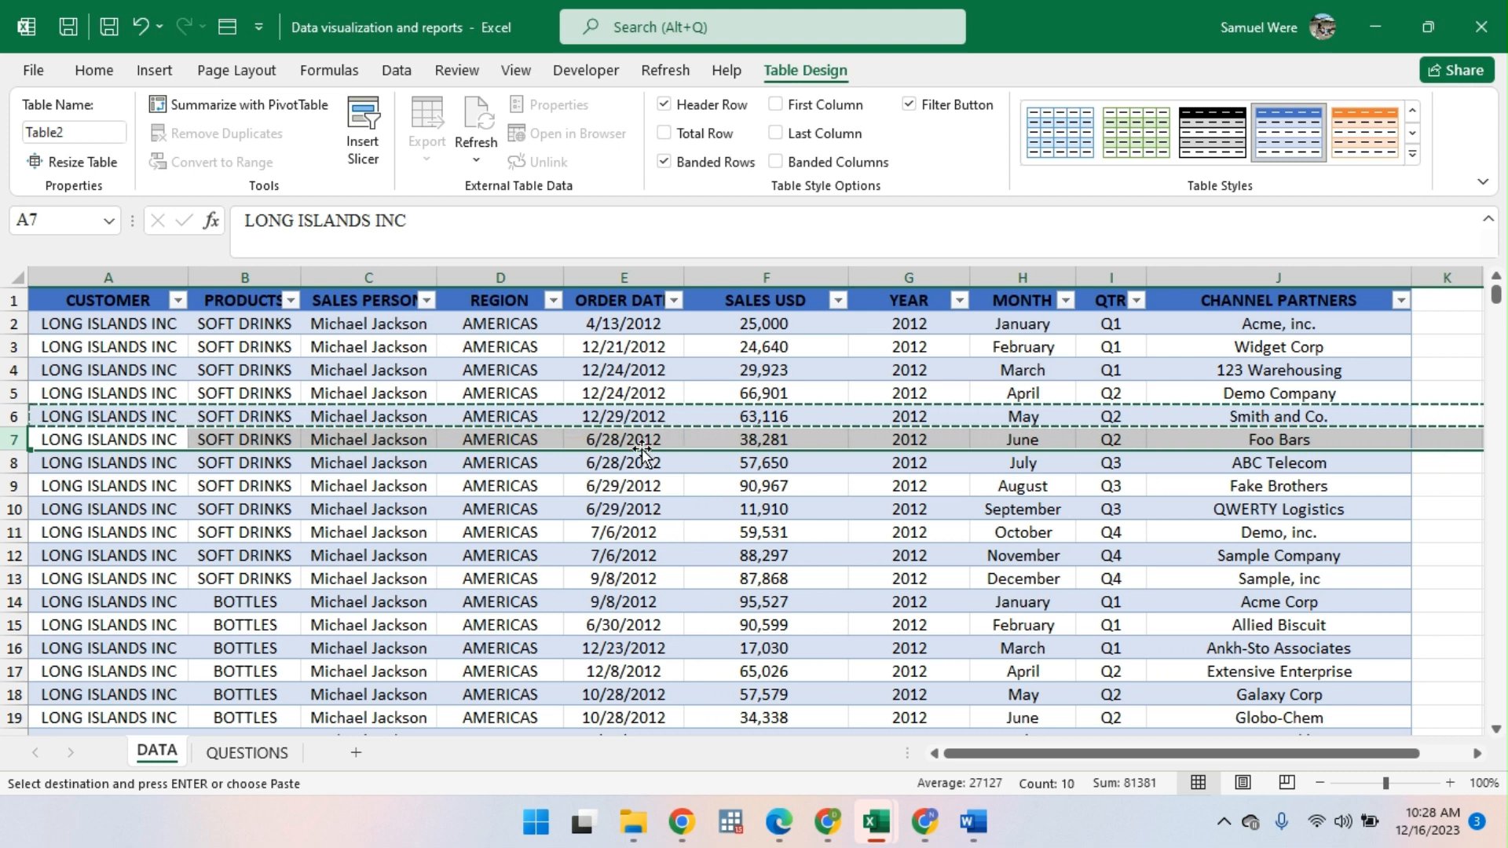
pyautogui.click(1460, 507)
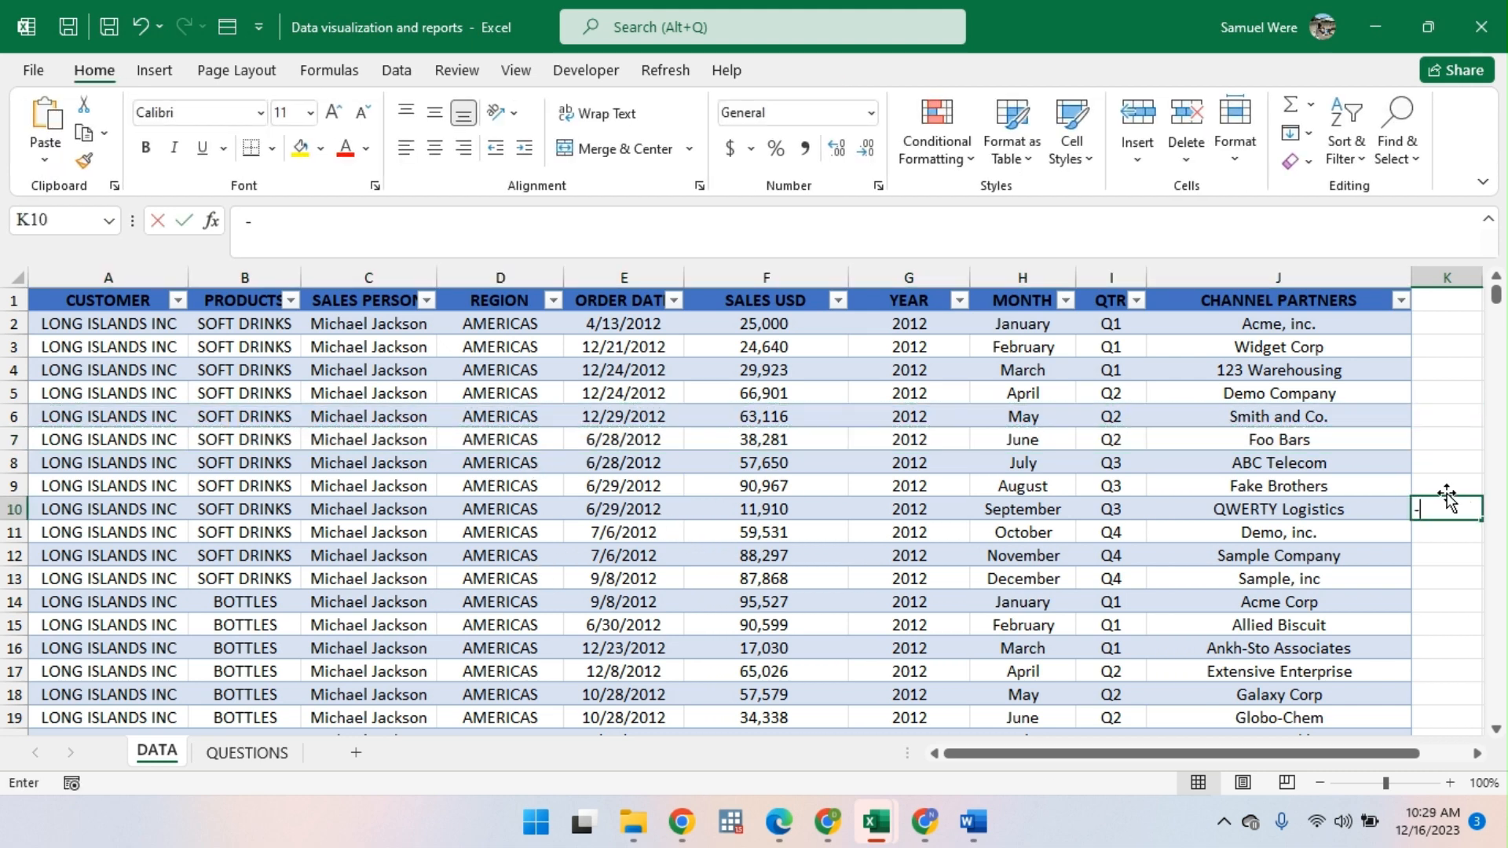
pyautogui.press('Return')
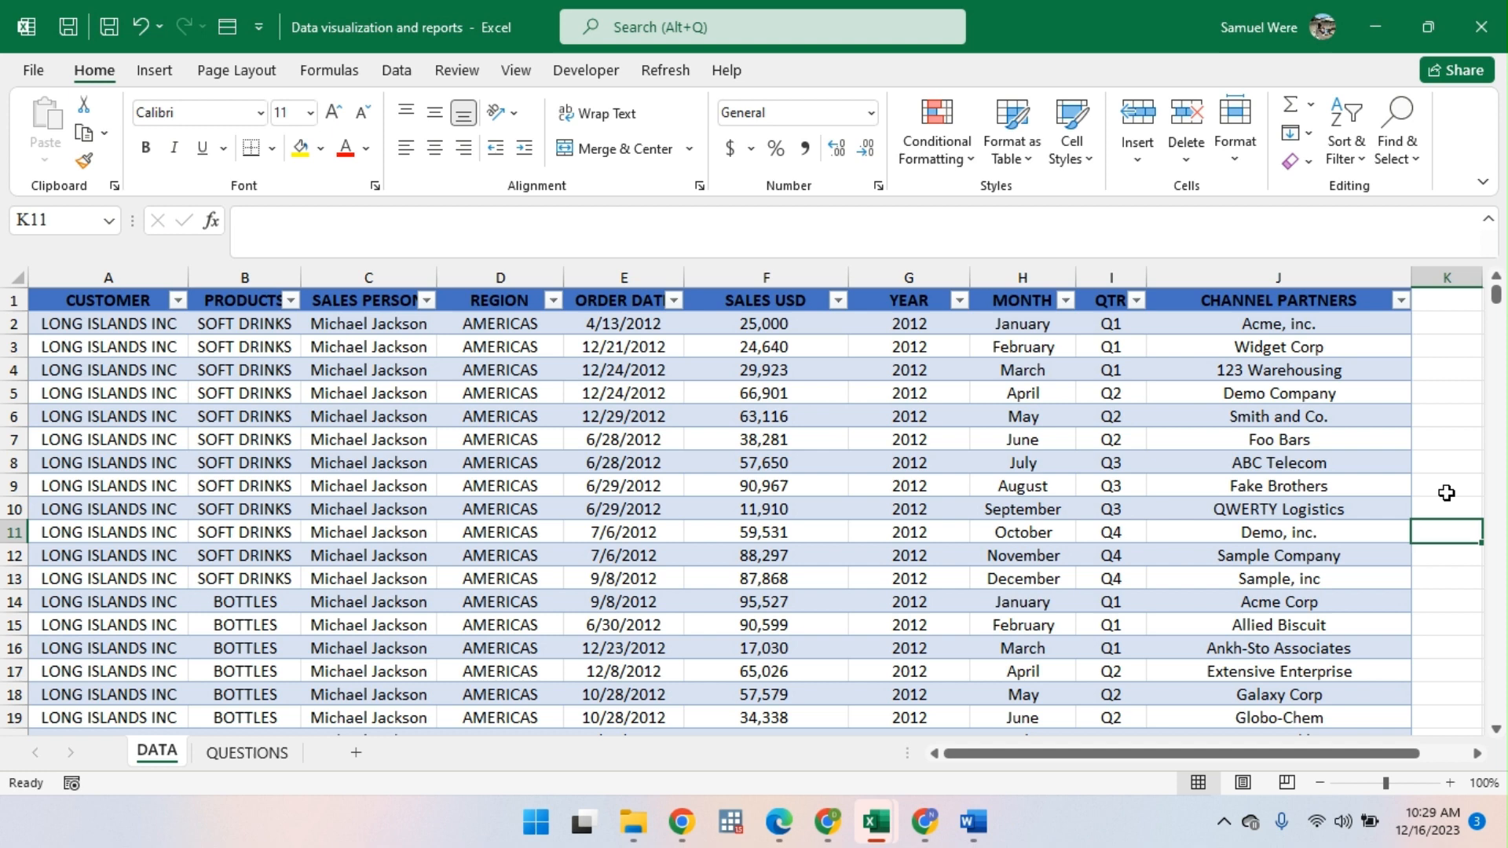
# Step: Review the objectives list on the QUESTIONS sheet and return to the DATA sheet
pyautogui.click(767, 439)
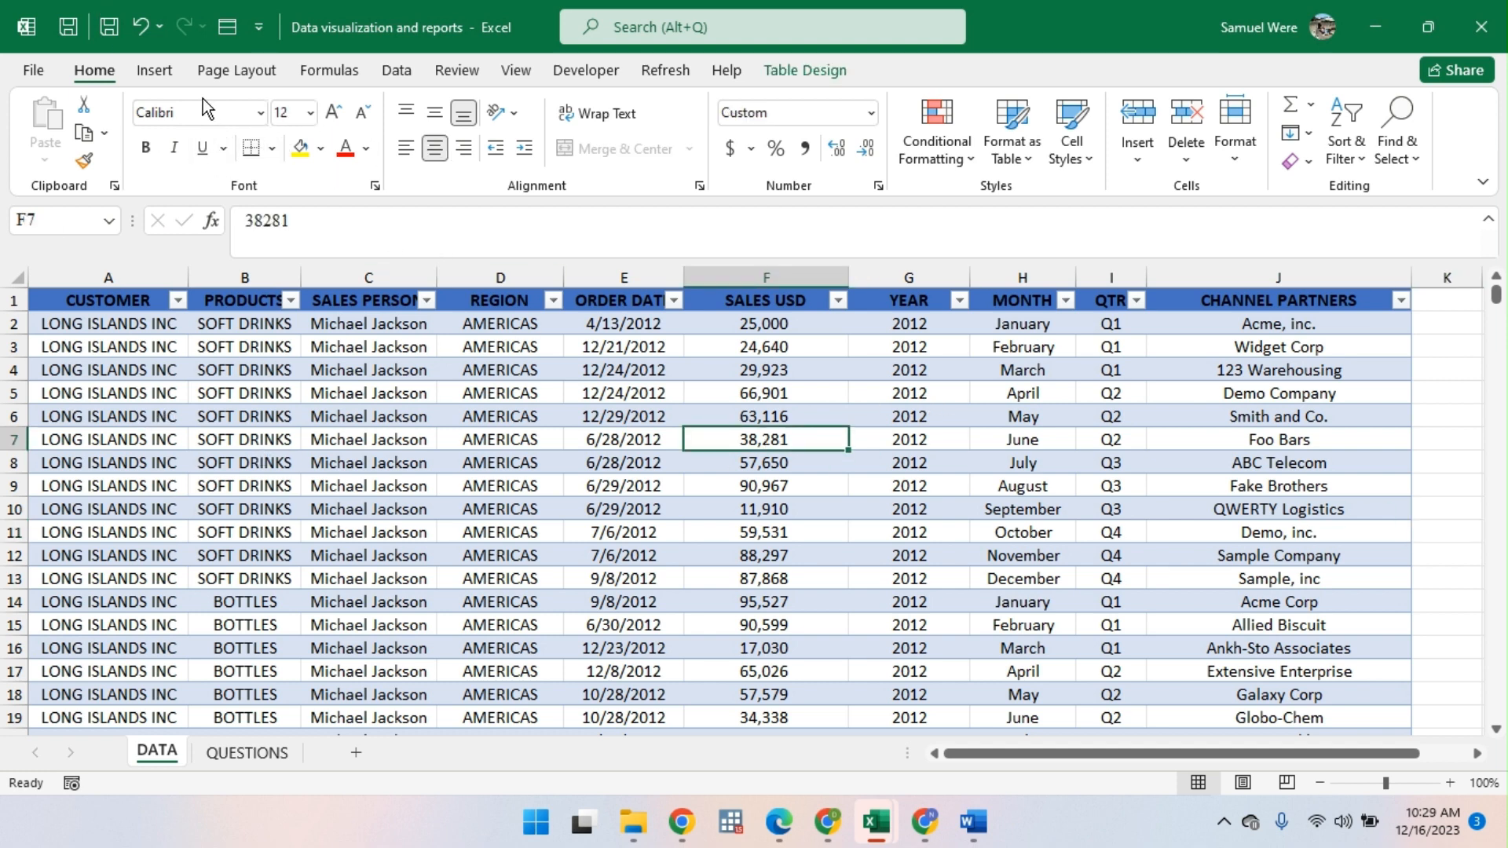
pyautogui.click(248, 753)
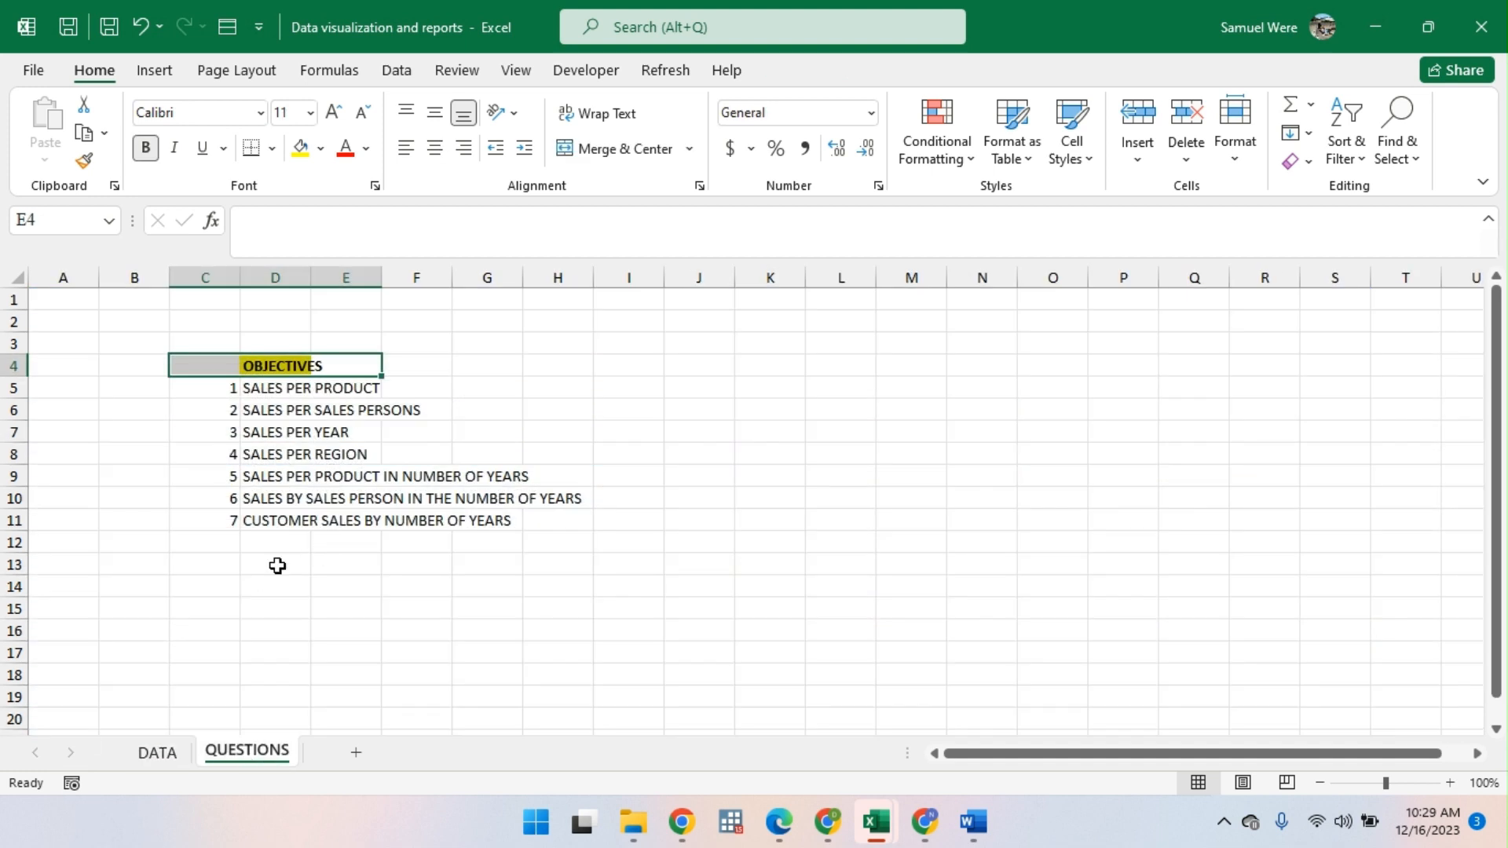
pyautogui.click(154, 754)
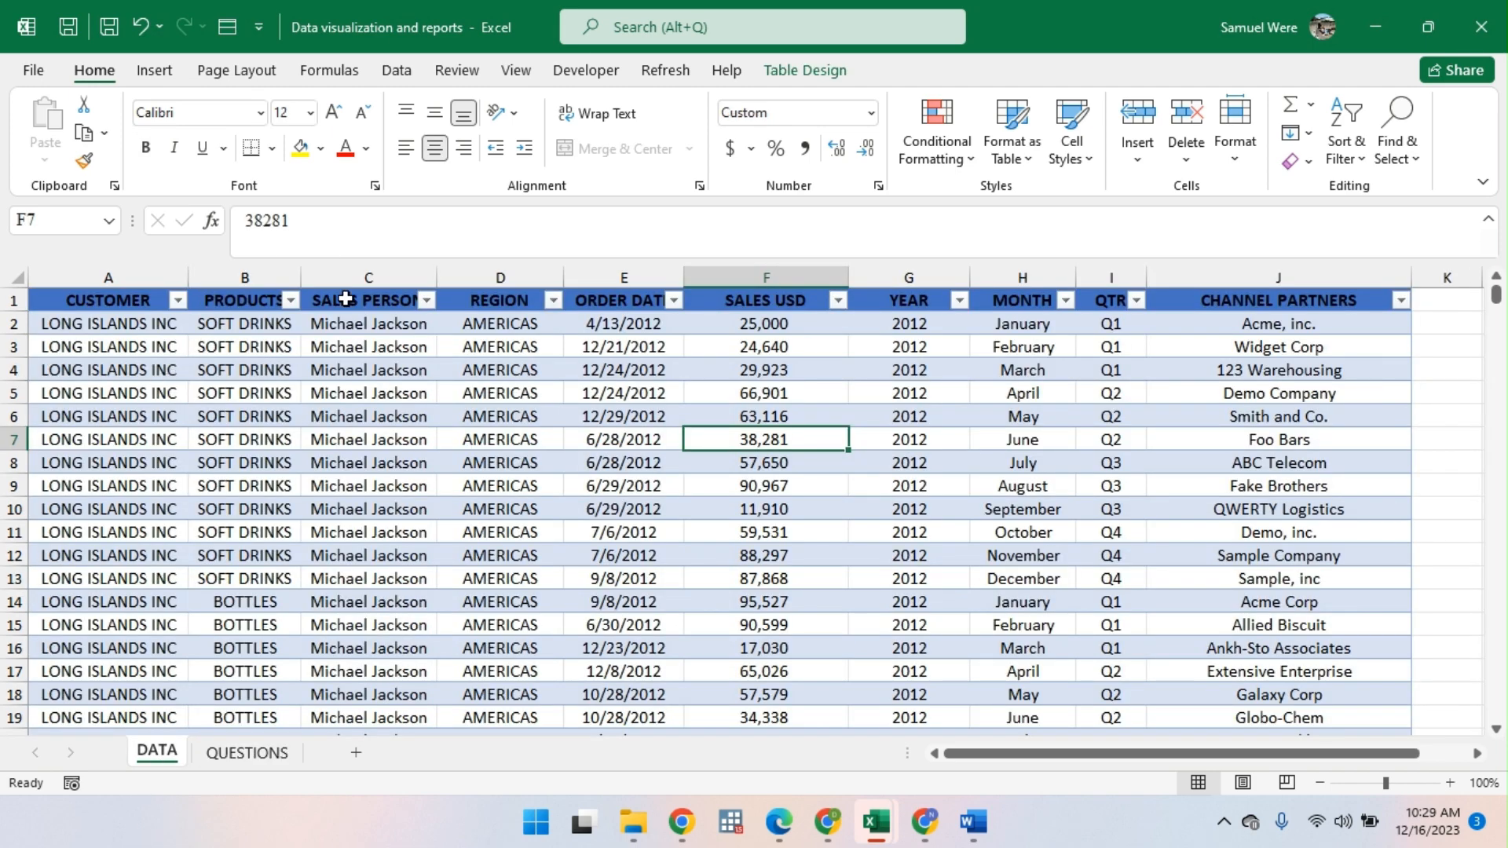
# Step: Switch to the Word notes and add the dash bullet "inserting a pivot table" below the "alternativel insert > table" line
pyautogui.click(972, 822)
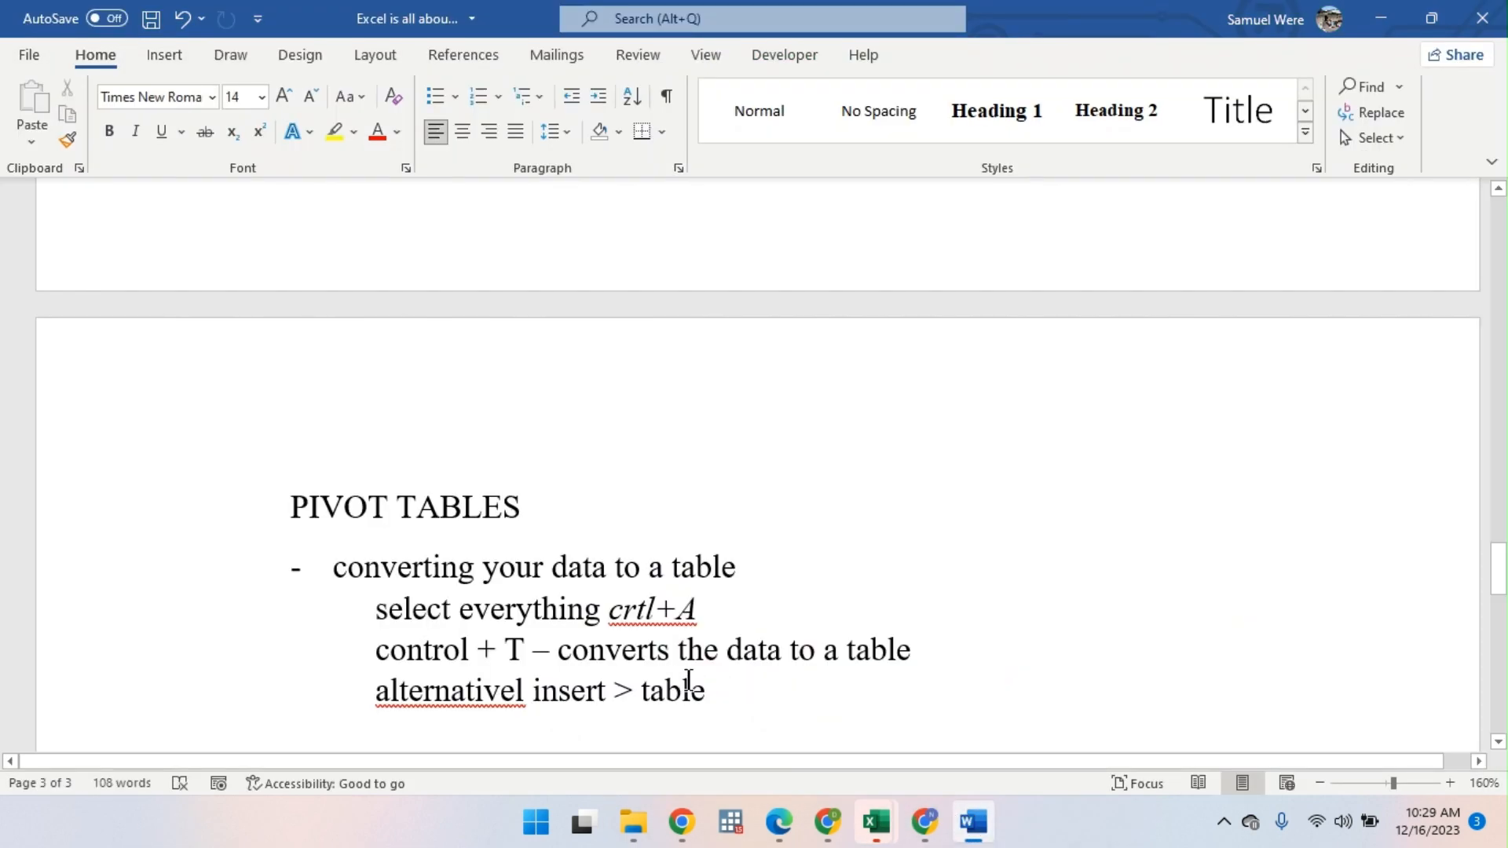
pyautogui.click(732, 689)
pyautogui.press('Return')
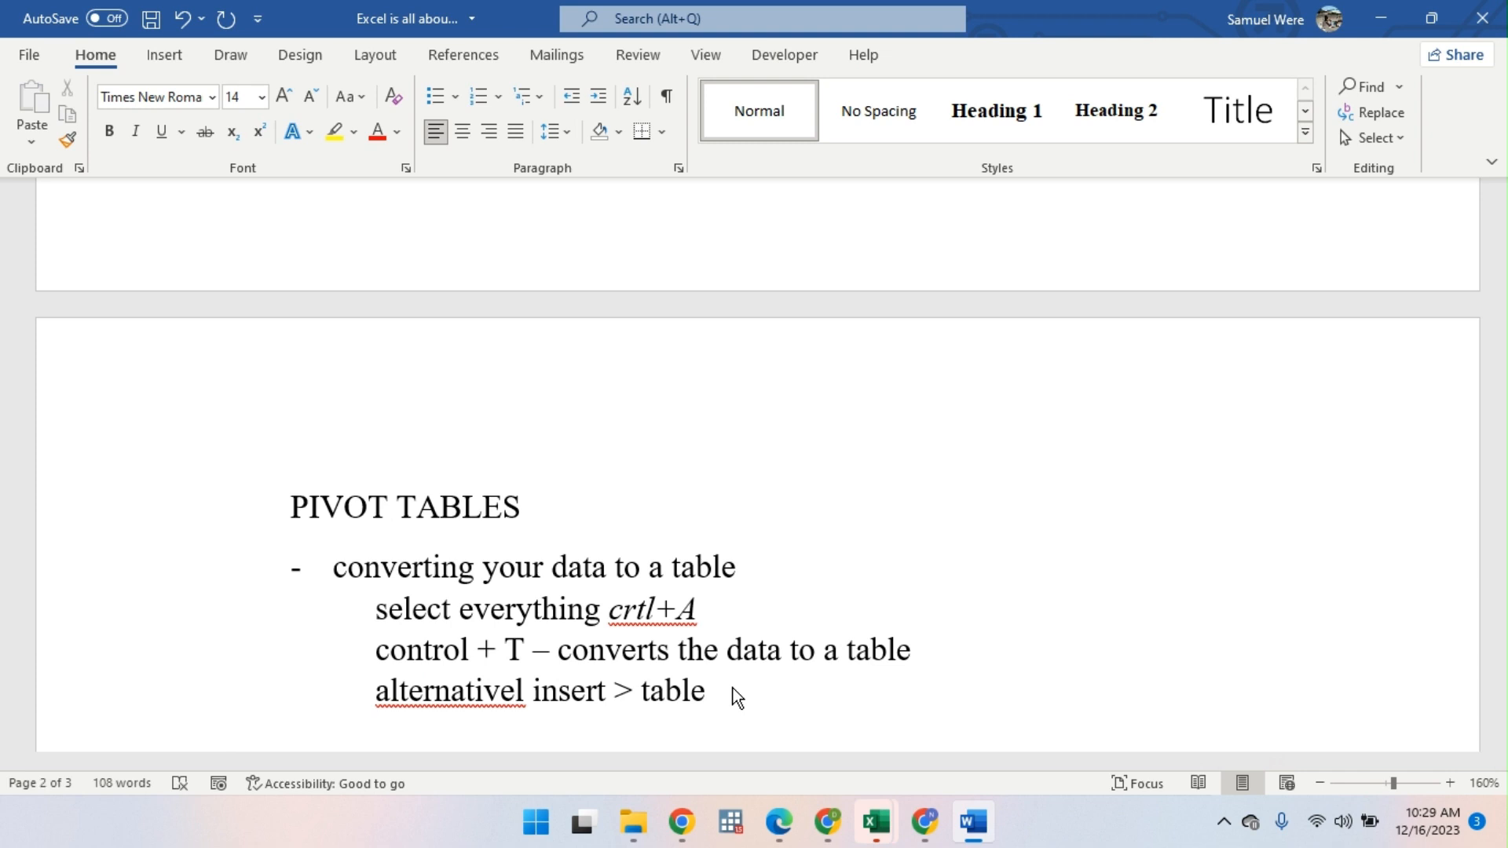
pyautogui.write('- ')
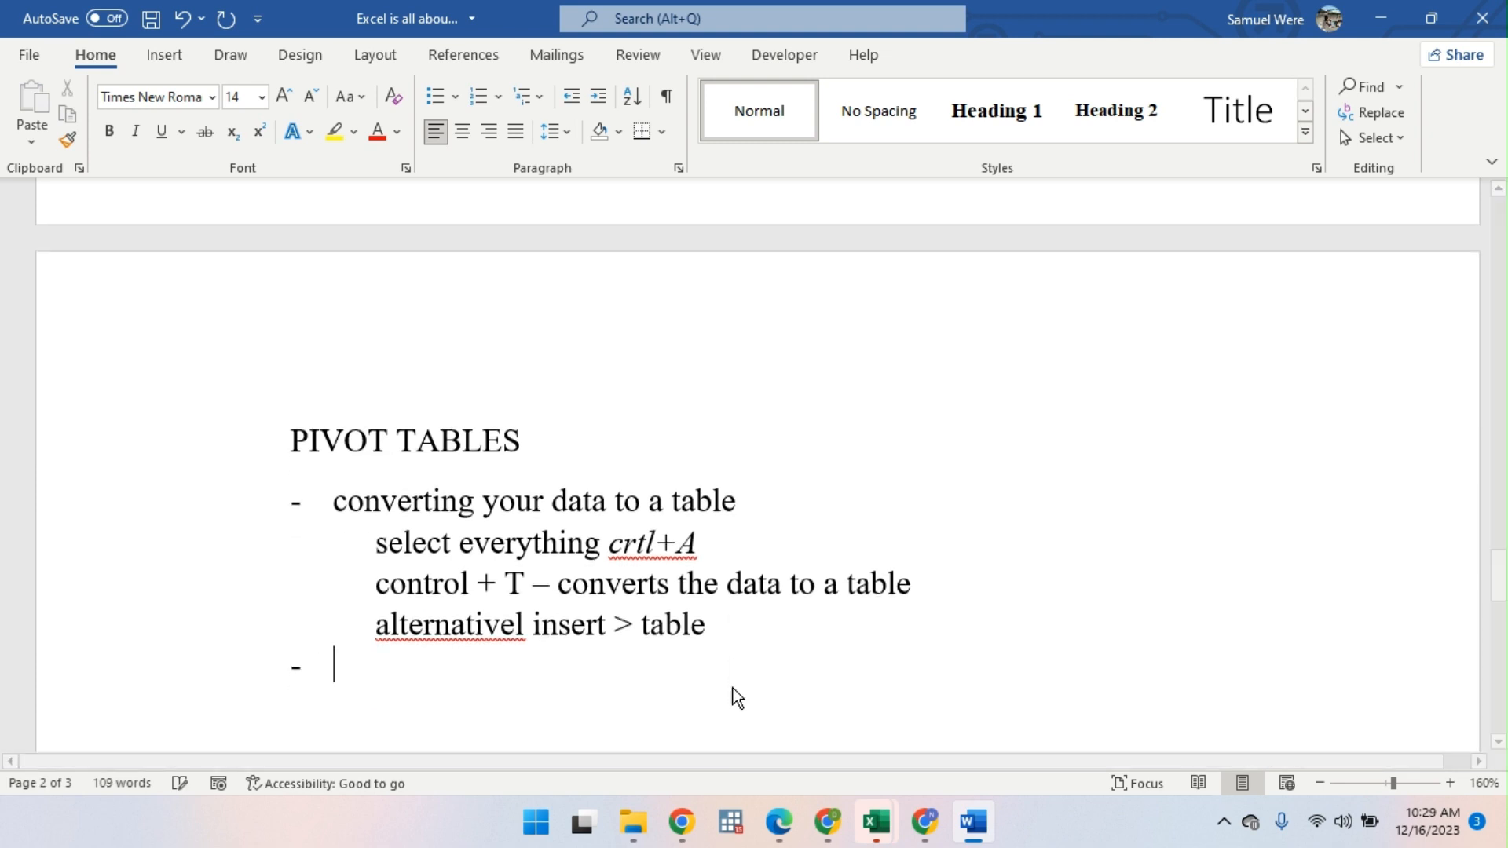
pyautogui.write('inser')
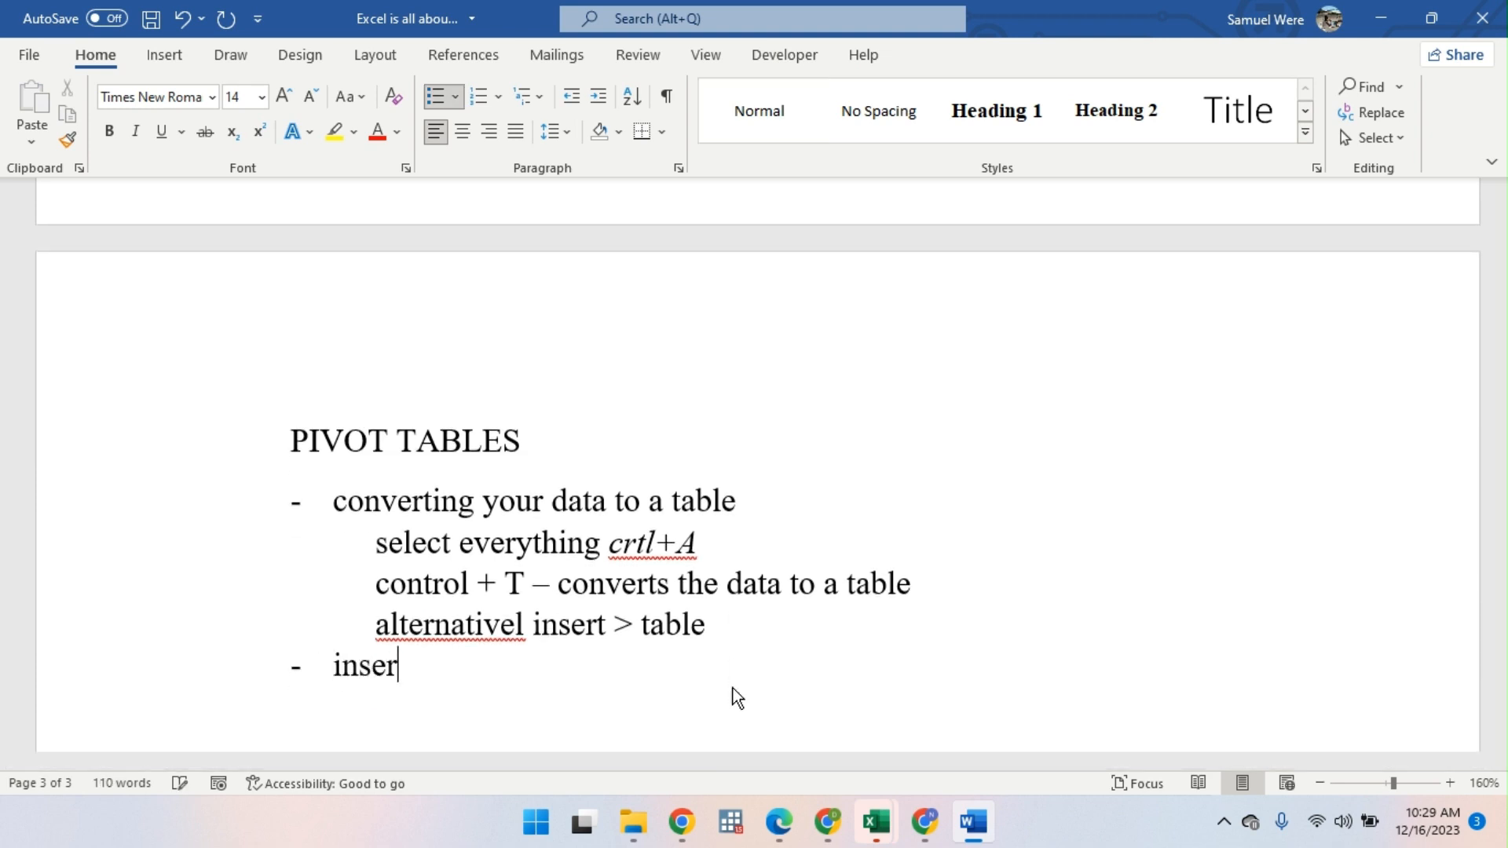
pyautogui.write('ting a p')
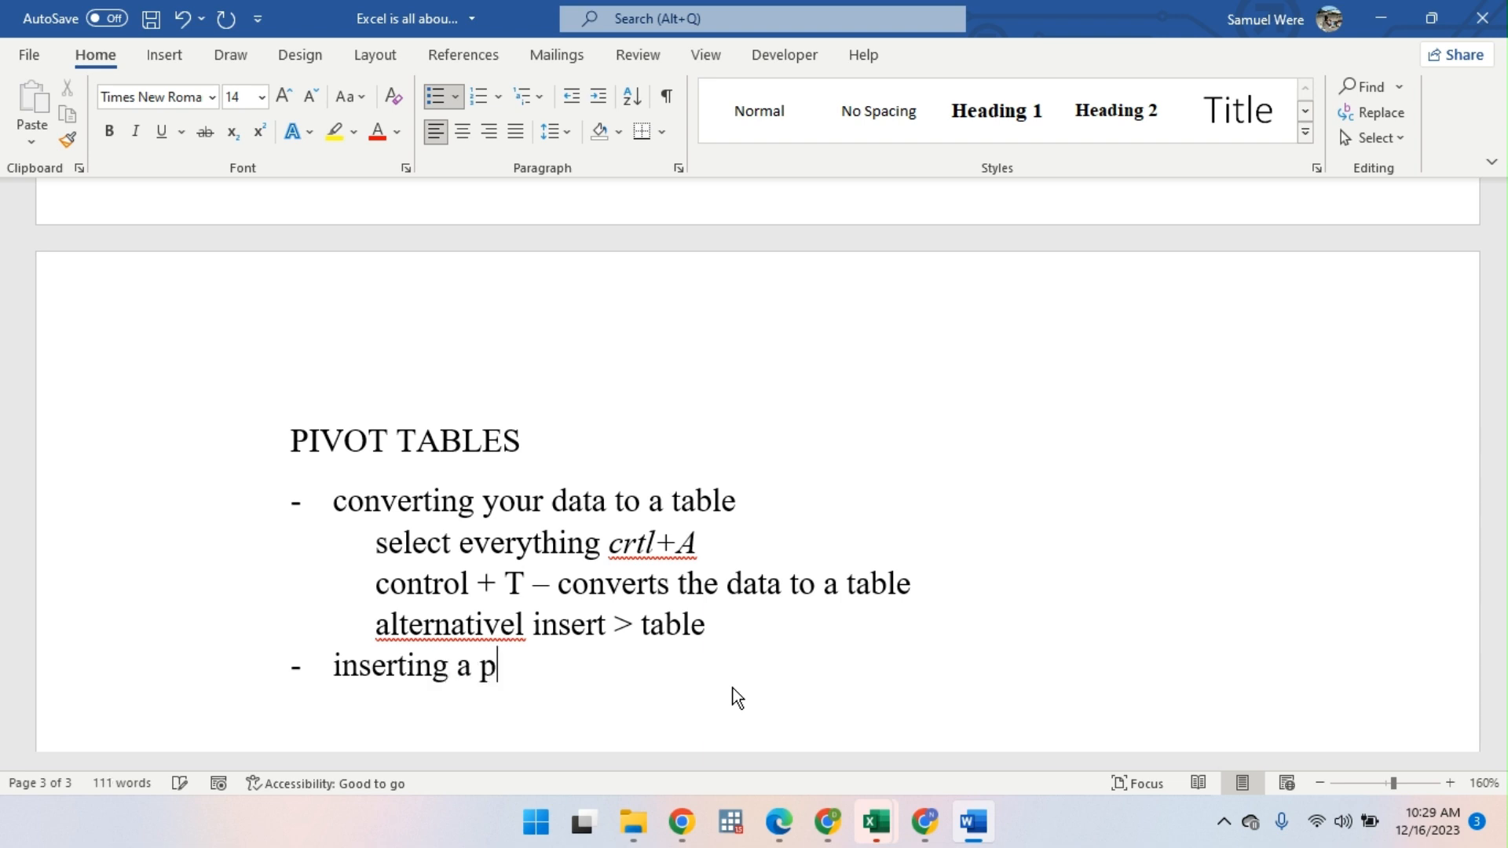
pyautogui.write('ivot table')
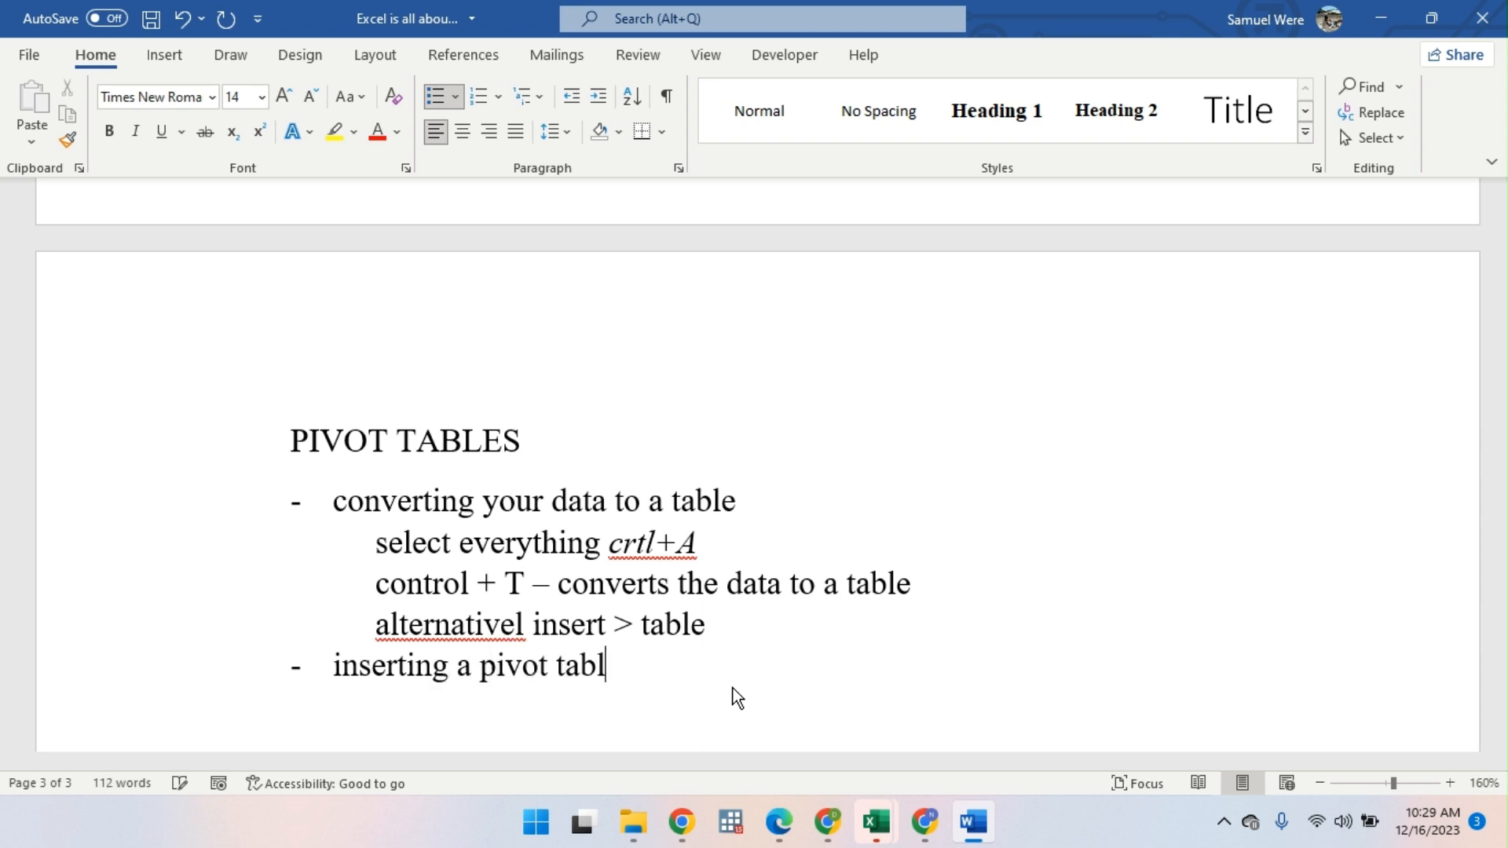
# Step: Add the unbulleted sub-line "go to insert > pivot table" under the new bullet and return to the "Data visualization and reports" workbook in Excel
pyautogui.press('Return')
pyautogui.press('BackSpace')
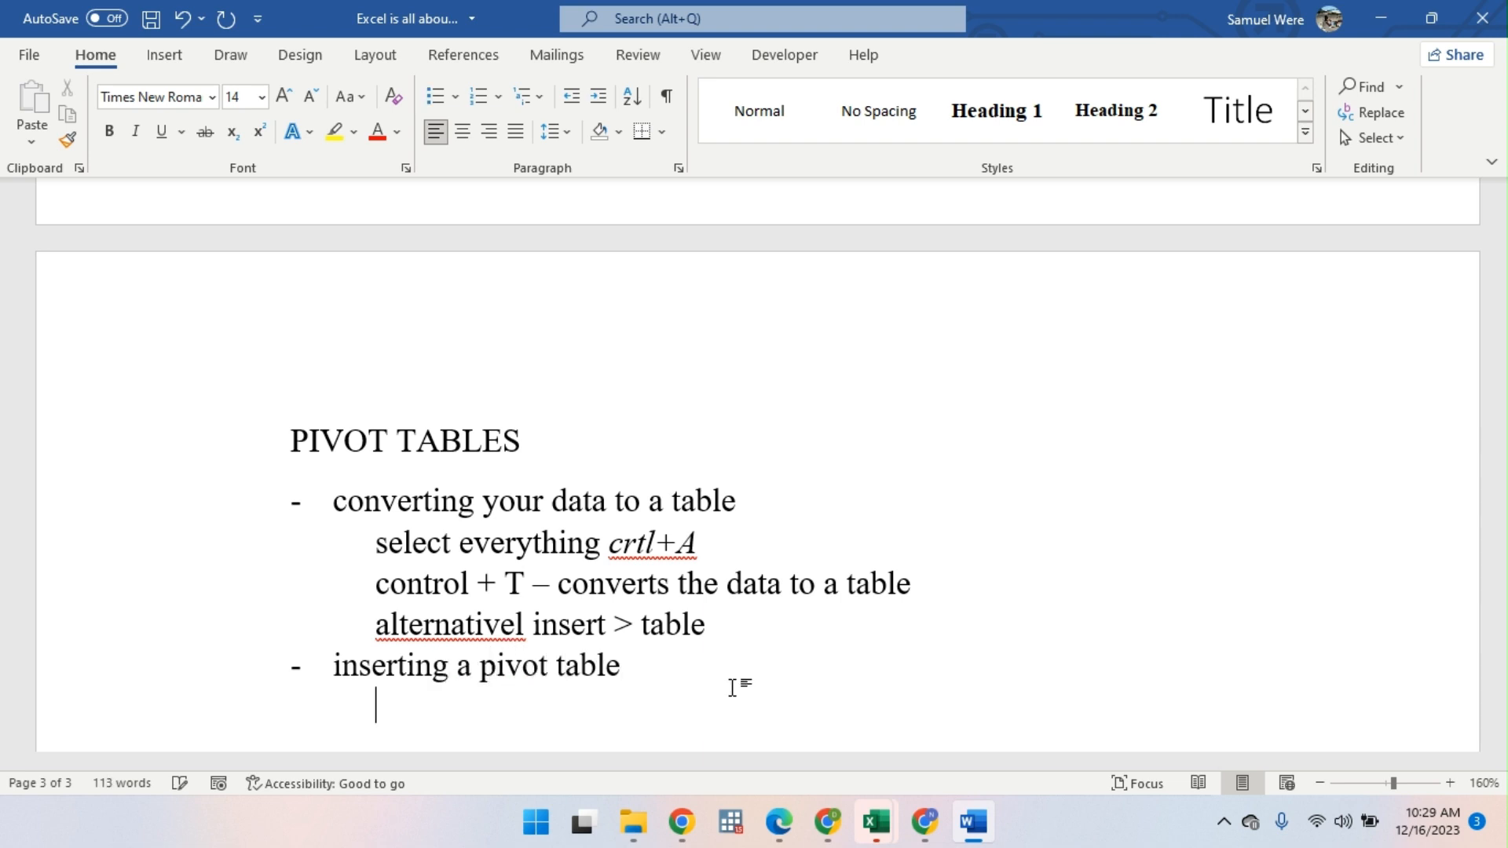
pyautogui.write('go to inser')
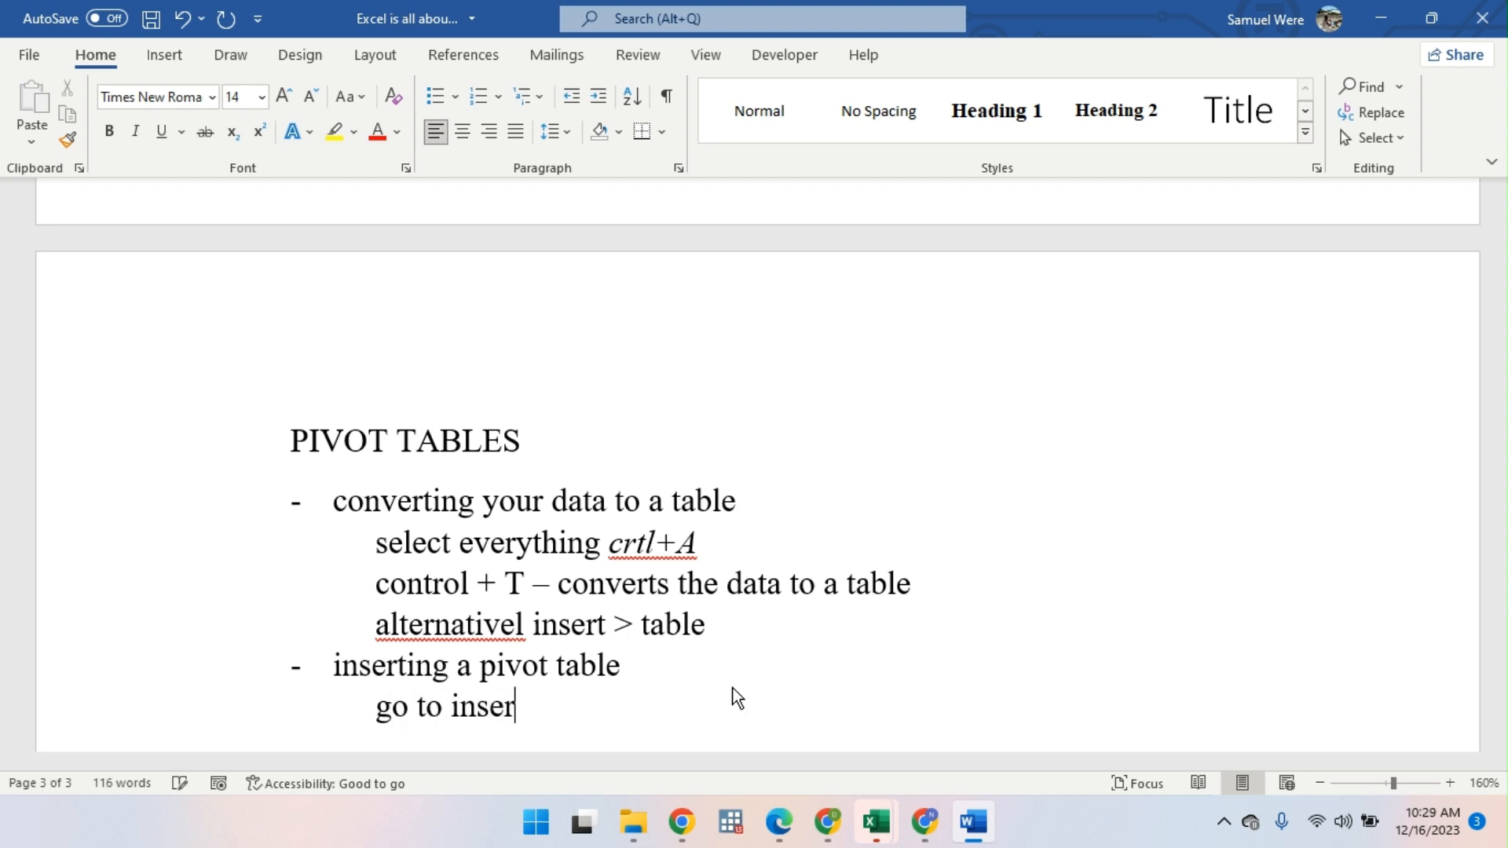
pyautogui.write('t > pivot table')
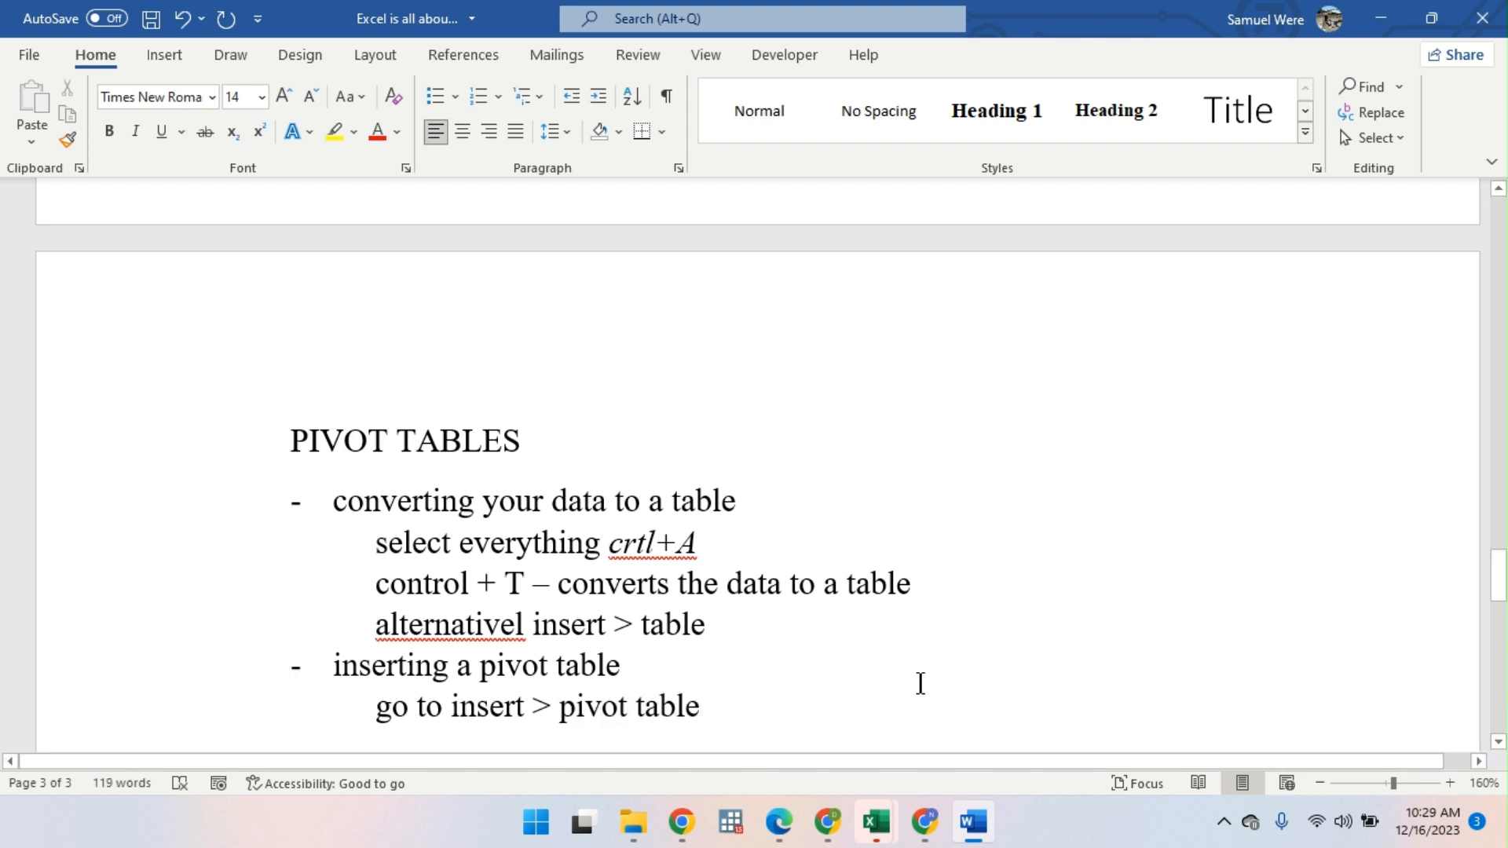
pyautogui.scroll(-3, 1068, 714)
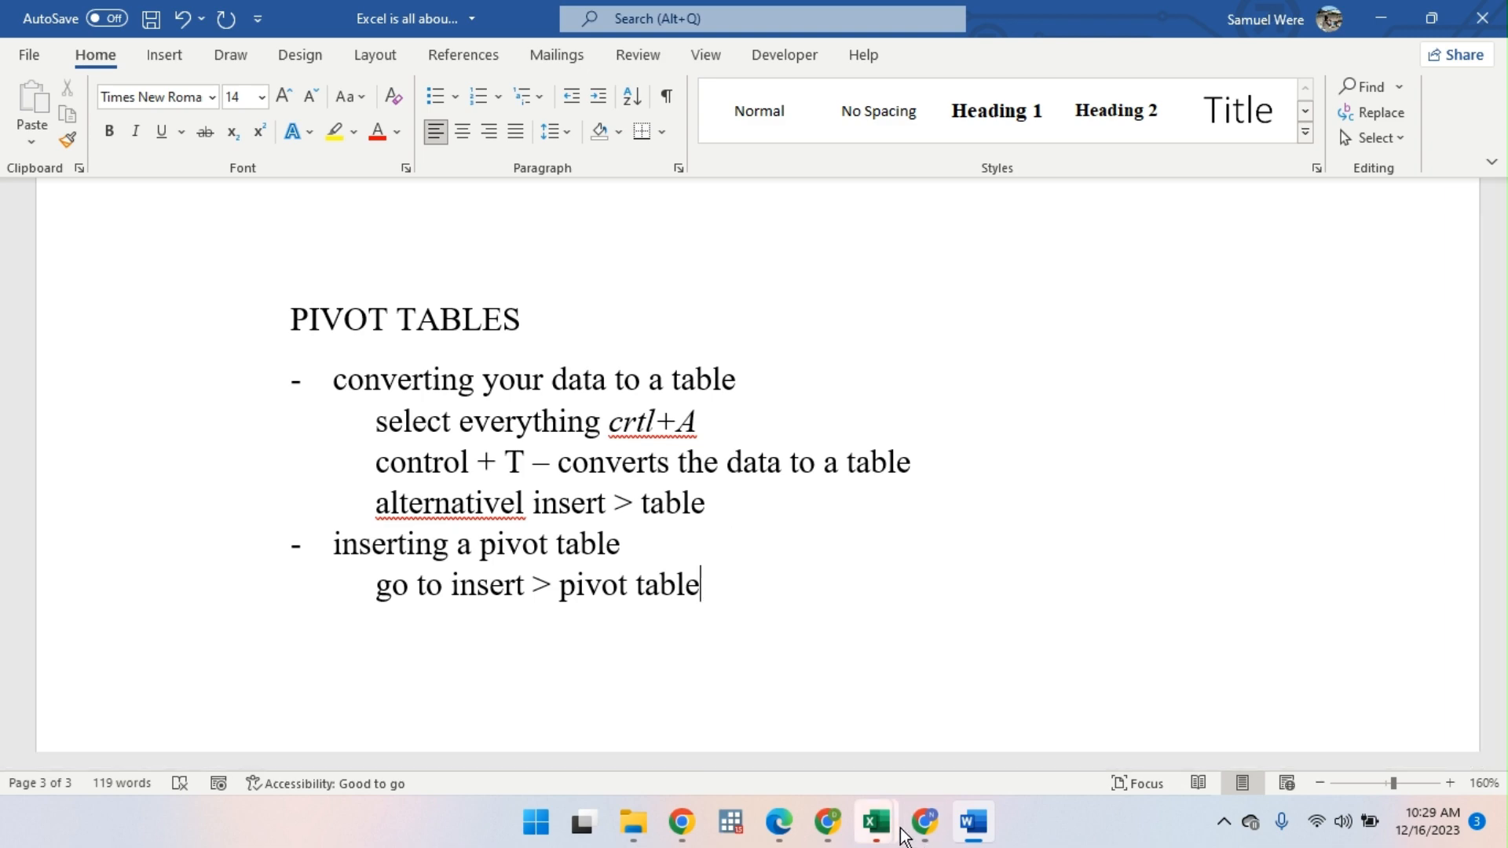
pyautogui.moveTo(876, 822)
pyautogui.click(967, 696)
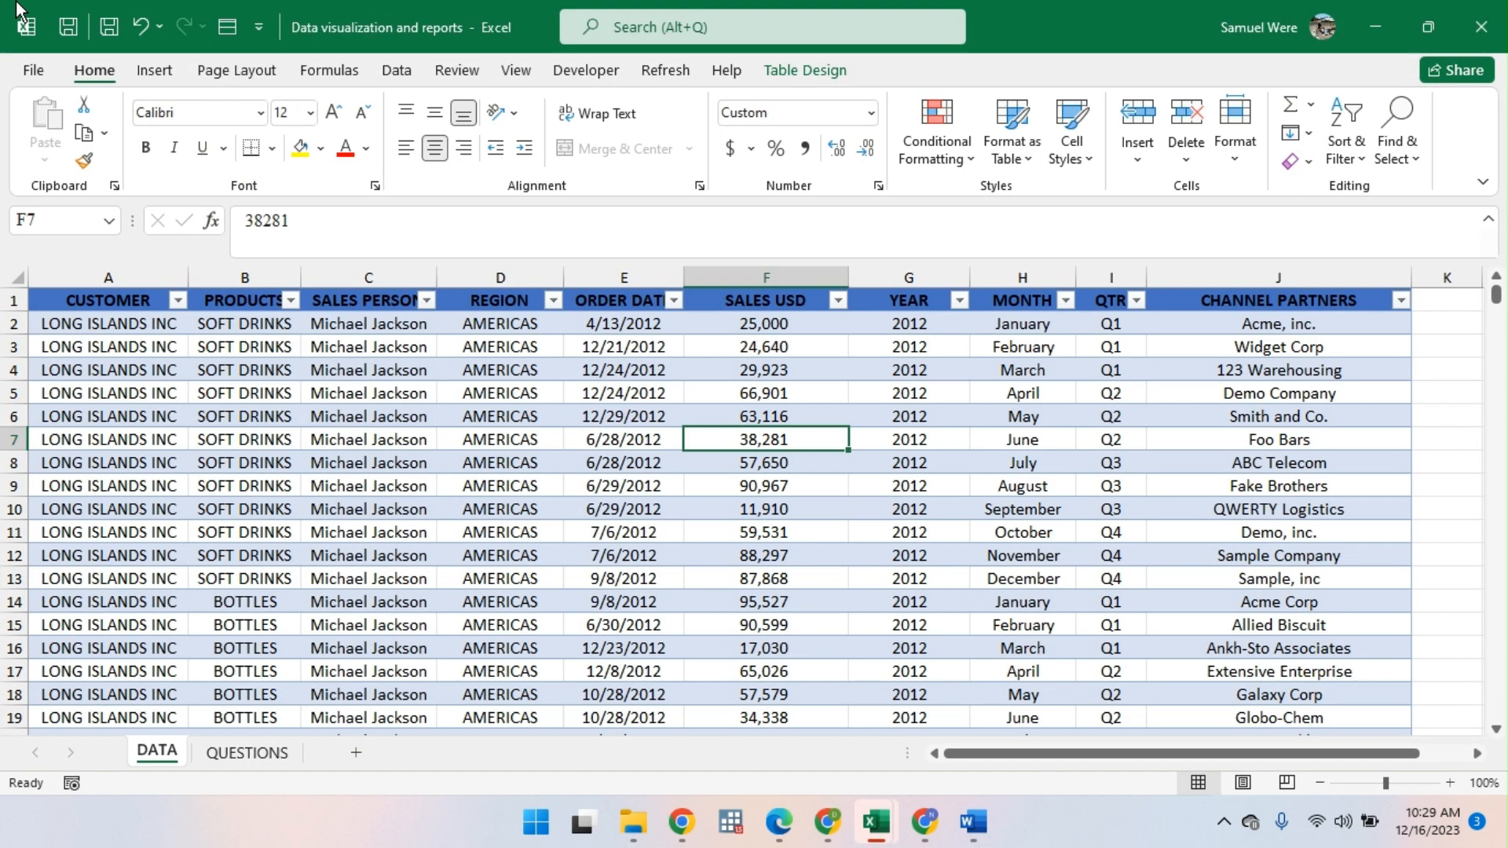
# Step: Insert a pivot table based on Table2 on a new worksheet
pyautogui.click(149, 70)
pyautogui.click(77, 125)
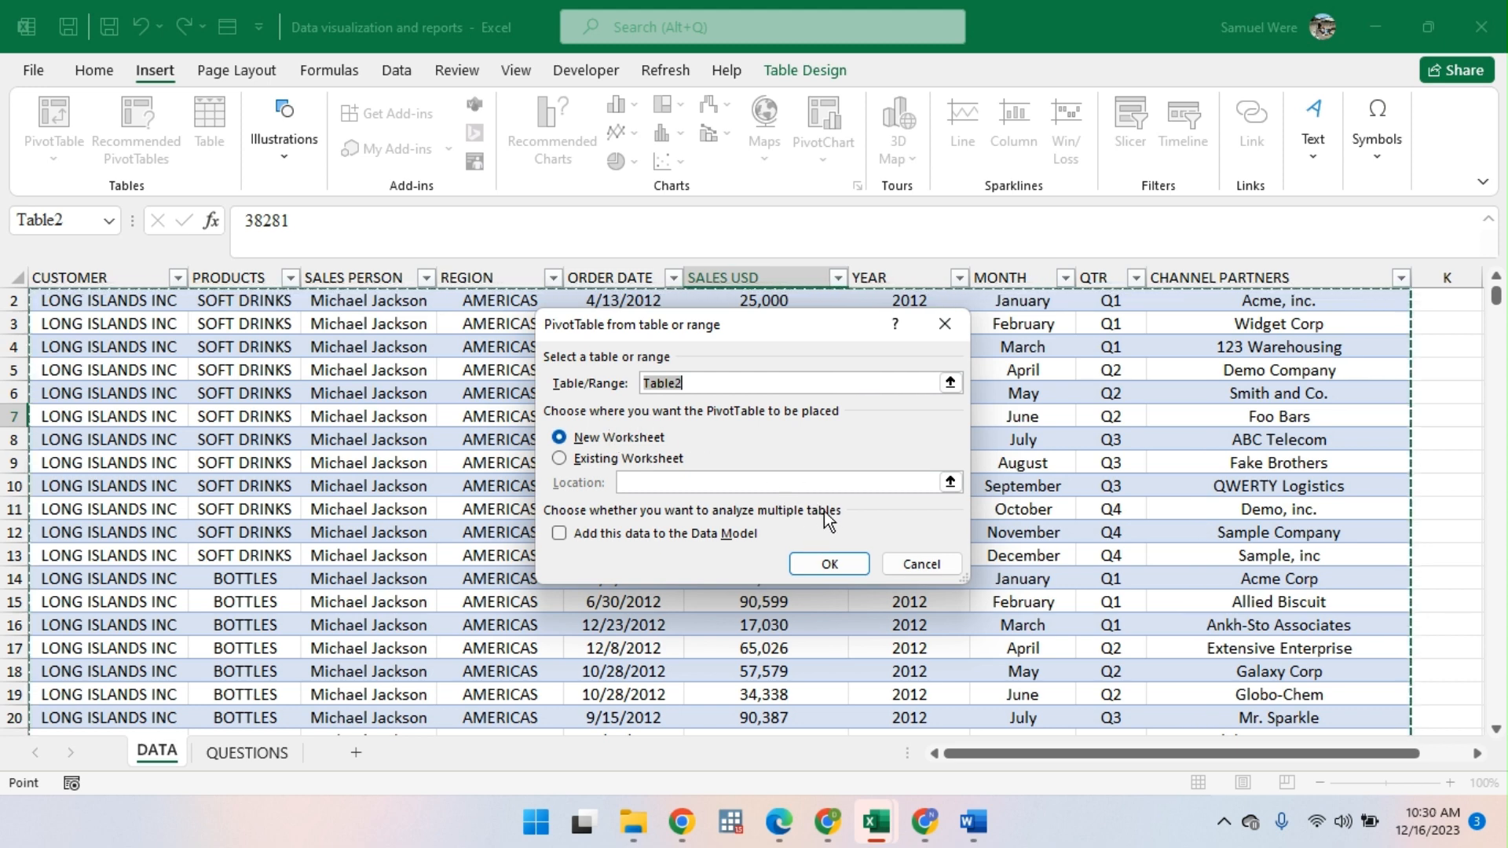
pyautogui.click(832, 566)
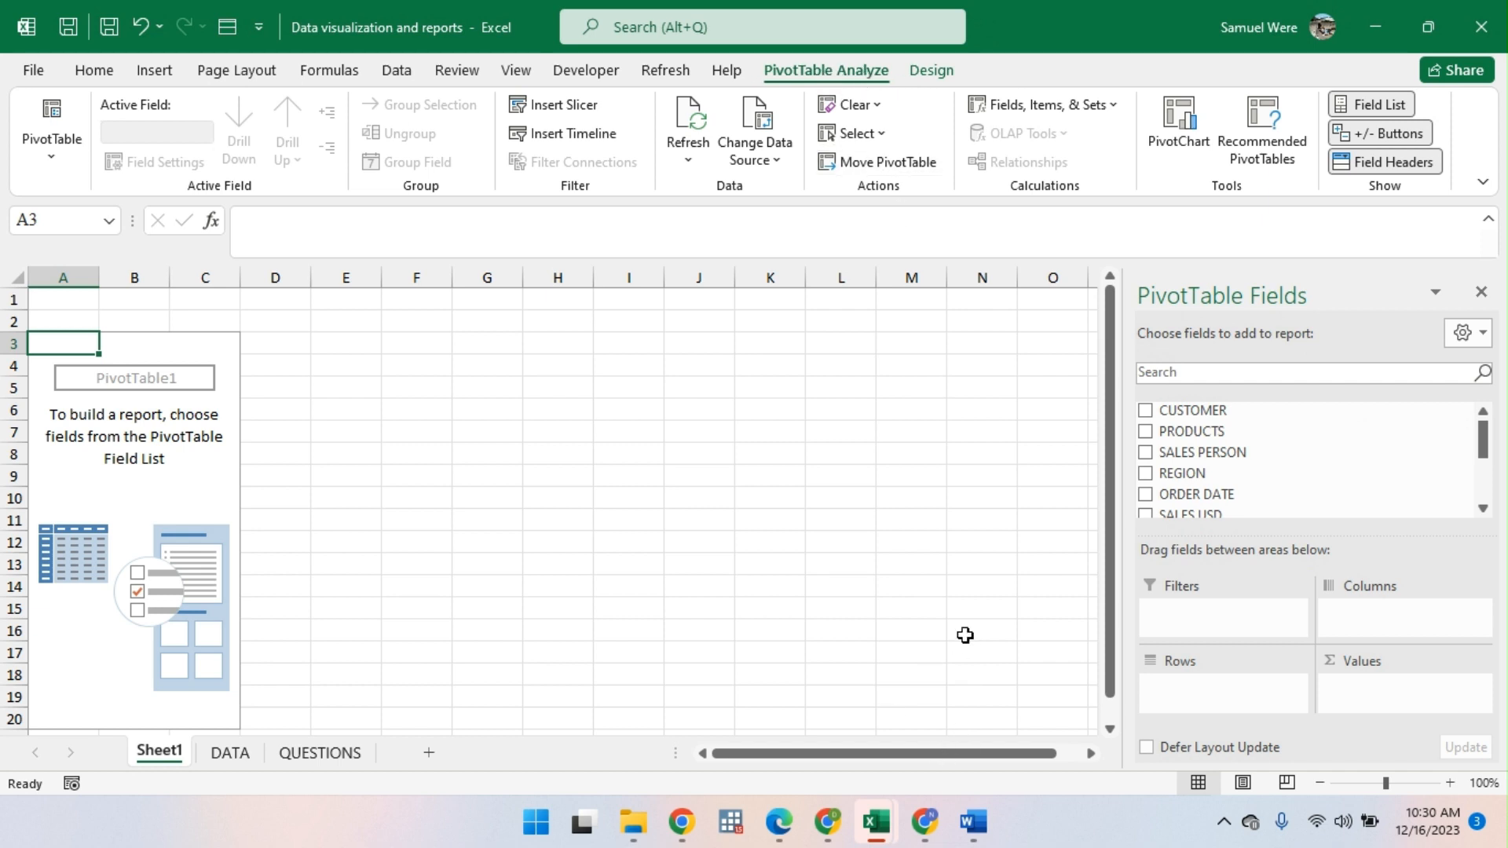
# Step: Delete the worksheet Sheet1 that holds the empty pivot table
pyautogui.moveTo(874, 837)
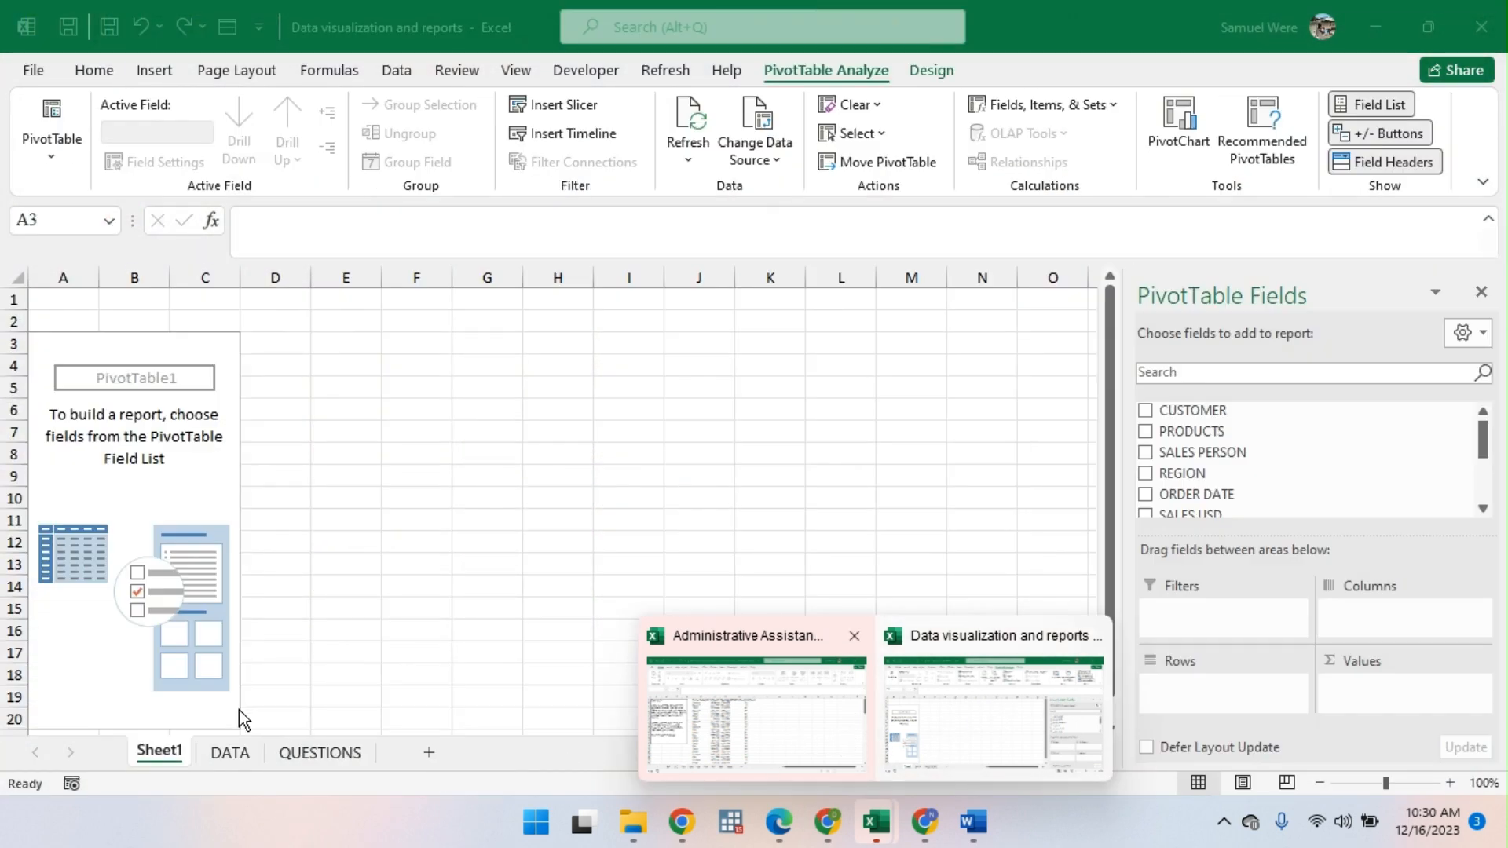
pyautogui.rightClick(169, 760)
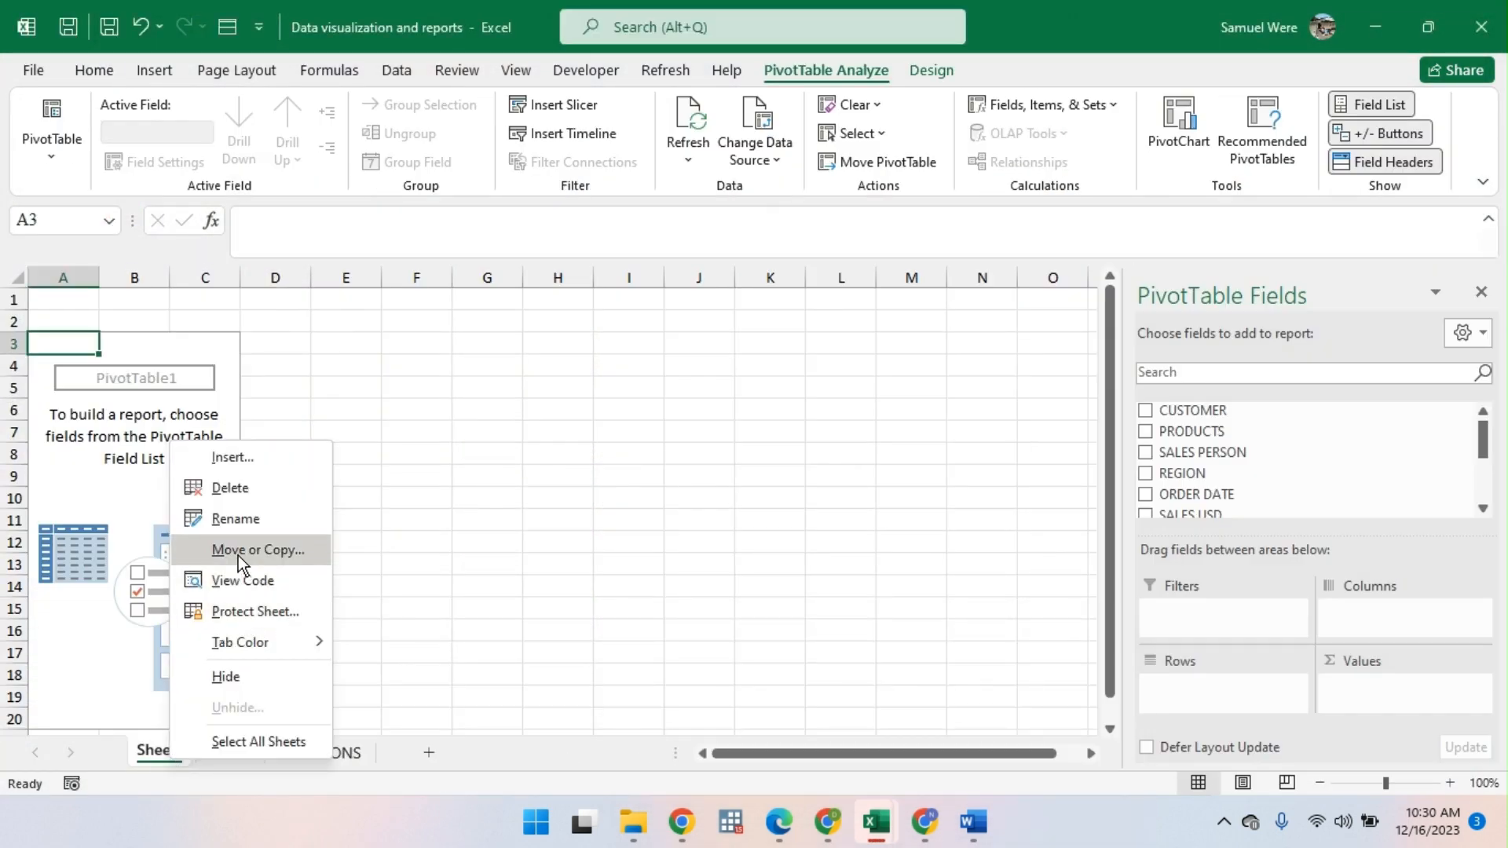
pyautogui.click(230, 493)
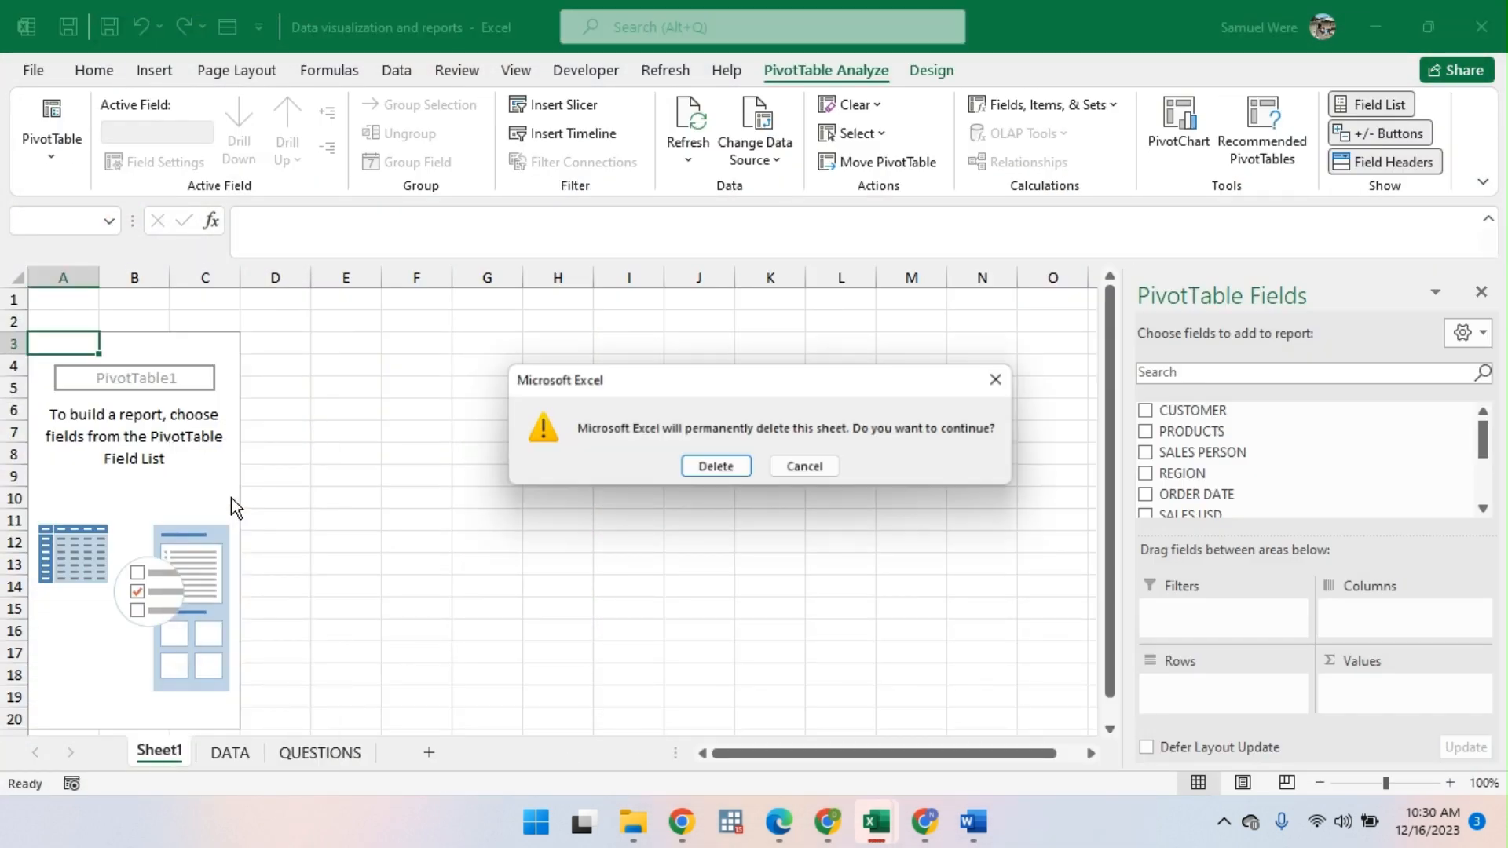
pyautogui.click(715, 470)
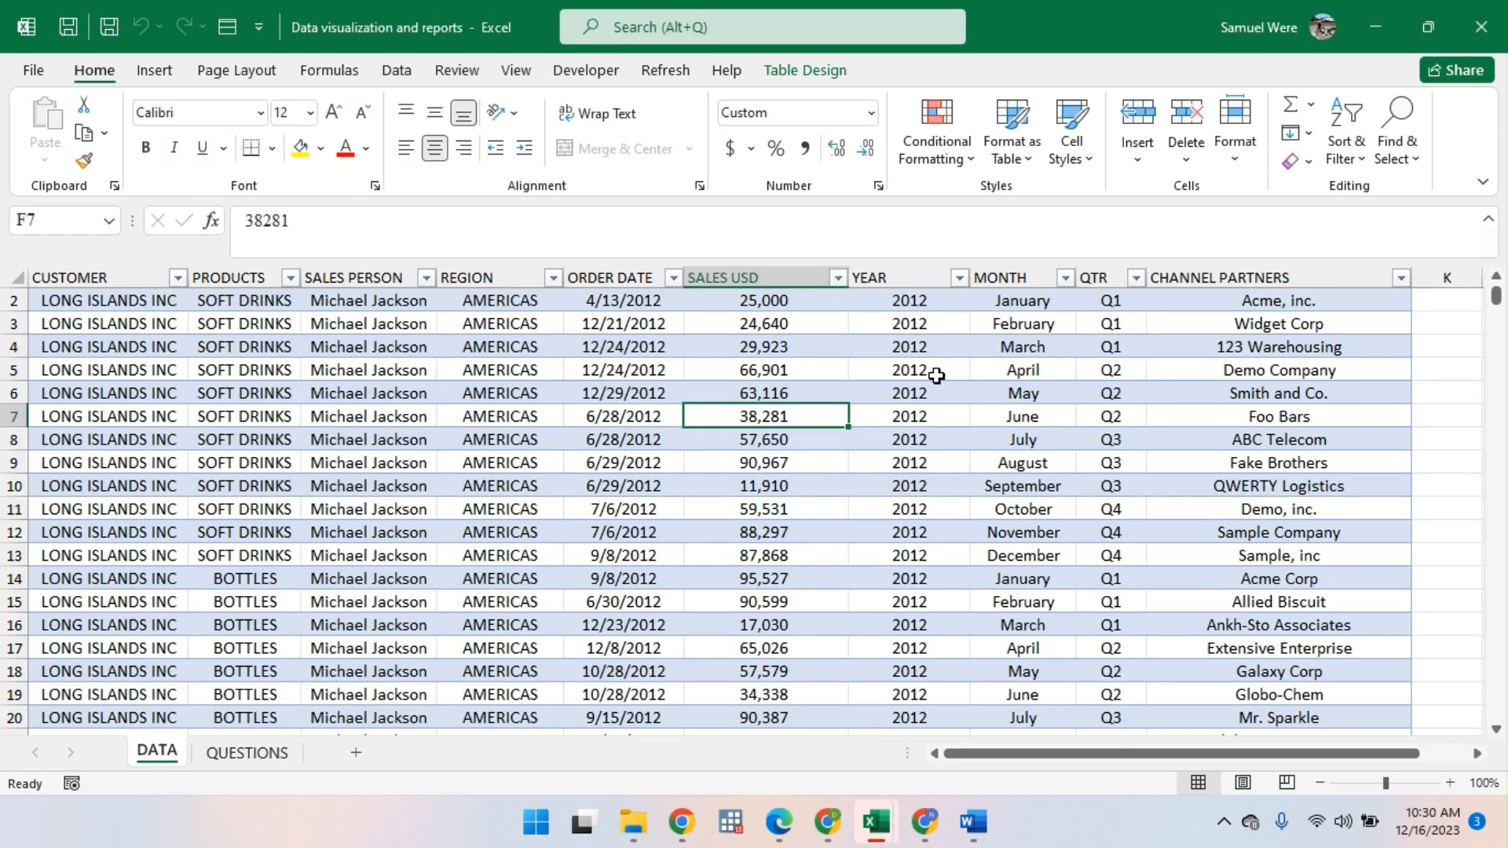
# Step: Check the sales objectives on the QUESTIONS sheet again and go back to the sales table on the DATA sheet
pyautogui.scroll(1, 1291, 278)
pyautogui.click(424, 506)
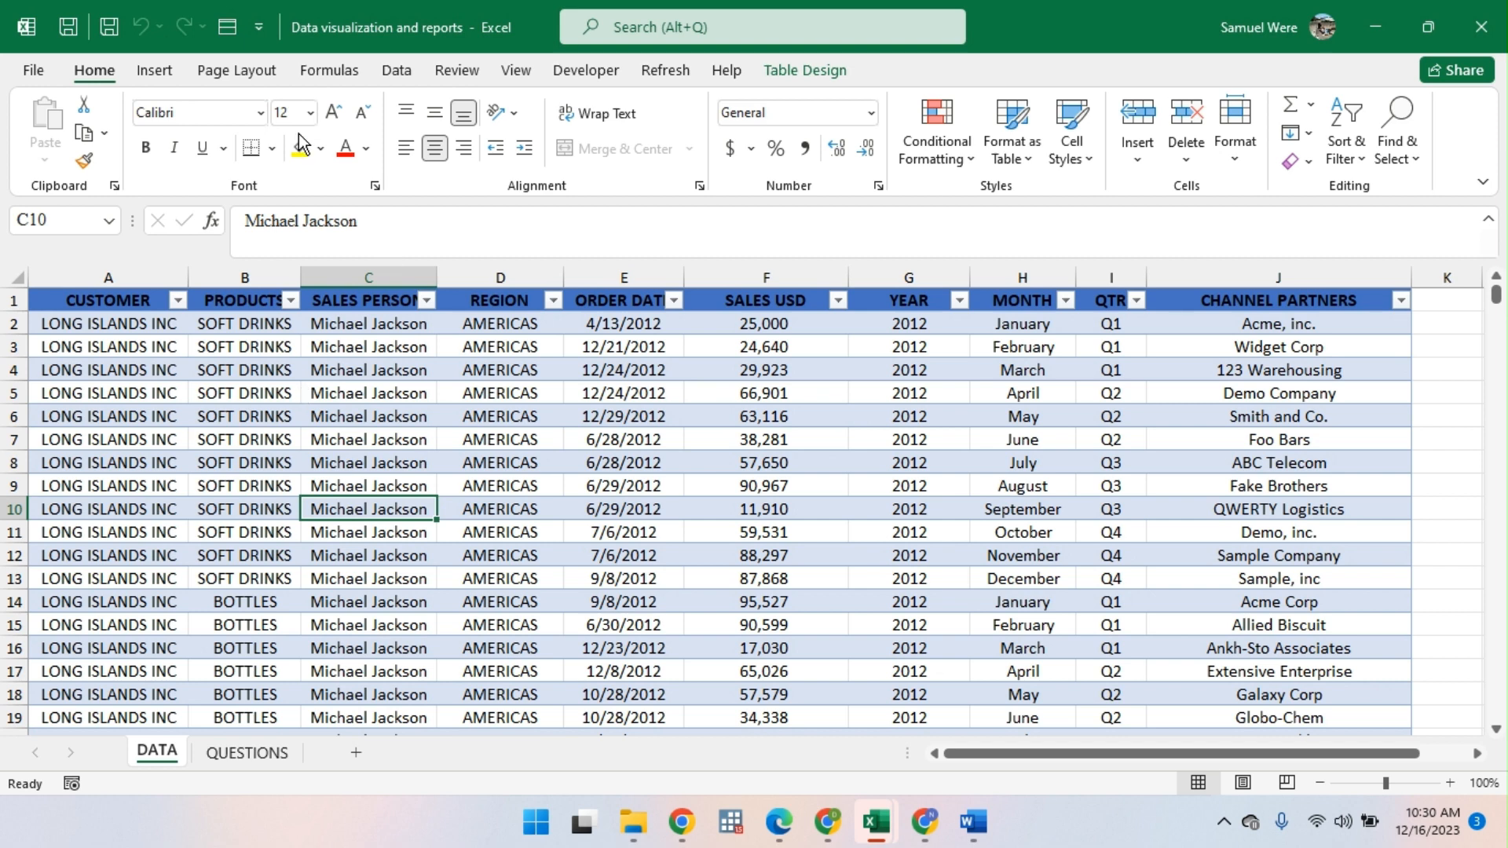
pyautogui.click(156, 72)
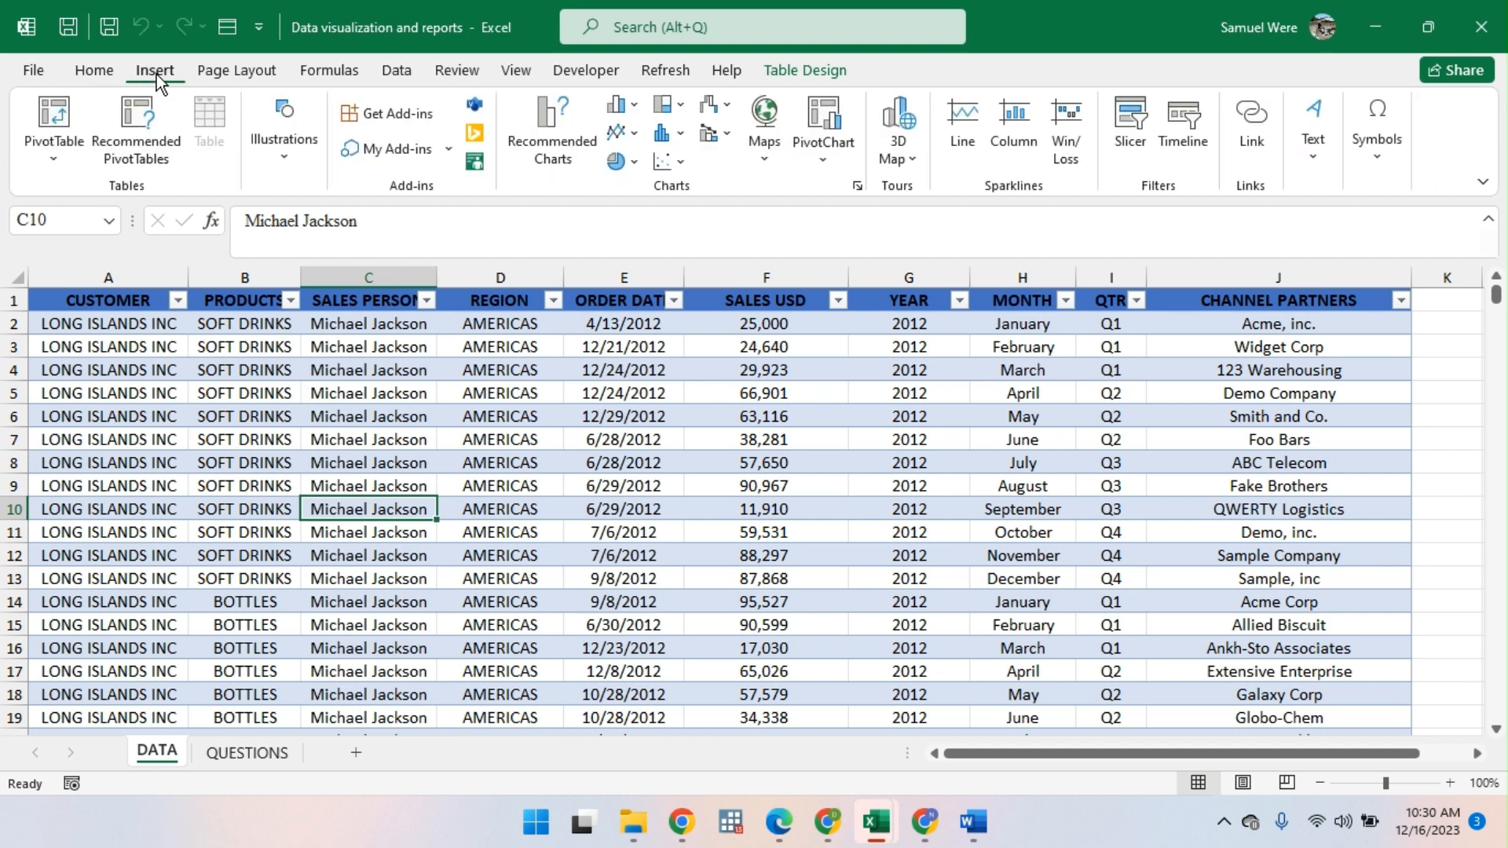
pyautogui.click(259, 750)
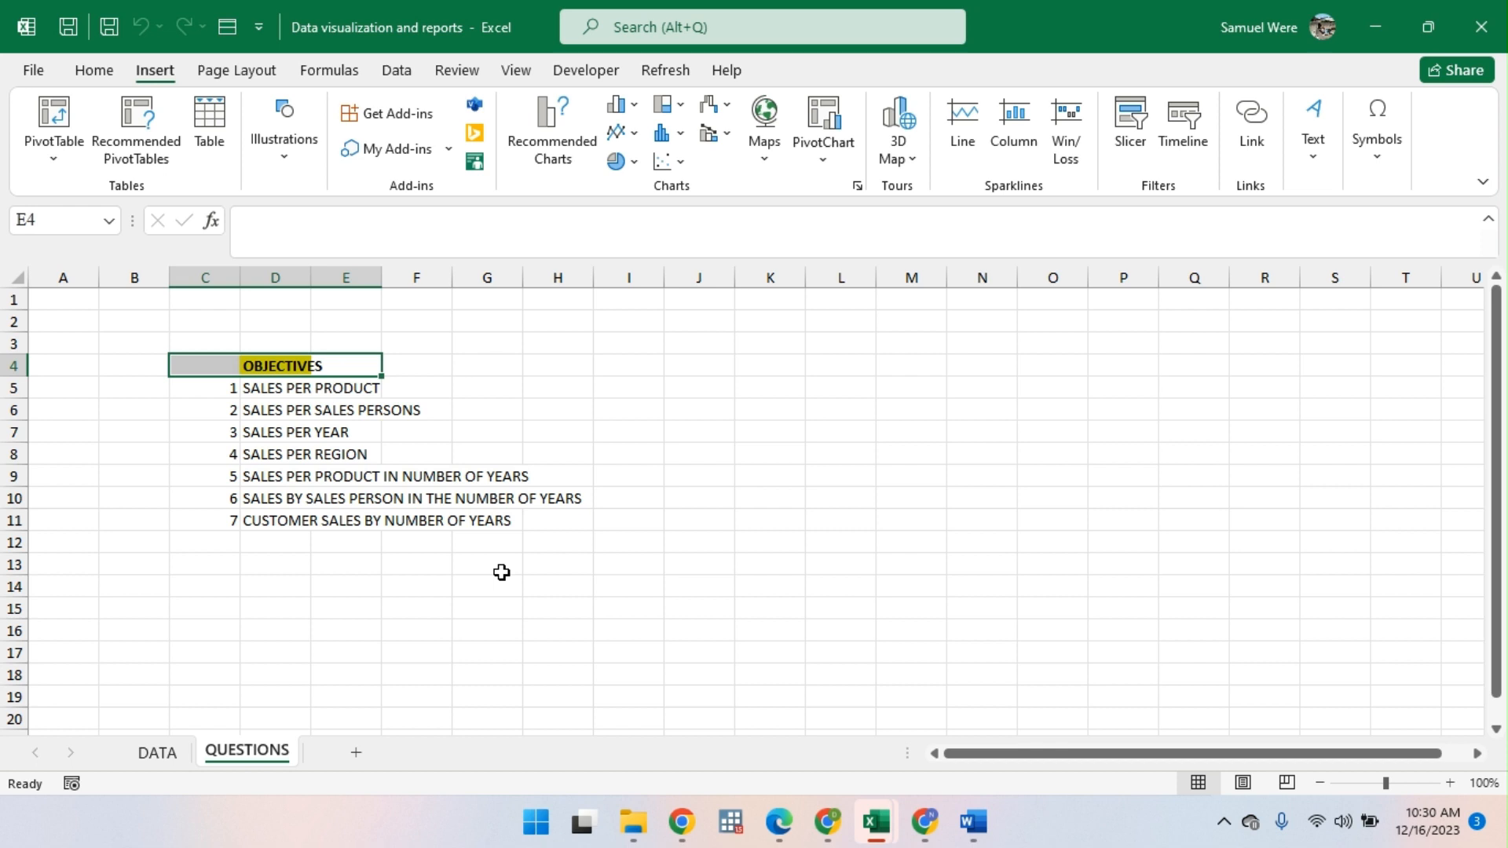
pyautogui.click(157, 760)
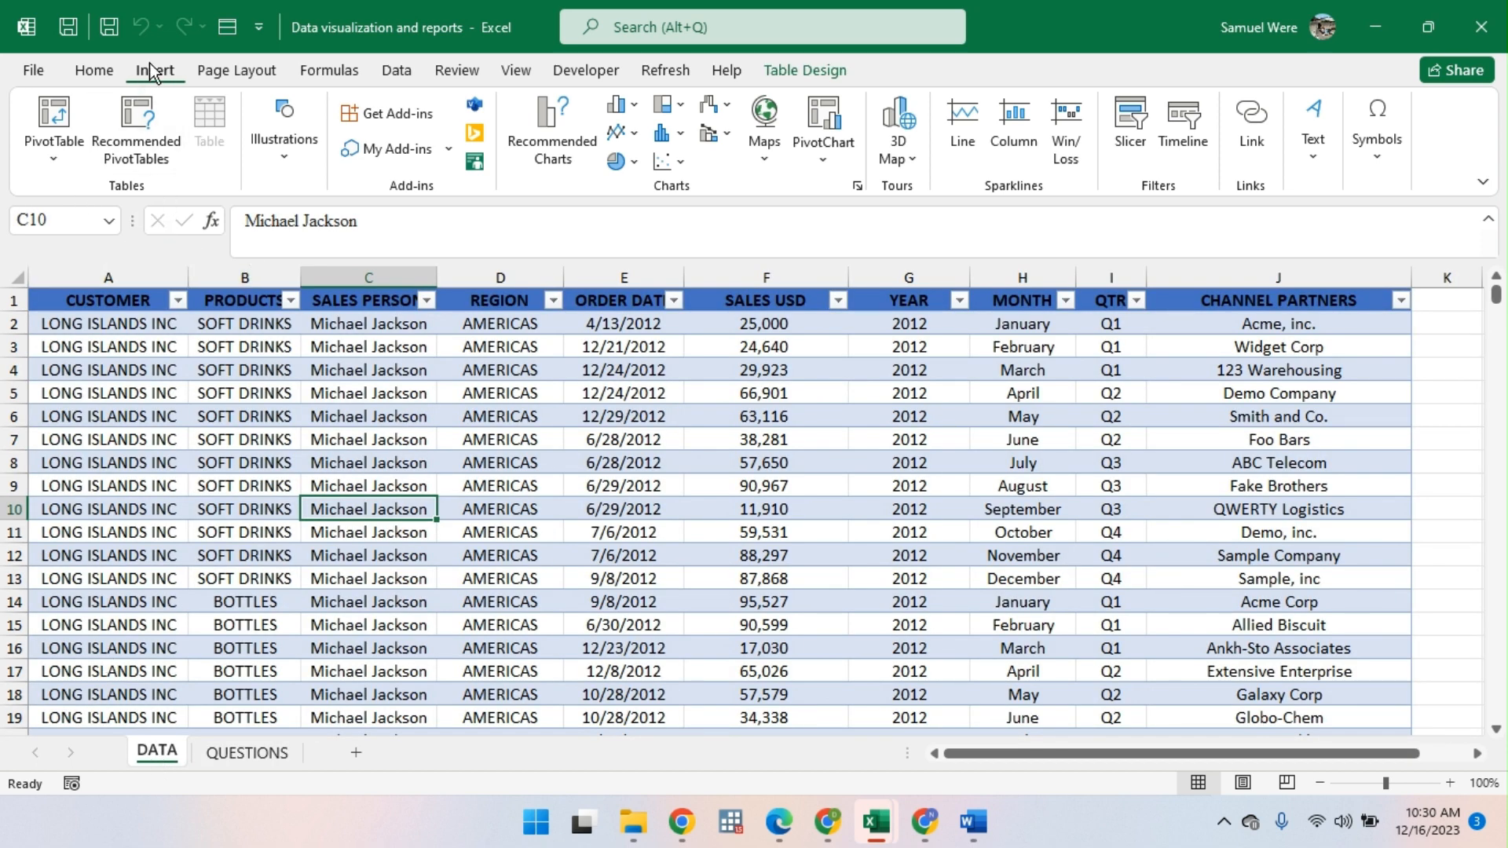
pyautogui.click(46, 146)
pyautogui.click(53, 117)
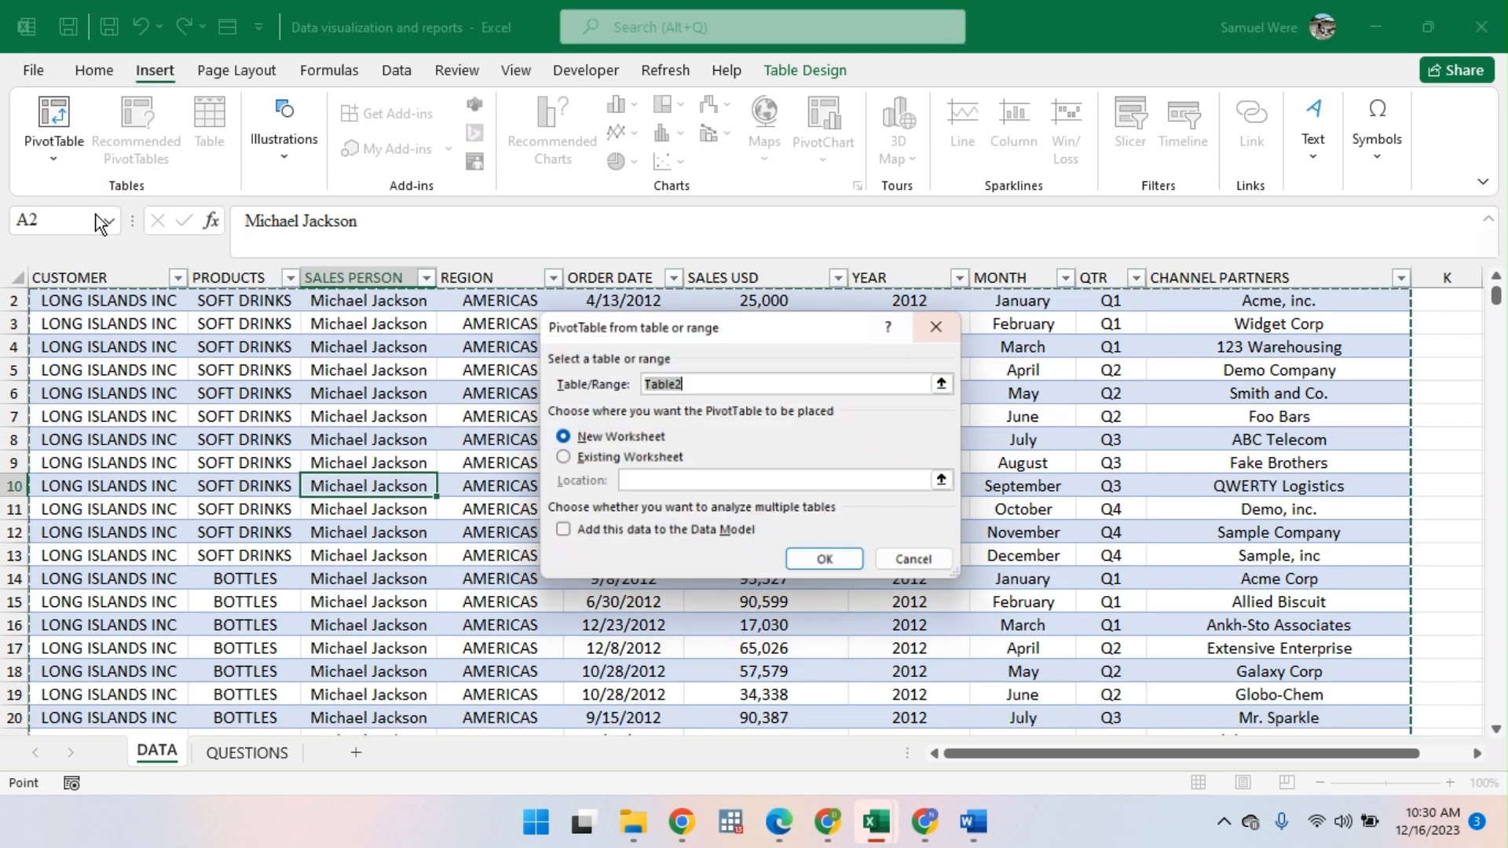
pyautogui.click(944, 323)
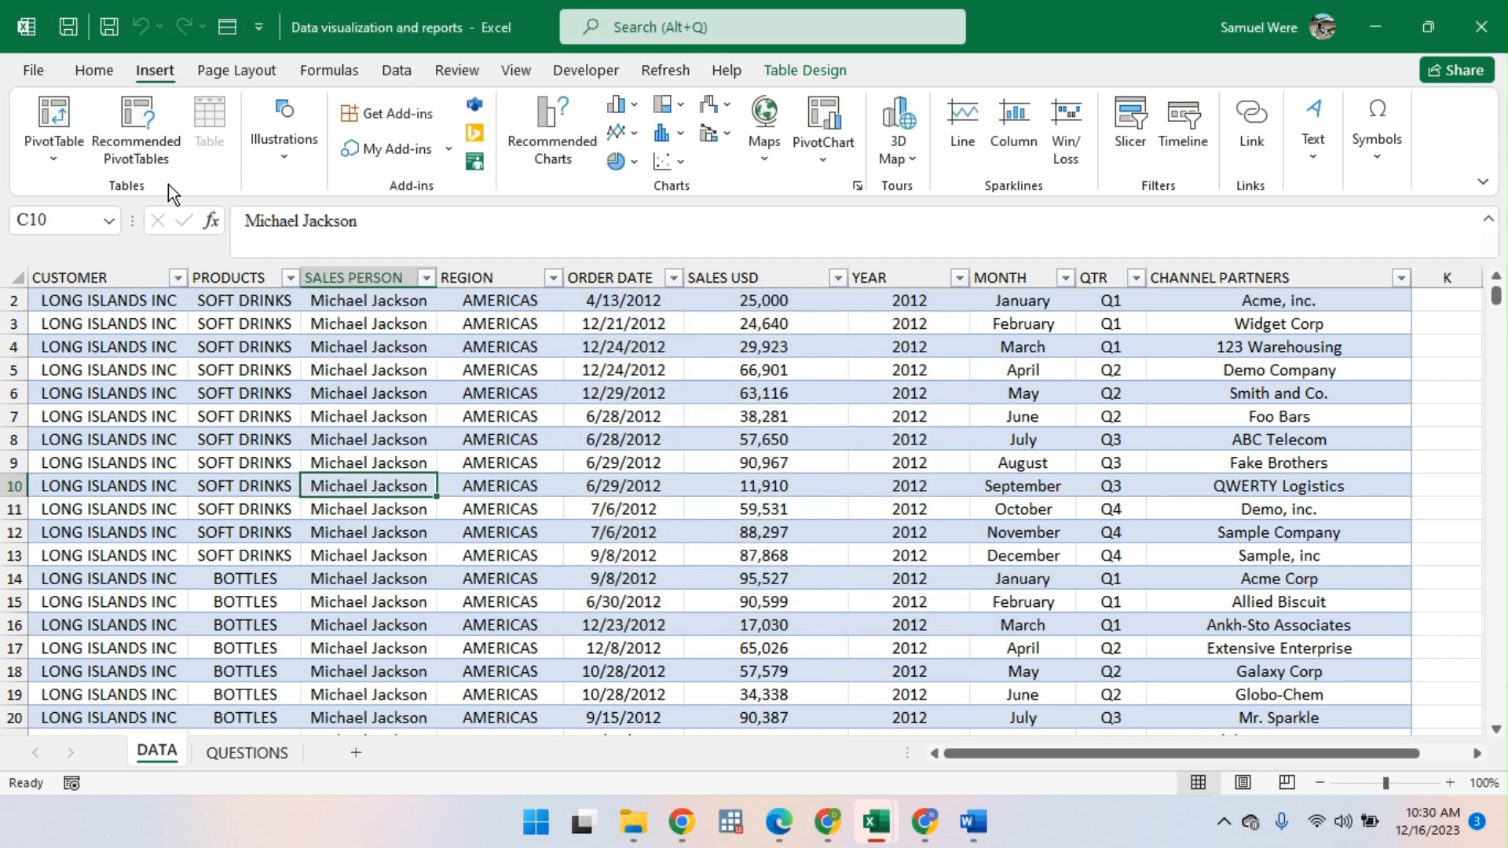
# Step: Create a pivot table from the table/range Table2, placed on a new worksheet
pyautogui.click(52, 159)
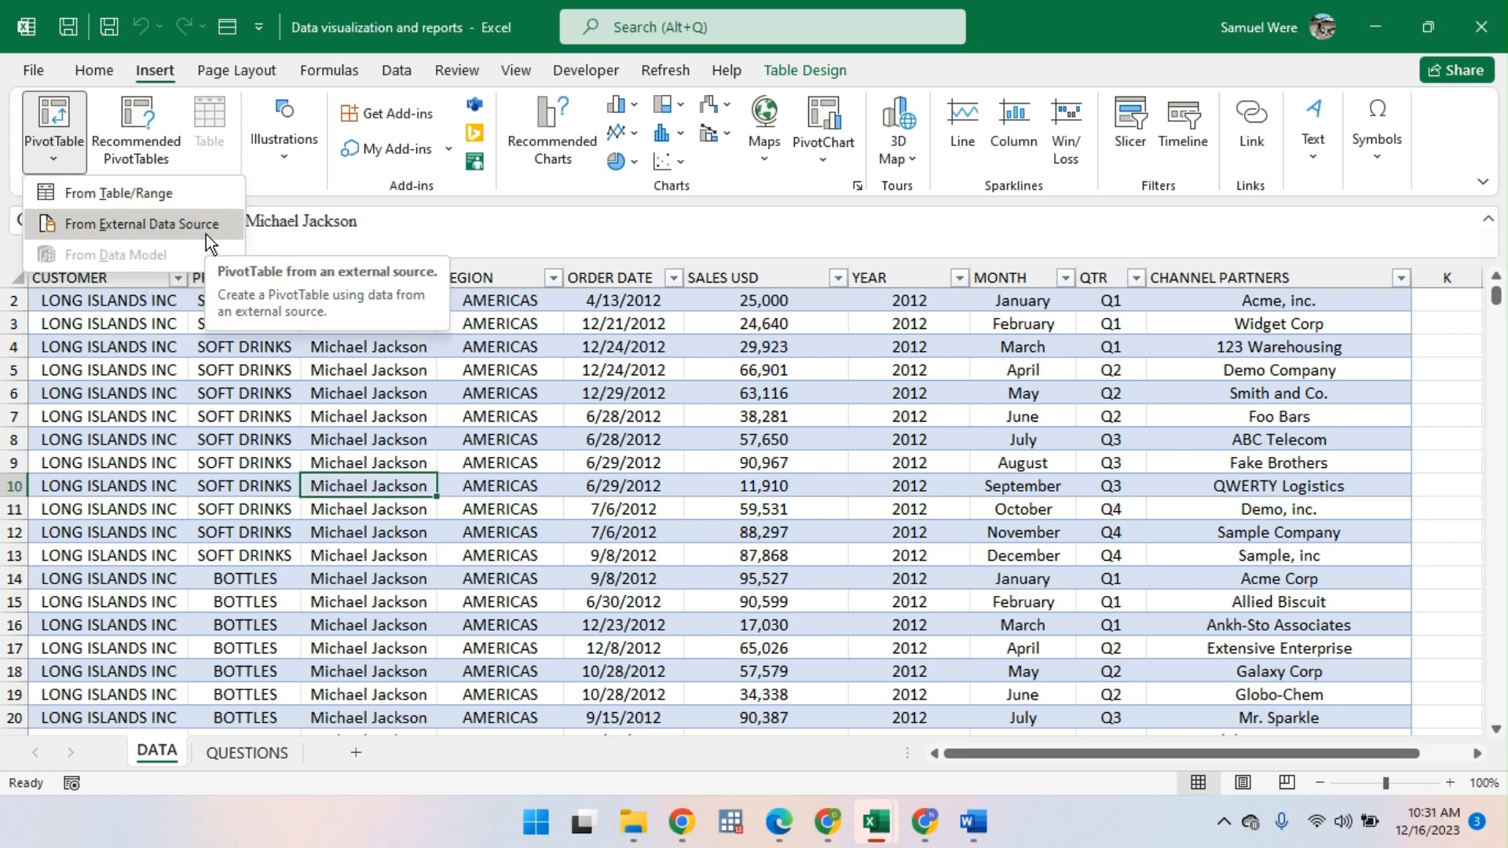
pyautogui.click(87, 198)
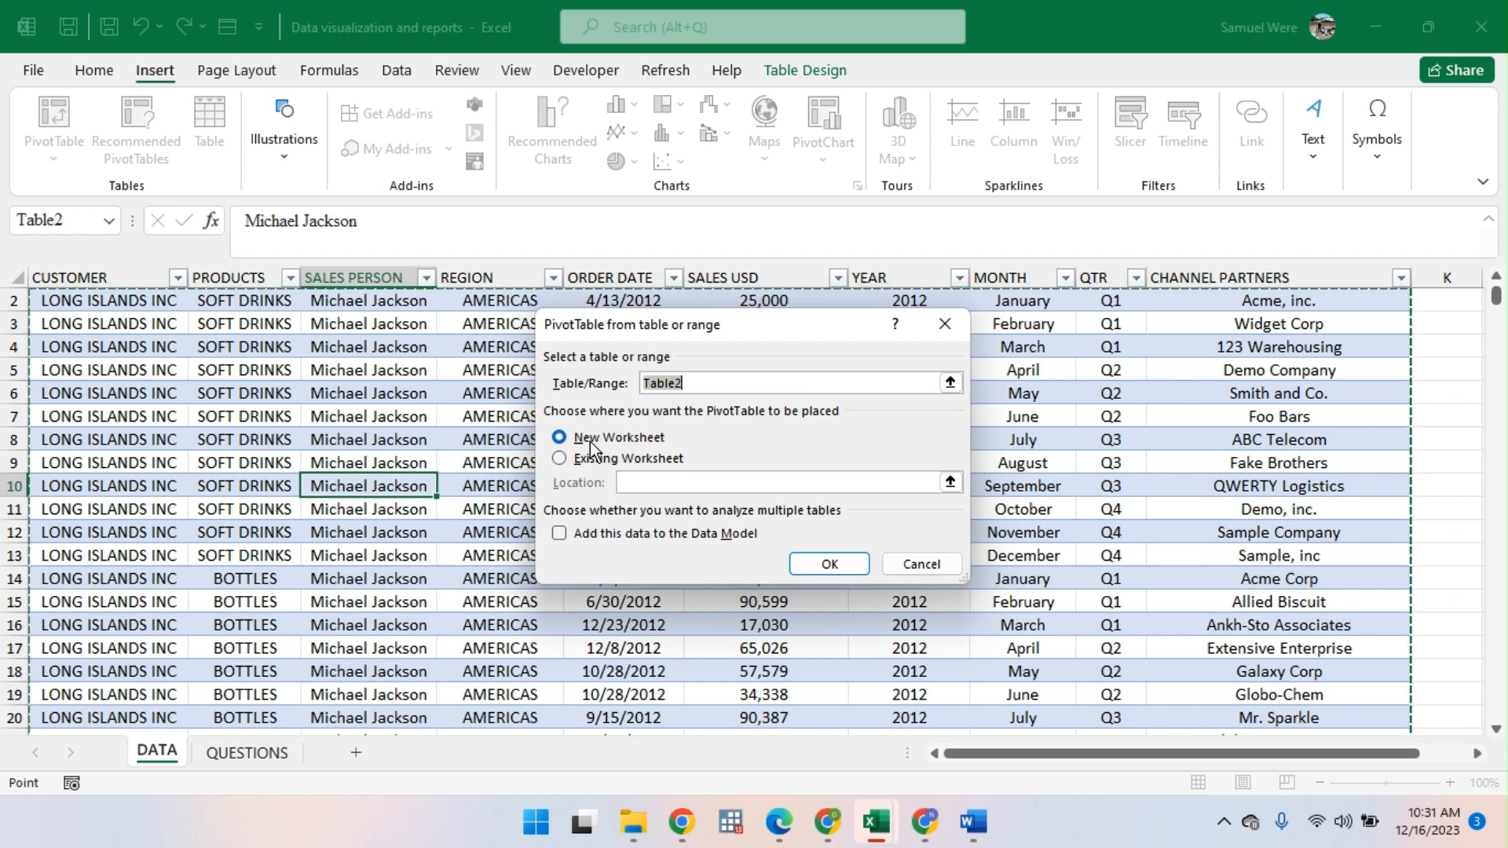
pyautogui.click(826, 563)
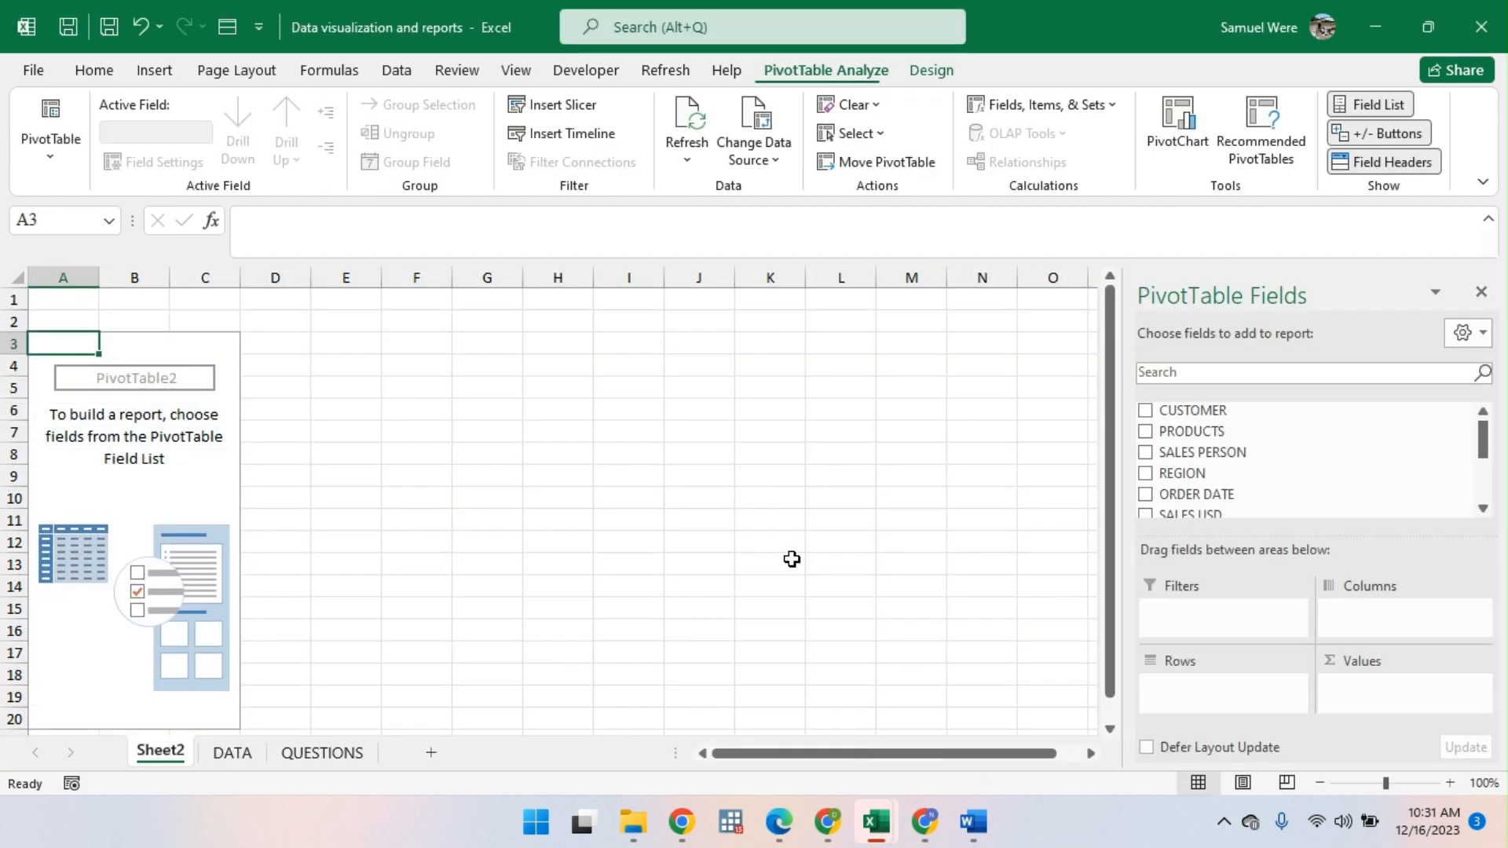
# Step: Rename the worksheet holding the new pivot table as SALES PER PRODUCT
pyautogui.doubleClick(171, 754)
pyautogui.write('SALE')
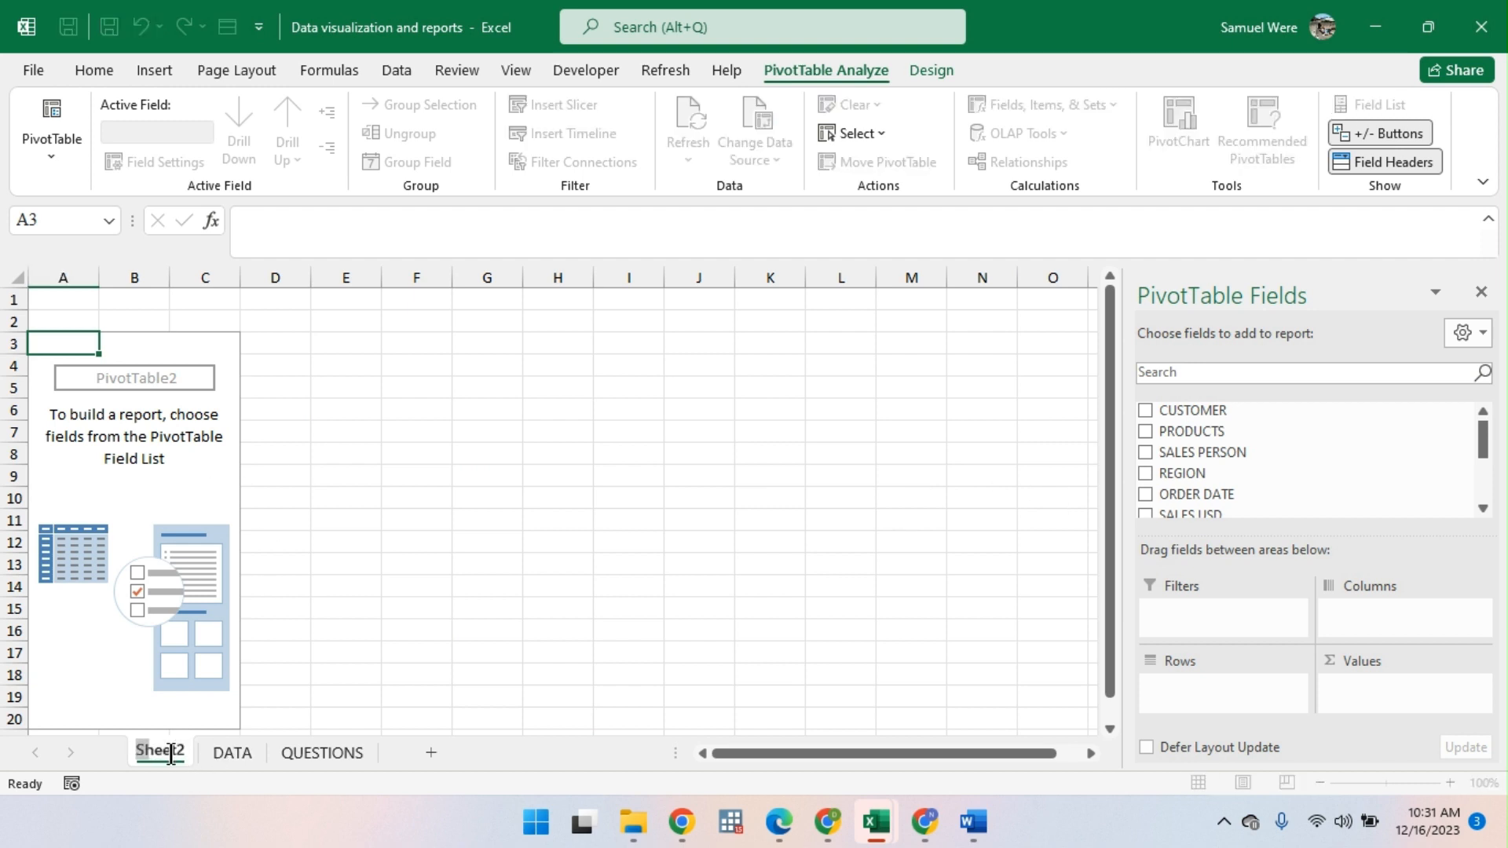
pyautogui.write('S PER')
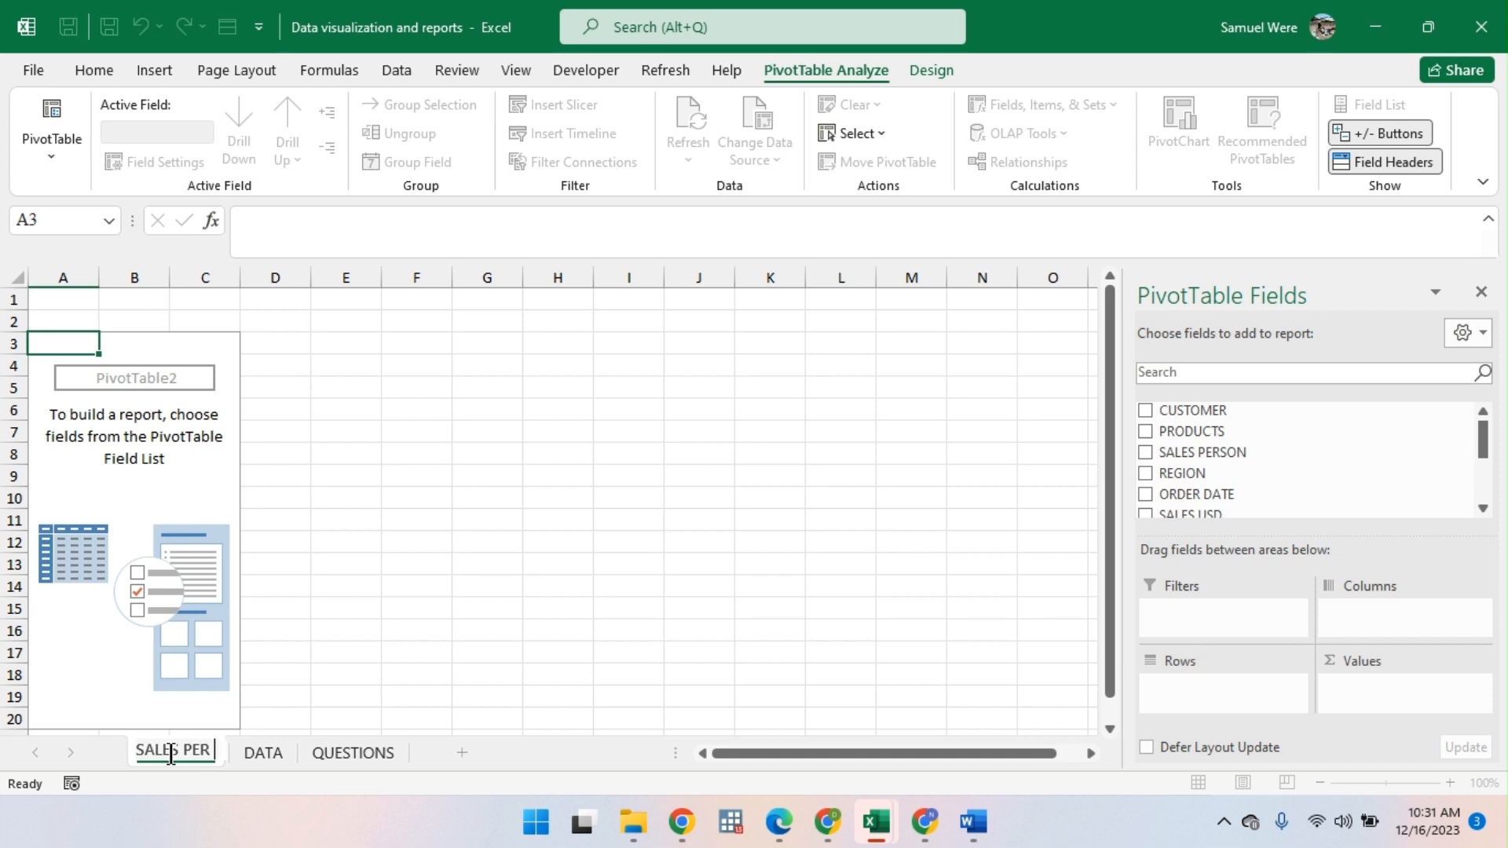
pyautogui.write(' PRODUCT')
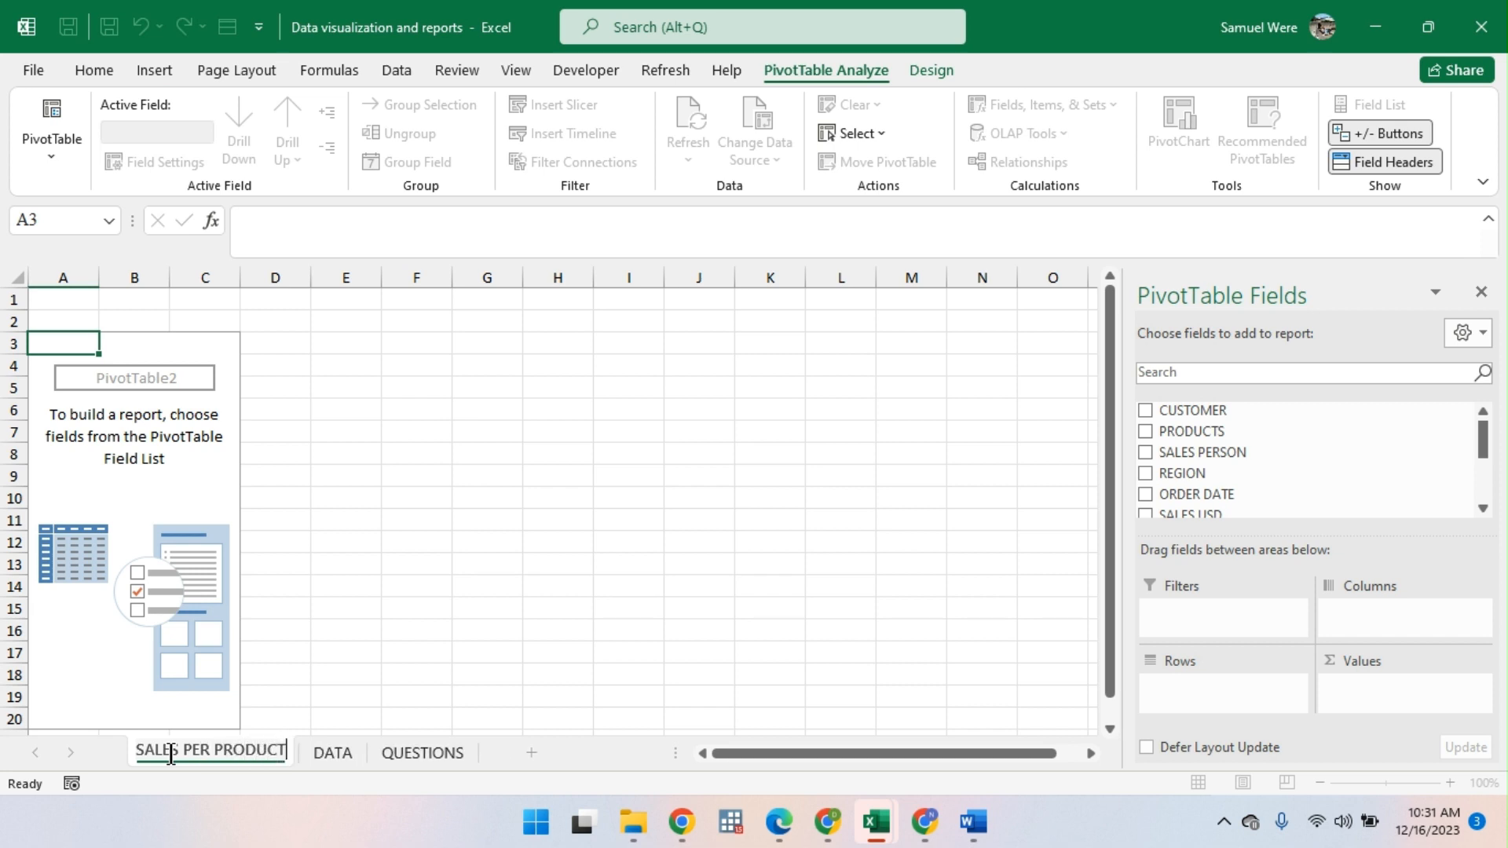
pyautogui.press('Return')
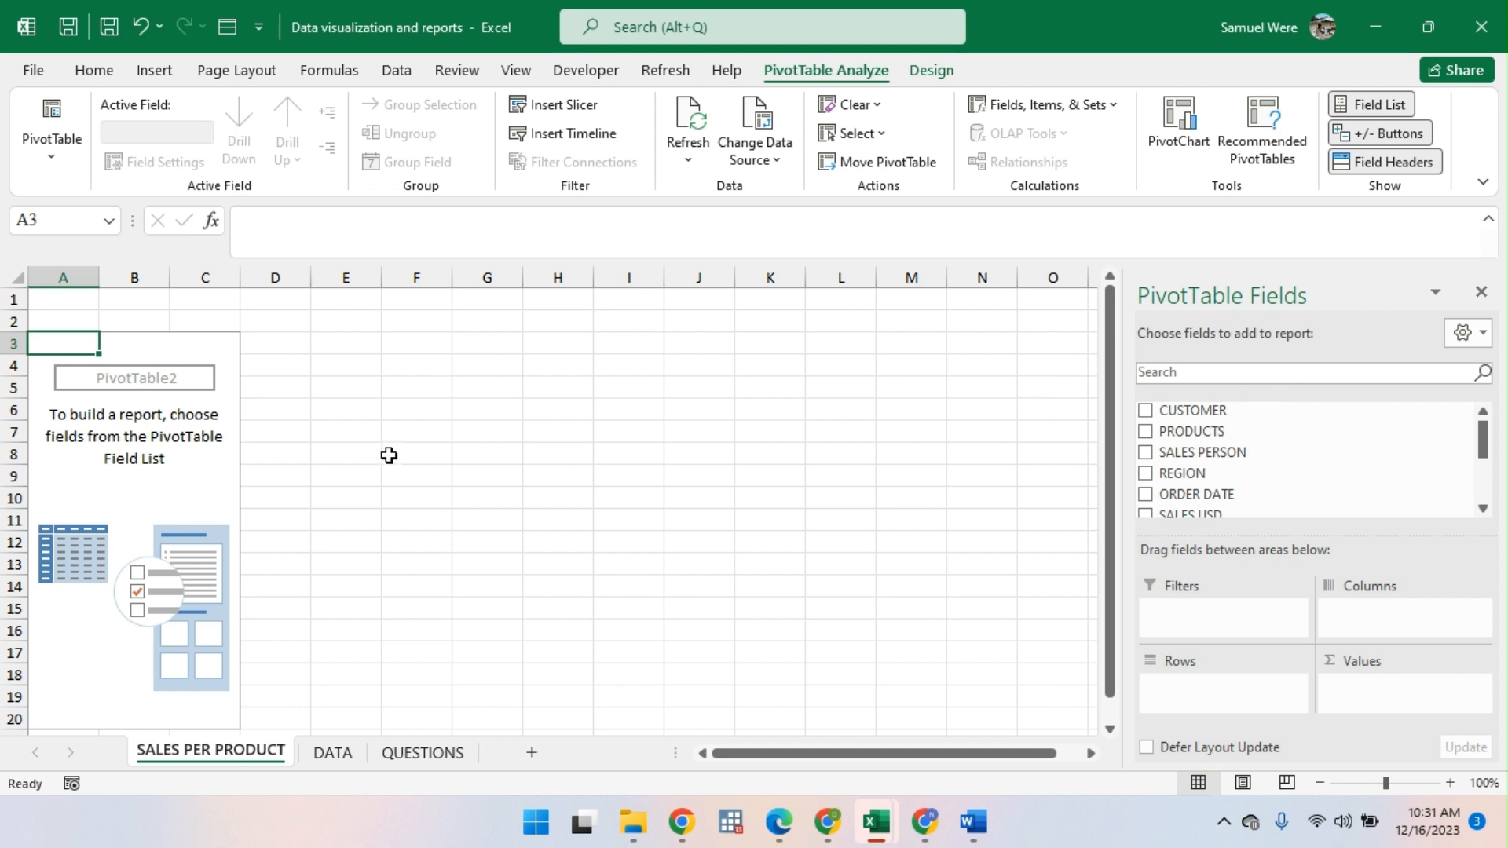
pyautogui.click(115, 431)
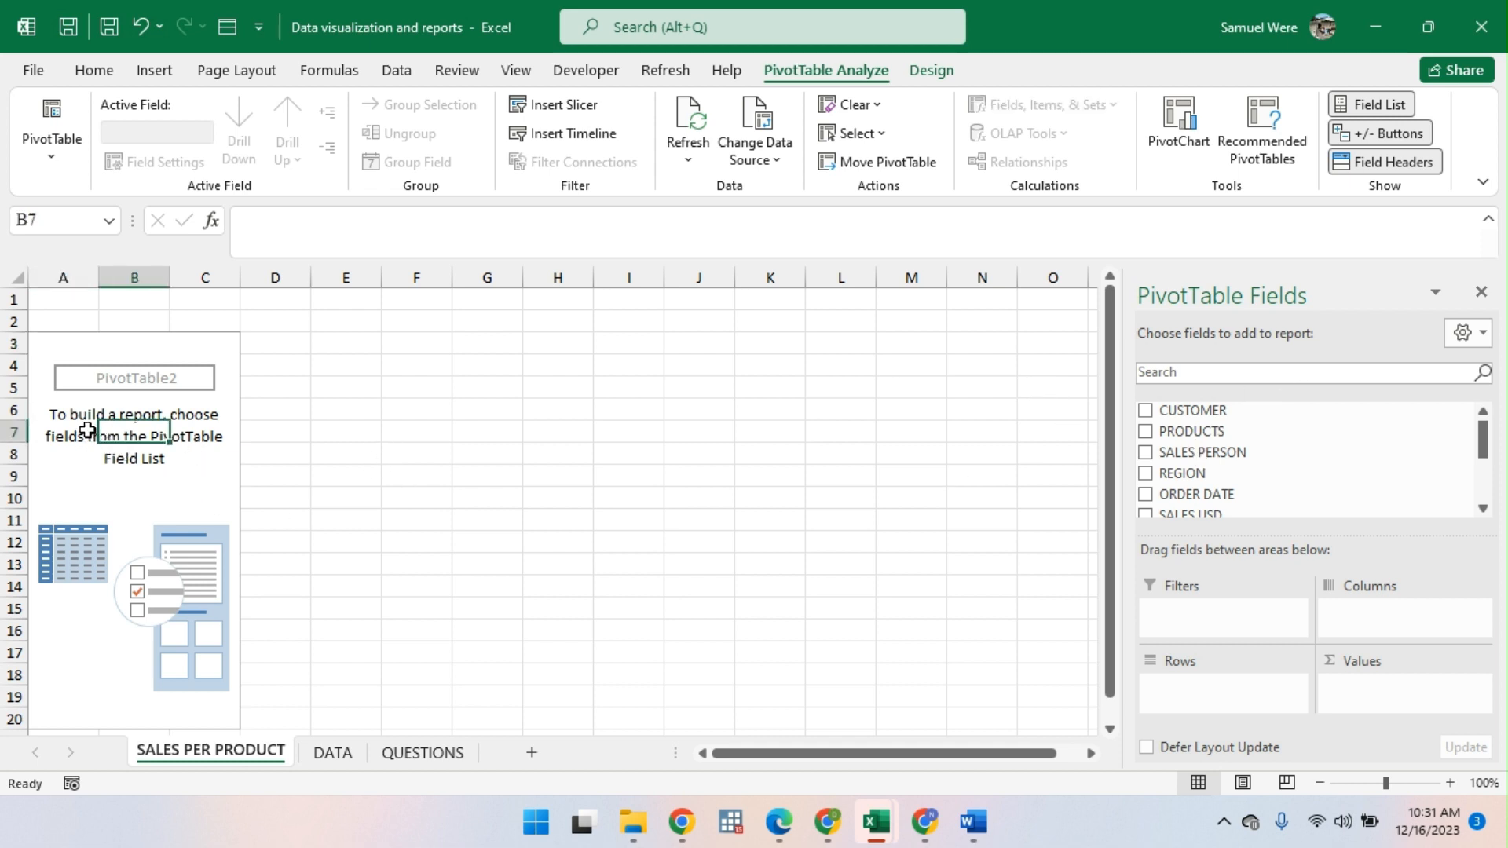
pyautogui.click(201, 479)
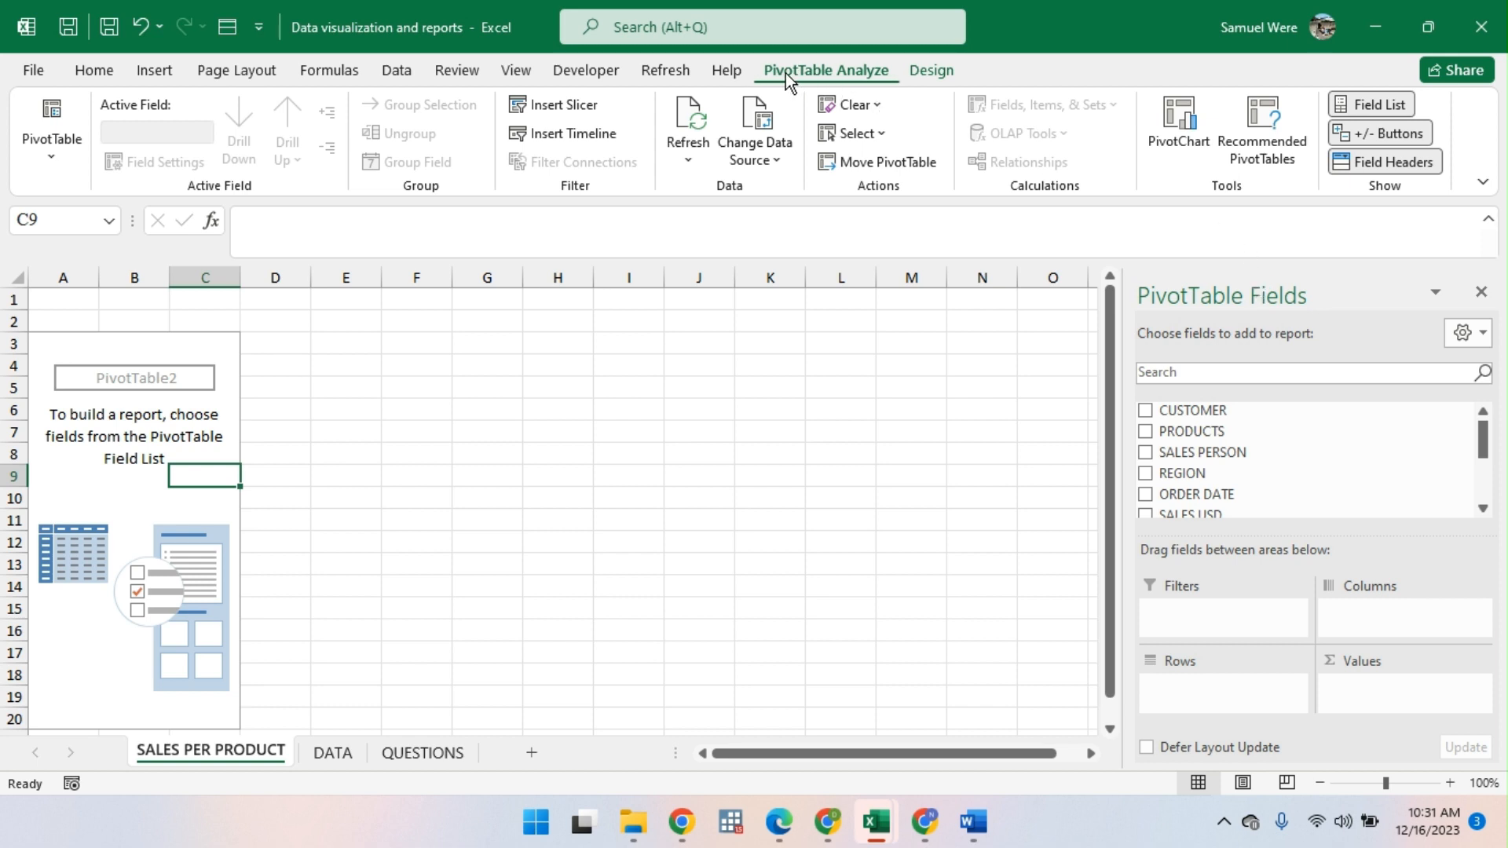
pyautogui.click(921, 82)
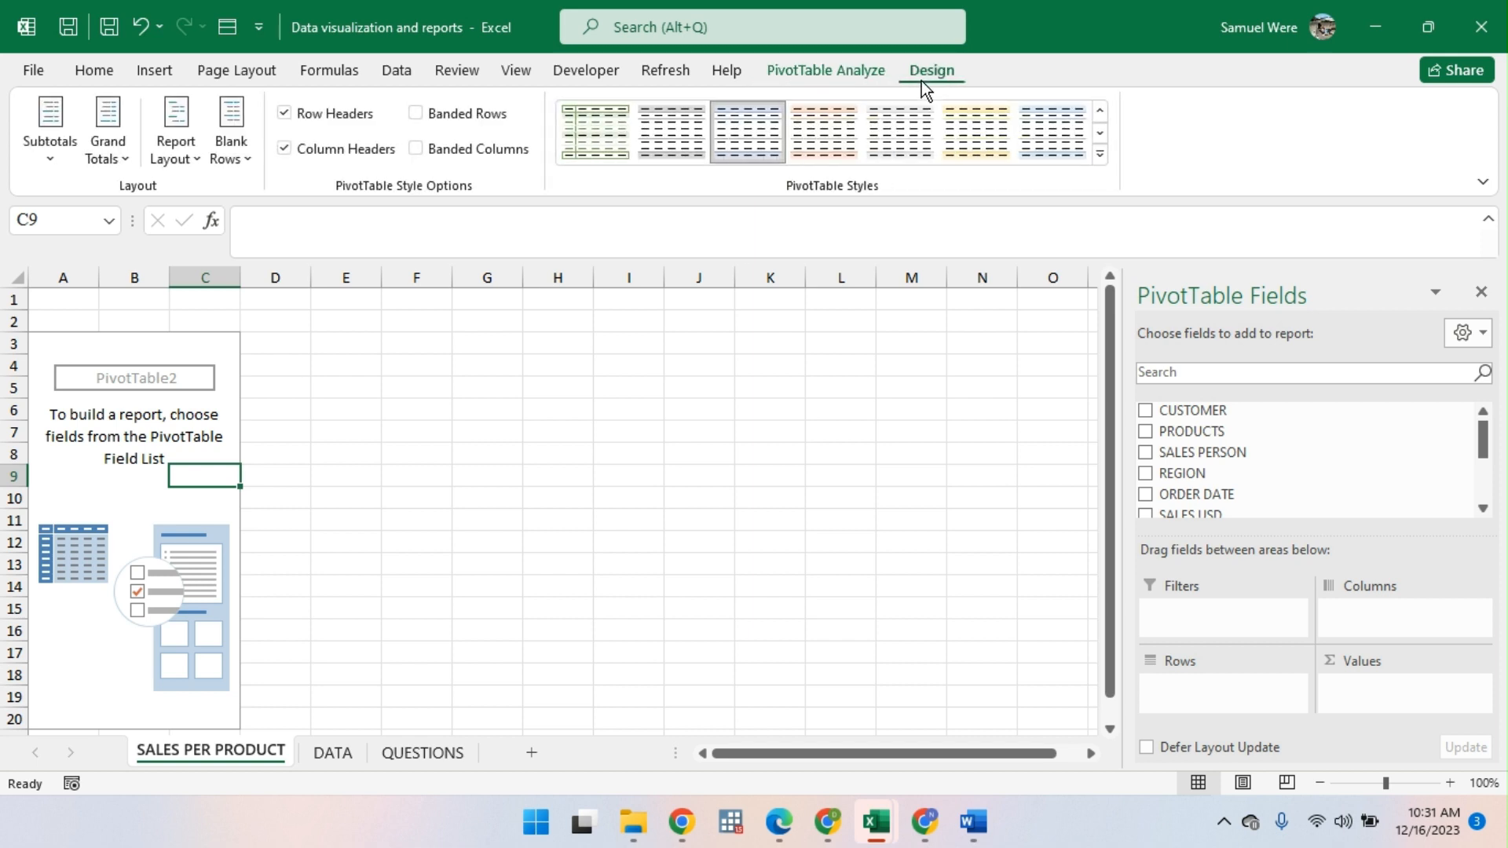
pyautogui.click(842, 73)
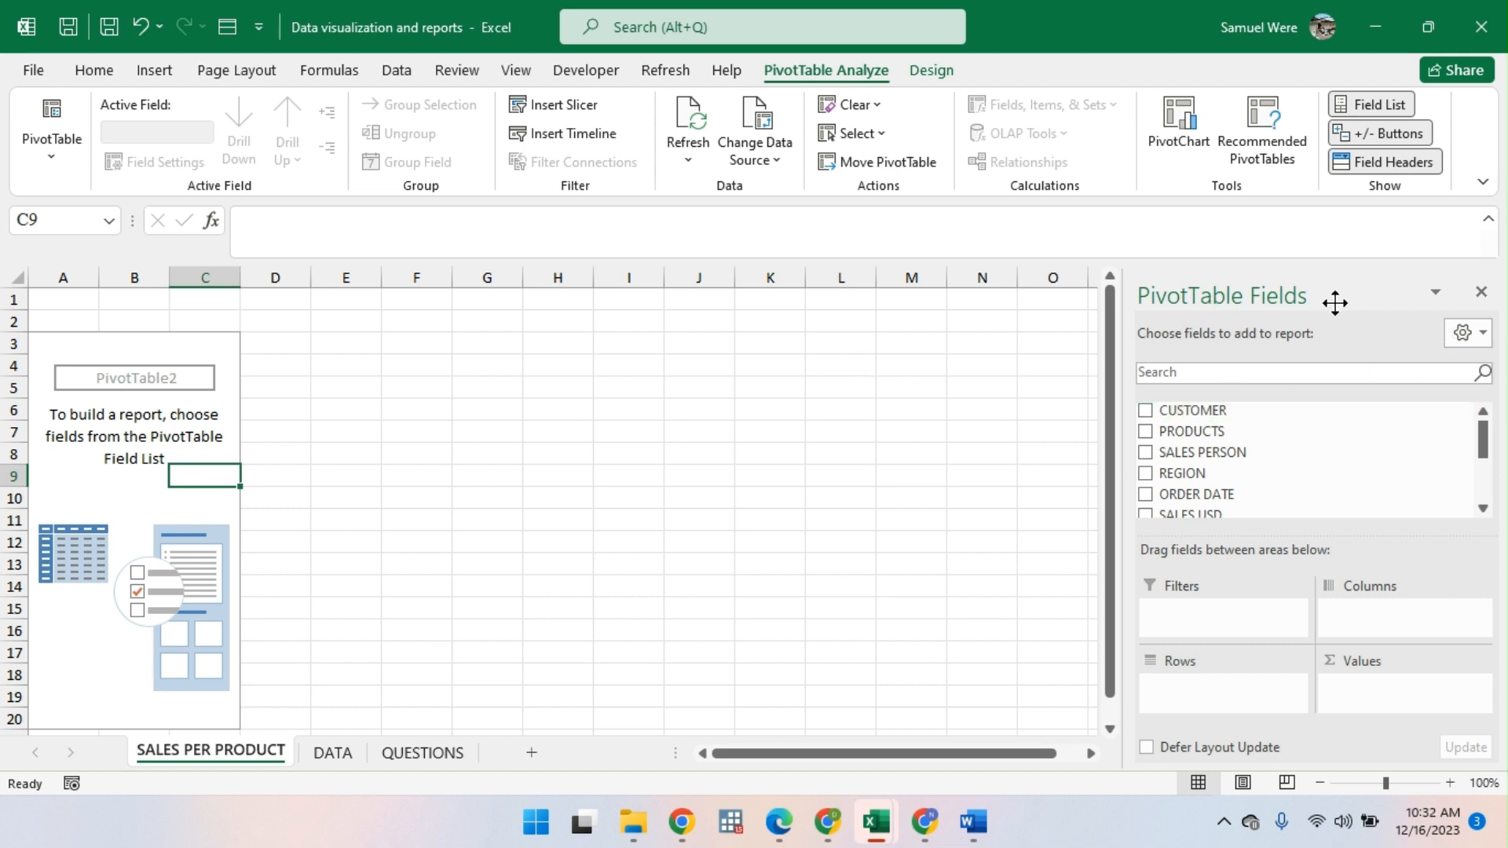
# Step: Arrange the PivotTable Fields pane with the fields section and areas section side by side
pyautogui.click(1461, 342)
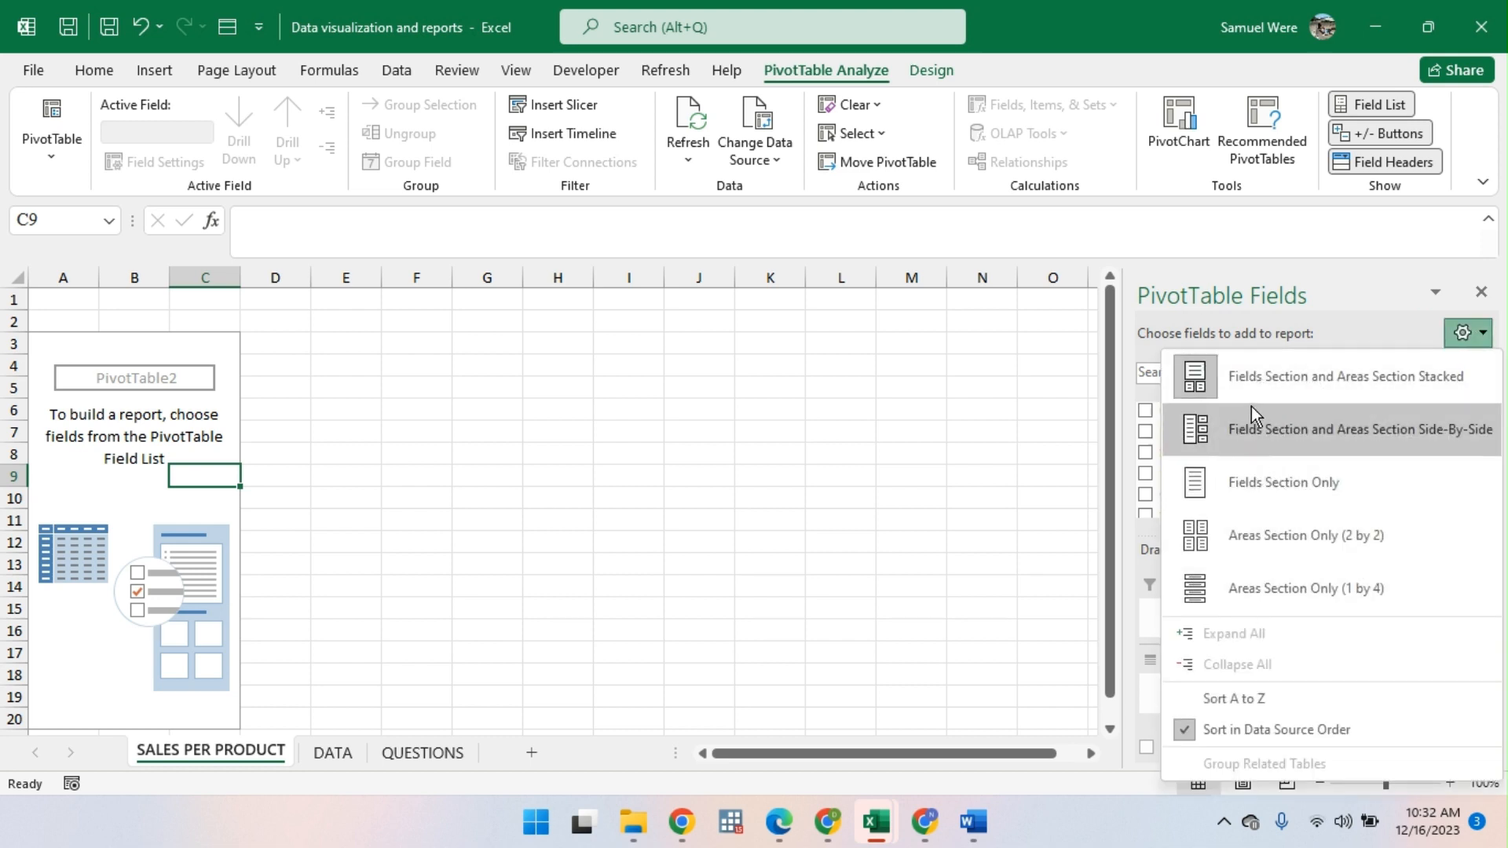
pyautogui.click(1272, 446)
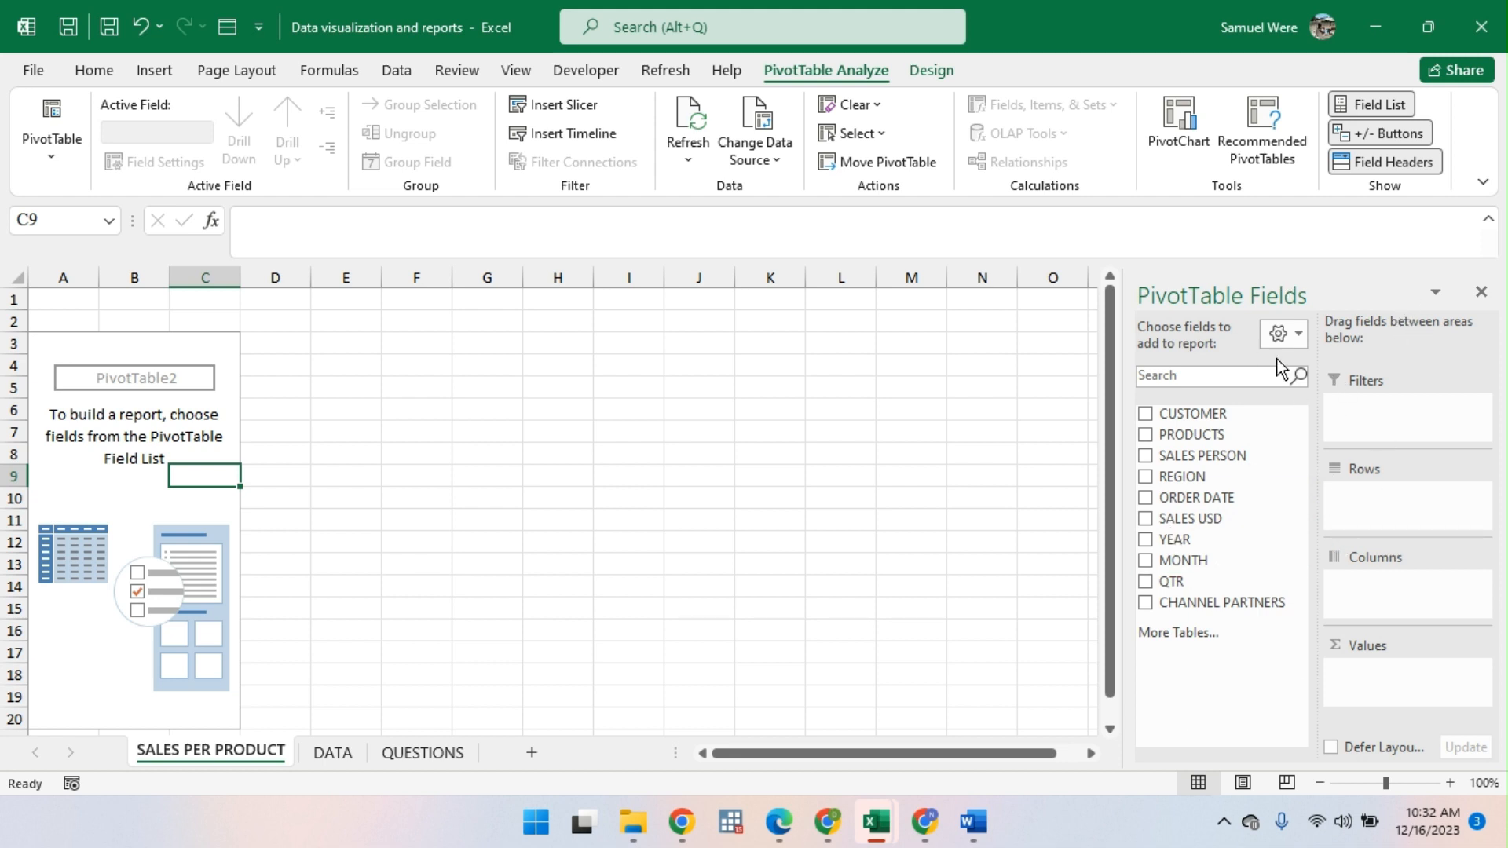
pyautogui.click(1294, 336)
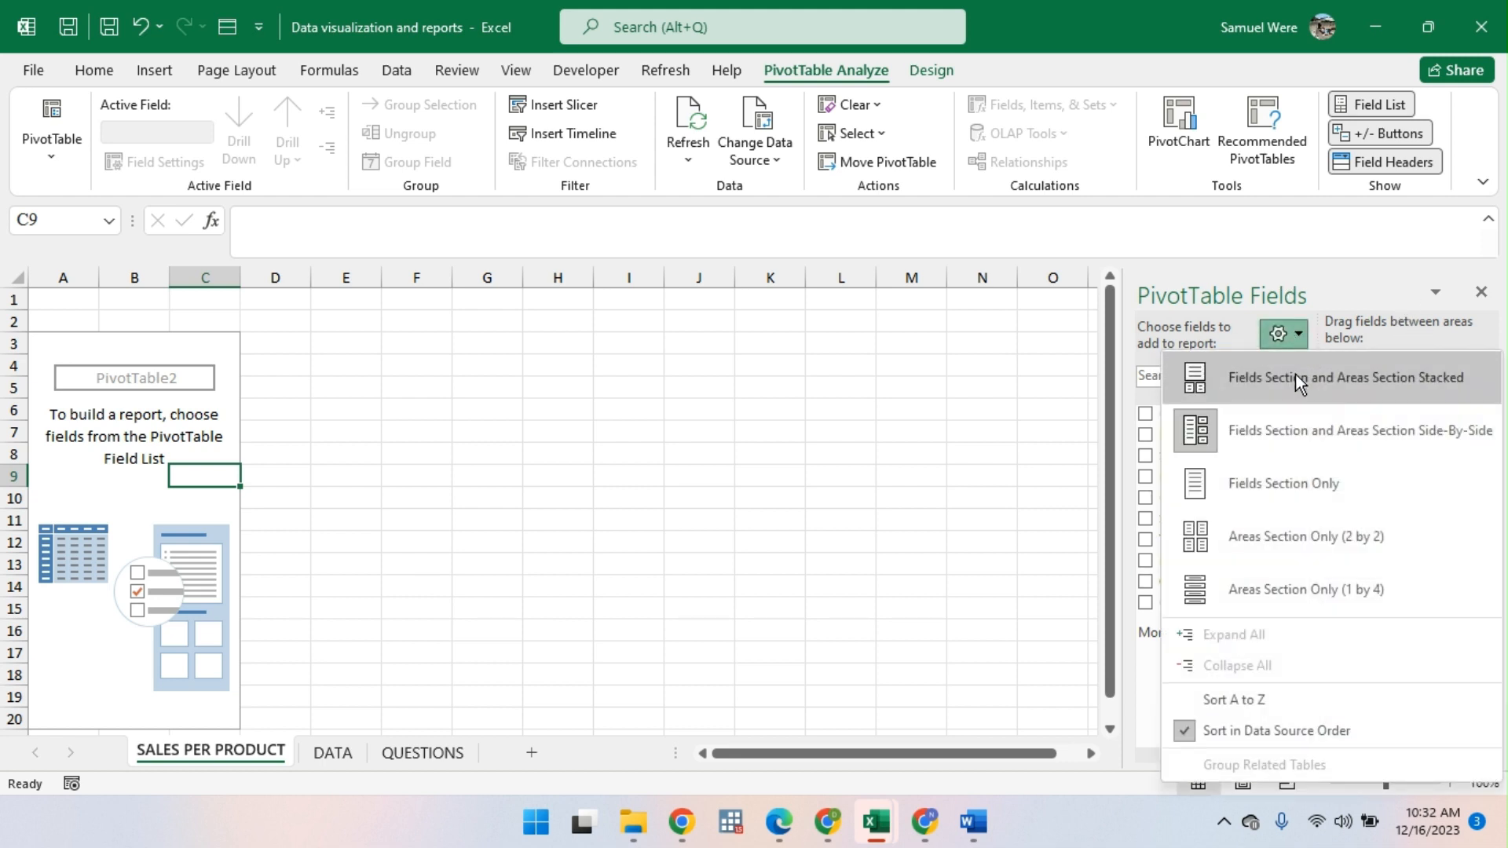
pyautogui.click(1292, 375)
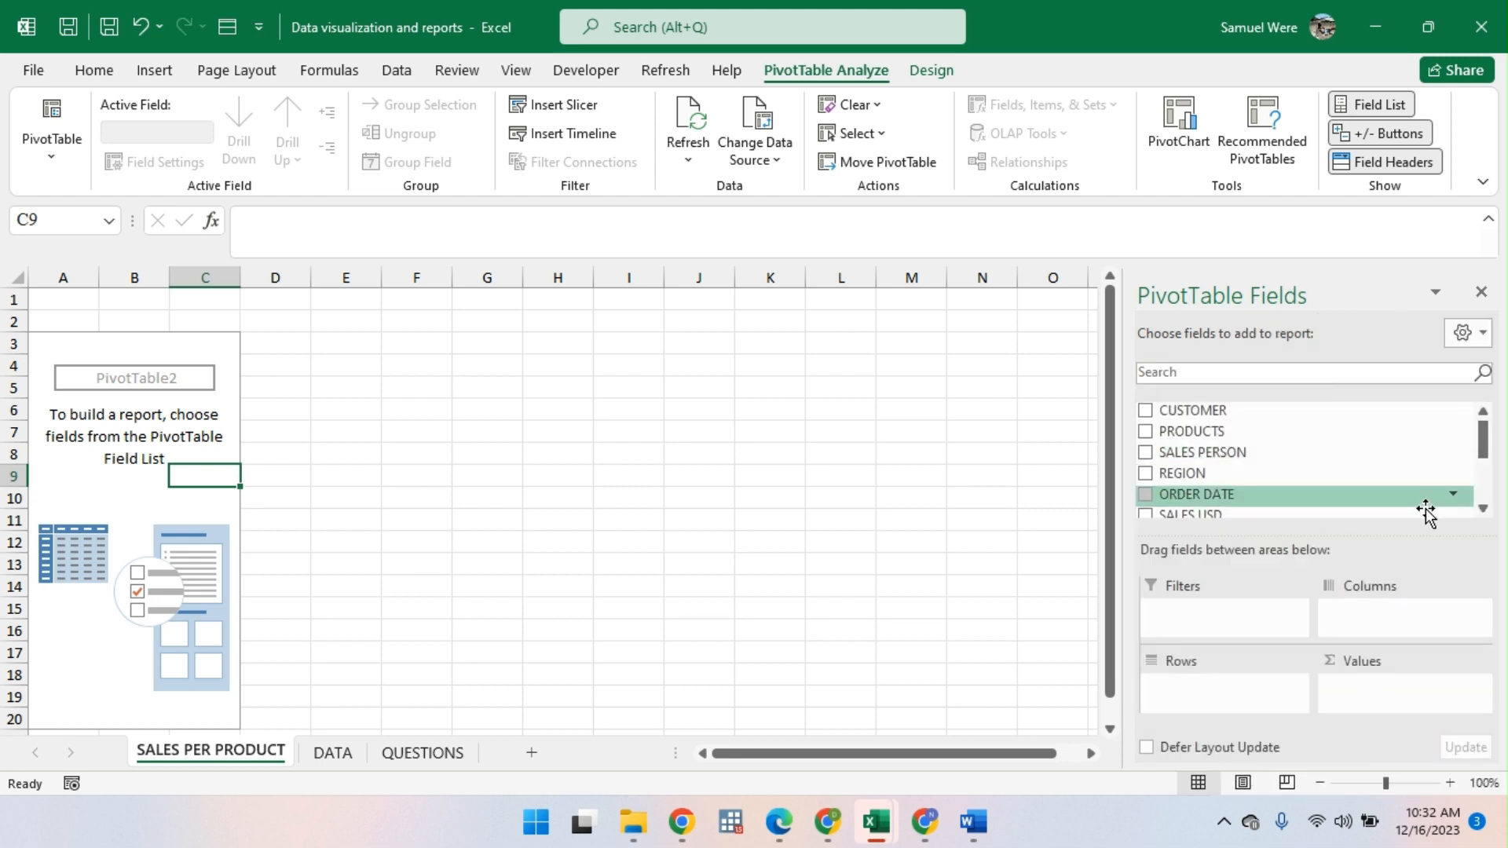
pyautogui.click(1462, 336)
pyautogui.click(1413, 438)
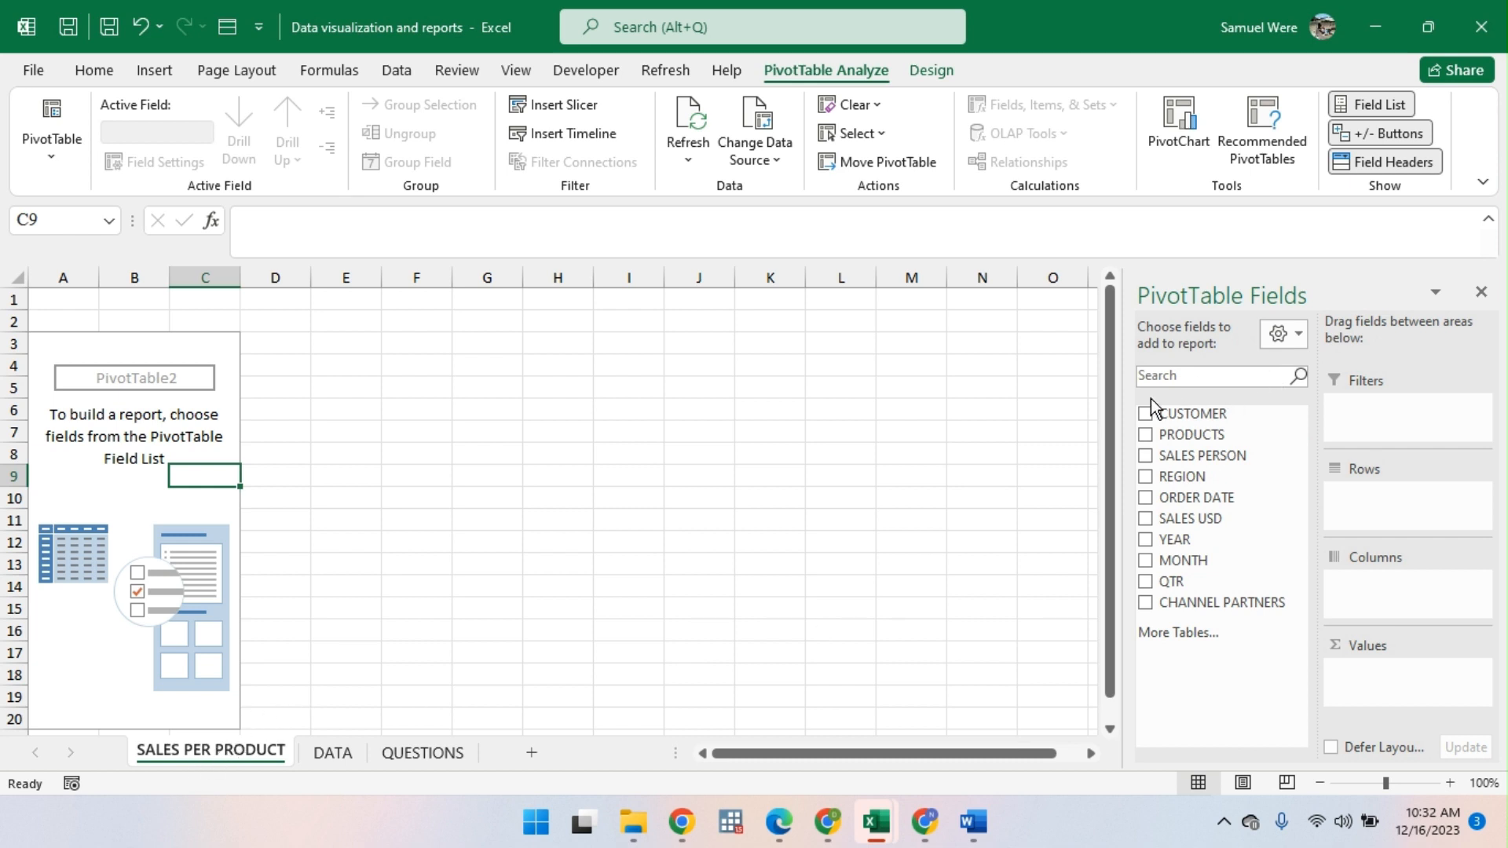
# Step: Try out PRODUCTS as rows with summed SALES USD as values, and remove both fields from the pivot table again
pyautogui.click(1147, 438)
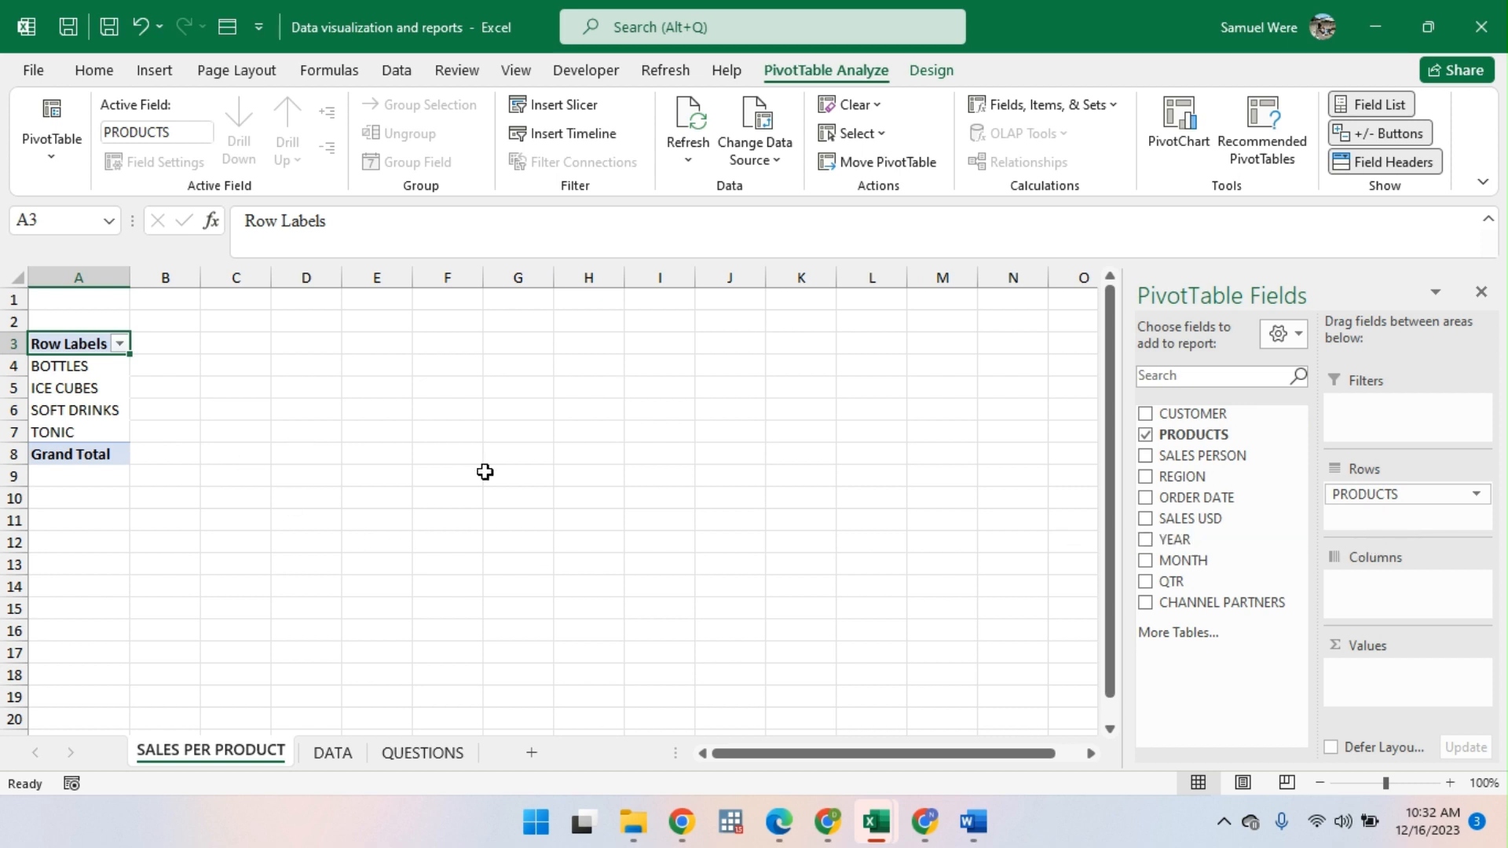
pyautogui.click(1145, 521)
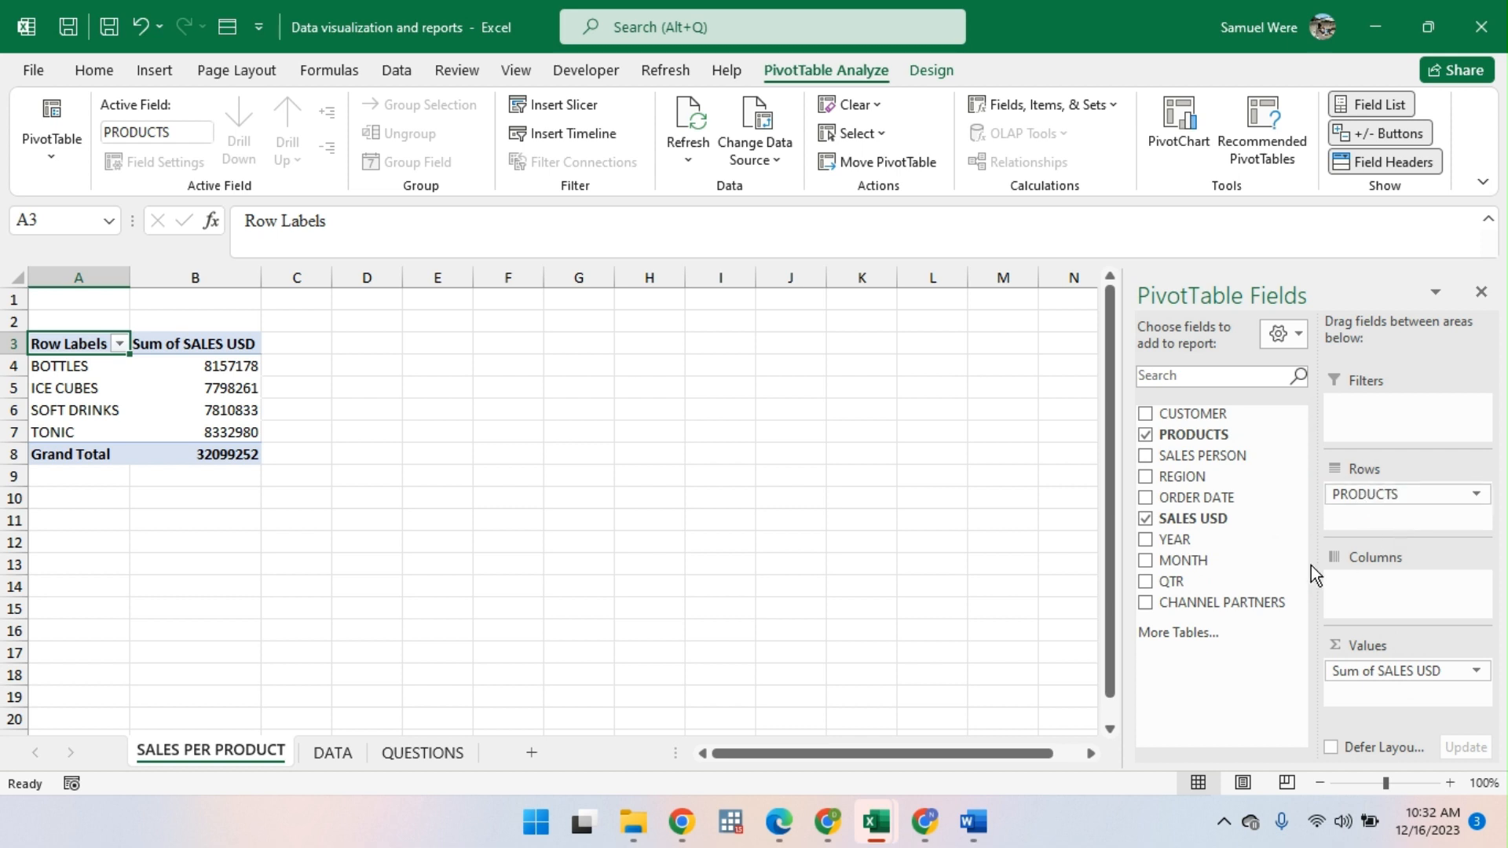
pyautogui.click(1146, 435)
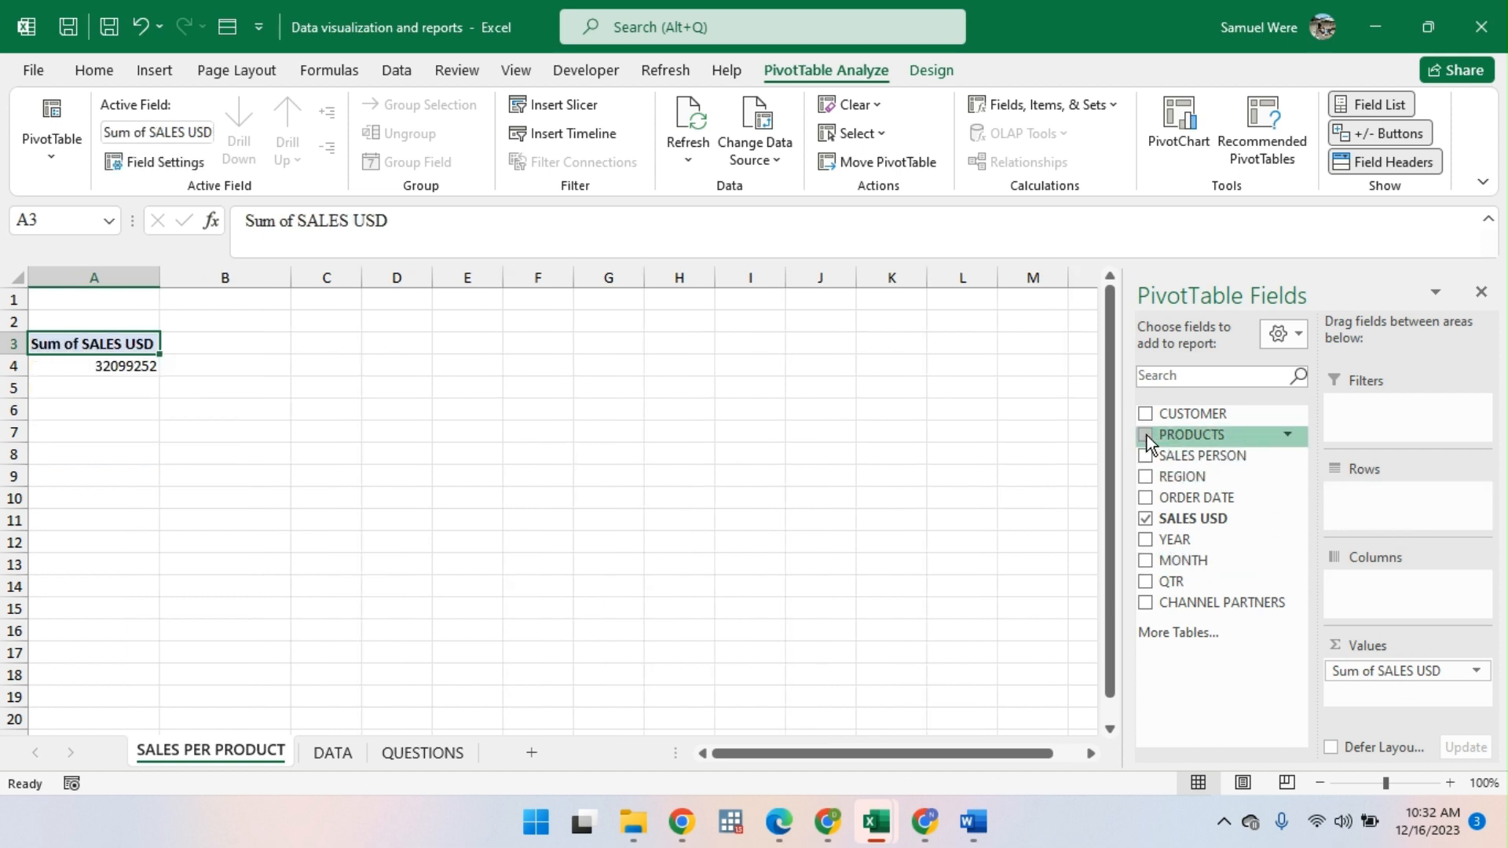
pyautogui.click(1147, 519)
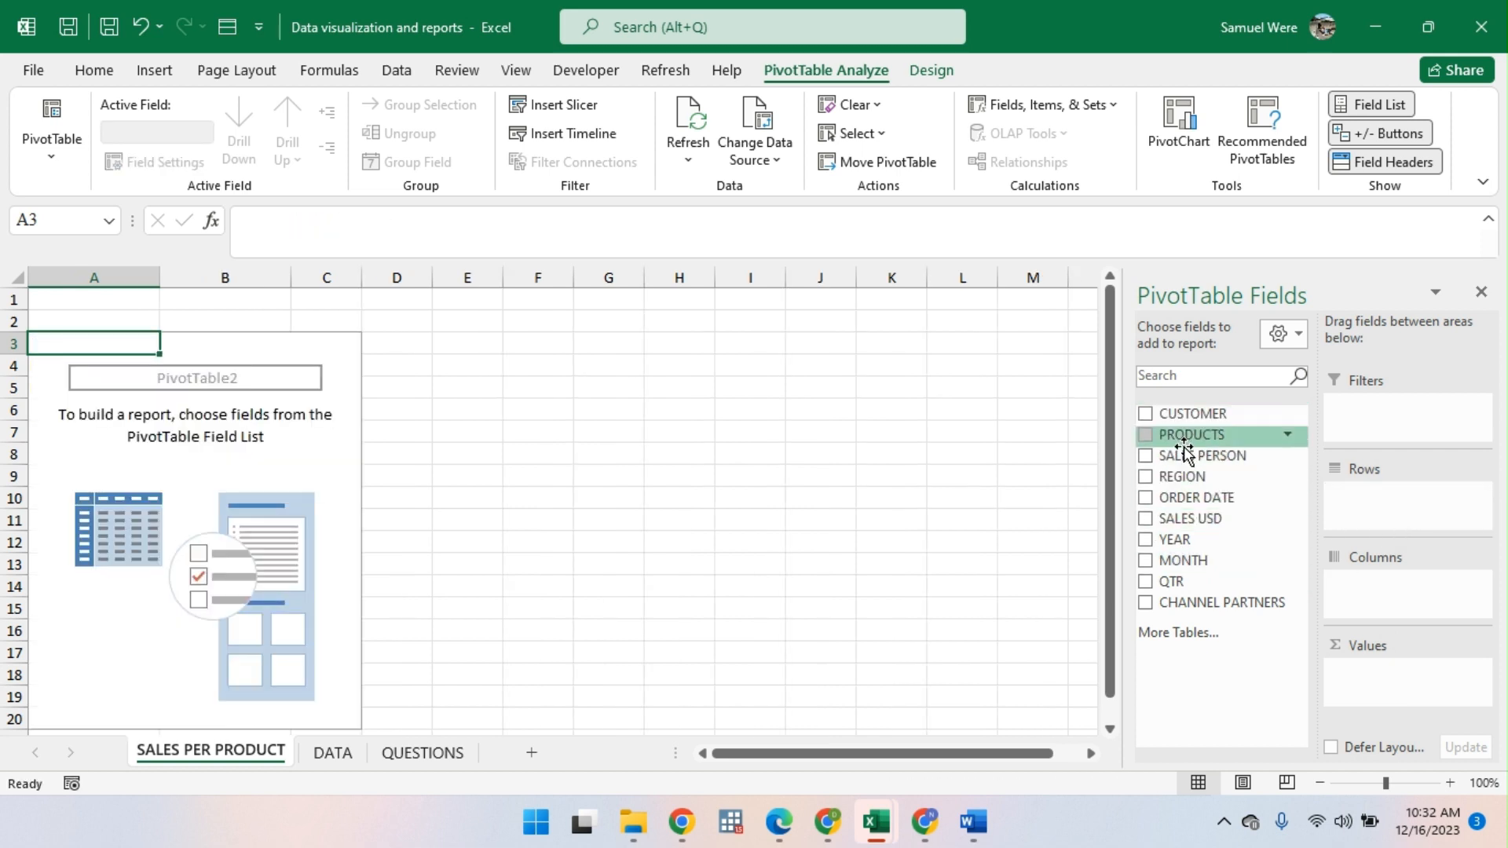
pyautogui.moveTo(1183, 438); pyautogui.dragTo(1400, 522)
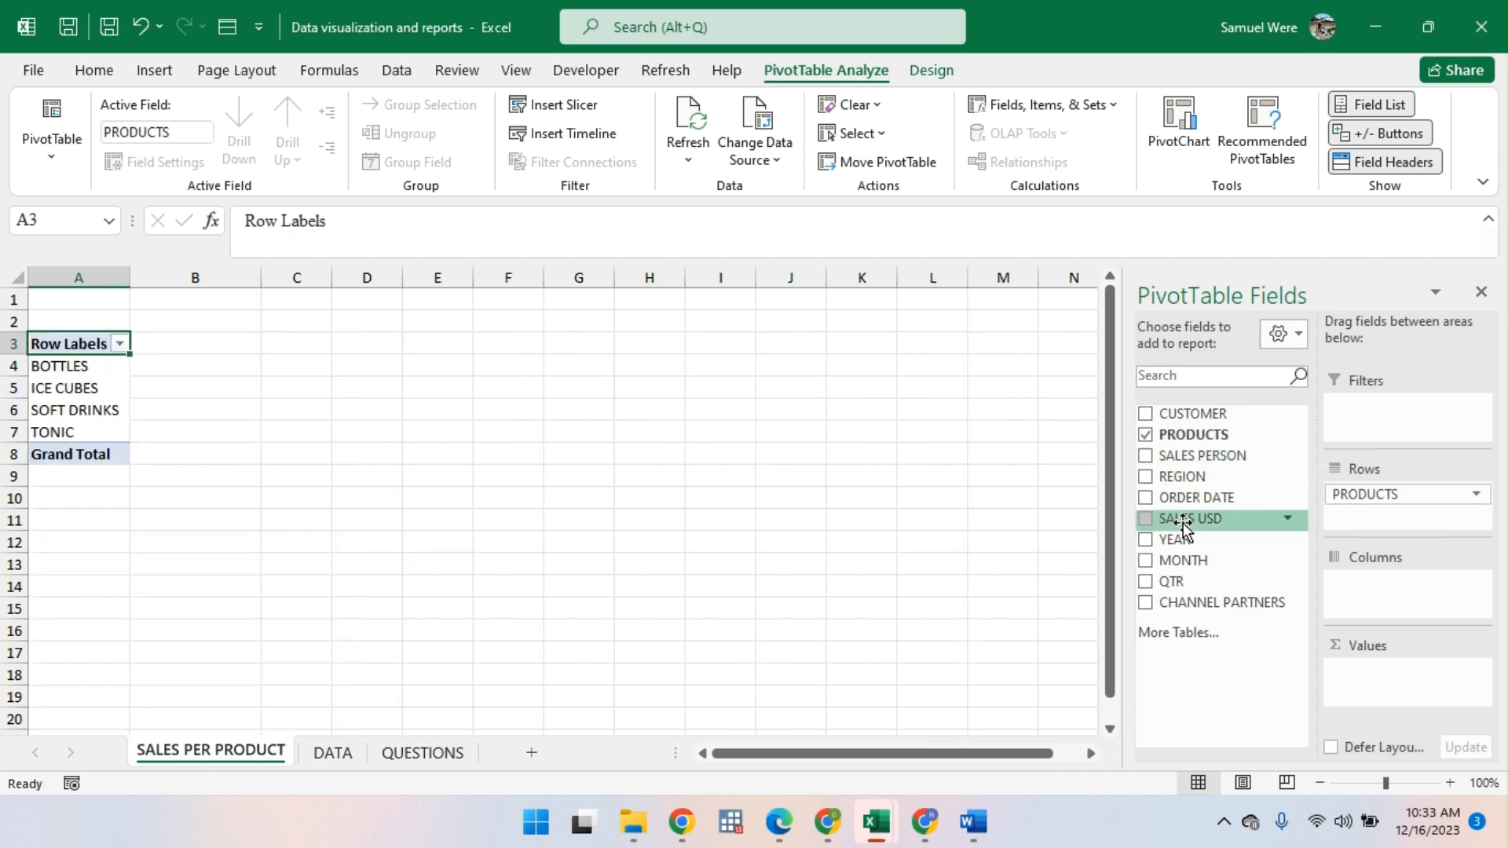
pyautogui.moveTo(1183, 521); pyautogui.dragTo(1374, 673)
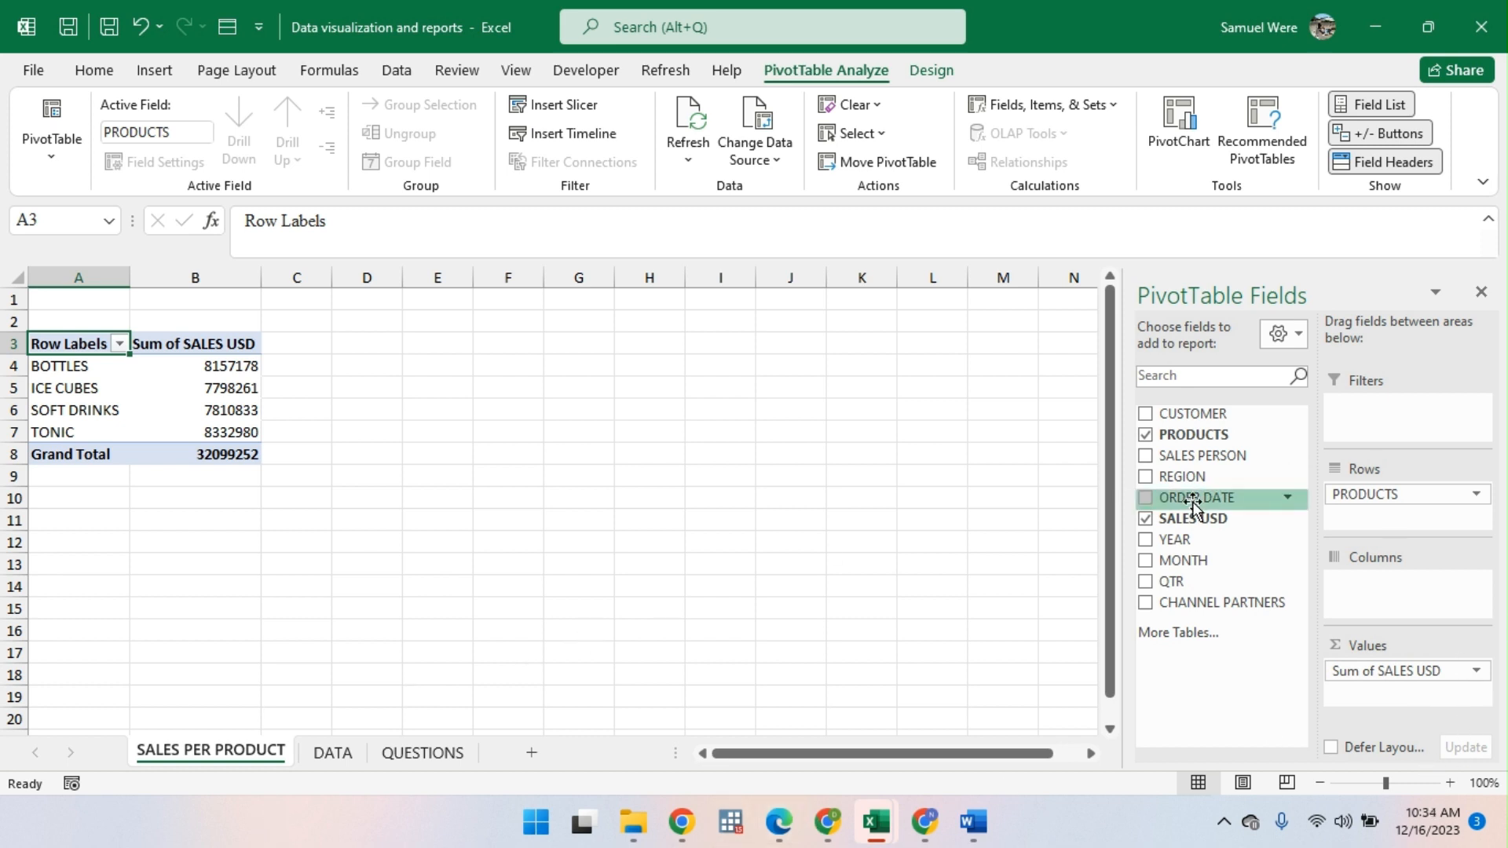
pyautogui.click(1146, 437)
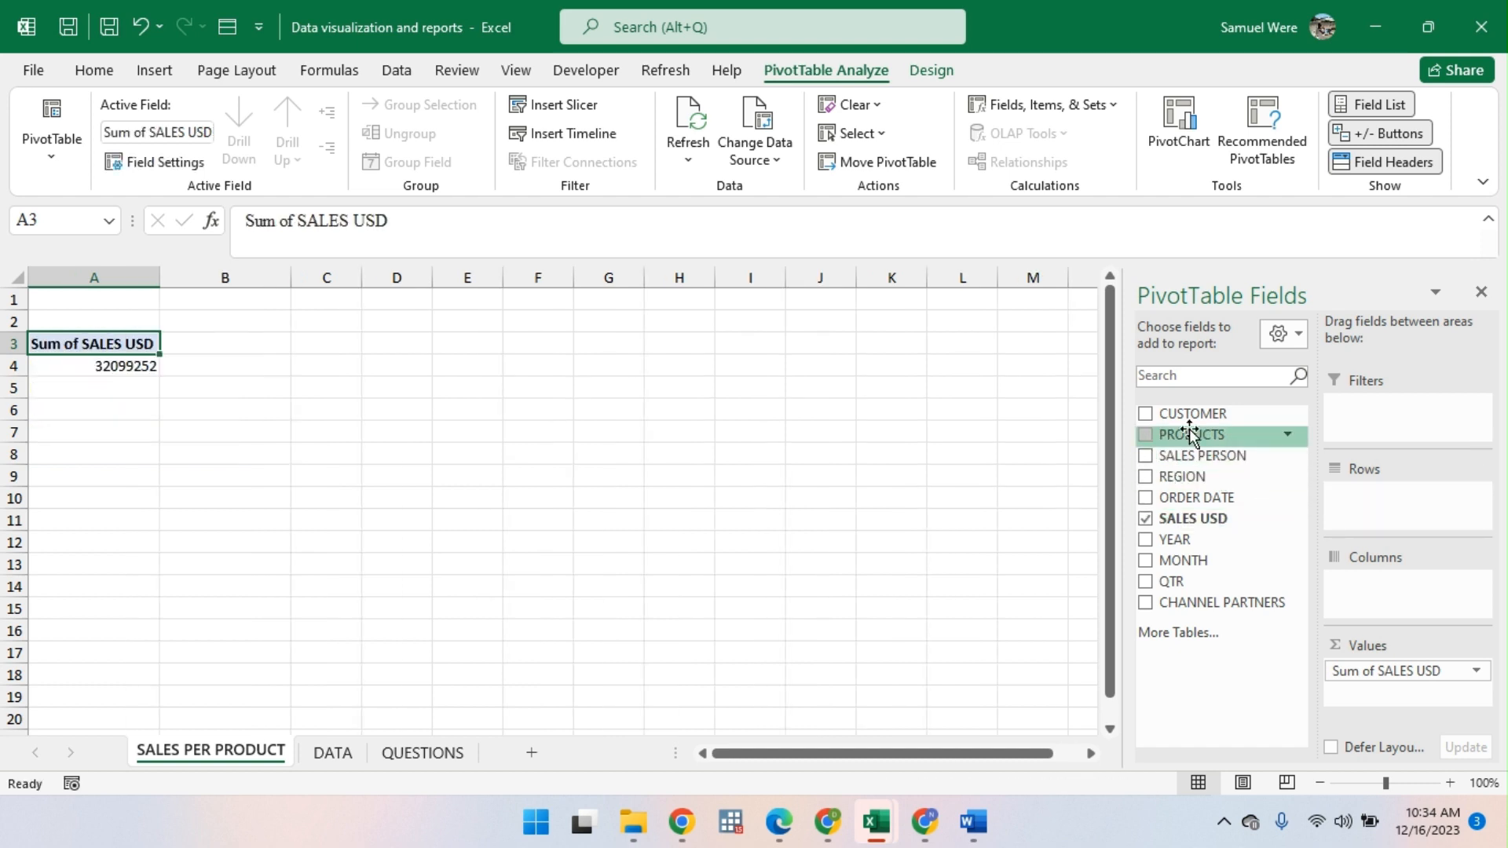
pyautogui.click(1145, 519)
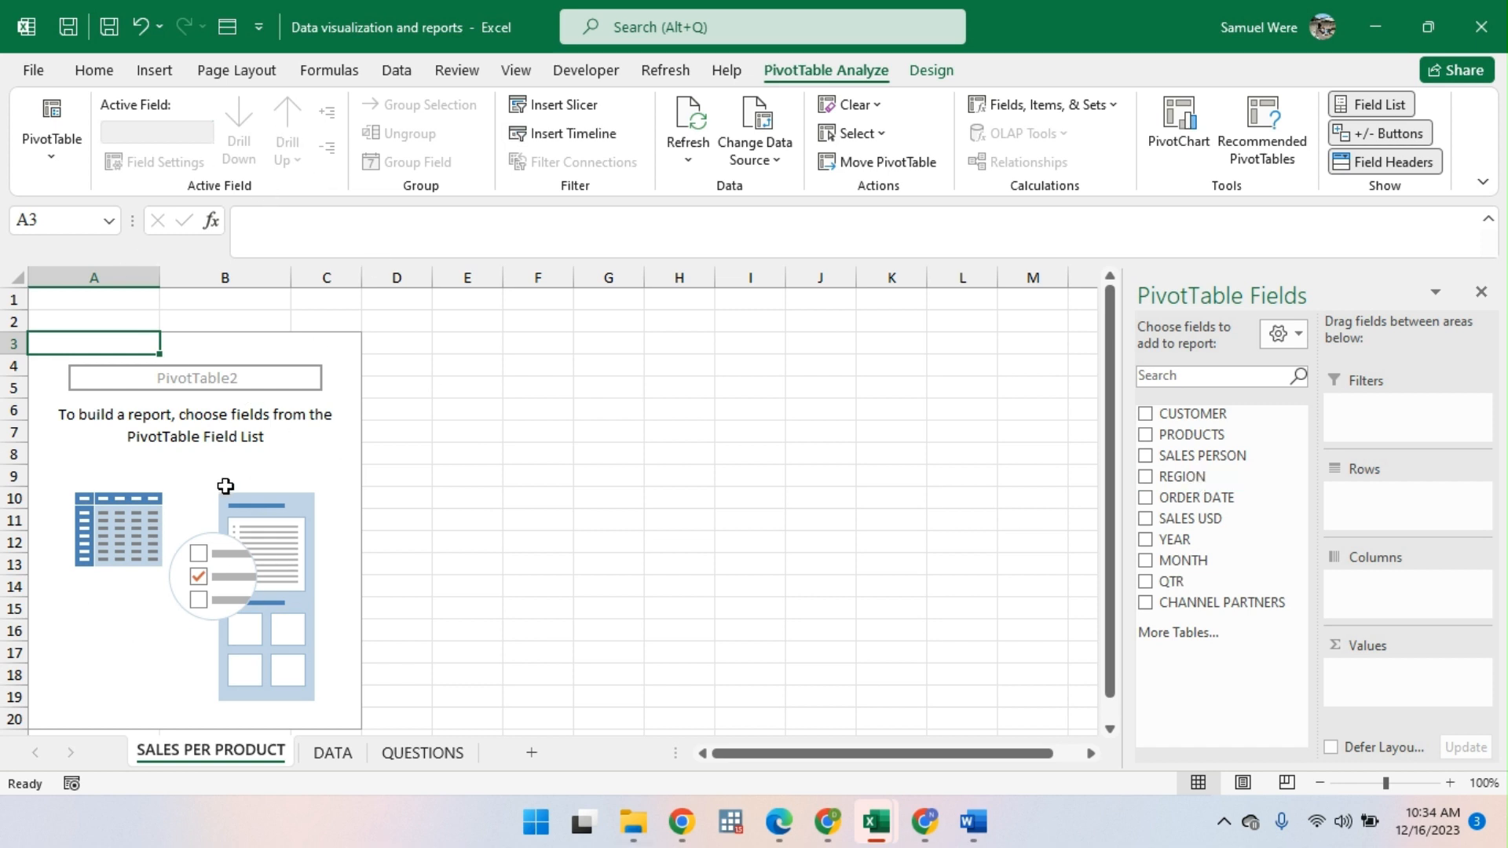
# Step: Build the pivot table with PRODUCTS as rows and the sum of SALES USD as values
pyautogui.click(1144, 435)
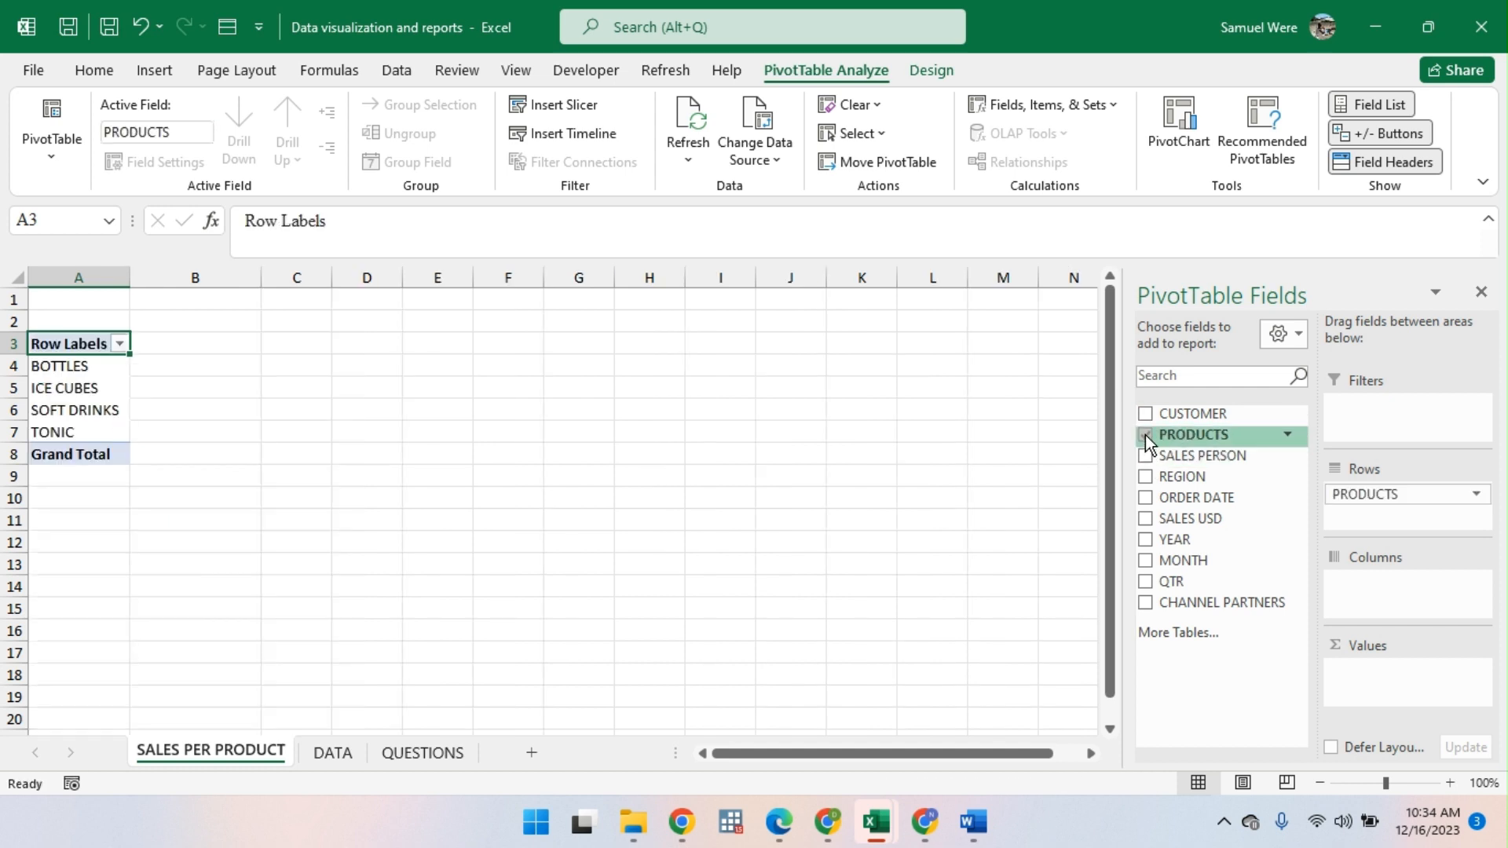
pyautogui.click(1145, 518)
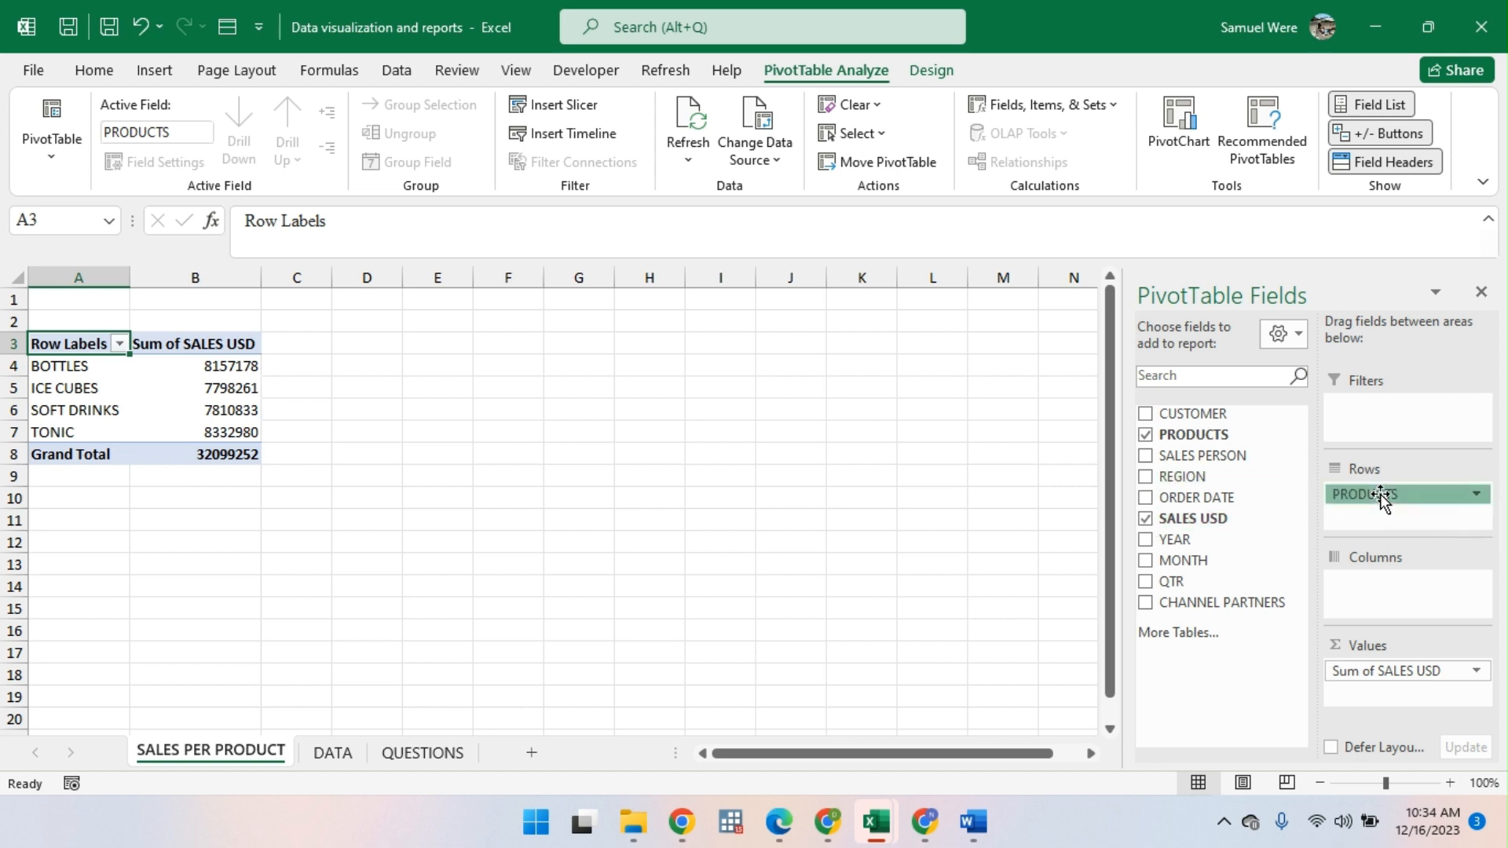
# Step: Try PRODUCTS as column labels to compare the layout, and return the field to the rows
pyautogui.moveTo(1377, 493); pyautogui.dragTo(1395, 582)
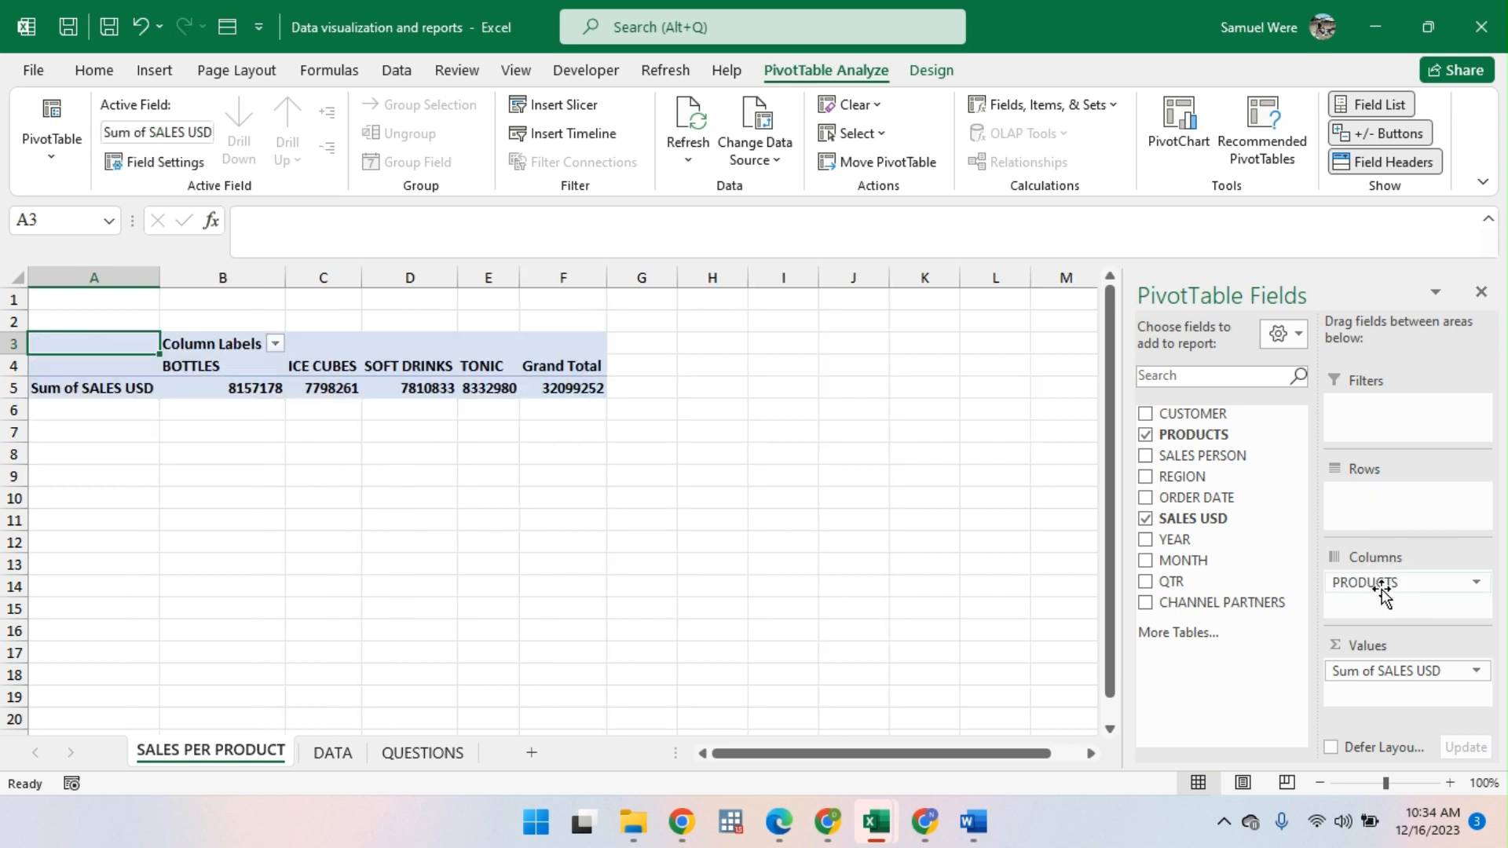
pyautogui.click(231, 372)
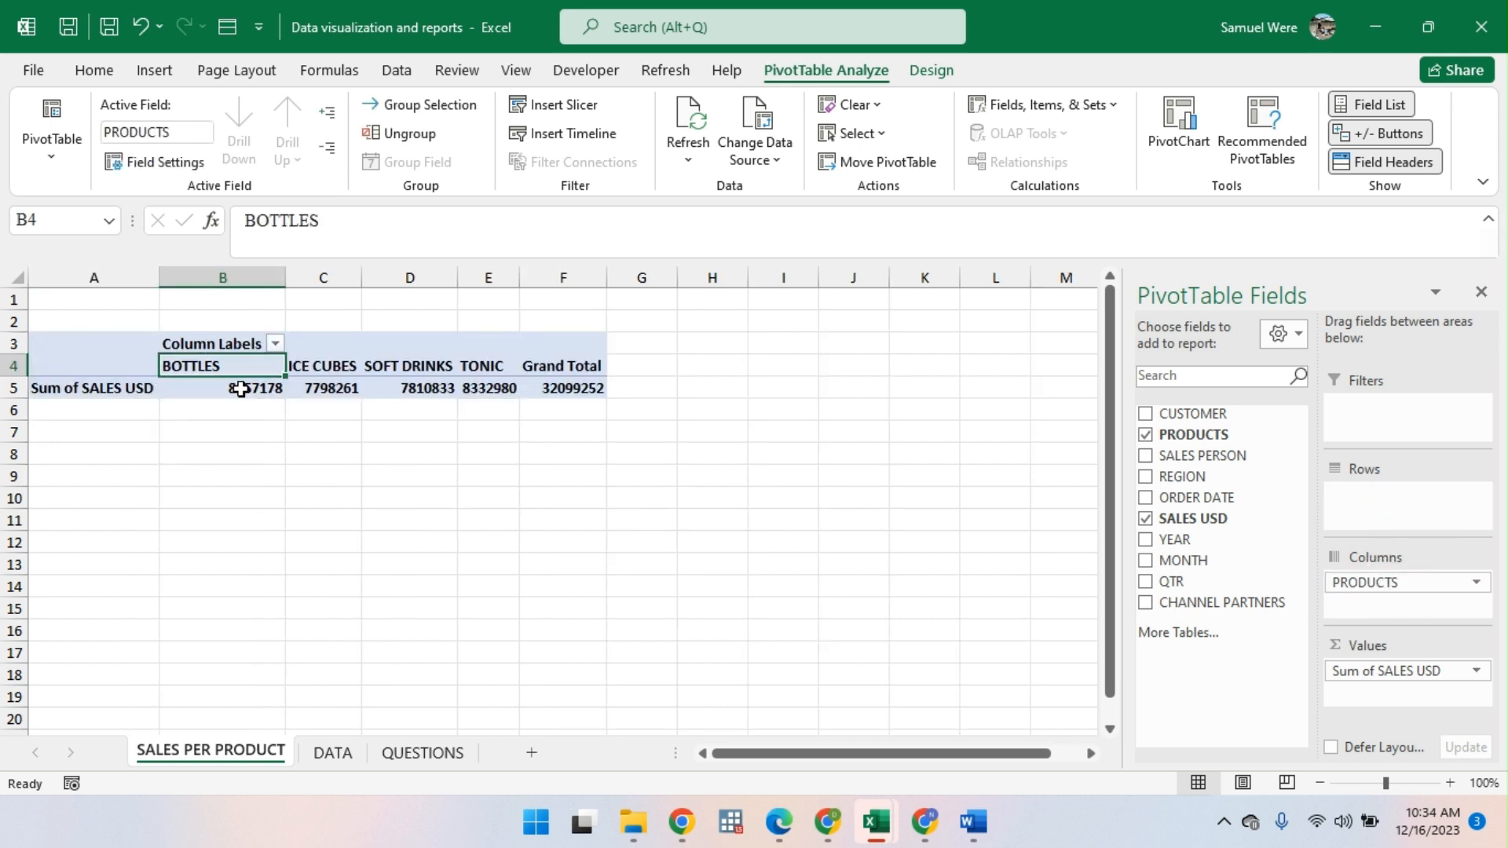
pyautogui.click(235, 388)
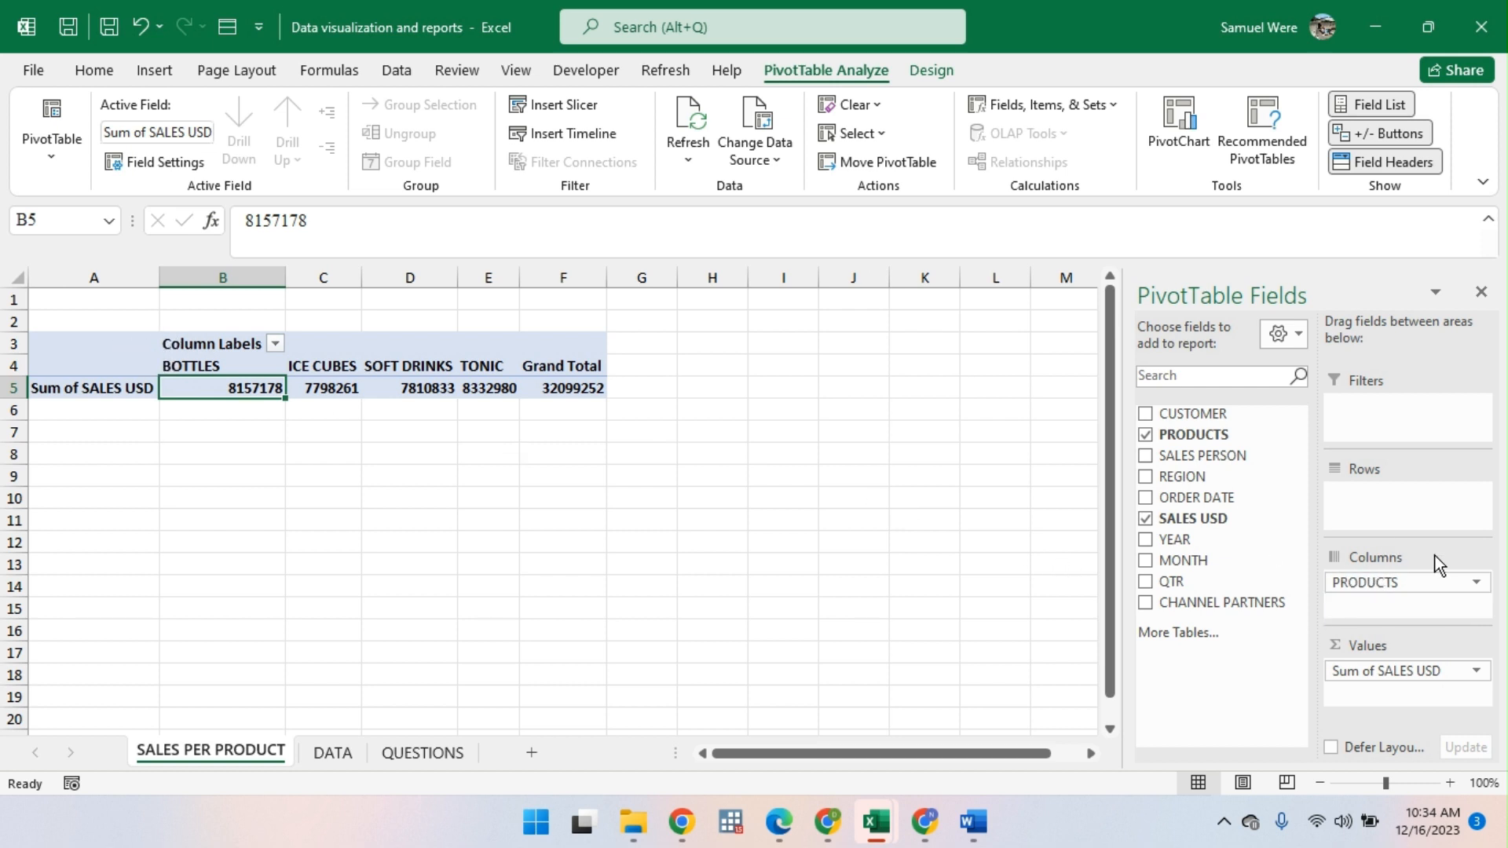
pyautogui.moveTo(1407, 584)
pyautogui.mouseDown()
pyautogui.moveTo(1397, 528)
pyautogui.moveTo(1387, 593)
pyautogui.mouseUp()
pyautogui.moveTo(1416, 591); pyautogui.dragTo(1406, 520)
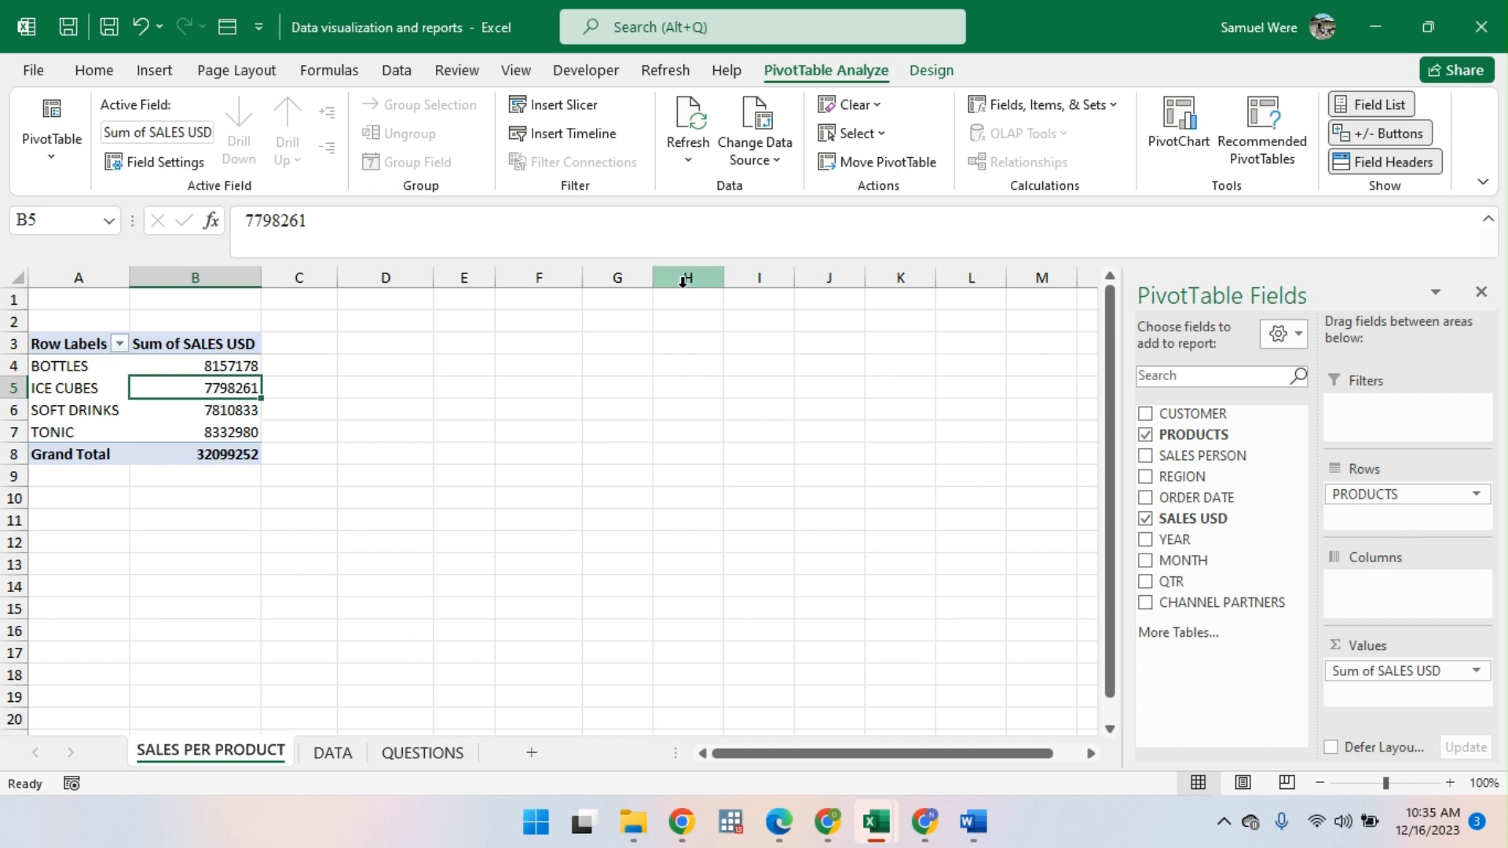
pyautogui.moveTo(204, 363); pyautogui.dragTo(203, 431)
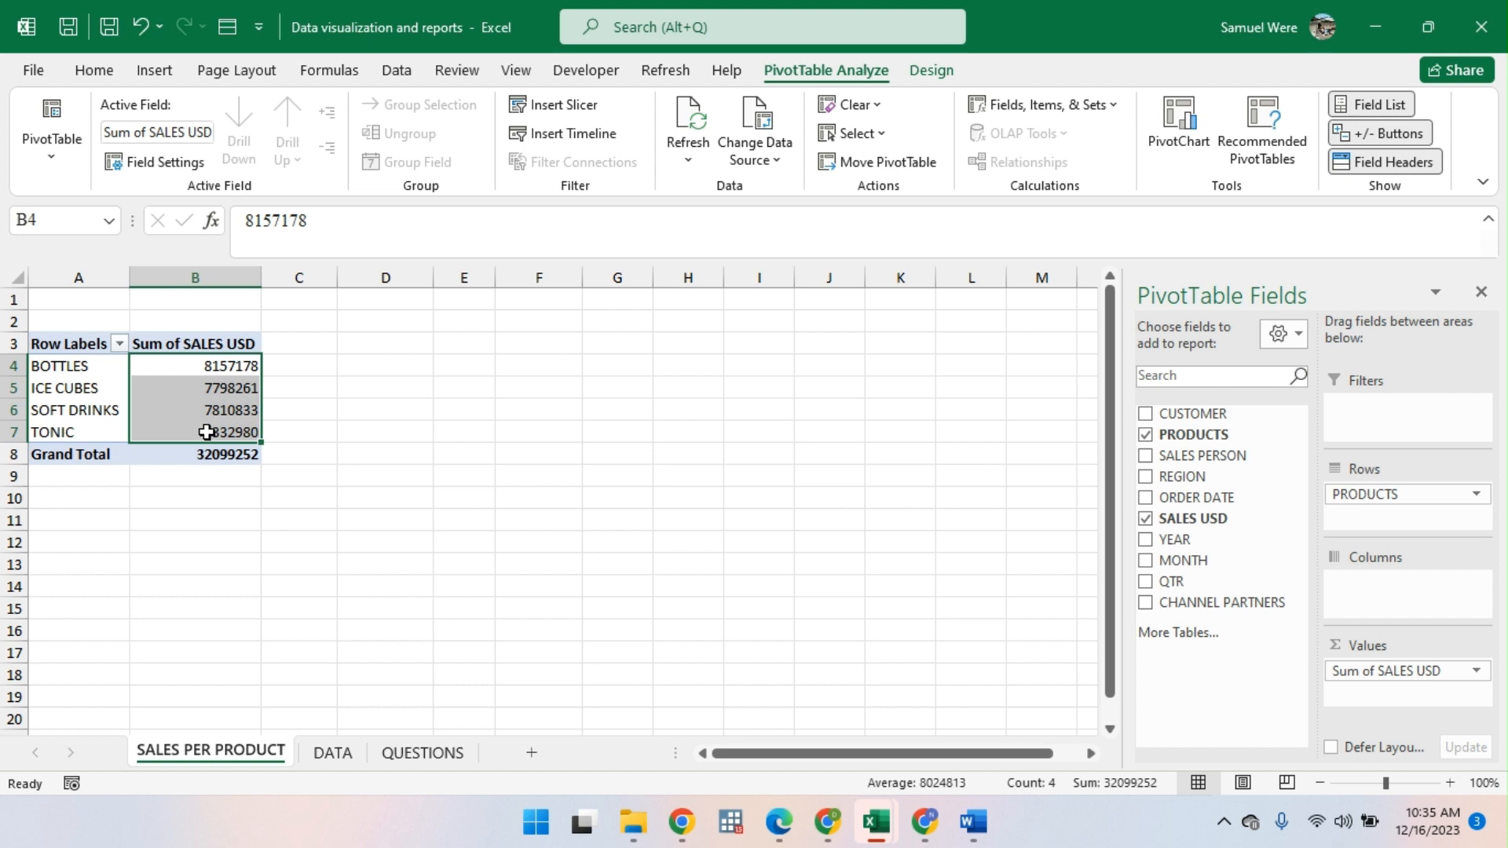
pyautogui.moveTo(1379, 493); pyautogui.dragTo(1364, 581)
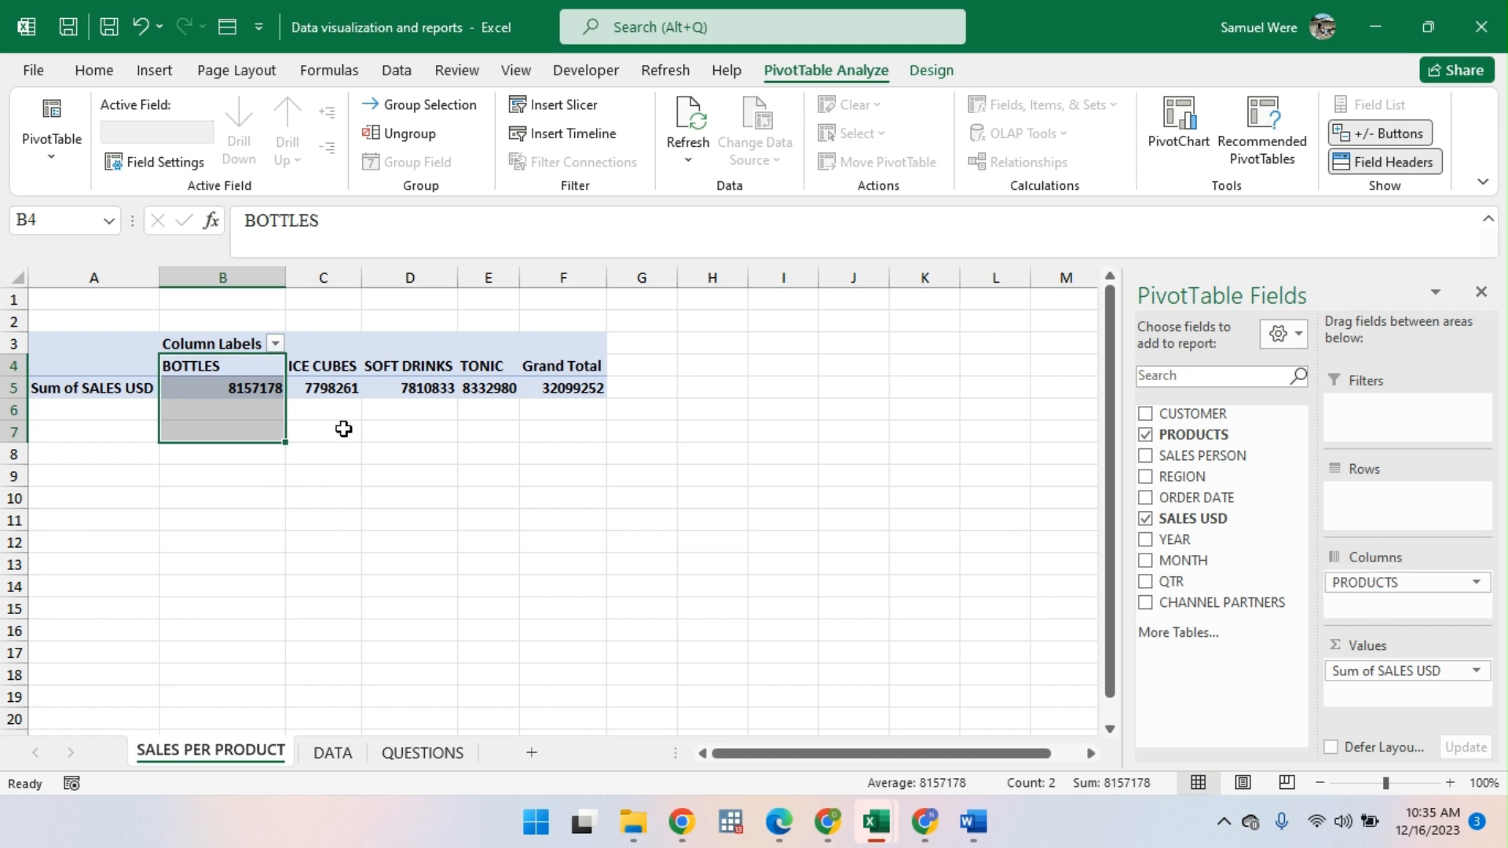
pyautogui.click(335, 392)
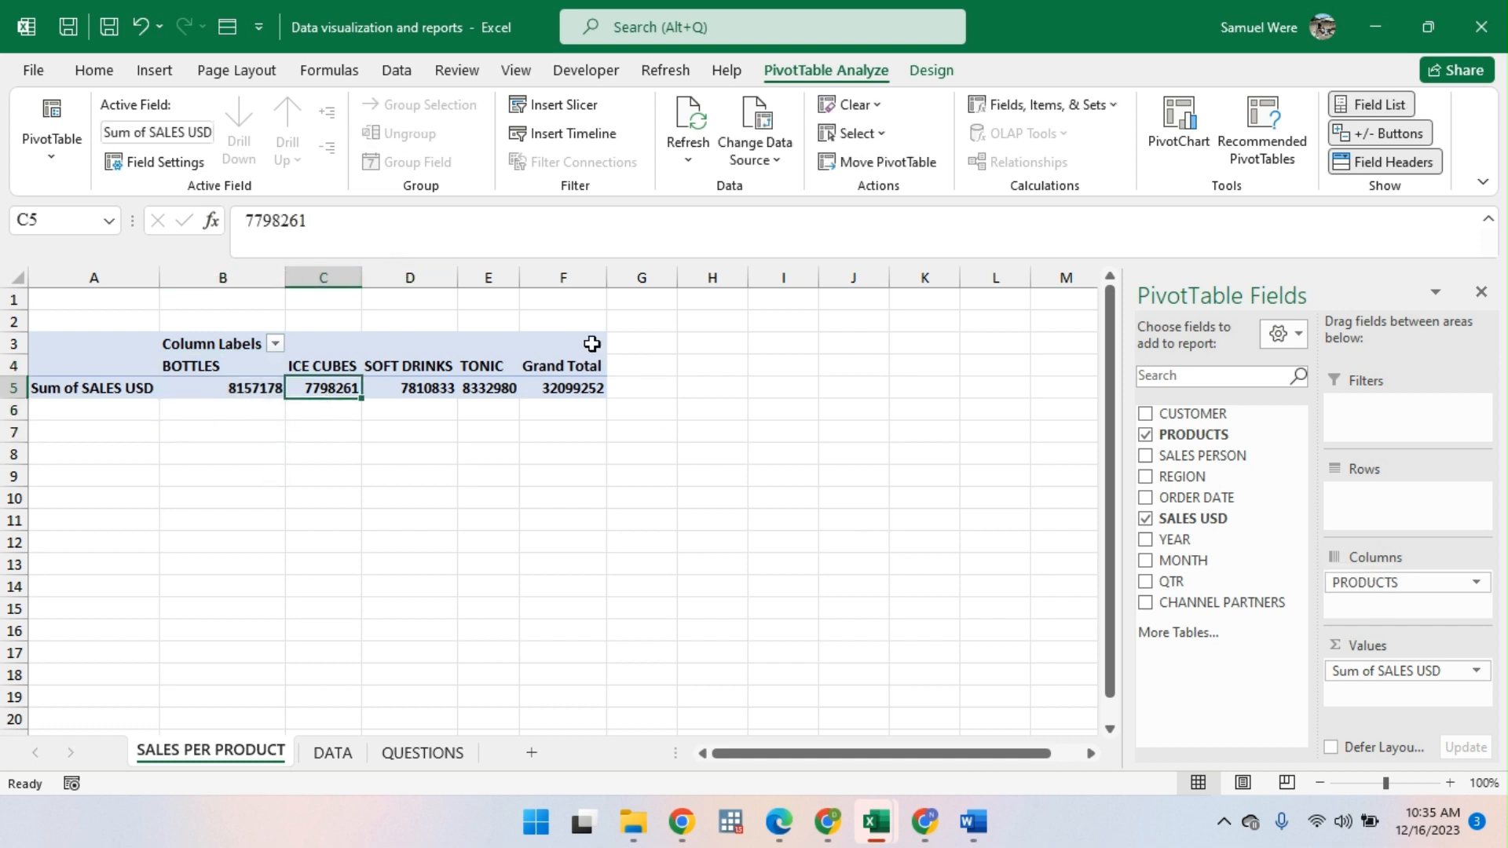
pyautogui.moveTo(1430, 583); pyautogui.dragTo(1413, 524)
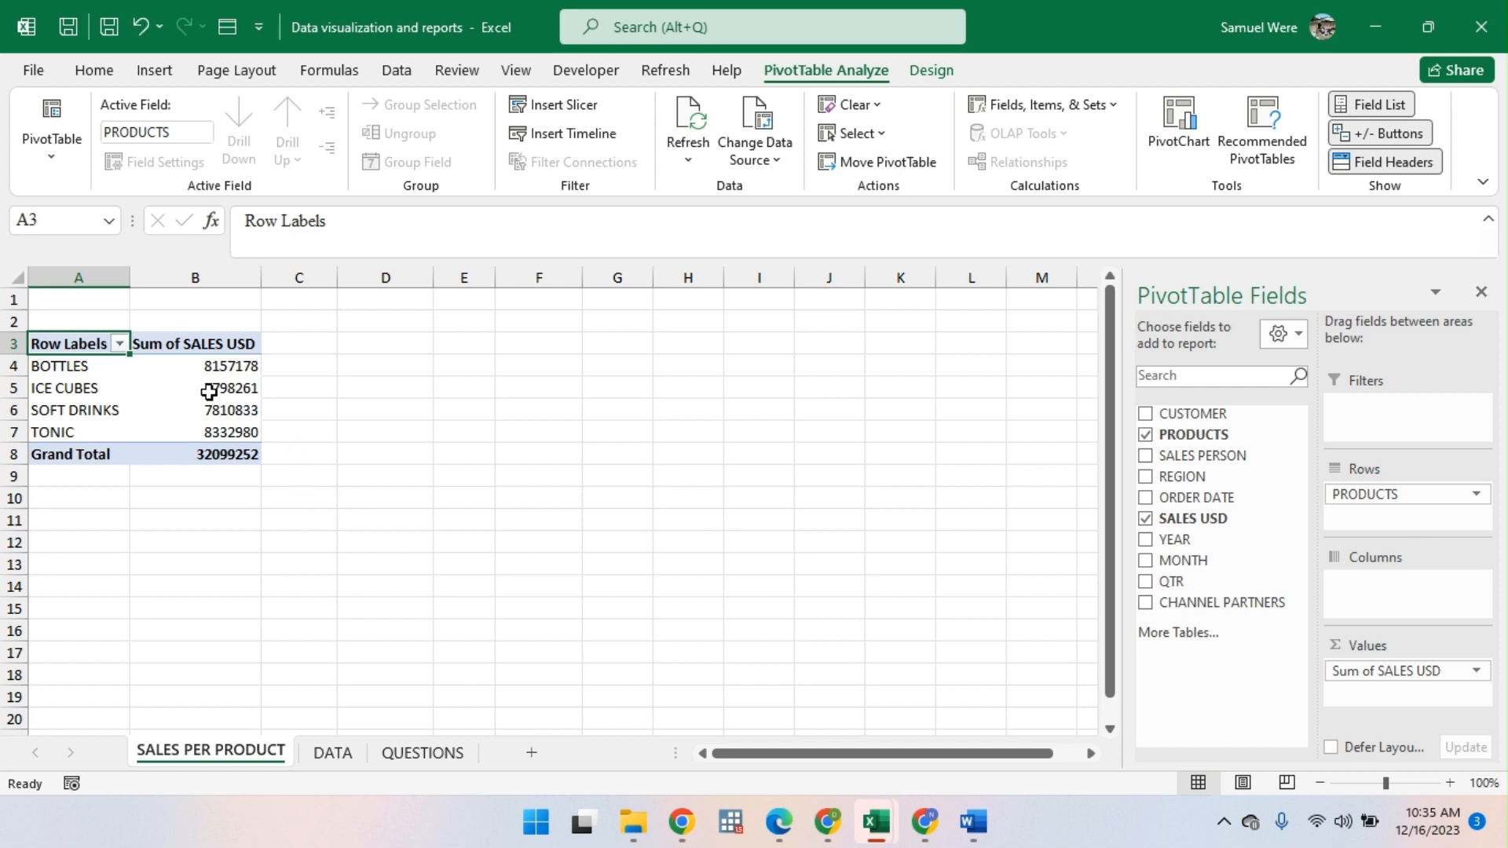
# Step: Try the comma number style on the sales sums and grand total in B4:B8, and undo it
pyautogui.moveTo(193, 361); pyautogui.dragTo(182, 444)
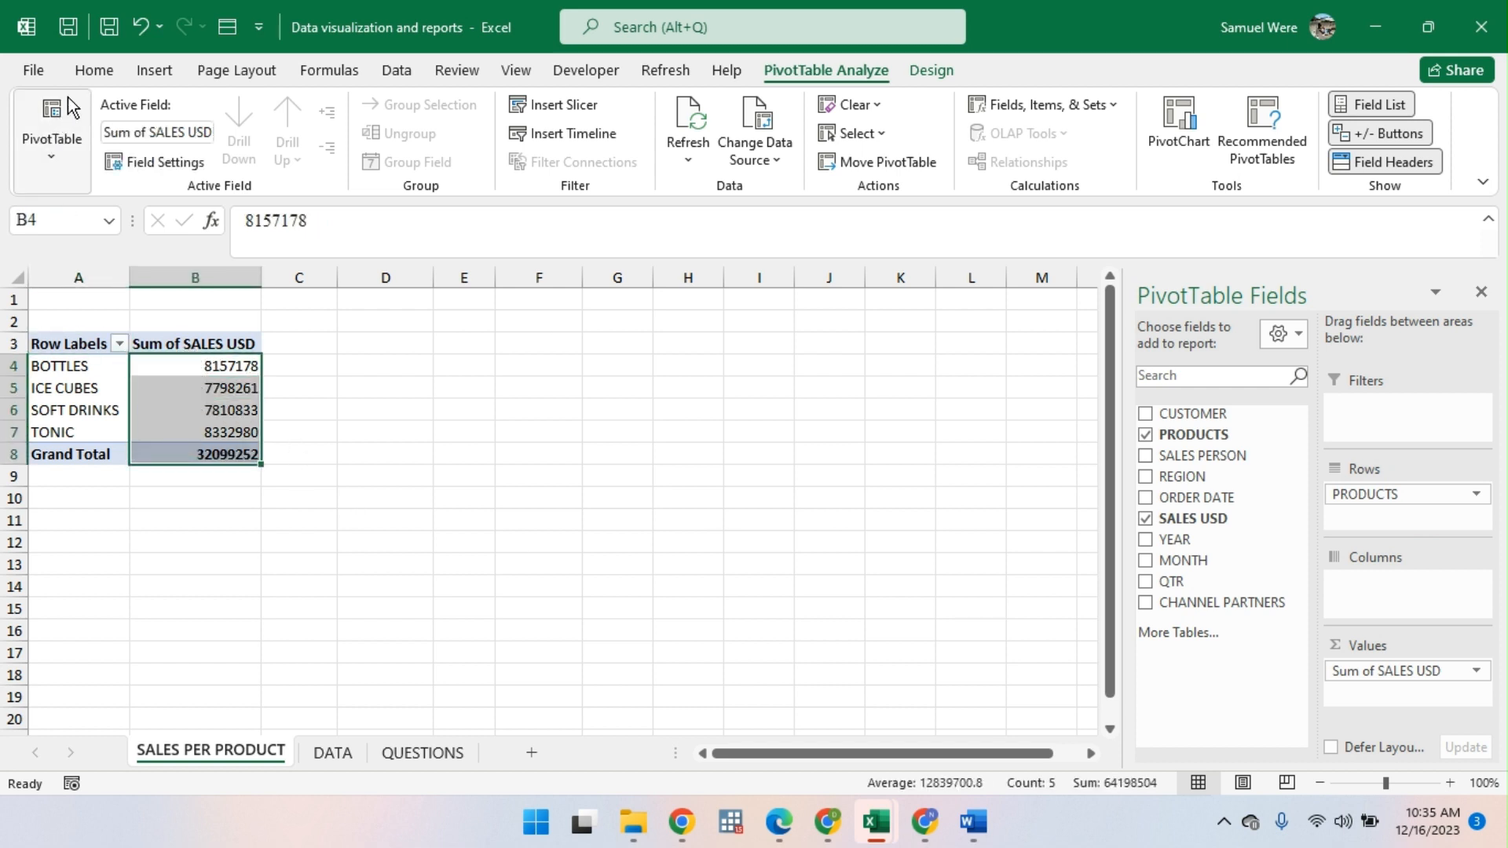
pyautogui.click(101, 83)
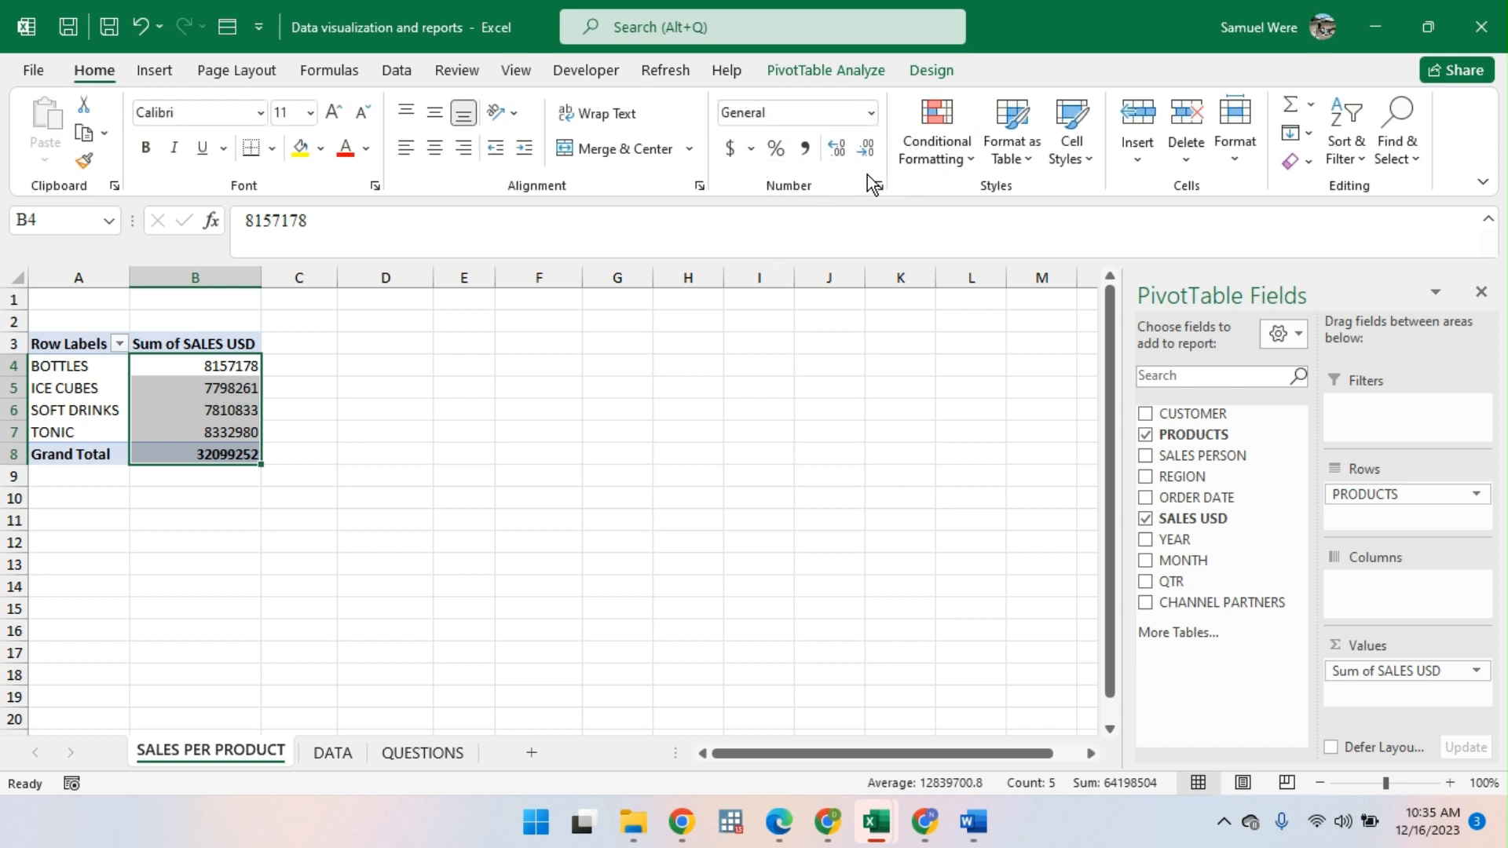
pyautogui.click(805, 148)
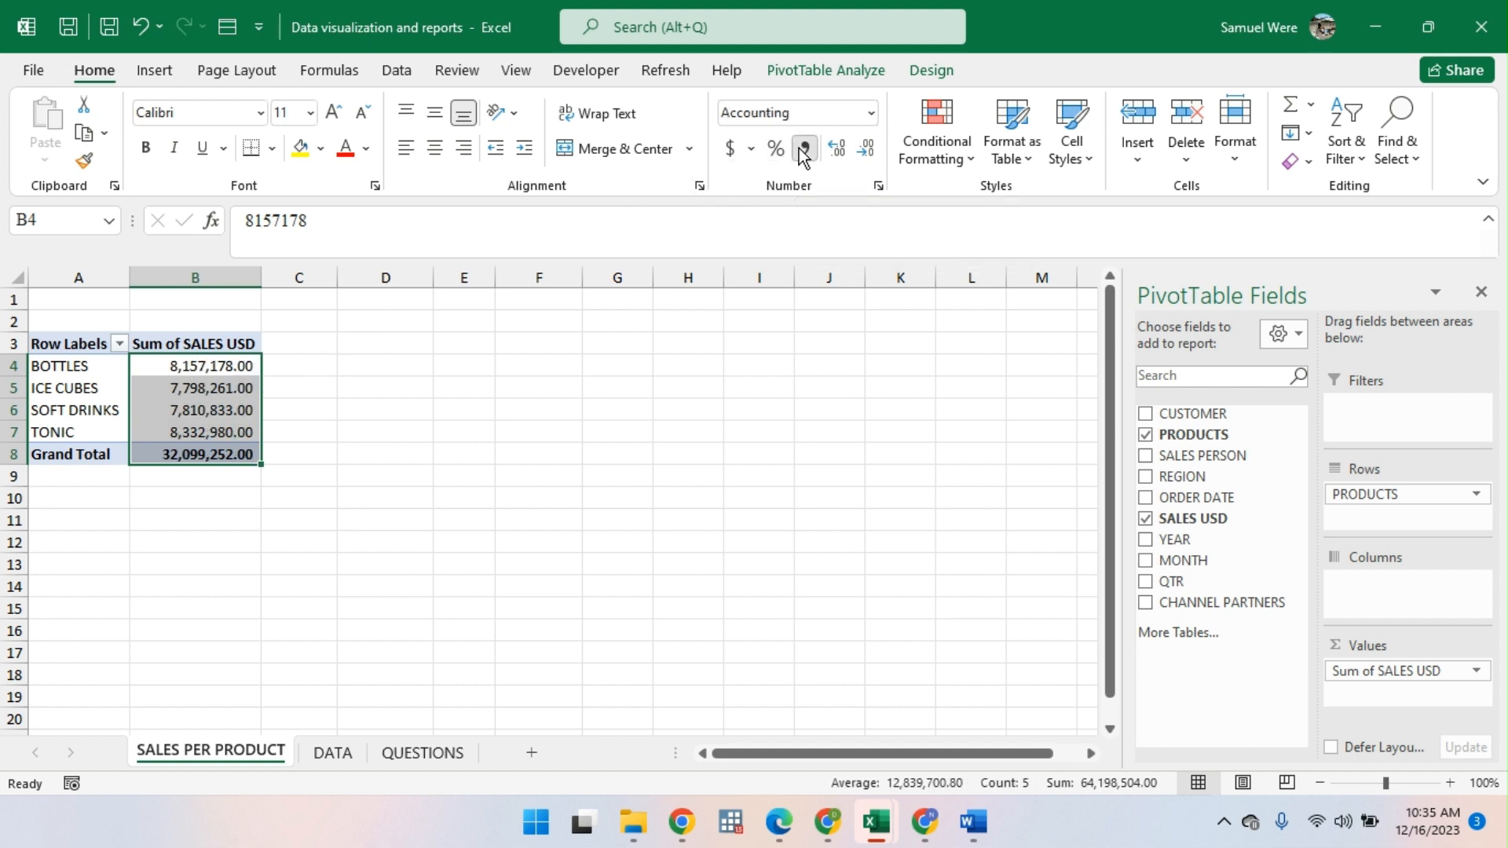
pyautogui.hotkey('ctrl', 'z')
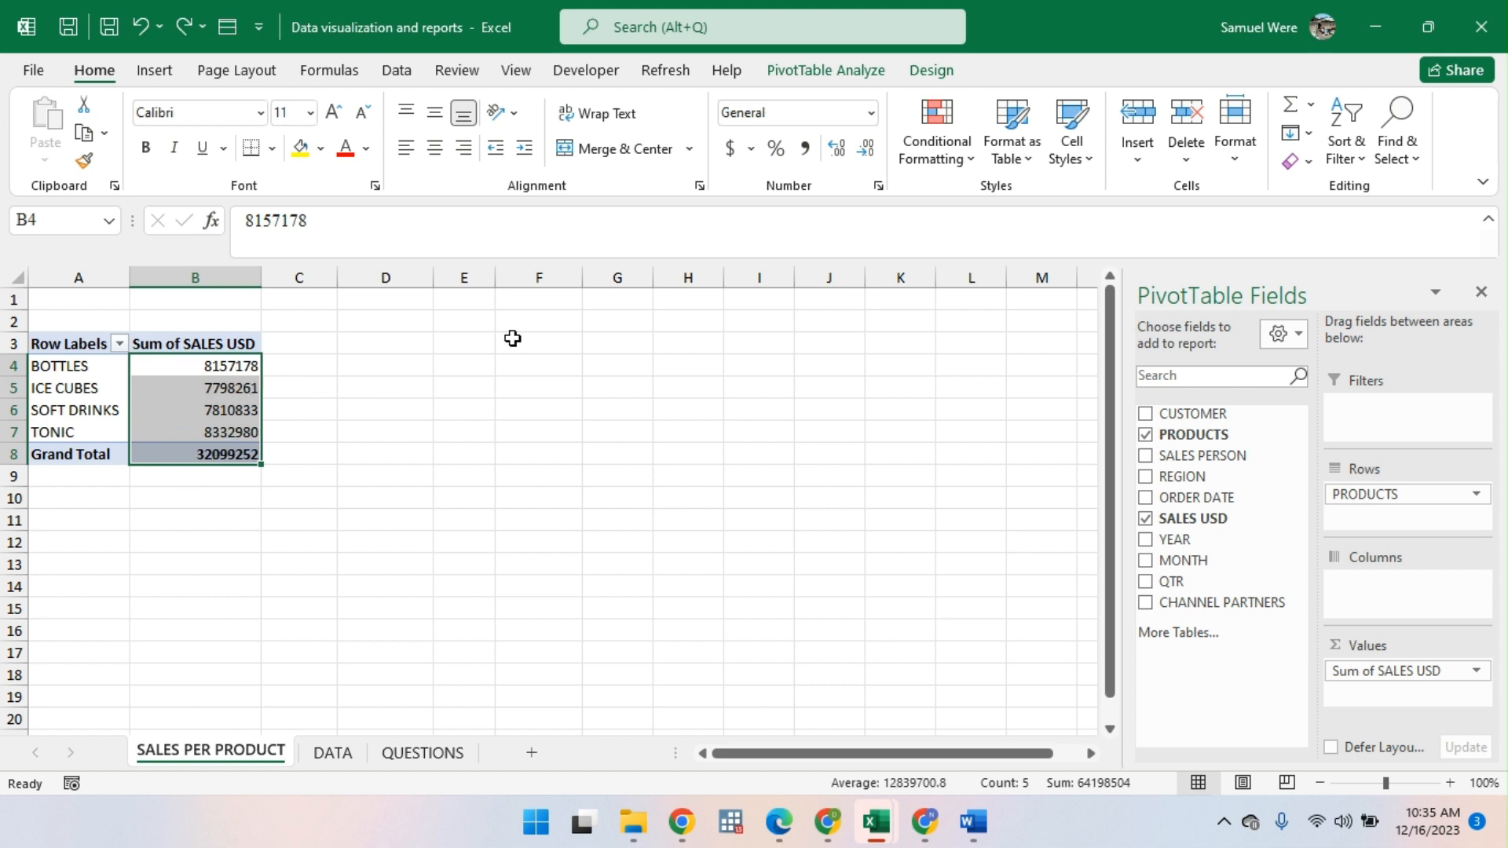
# Step: Apply the comma number style without decimals to the sales sums and grand total in B4:B8
pyautogui.click(804, 147)
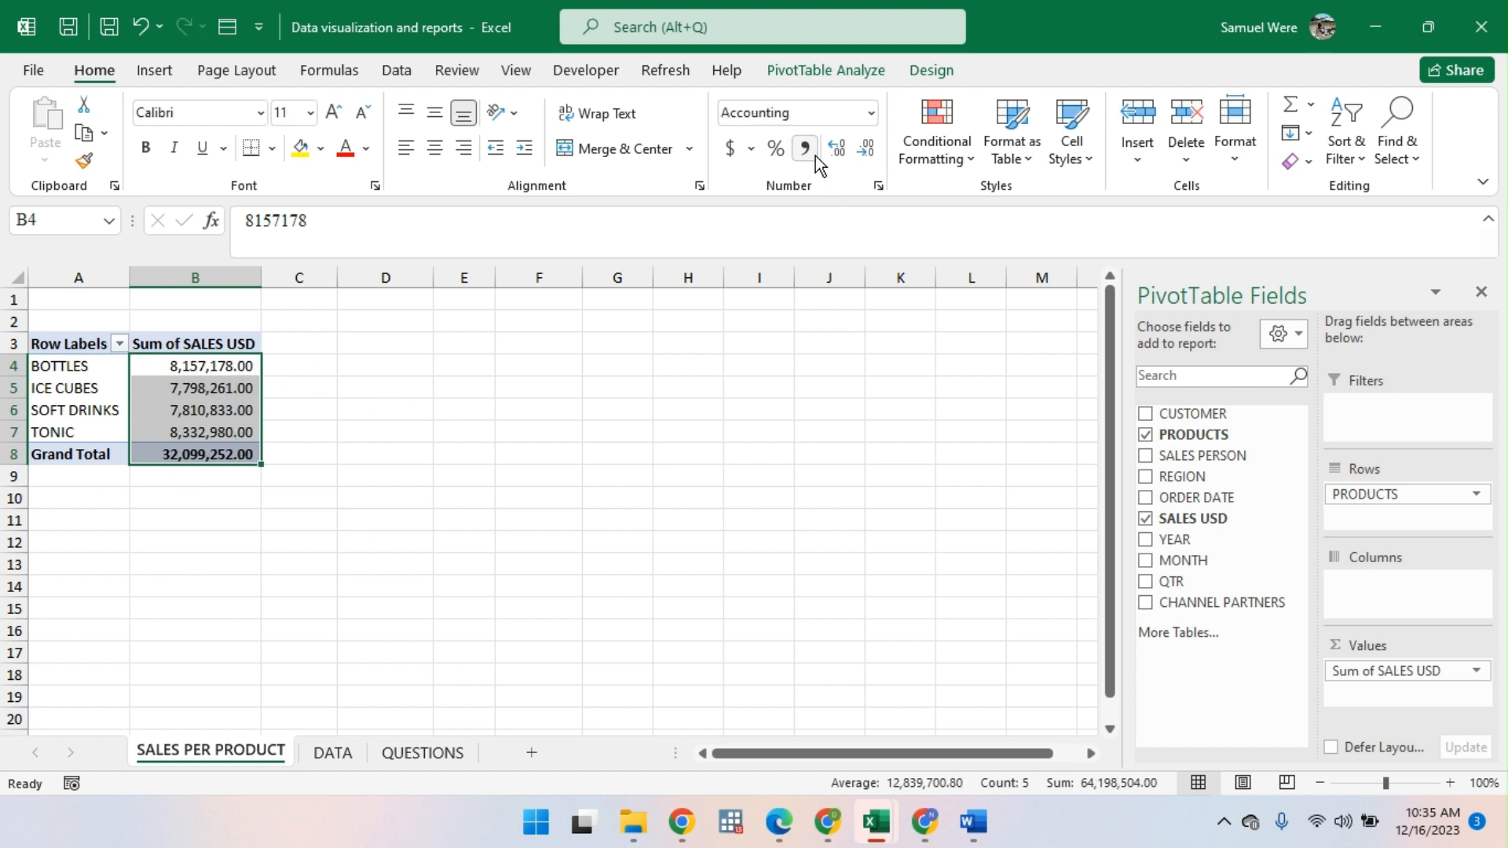
pyautogui.click(865, 159)
pyautogui.click(865, 159)
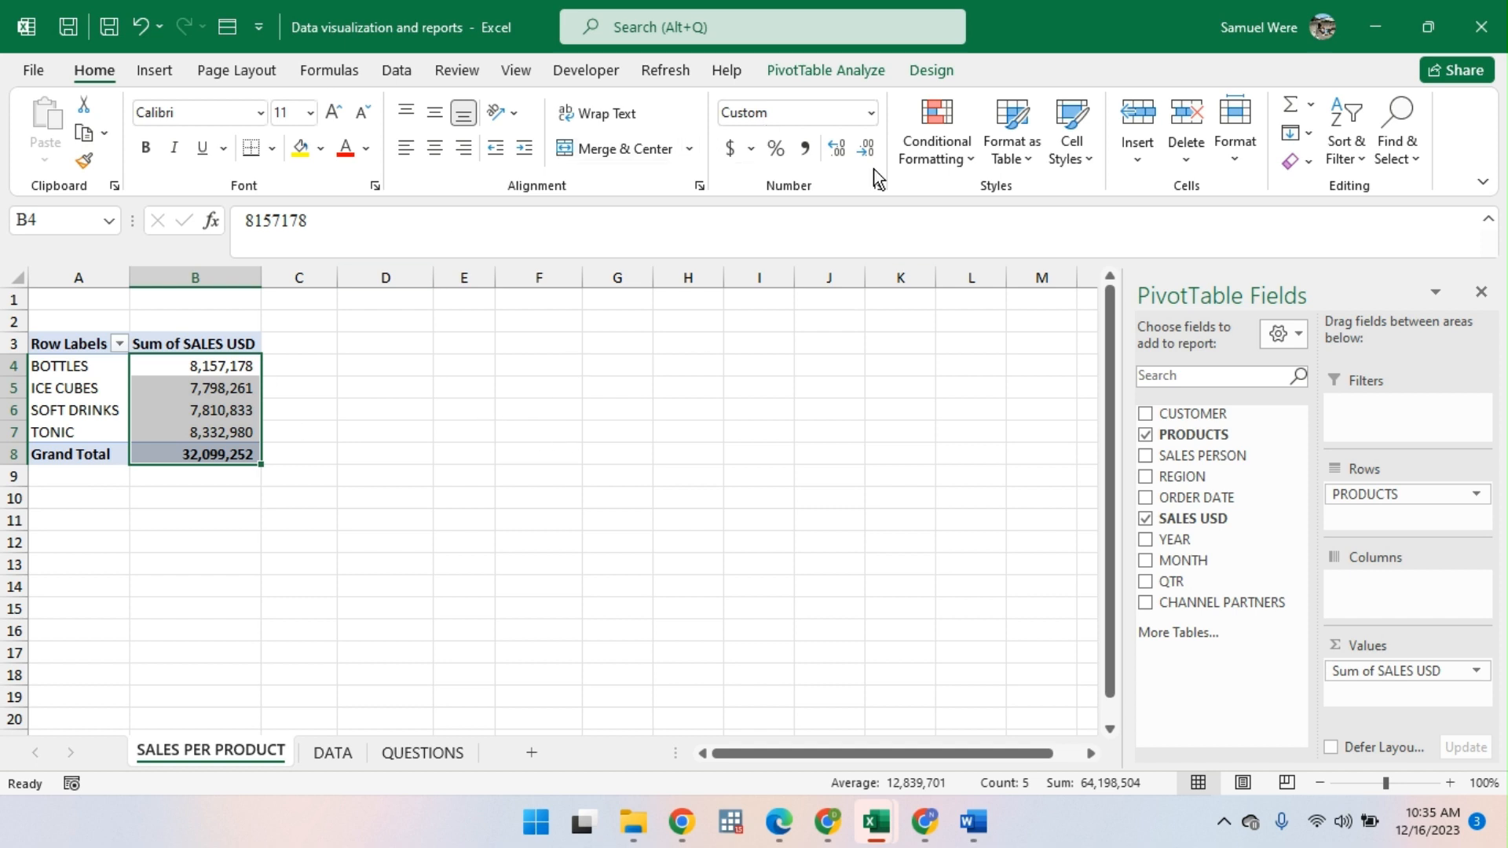
# Step: Sort the products in the pivot table by their sales sums from largest to smallest
pyautogui.click(197, 388)
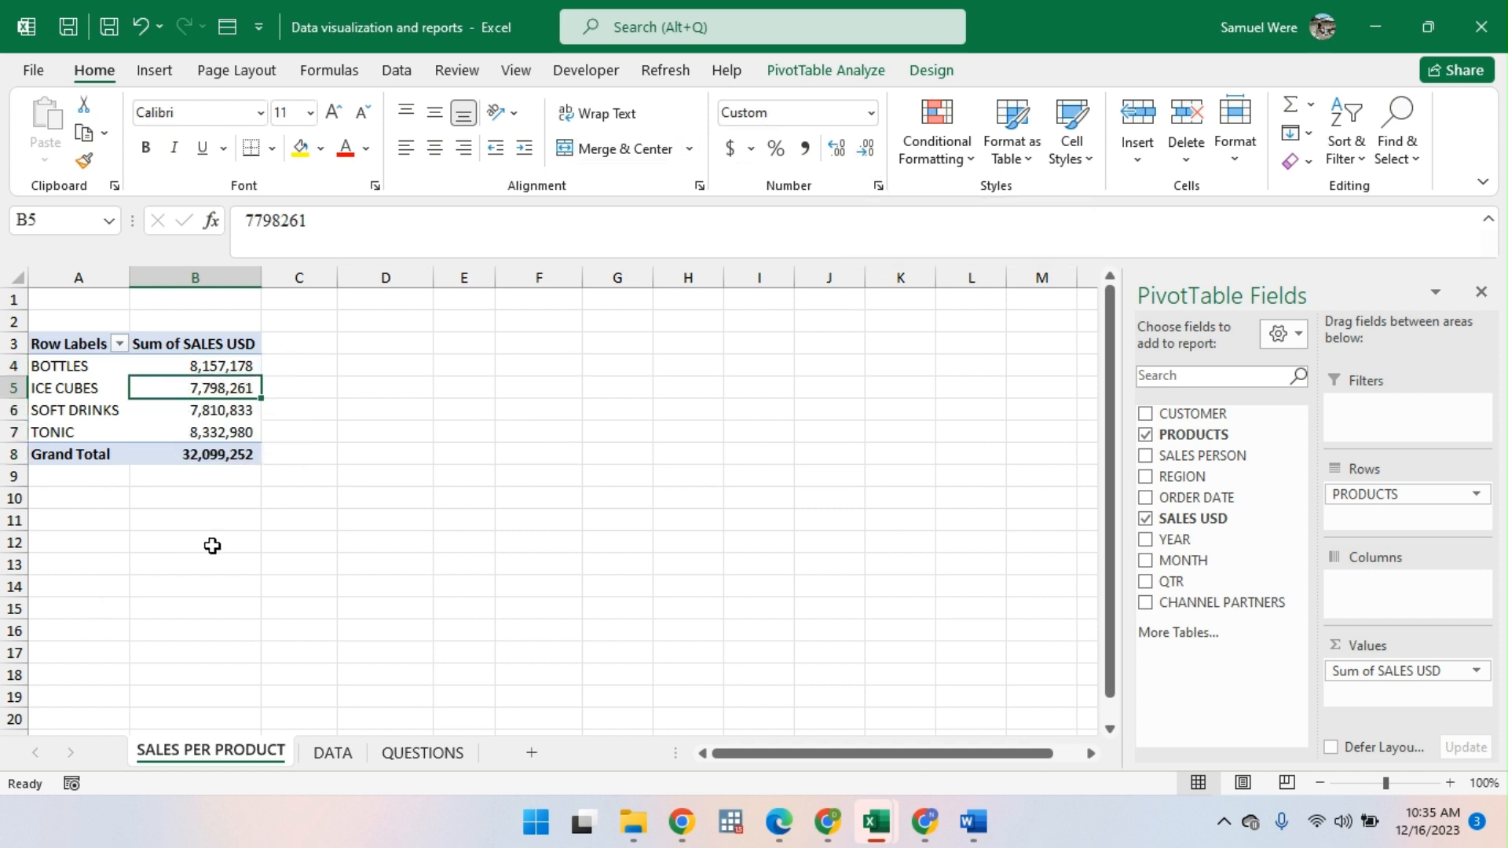
pyautogui.rightClick(211, 370)
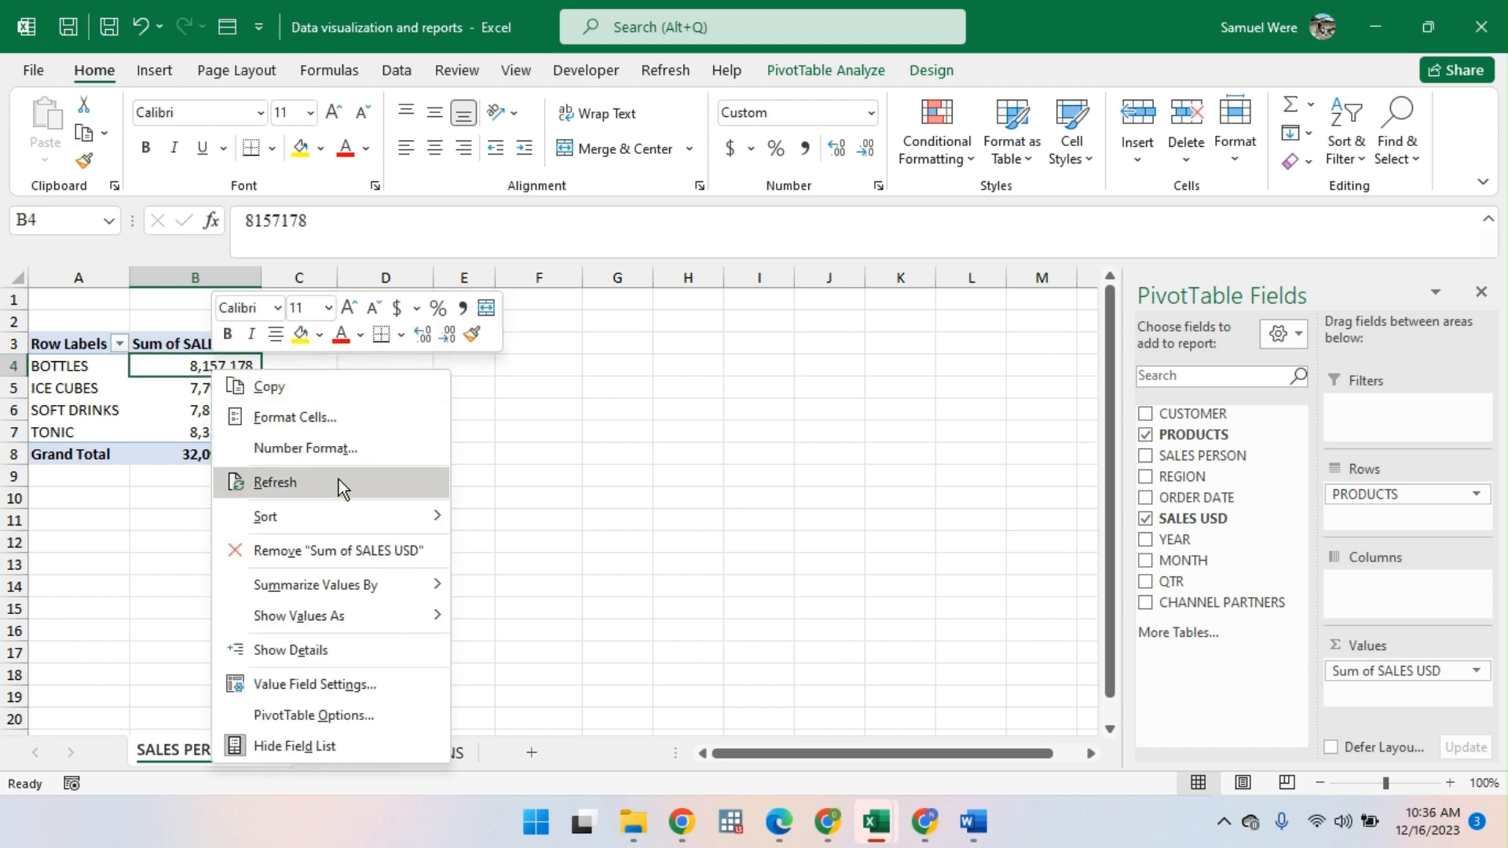
pyautogui.moveTo(397, 511)
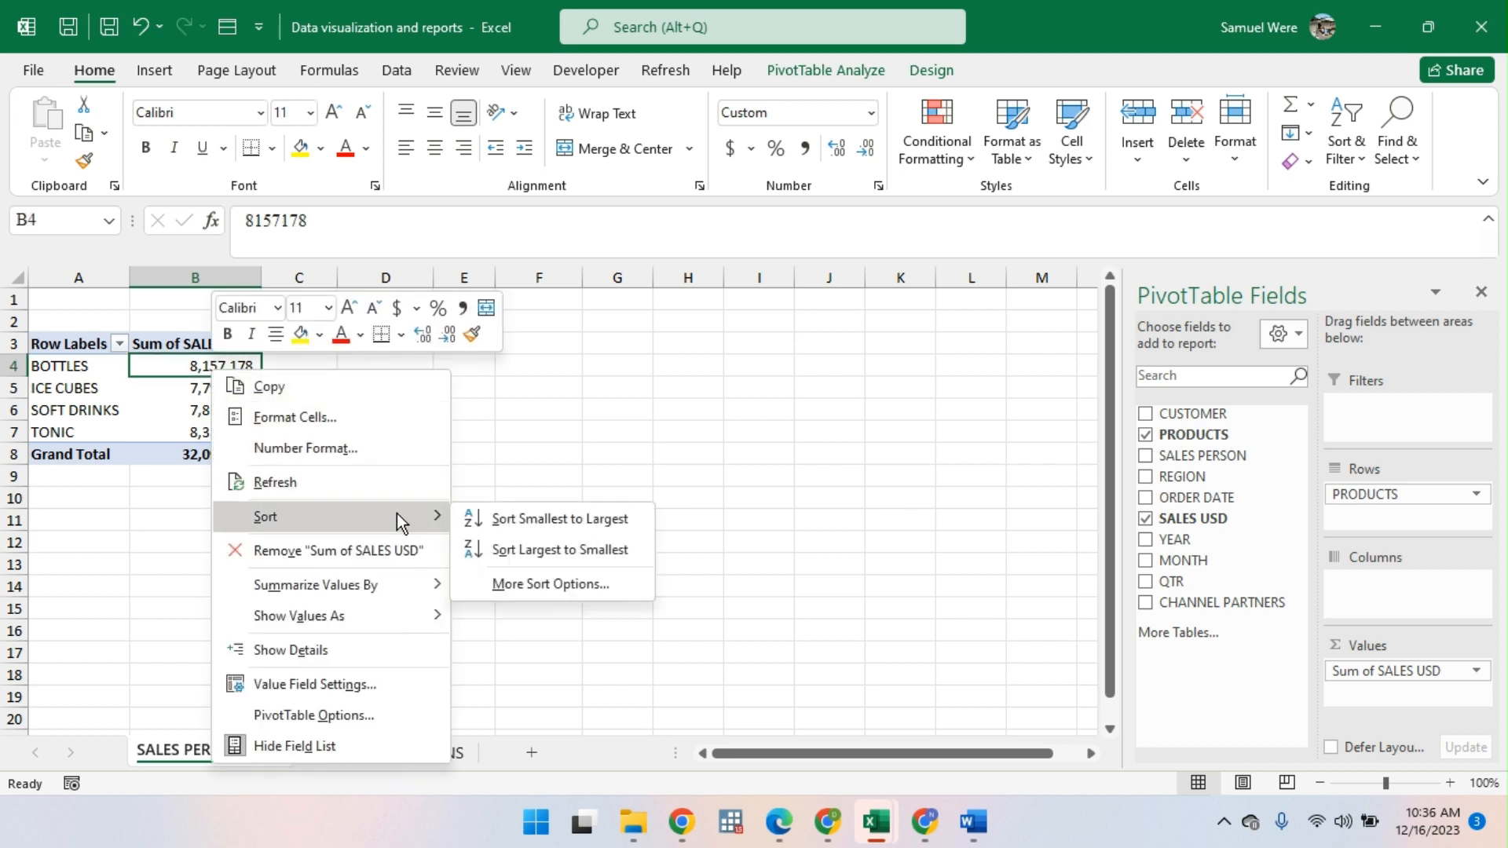
pyautogui.click(540, 548)
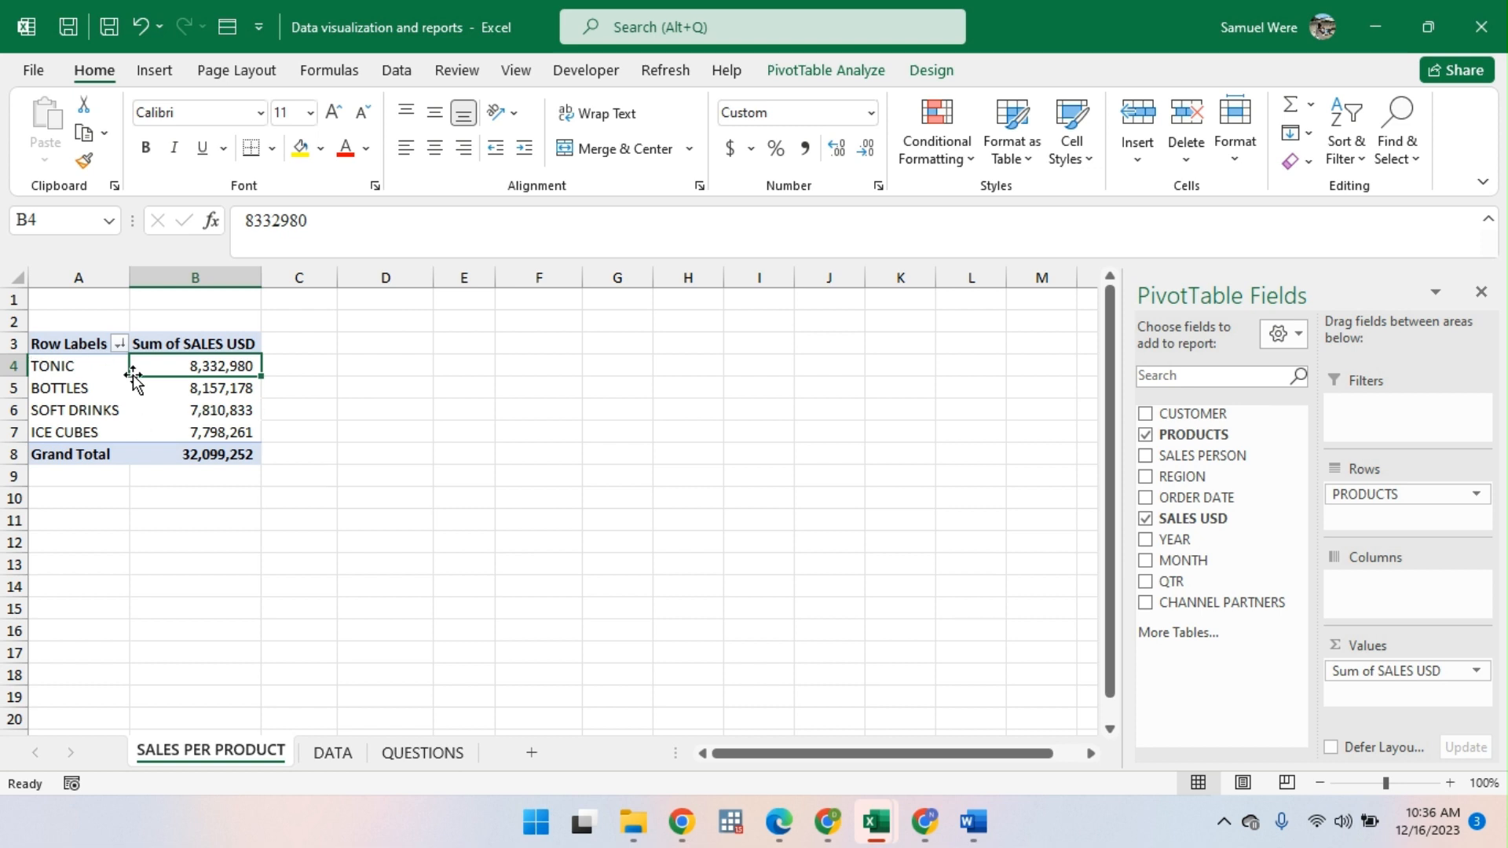
pyautogui.moveTo(190, 388)
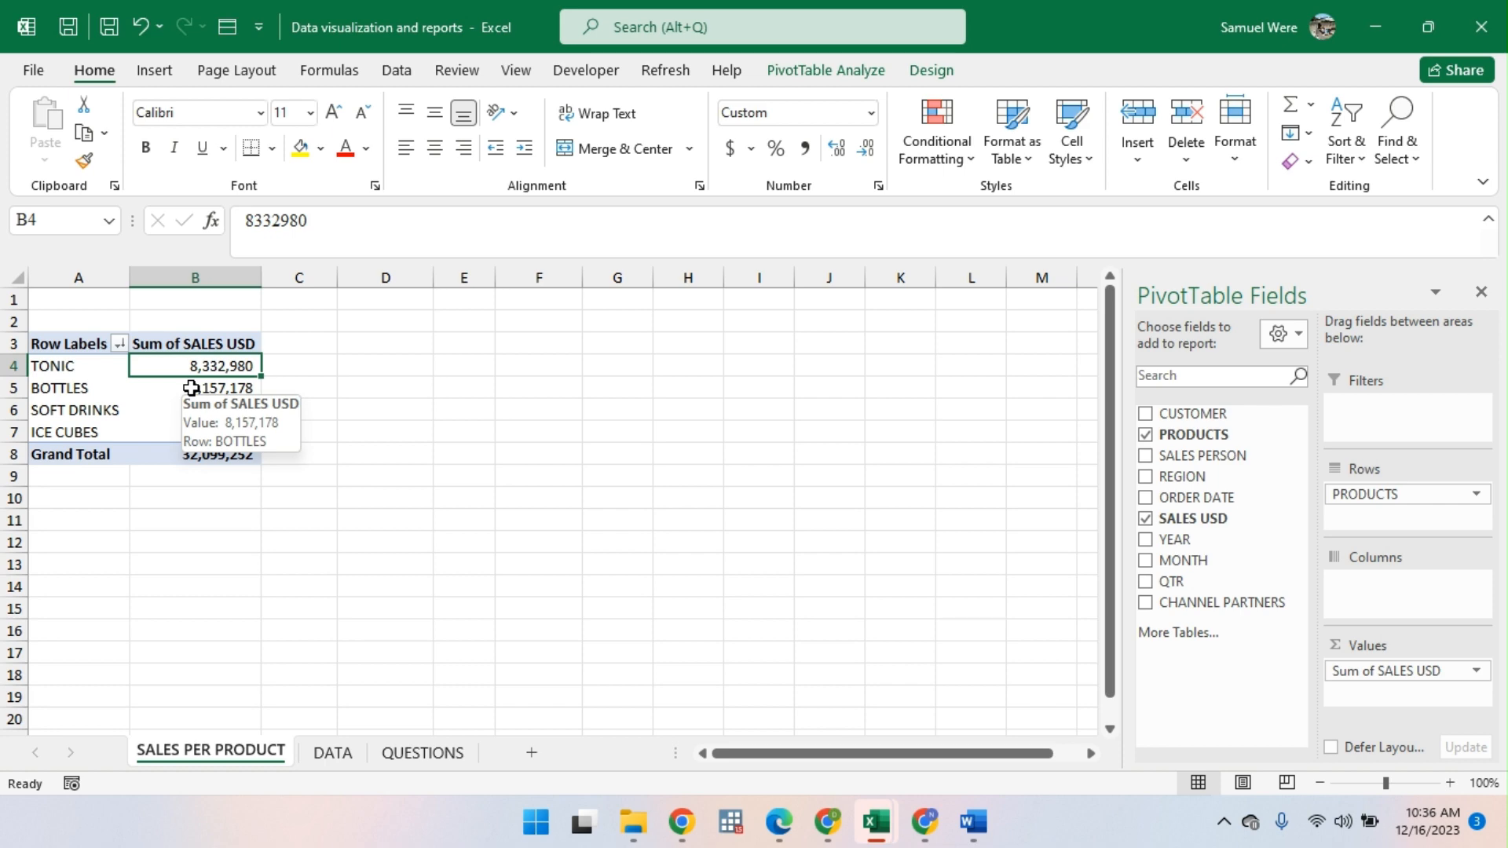
# Step: Check the participants in the Google Meet call and return to the Excel workbook
pyautogui.click(827, 821)
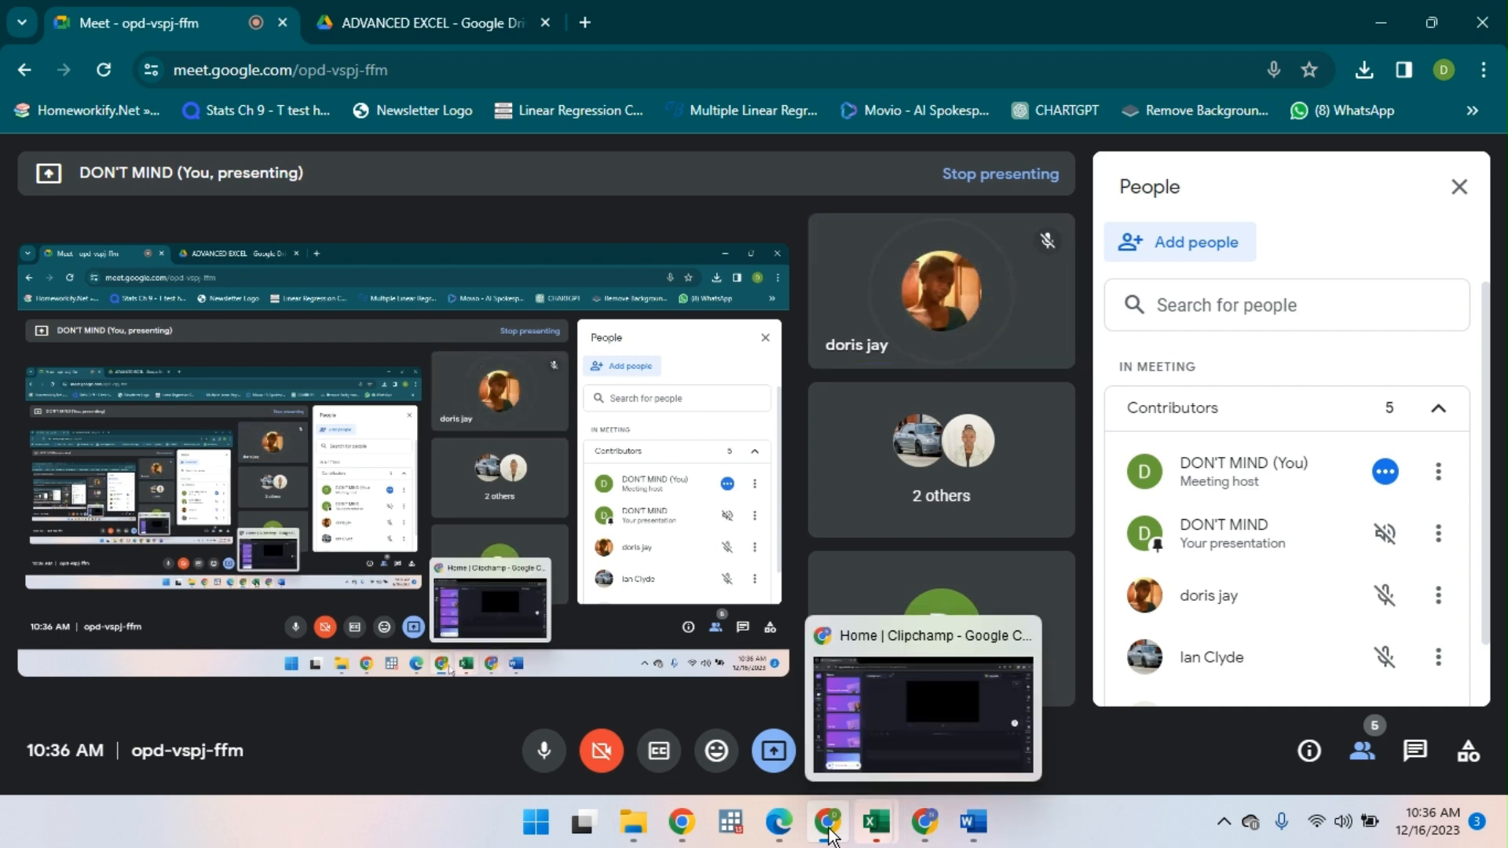
pyautogui.moveTo(875, 822)
pyautogui.click(998, 730)
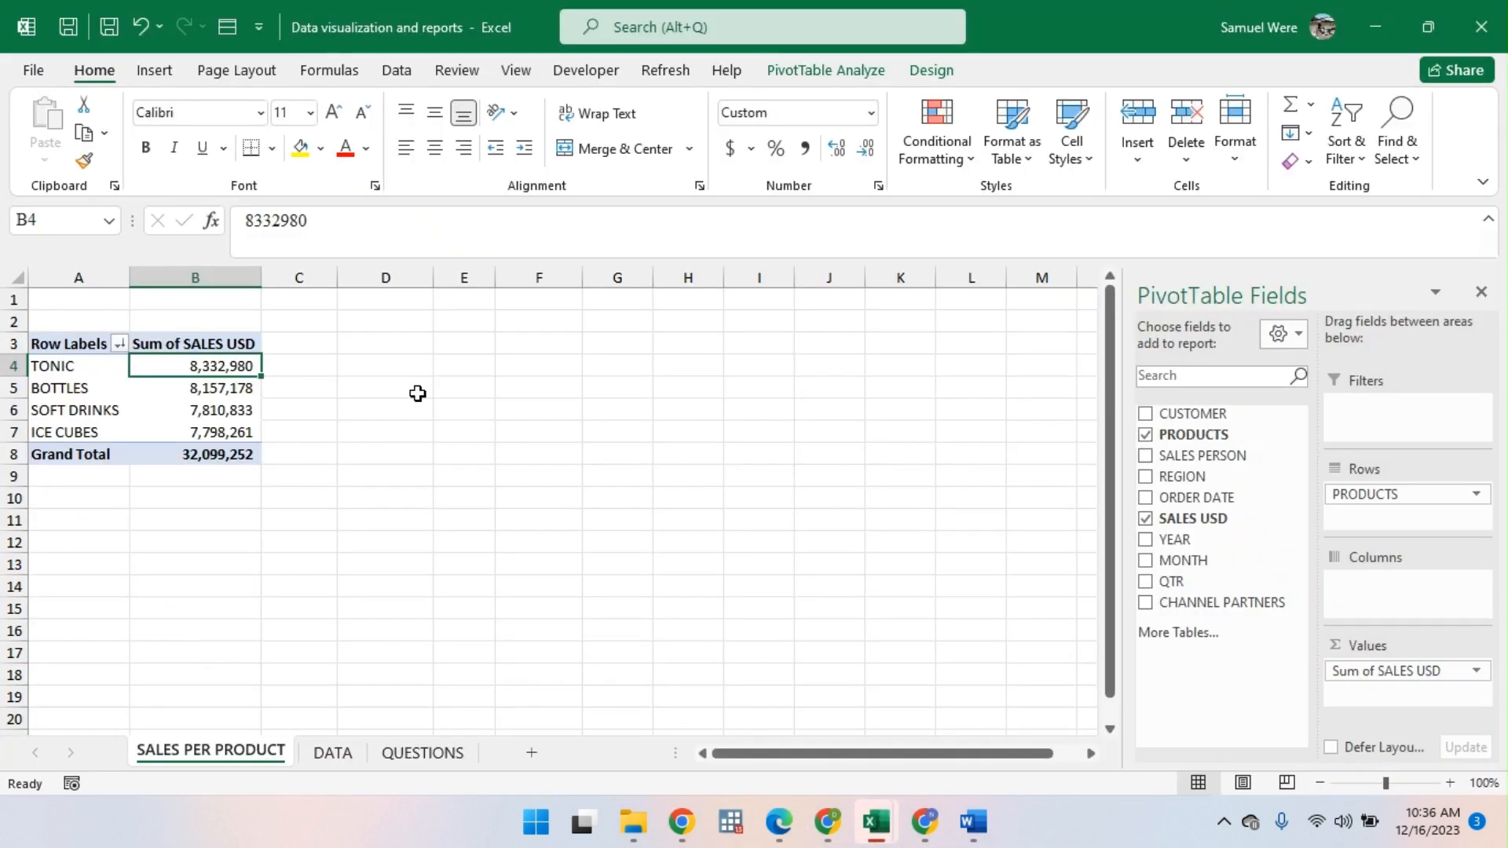
# Step: Undo the descending sort and the number formatting of the sales sums
pyautogui.hotkey('ctrl', 'z')
pyautogui.hotkey('ctrl', 'z')
pyautogui.hotkey('ctrl', 'z')
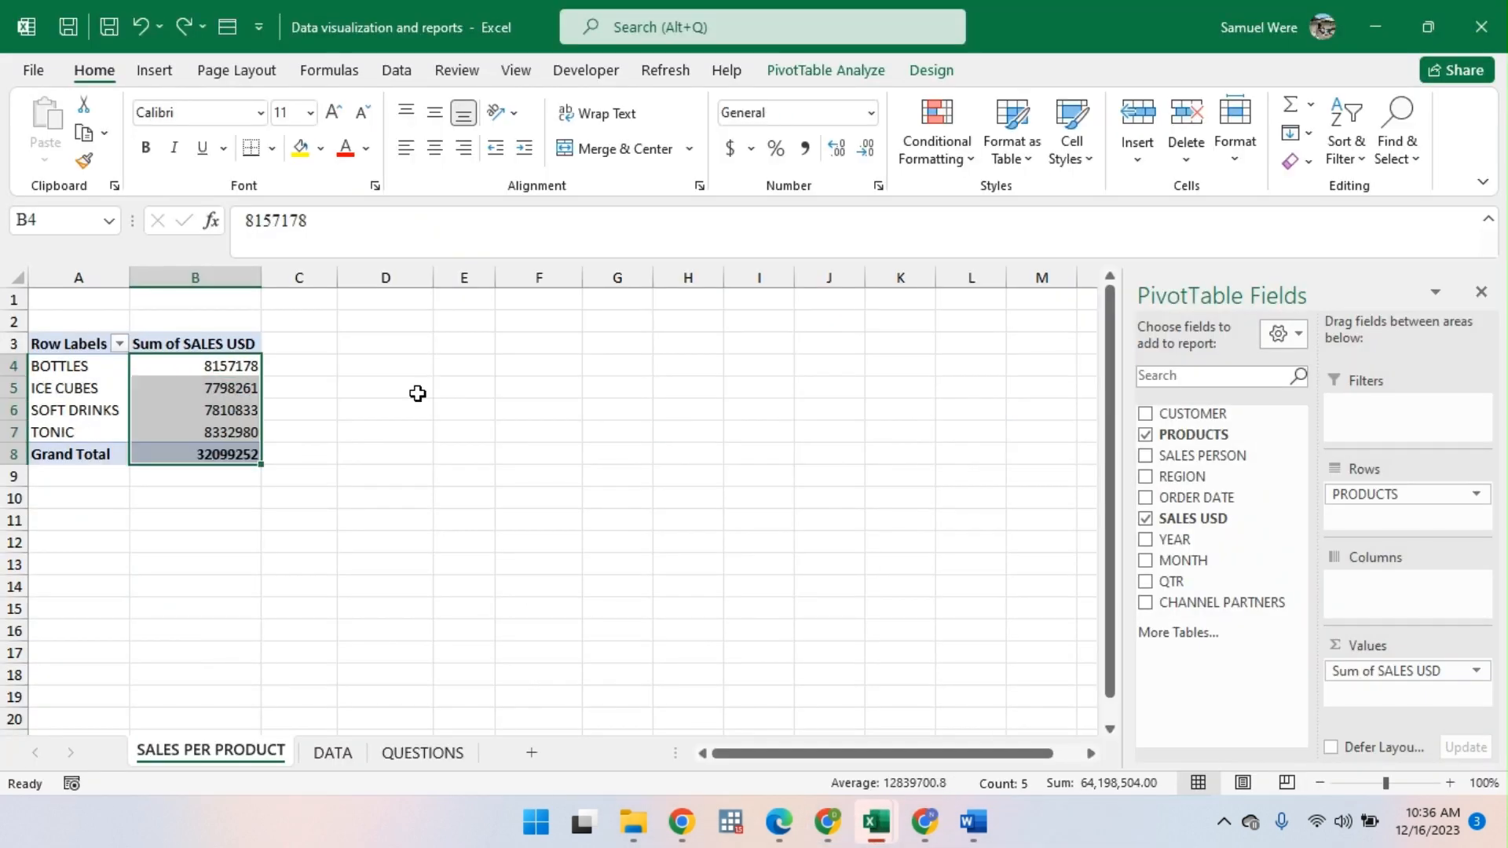
# Step: Format the sales sums and grand total in B4:B8 with the comma number style and no decimals
pyautogui.click(397, 476)
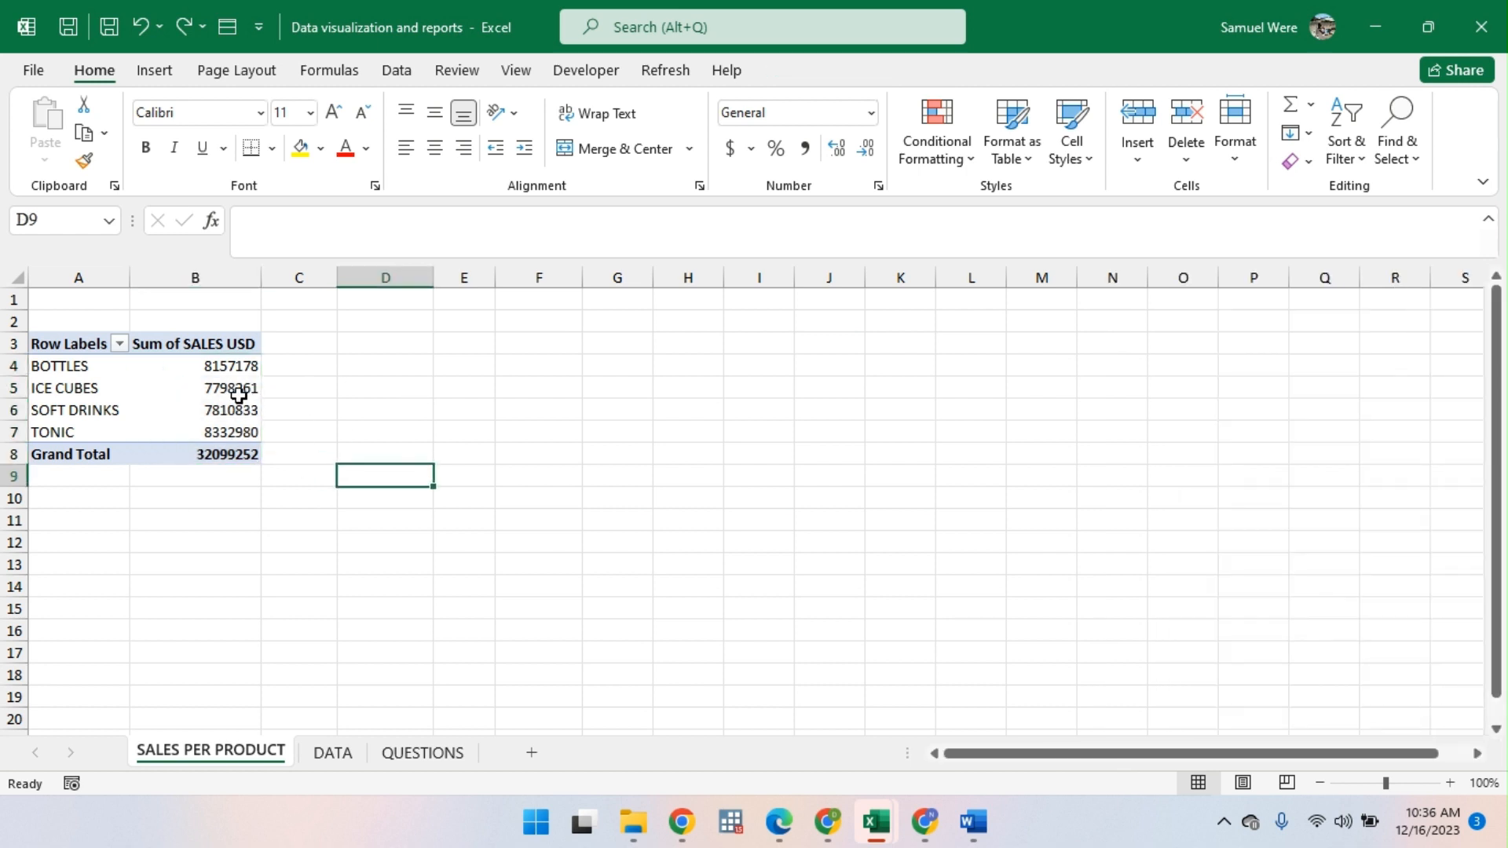
pyautogui.moveTo(198, 355); pyautogui.dragTo(212, 454)
pyautogui.click(177, 339)
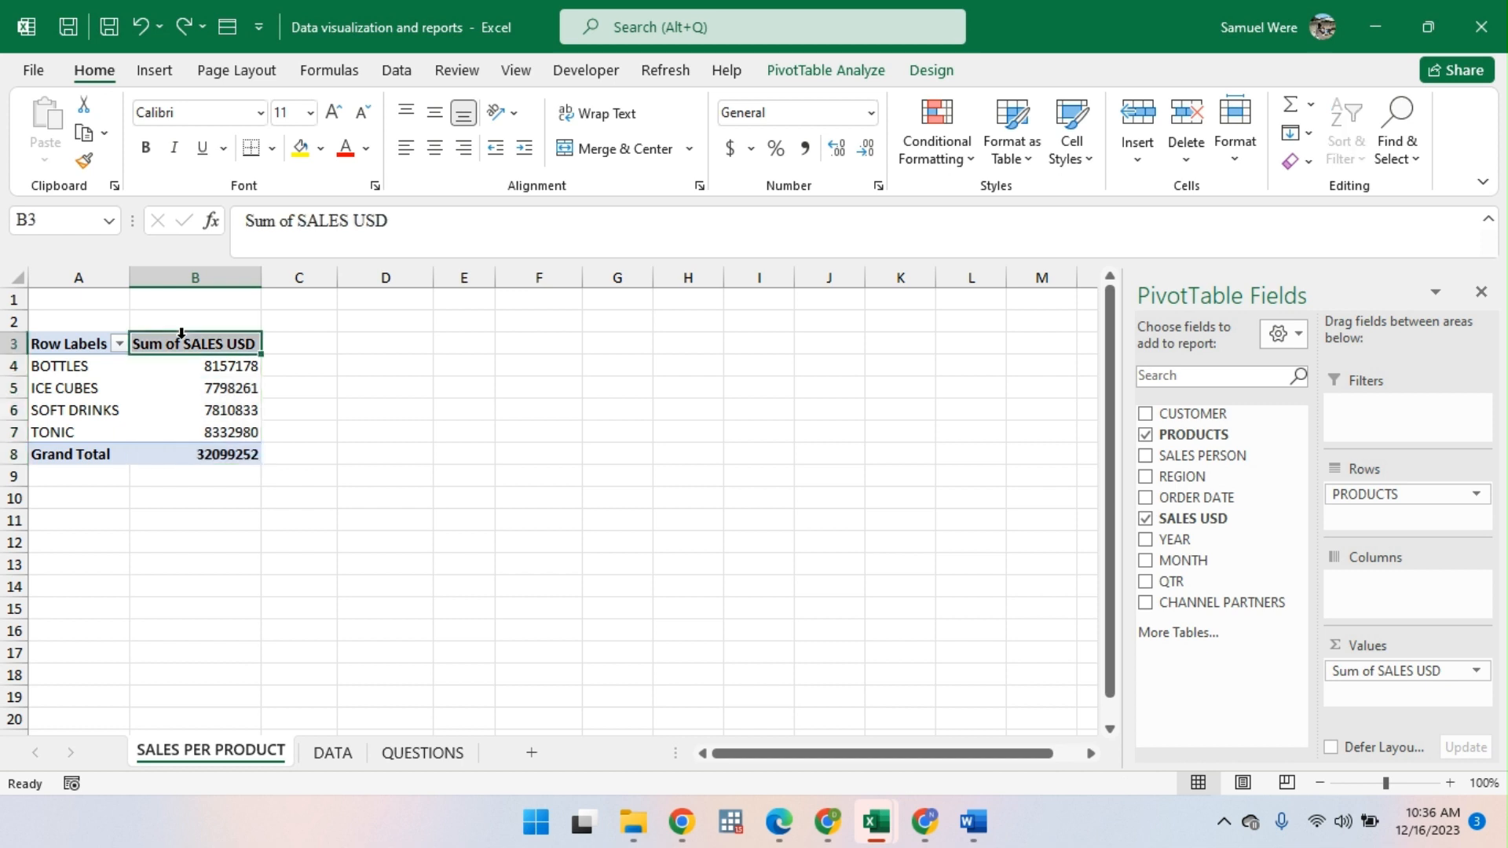
pyautogui.click(215, 366)
pyautogui.moveTo(215, 367); pyautogui.dragTo(223, 446)
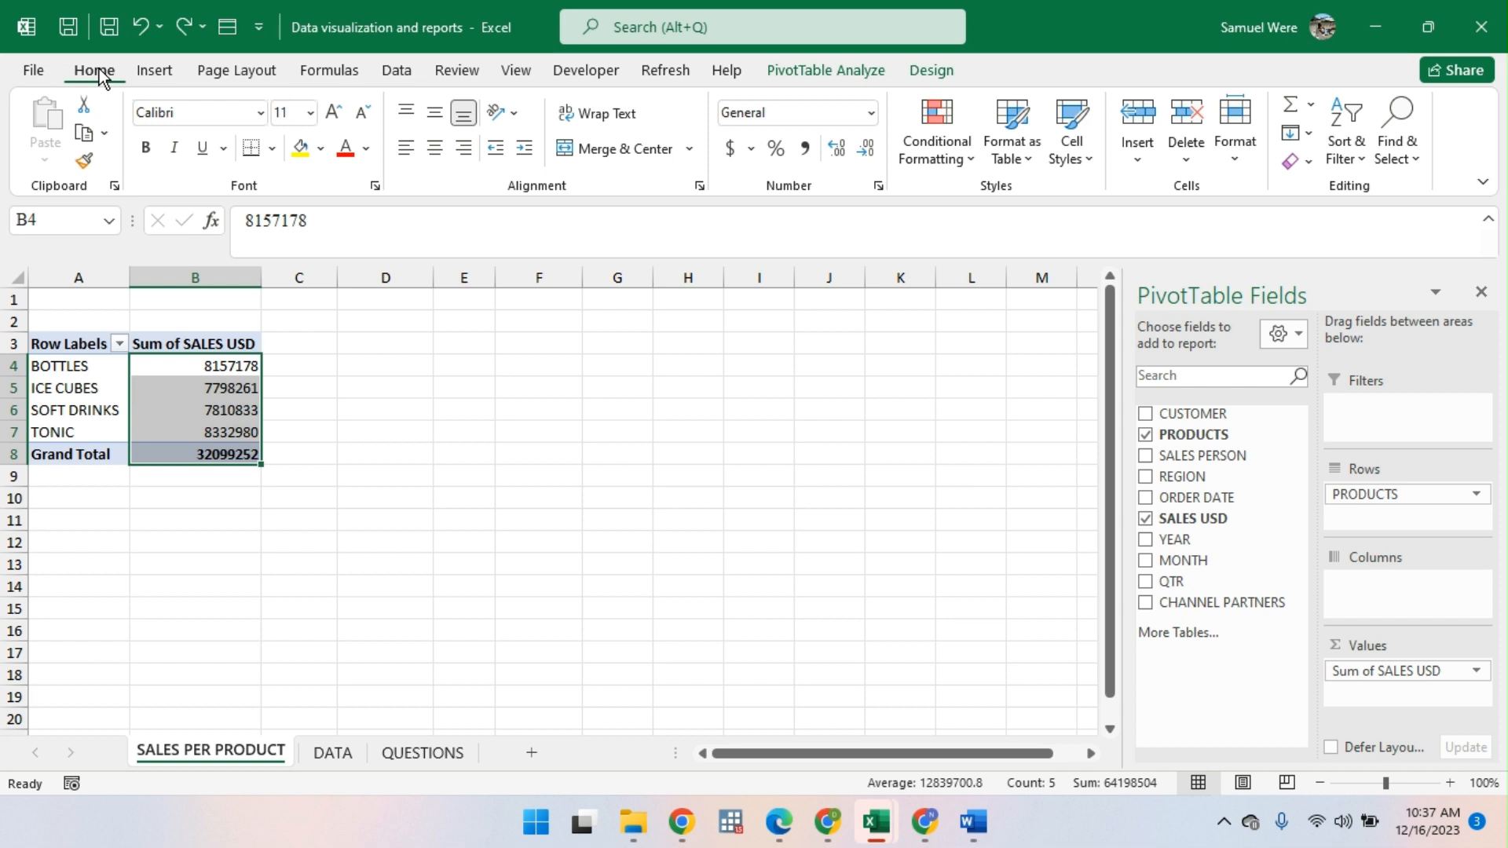
pyautogui.click(806, 147)
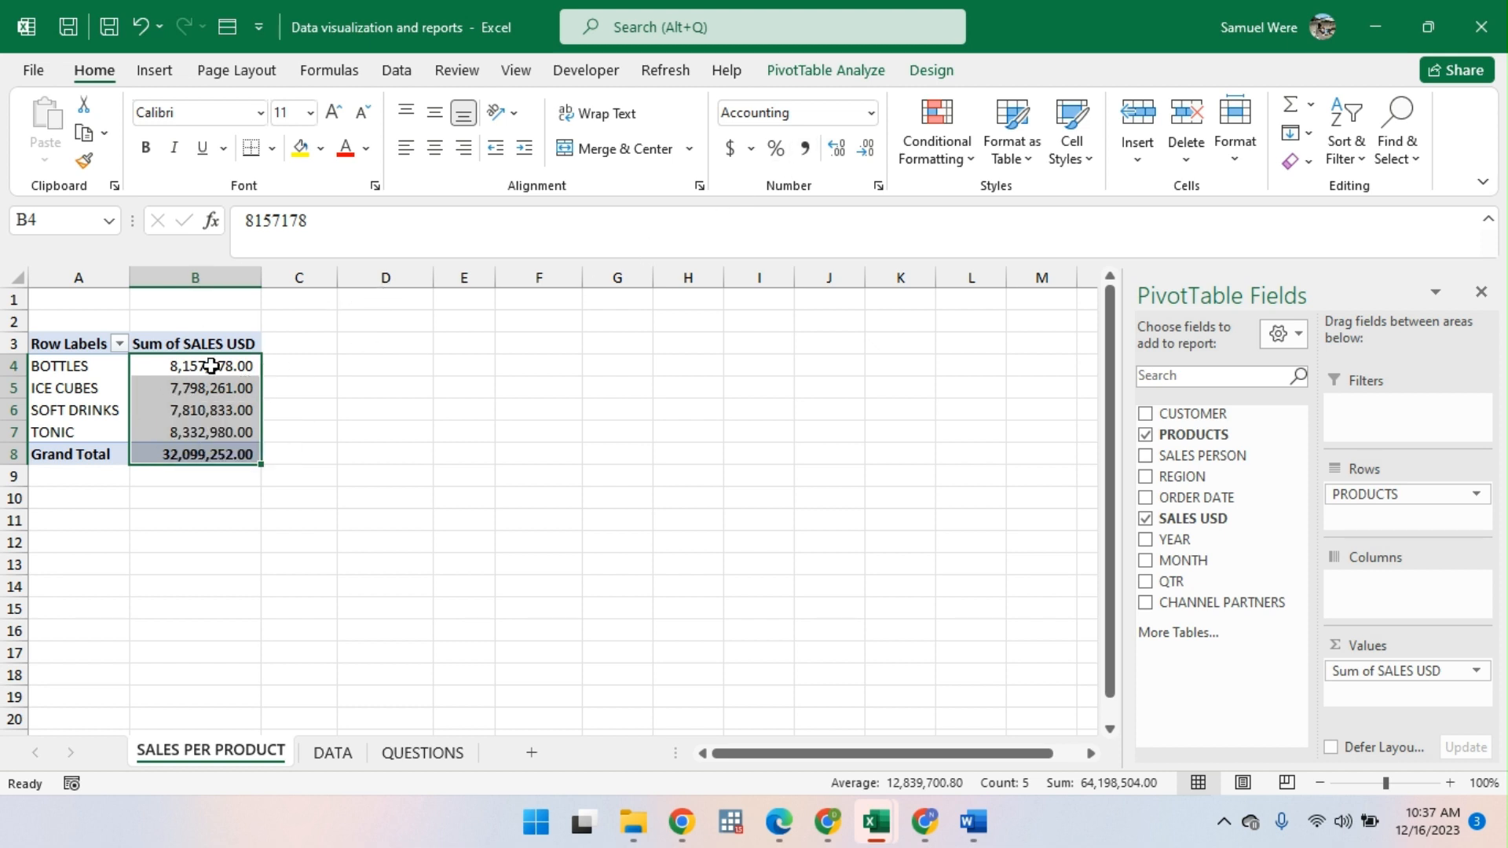
pyautogui.click(867, 150)
pyautogui.click(867, 149)
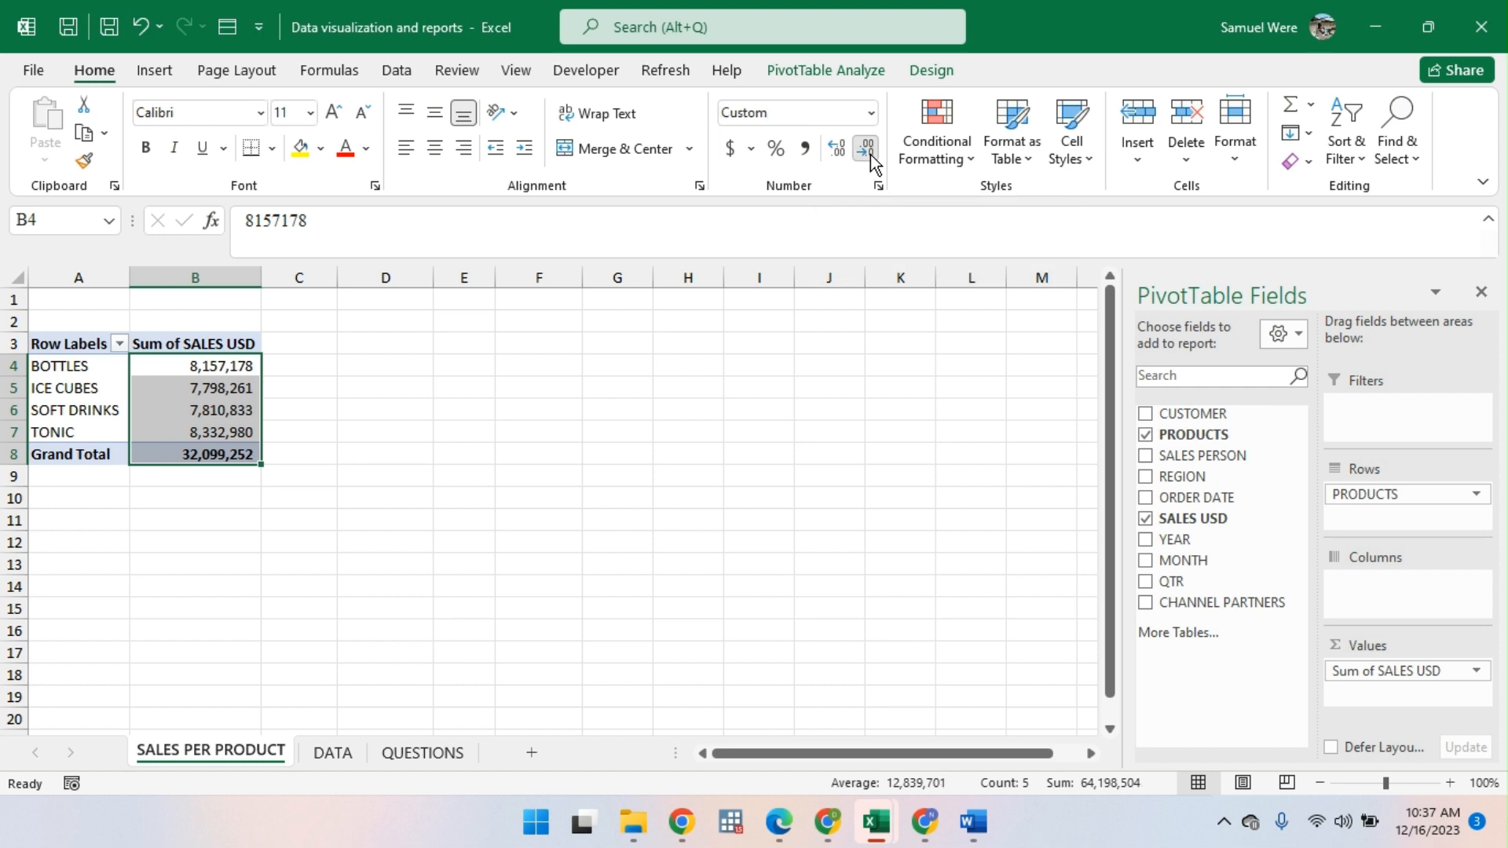
# Step: Sort the pivot table's Sum of SALES USD values from largest to smallest
pyautogui.click(200, 368)
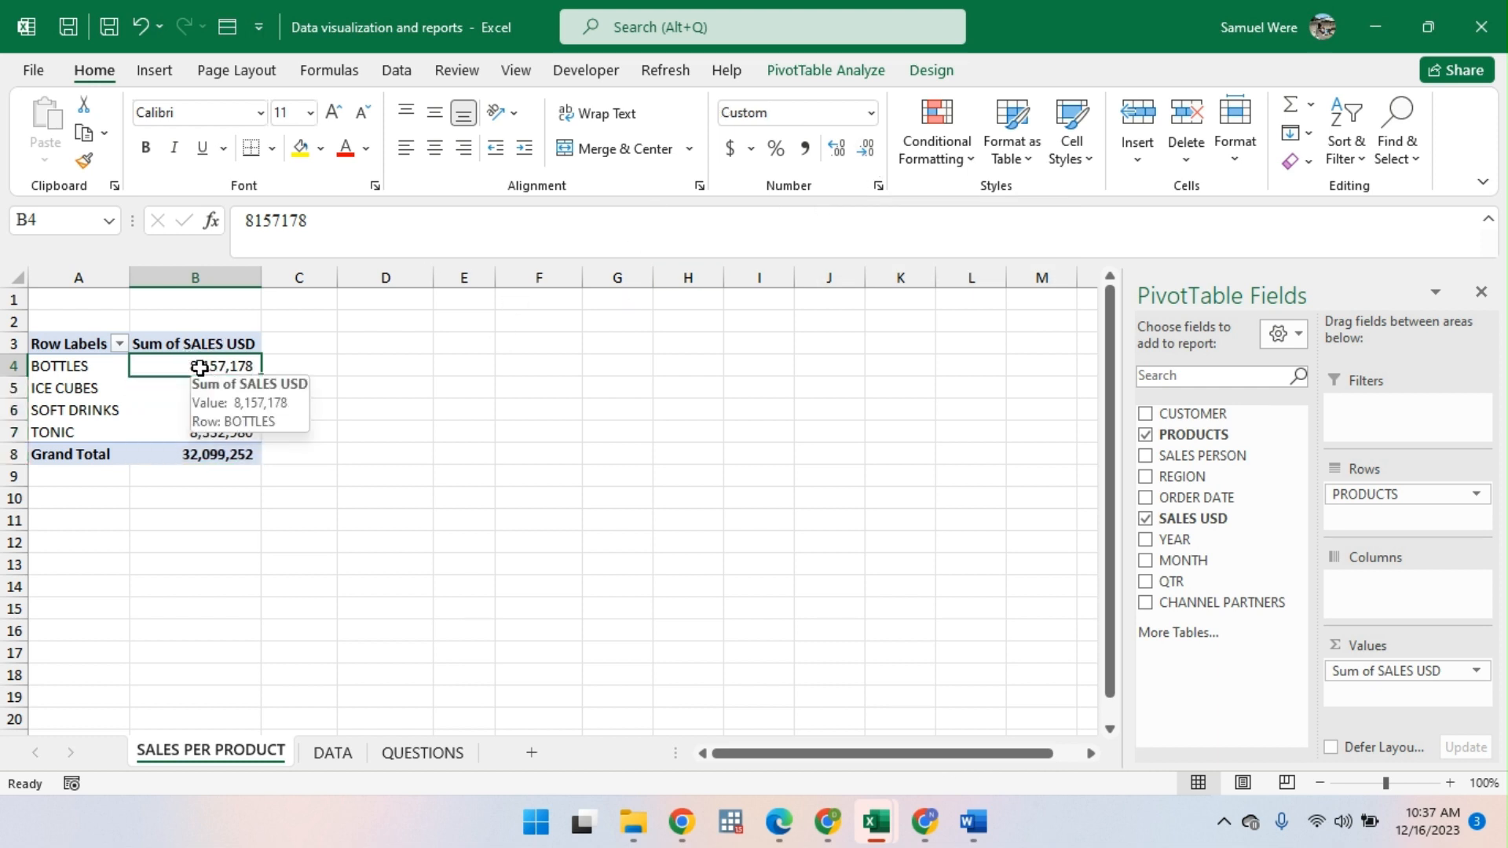
pyautogui.click(366, 481)
pyautogui.click(204, 384)
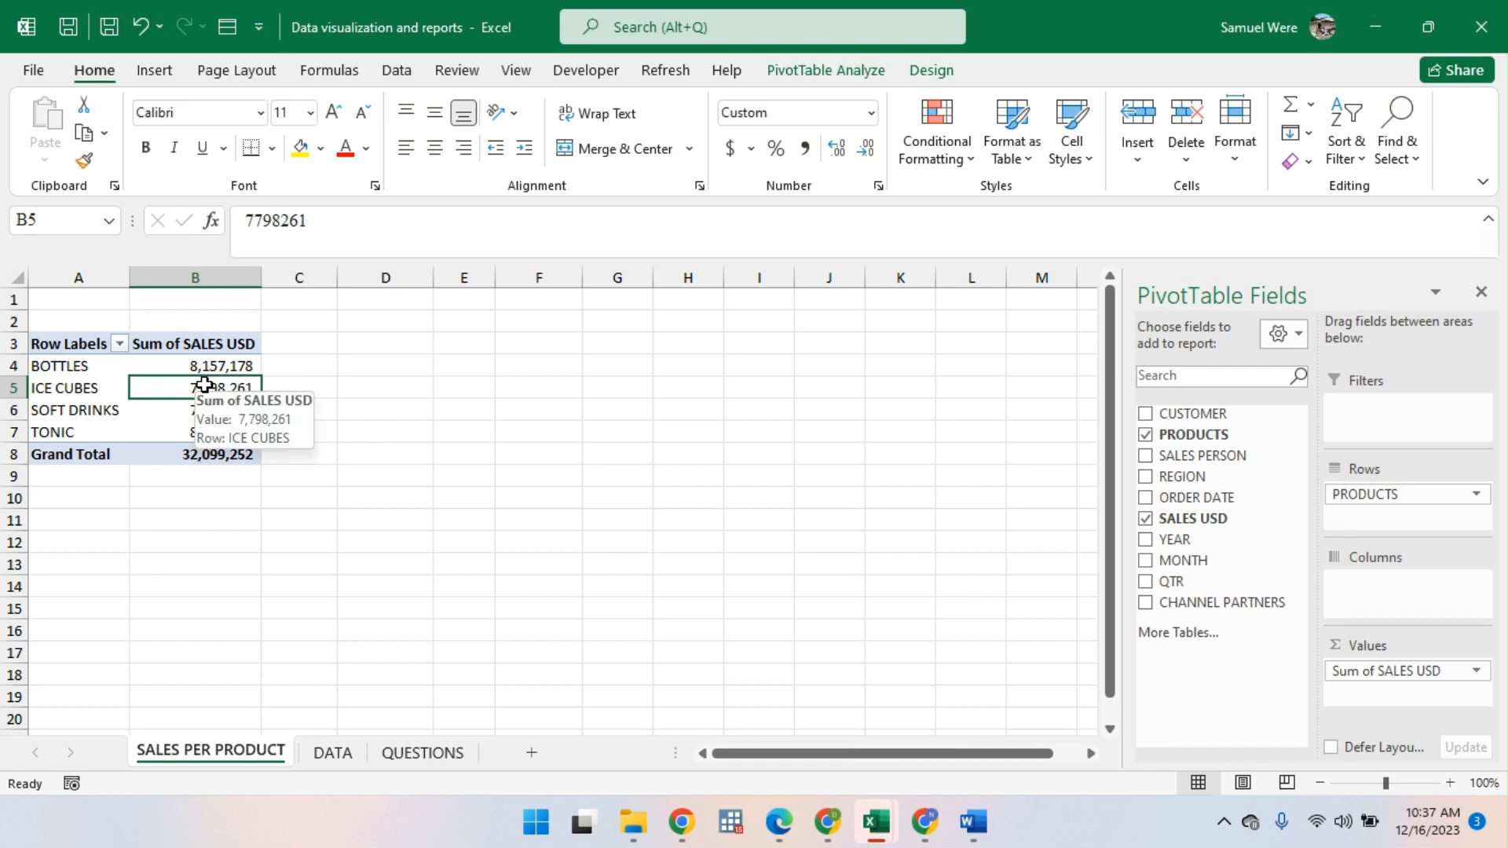
pyautogui.rightClick(205, 388)
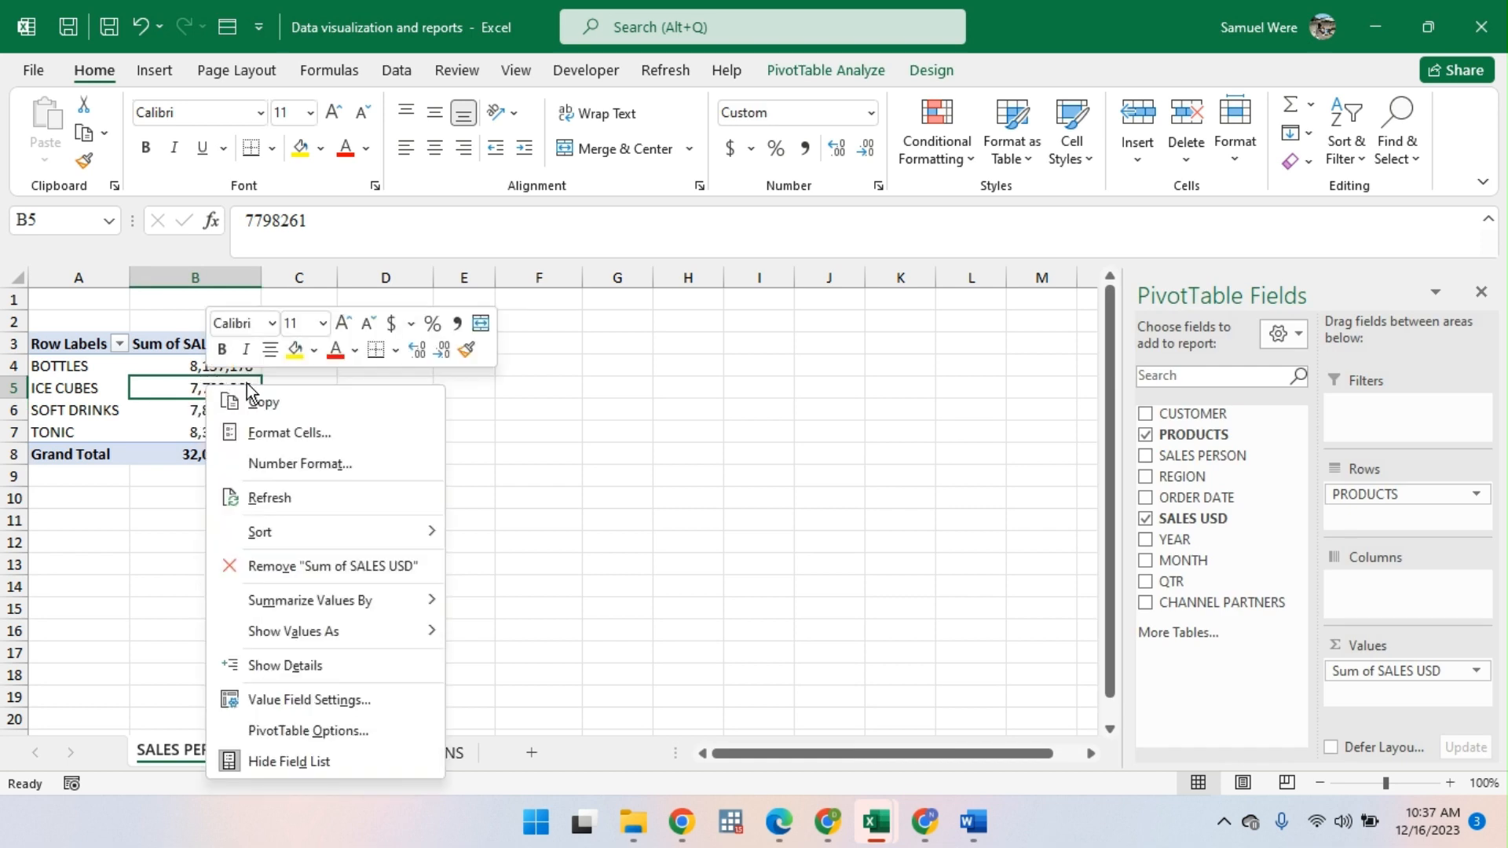
pyautogui.click(157, 391)
pyautogui.click(192, 363)
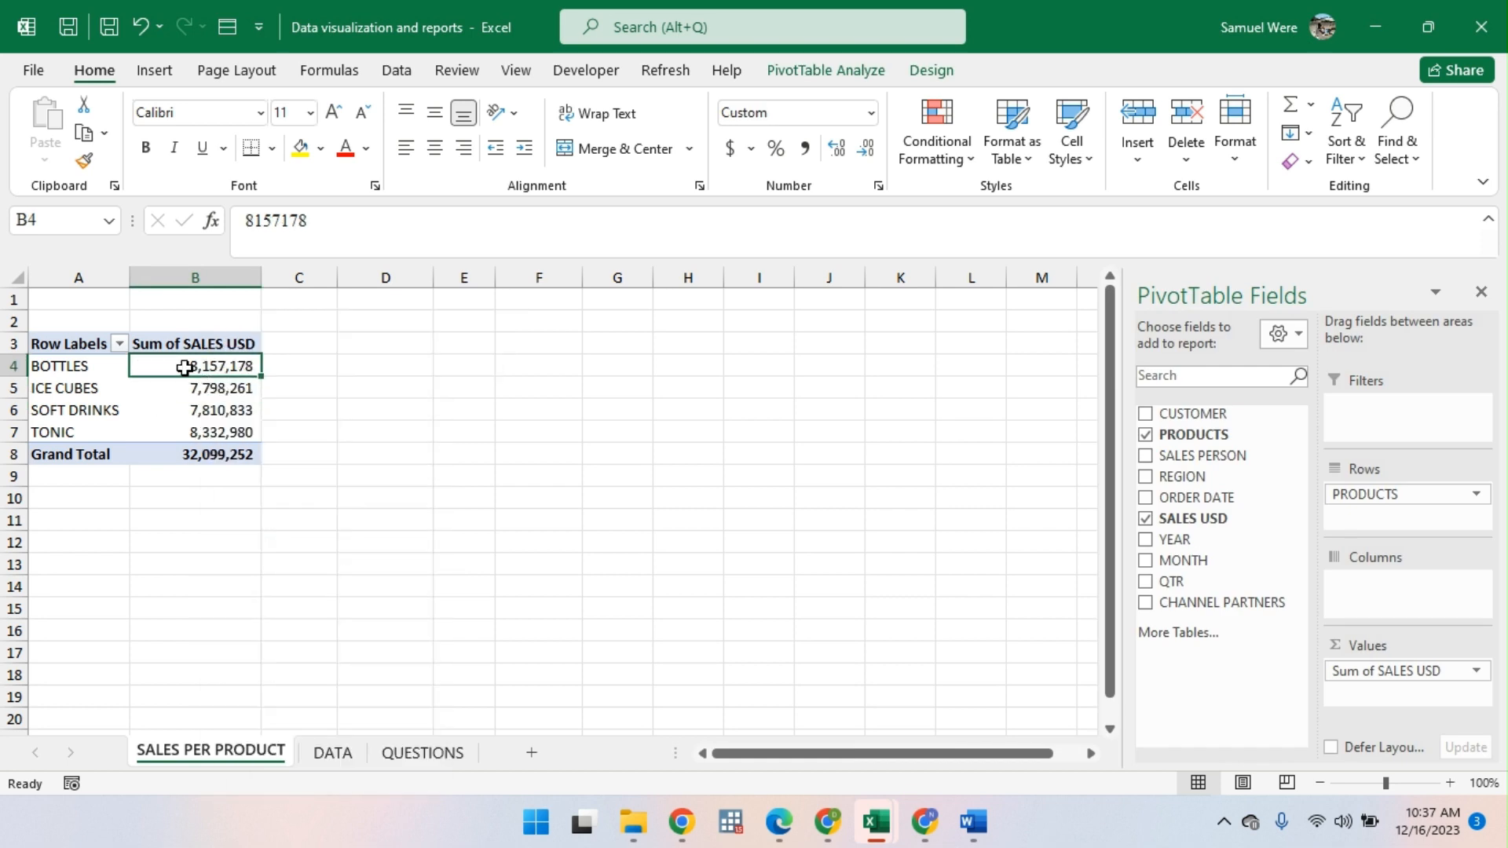
pyautogui.rightClick(186, 370)
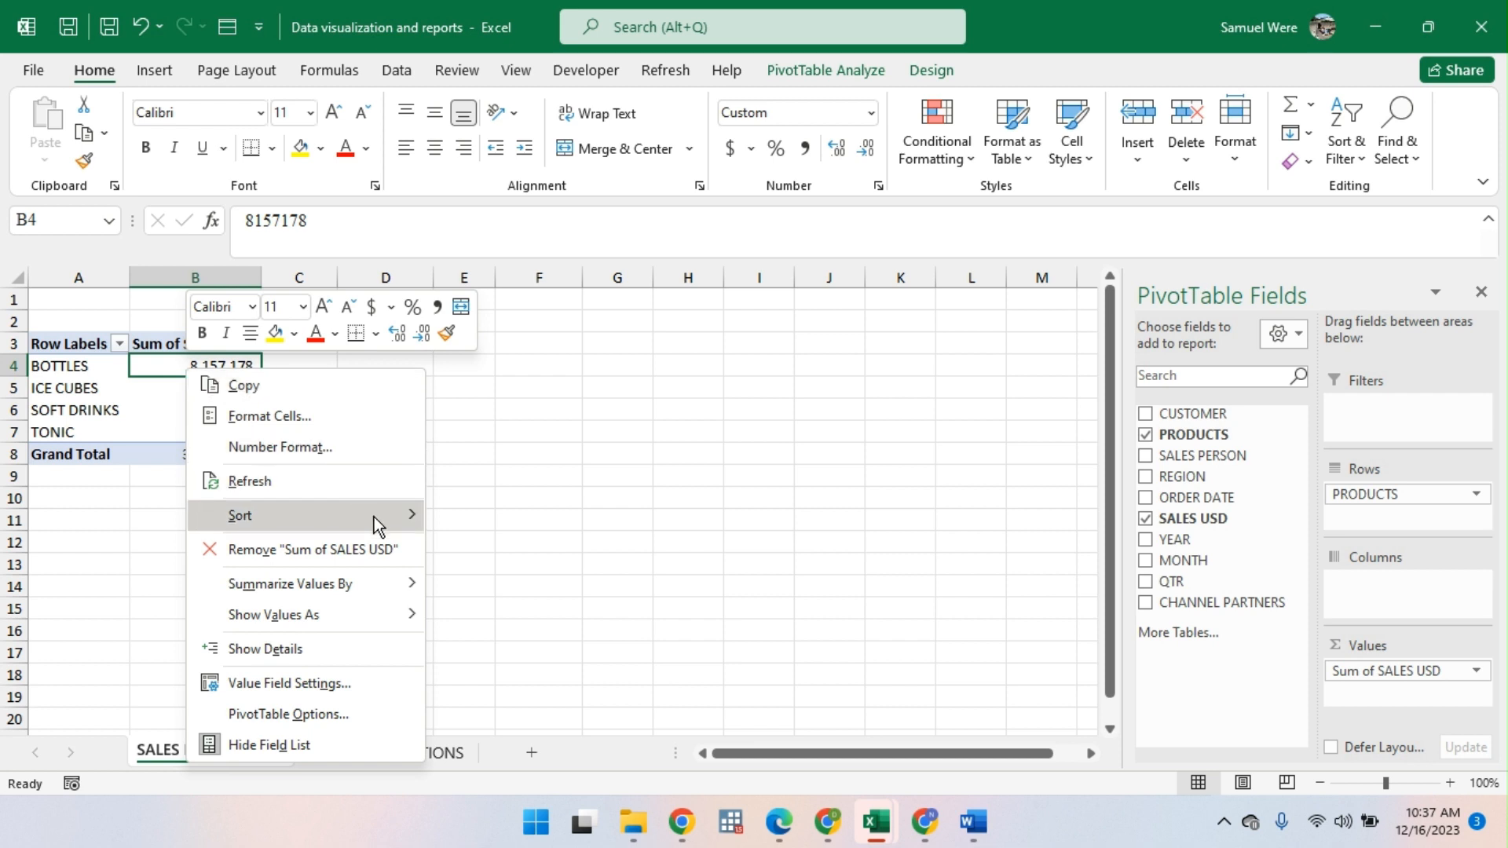
pyautogui.moveTo(375, 517)
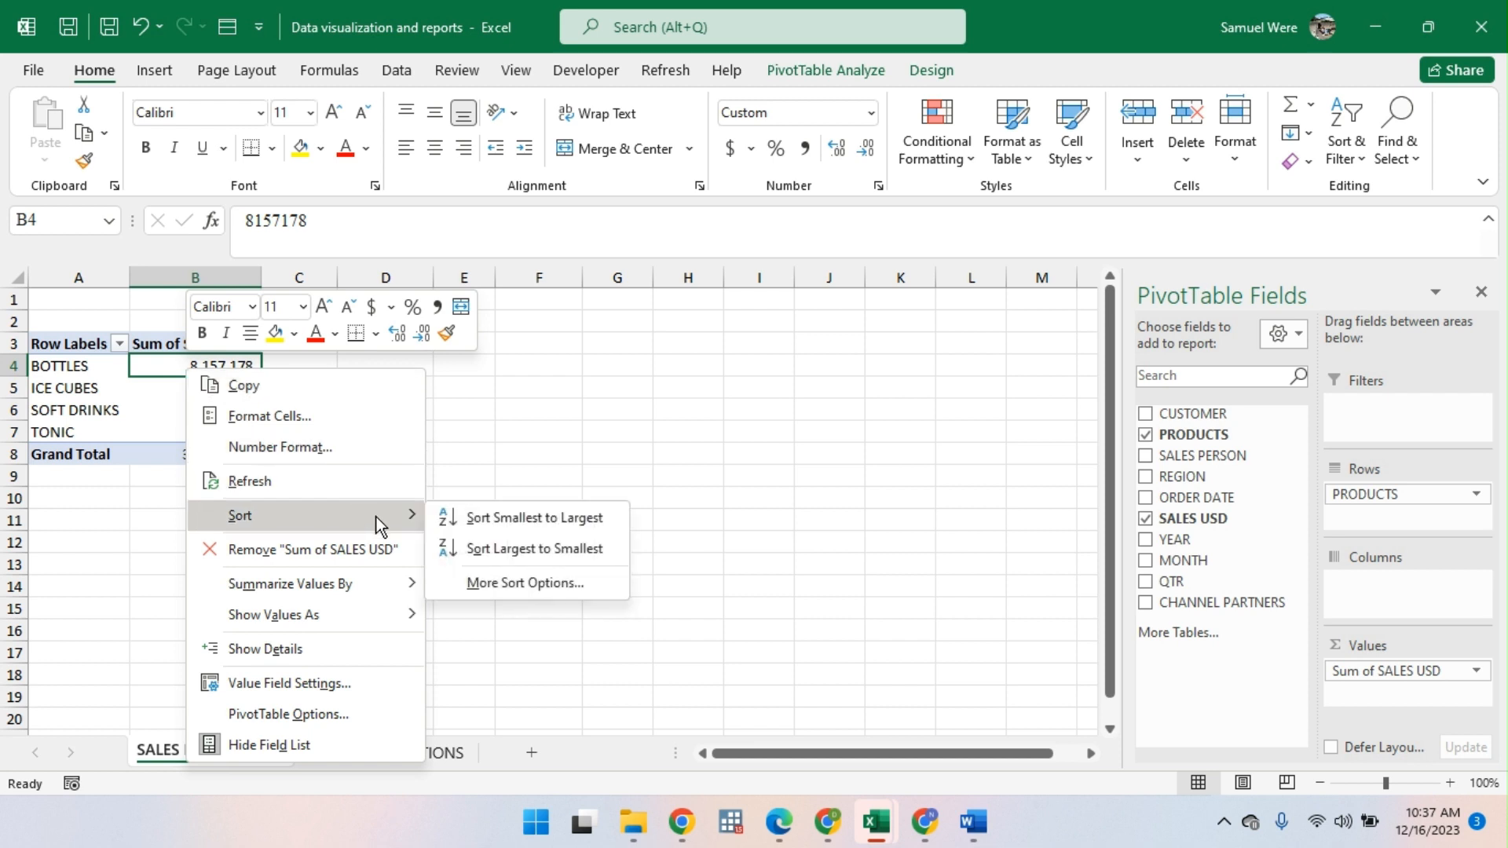
pyautogui.click(494, 548)
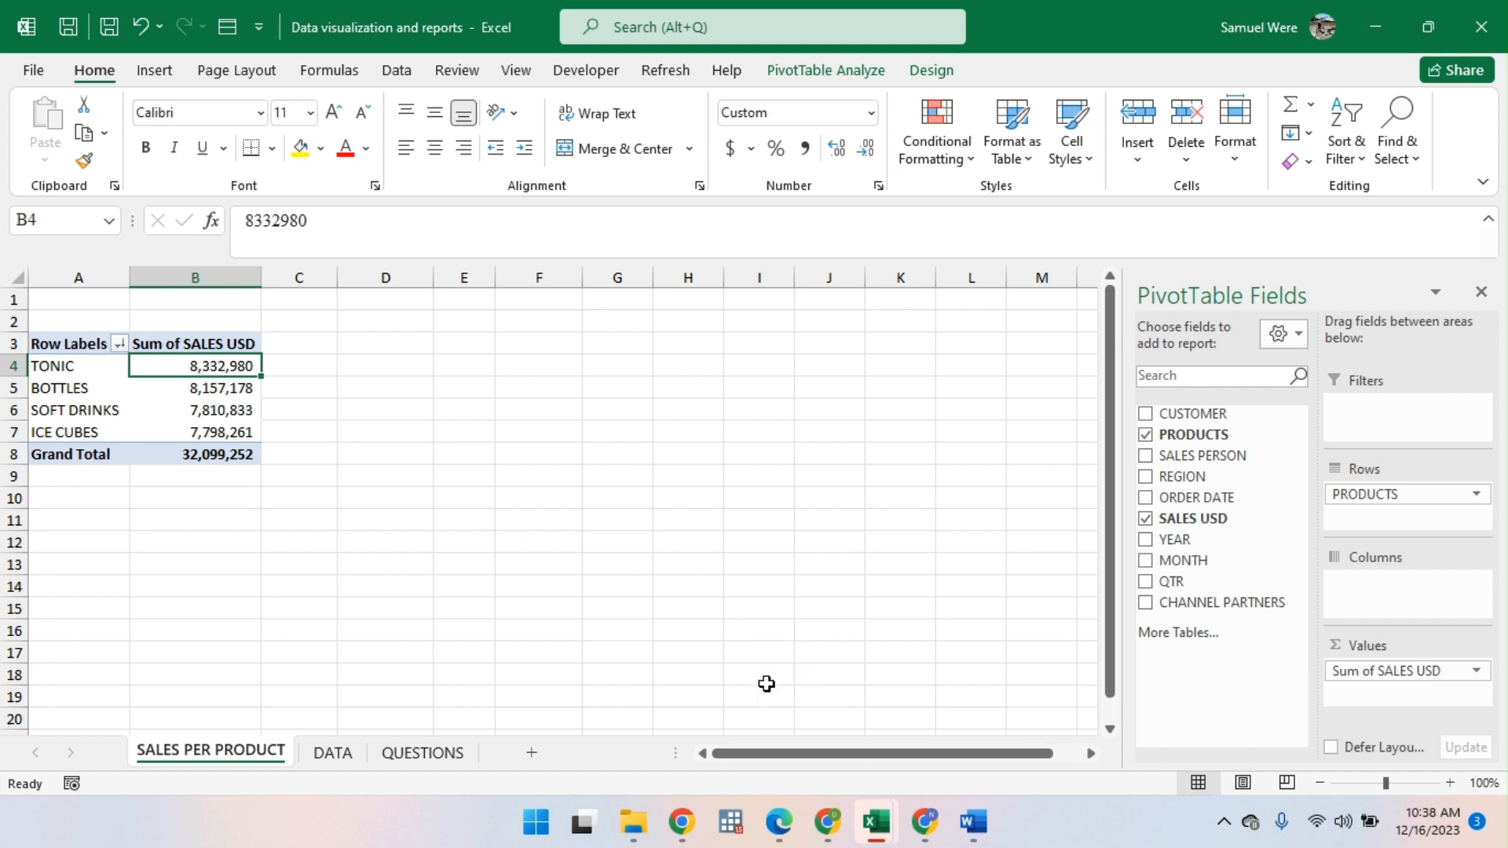
# Step: View the value field settings of Sum of SALES USD and close them without changes
pyautogui.click(333, 428)
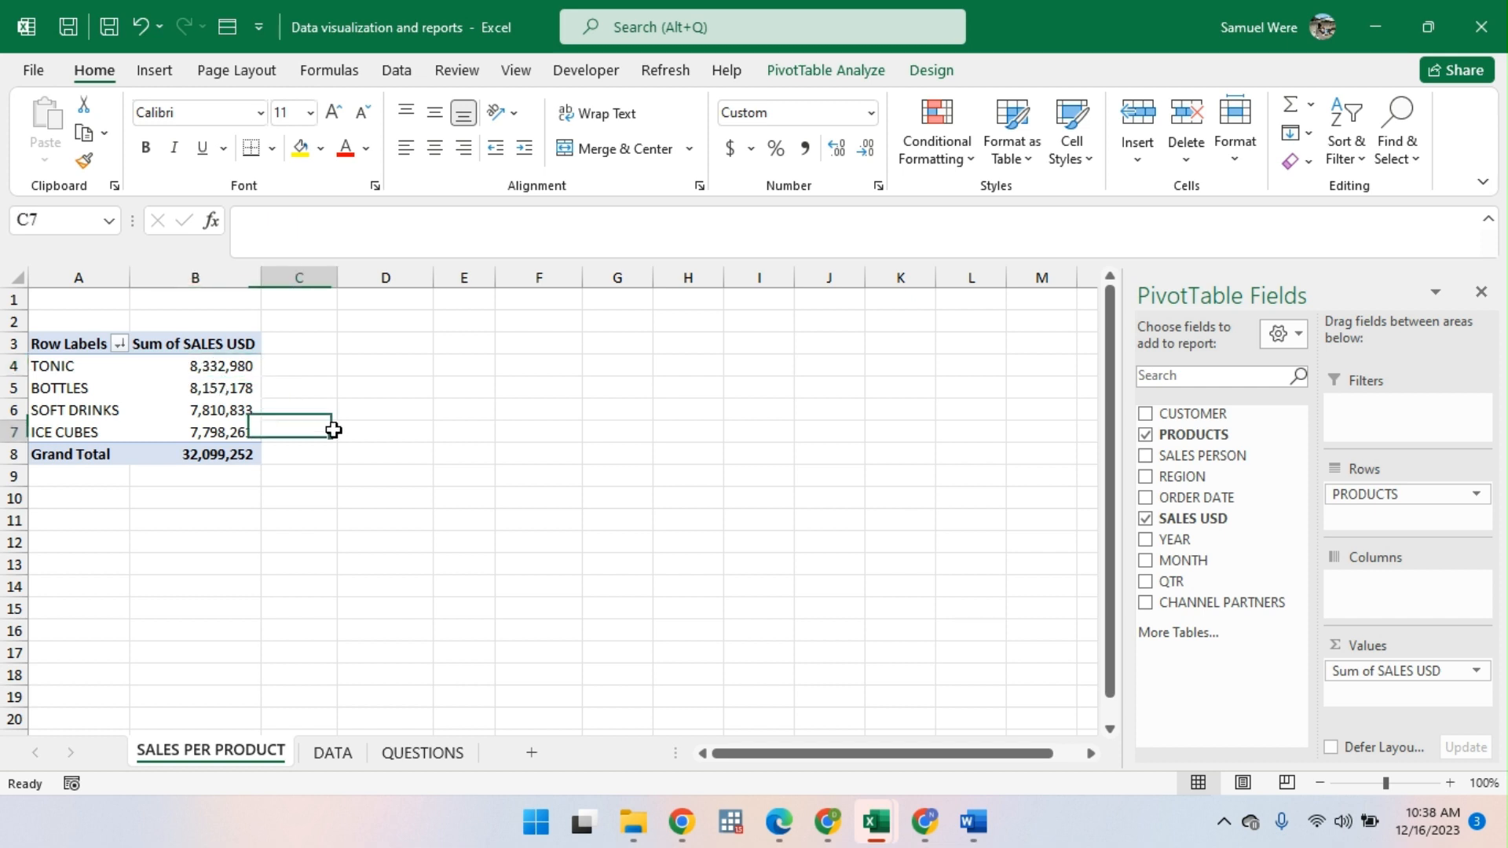
pyautogui.click(211, 371)
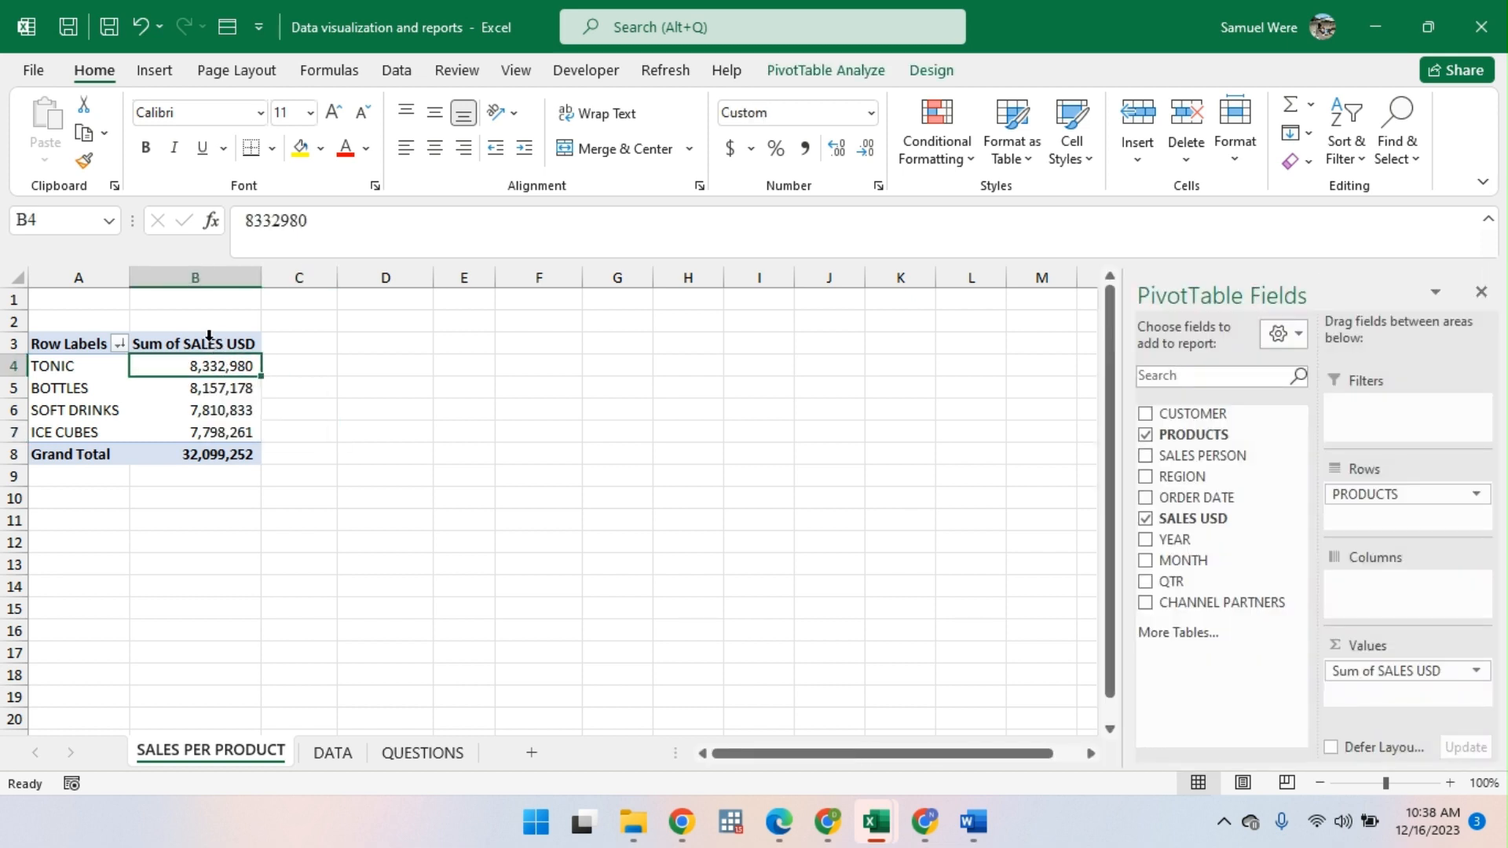
pyautogui.click(217, 334)
pyautogui.click(198, 364)
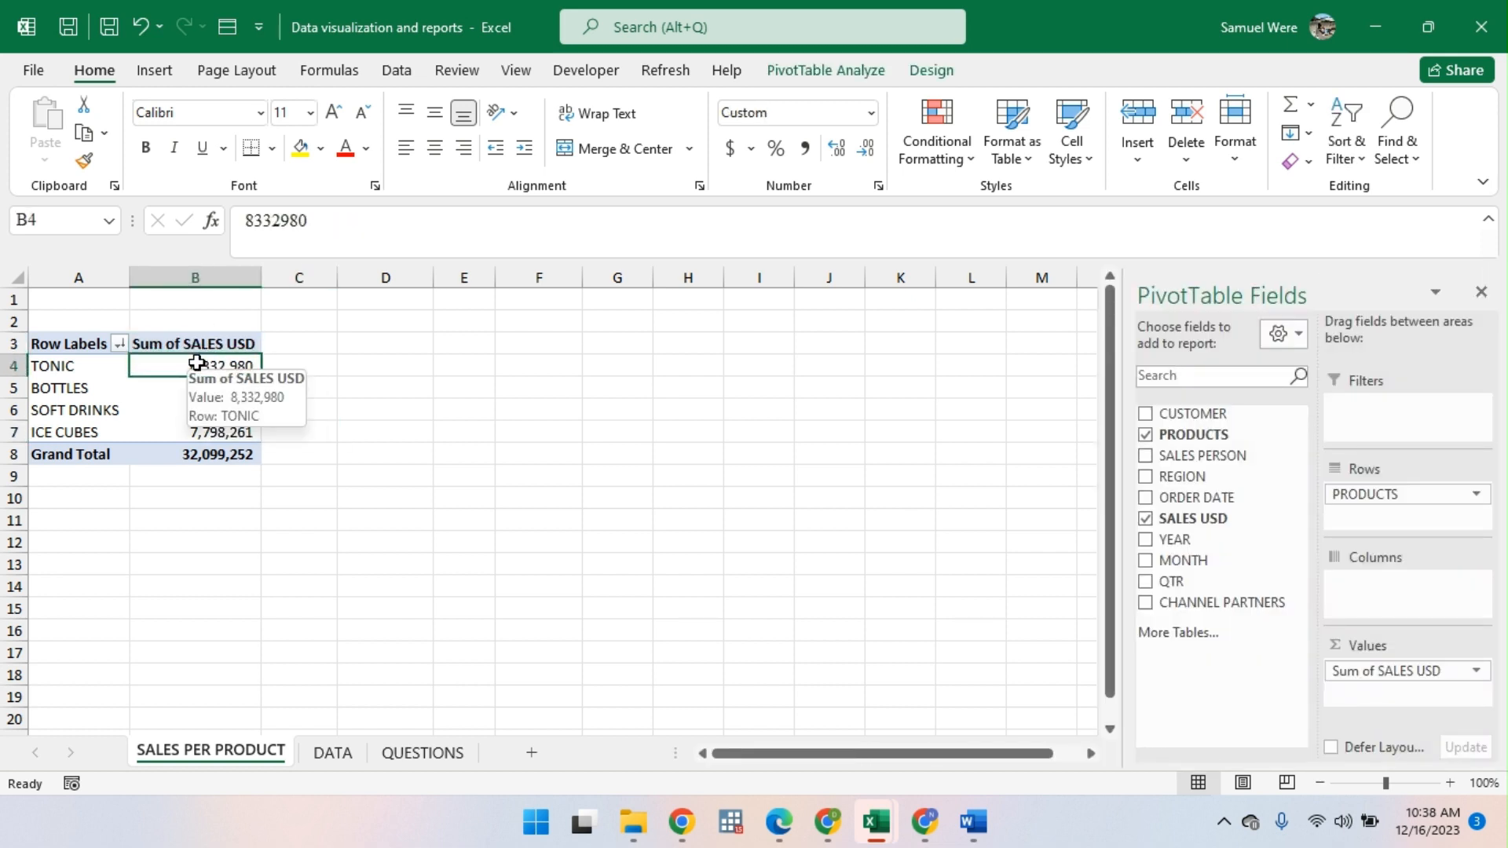
pyautogui.doubleClick(206, 341)
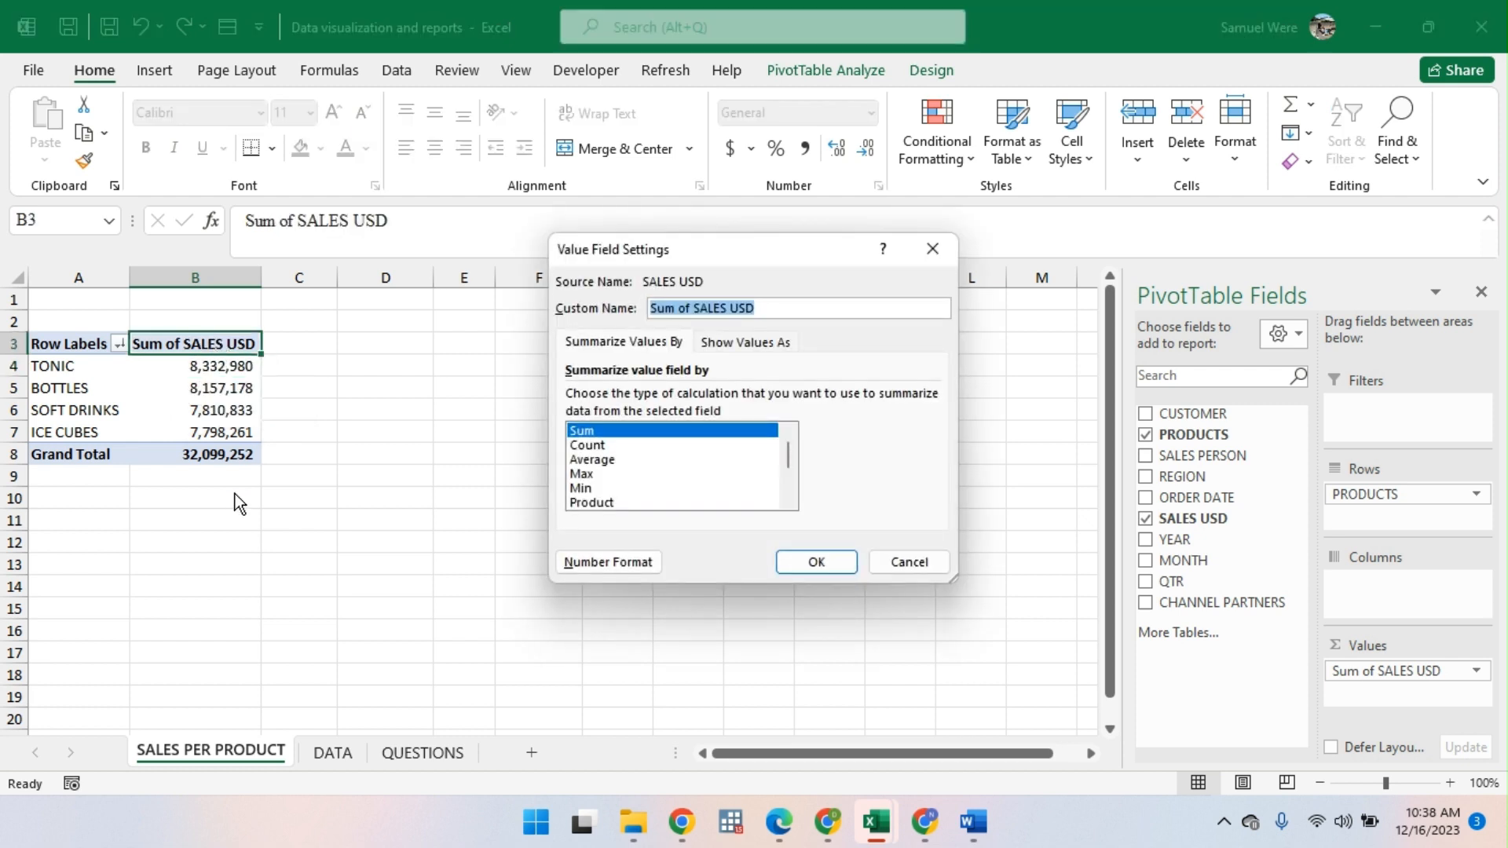
pyautogui.click(922, 261)
# Step: Select the sales values in B4:B8, then look at the Google Meet call and return to the Excel workbook
pyautogui.moveTo(228, 365); pyautogui.dragTo(217, 454)
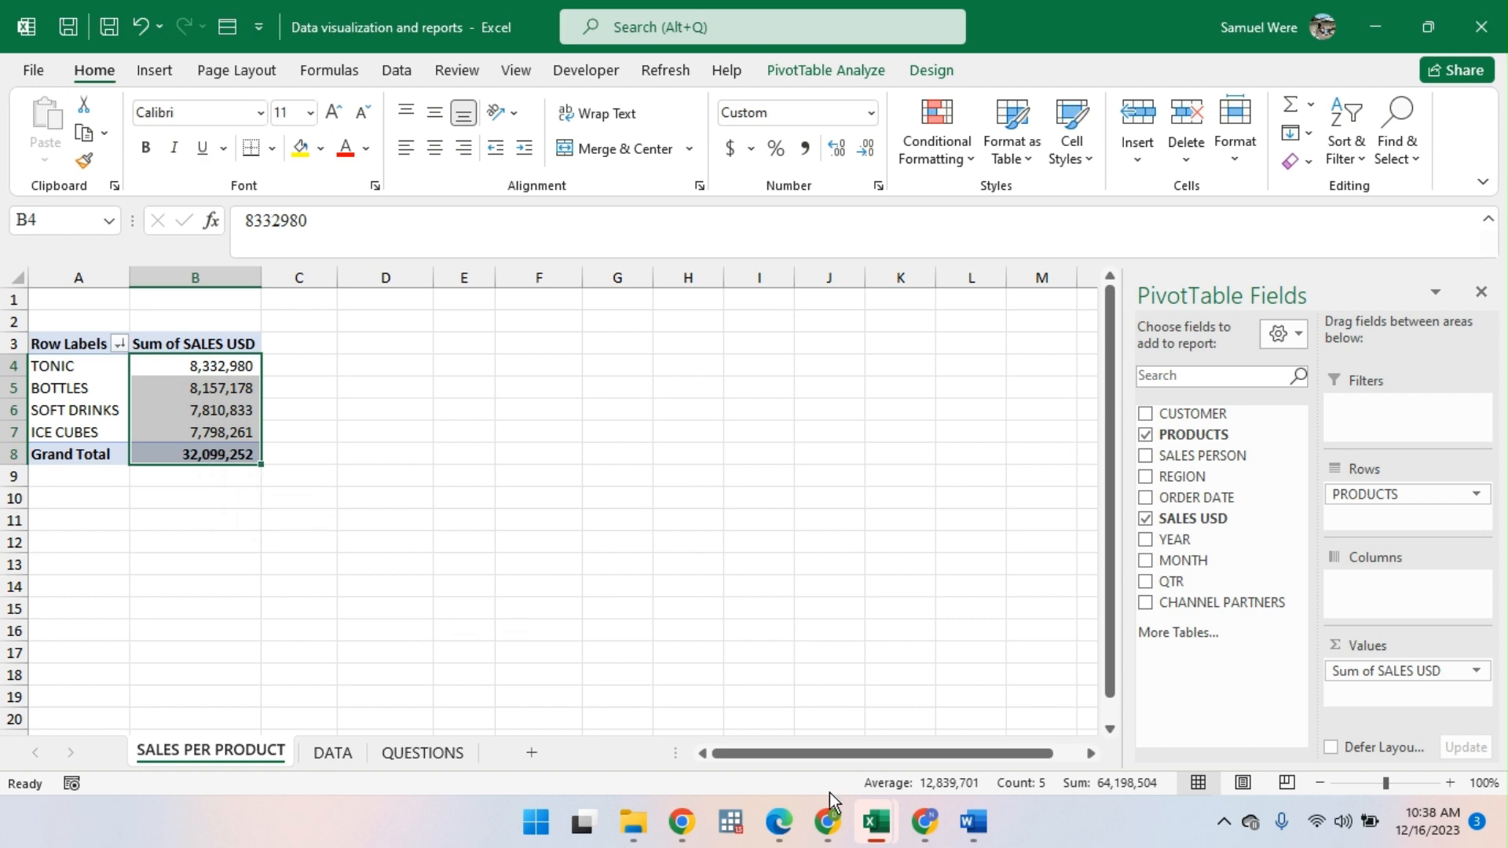
pyautogui.moveTo(839, 823)
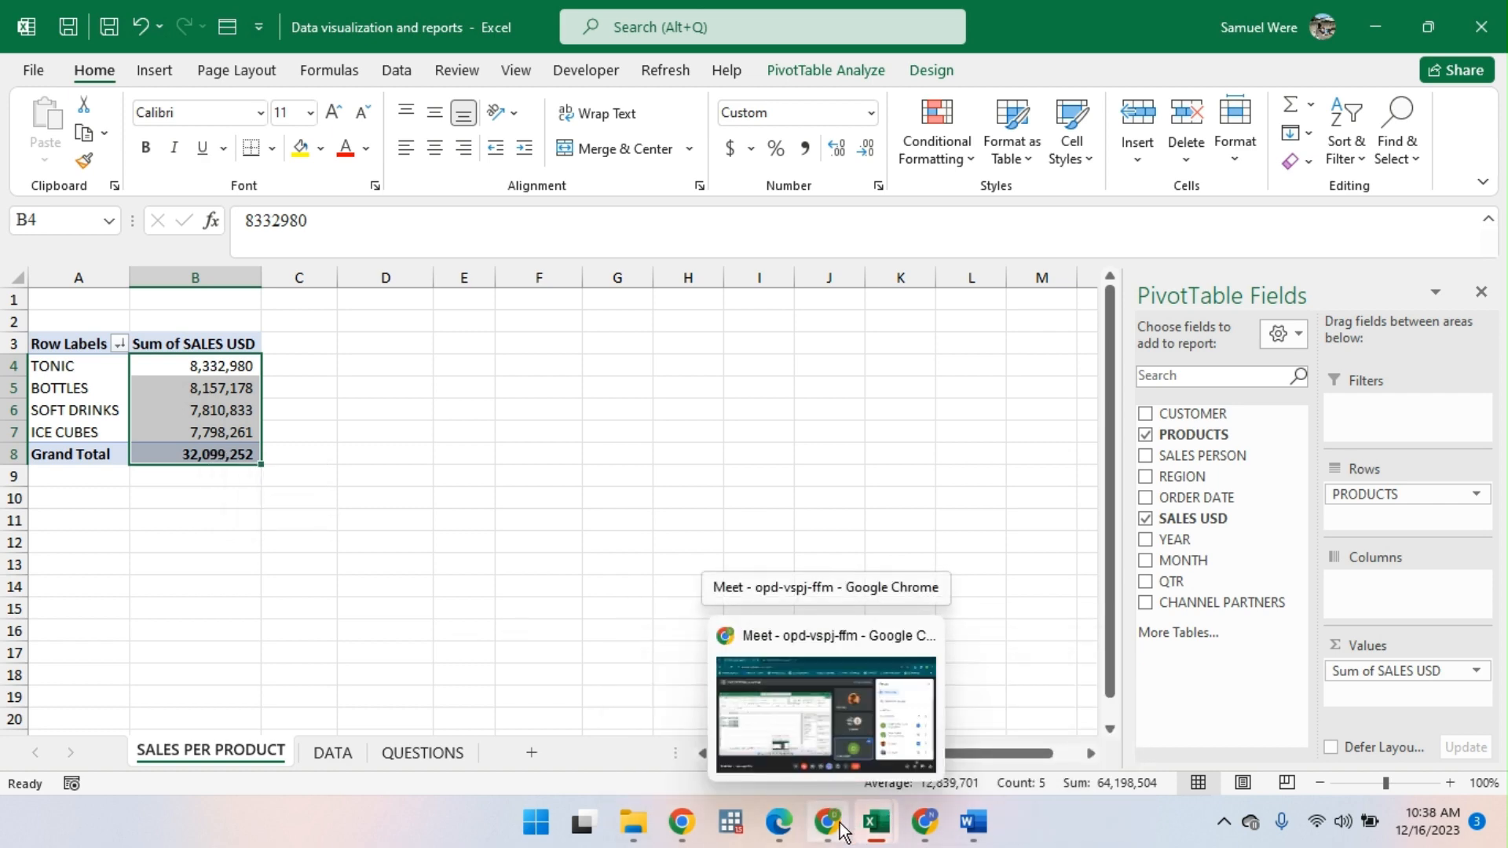
pyautogui.click(837, 831)
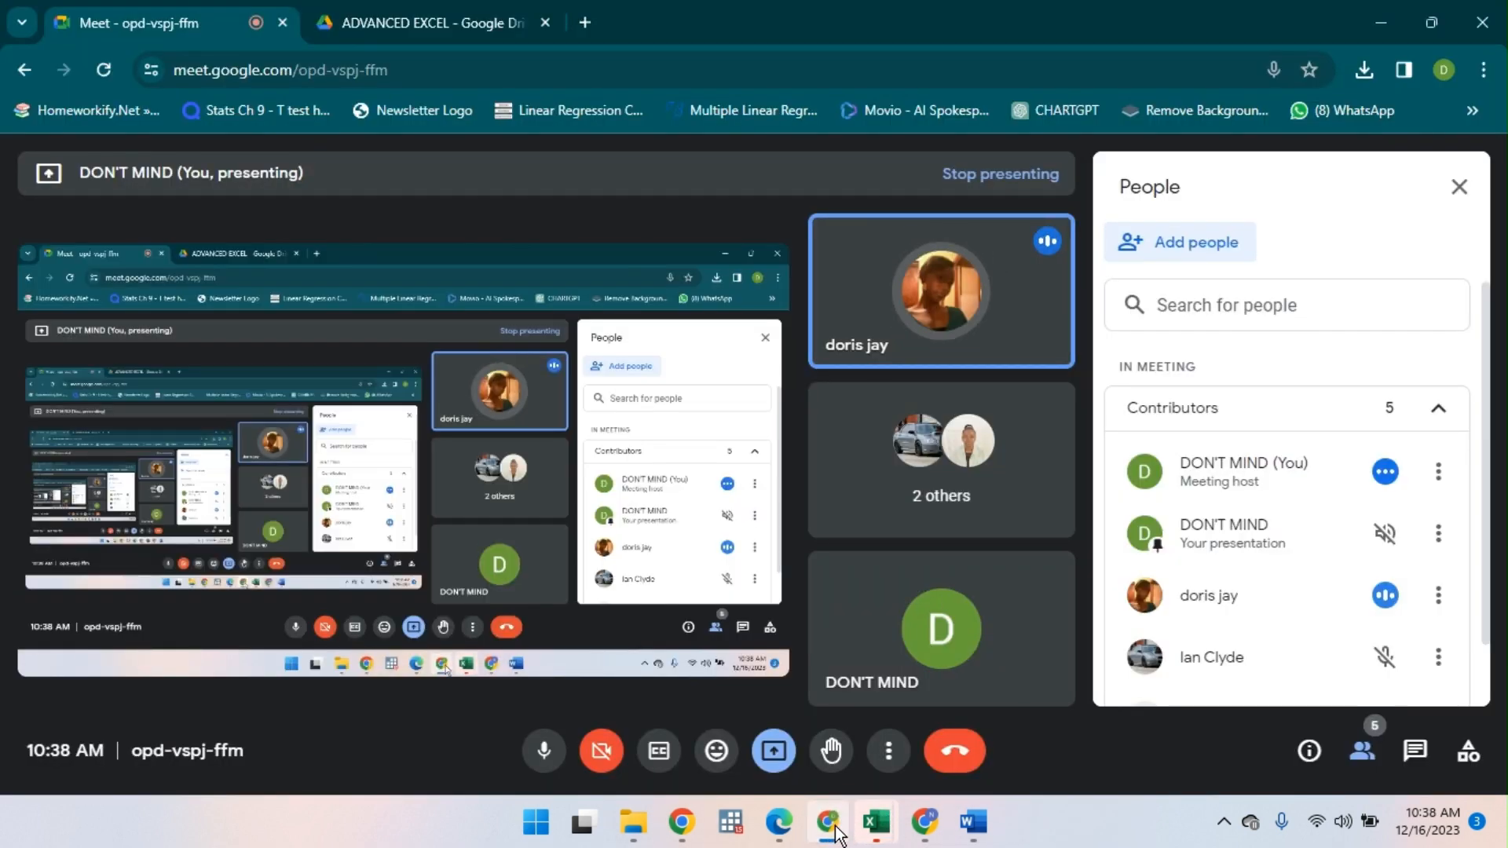
pyautogui.click(836, 821)
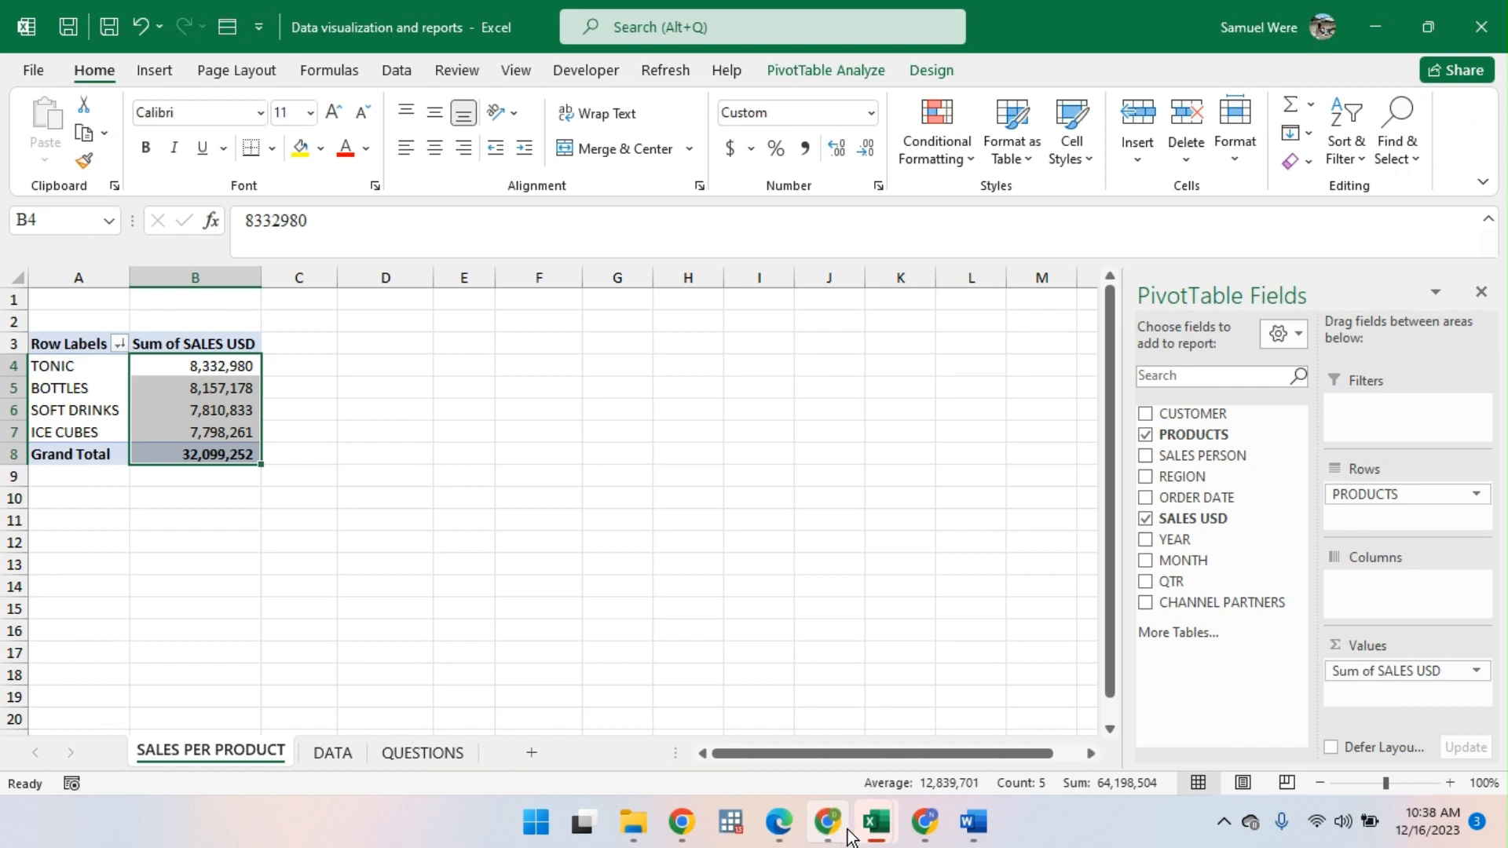
# Step: Reapply the comma number style without decimals to the BOTTLES sales sum in B5
pyautogui.click(193, 365)
pyautogui.click(192, 387)
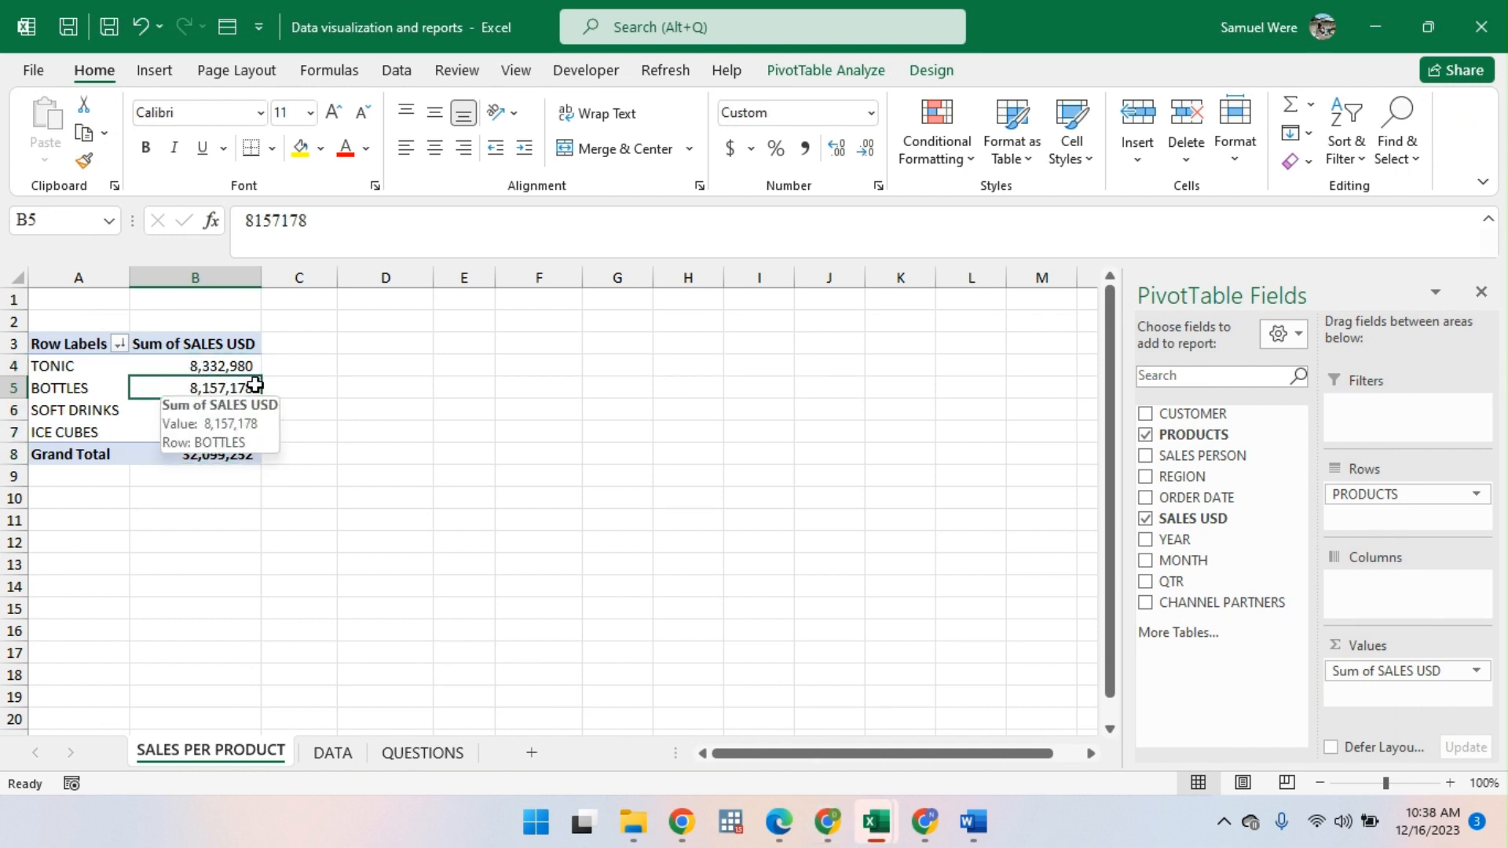
pyautogui.click(202, 410)
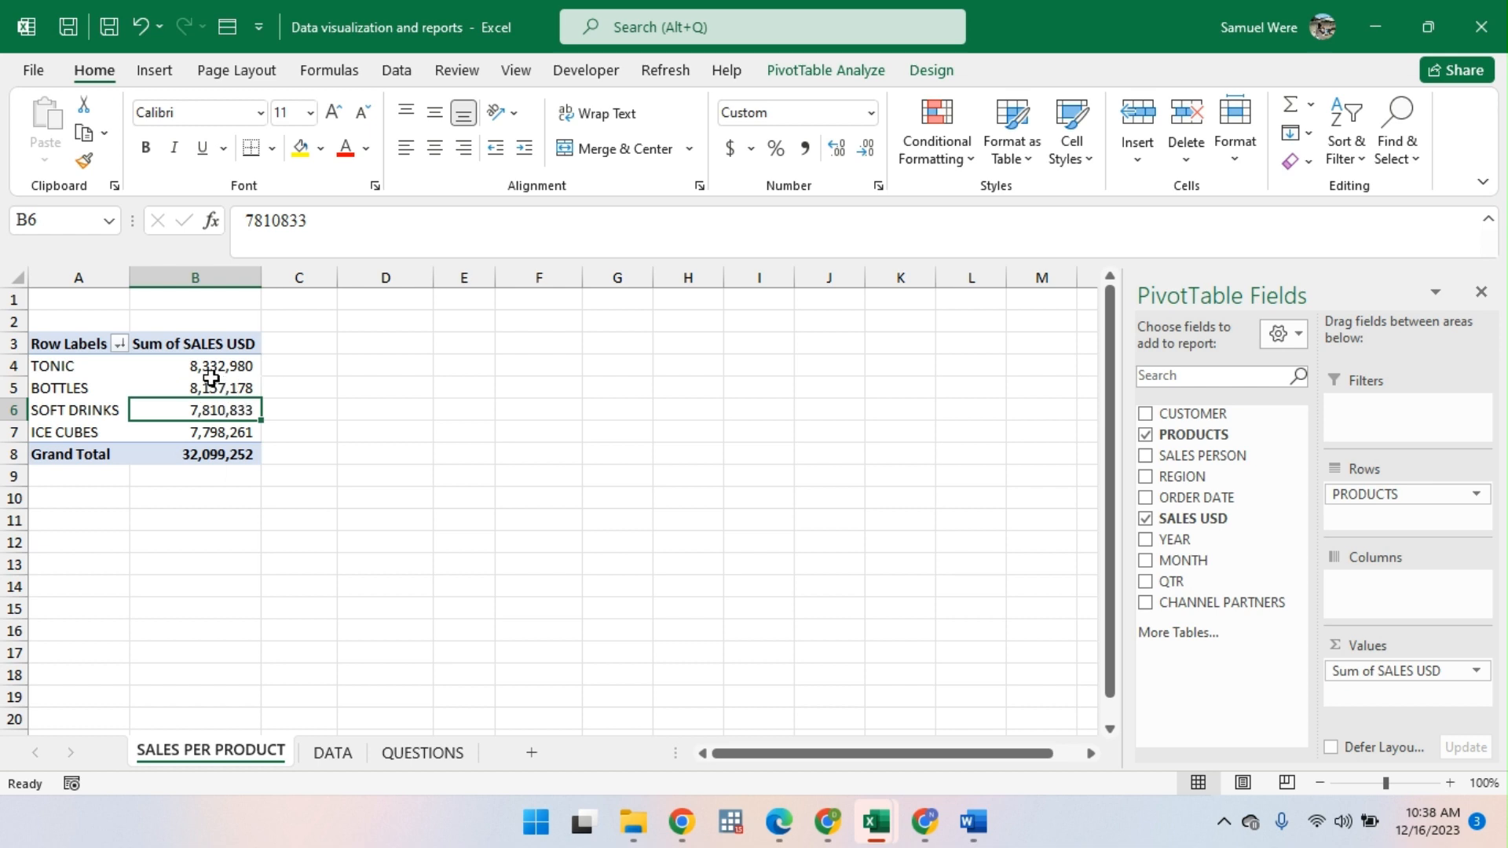
pyautogui.click(209, 387)
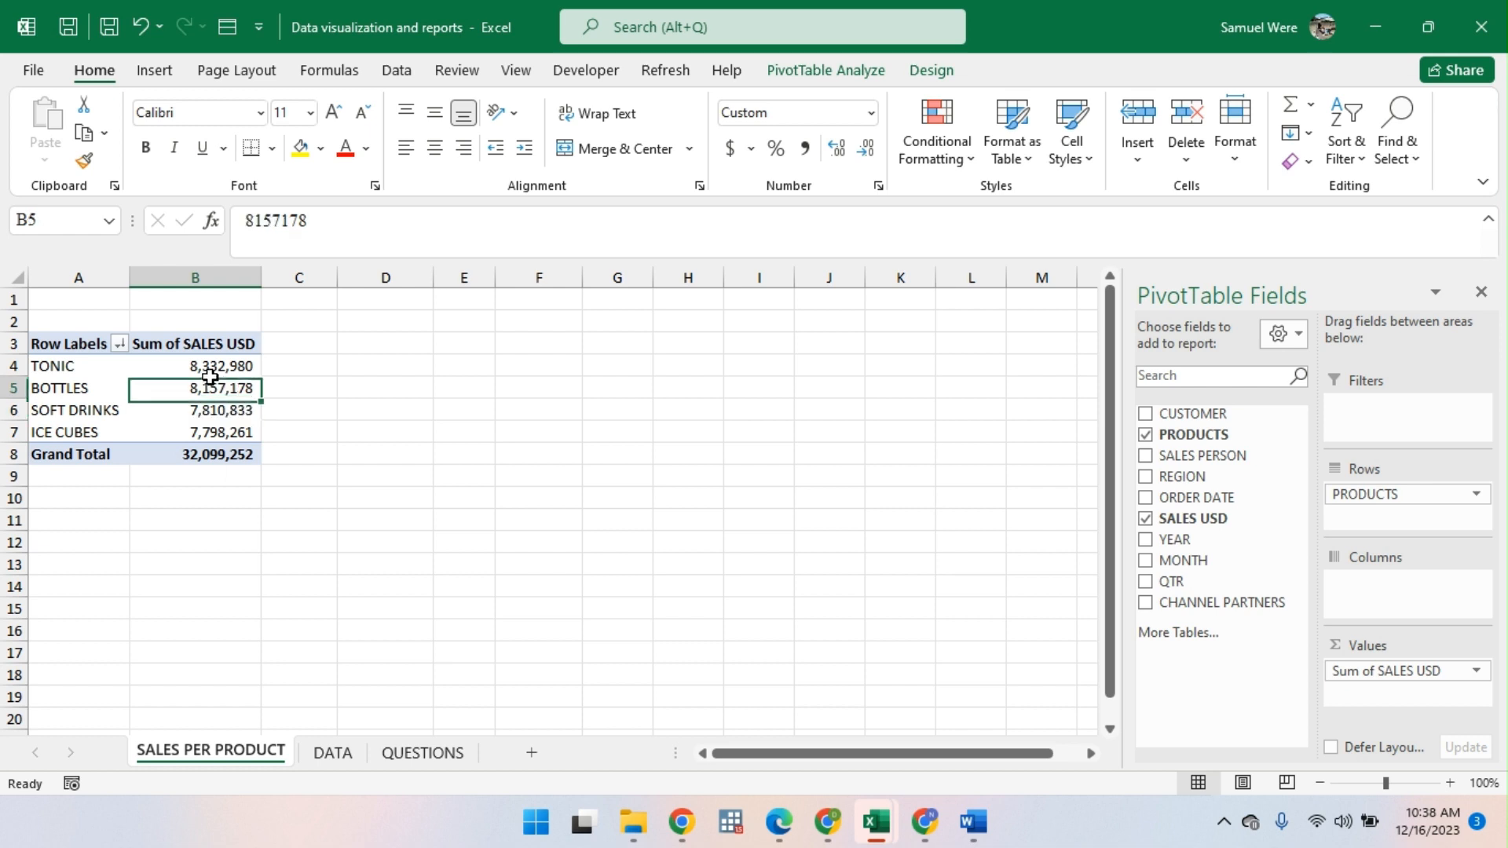
pyautogui.click(805, 150)
pyautogui.click(864, 149)
pyautogui.click(865, 150)
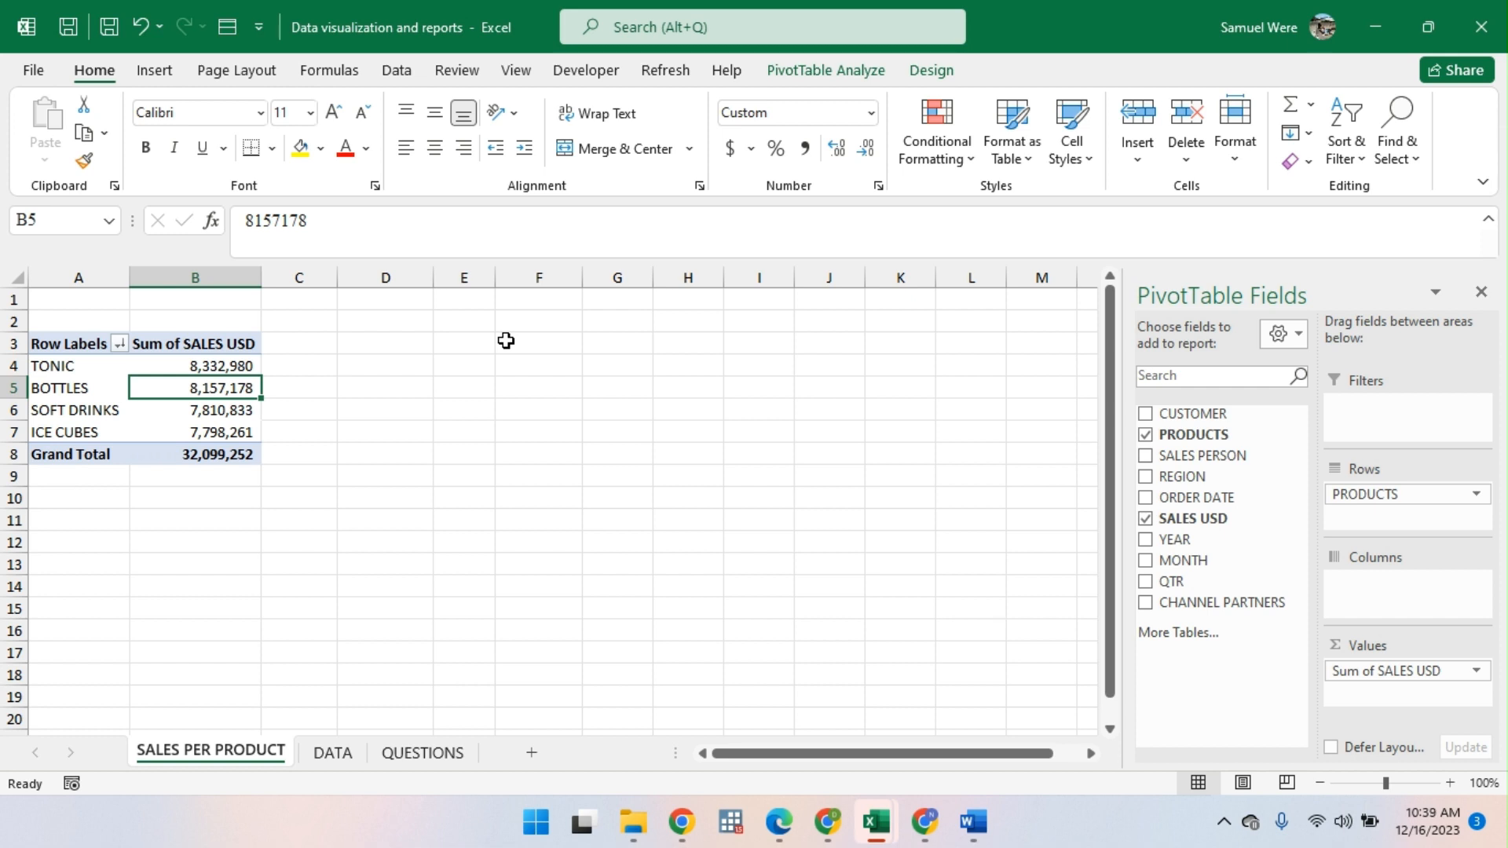
# Step: Delete the SALES PER PRODUCT sheet from the workbook
pyautogui.rightClick(250, 752)
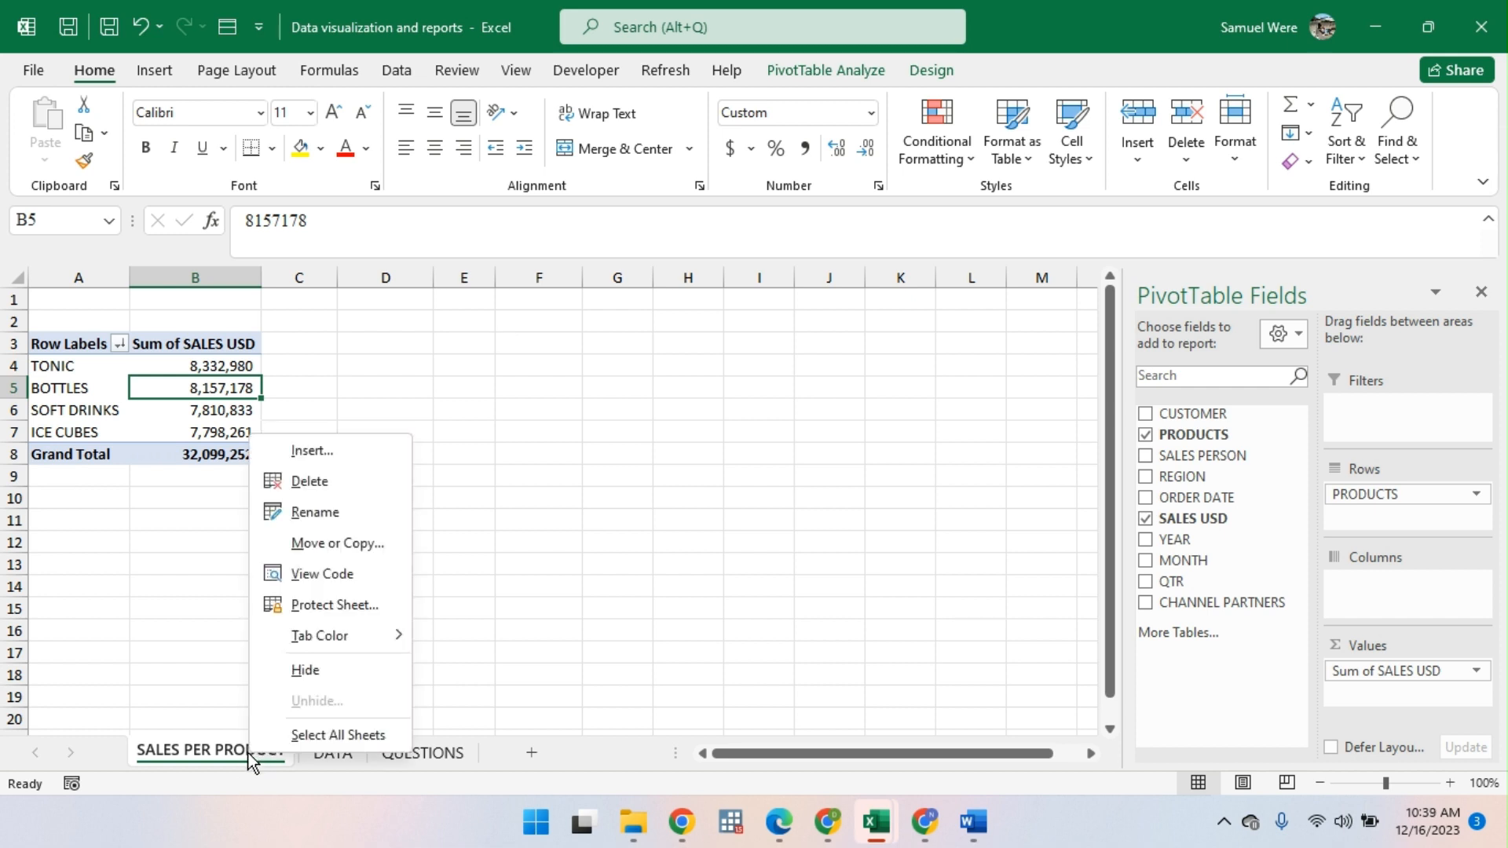
pyautogui.click(320, 482)
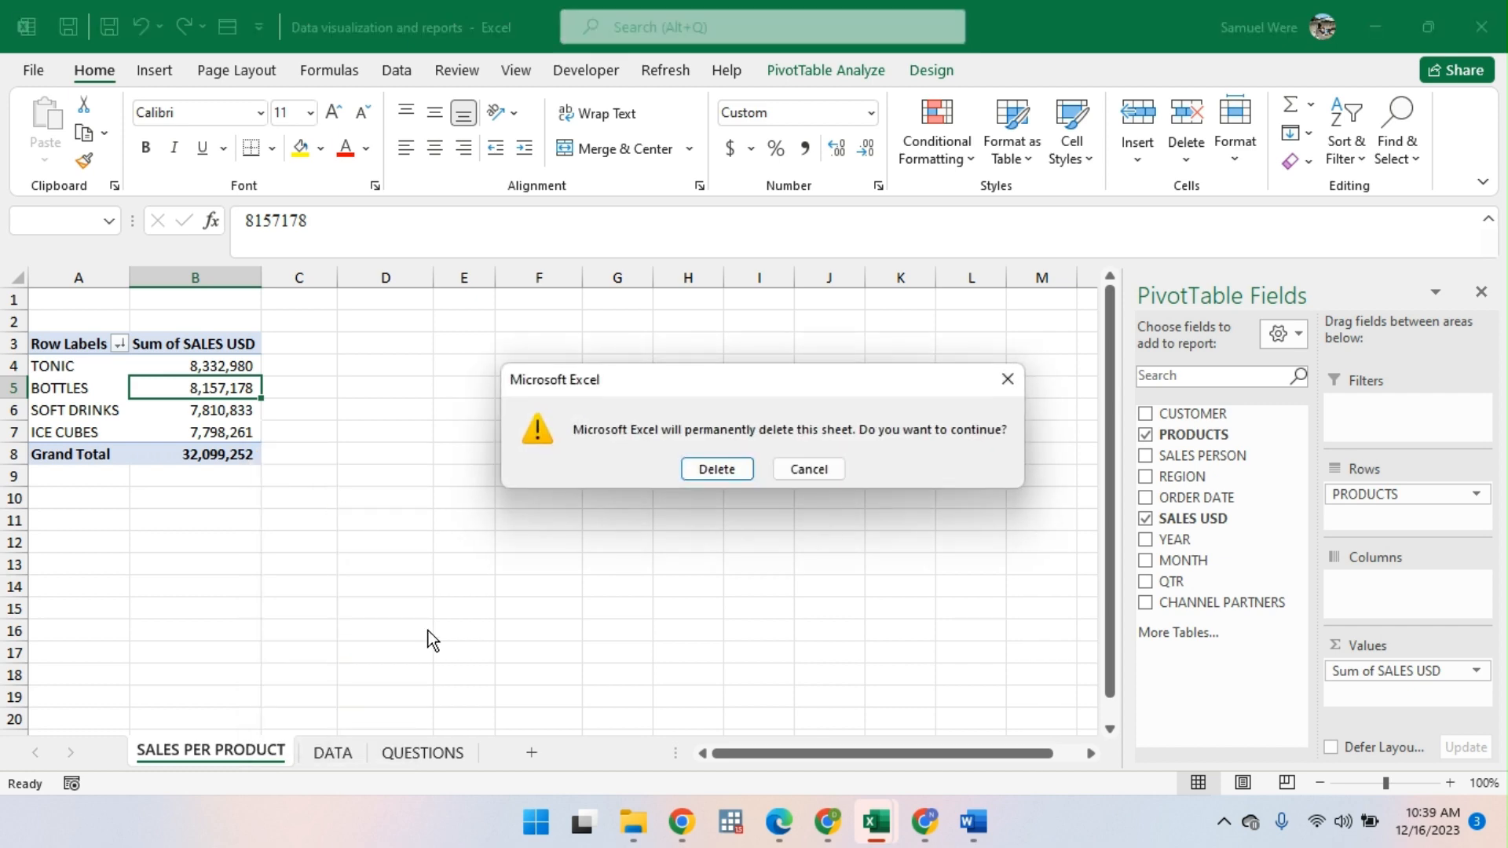
pyautogui.click(718, 470)
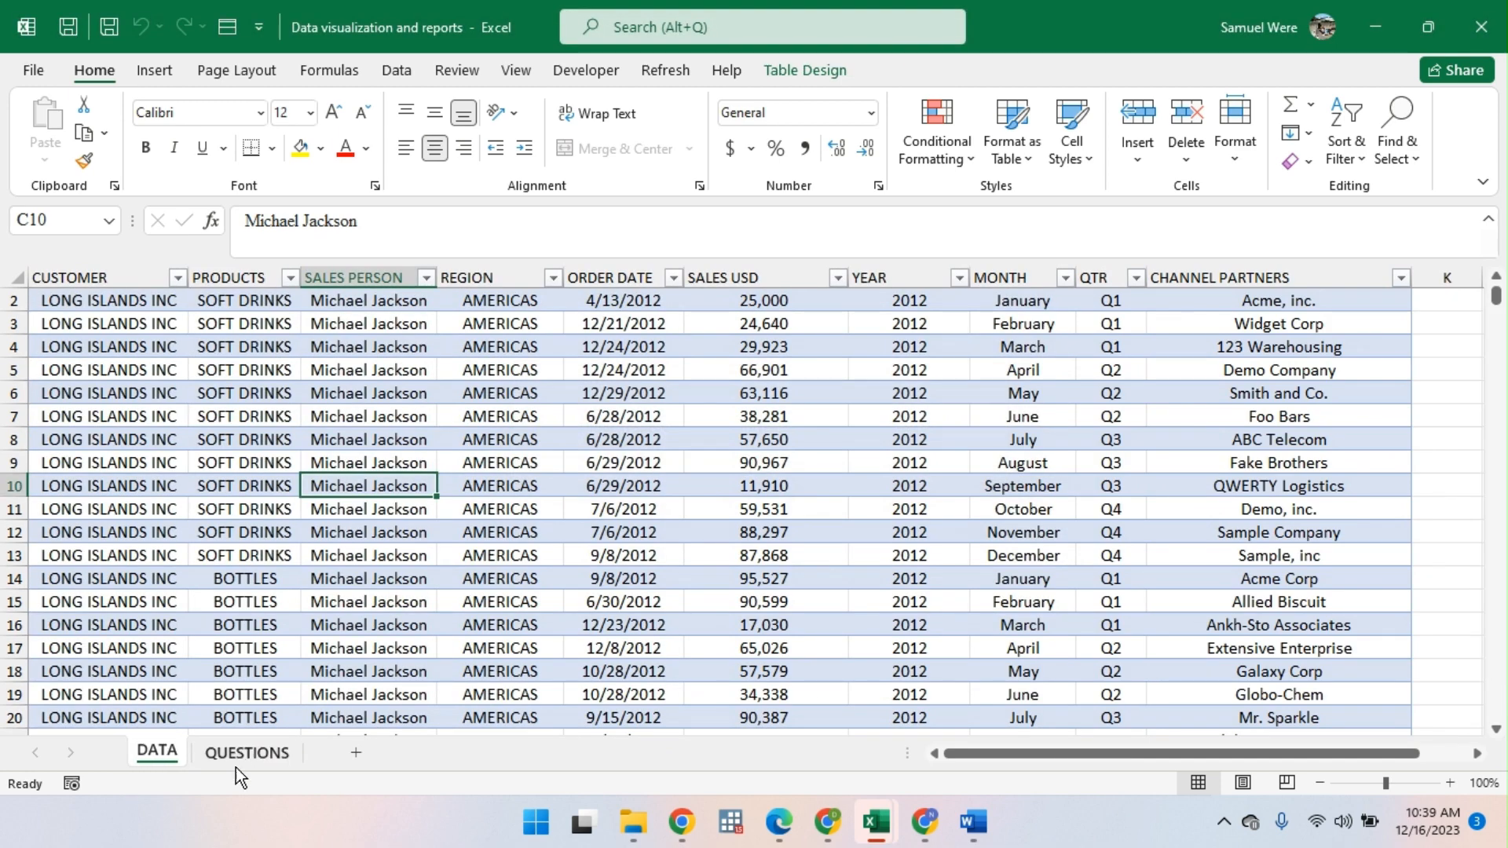
# Step: Insert a pivot table based on Table2 from the DATA sheet onto a new worksheet
pyautogui.click(304, 342)
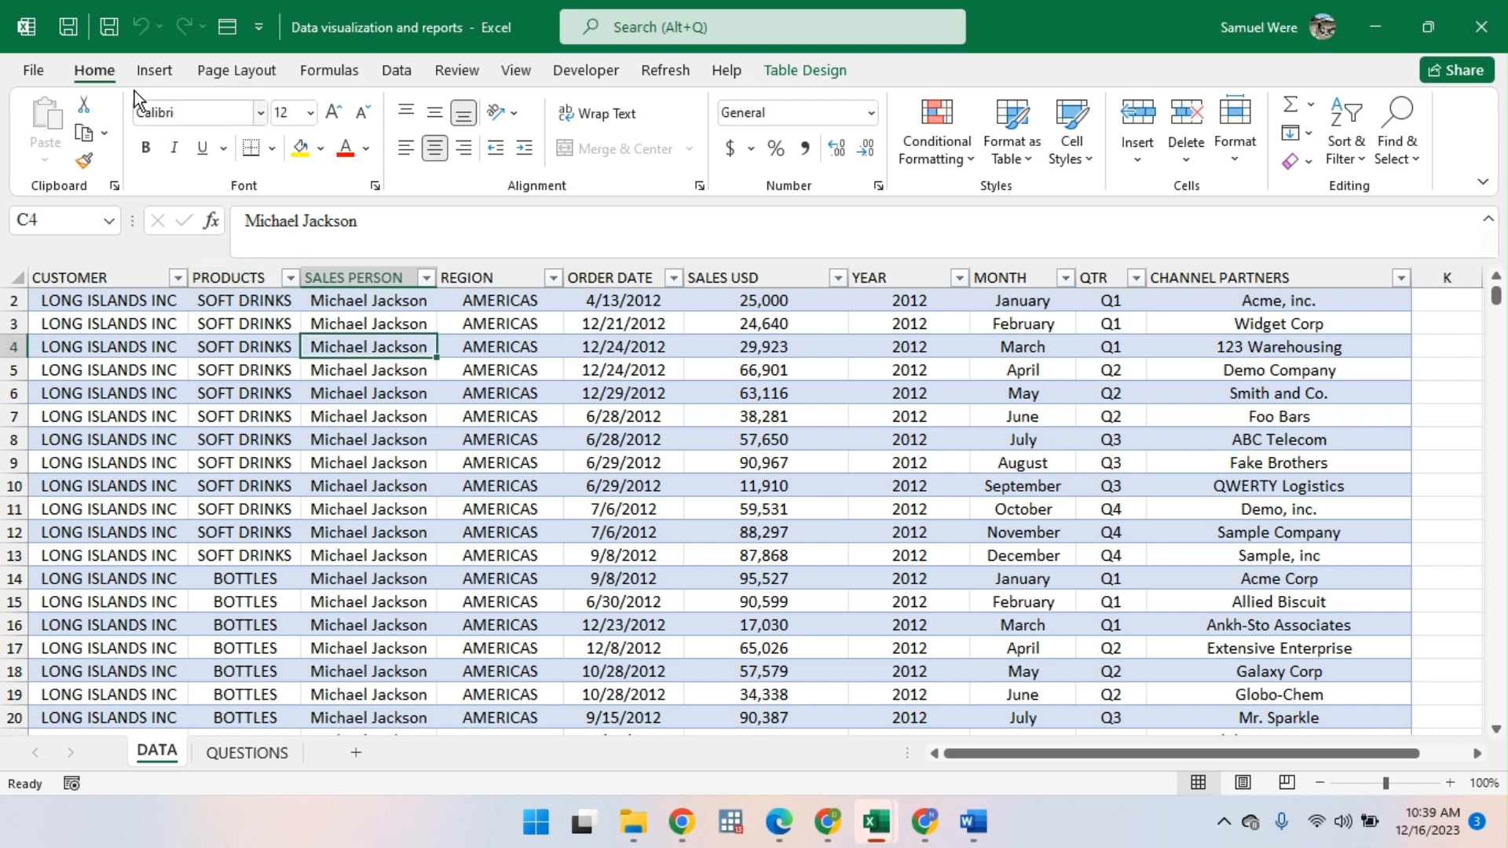
pyautogui.click(154, 71)
pyautogui.click(51, 125)
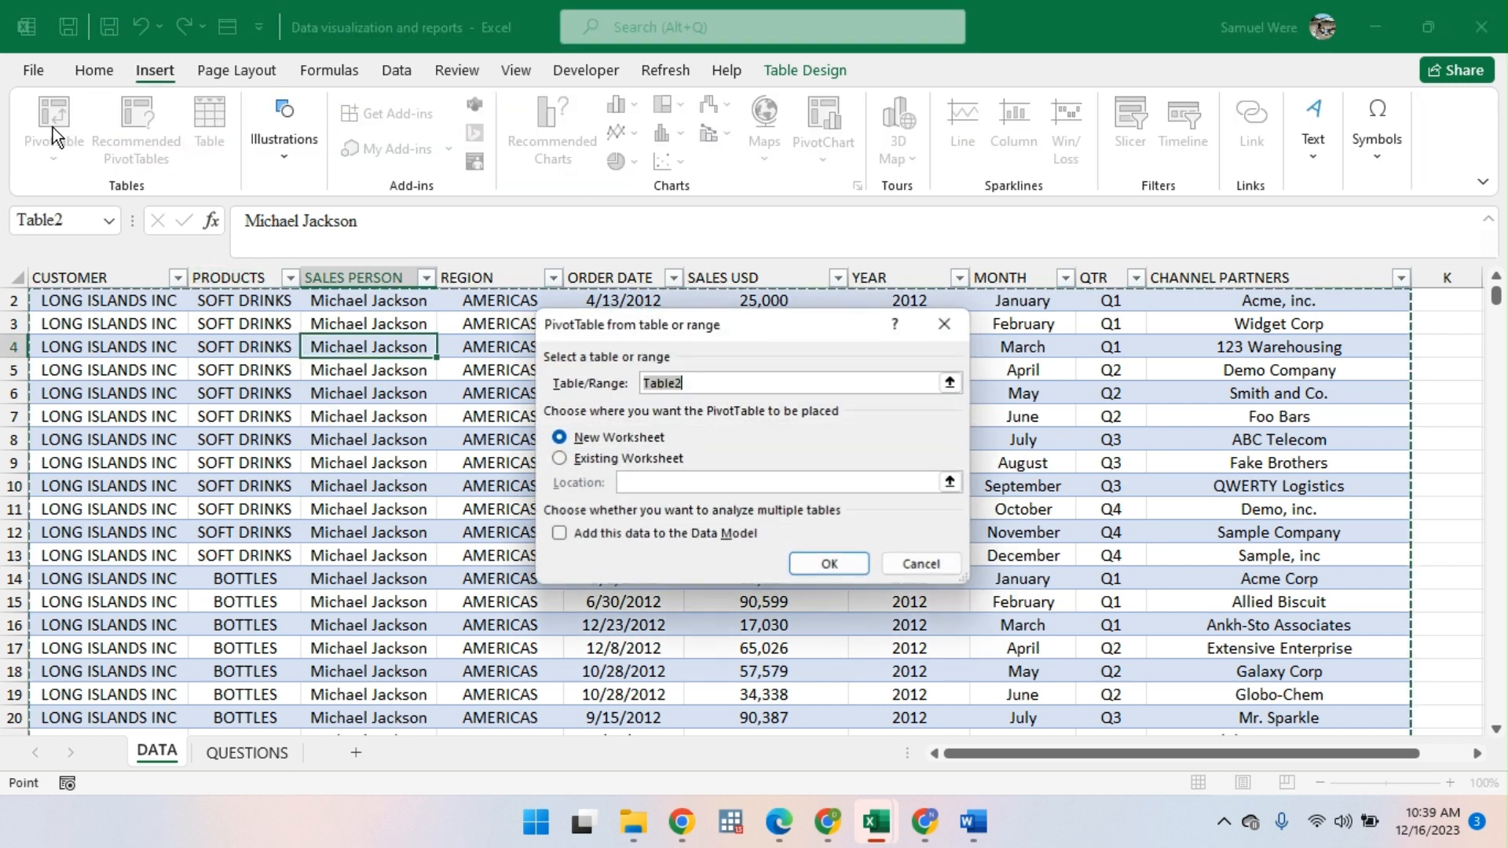
pyautogui.click(833, 573)
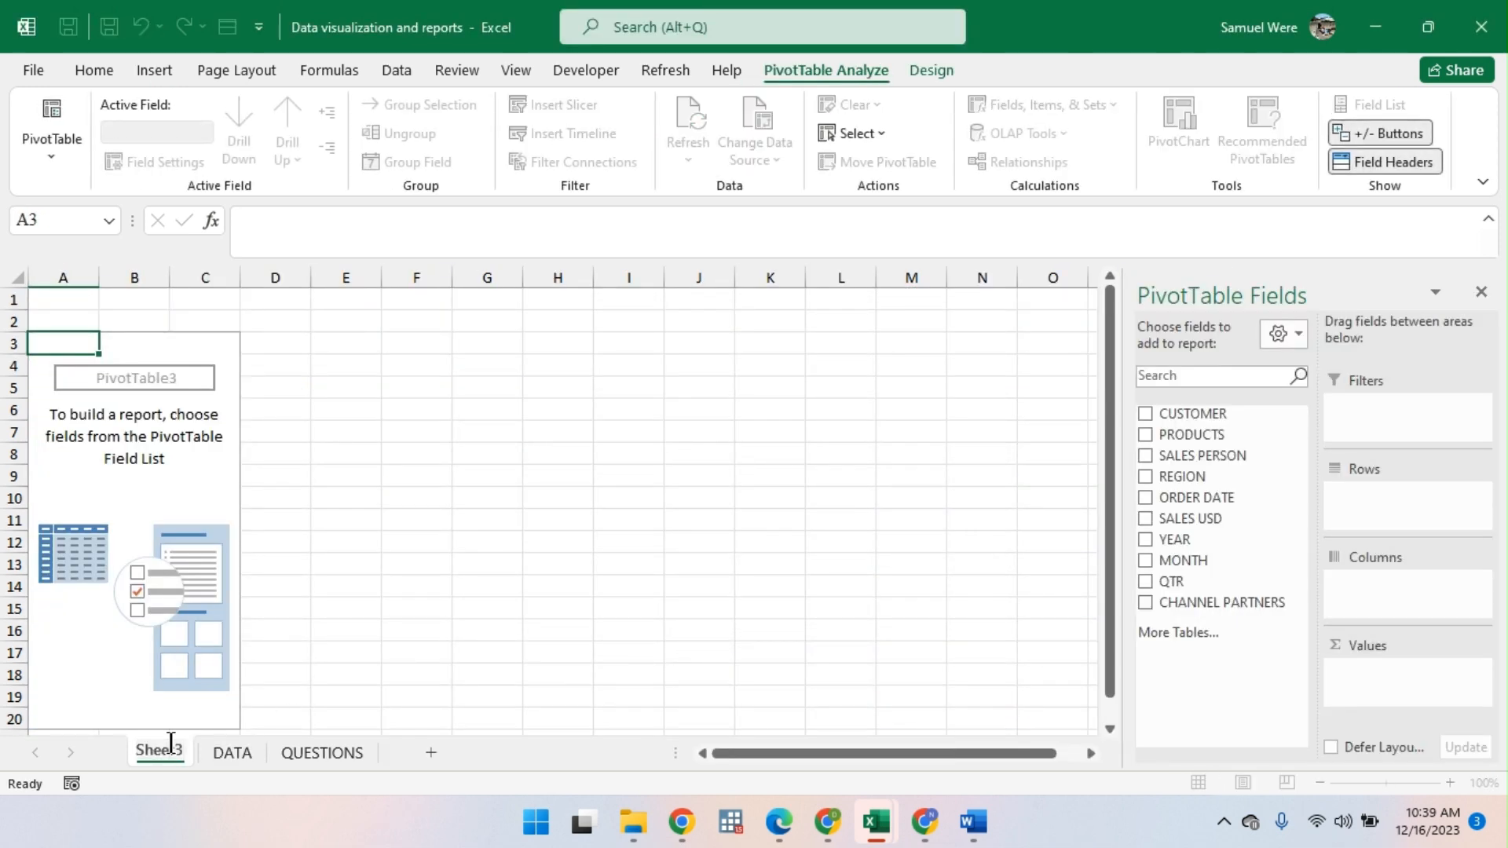
# Step: Rename the new pivot sheet SALES PER PRODUCT and add PRODUCTS as rows and SALES USD as summed values
pyautogui.press('BackSpace')
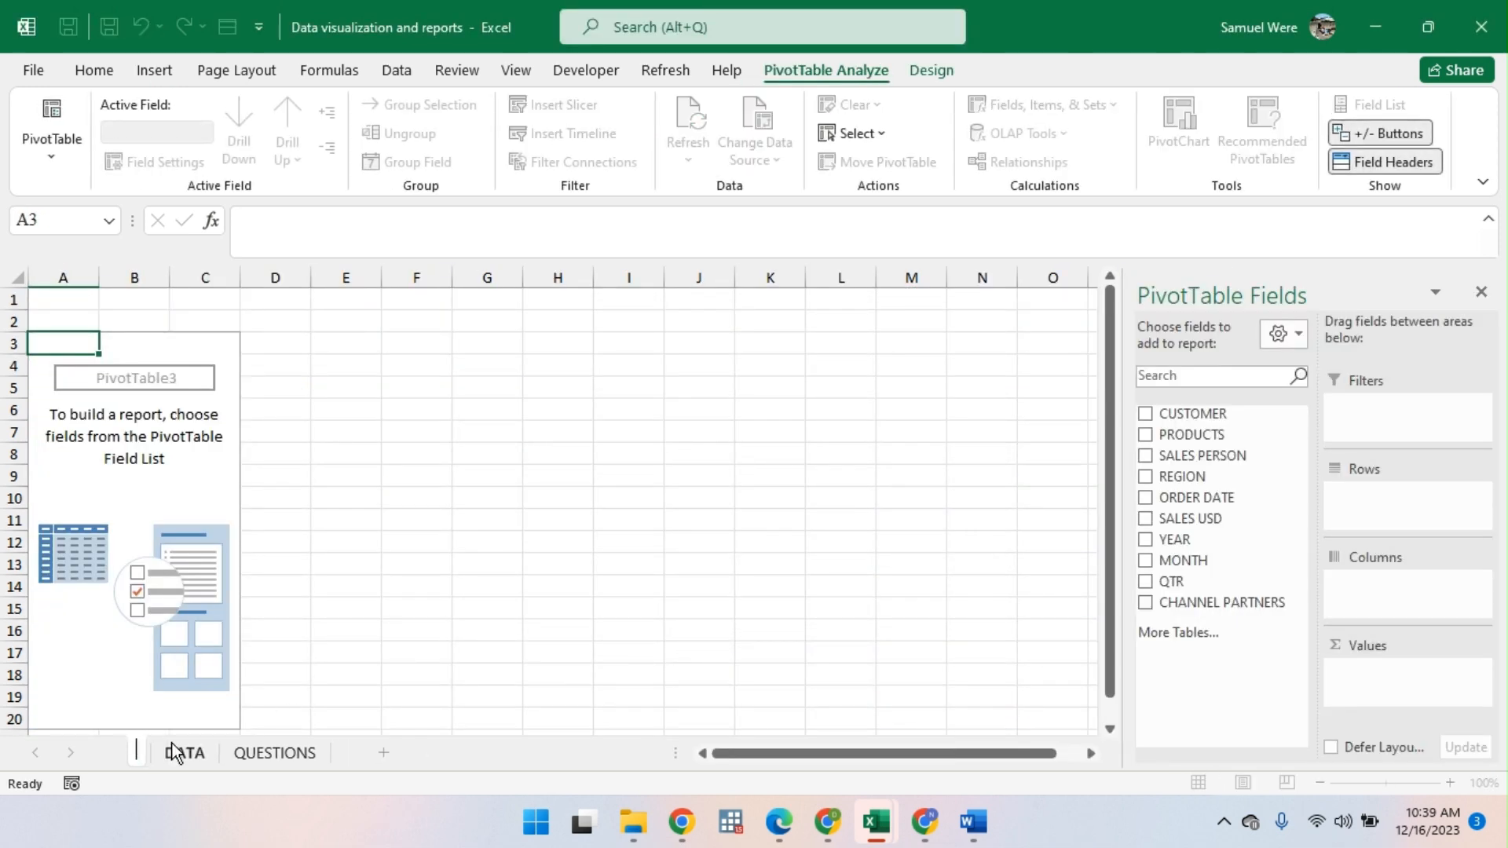
pyautogui.write('SALES PER')
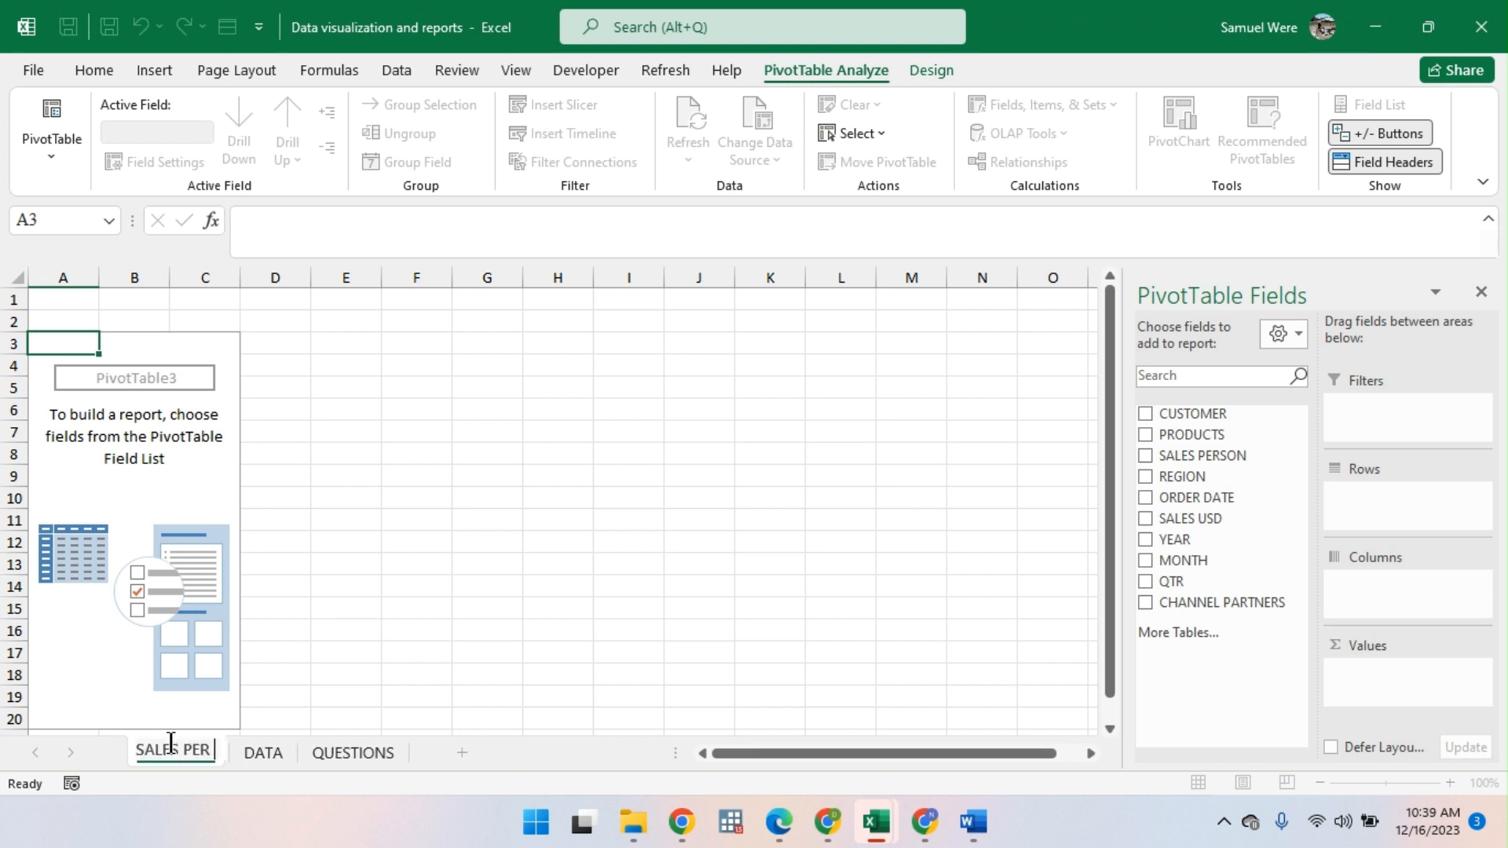
pyautogui.write(' PRODUCT')
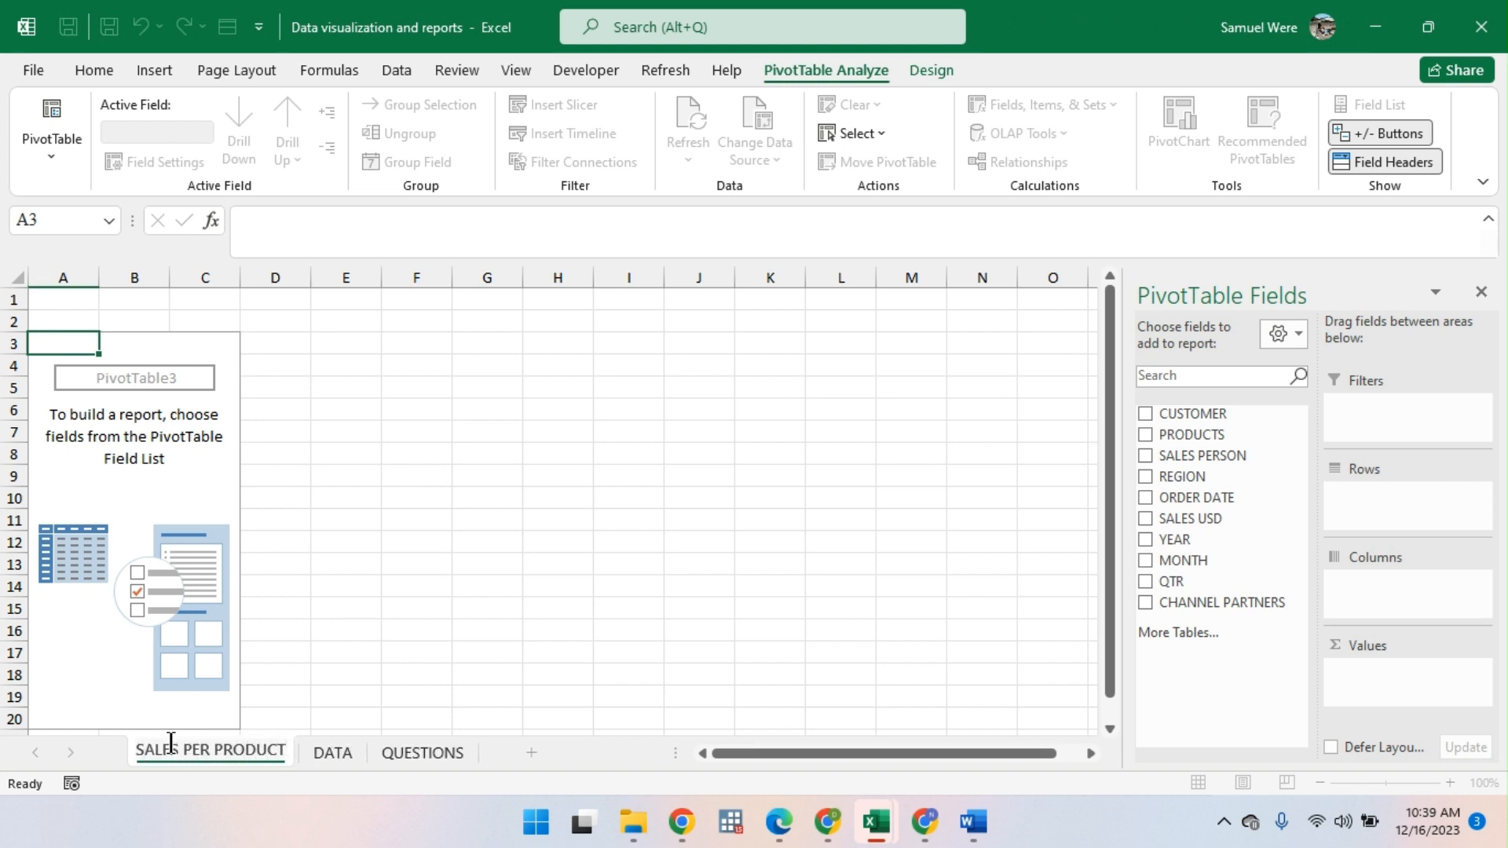
pyautogui.press('Return')
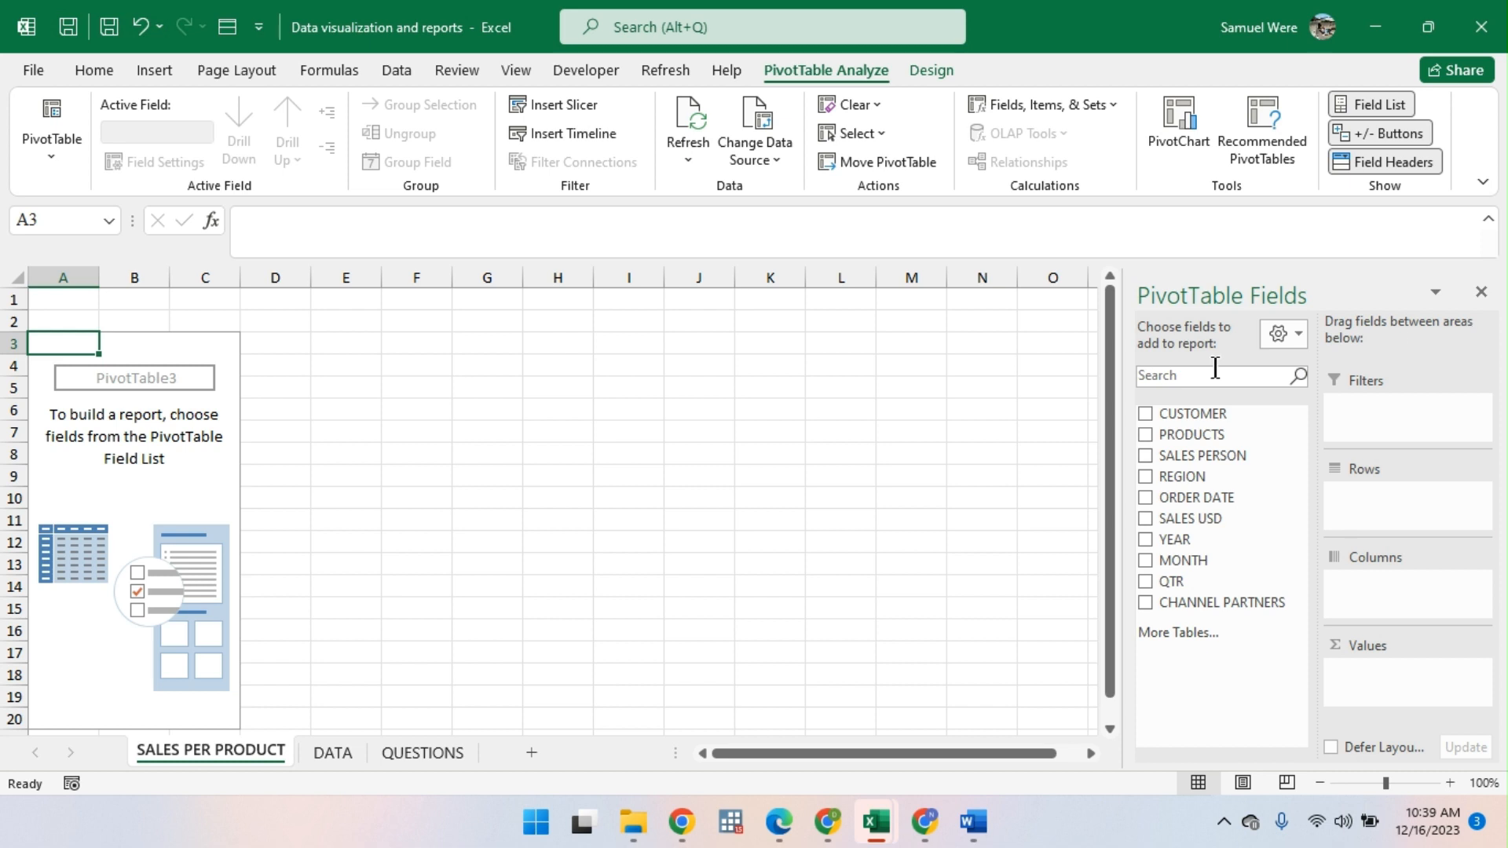
pyautogui.click(1144, 434)
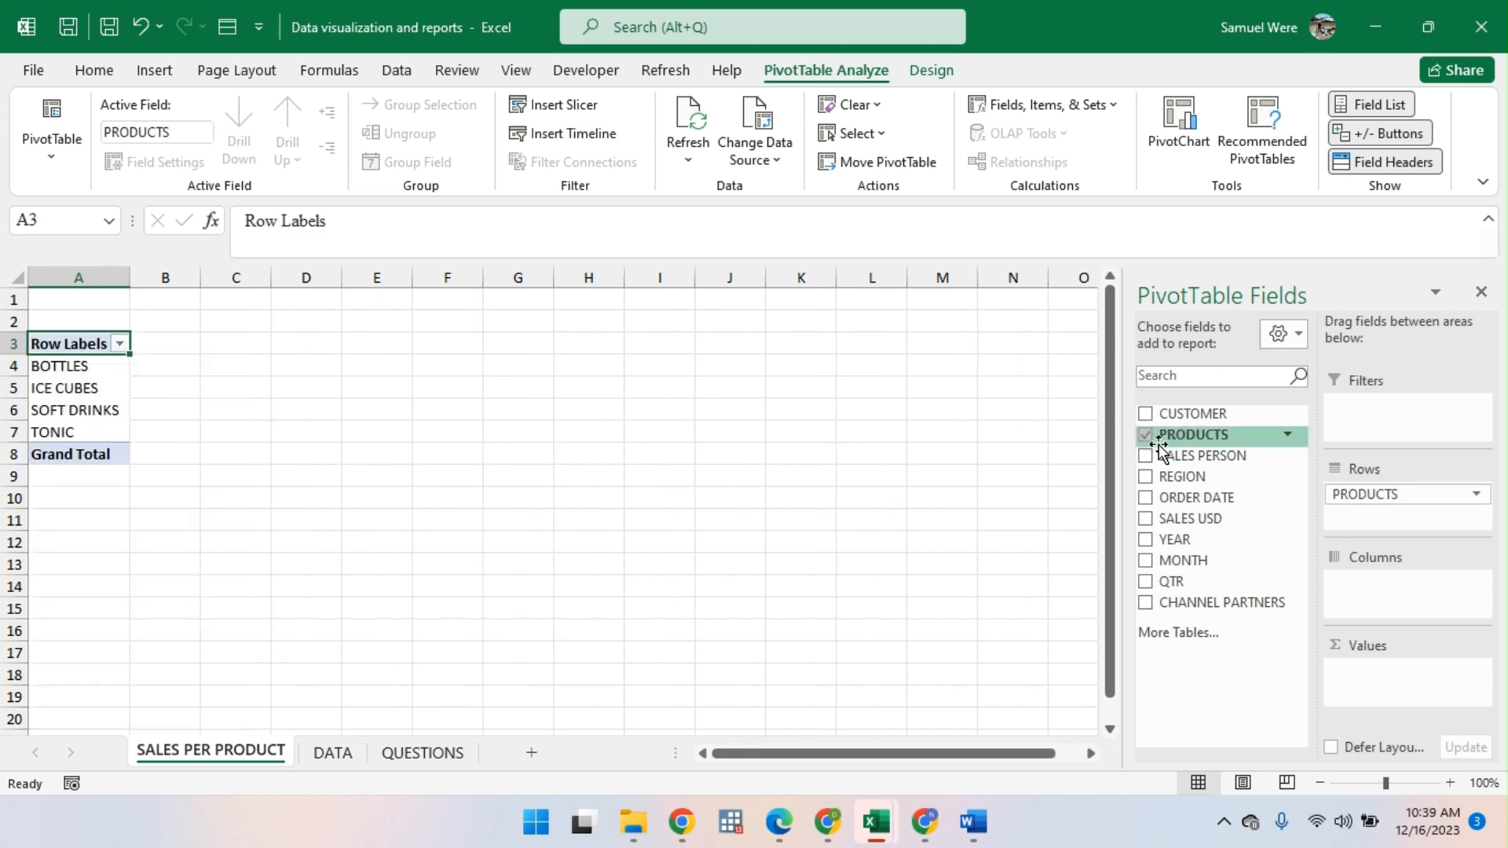
pyautogui.click(1146, 517)
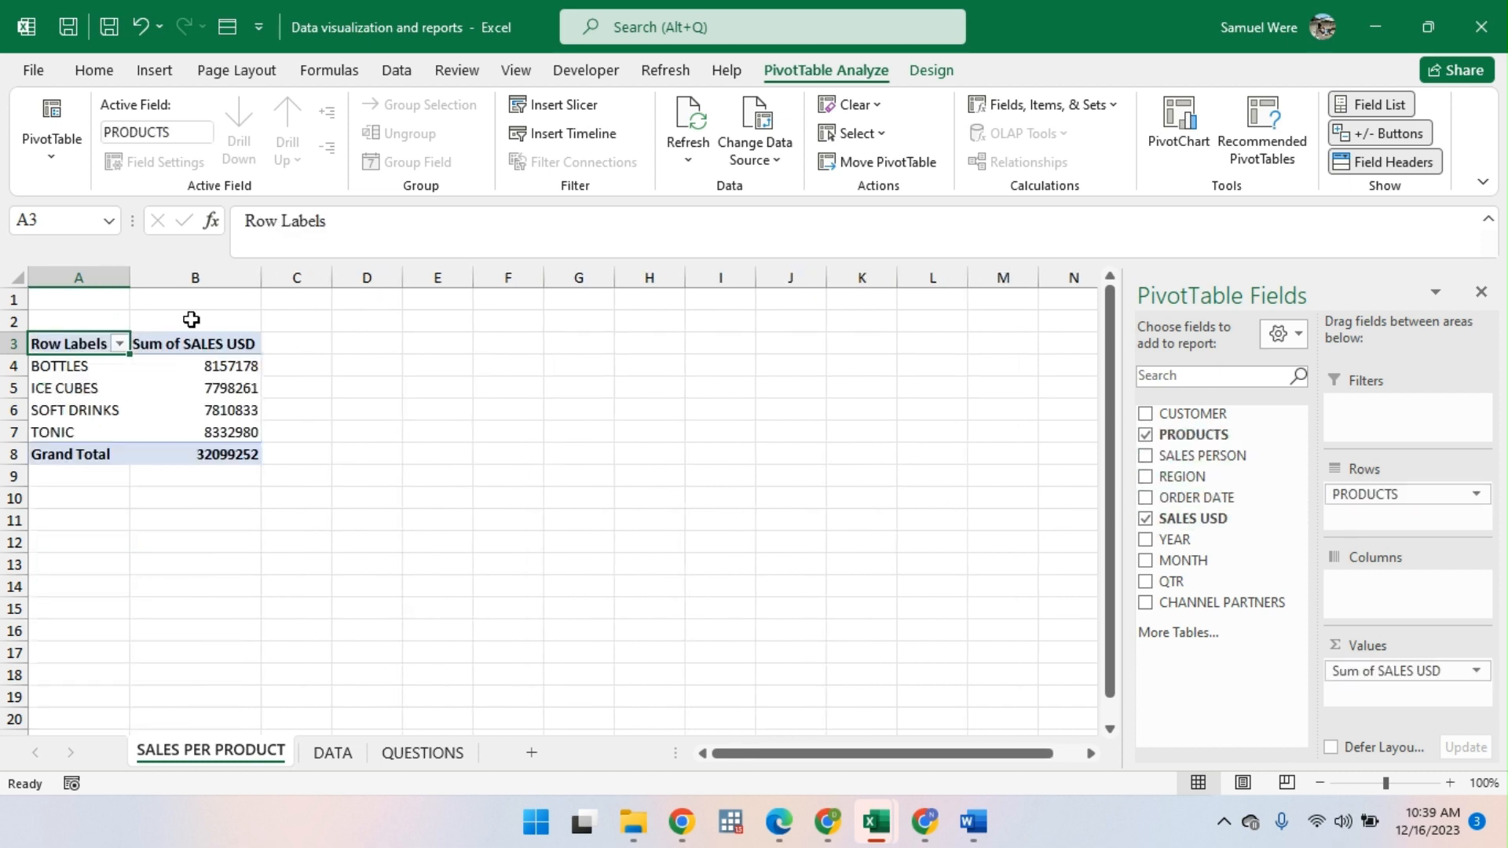
# Step: Format the sales sums in B4:B8, including the grand total, as dollar accounting values without decimals
pyautogui.moveTo(197, 374); pyautogui.dragTo(201, 455)
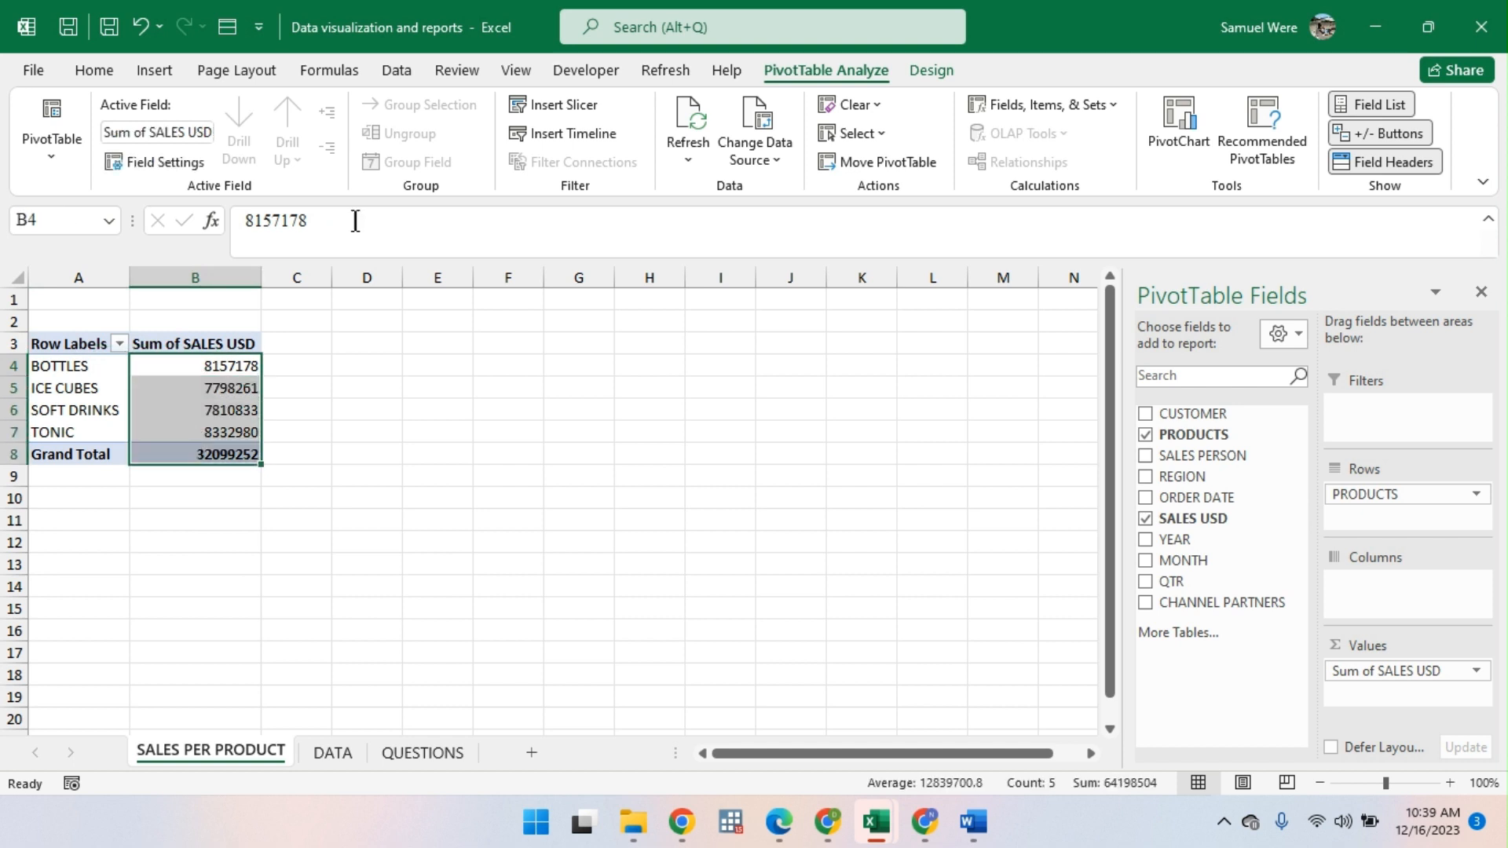
pyautogui.click(94, 70)
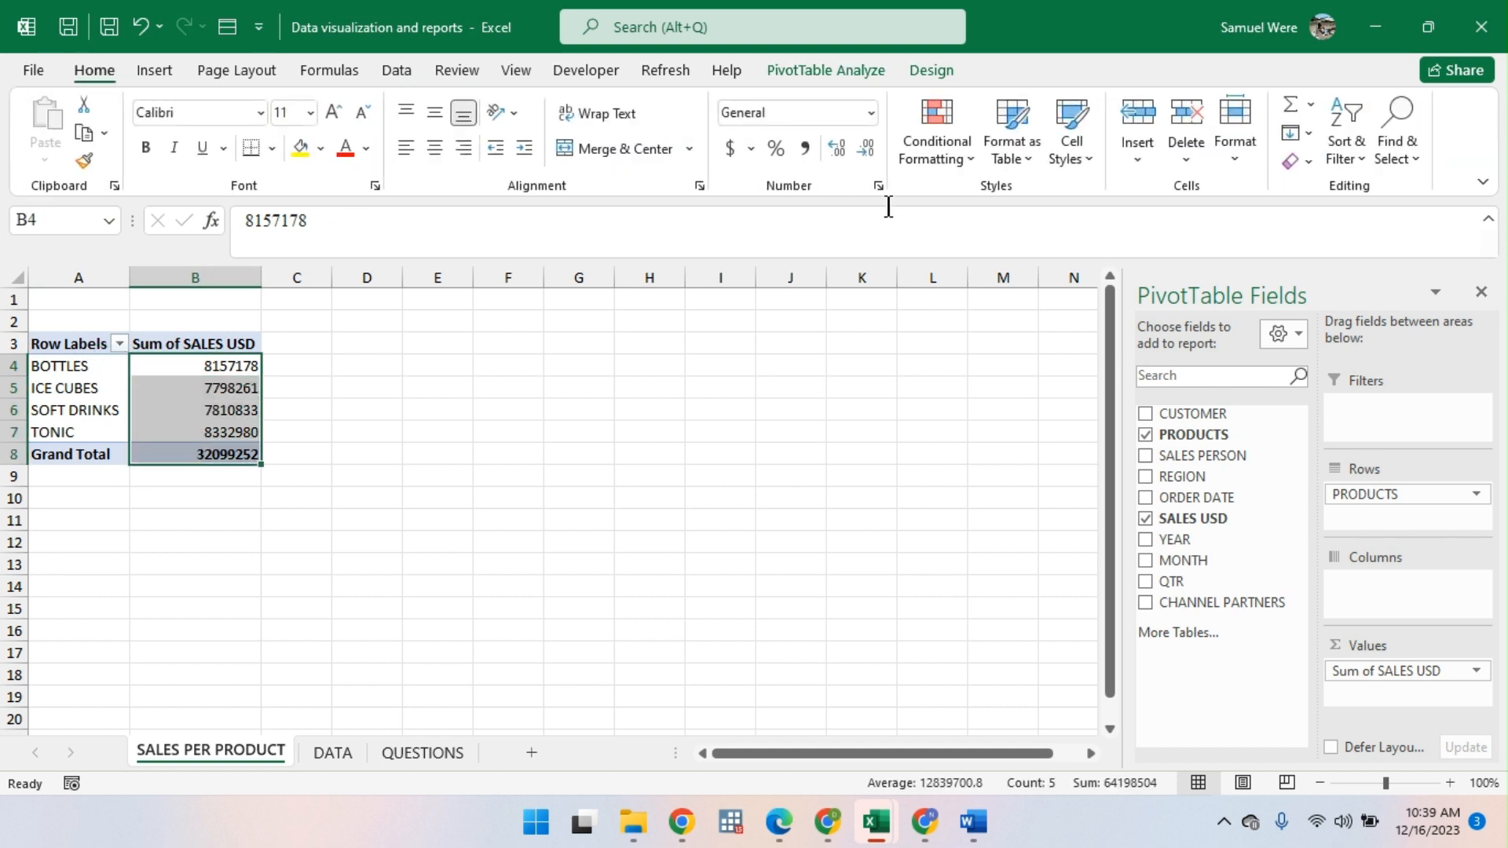
pyautogui.click(804, 148)
pyautogui.click(867, 148)
pyautogui.click(867, 149)
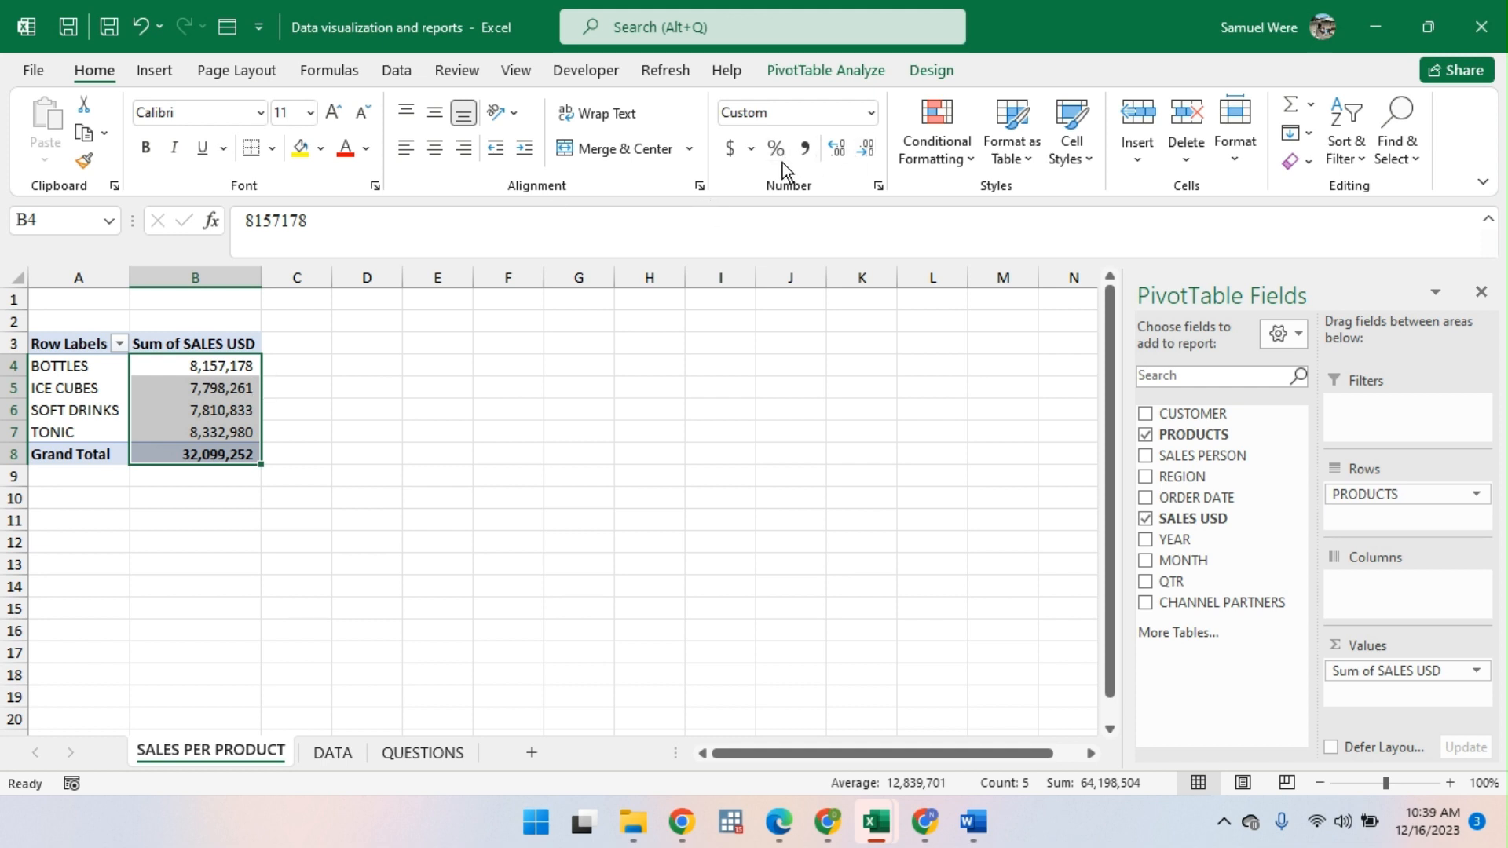
pyautogui.click(730, 149)
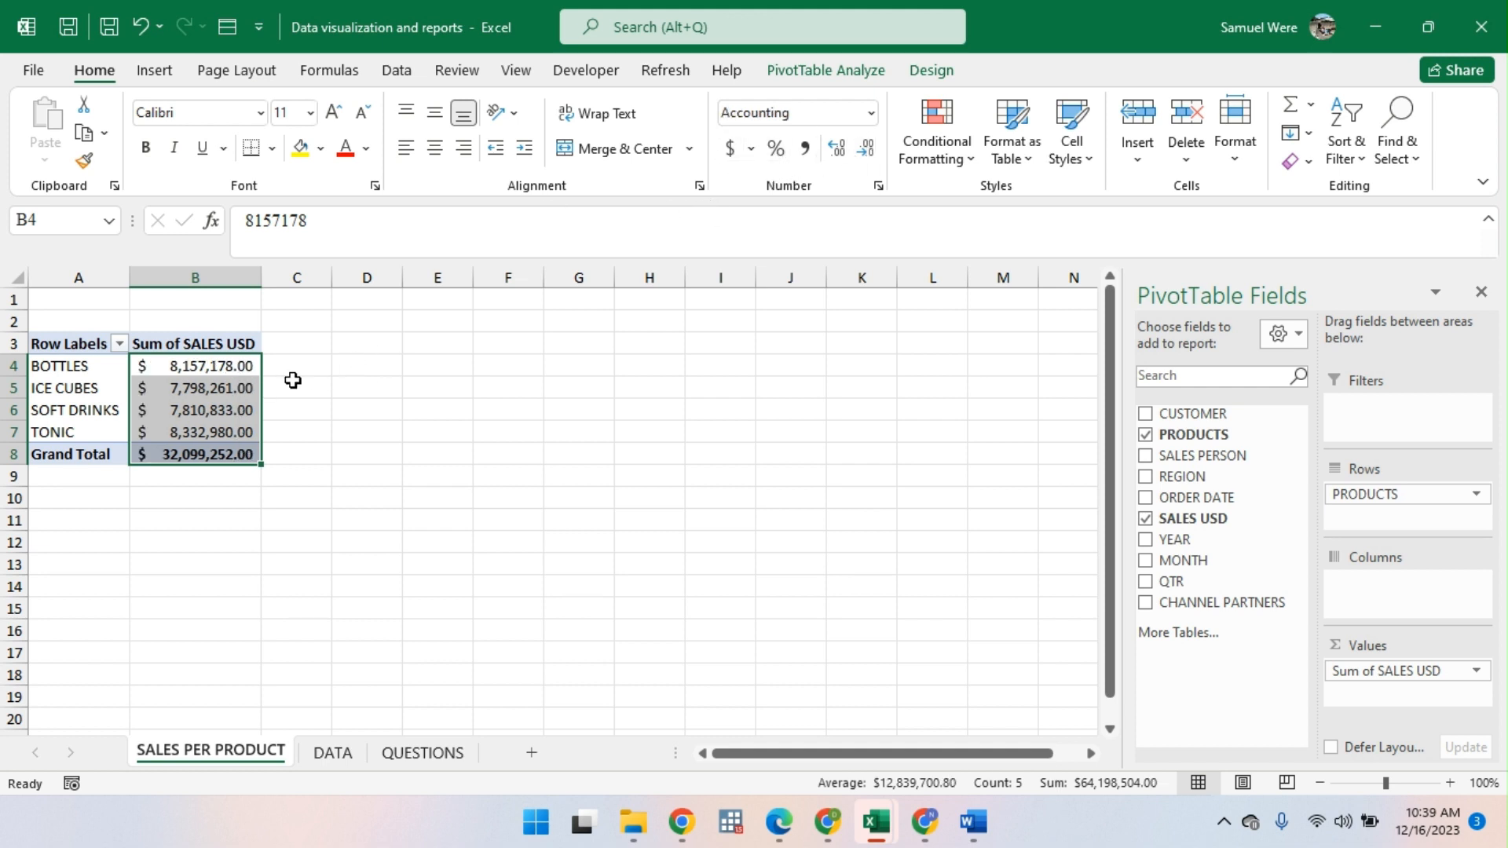
pyautogui.click(873, 152)
pyautogui.click(874, 152)
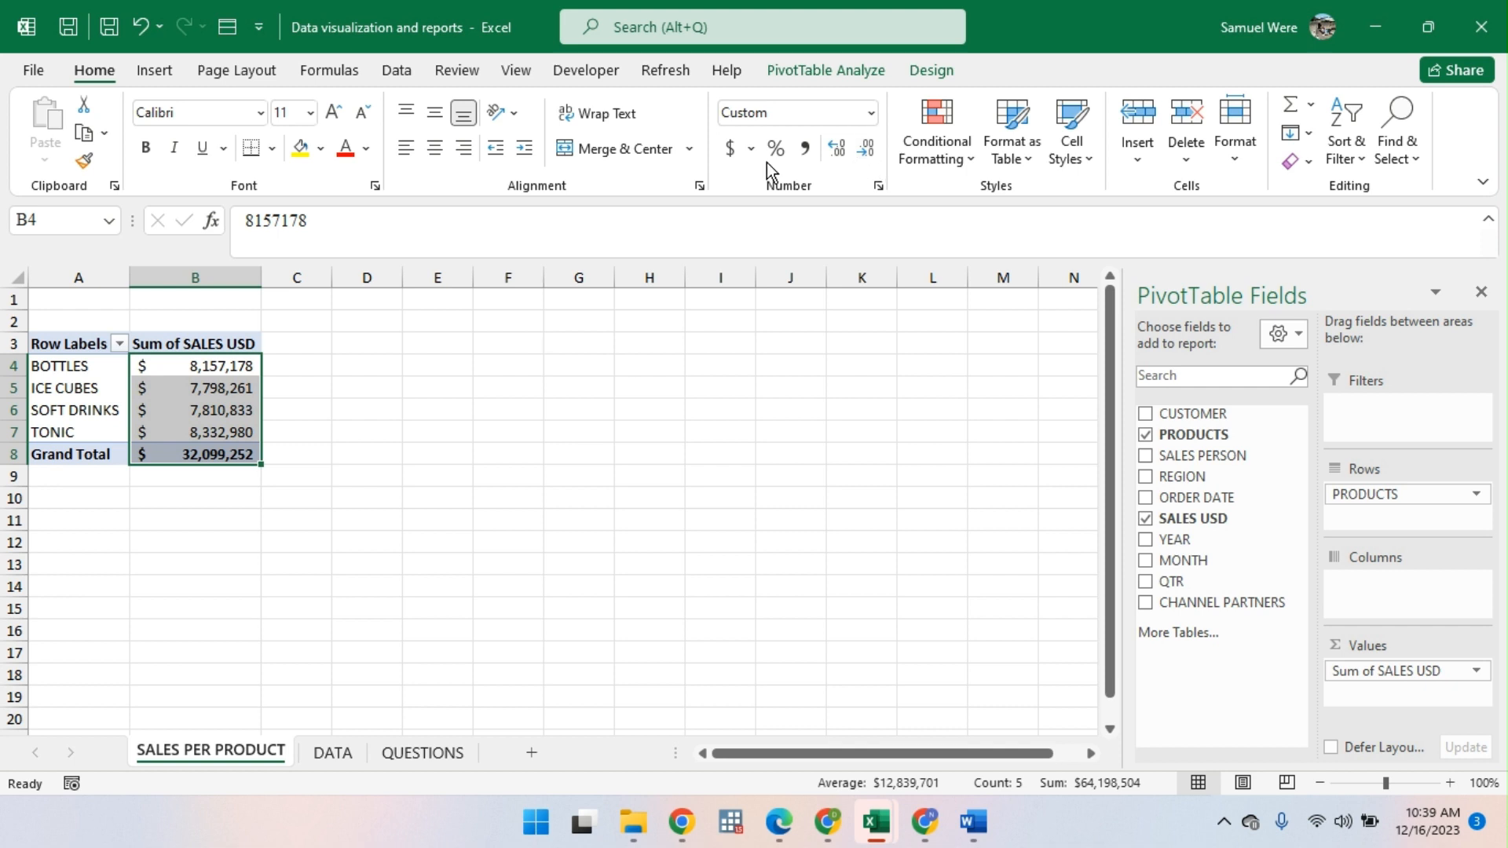
# Step: Sort the products by Sum of SALES USD from largest to smallest and deselect the pivot table
pyautogui.rightClick(179, 405)
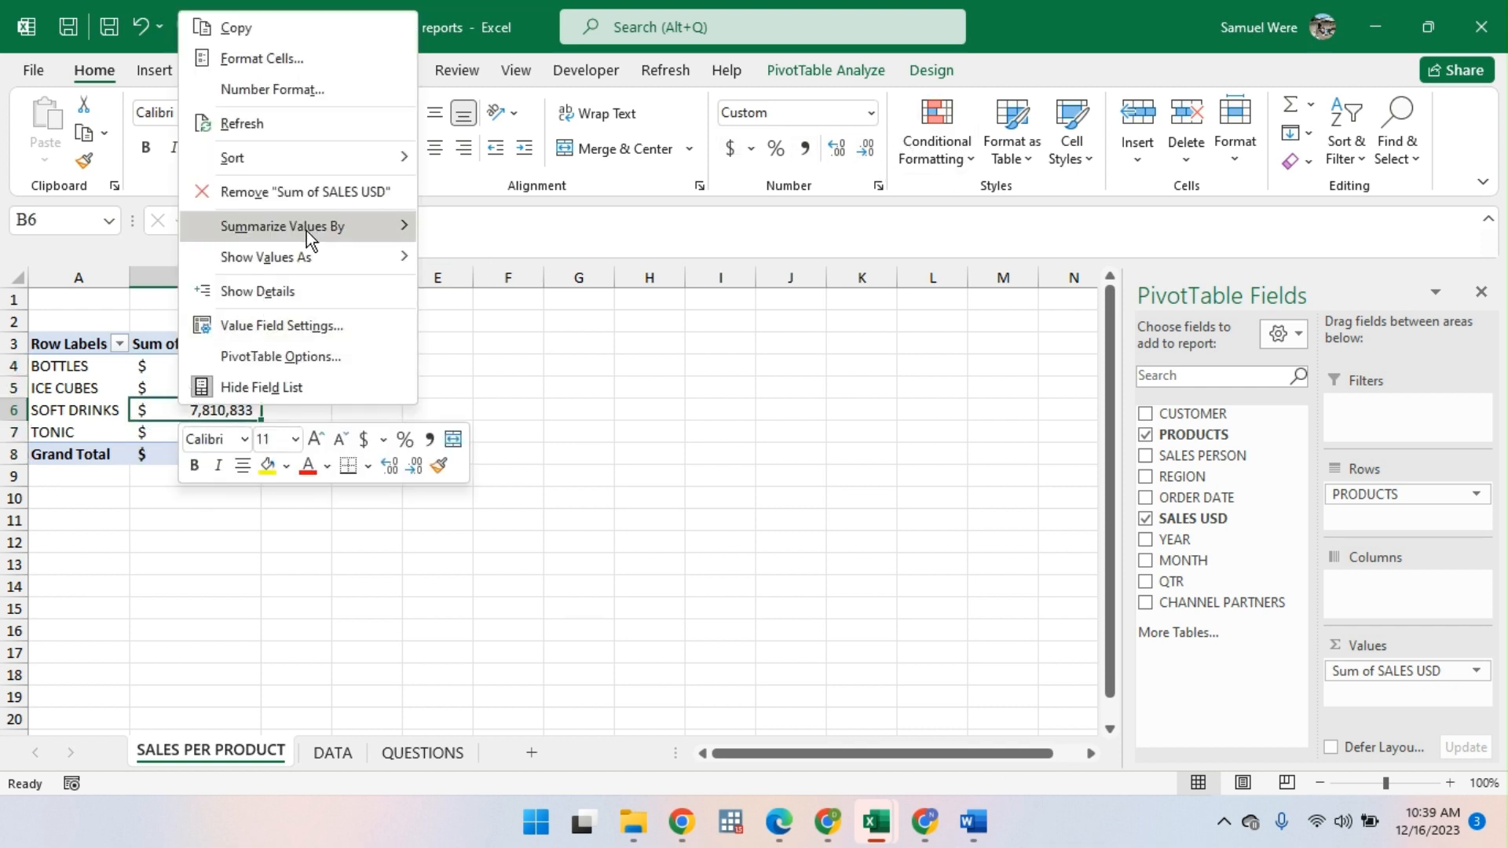
pyautogui.moveTo(328, 155)
pyautogui.click(507, 190)
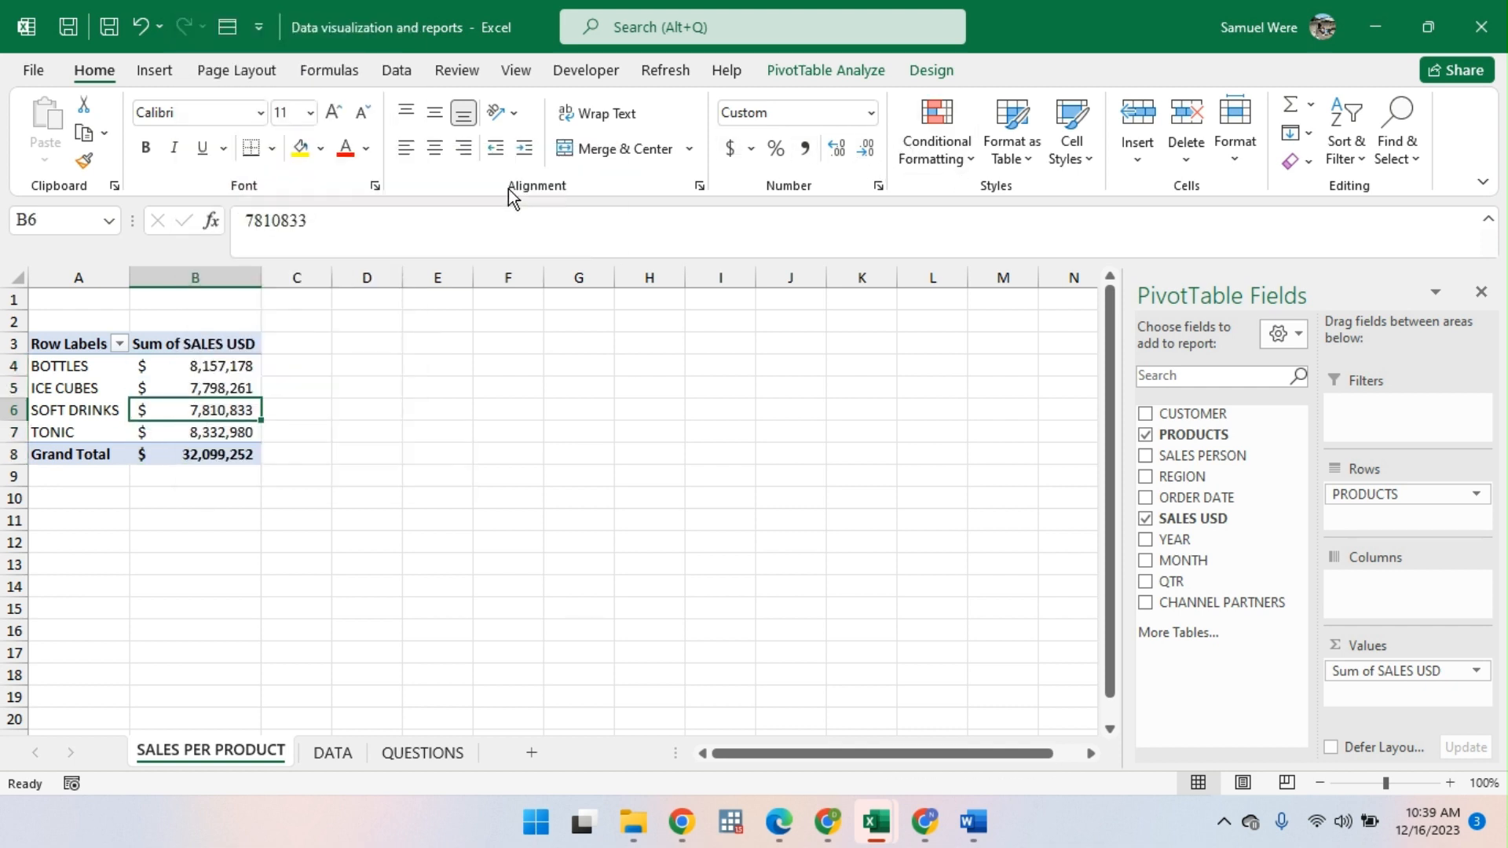
pyautogui.click(436, 434)
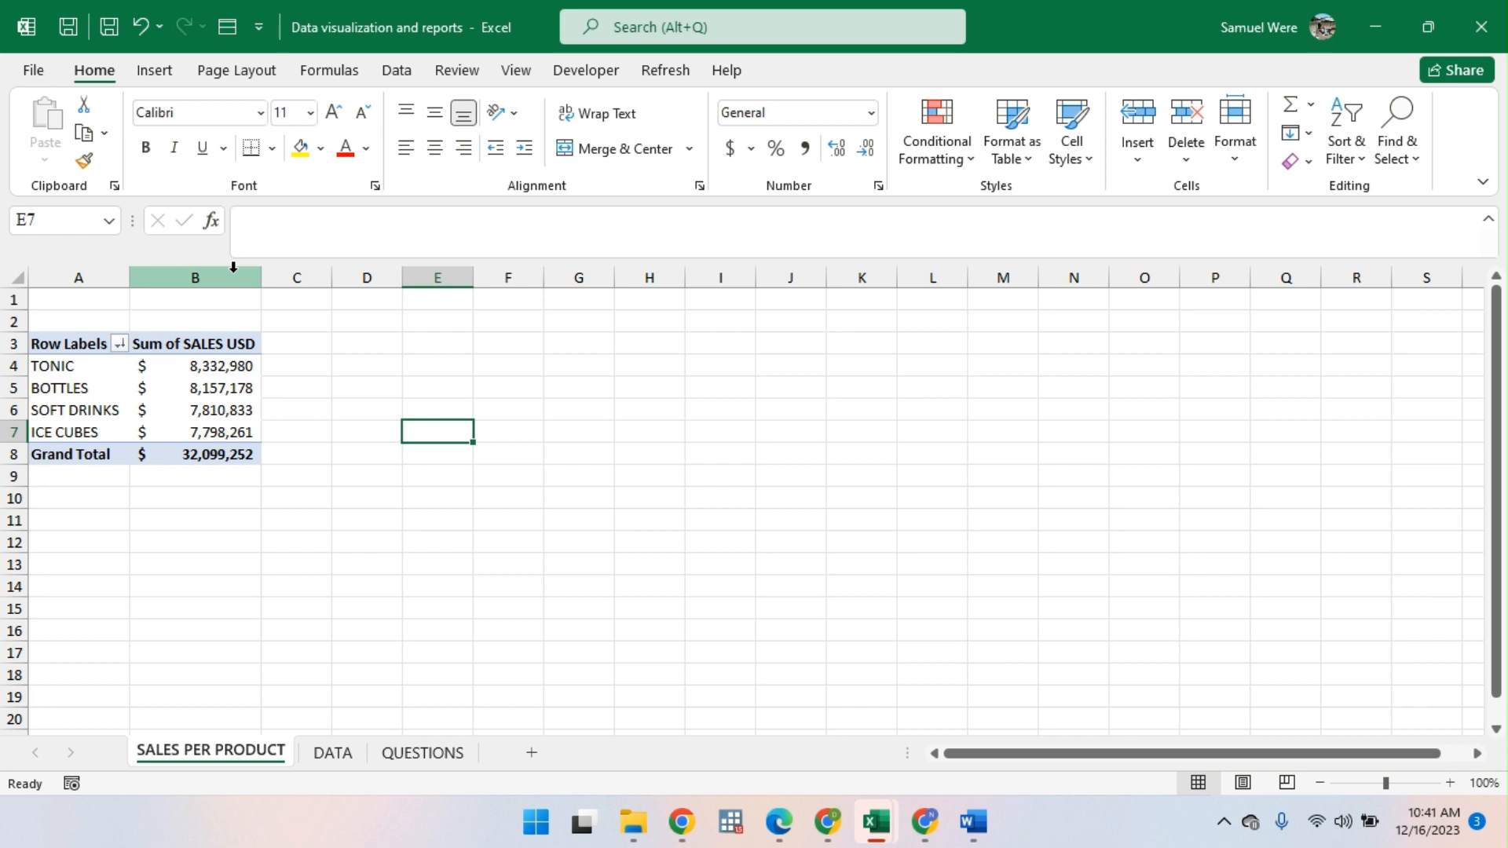
# Step: Check the objectives on the QUESTIONS sheet, and insert another pivot table from Table2 on a new worksheet
pyautogui.click(414, 754)
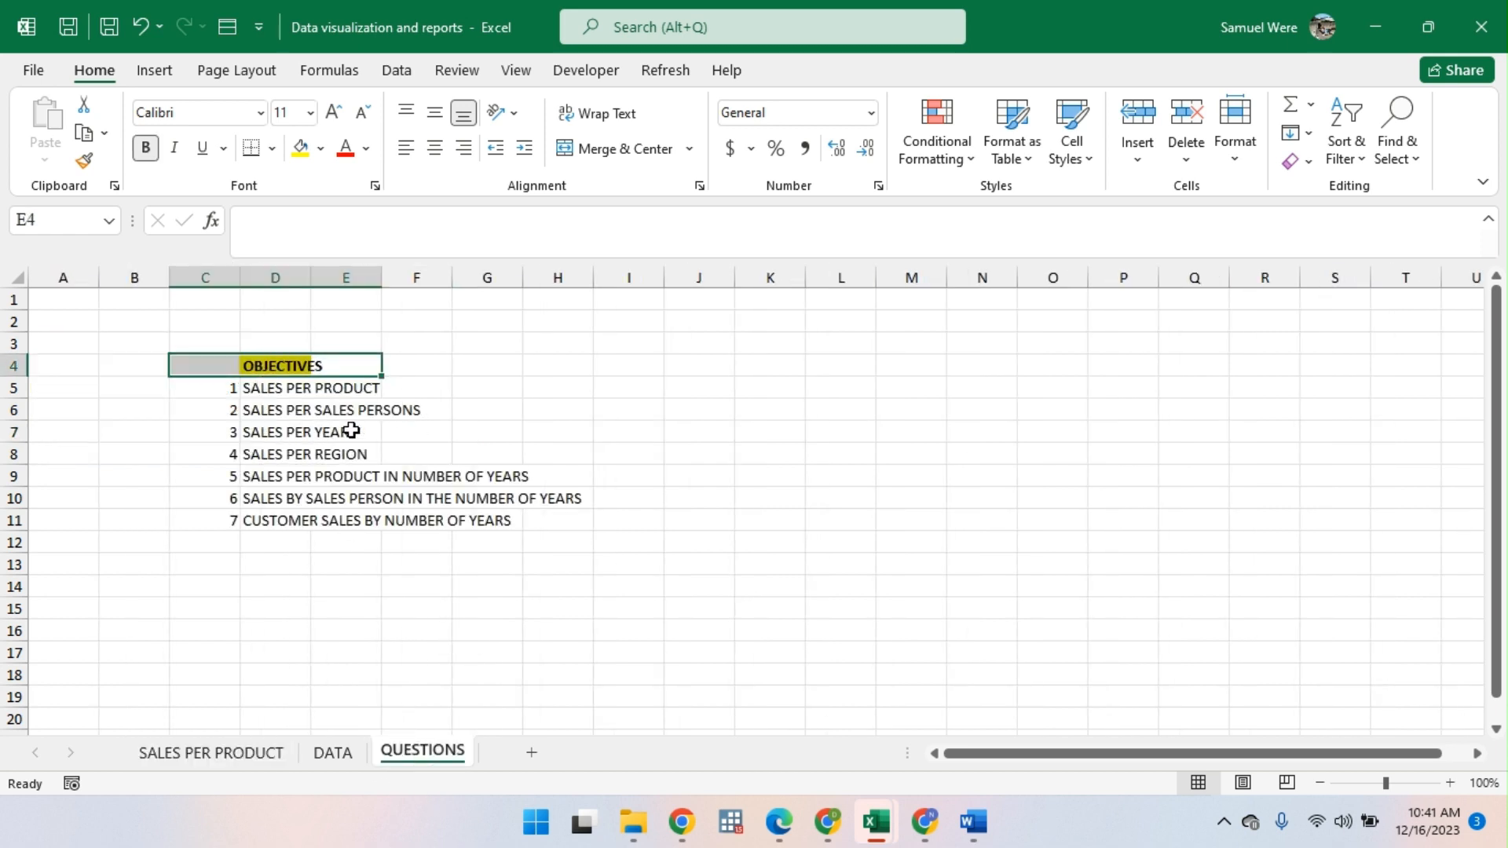
pyautogui.click(330, 753)
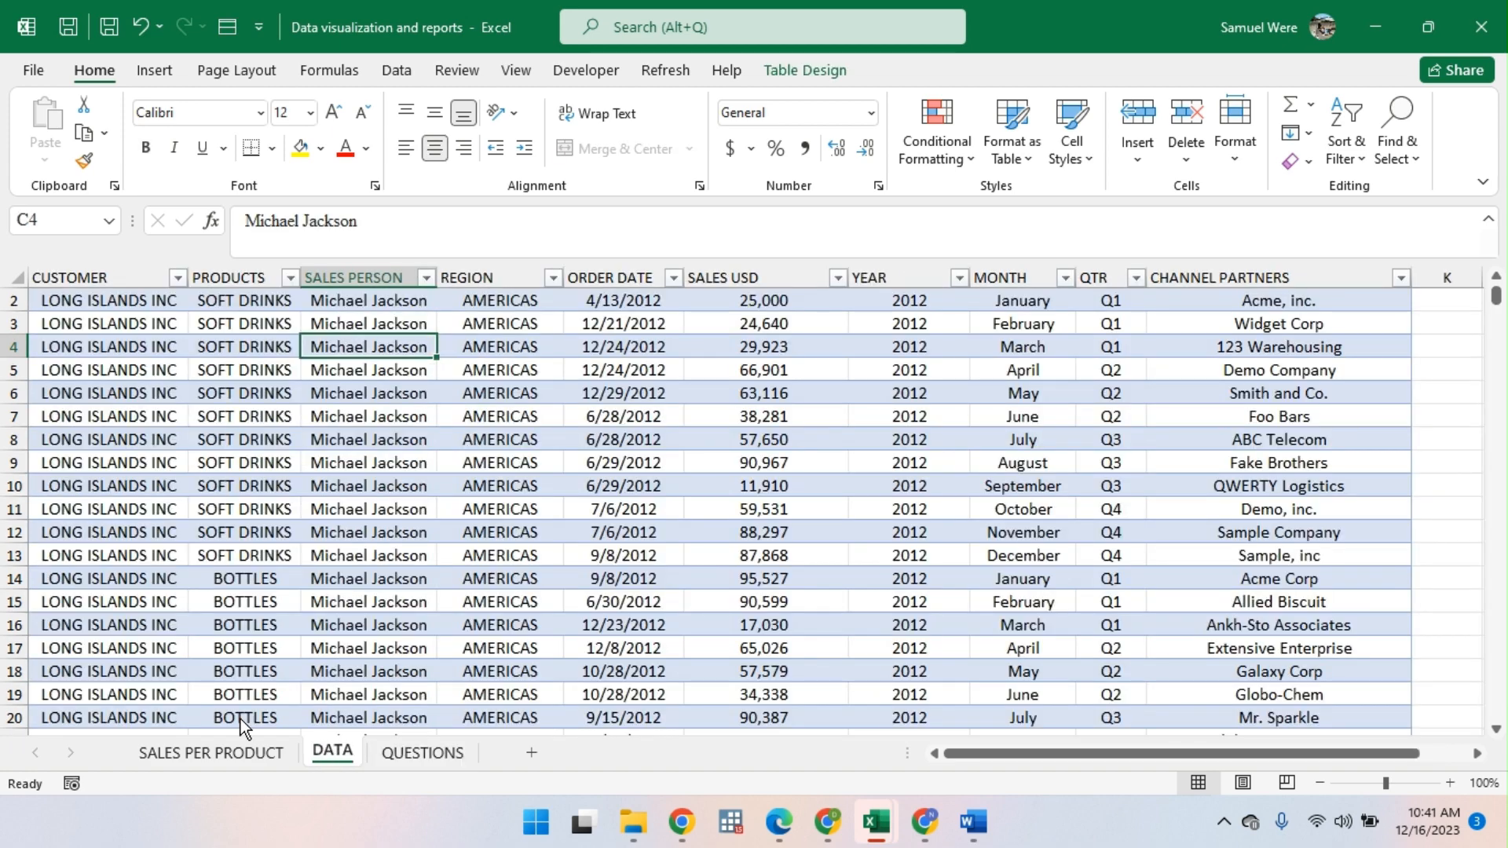
pyautogui.click(154, 69)
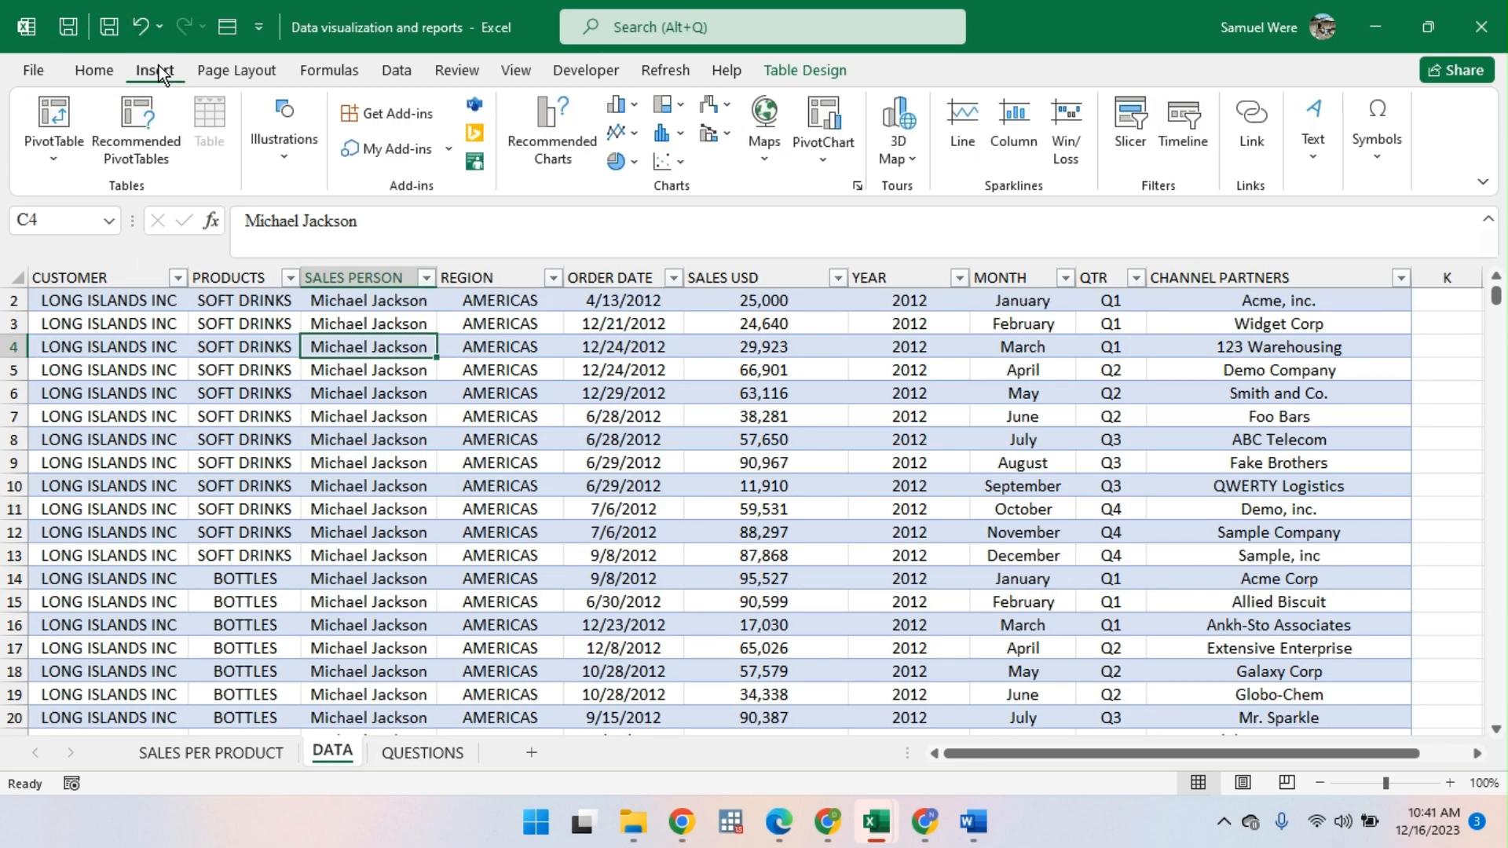
pyautogui.click(49, 118)
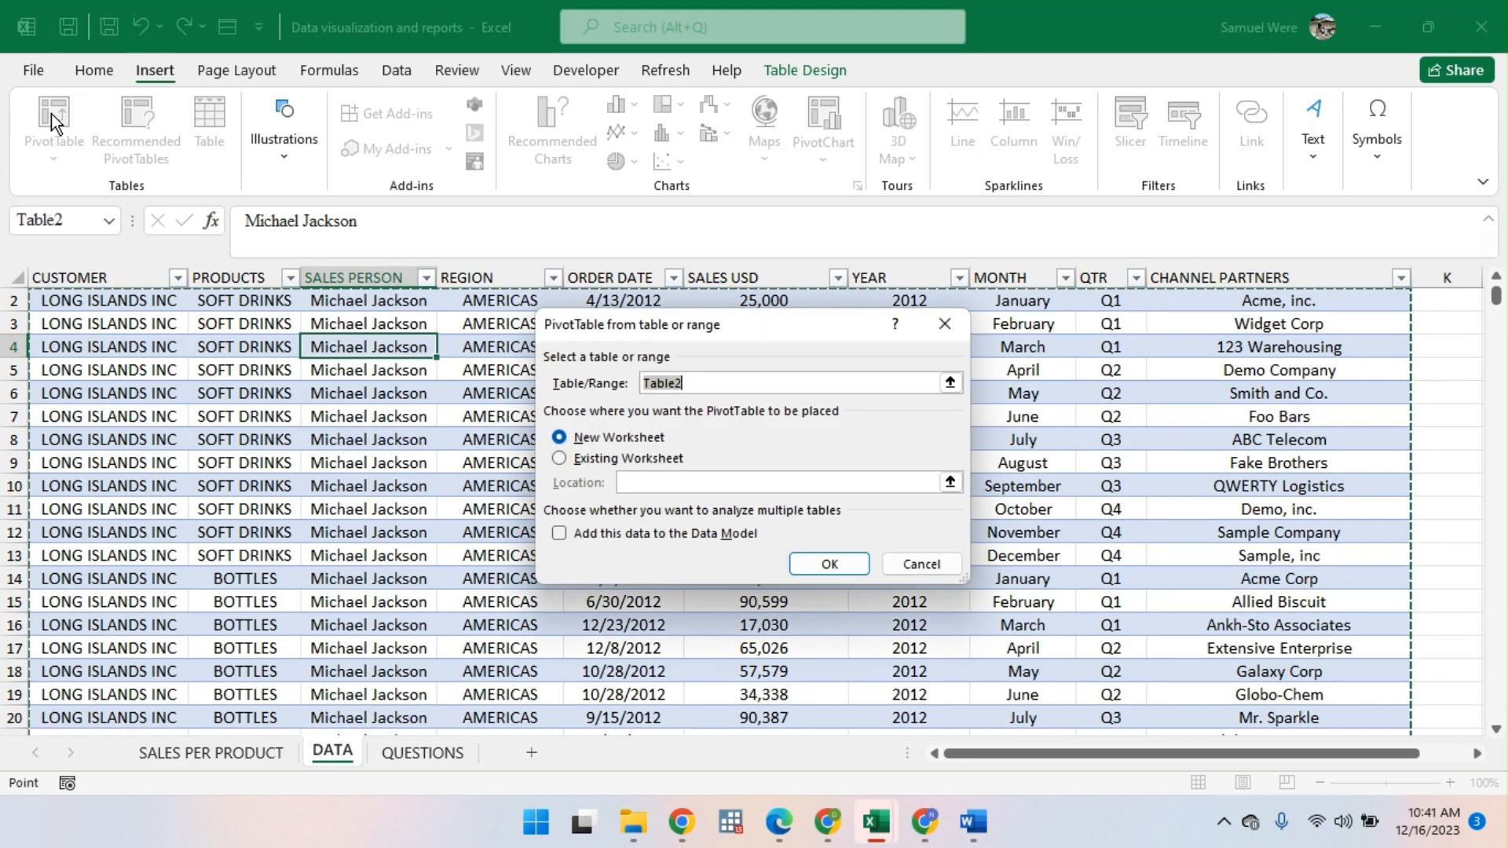
pyautogui.click(813, 555)
# Step: Recheck the objectives on the QUESTIONS sheet and rename the new pivot table's sheet SALES PER PERSON
pyautogui.click(498, 748)
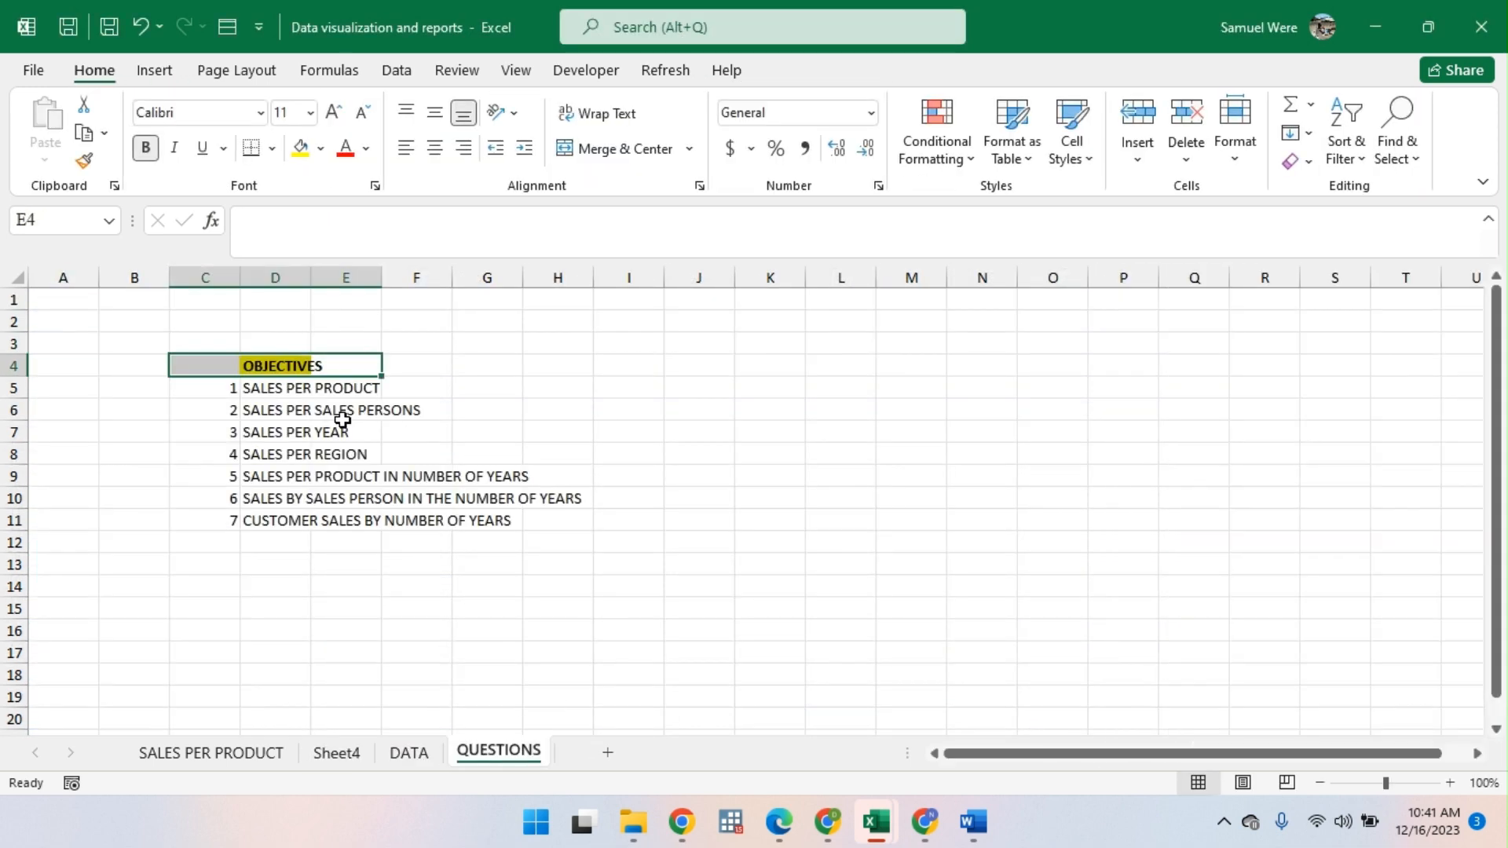
pyautogui.click(331, 763)
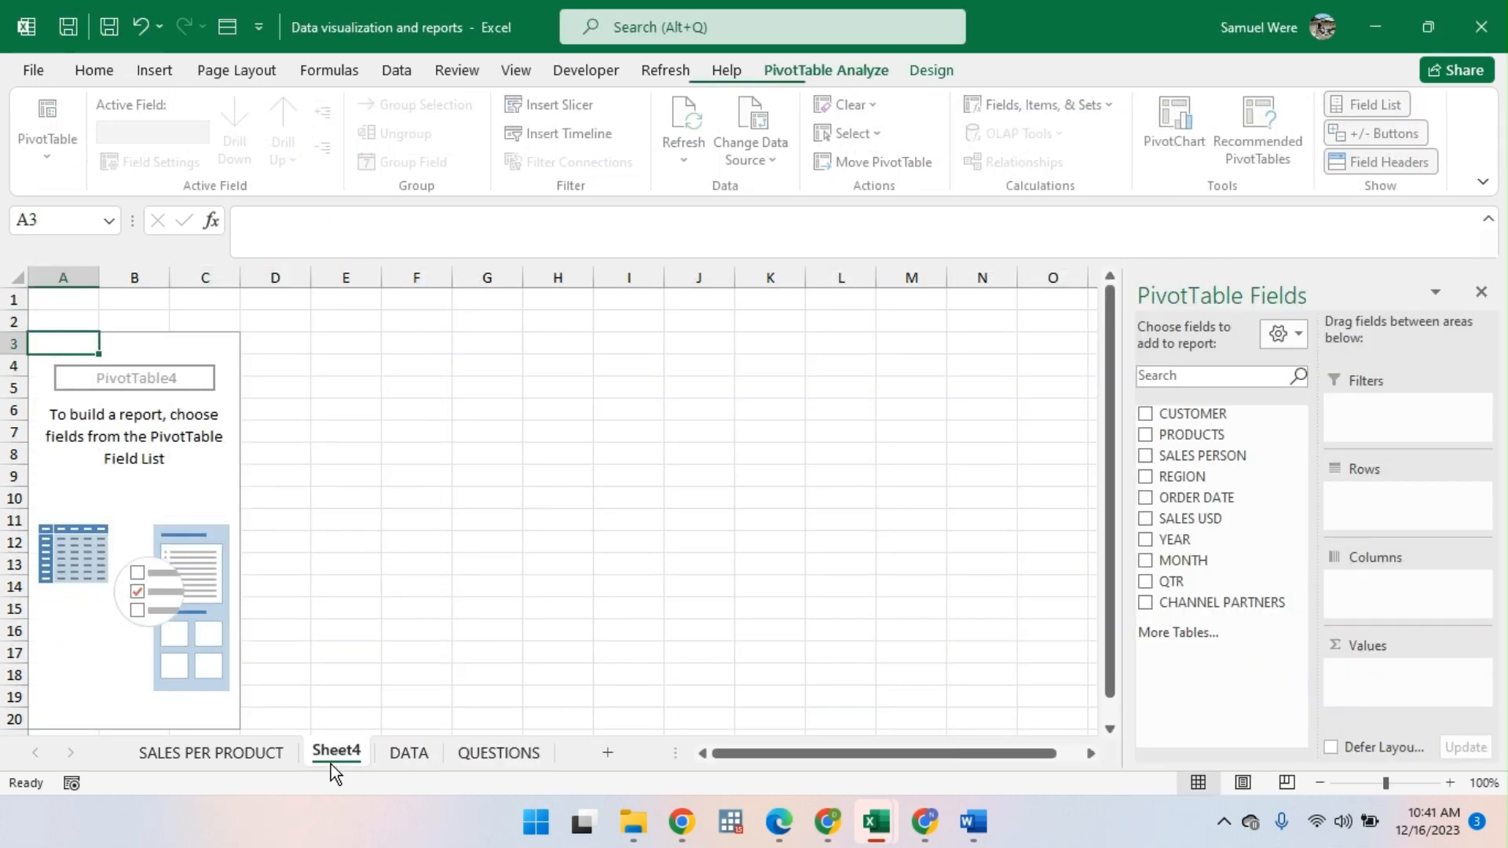
pyautogui.doubleClick(333, 763)
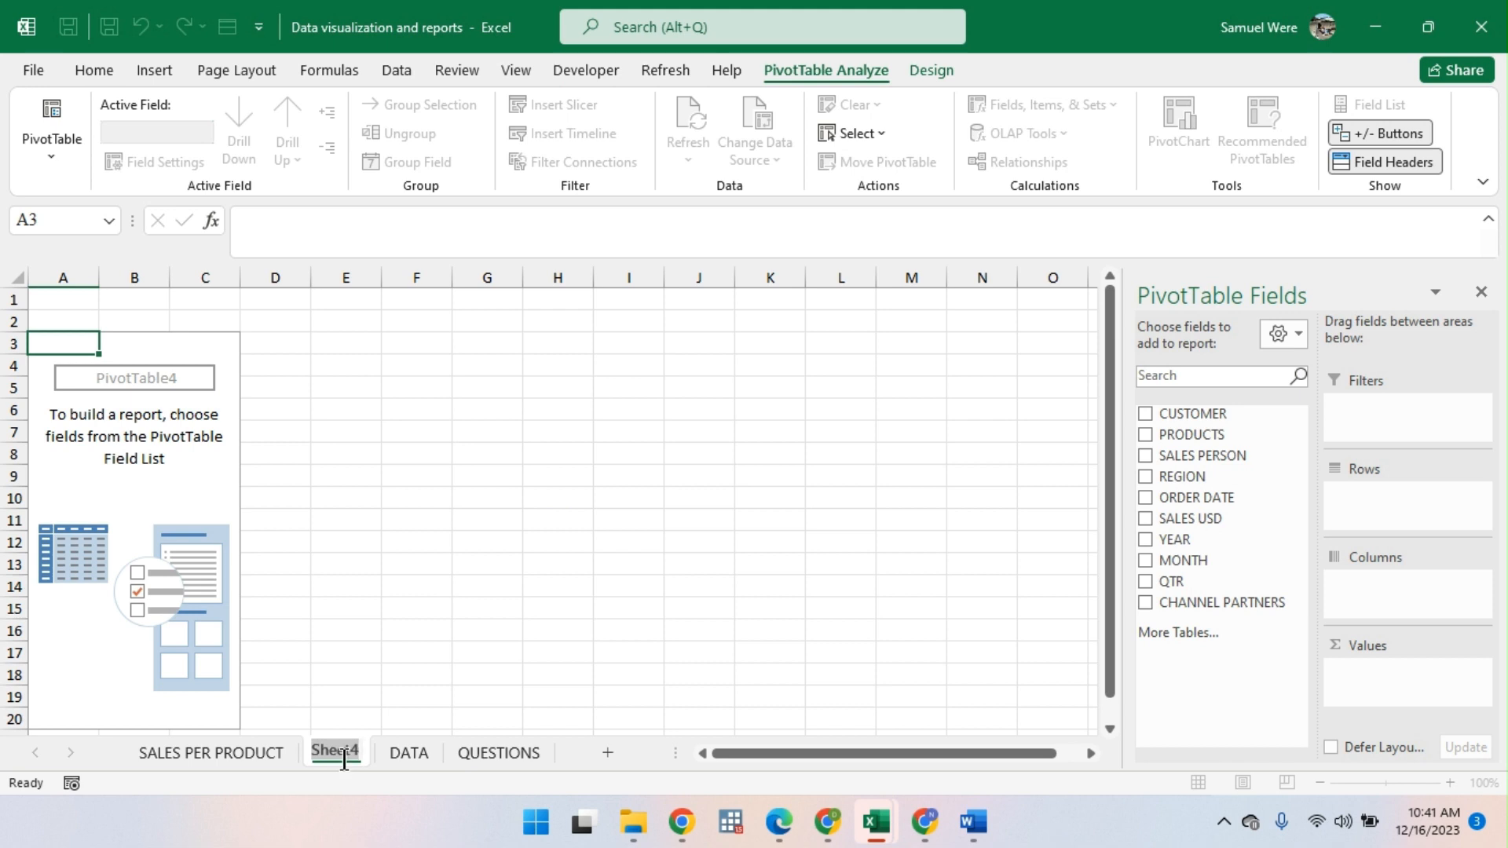
pyautogui.write('SALES')
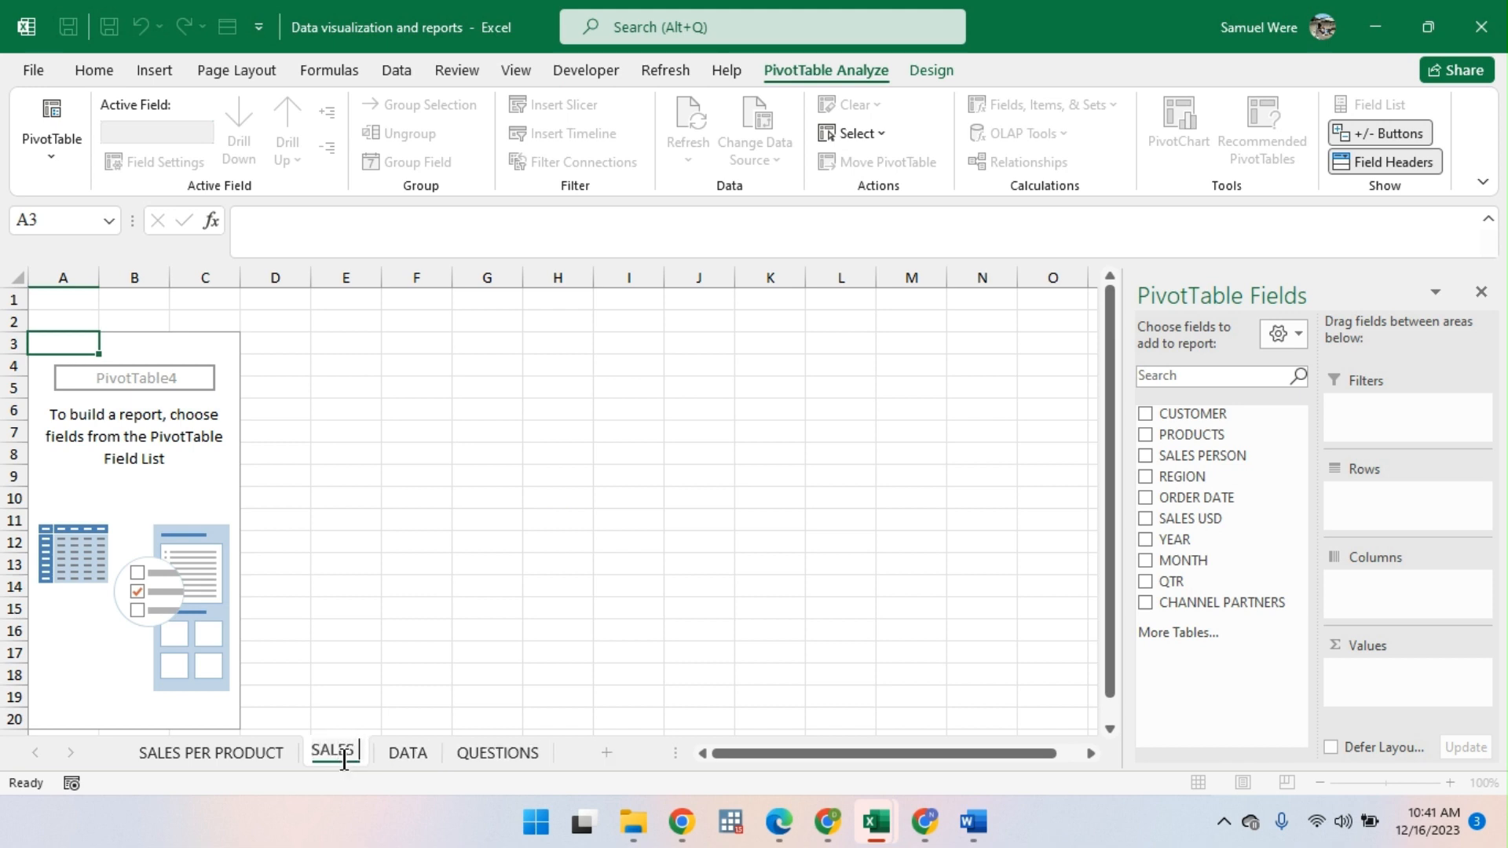
pyautogui.write(' PER PE')
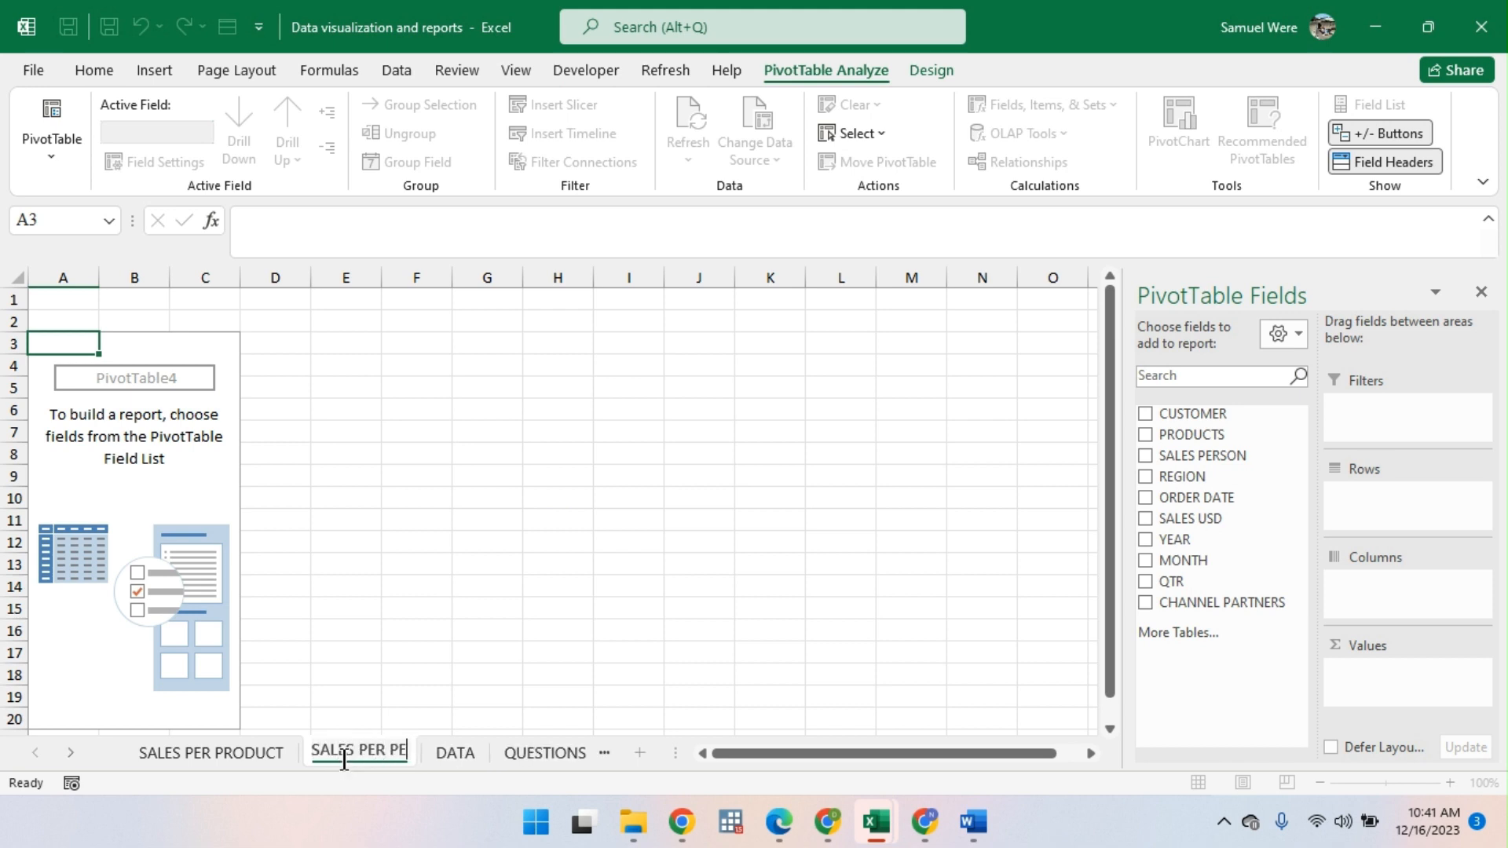
pyautogui.write('RSON')
pyautogui.press('Return')
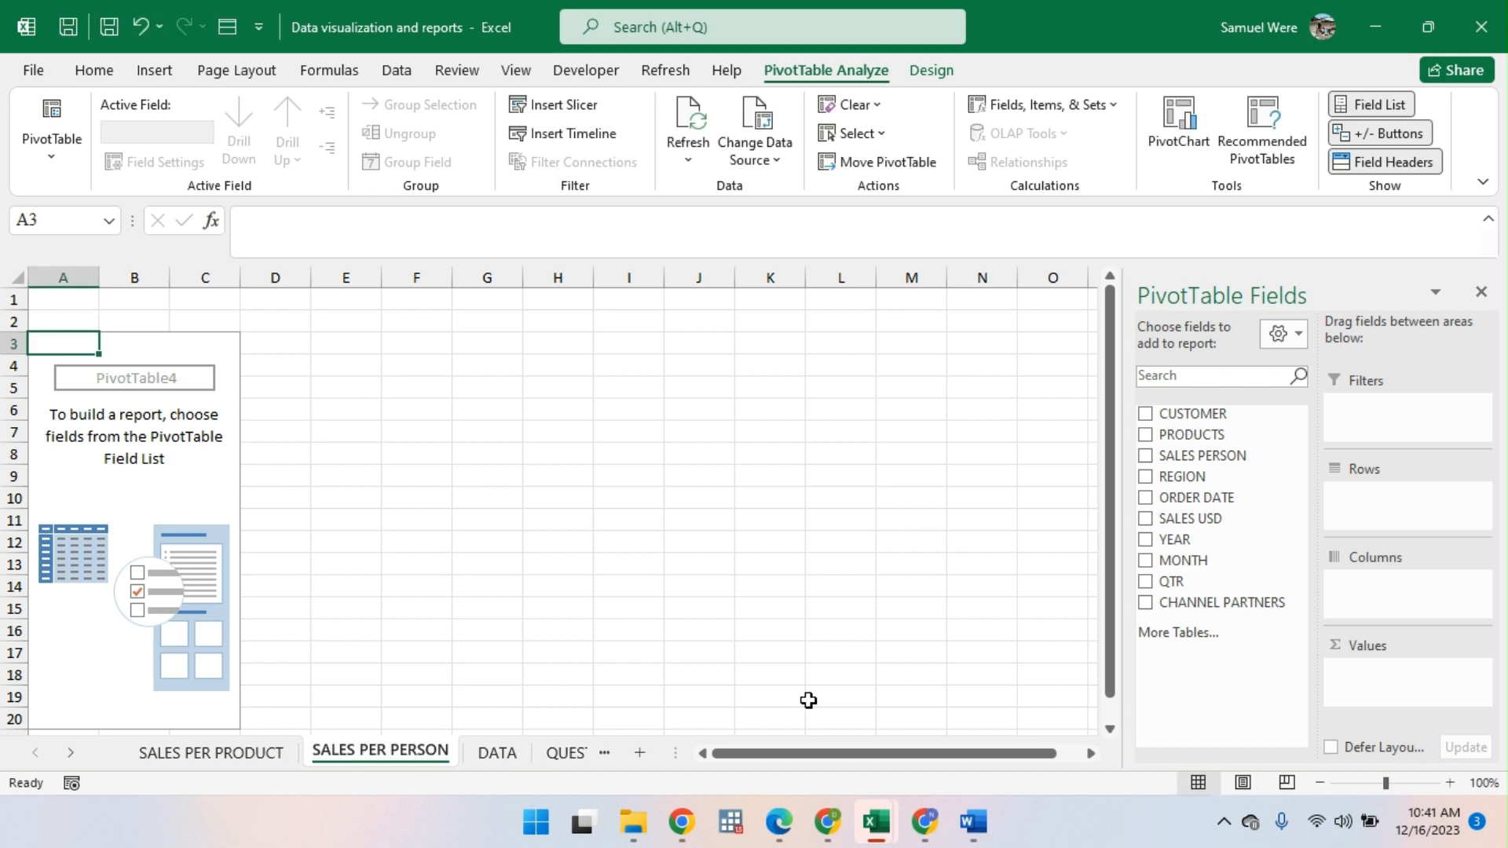
# Step: Add SALES PERSON as rows and SALES USD as summed values to the pivot table
pyautogui.click(1145, 454)
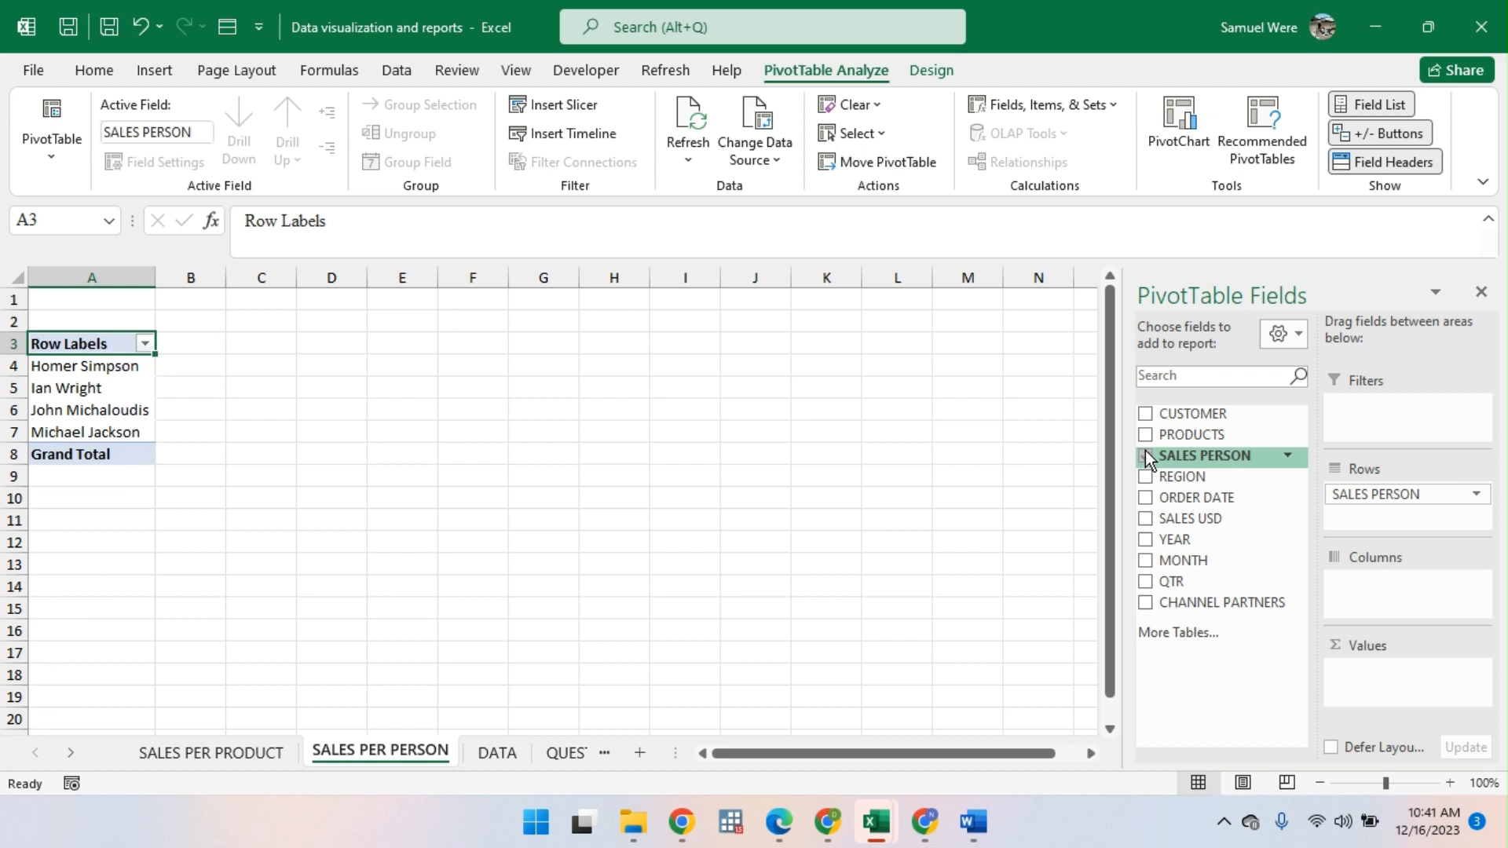
pyautogui.click(1148, 520)
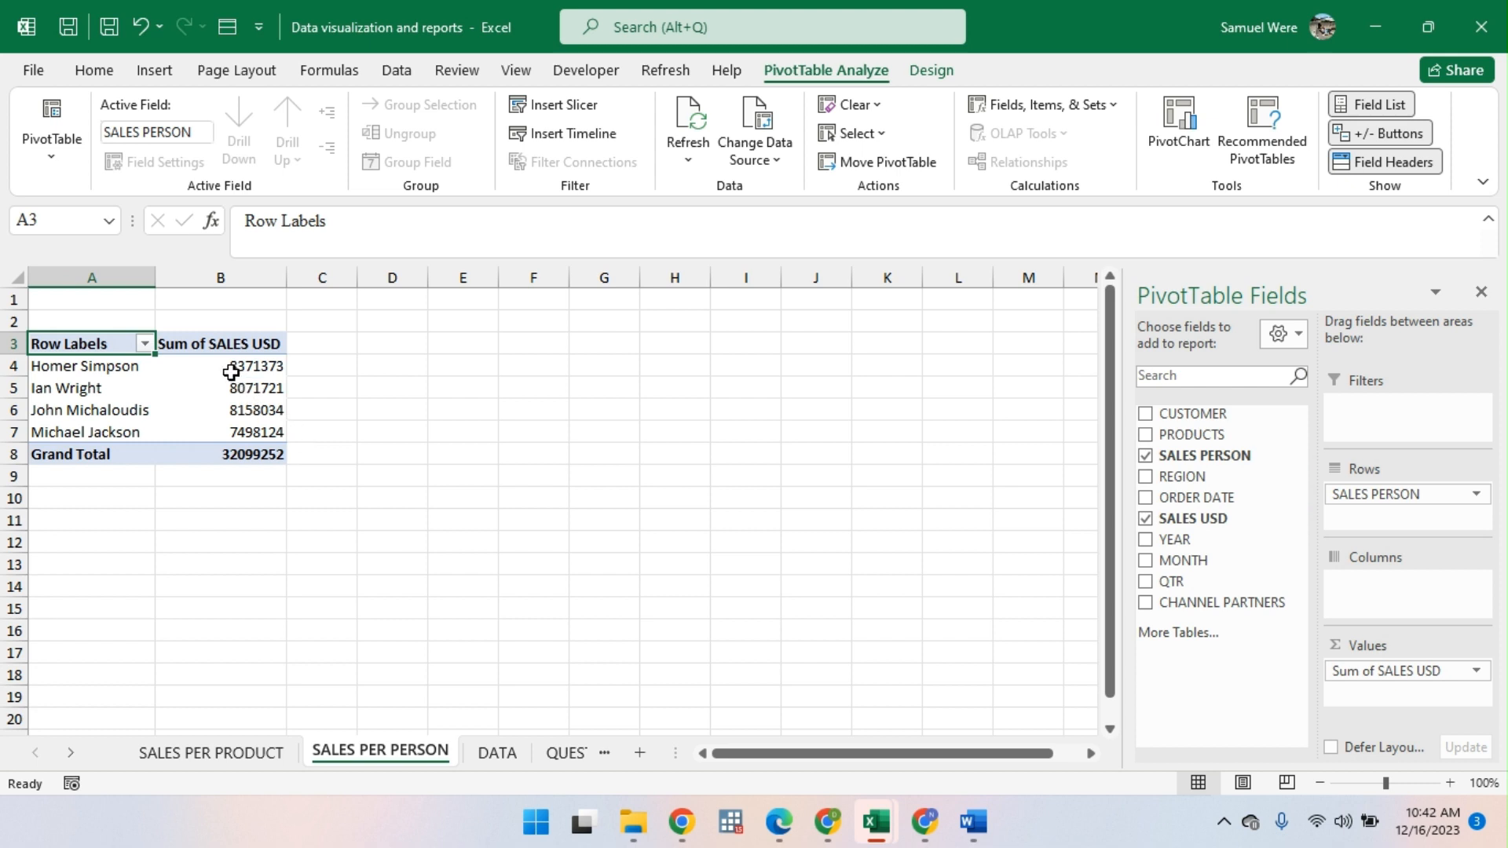
# Step: Apply the dollar accounting format to the sales-person sums and grand total in B4:B8
pyautogui.moveTo(228, 368); pyautogui.dragTo(249, 451)
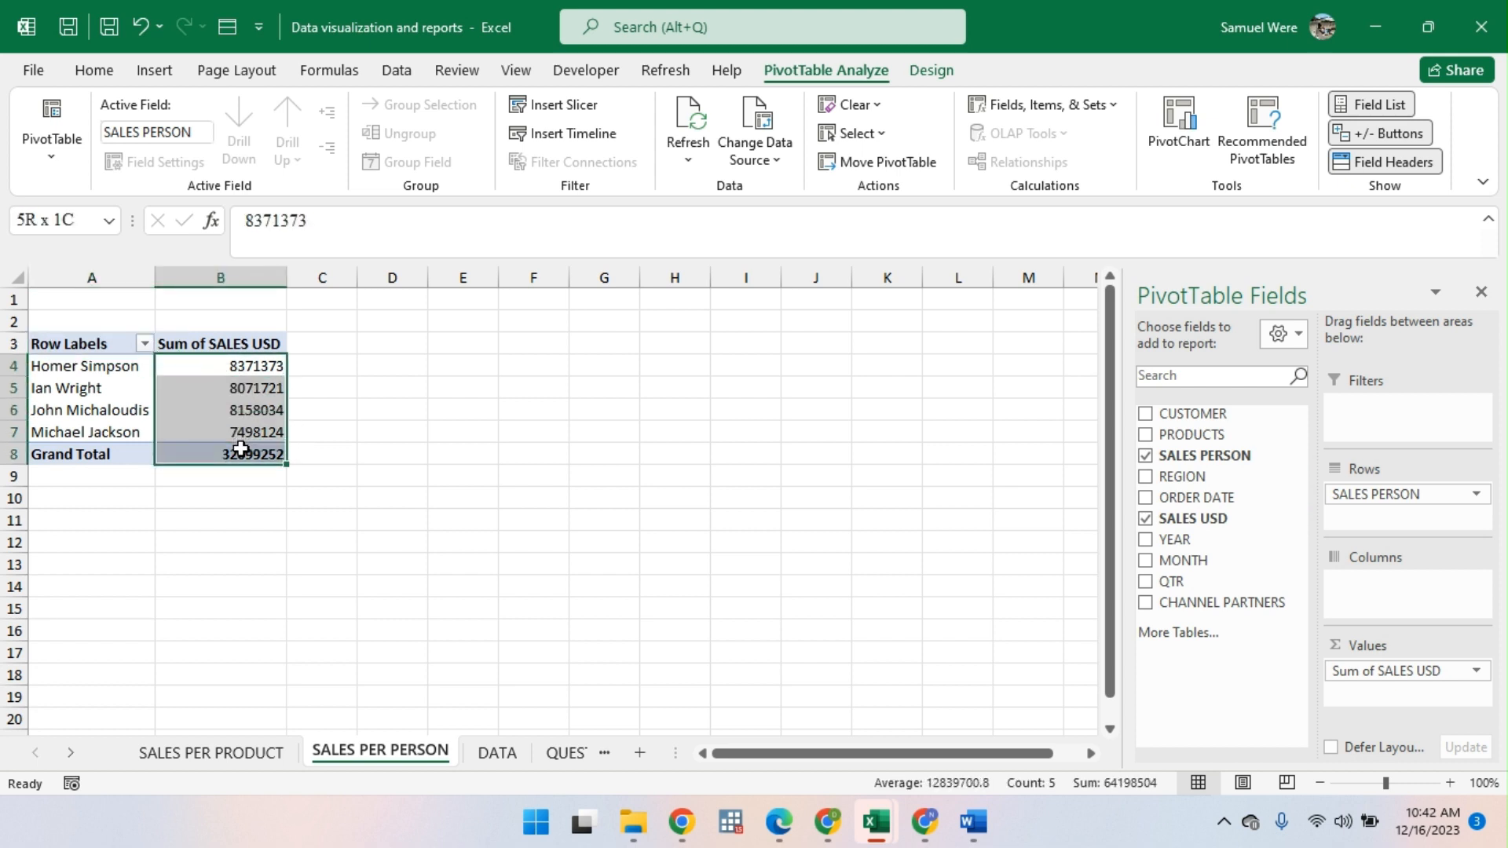
pyautogui.click(94, 70)
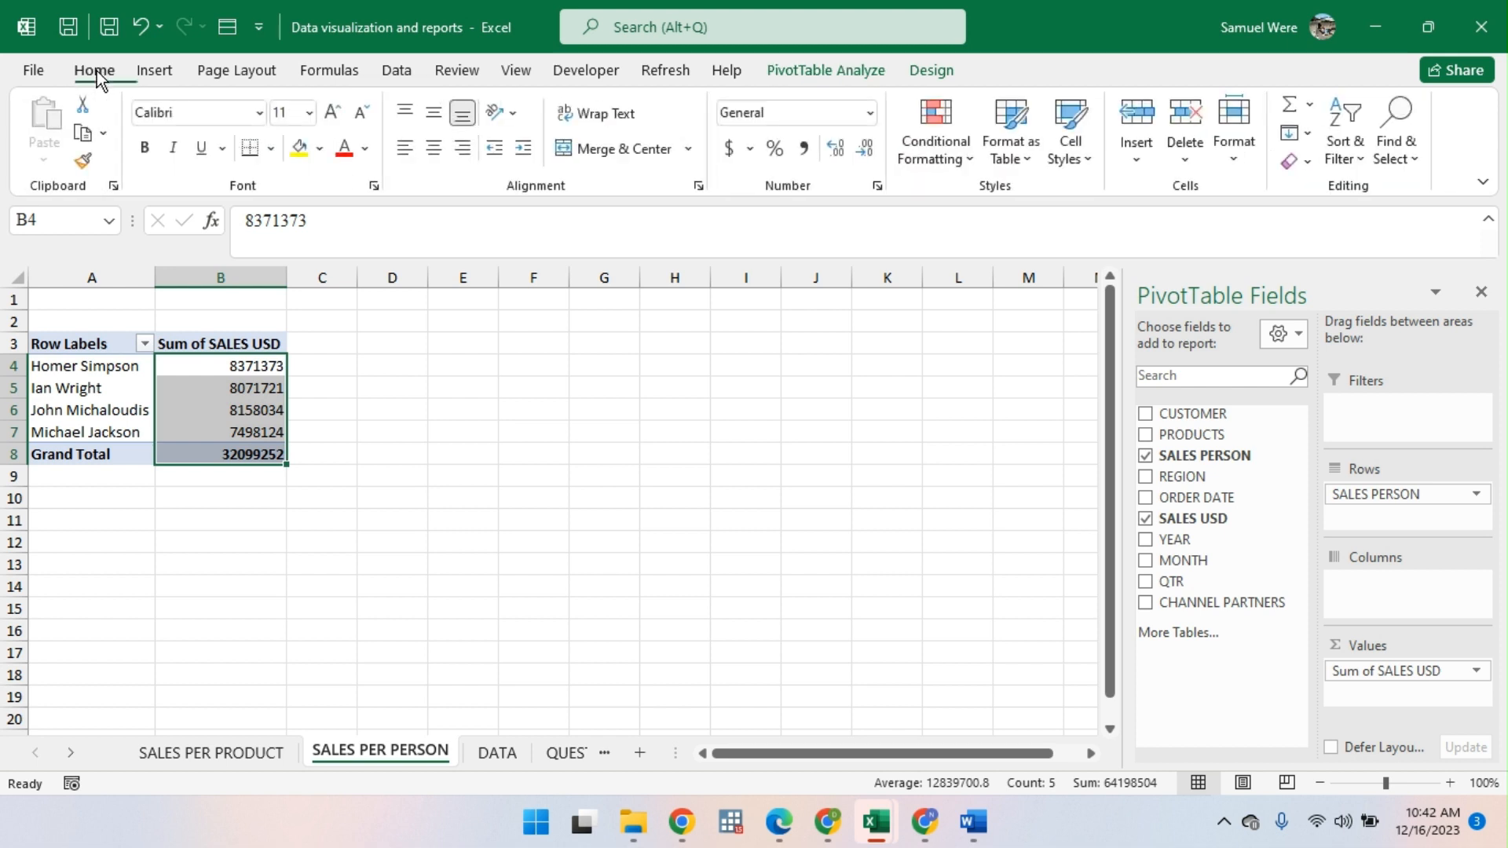
pyautogui.click(804, 149)
pyautogui.click(731, 149)
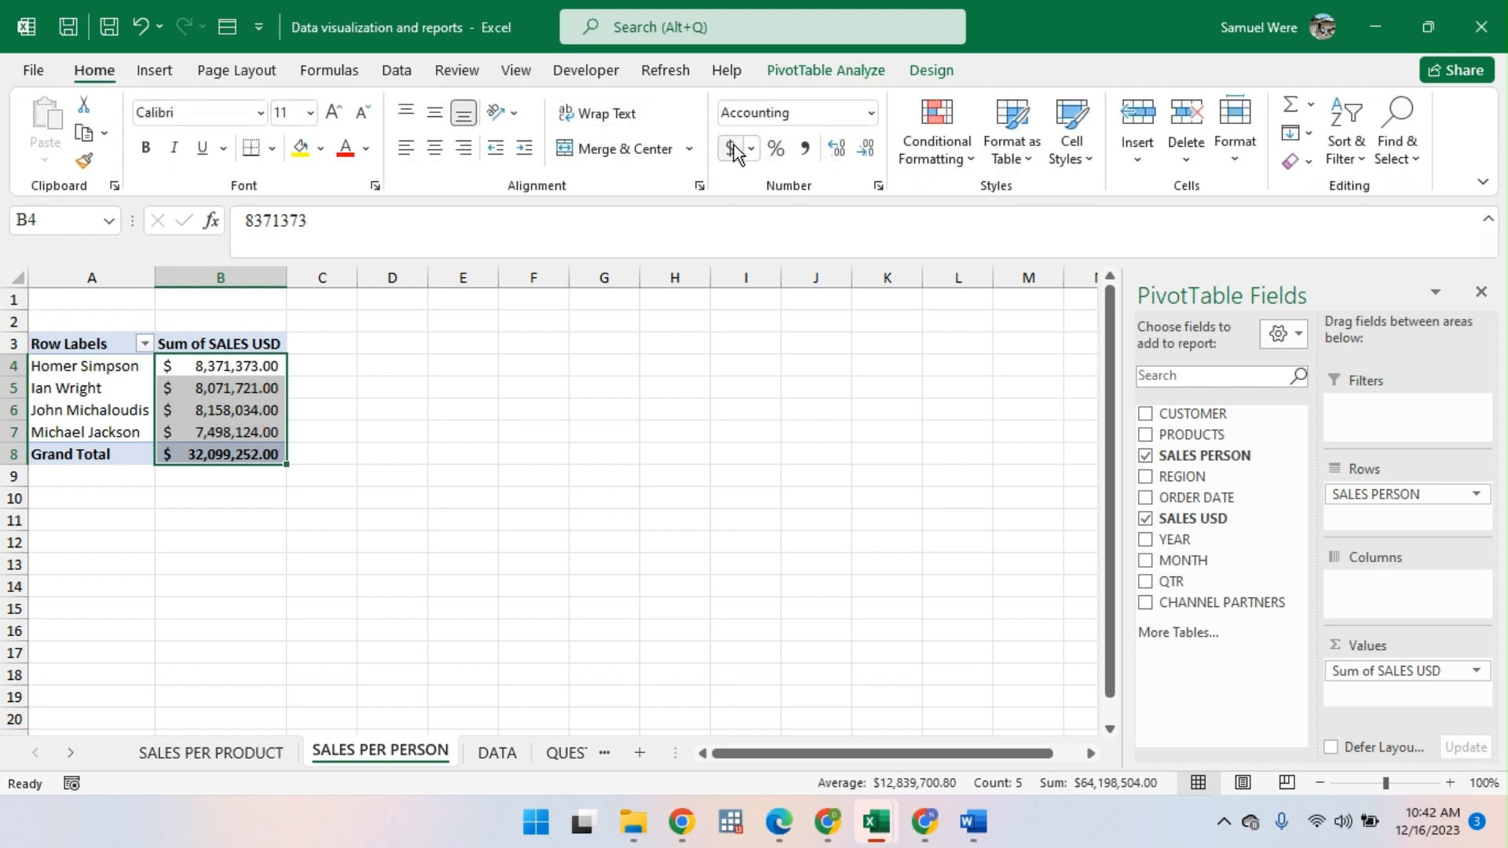
# Step: Remove the decimals from the sales-person sums in B4:B8 and sort the pivot table by sales from smallest to largest
pyautogui.click(859, 157)
pyautogui.click(859, 157)
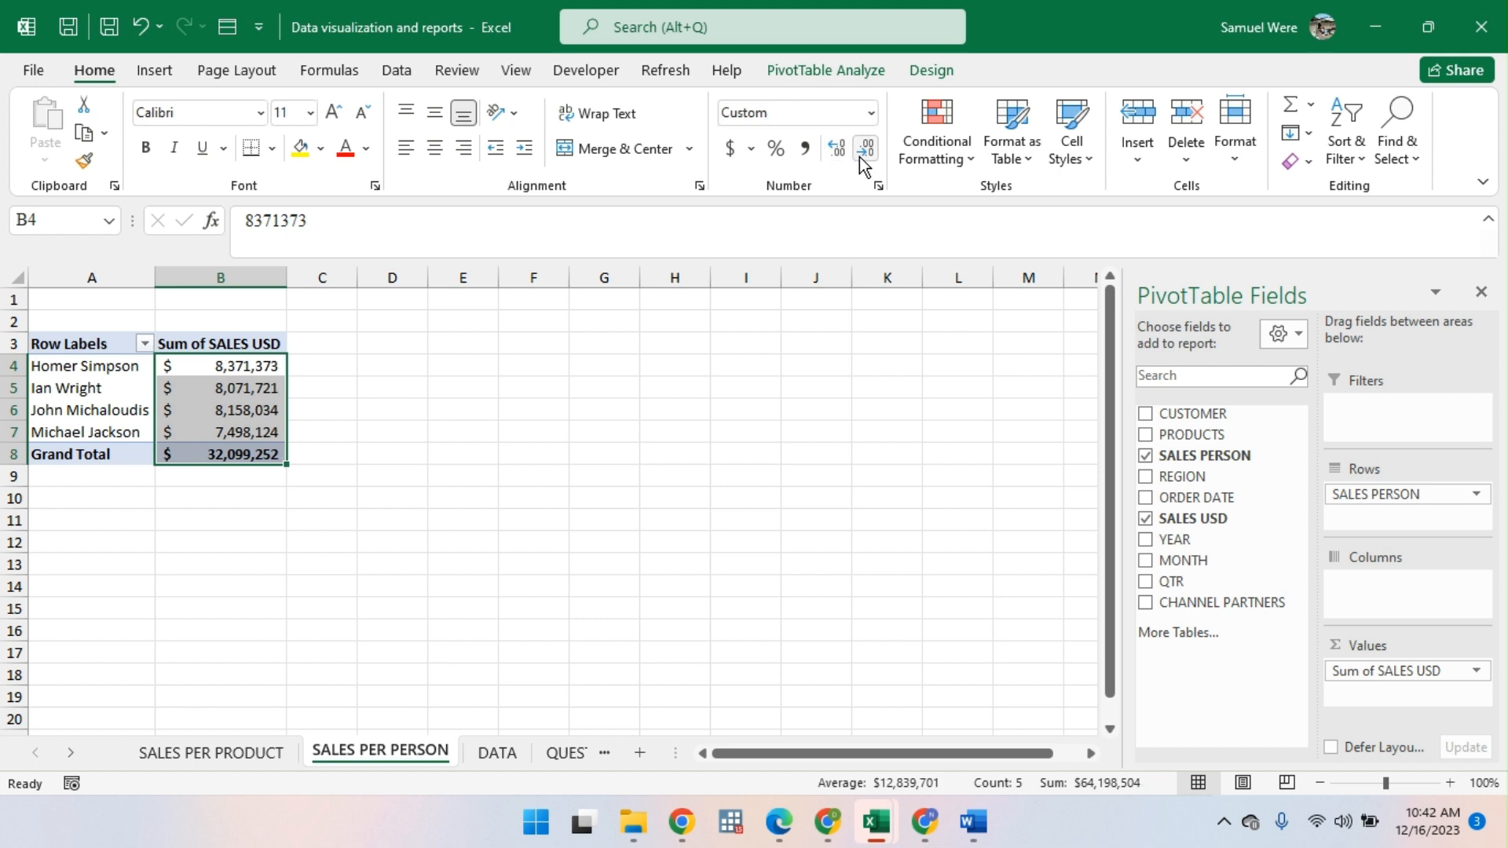
pyautogui.rightClick(226, 389)
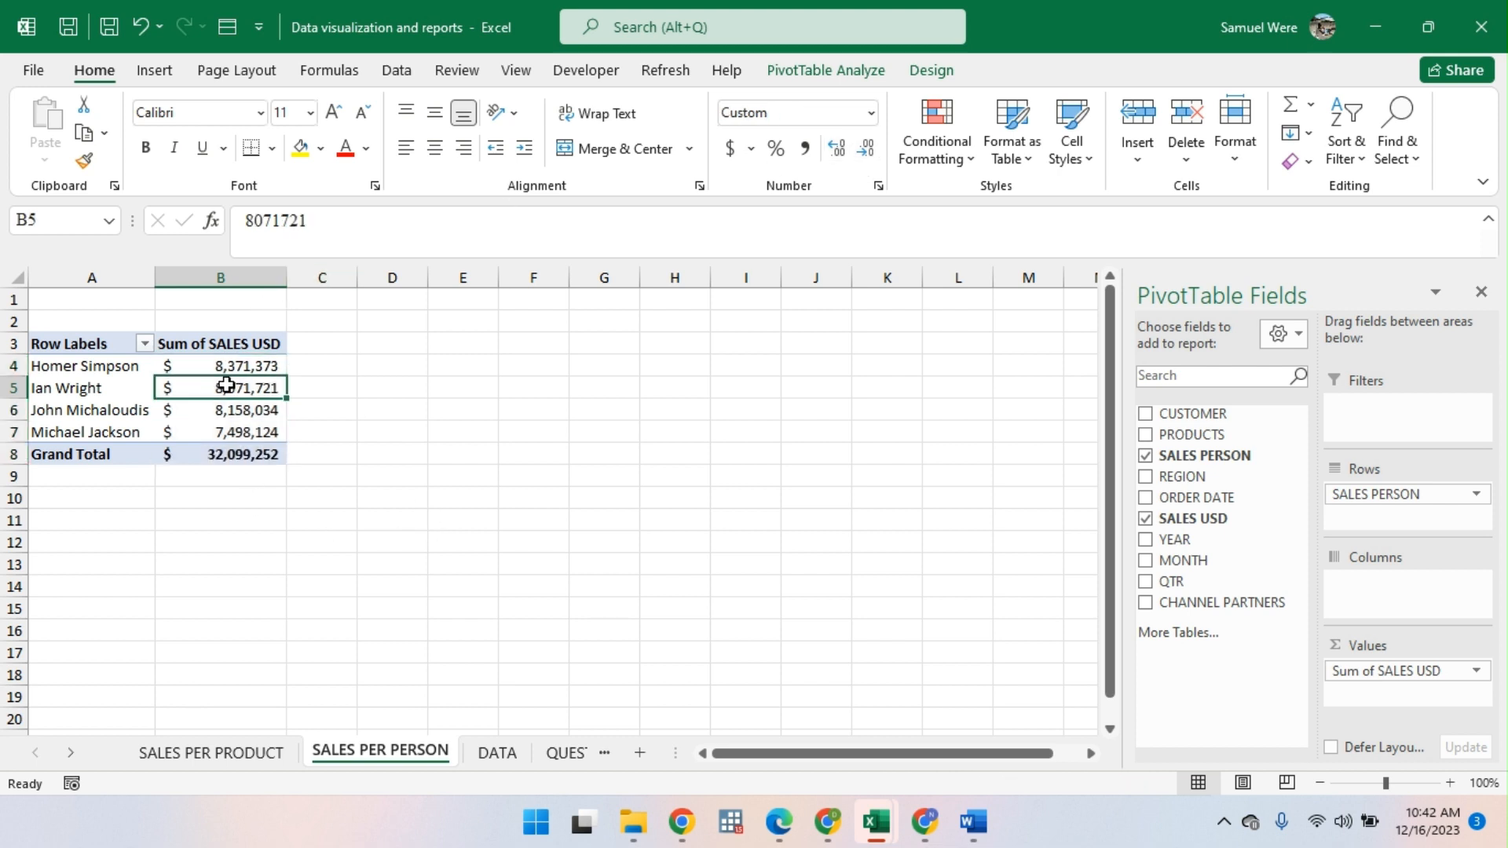
pyautogui.moveTo(428, 530)
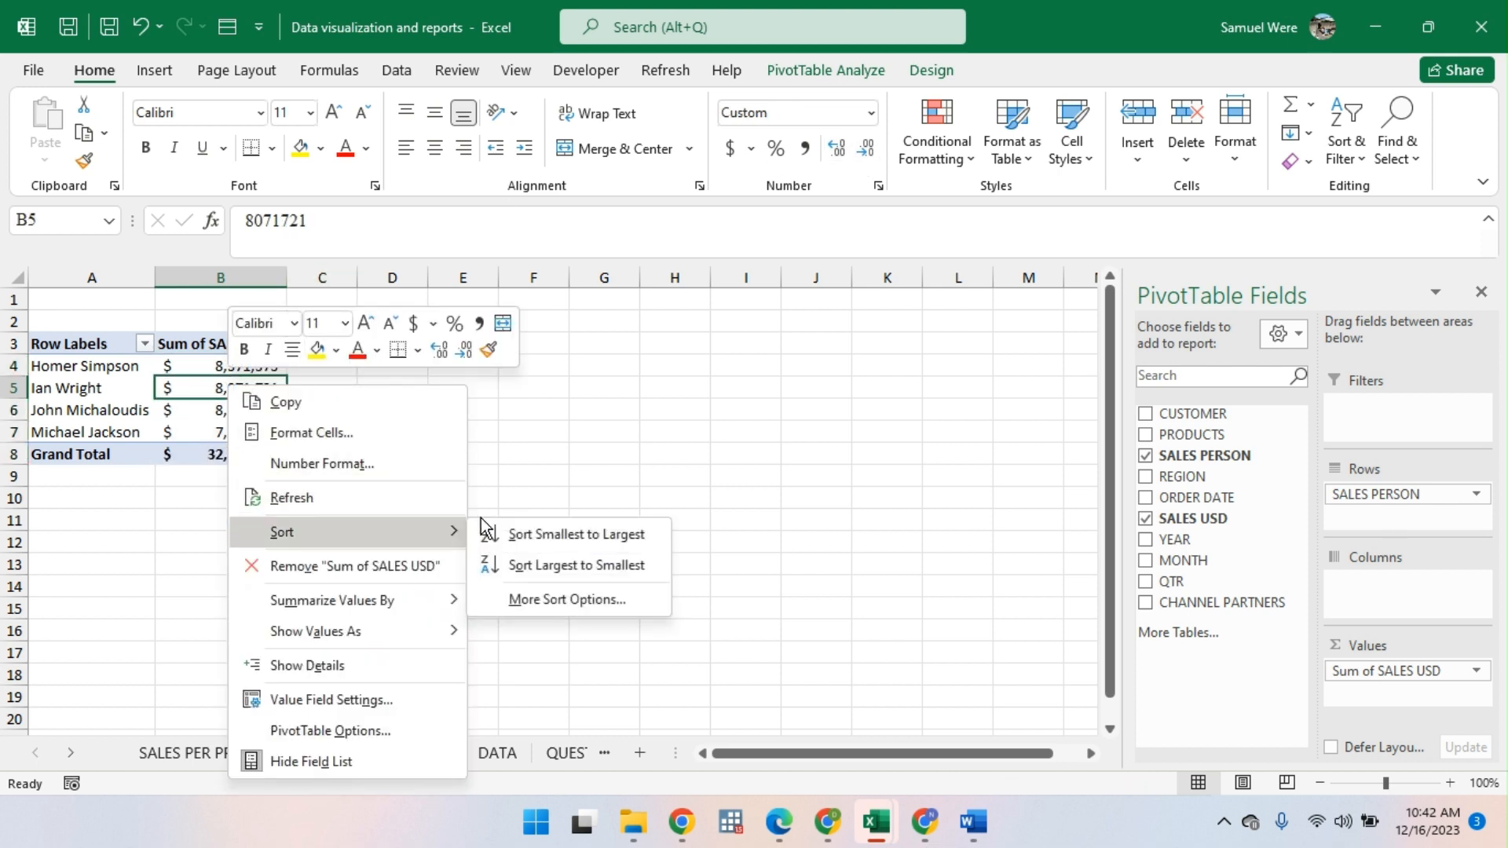
pyautogui.click(559, 536)
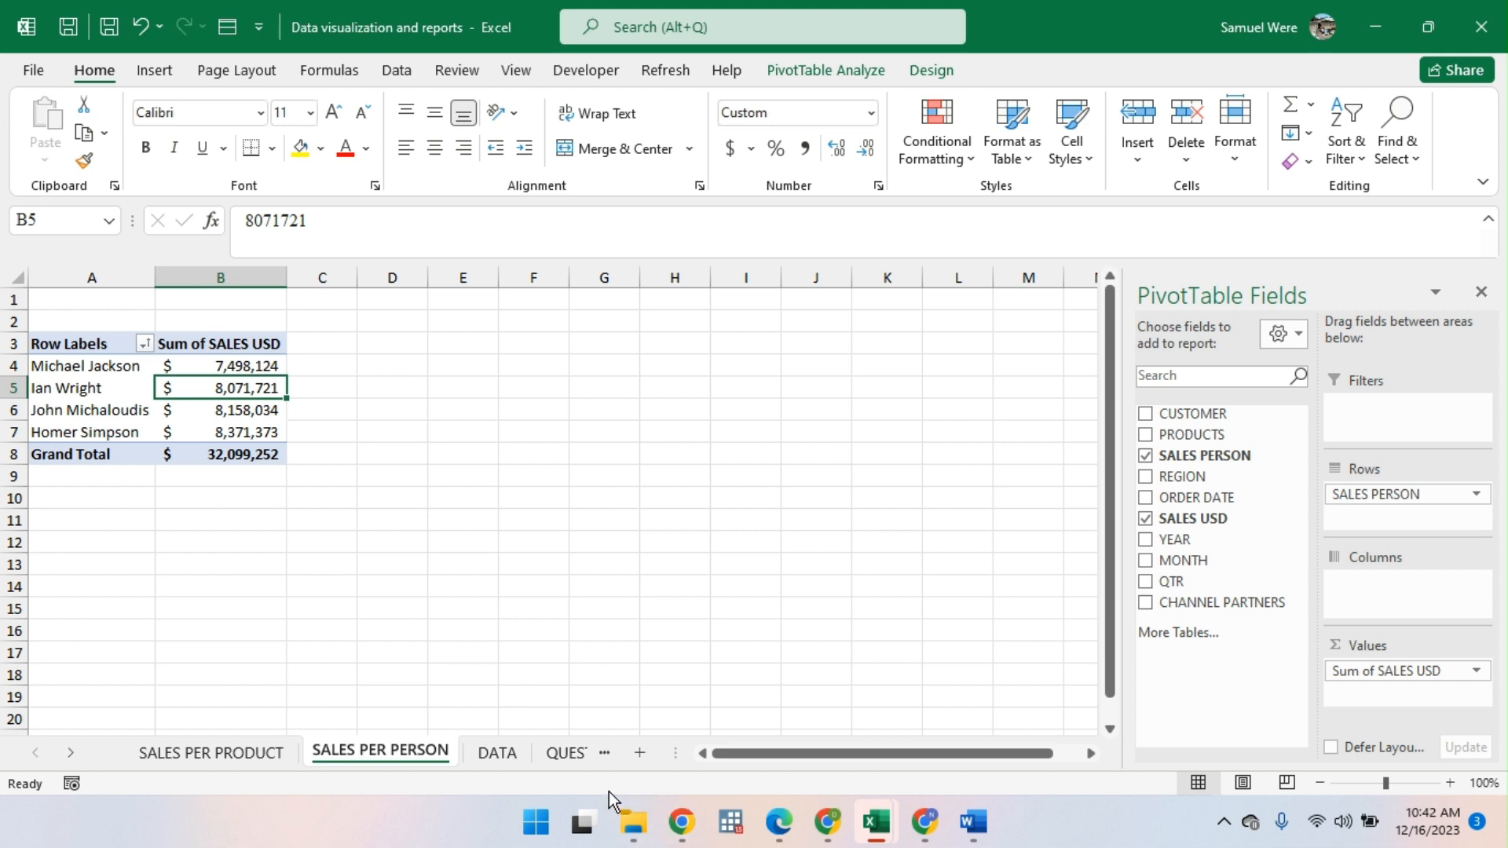
pyautogui.moveTo(677, 754); pyautogui.dragTo(940, 719)
pyautogui.click(698, 754)
pyautogui.click(632, 753)
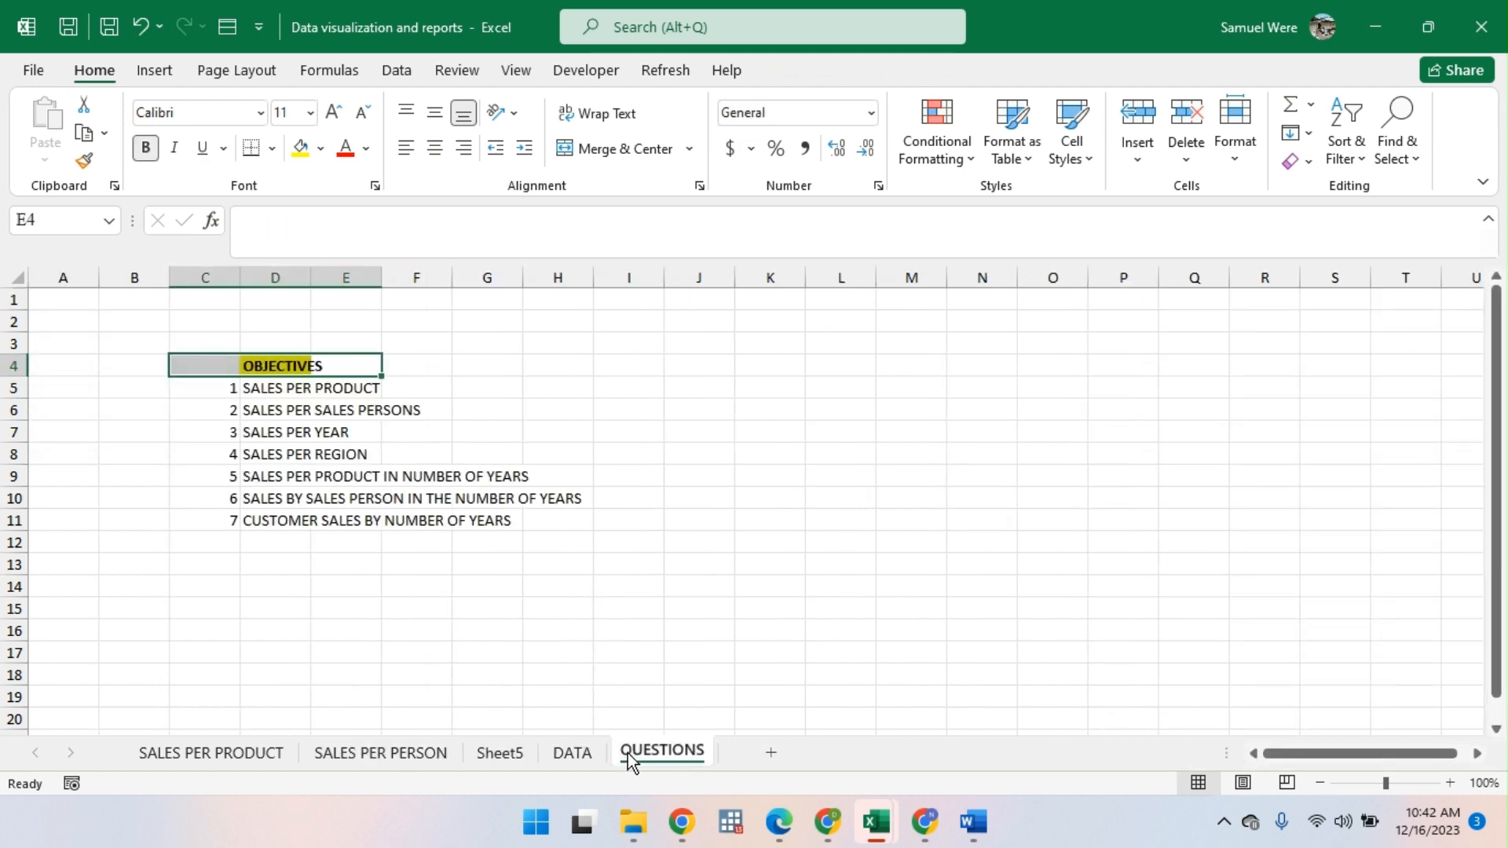
pyautogui.click(499, 752)
pyautogui.rightClick(497, 754)
pyautogui.click(629, 484)
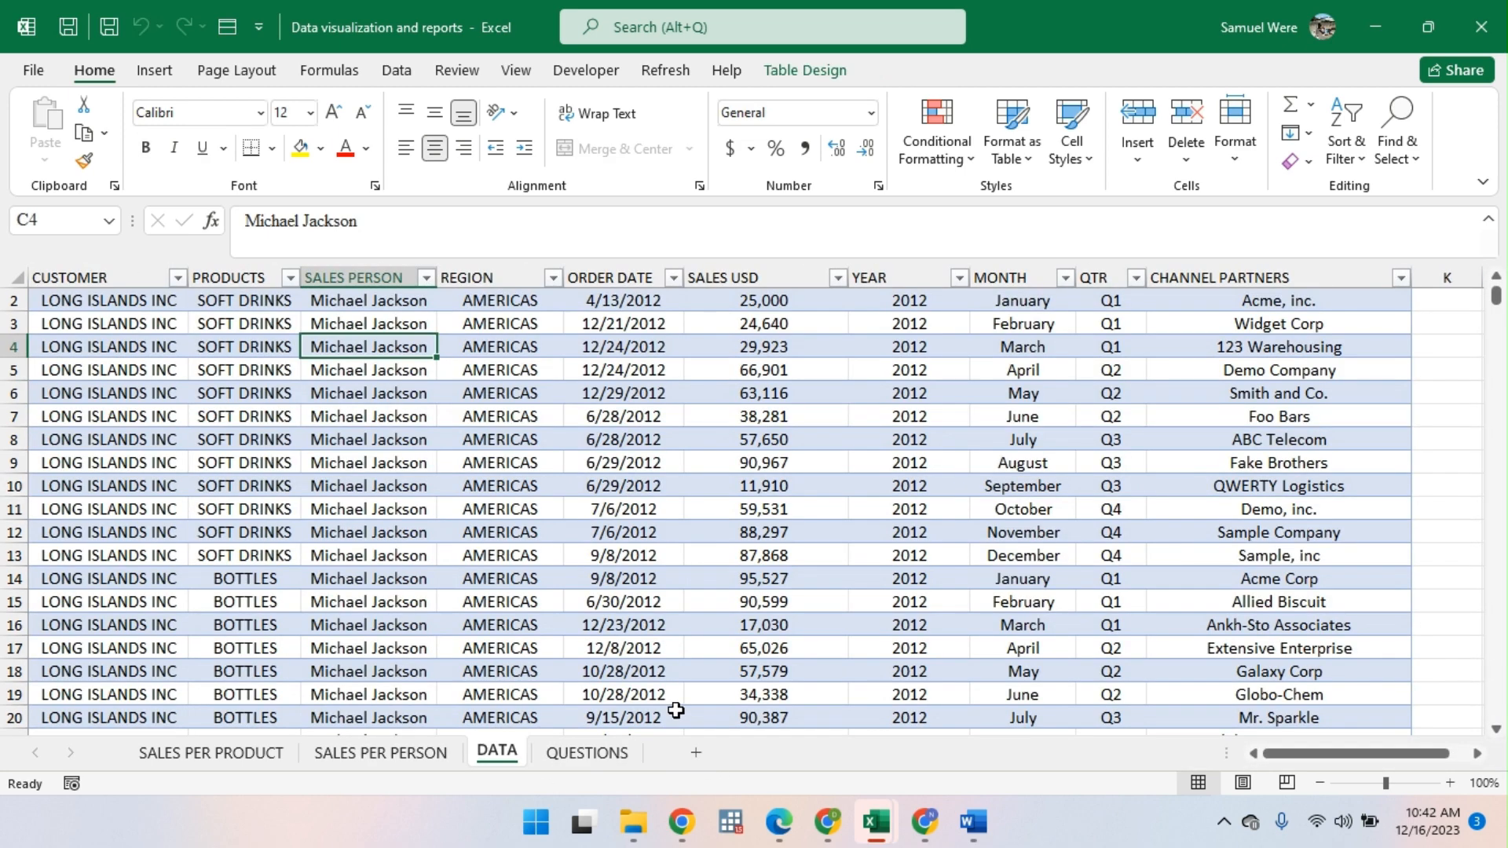
# Step: Check the objectives on the QUESTIONS sheet and insert a pivot table from Table2 in the DATA sheet on a new worksheet
pyautogui.click(595, 757)
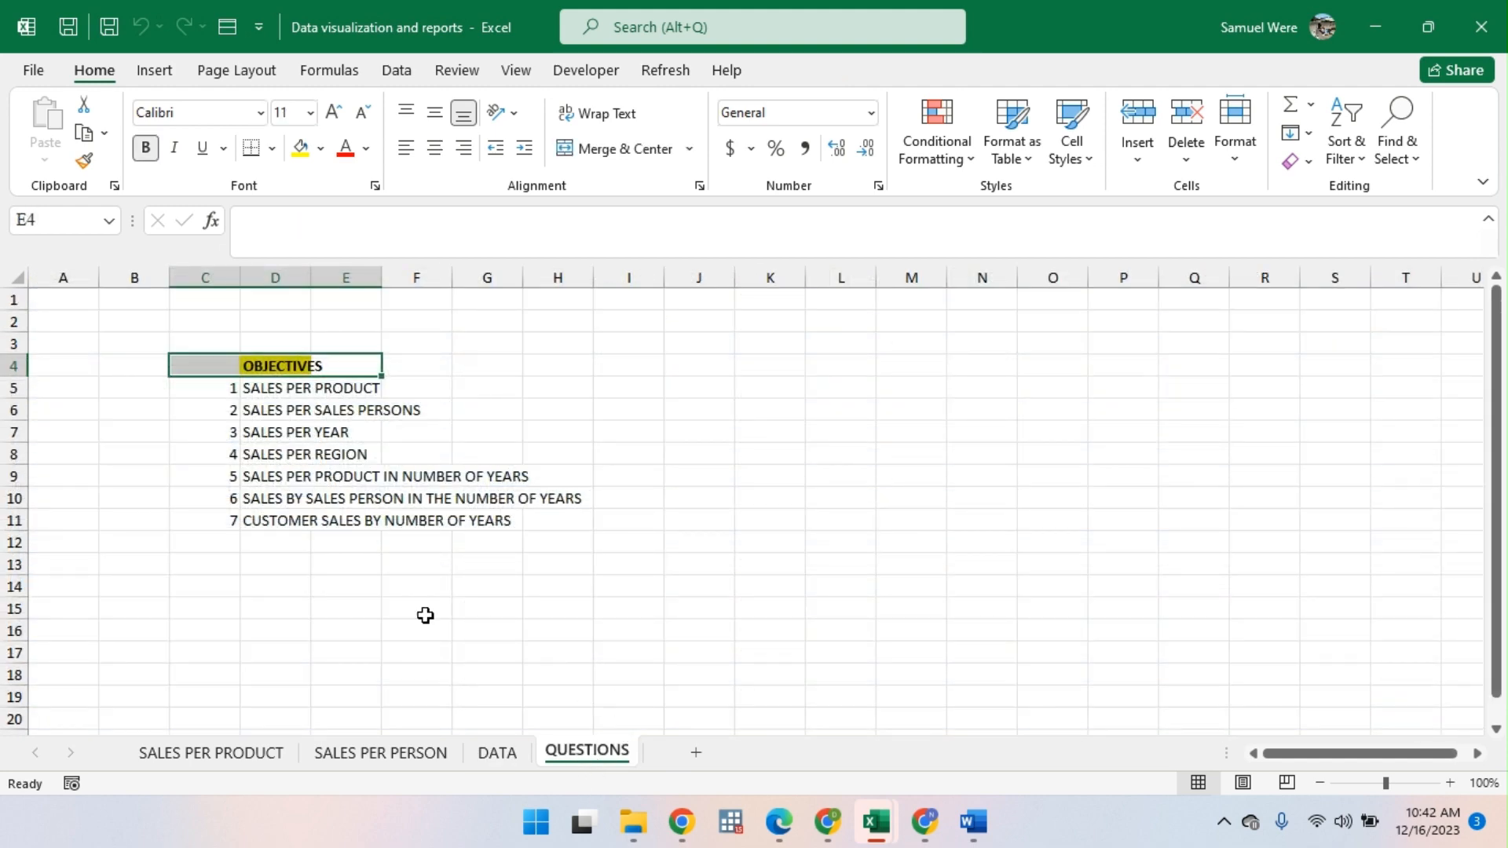
pyautogui.click(476, 751)
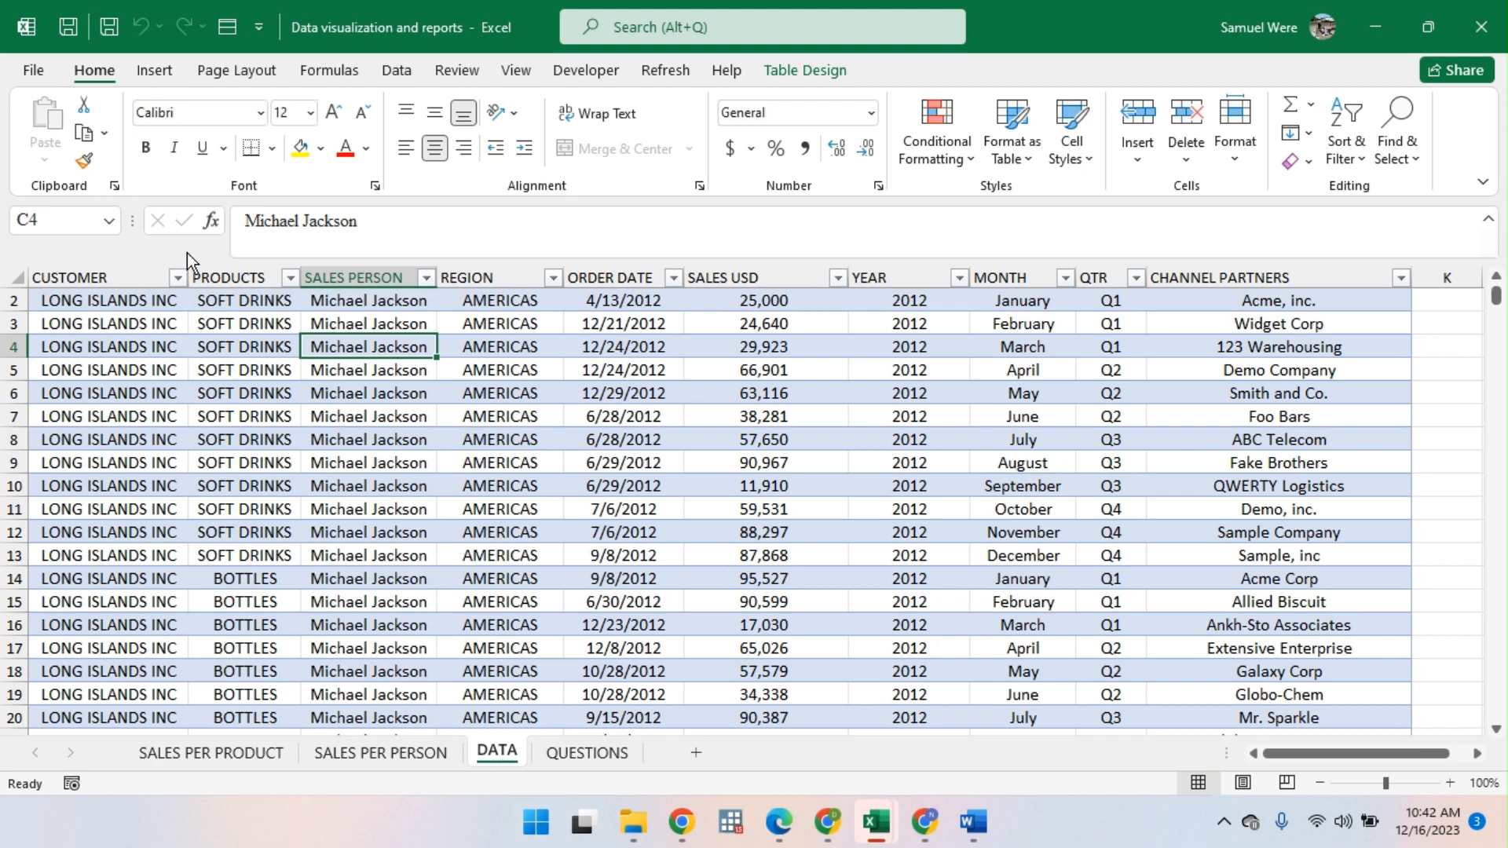
pyautogui.click(161, 76)
pyautogui.click(54, 116)
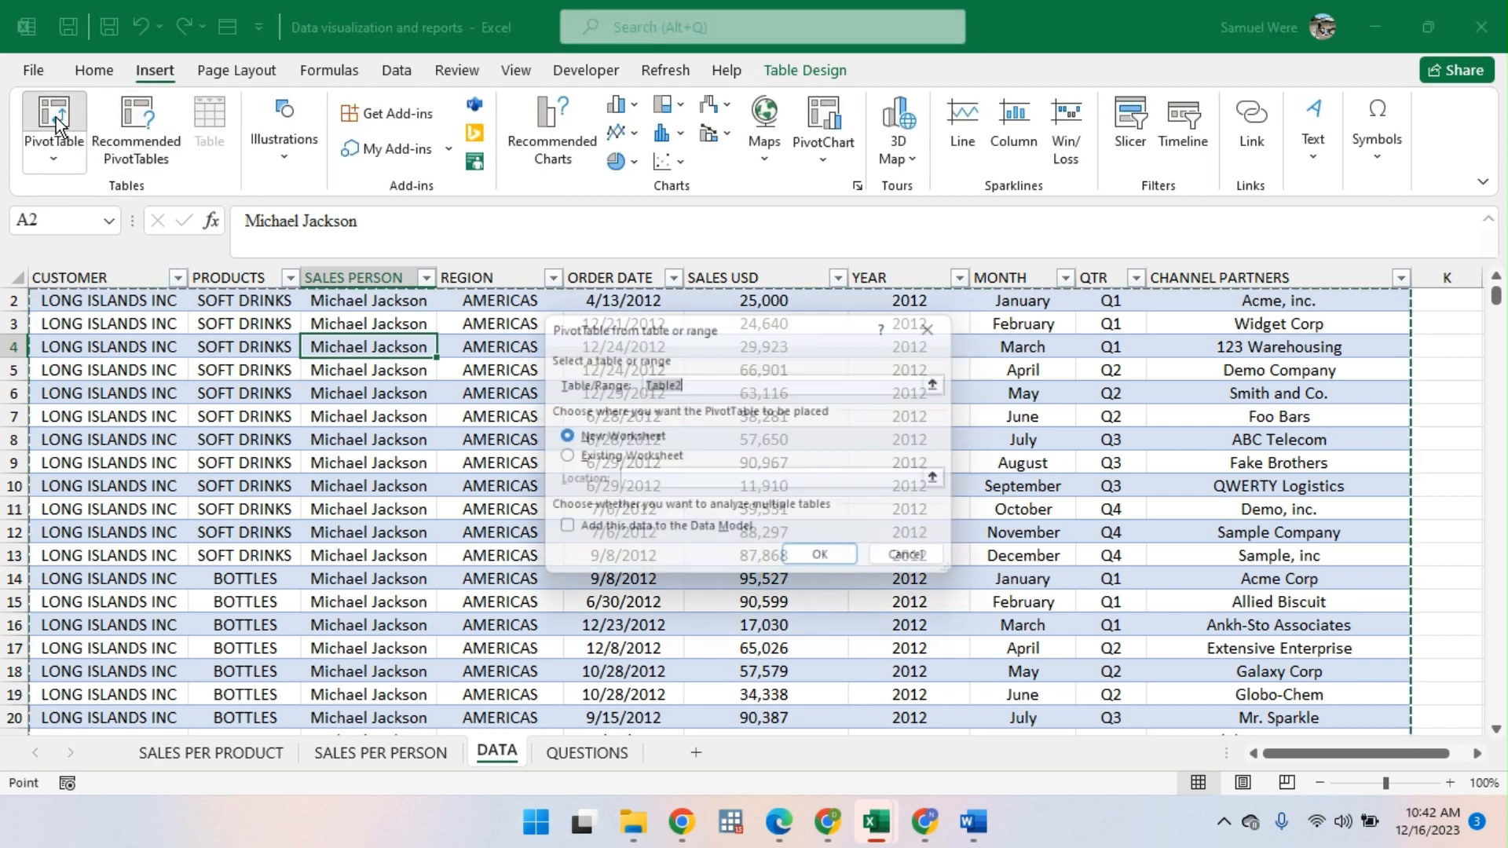
pyautogui.click(828, 565)
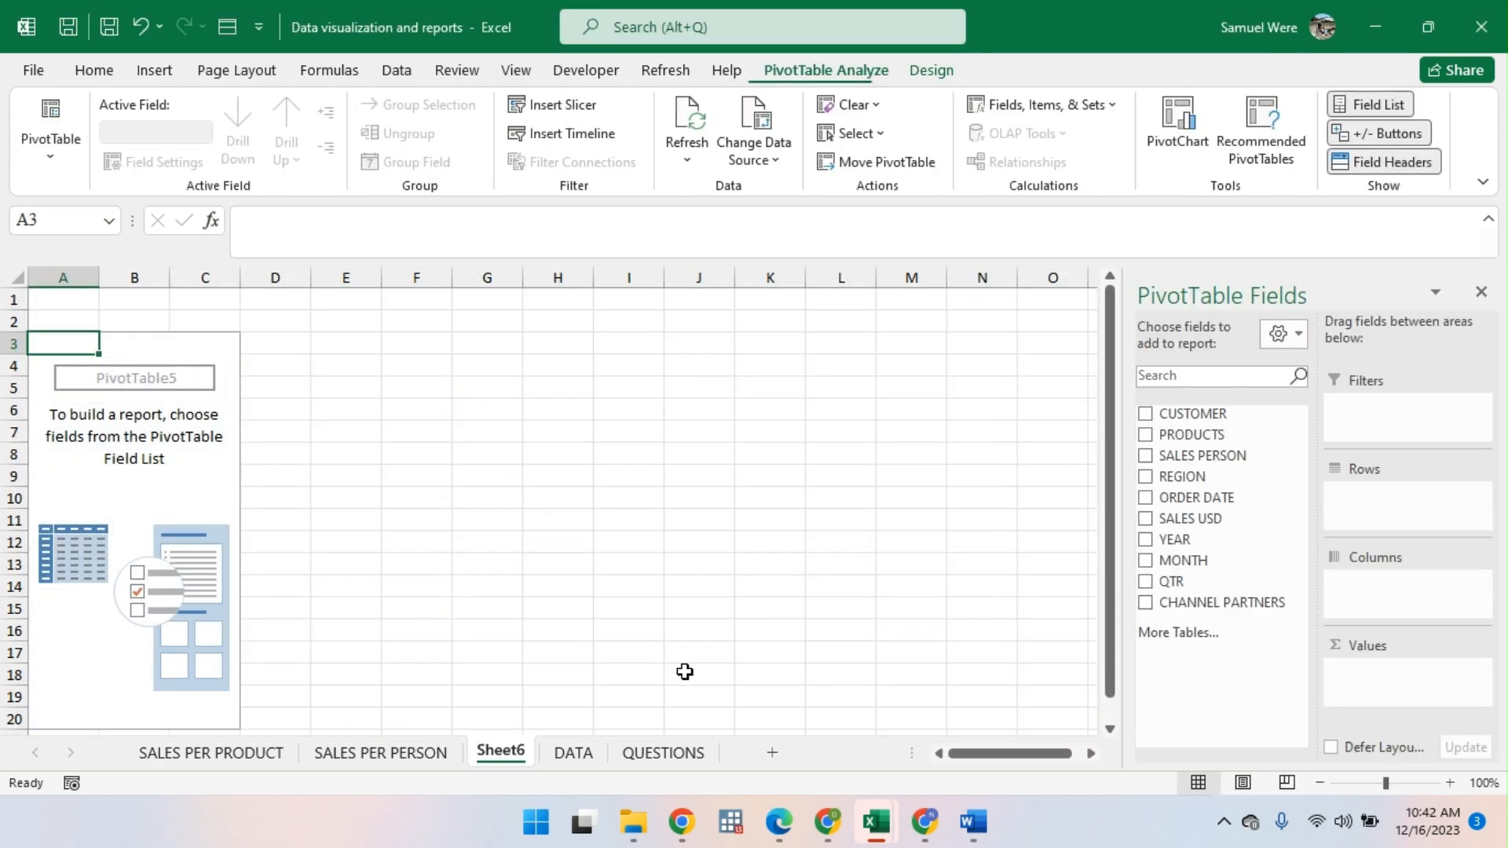
# Step: Rename the new pivot table's sheet SALES PER YEAR
pyautogui.doubleClick(510, 749)
pyautogui.write('SA')
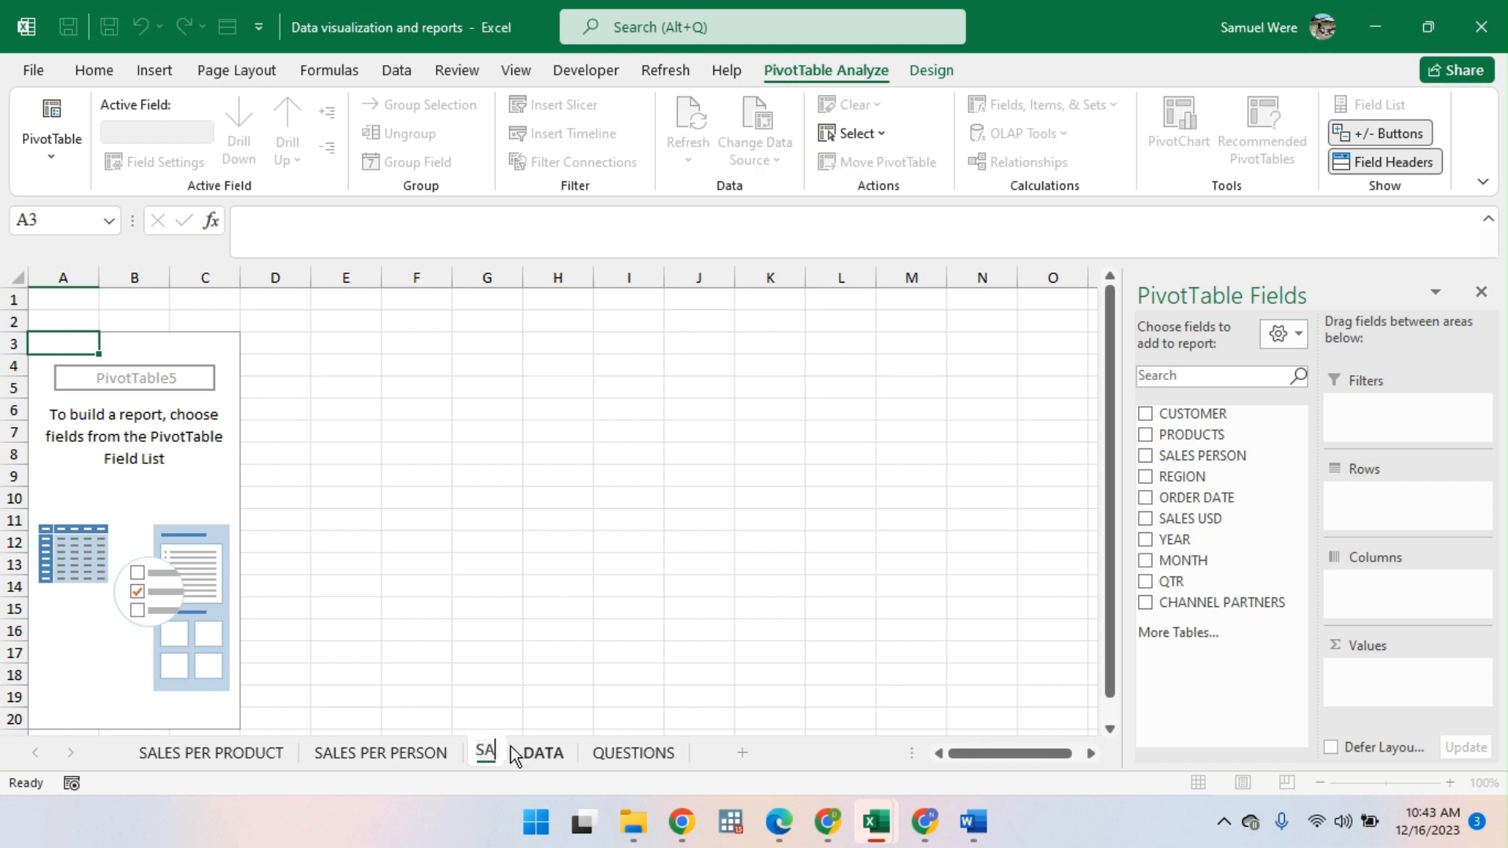
pyautogui.write('LES PER YEAR')
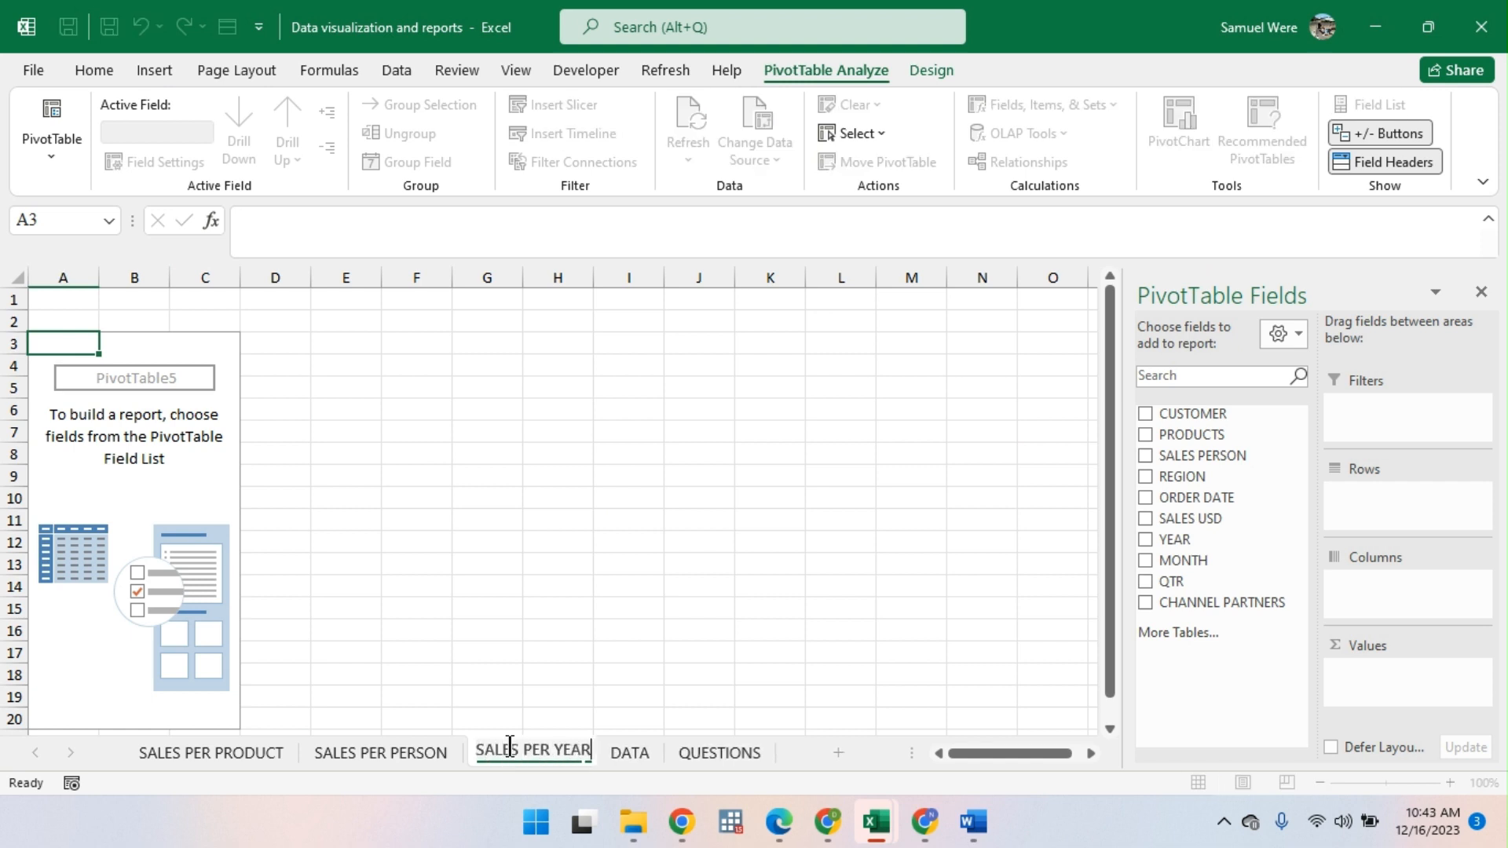
pyautogui.press('Return')
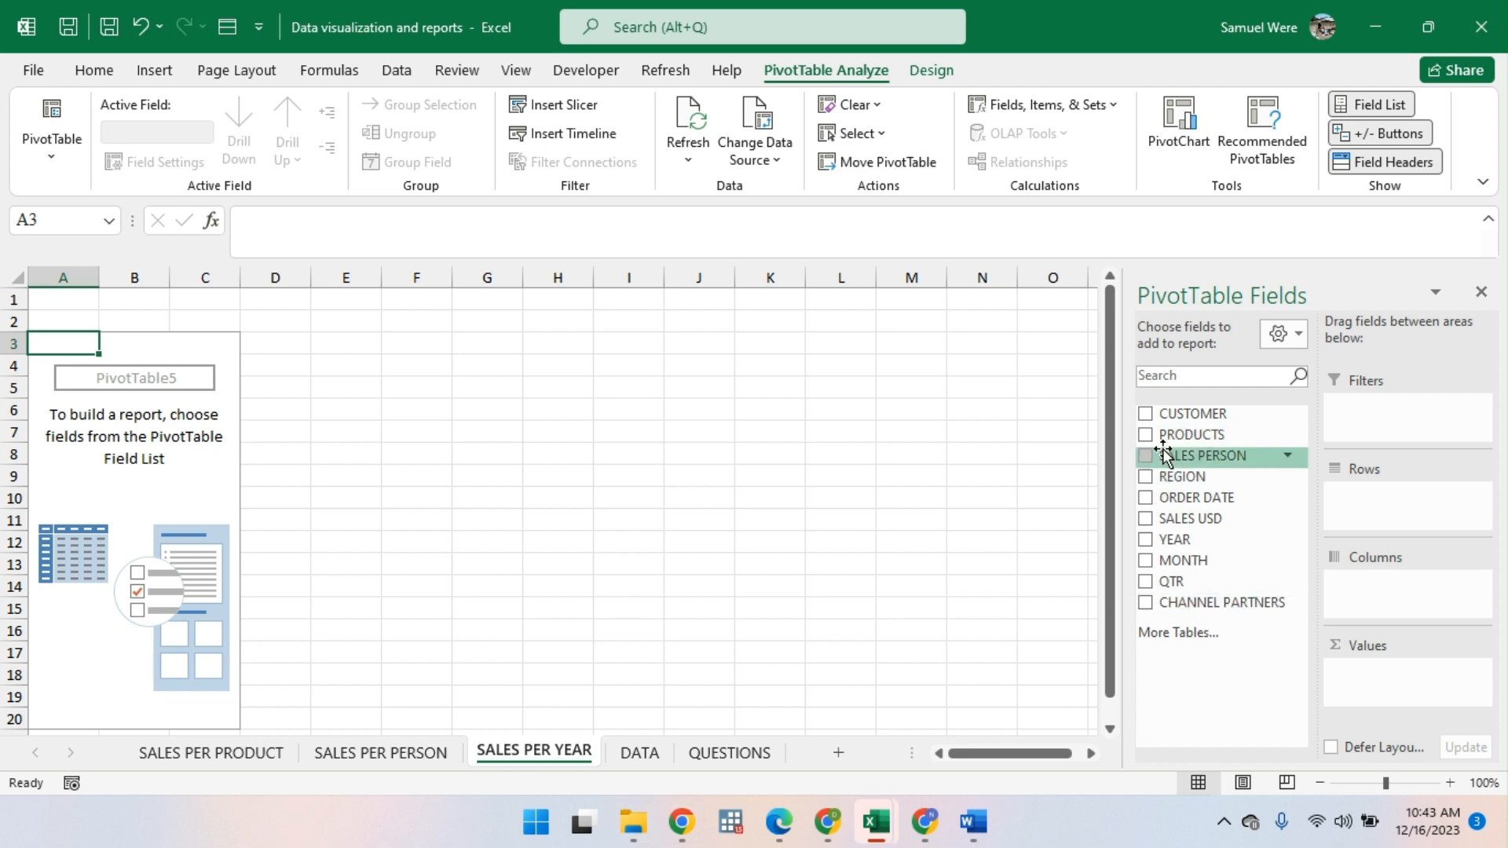
# Step: Add SALES USD as summed values and YEAR as rows to the pivot table
pyautogui.click(1146, 517)
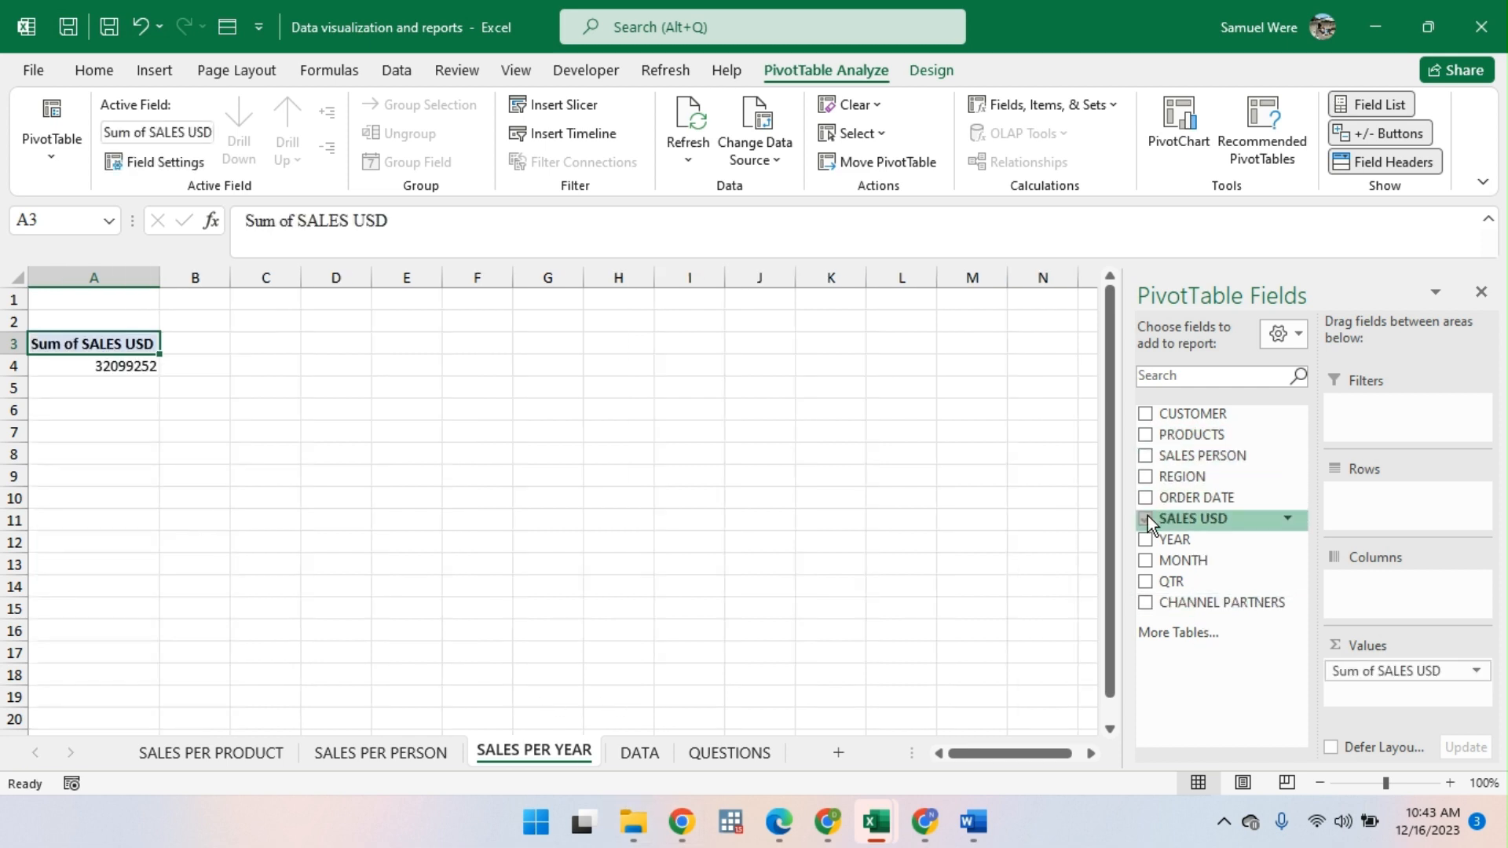
pyautogui.click(1149, 541)
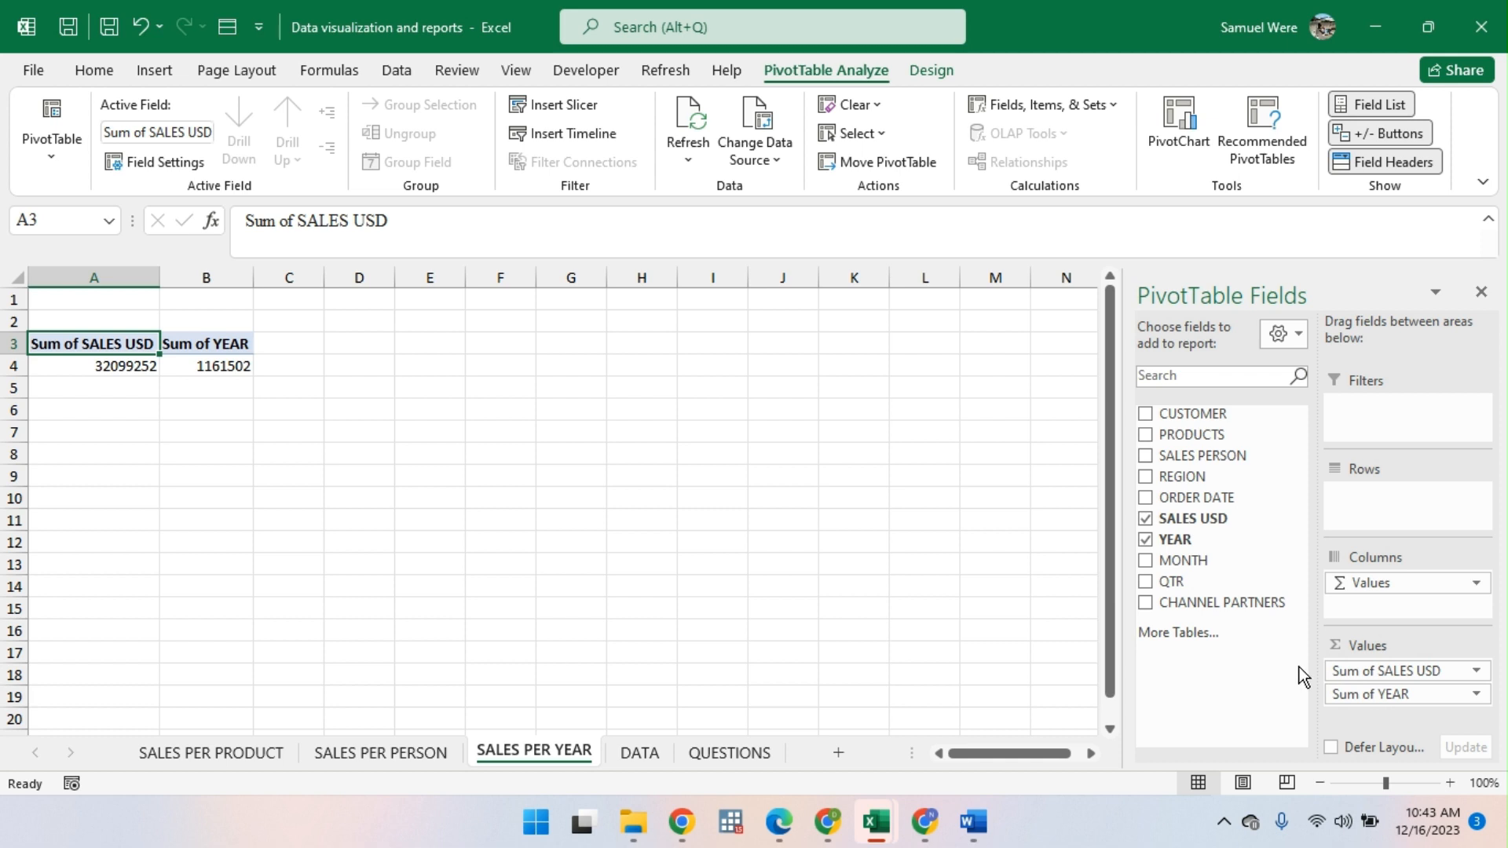
pyautogui.click(1397, 696)
pyautogui.moveTo(1397, 696); pyautogui.dragTo(1394, 520)
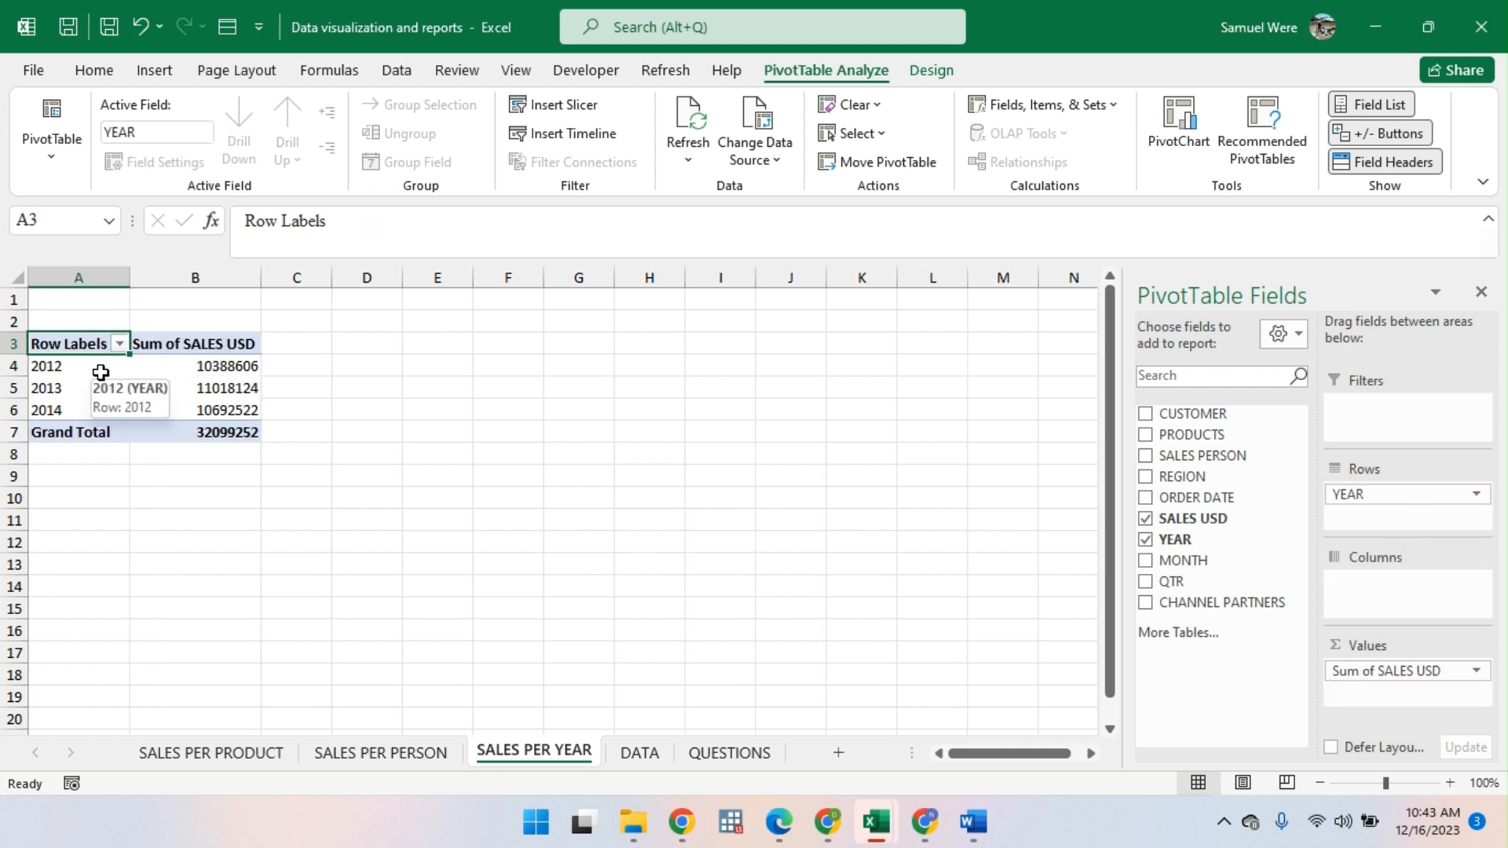
# Step: Move the YEAR field from the rows to the summed values and back to the rows
pyautogui.click(71, 372)
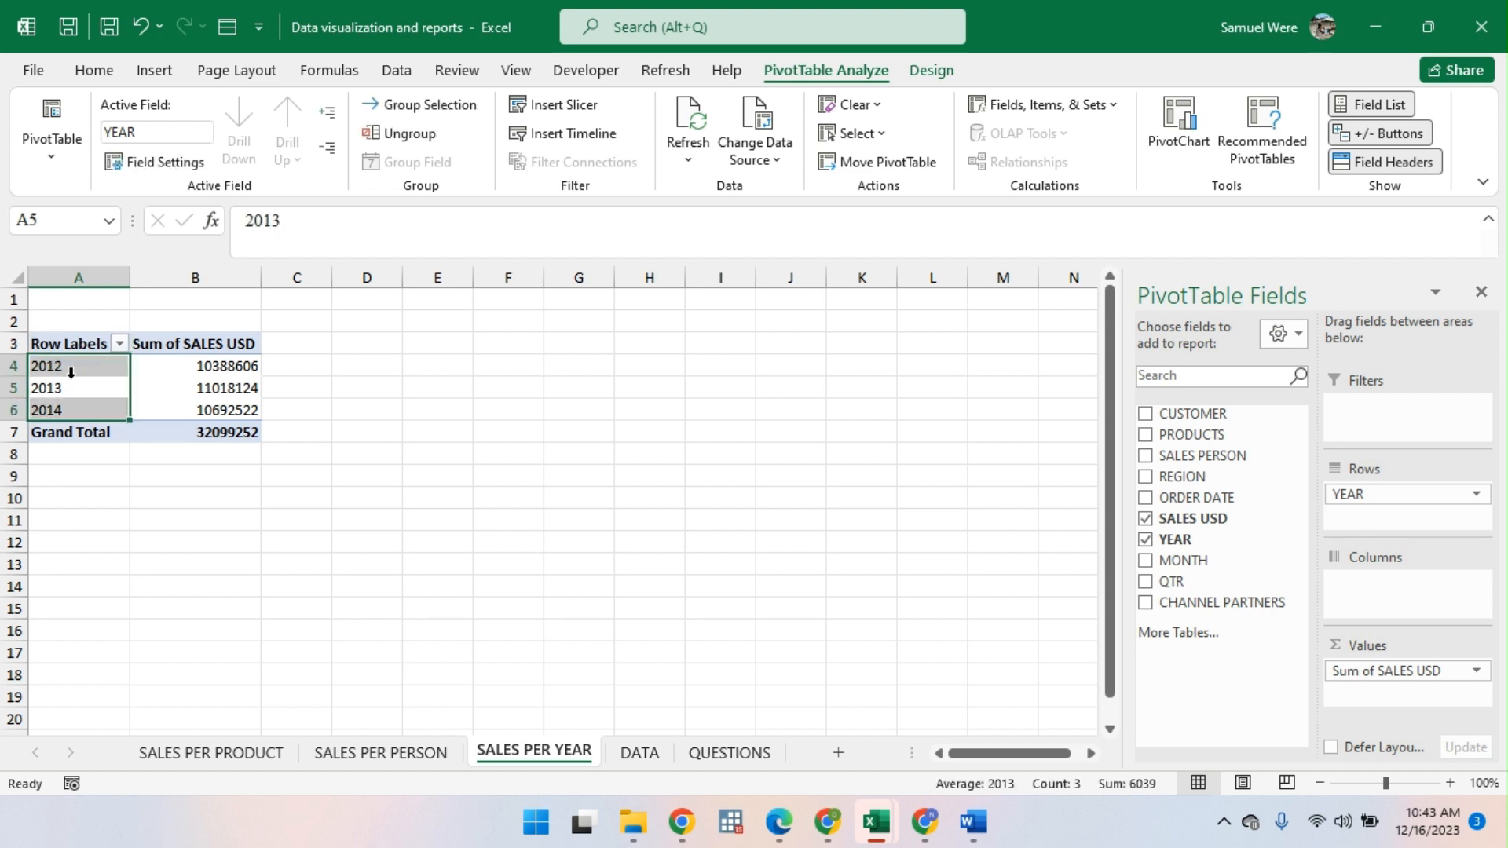
pyautogui.click(75, 369)
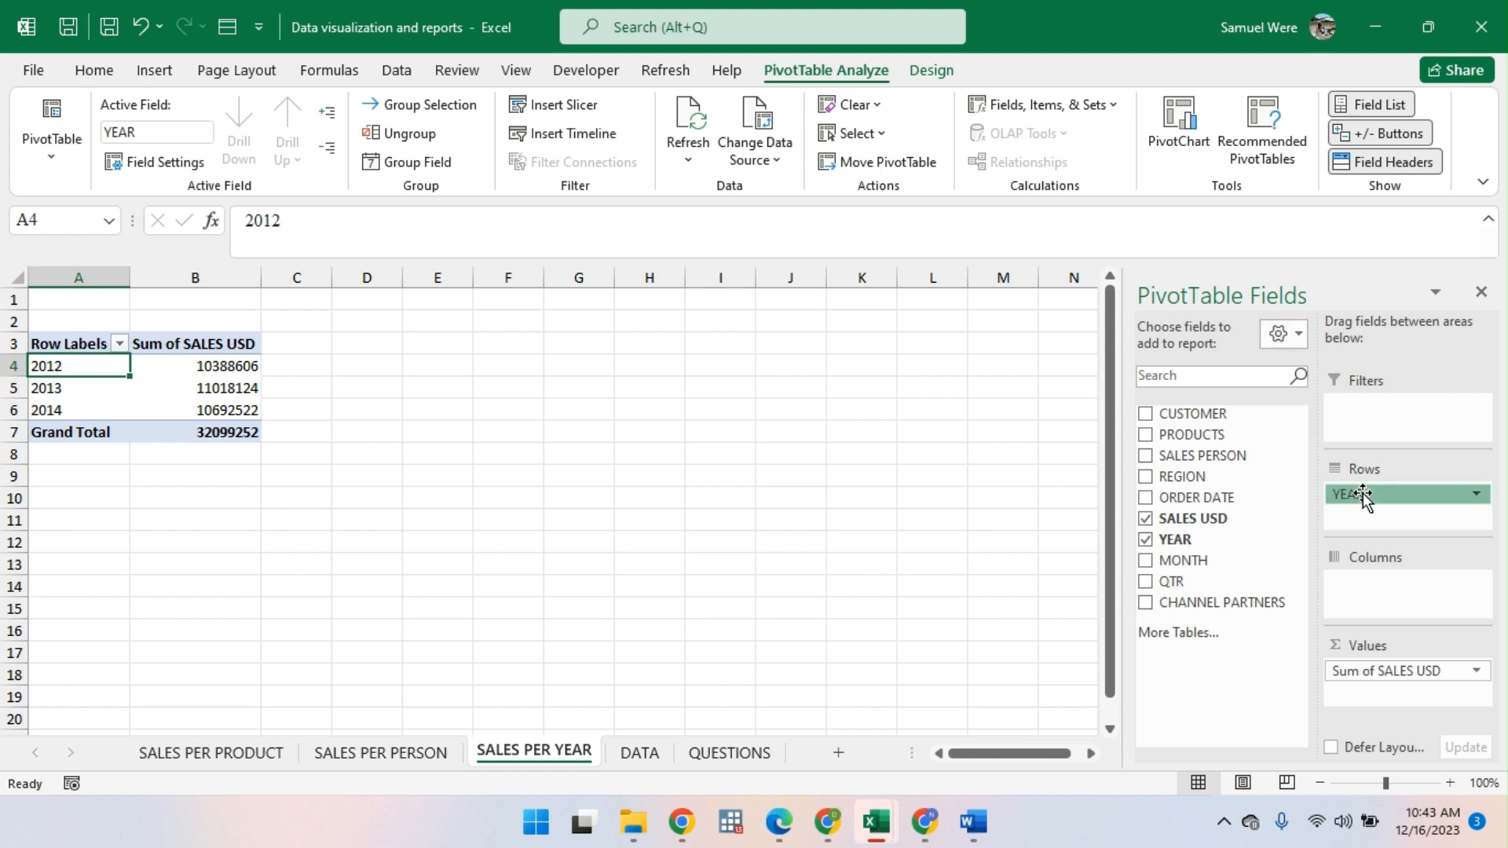
pyautogui.moveTo(1363, 493); pyautogui.dragTo(1403, 685)
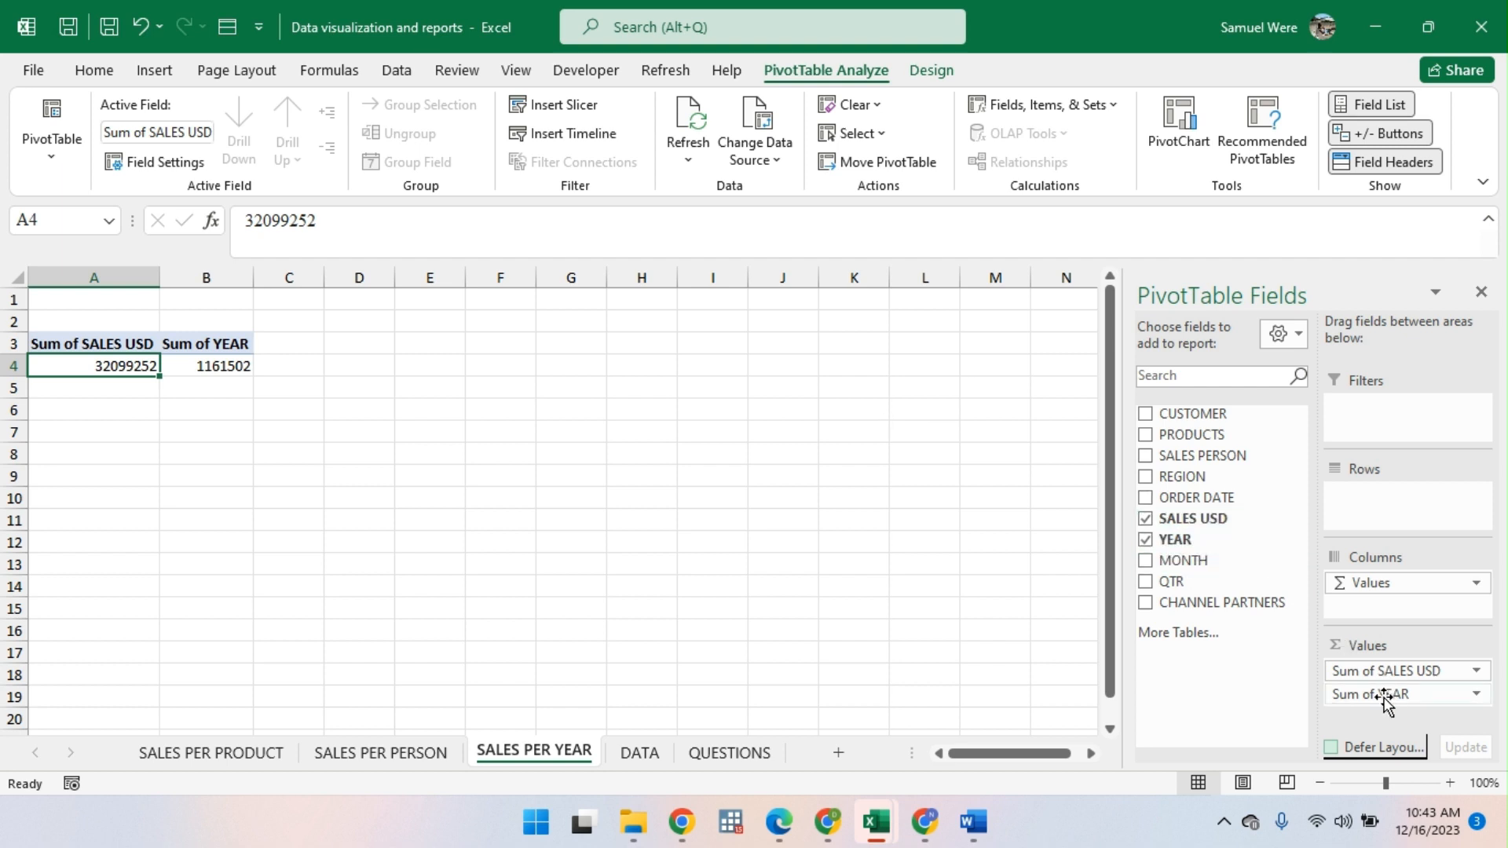
pyautogui.moveTo(1387, 694); pyautogui.dragTo(1384, 517)
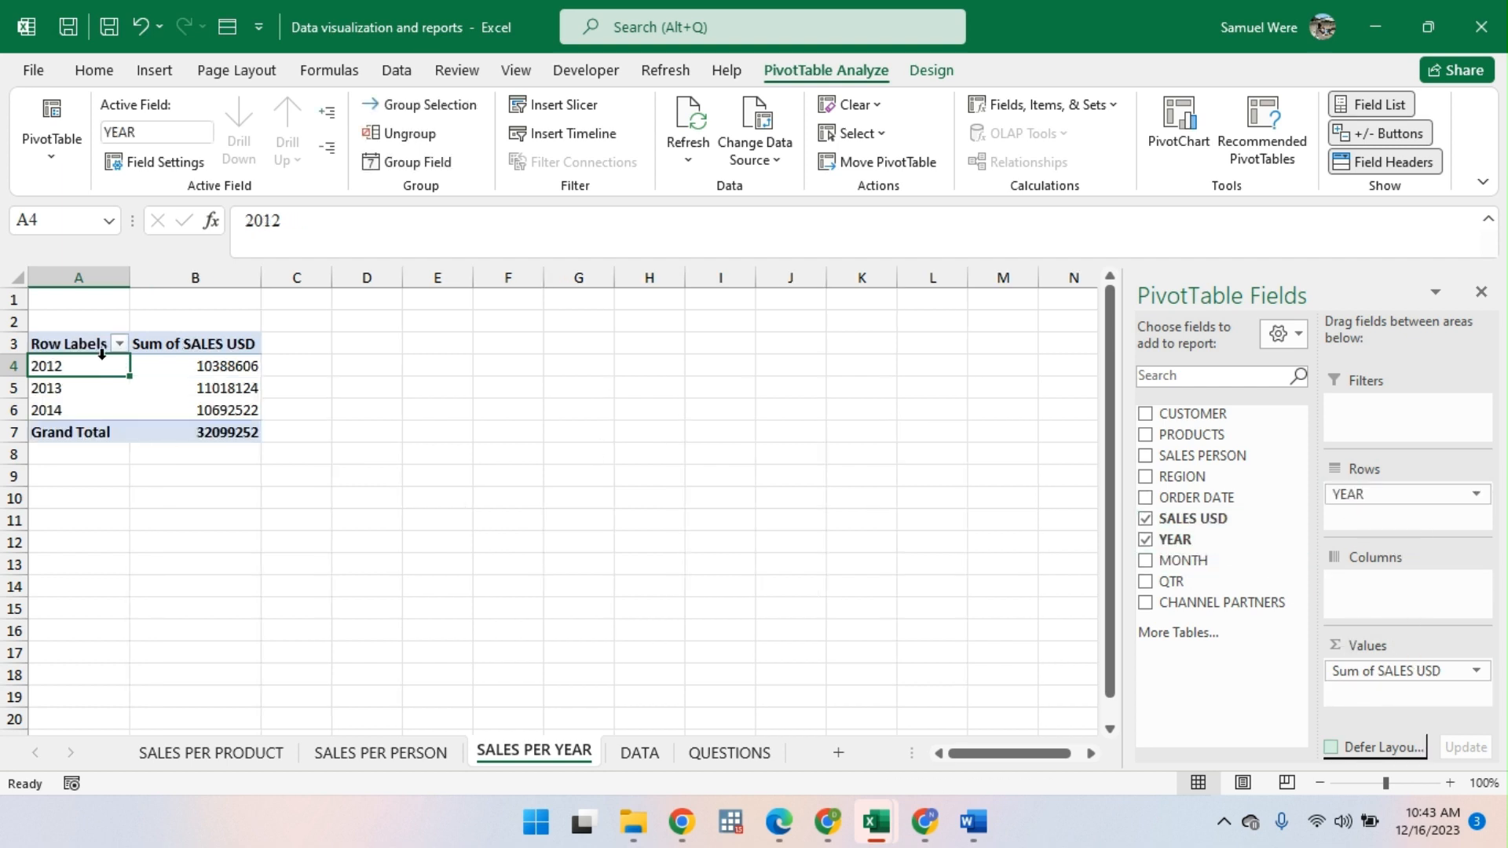
# Step: Apply the dollar accounting format to the yearly sums and grand total in B4:B7
pyautogui.moveTo(232, 366); pyautogui.dragTo(224, 425)
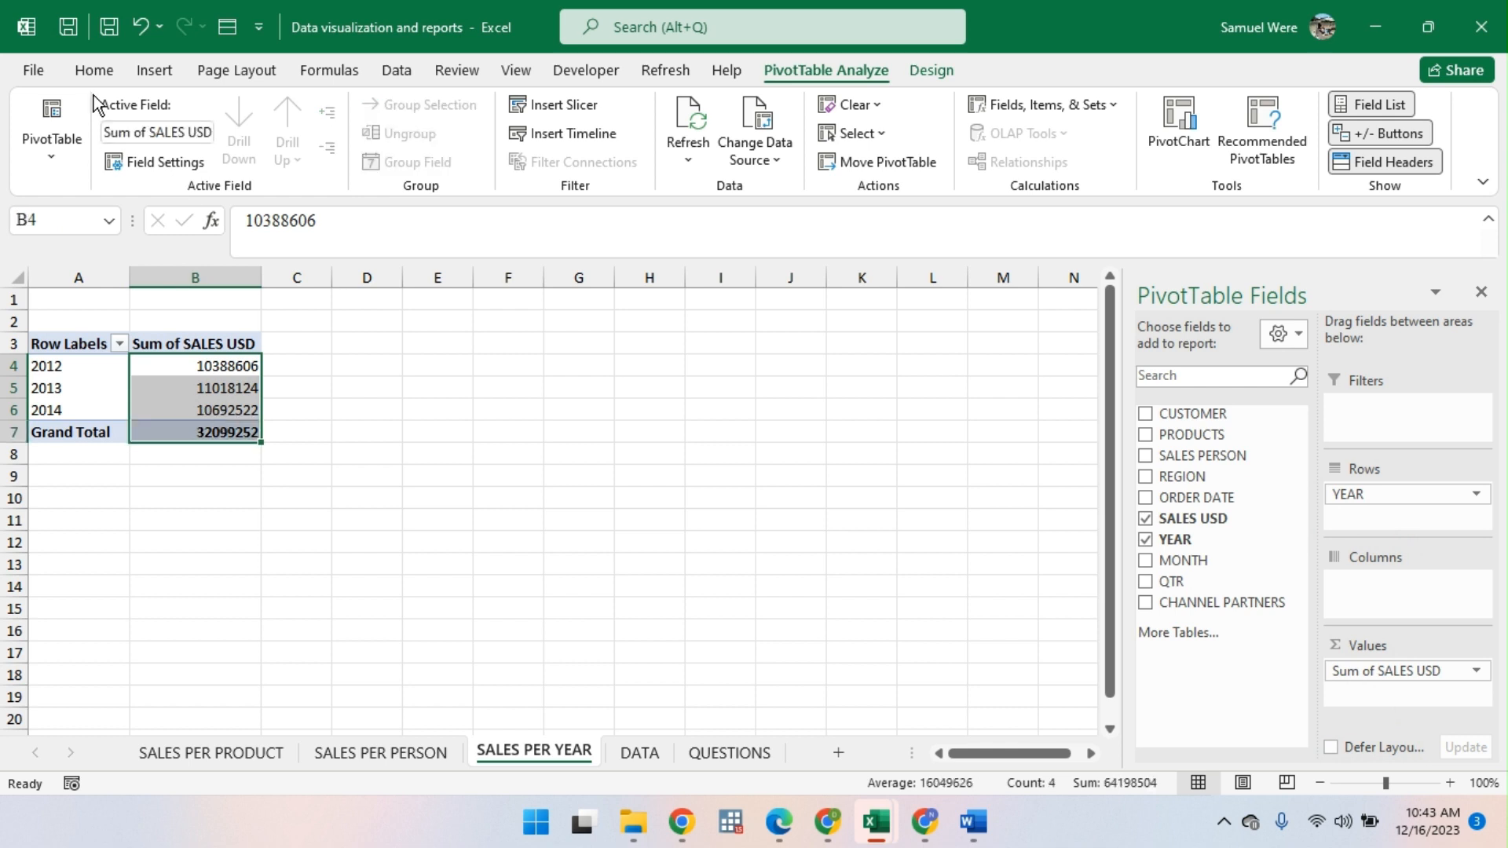
pyautogui.click(94, 70)
pyautogui.click(802, 149)
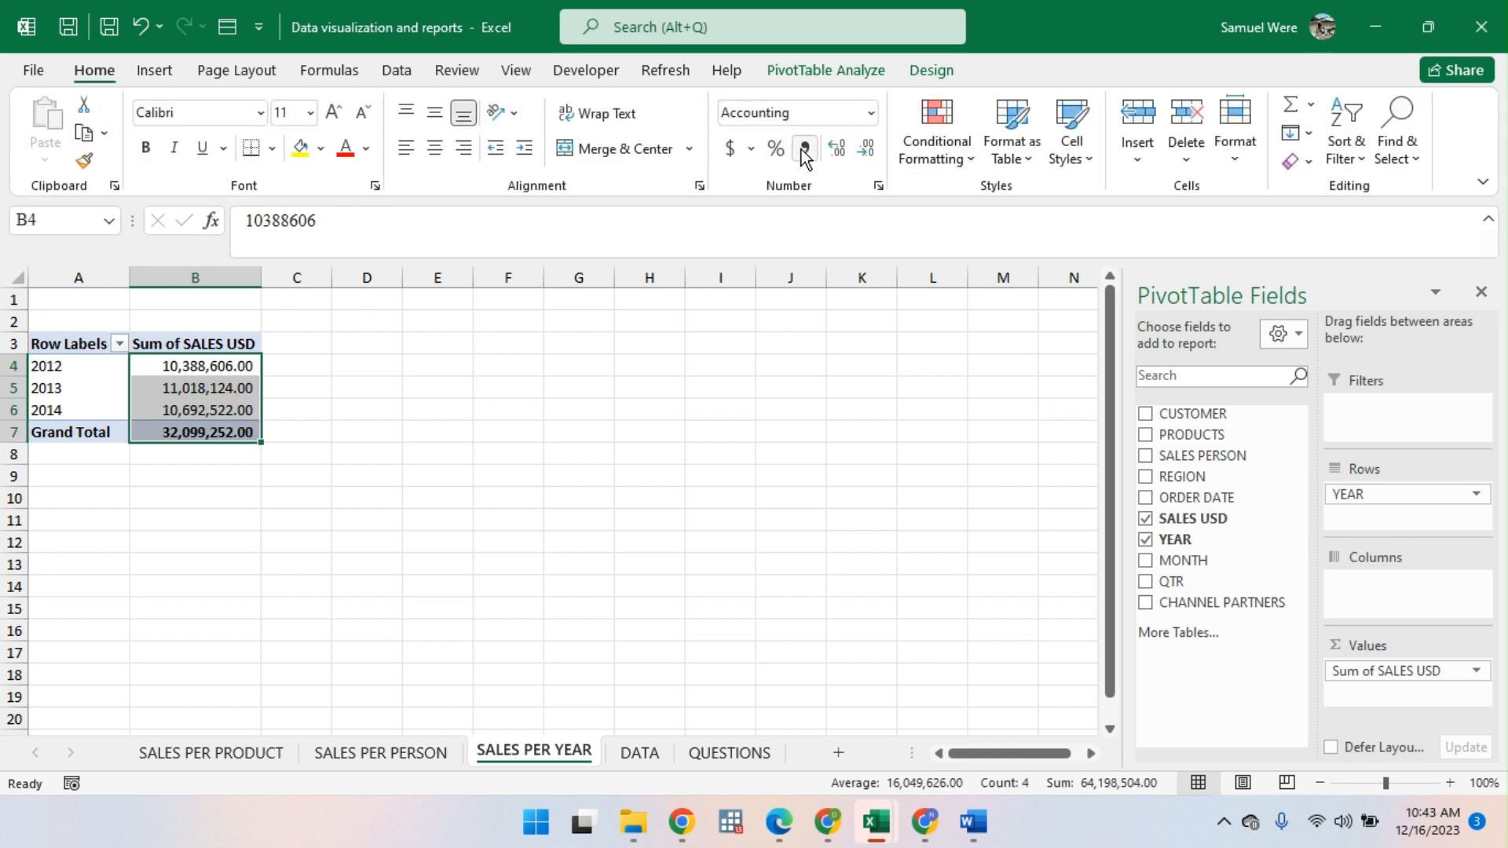
pyautogui.click(865, 150)
pyautogui.click(864, 149)
pyautogui.click(730, 151)
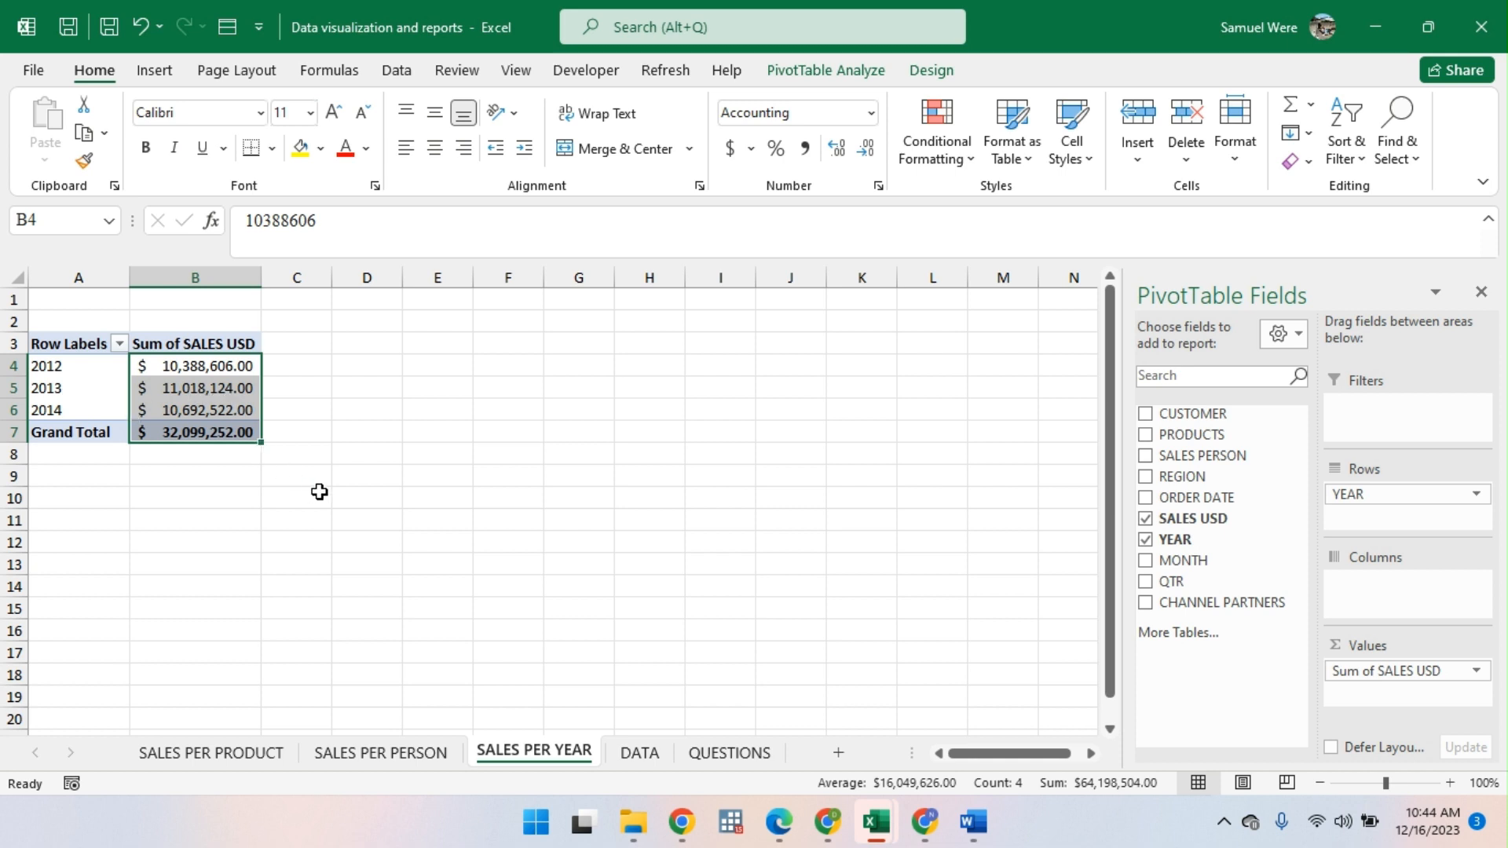
# Step: Remove the decimal places from the yearly sales sums and grand total in B4:B7
pyautogui.click(379, 534)
pyautogui.click(243, 453)
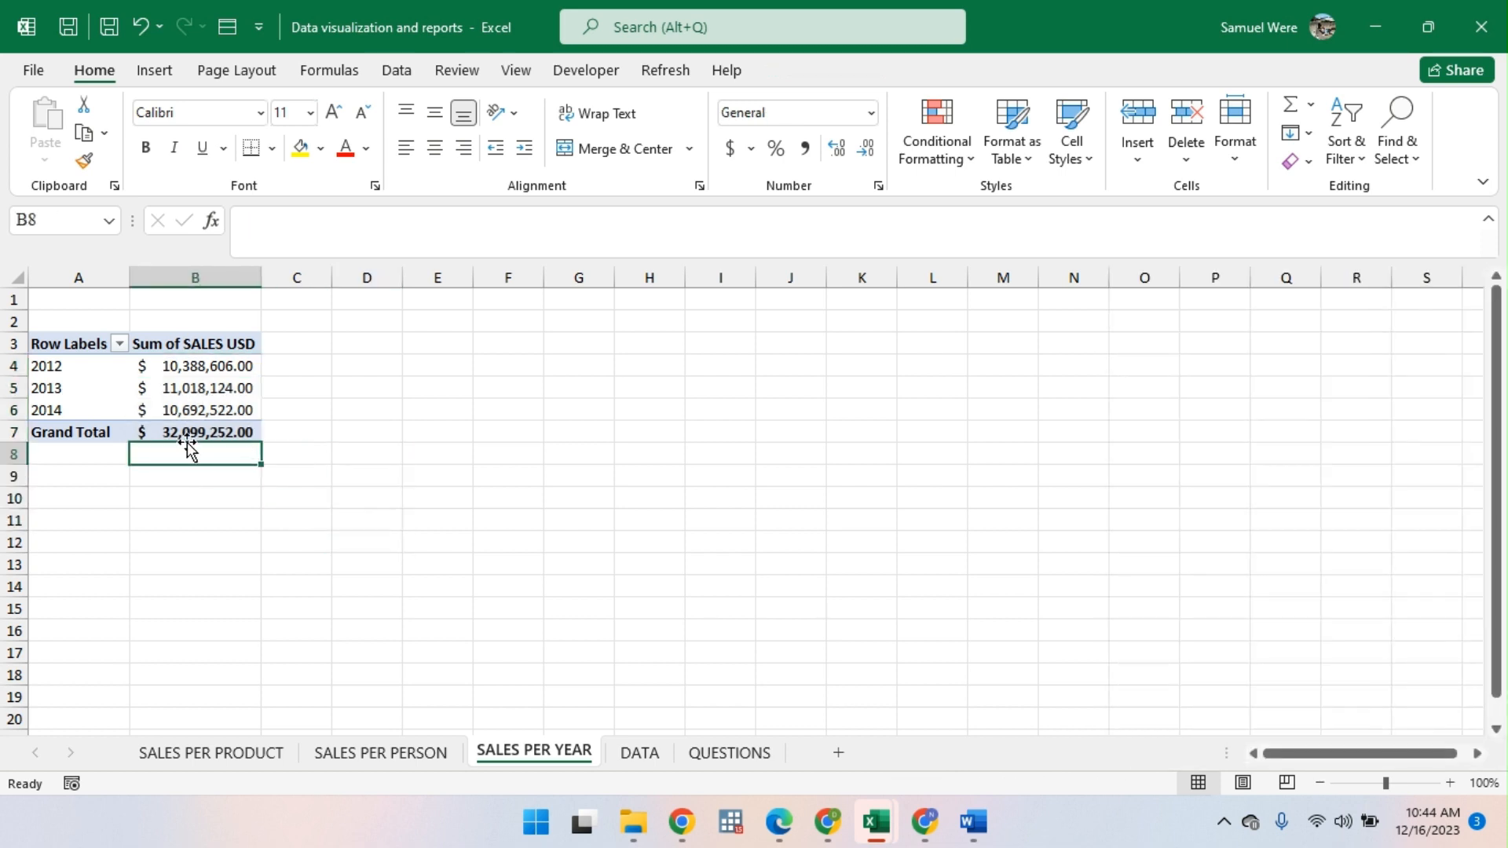
pyautogui.click(175, 433)
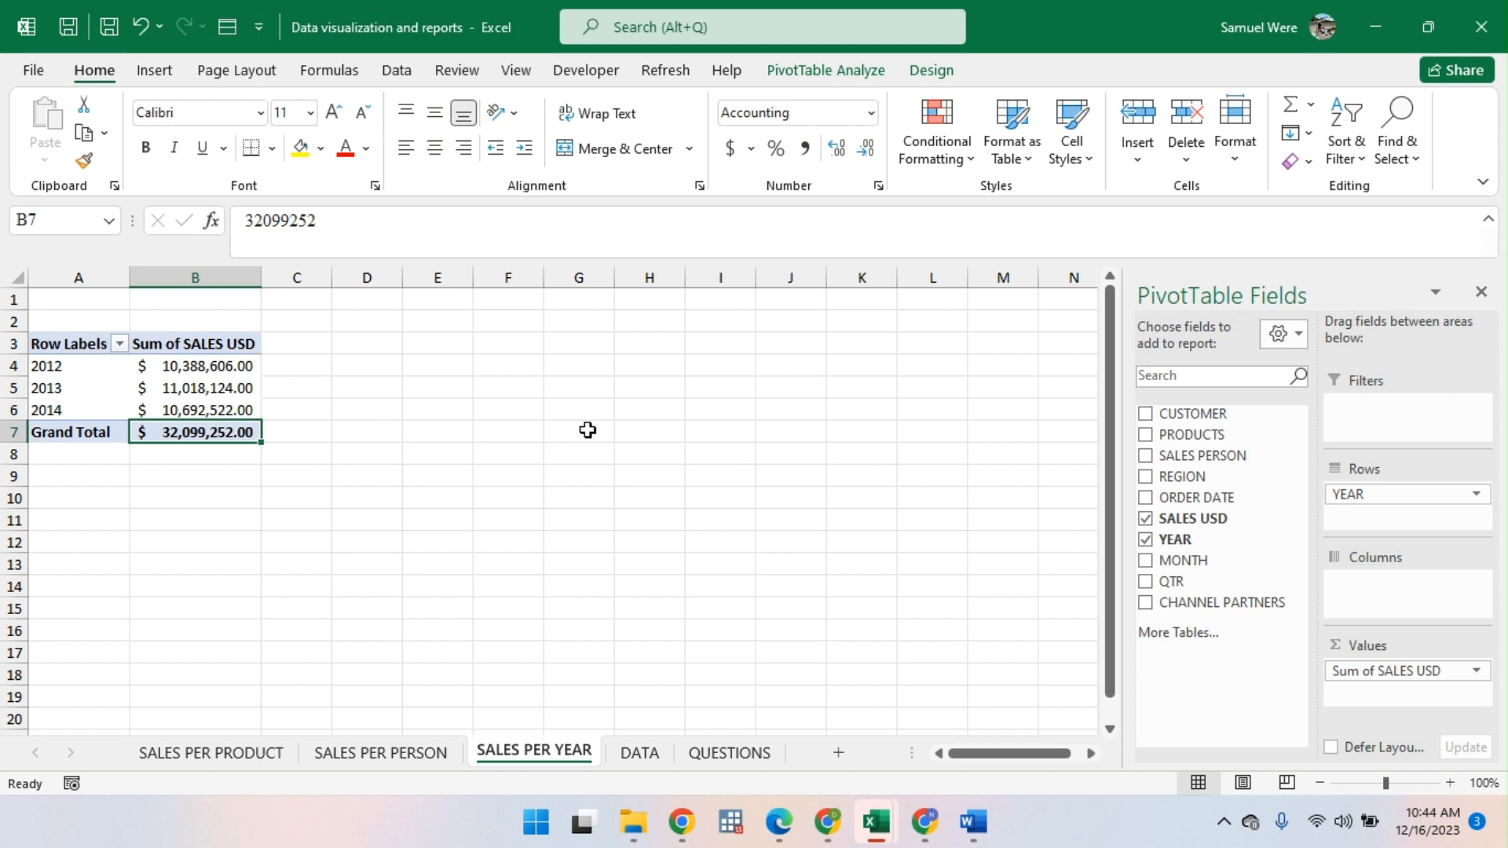
pyautogui.moveTo(175, 347); pyautogui.dragTo(198, 433)
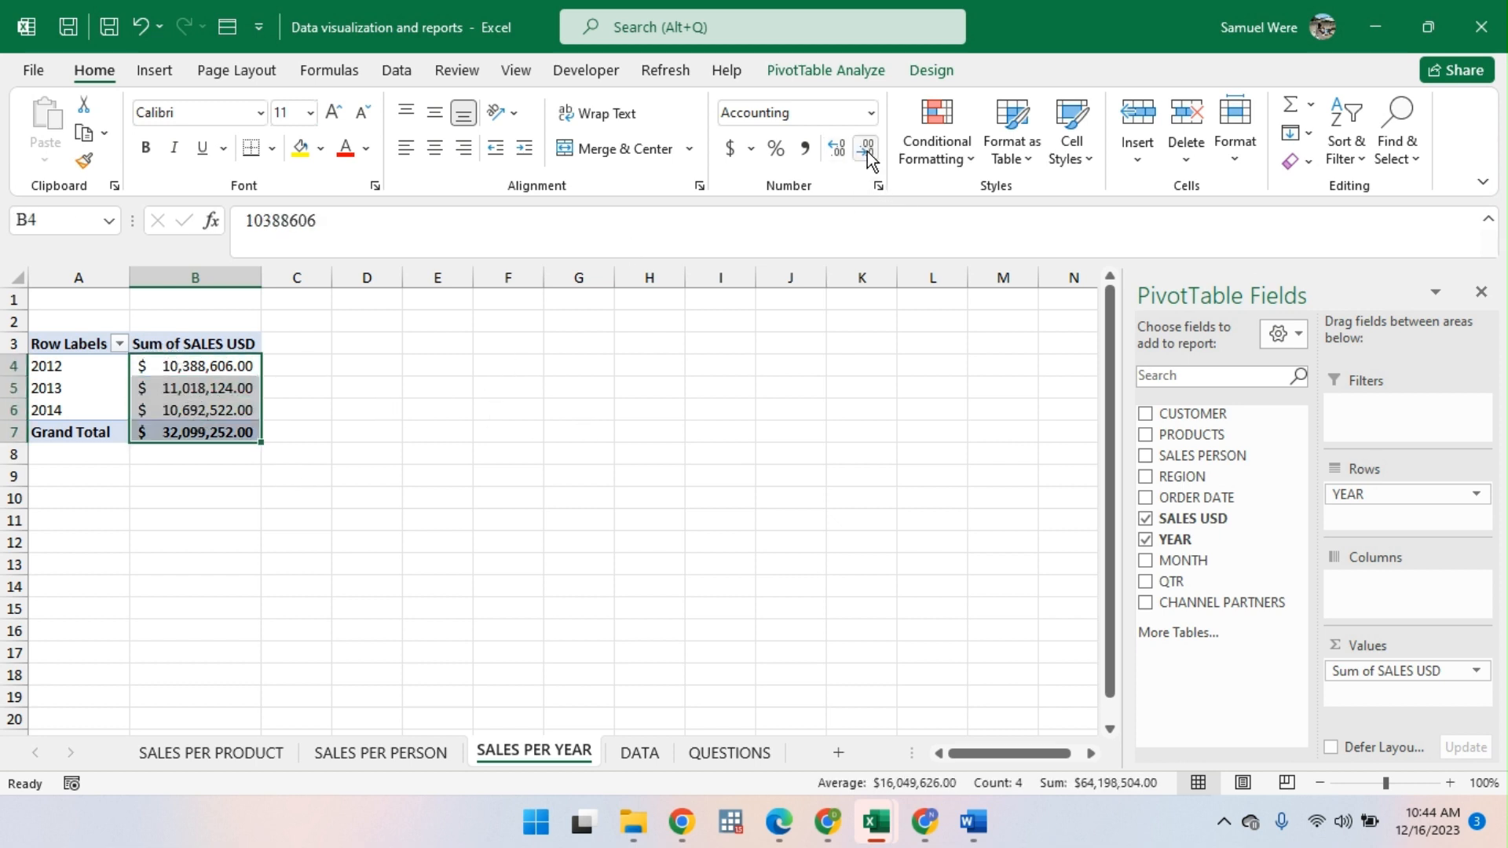
pyautogui.click(867, 154)
pyautogui.click(867, 154)
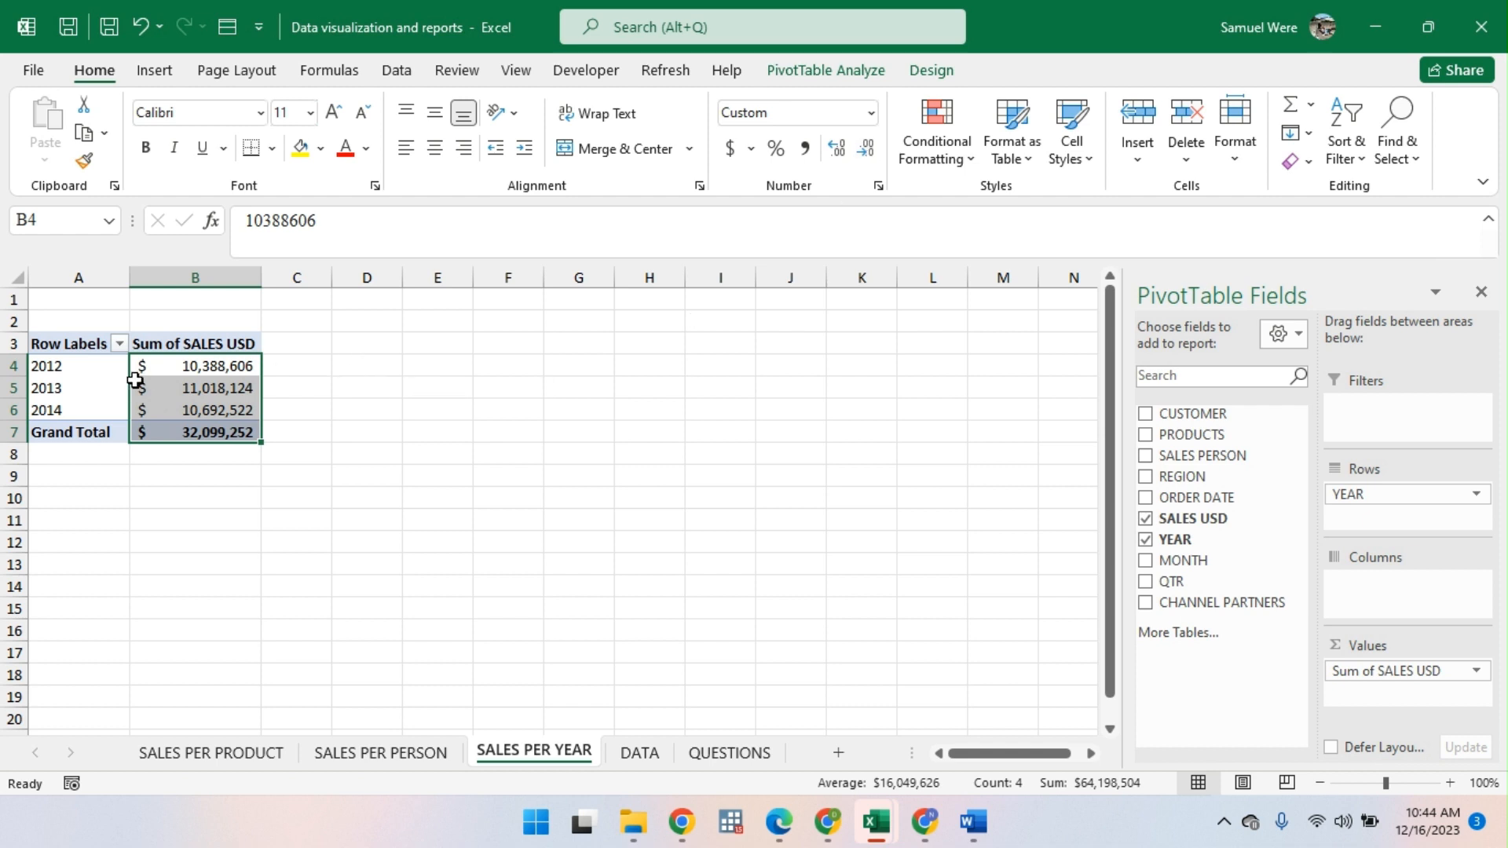
# Step: Check the objectives on the QUESTIONS sheet and return to the DATA sheet
pyautogui.click(86, 374)
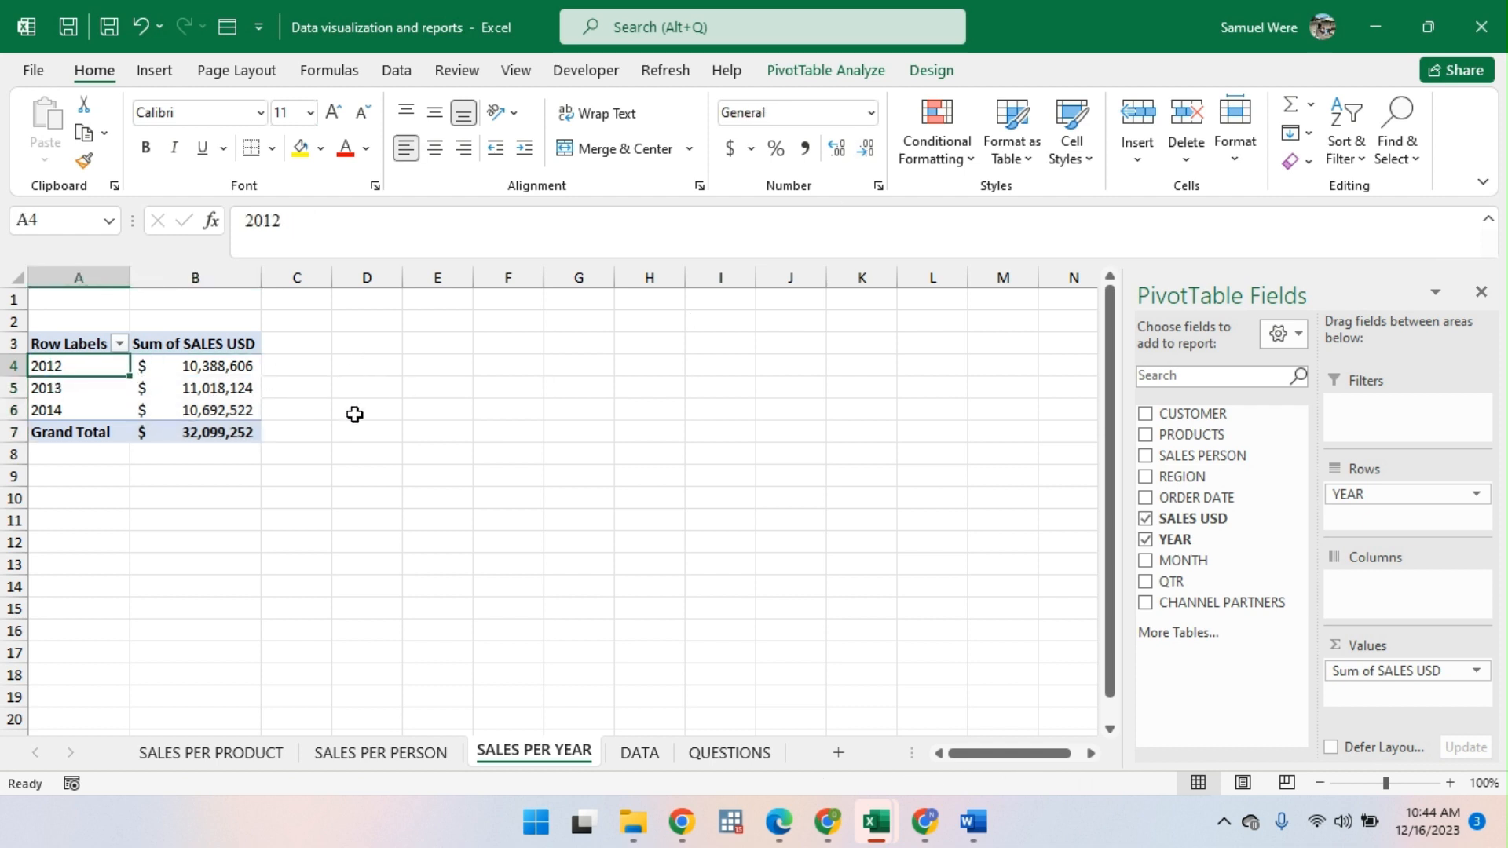
pyautogui.click(179, 362)
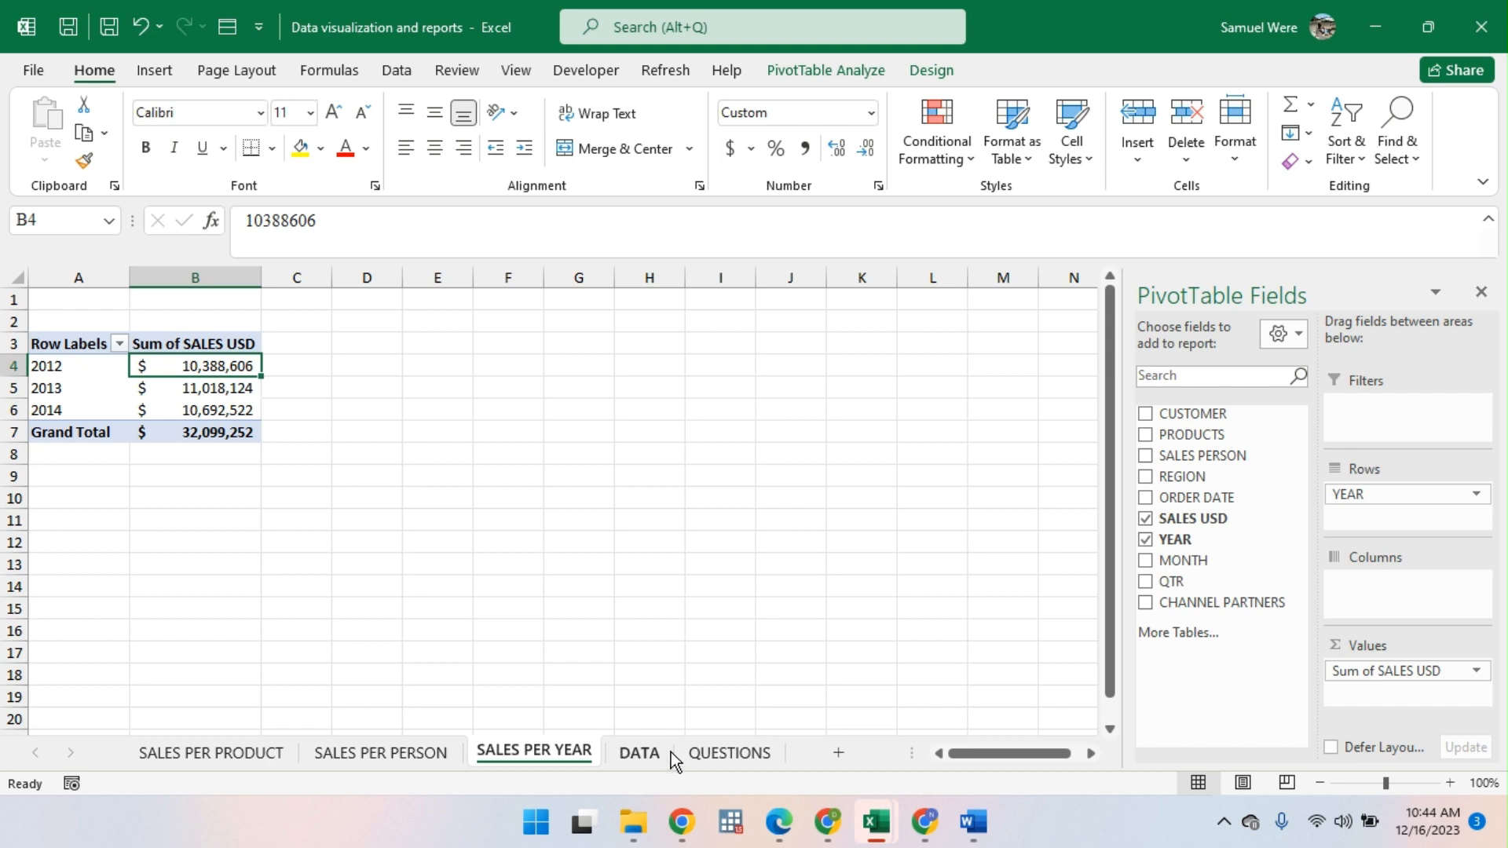
pyautogui.click(729, 753)
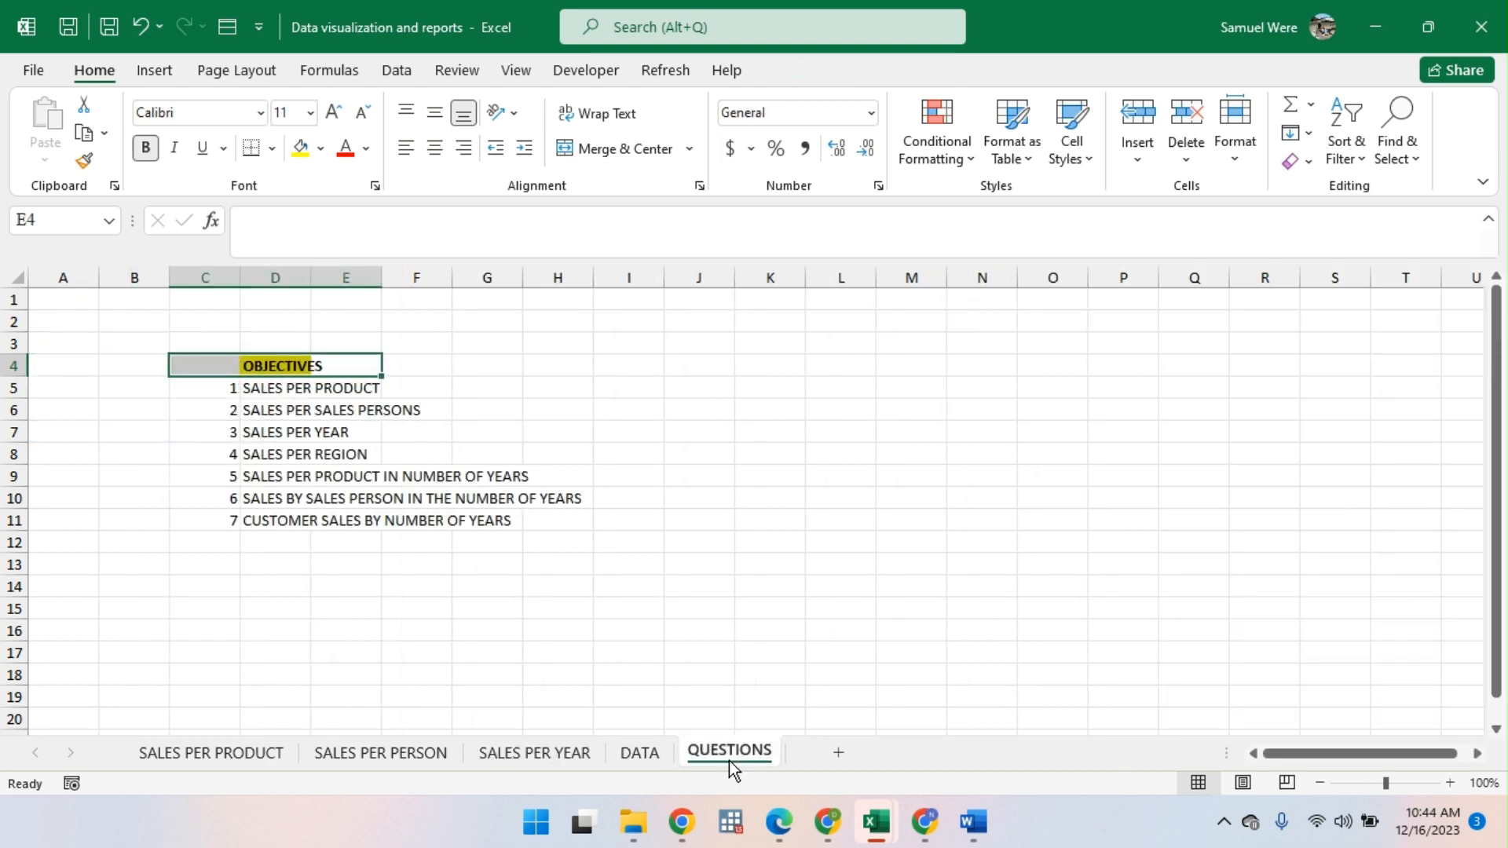
pyautogui.click(653, 754)
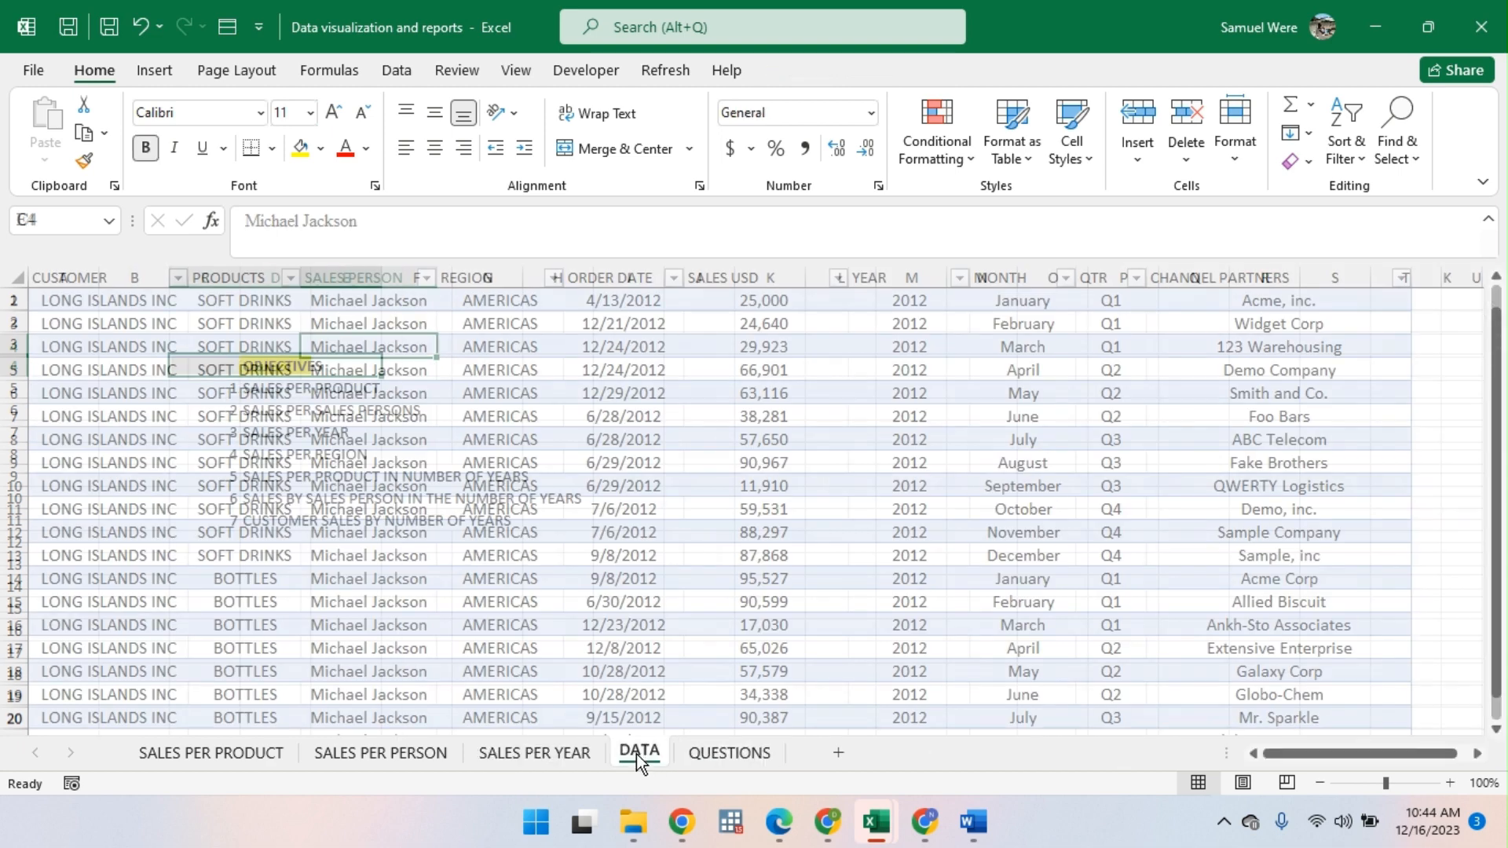
# Step: Check the objectives on the QUESTIONS sheet, and insert a PivotTable from Table2 on the DATA sheet into a new worksheet
pyautogui.click(728, 755)
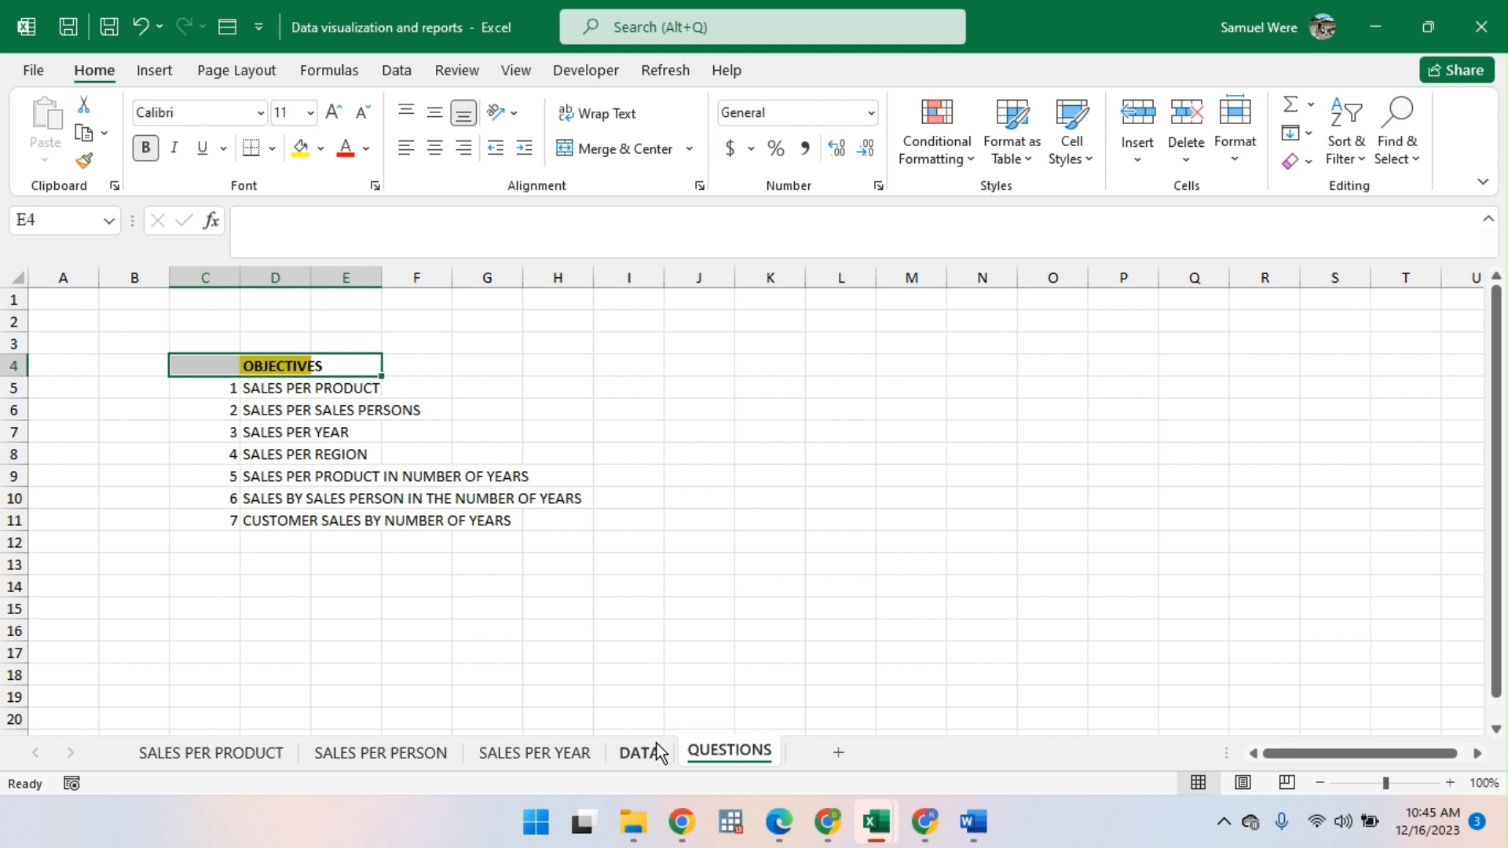
pyautogui.click(633, 758)
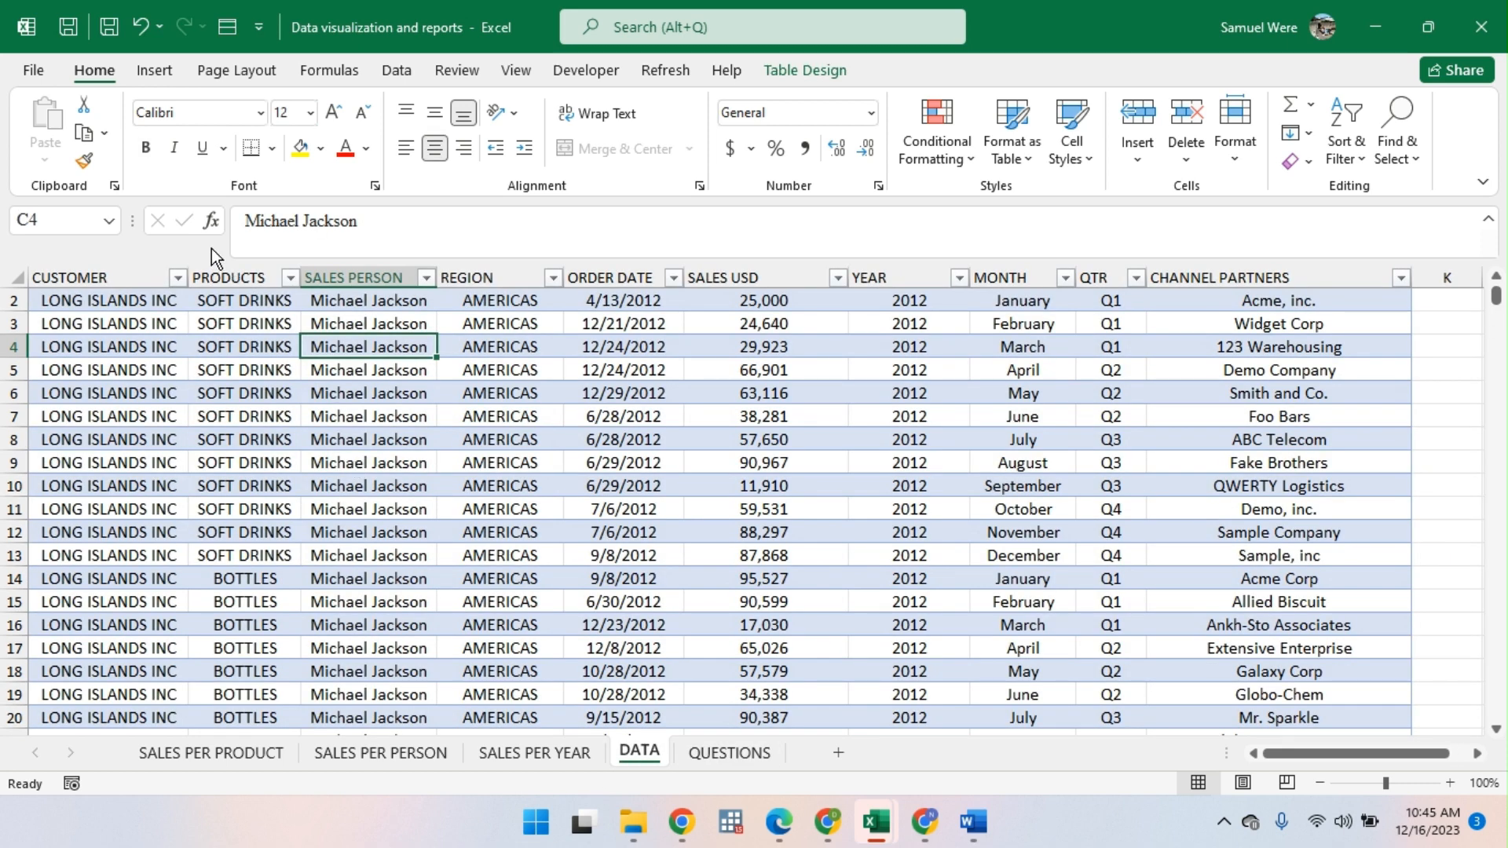
pyautogui.click(154, 67)
pyautogui.click(54, 121)
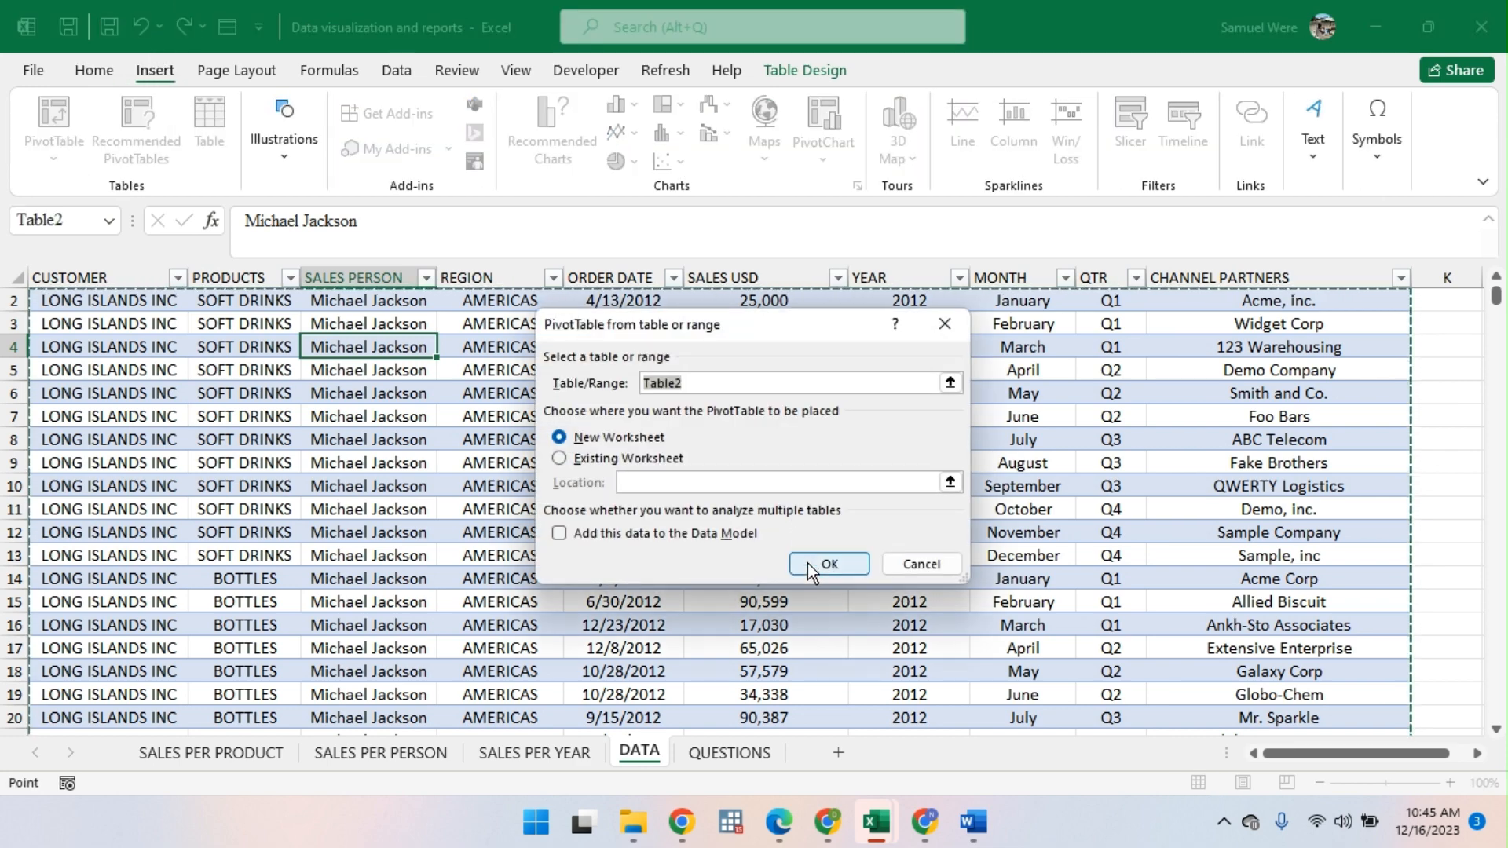
pyautogui.click(809, 565)
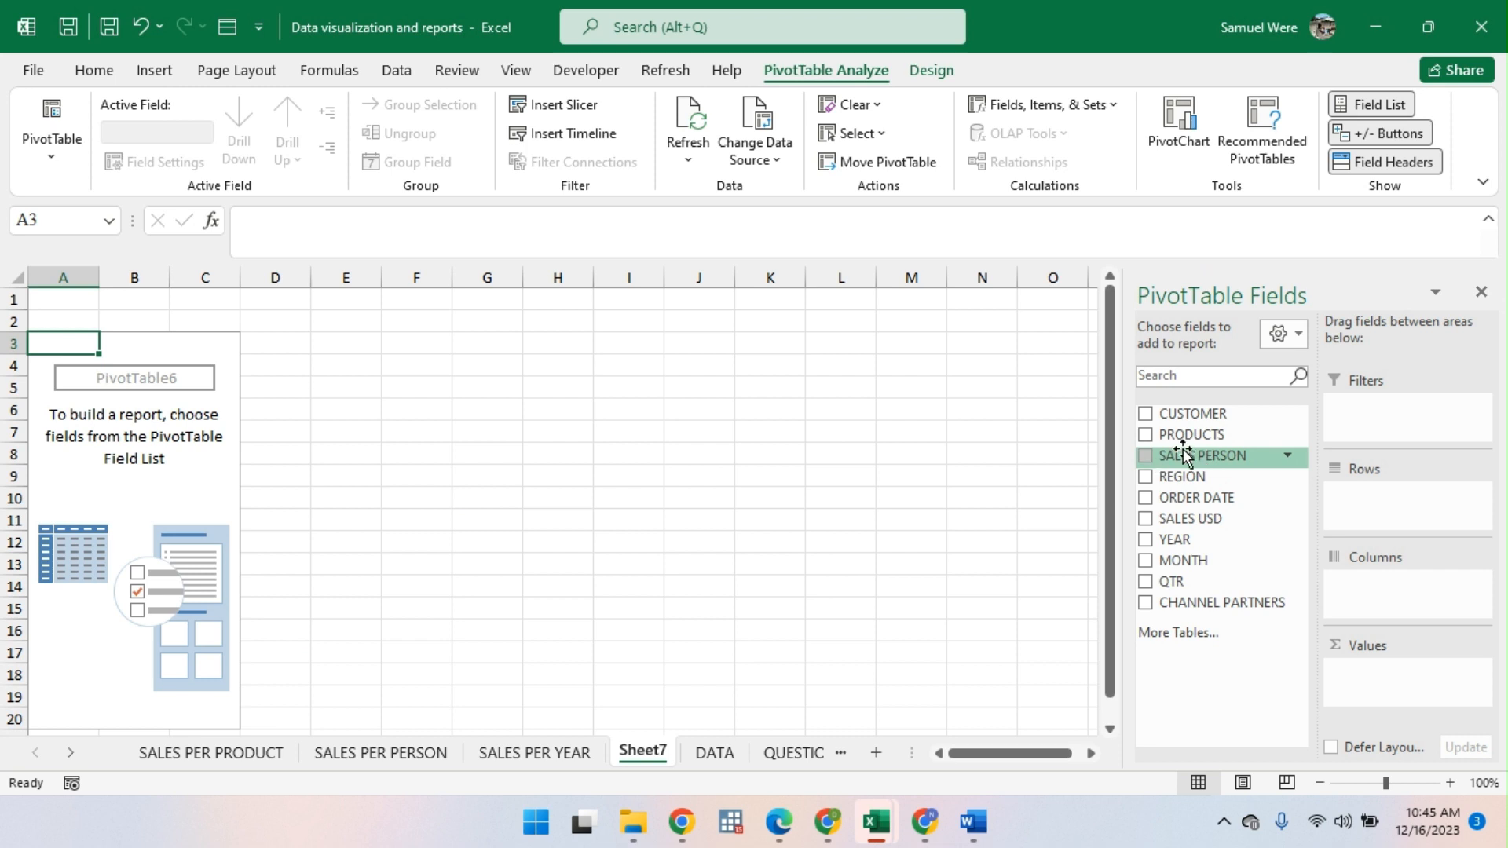
# Step: Rename the new PivotTable worksheet as SALES PER REGION
pyautogui.doubleClick(655, 759)
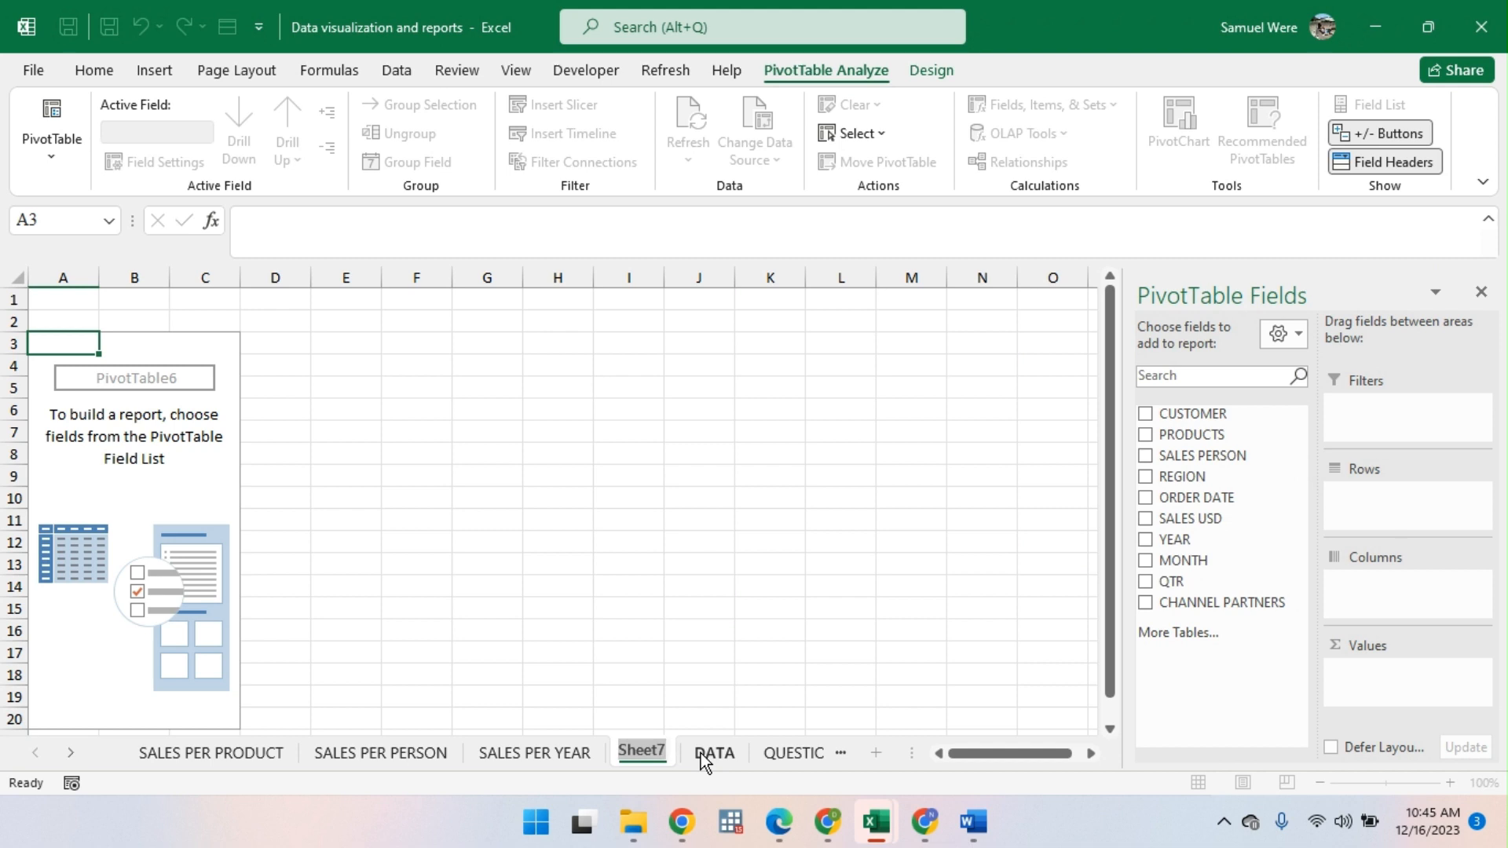
pyautogui.write('SA')
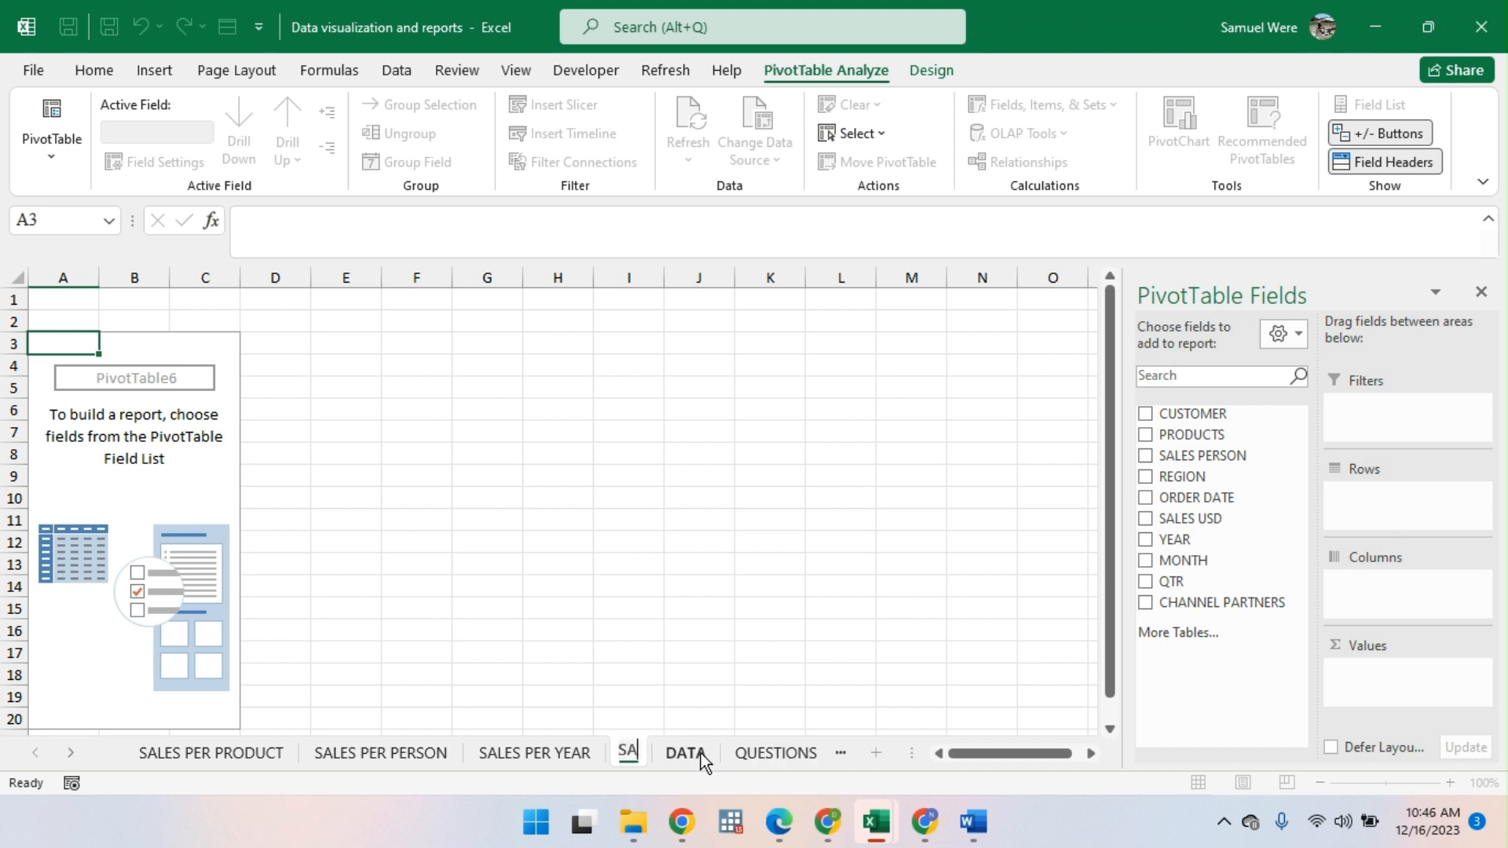
pyautogui.write('LES')
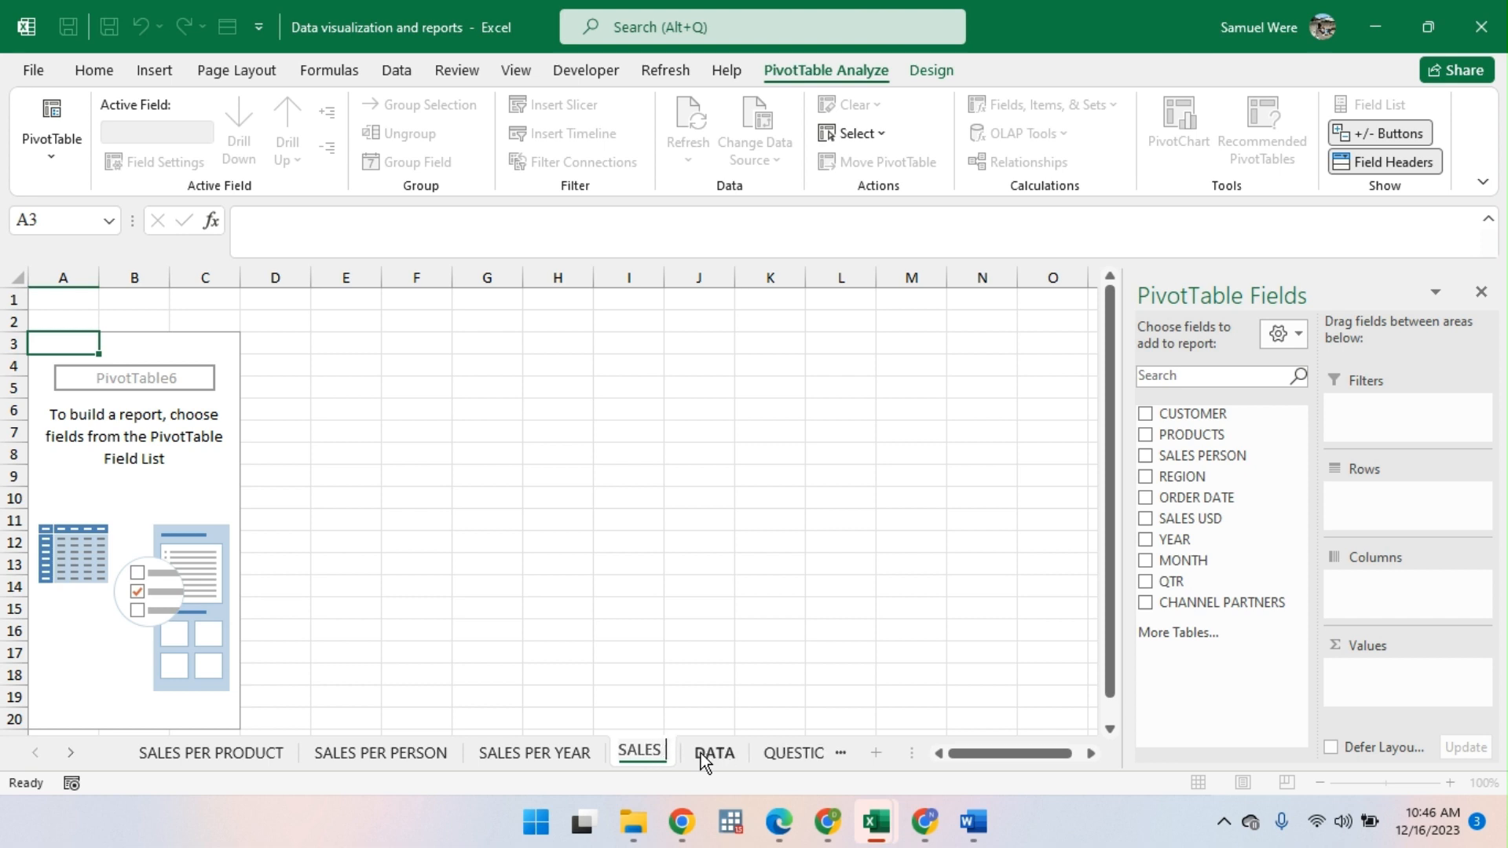
pyautogui.write(' PER REGION')
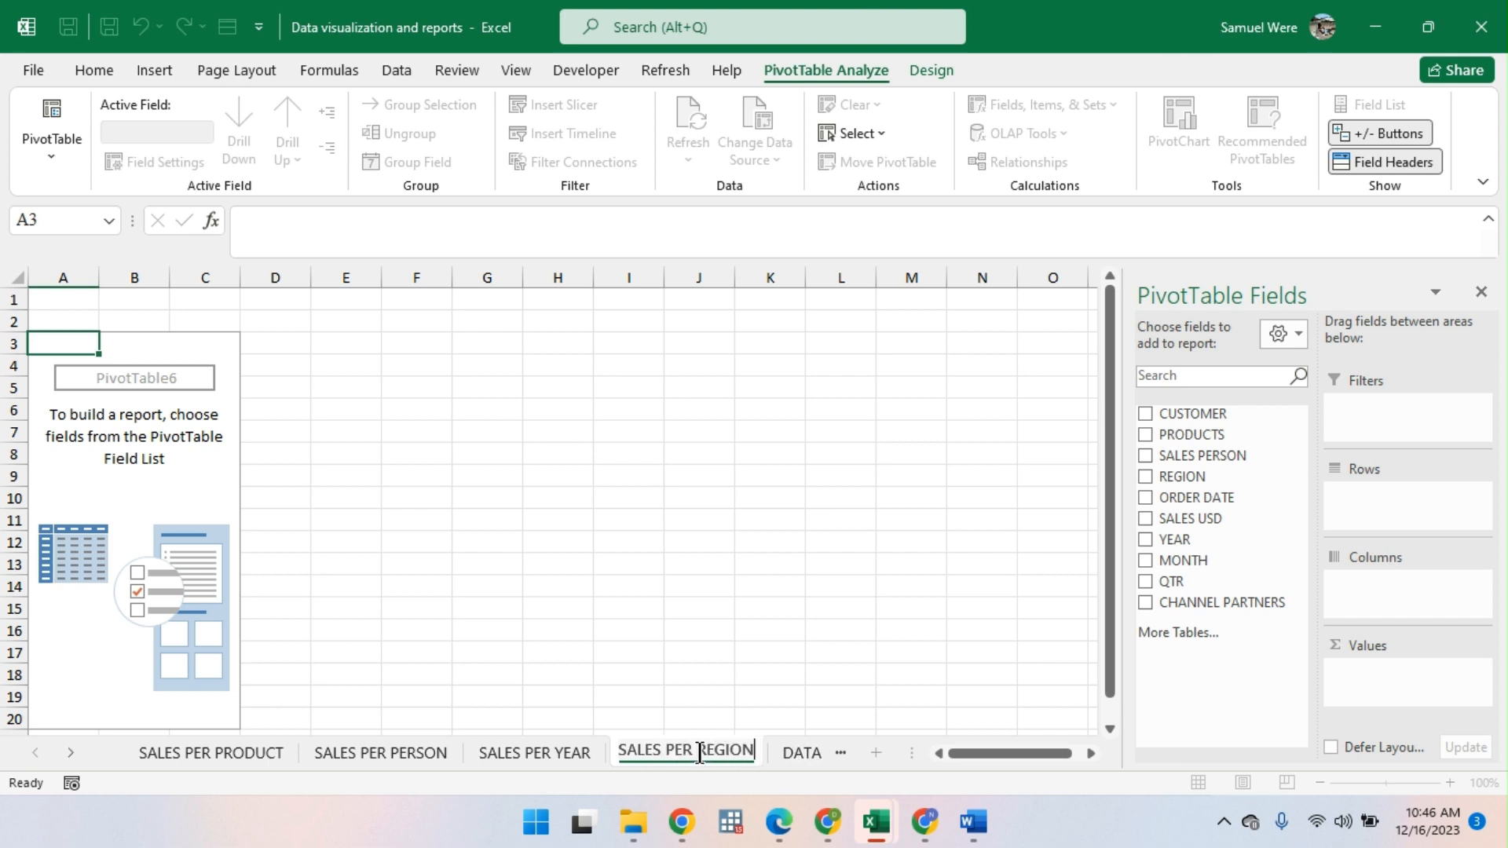
pyautogui.press('Return')
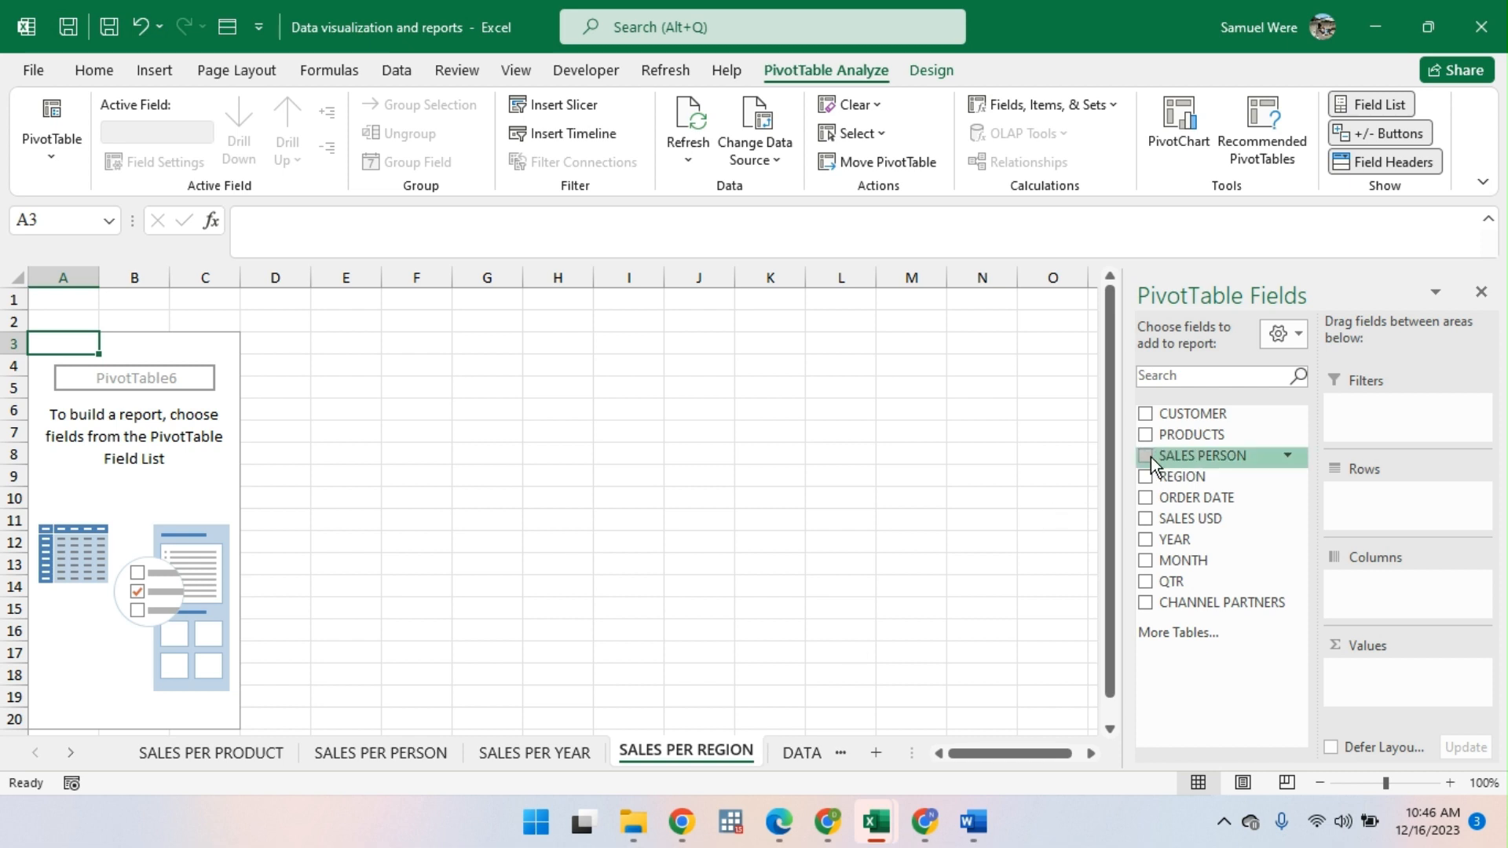
# Step: Build the pivot table with SALES USD summed by REGION in rows, and select its value cells including the grand total
pyautogui.click(1145, 518)
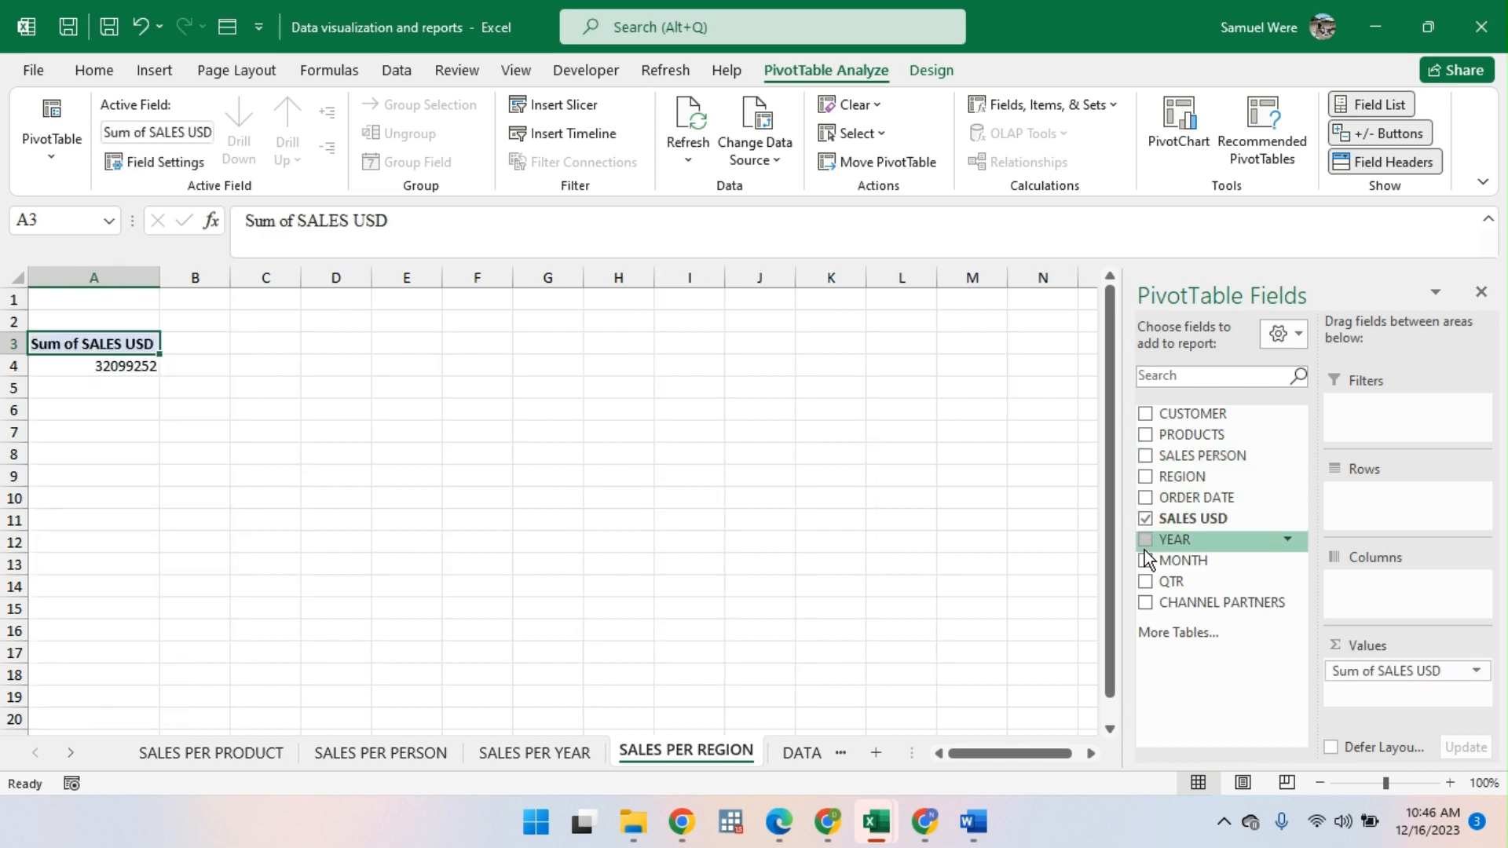
pyautogui.click(1146, 476)
pyautogui.moveTo(194, 366); pyautogui.dragTo(246, 450)
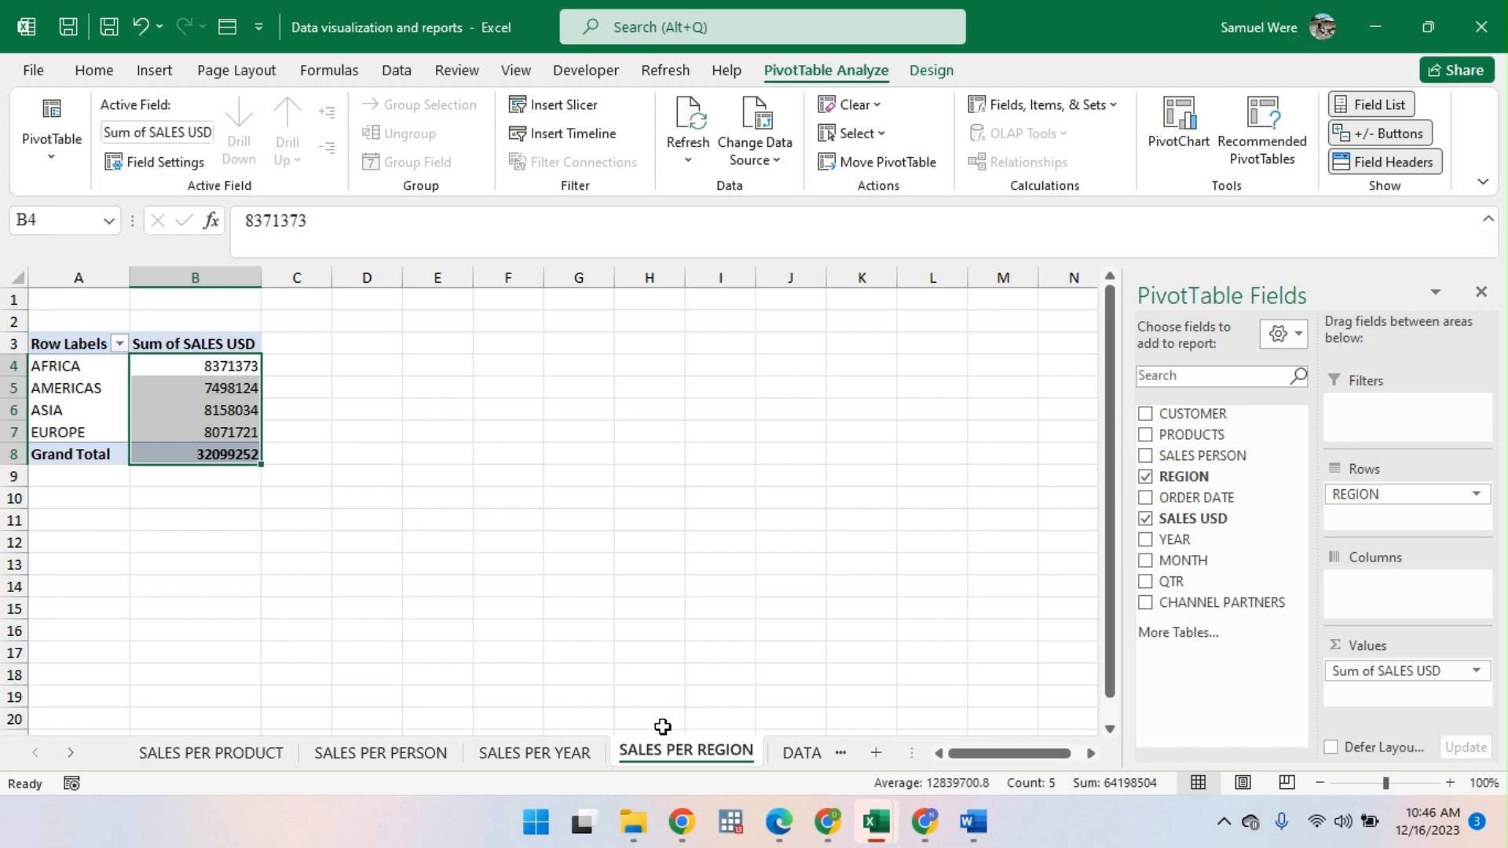
# Step: Examine objectives 5 to 7 on the QUESTIONS sheet
pyautogui.click(842, 753)
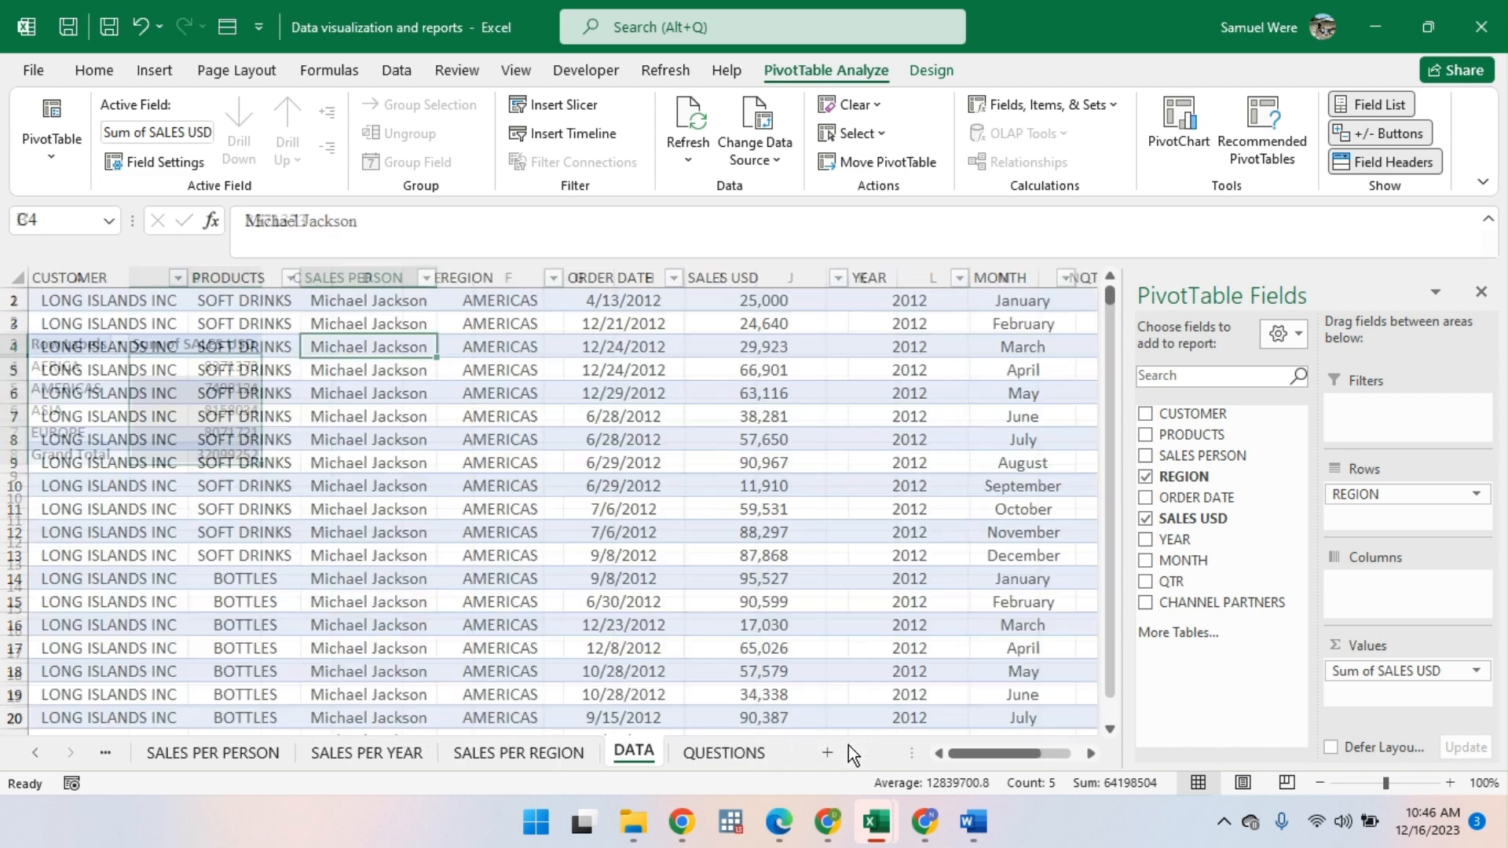
pyautogui.click(717, 752)
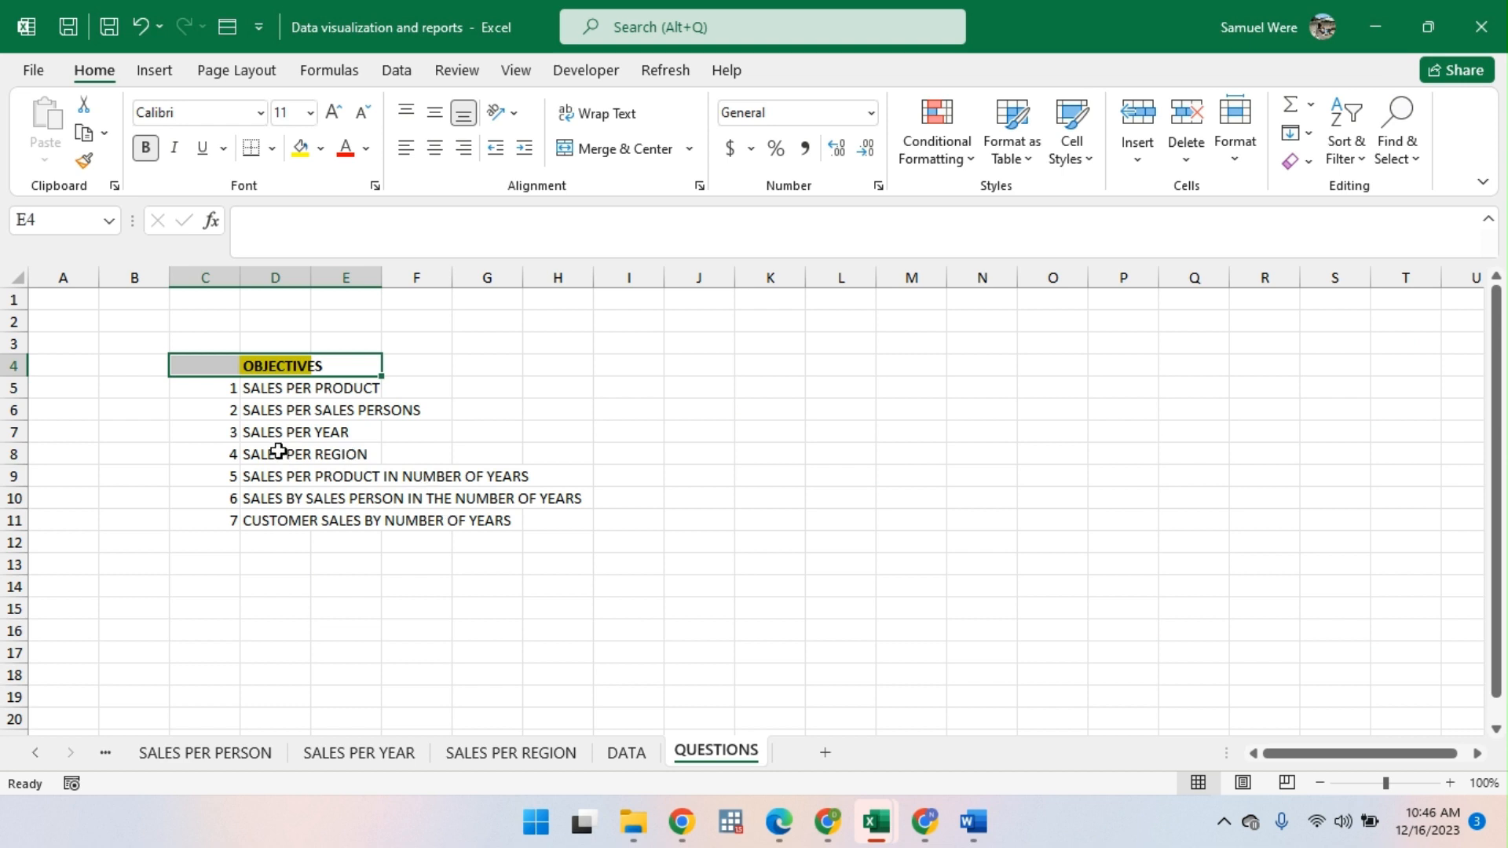
pyautogui.moveTo(234, 476); pyautogui.dragTo(497, 532)
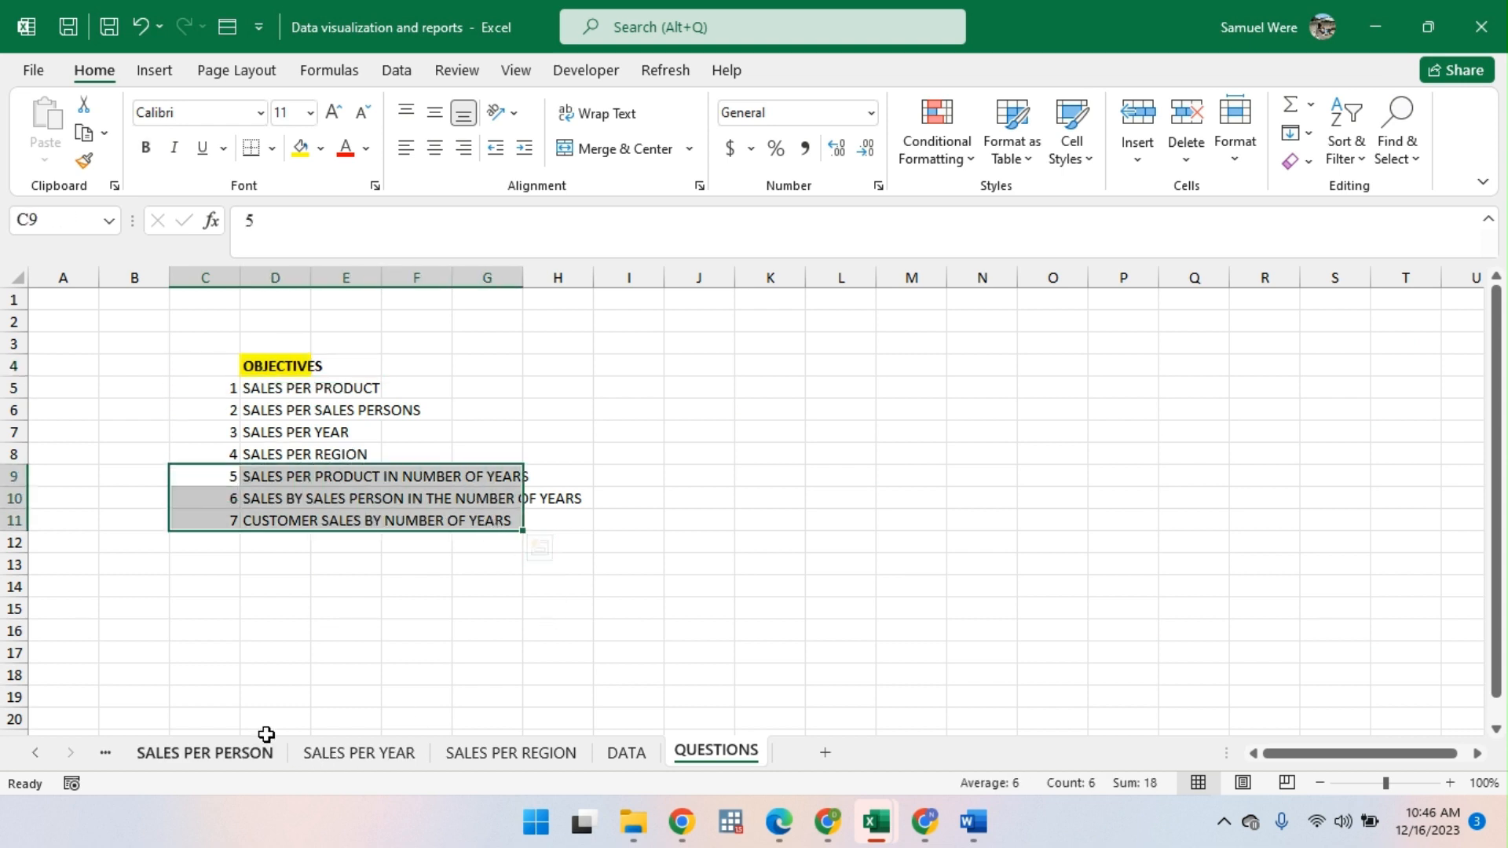
# Step: Go to the SALES PER PRODUCT sheet and select the TONIC sales value in the pivot table
pyautogui.click(105, 752)
pyautogui.click(147, 754)
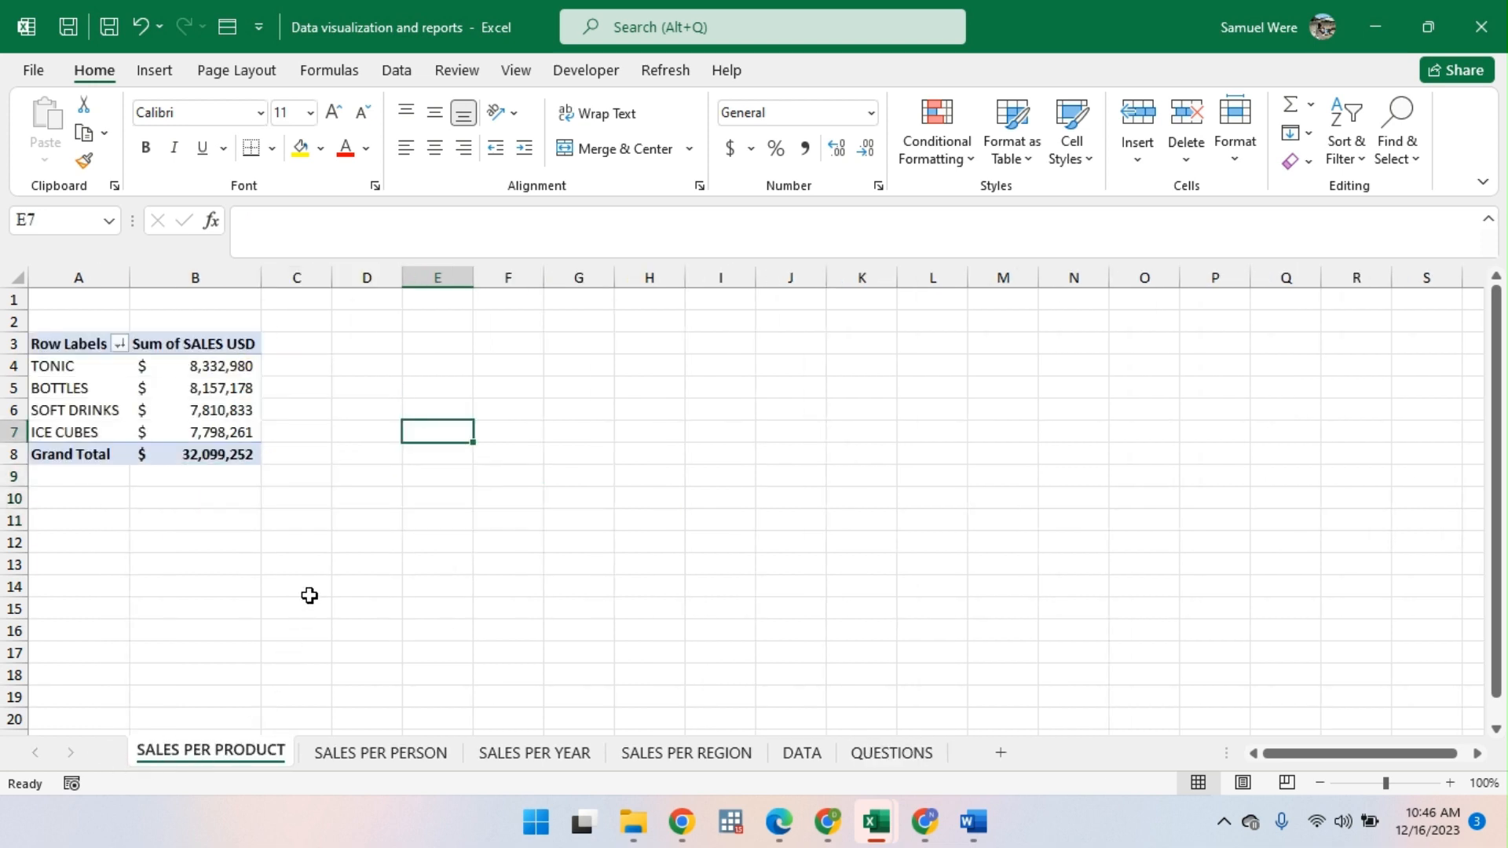
pyautogui.click(169, 371)
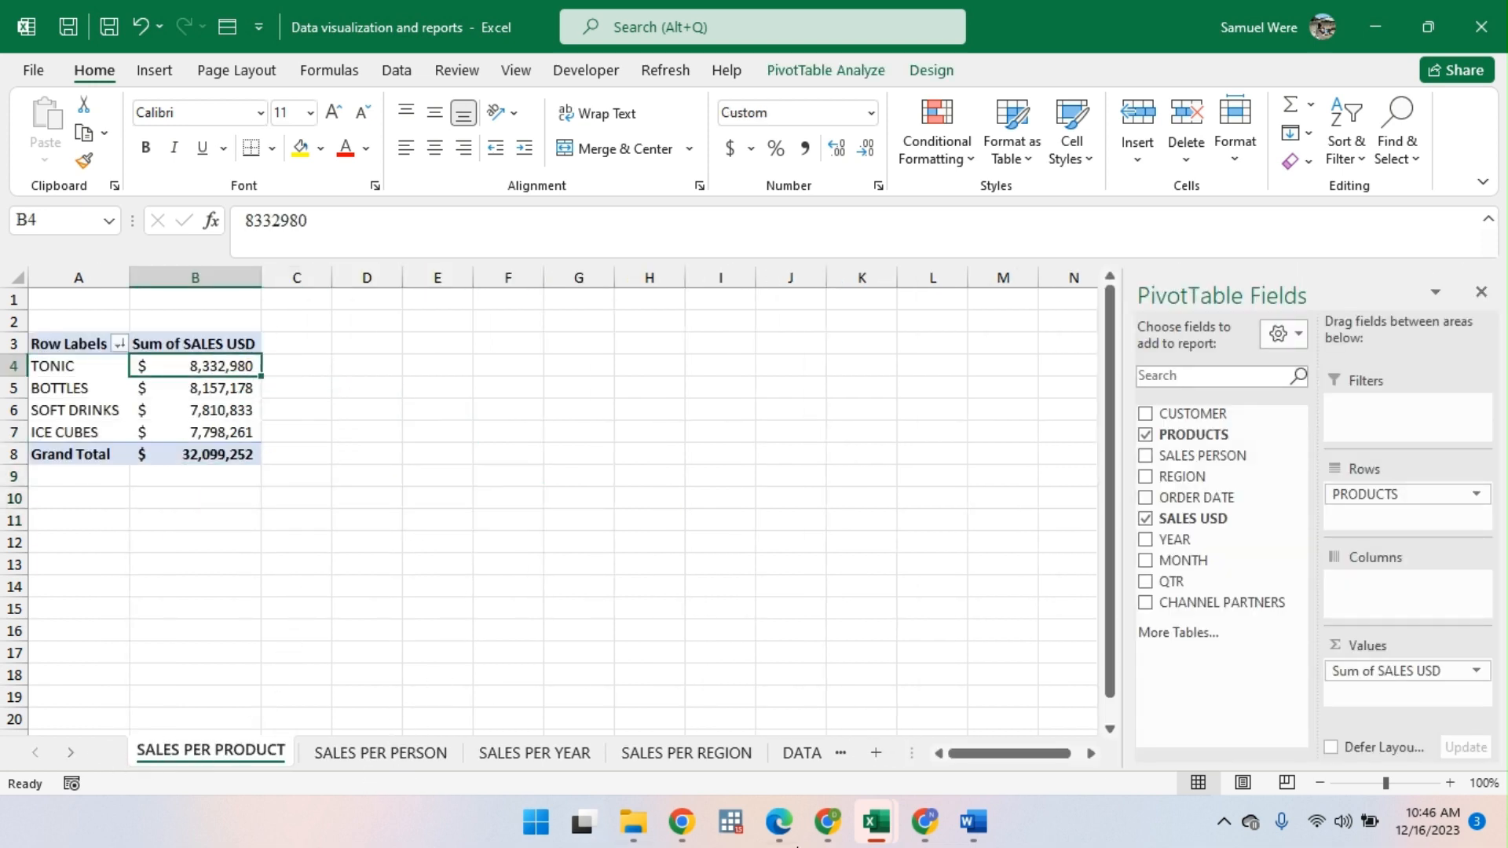
pyautogui.click(971, 822)
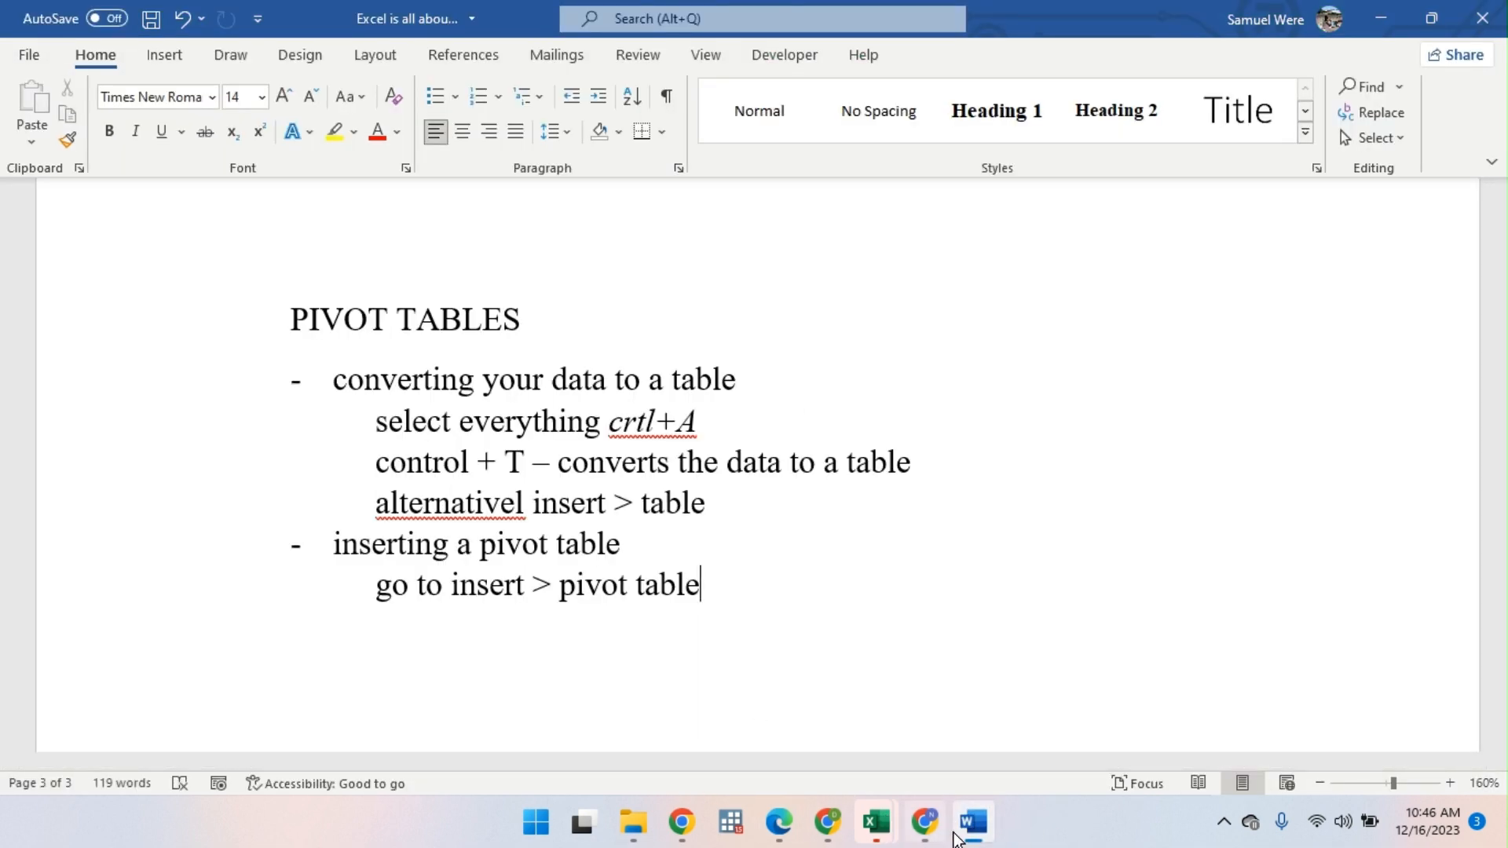
pyautogui.moveTo(893, 841)
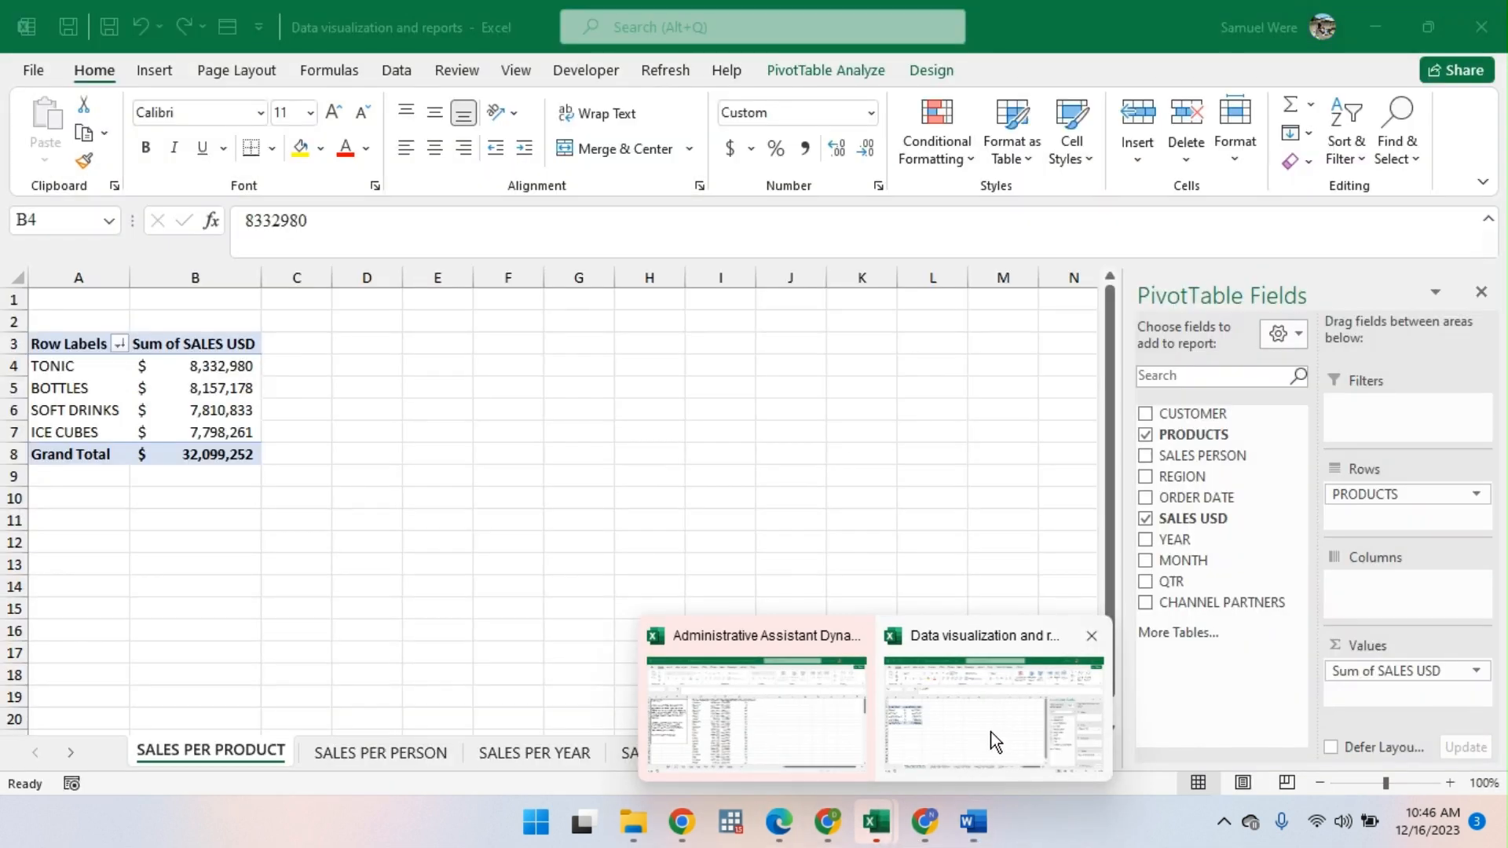
pyautogui.click(911, 722)
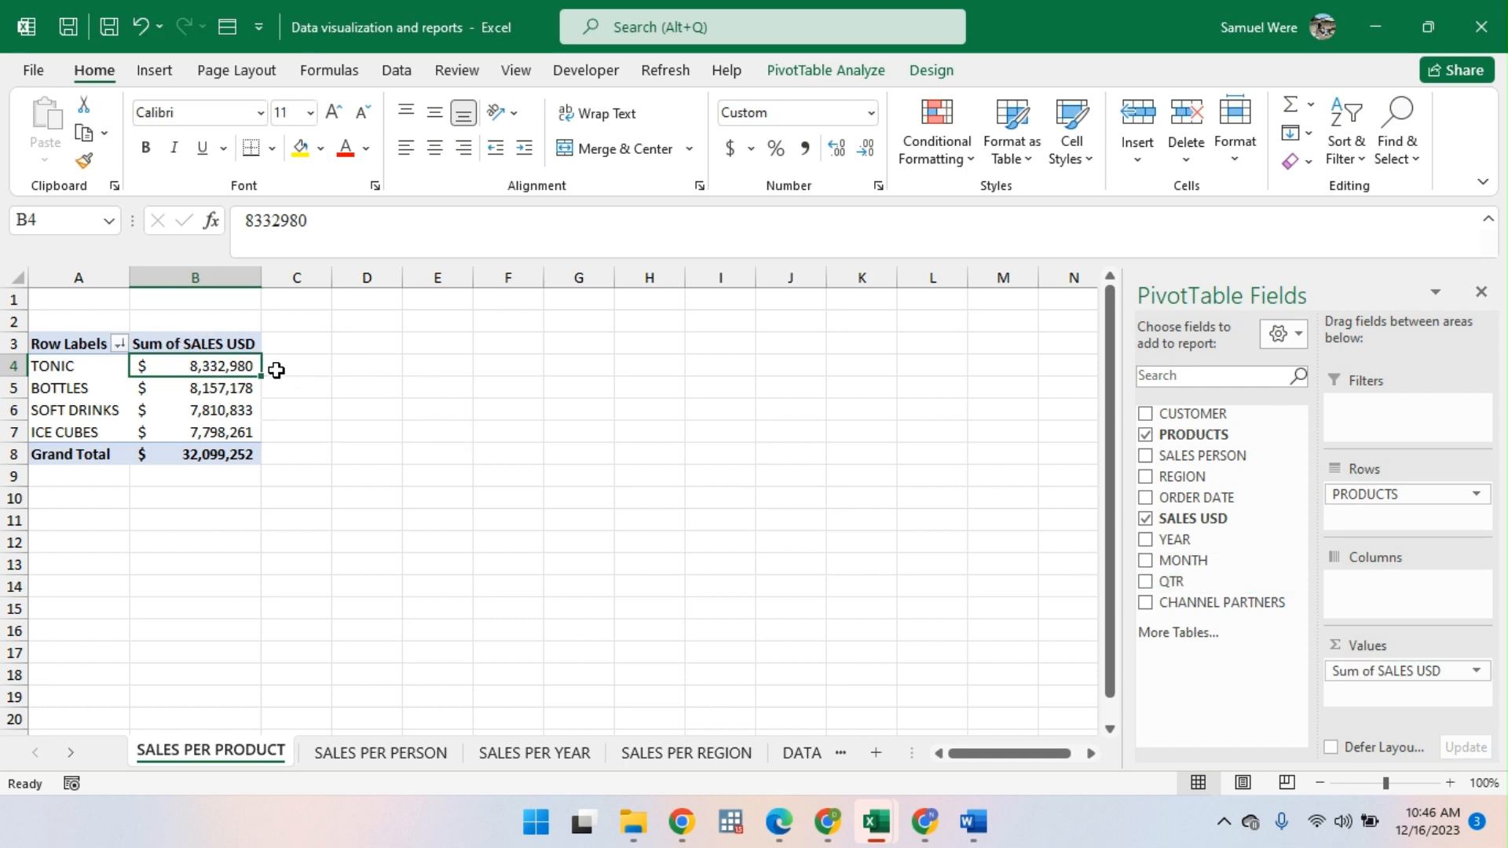
pyautogui.rightClick(179, 370)
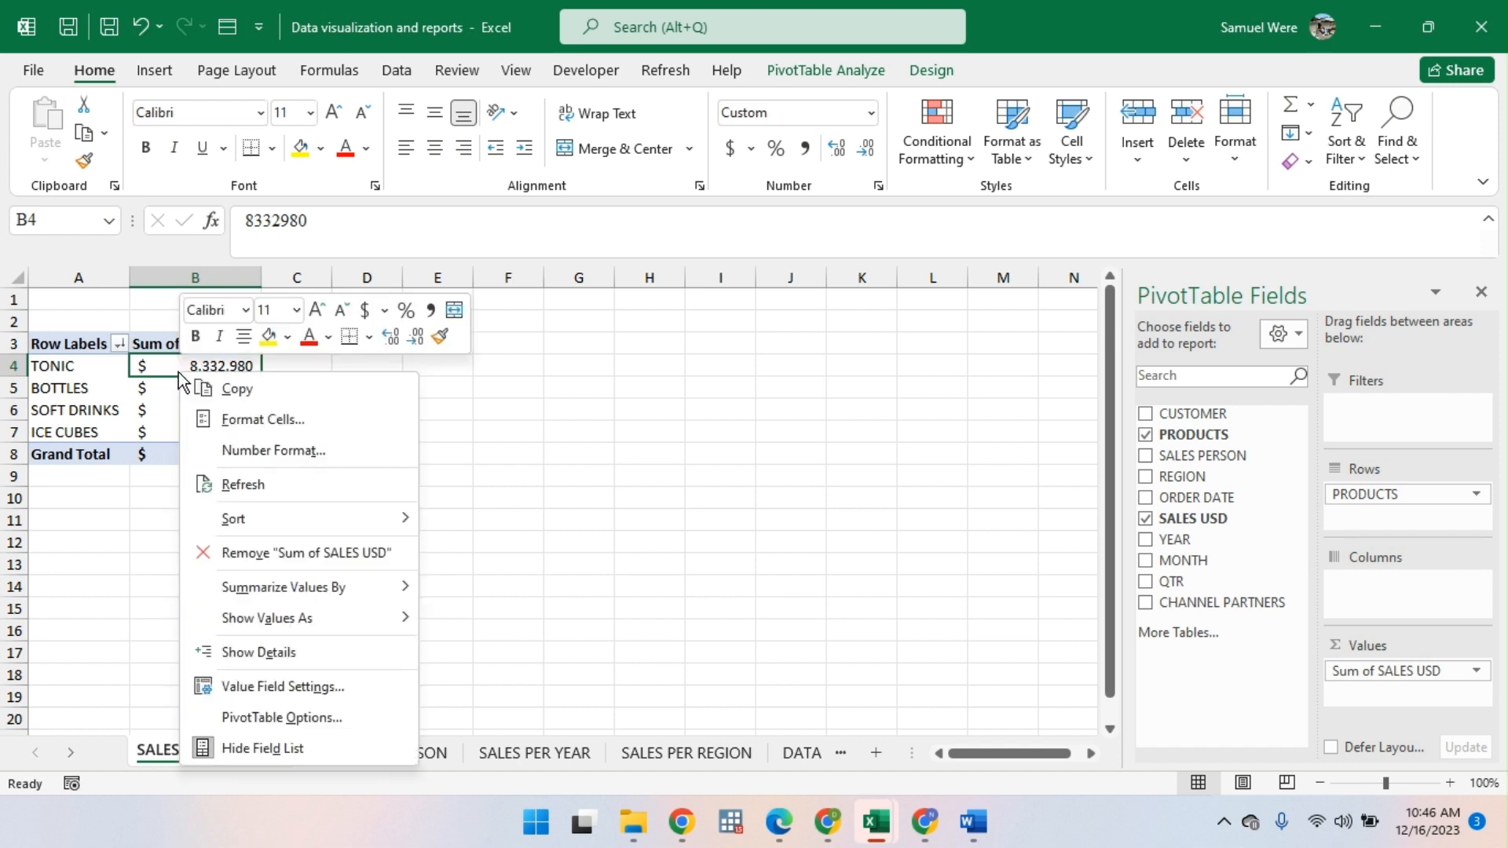
pyautogui.click(336, 686)
pyautogui.moveTo(364, 464); pyautogui.dragTo(624, 299)
pyautogui.click(779, 289)
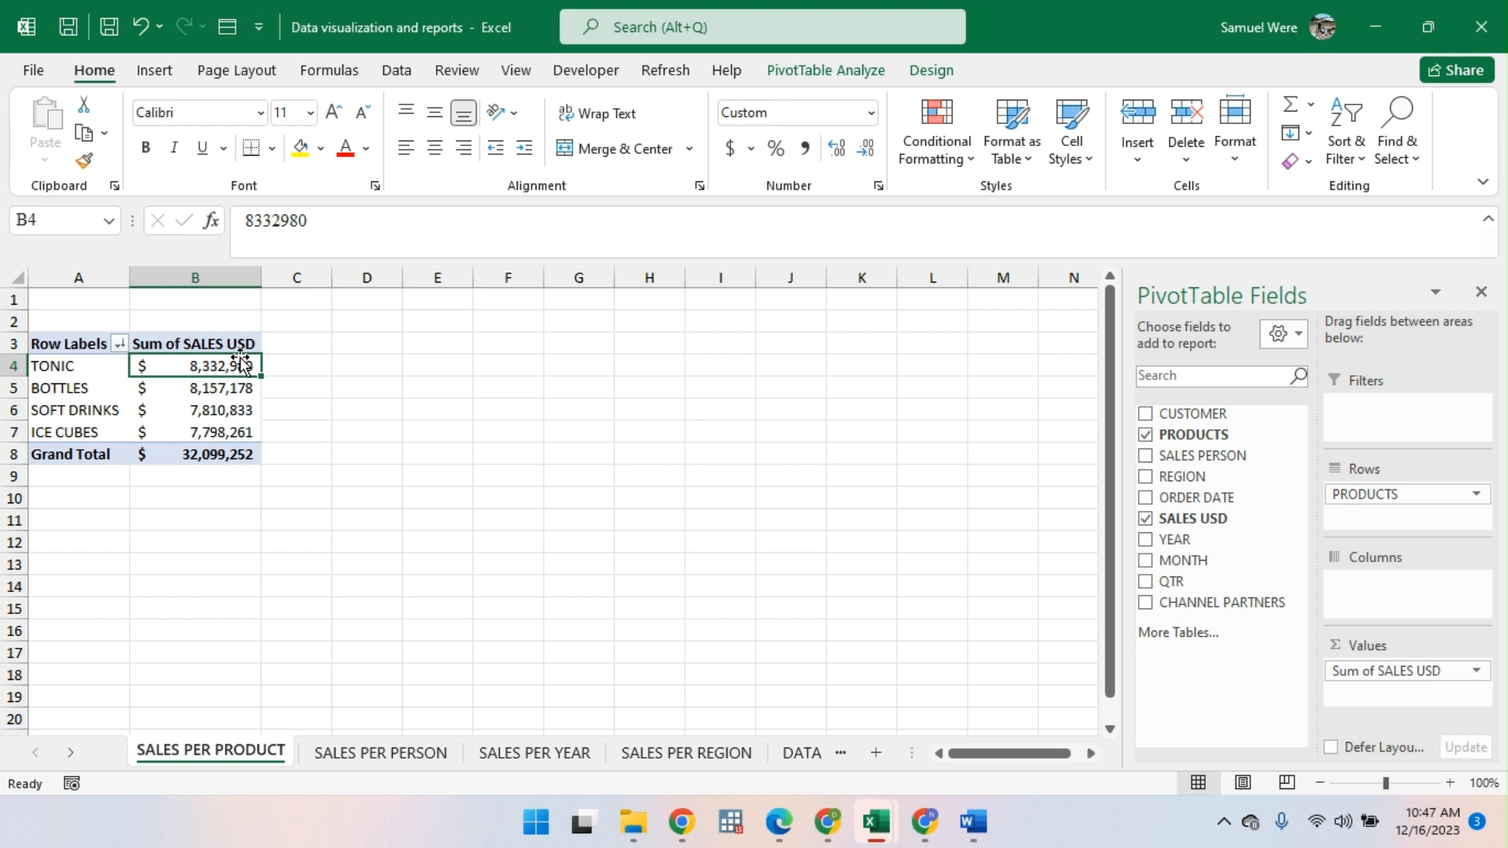
# Step: Try summarizing SALES USD by Average in the SALES PER PRODUCT pivot table, and undo the change
pyautogui.rightClick(196, 349)
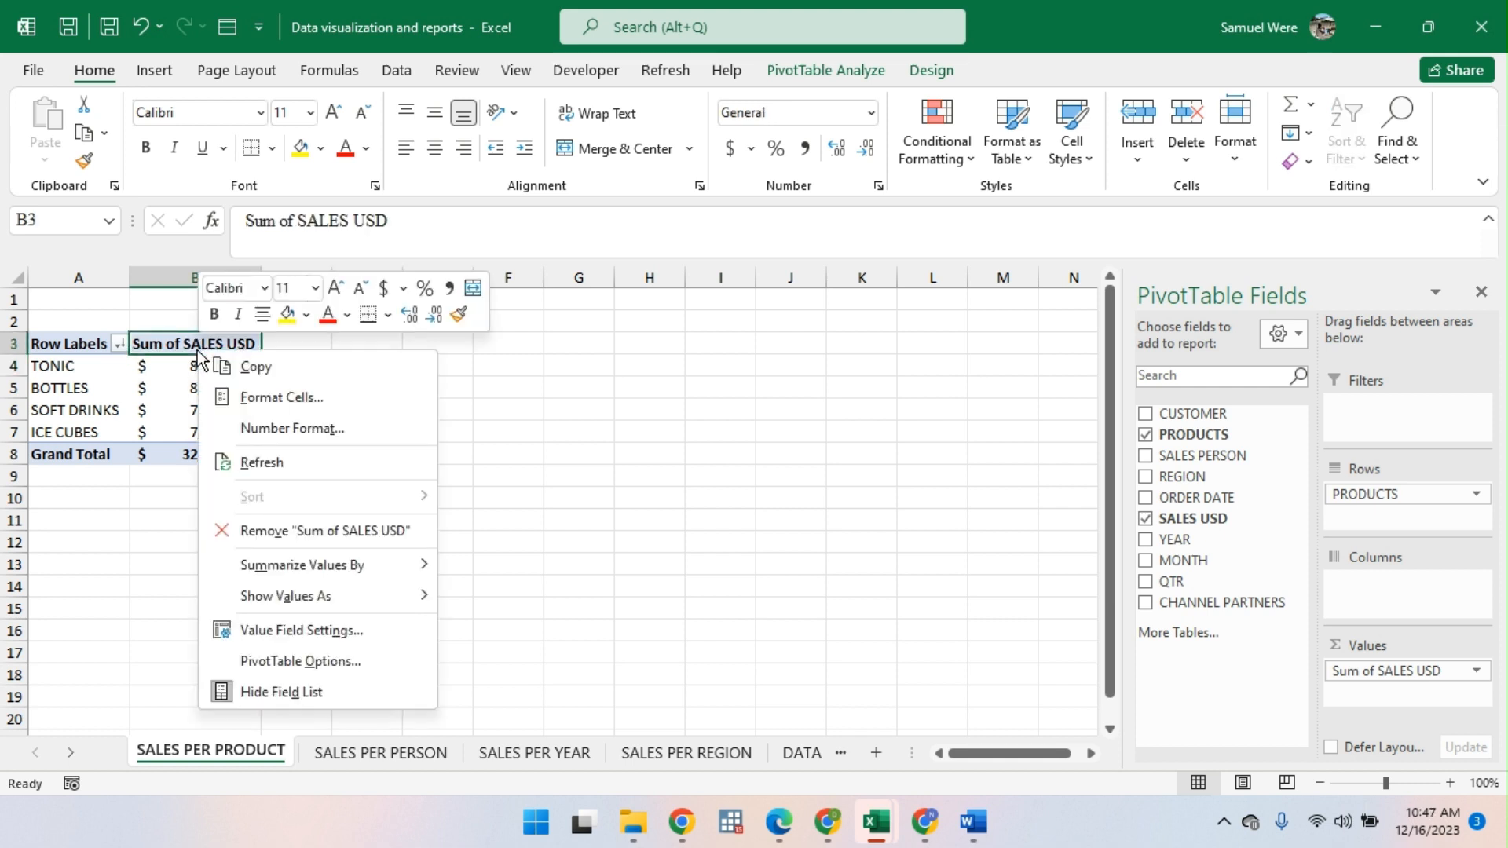
pyautogui.click(331, 631)
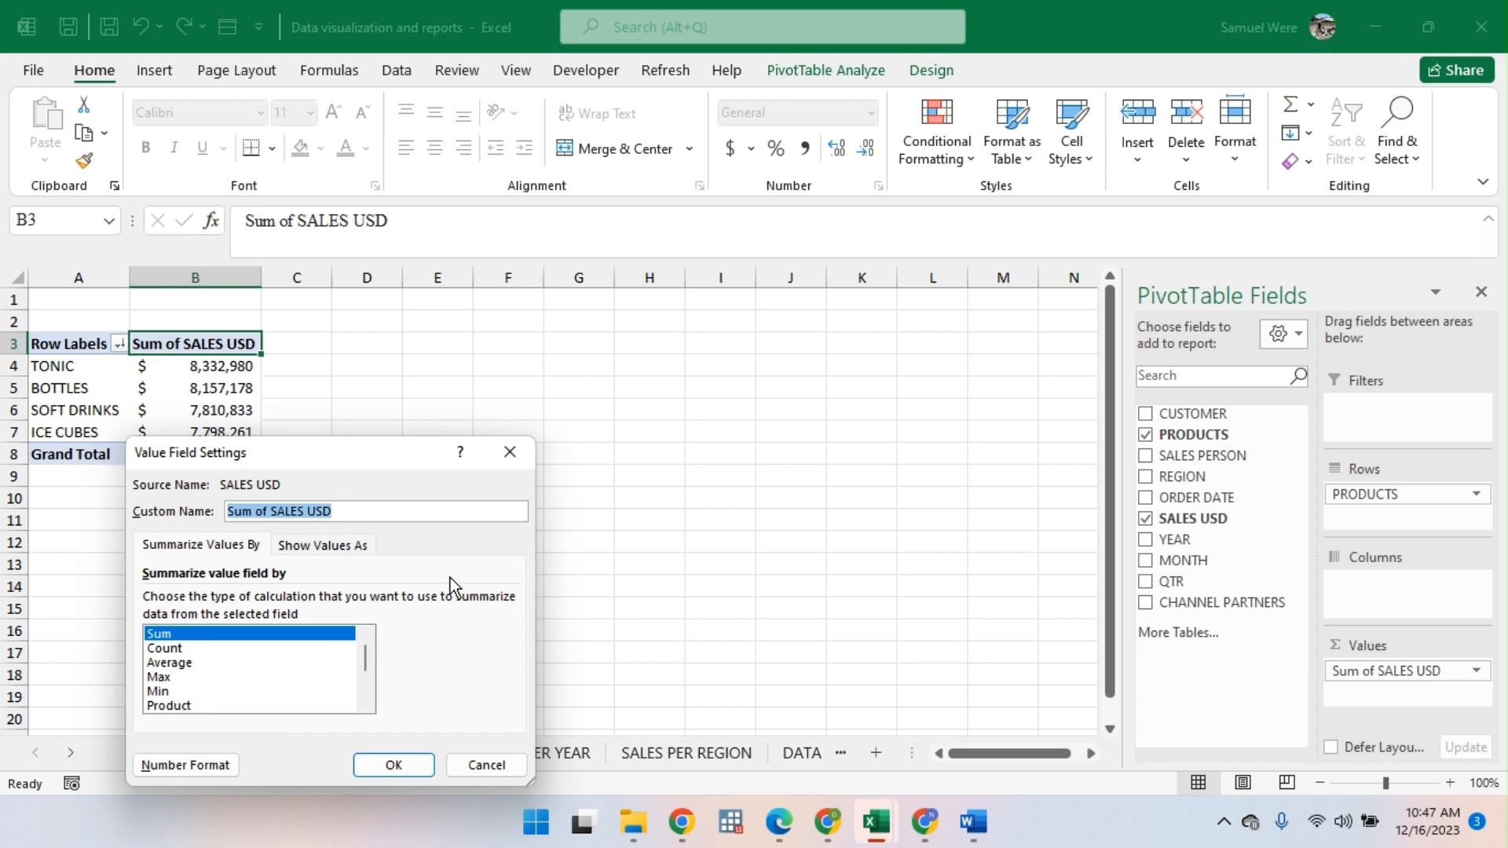
pyautogui.click(243, 648)
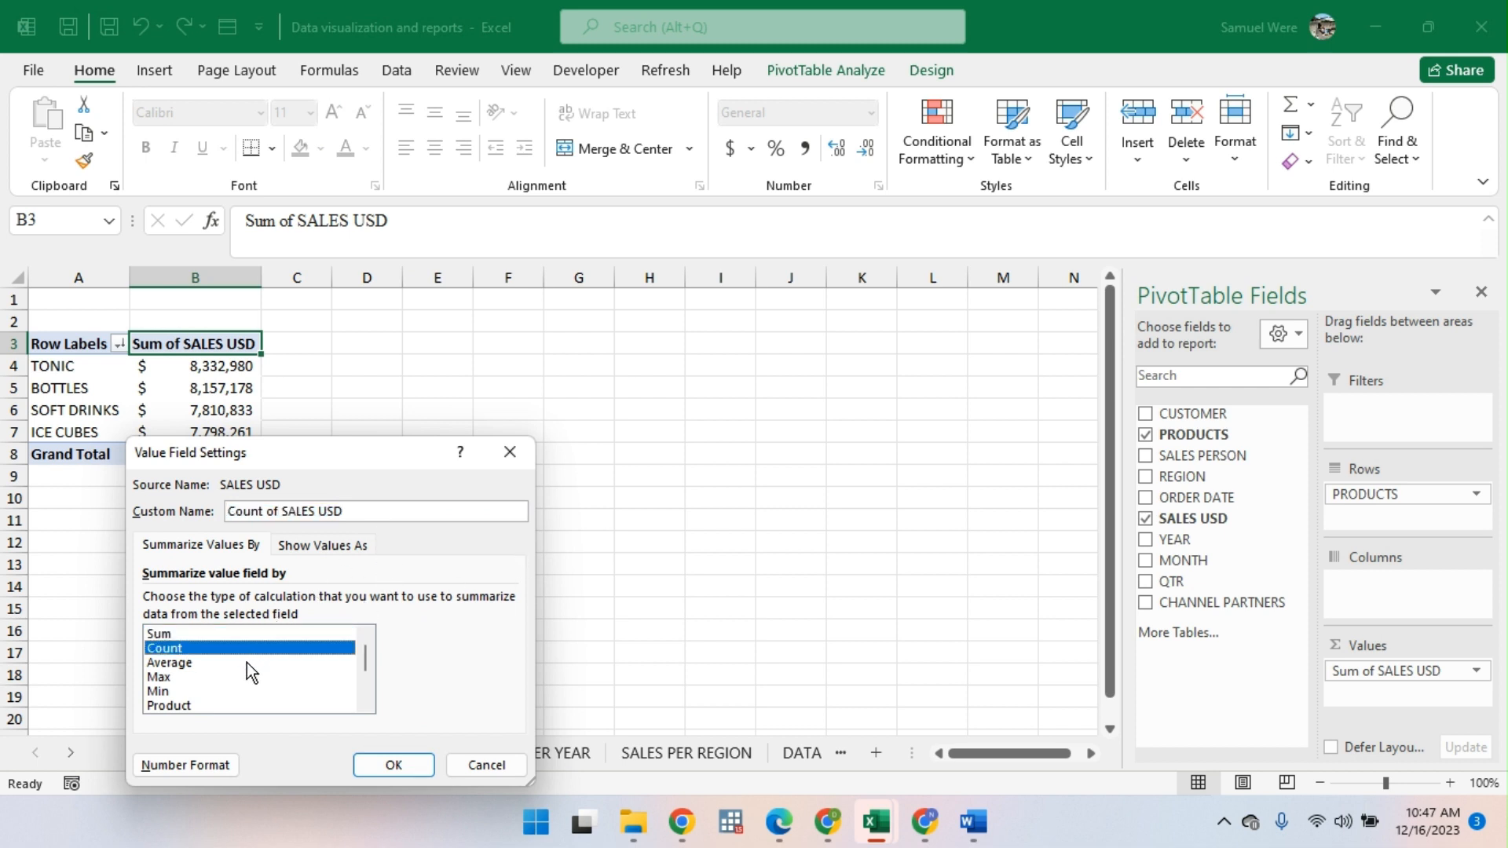
pyautogui.click(246, 662)
pyautogui.click(228, 680)
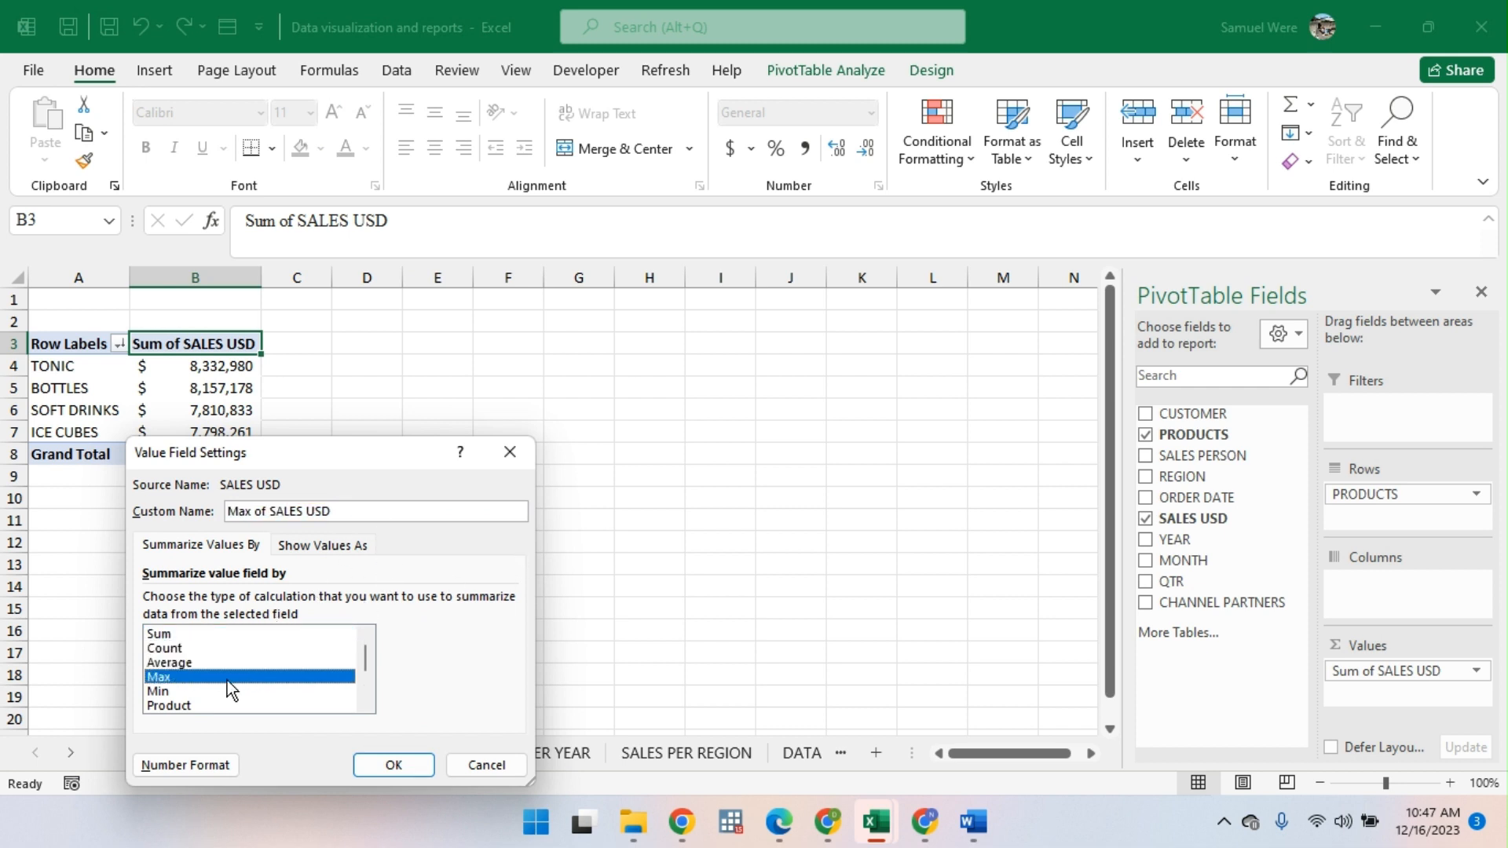
pyautogui.scroll(-2, 228, 680)
pyautogui.scroll(2, 228, 680)
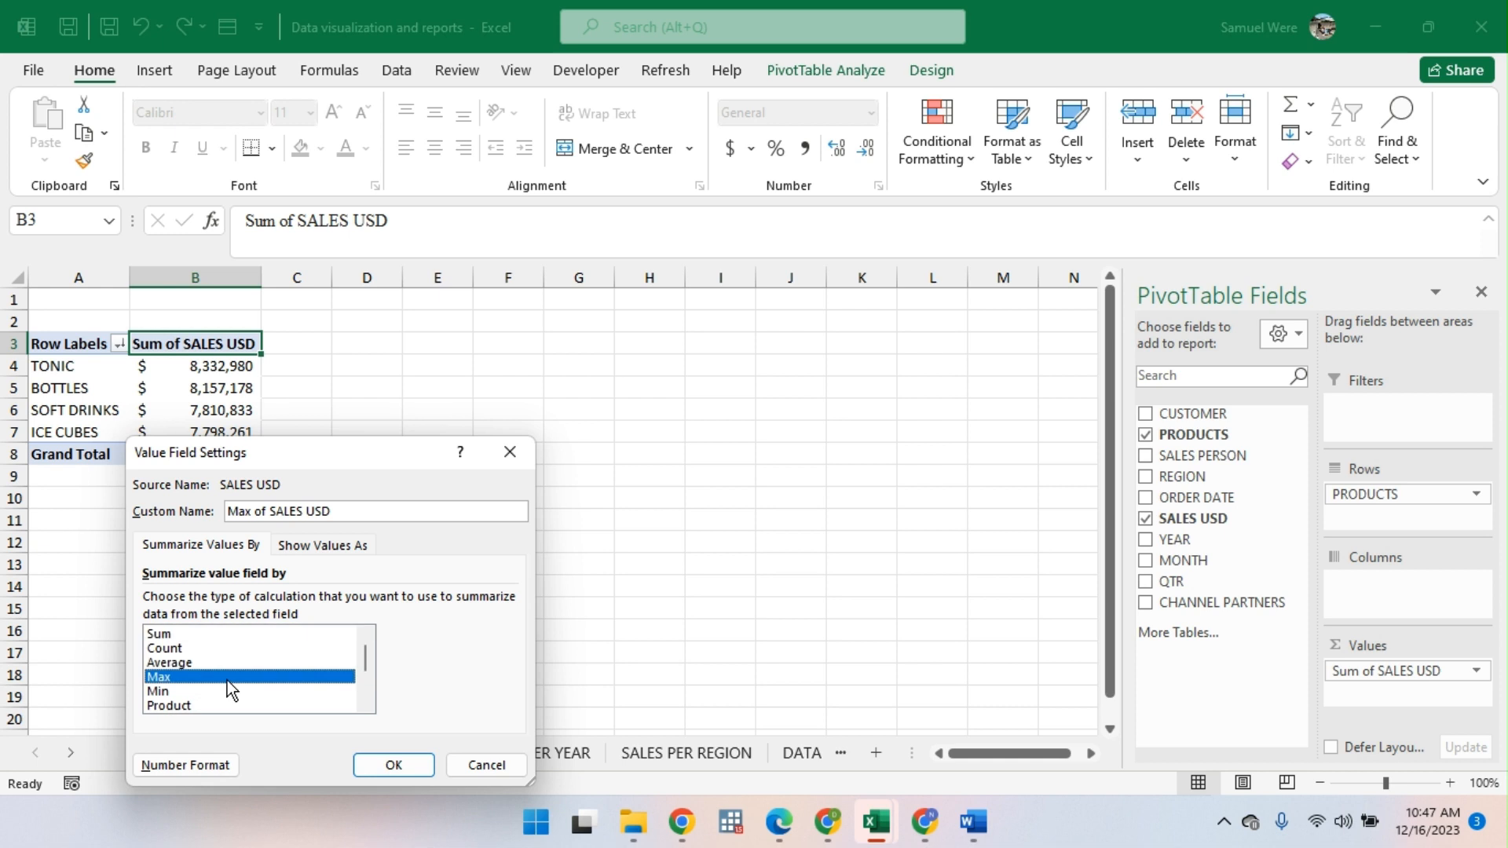
pyautogui.click(181, 663)
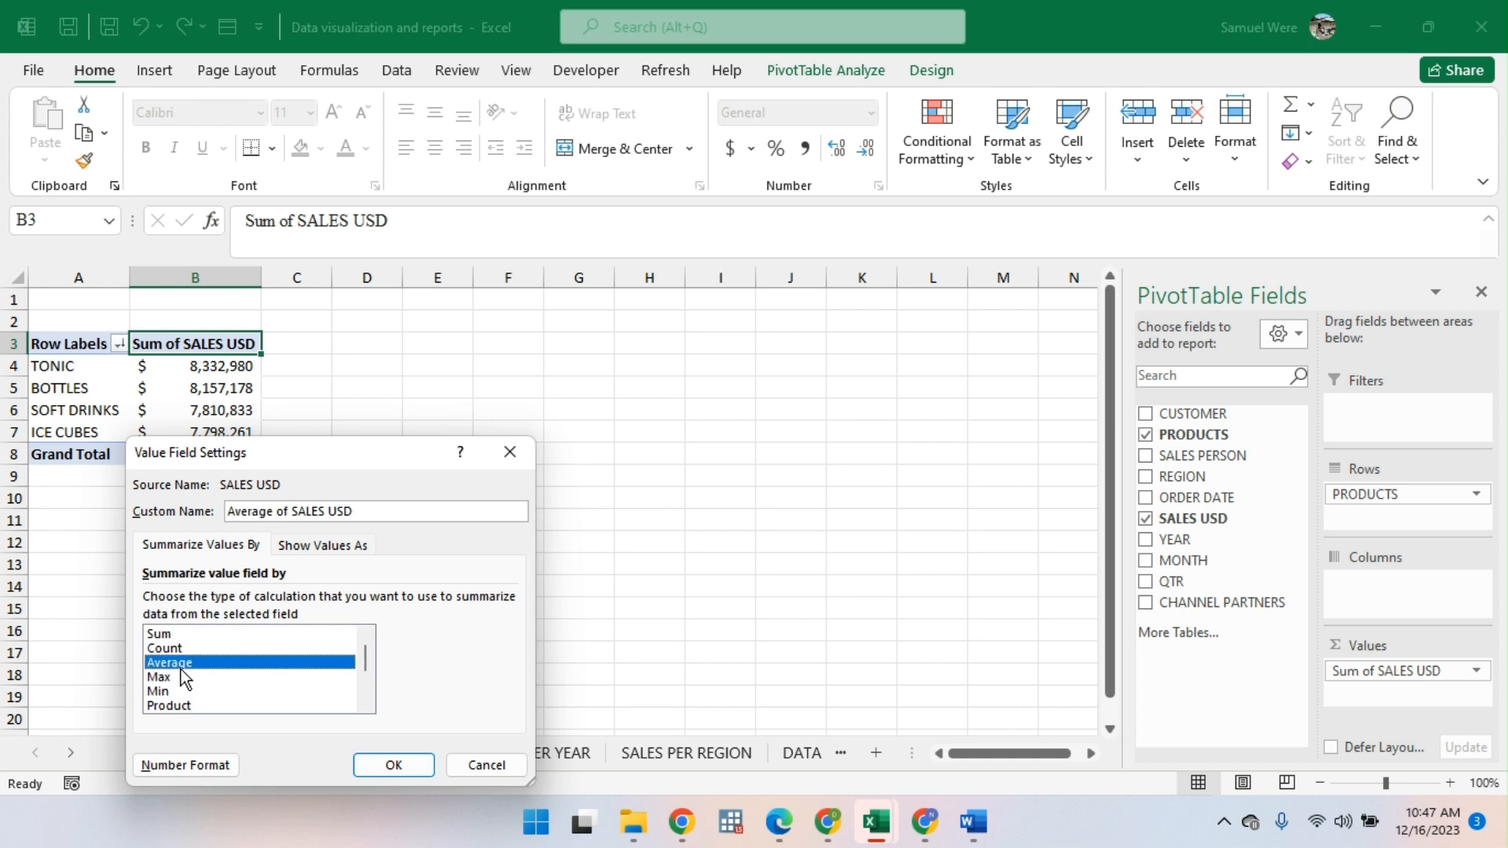
pyautogui.click(394, 764)
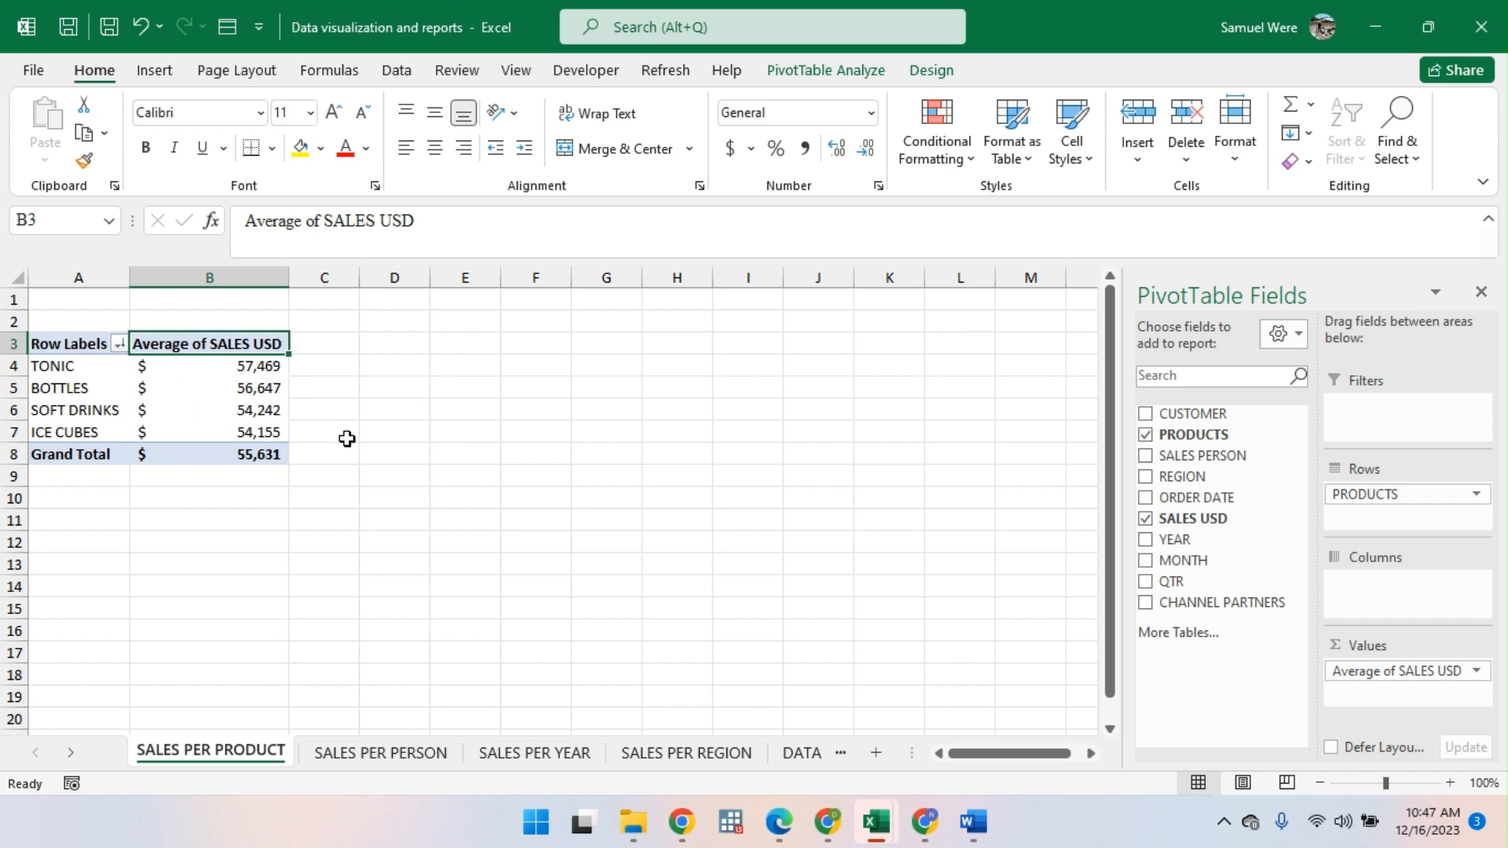
pyautogui.hotkey('ctrl', 'z')
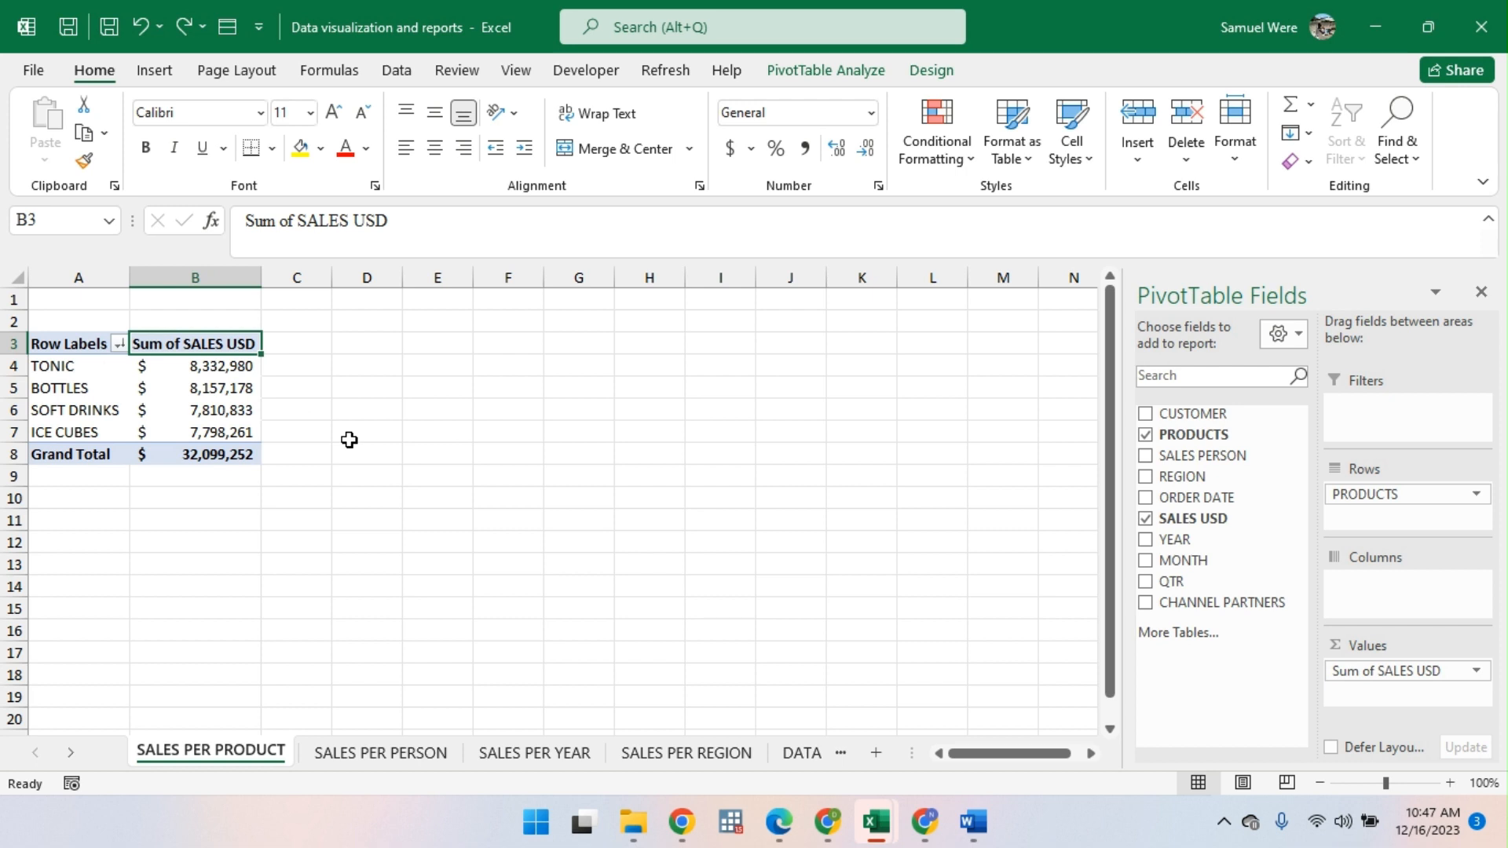
# Step: Try showing the product sales values as % of Grand Total, check the BOTTLES and SOFT DRINKS shares, and undo the change
pyautogui.rightClick(210, 372)
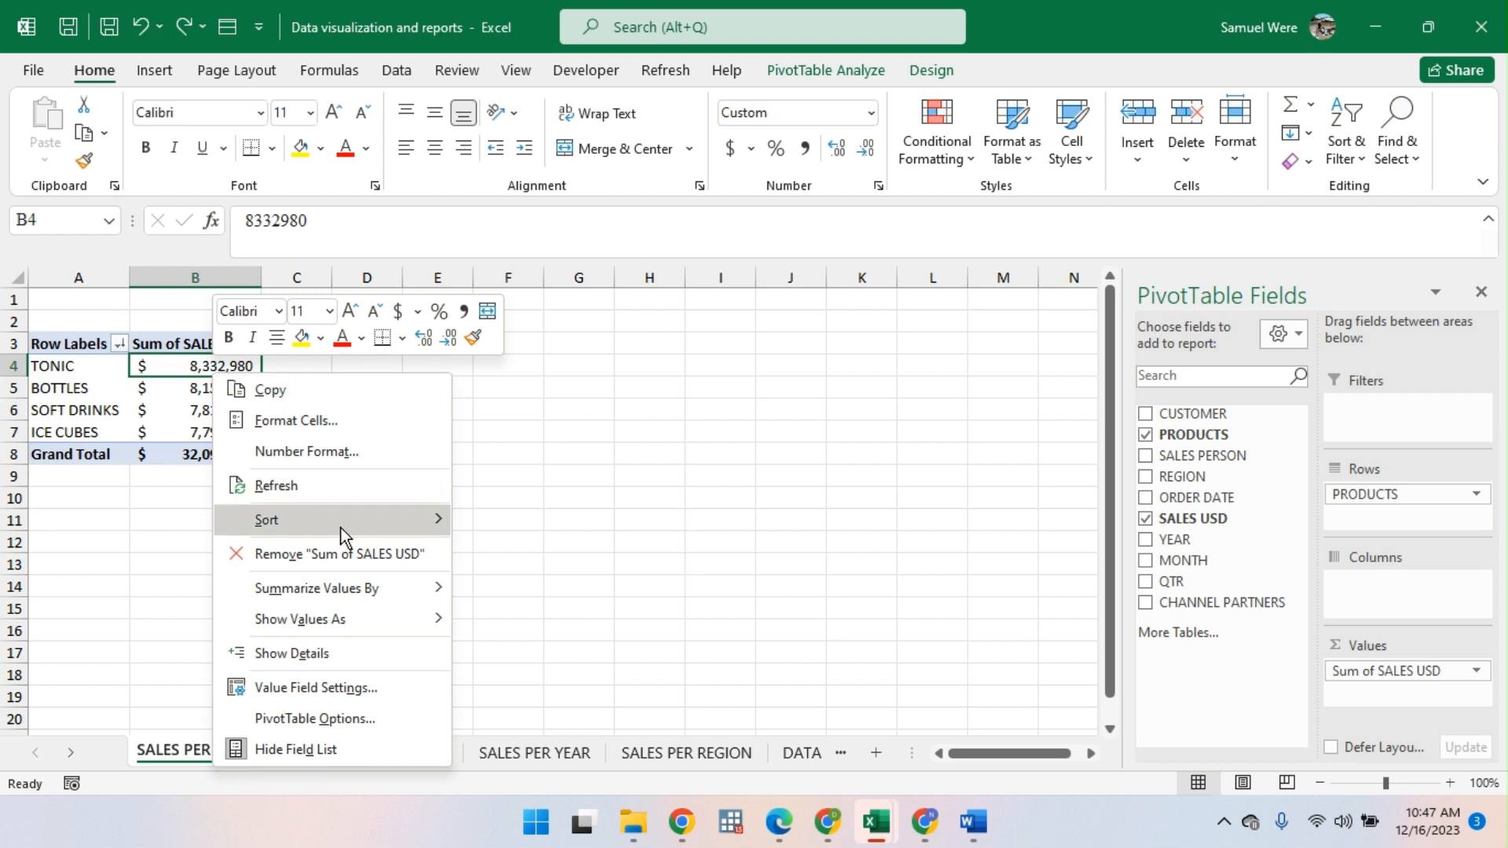
pyautogui.moveTo(384, 623)
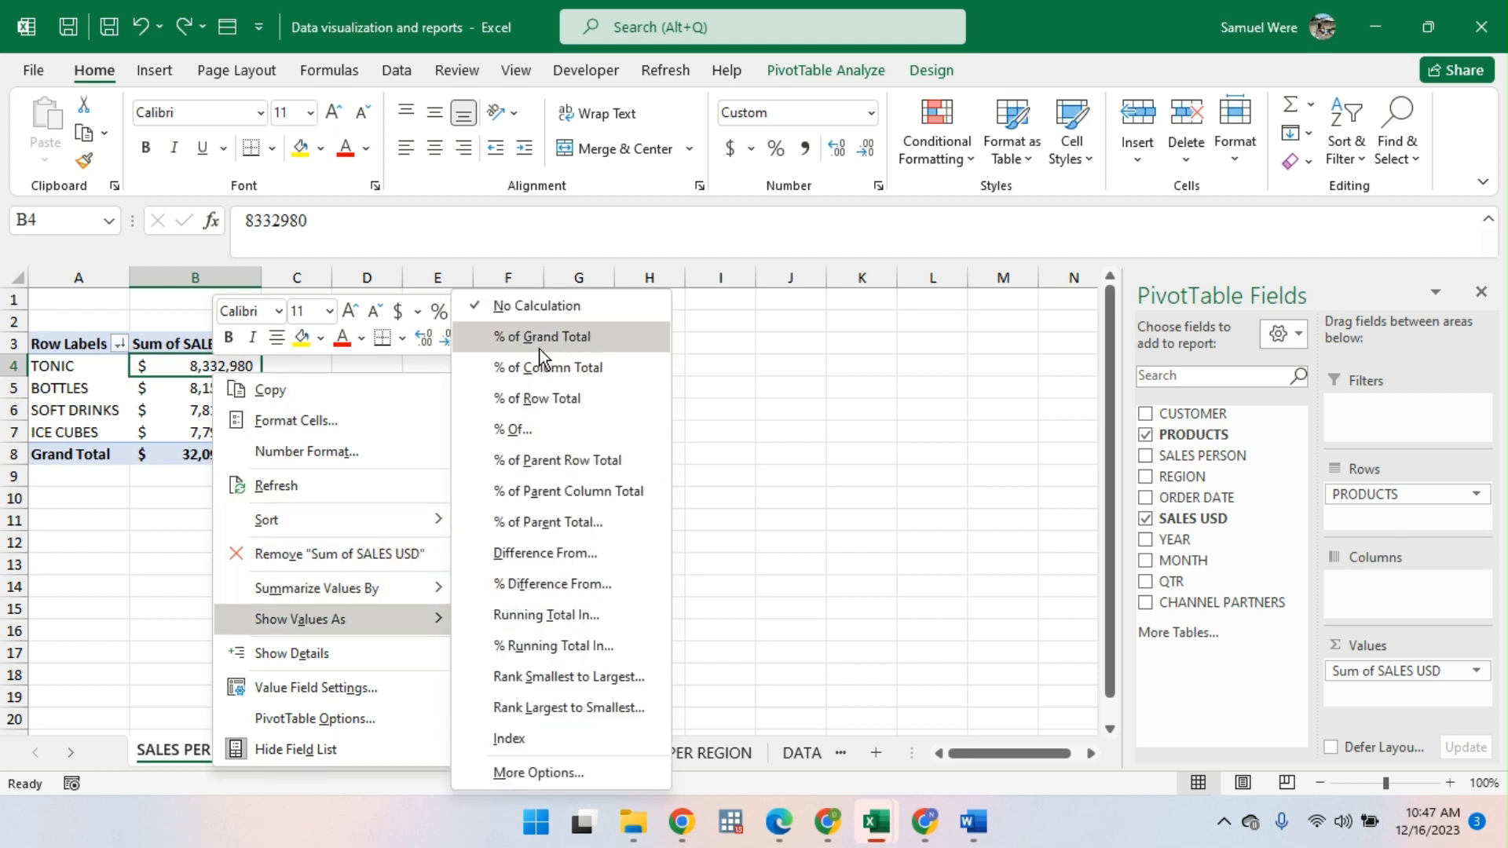
pyautogui.click(559, 339)
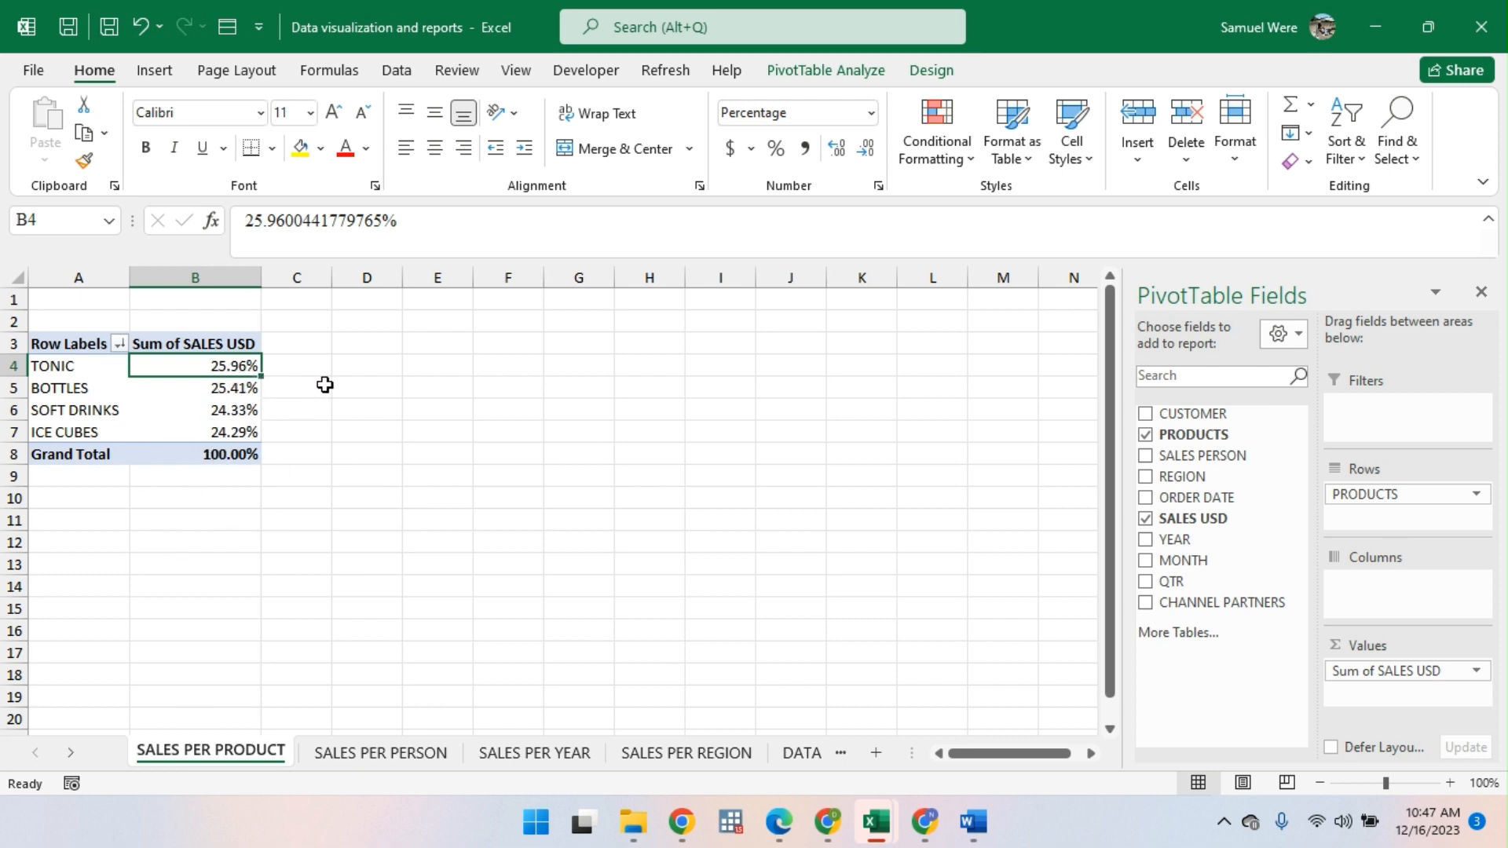
pyautogui.click(236, 390)
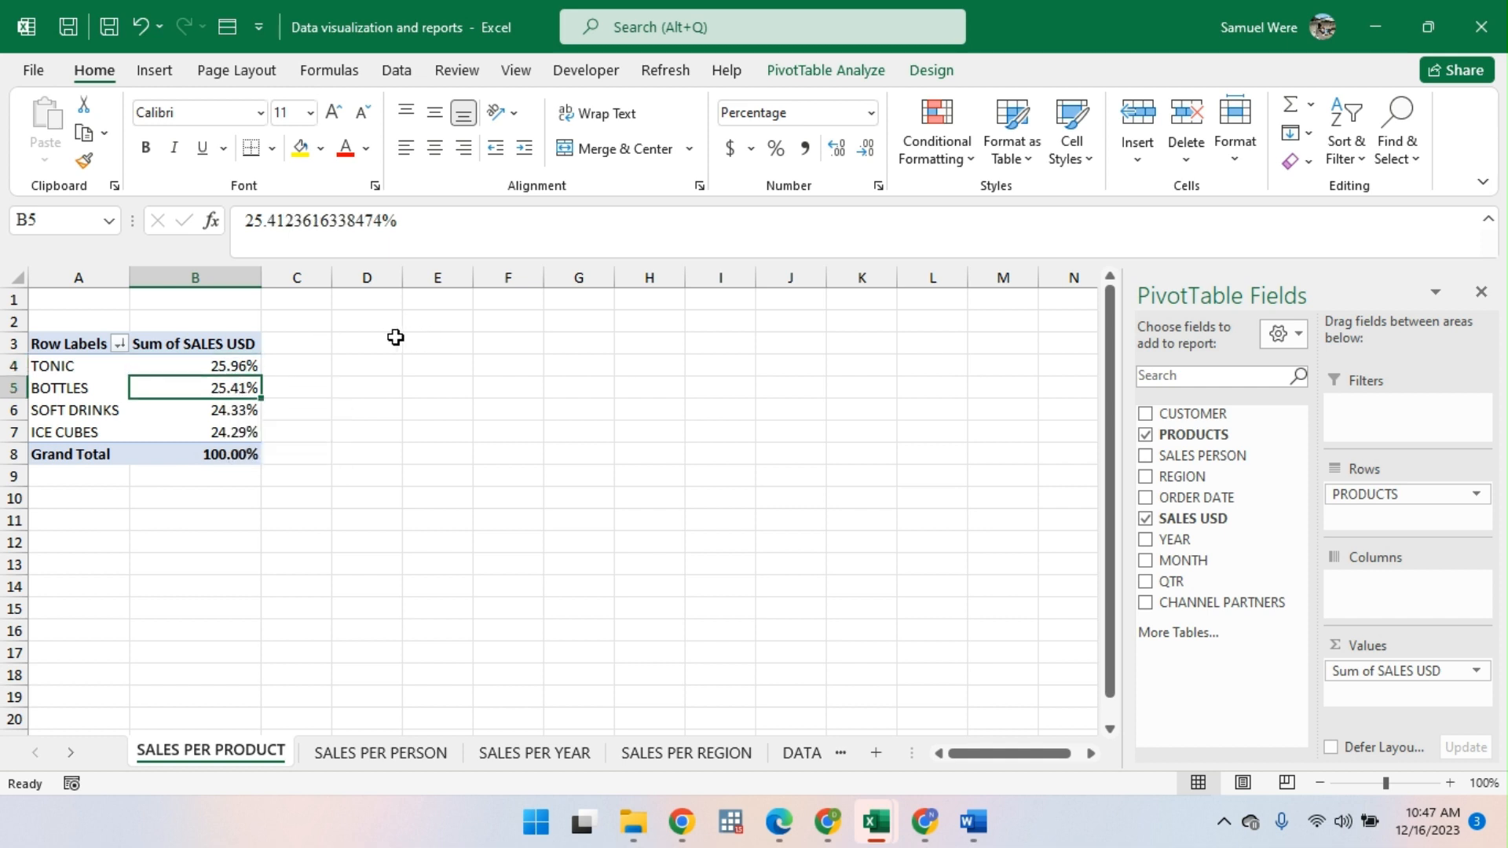
pyautogui.click(233, 414)
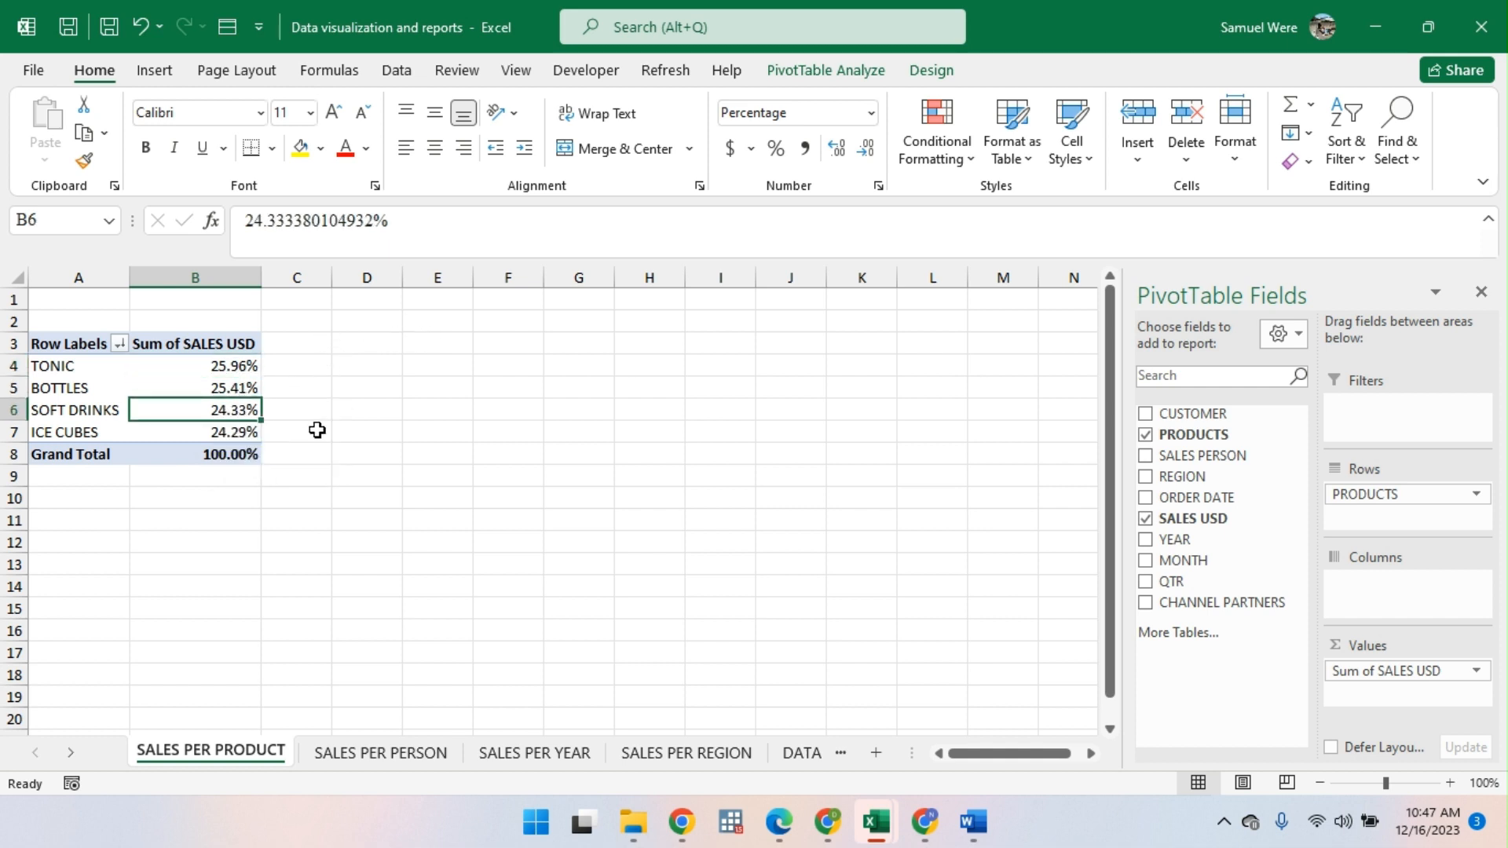
pyautogui.hotkey('ctrl', 'z')
# Step: Try summarizing the SALES USD values by Average, starting from the BOTTLES value in the pivot table
pyautogui.rightClick(209, 394)
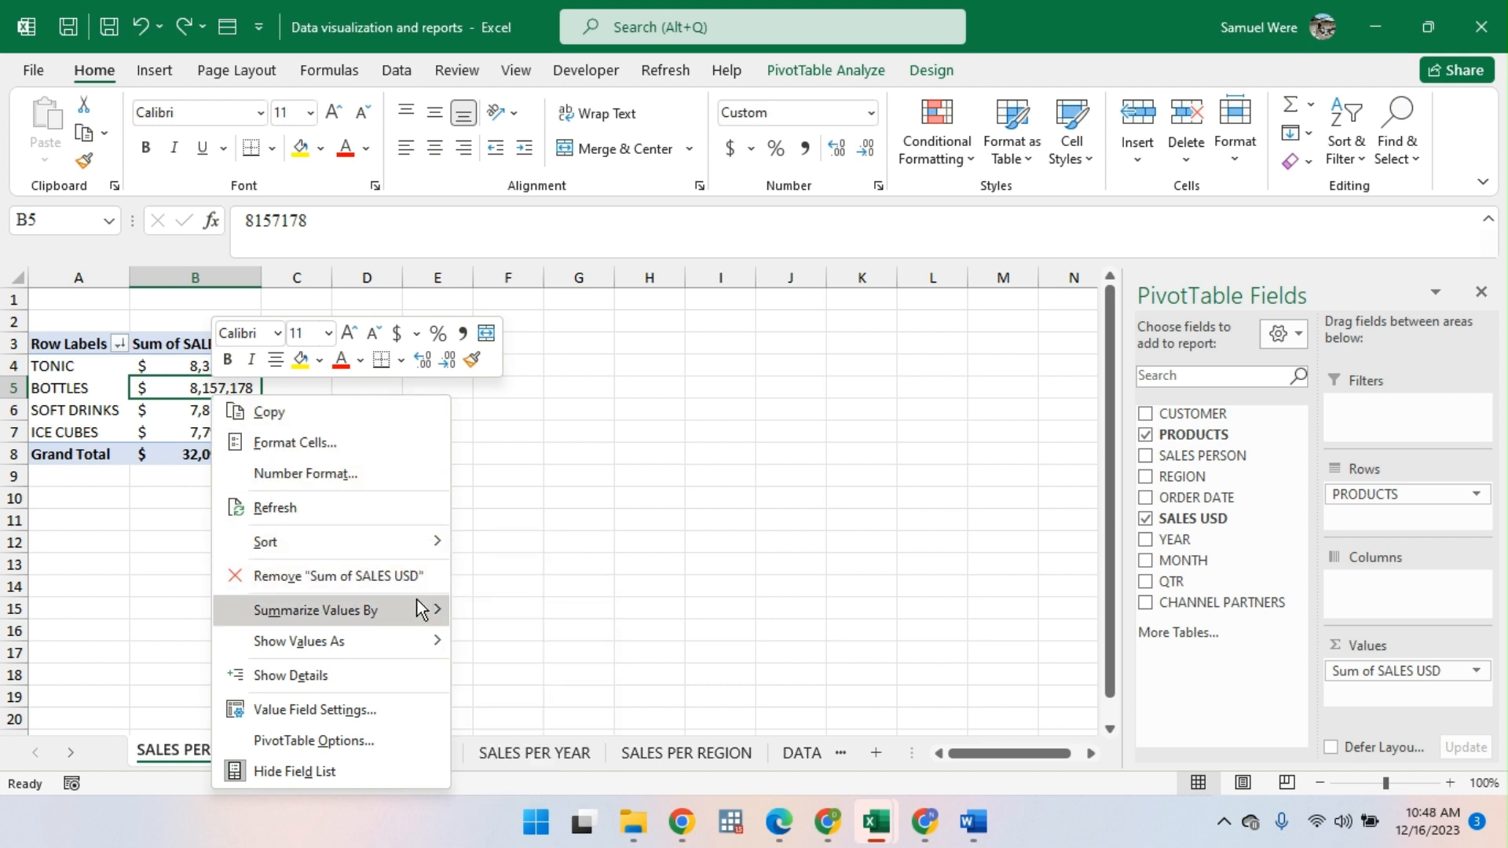
pyautogui.moveTo(399, 609)
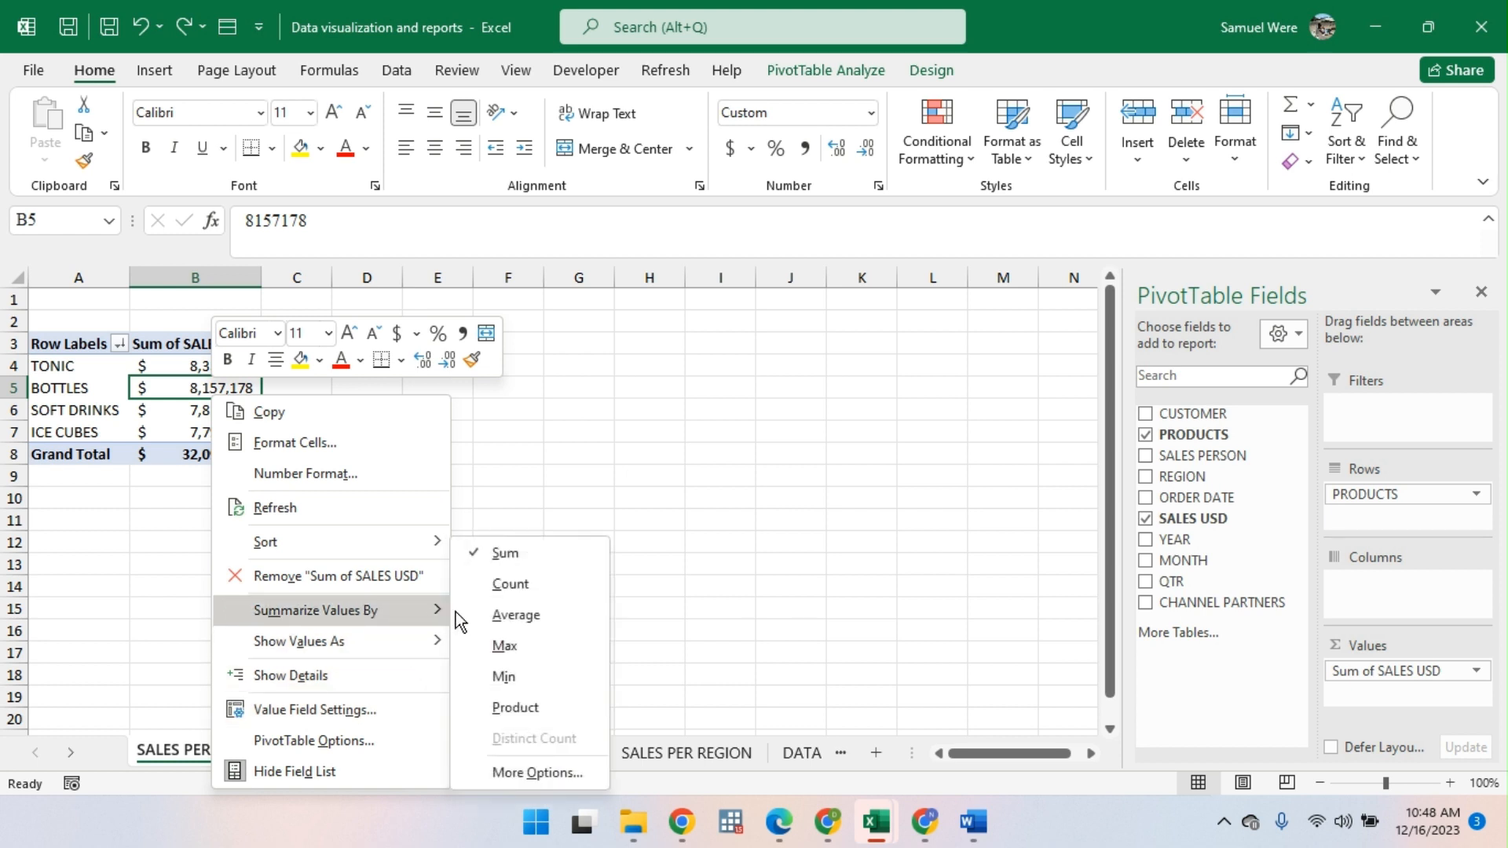
pyautogui.click(501, 614)
# Step: Try changing the SALES USD value field settings so the product values are summarized by Count
pyautogui.rightClick(219, 422)
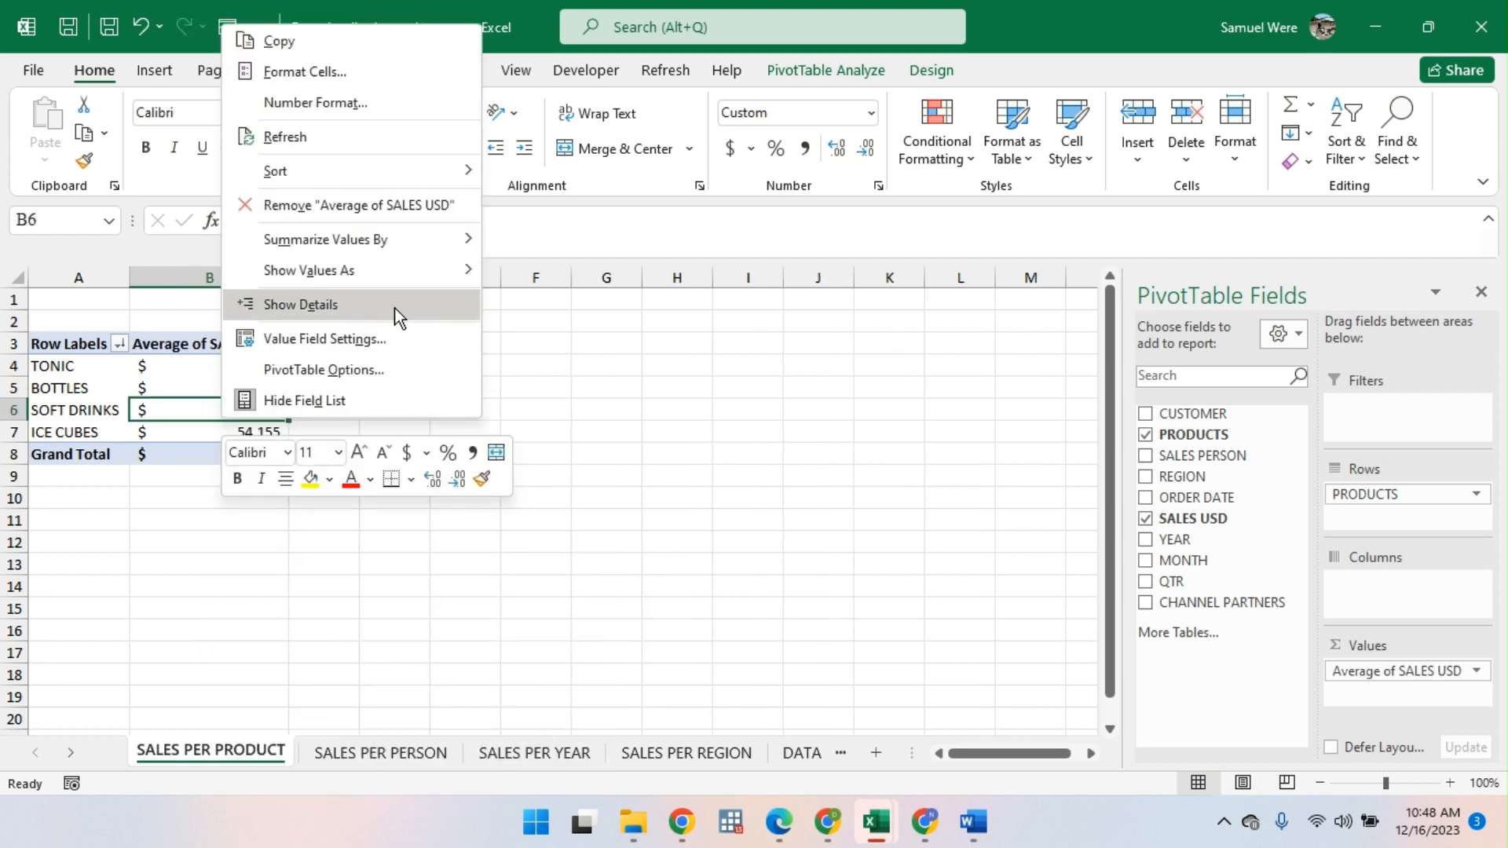
pyautogui.moveTo(471, 271)
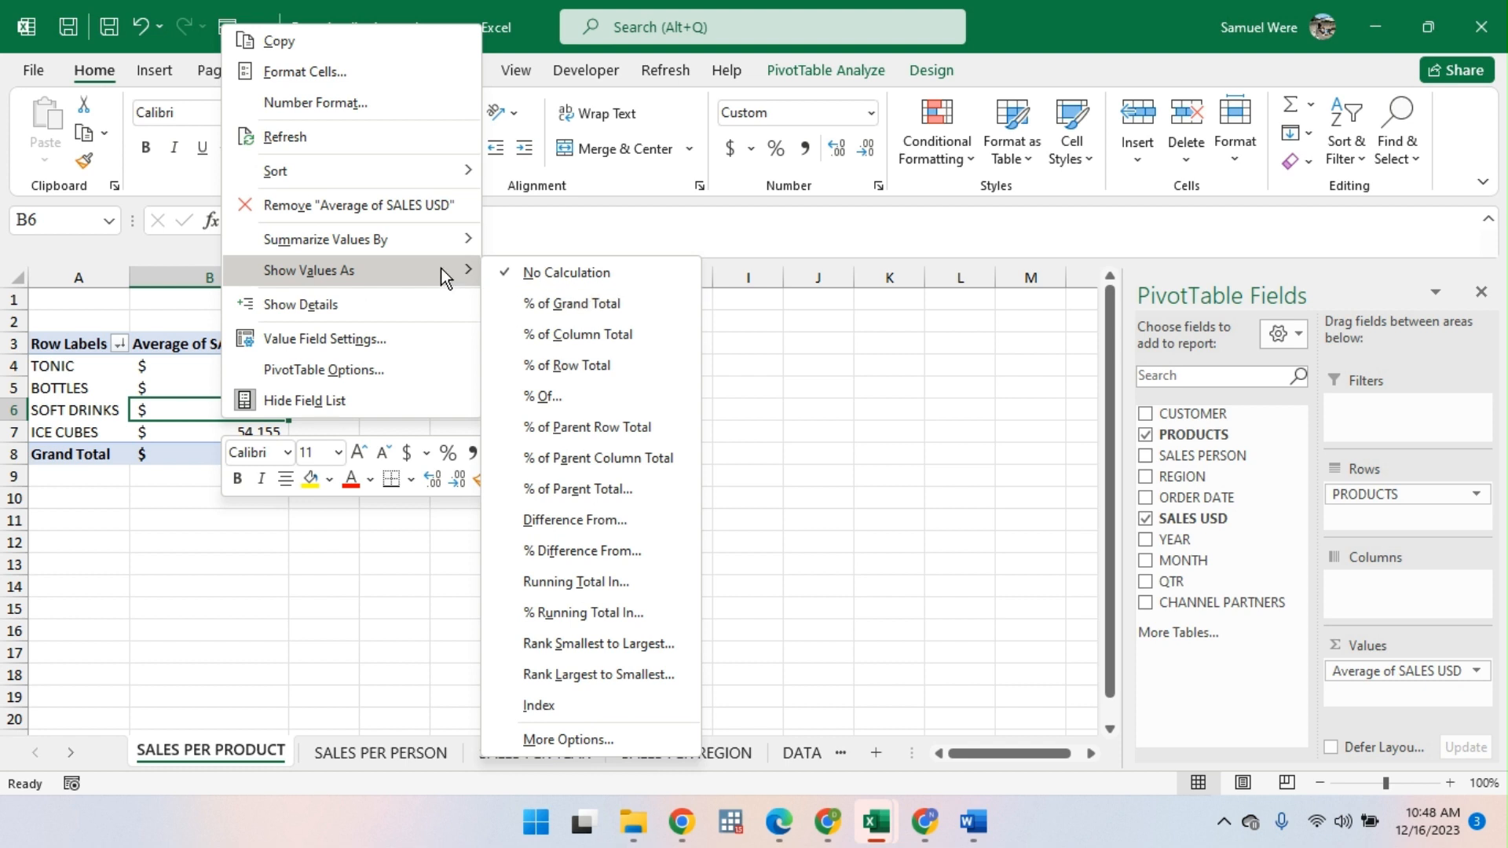
pyautogui.moveTo(435, 236)
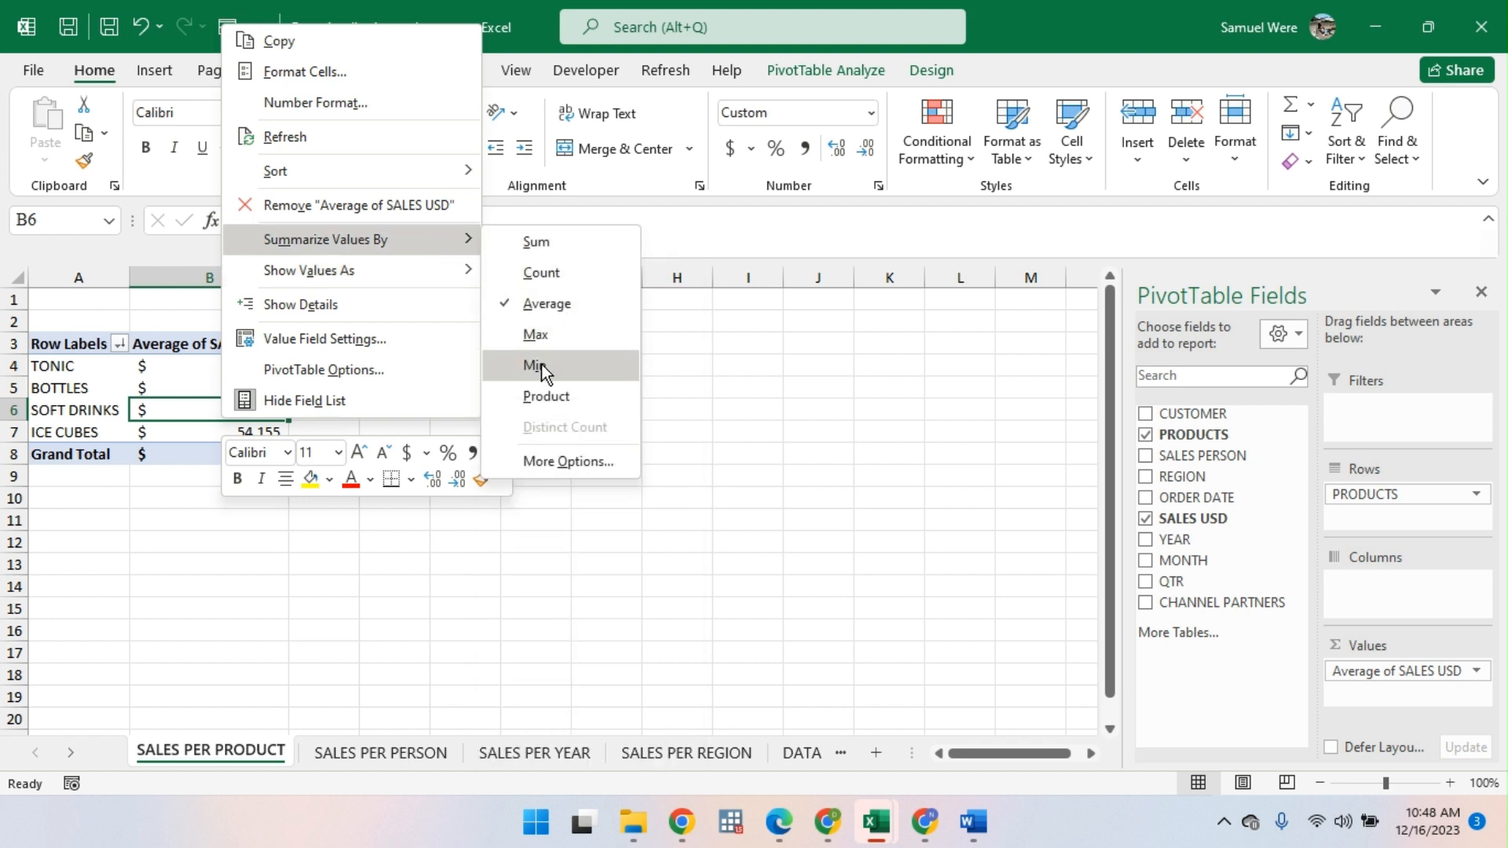
pyautogui.click(564, 462)
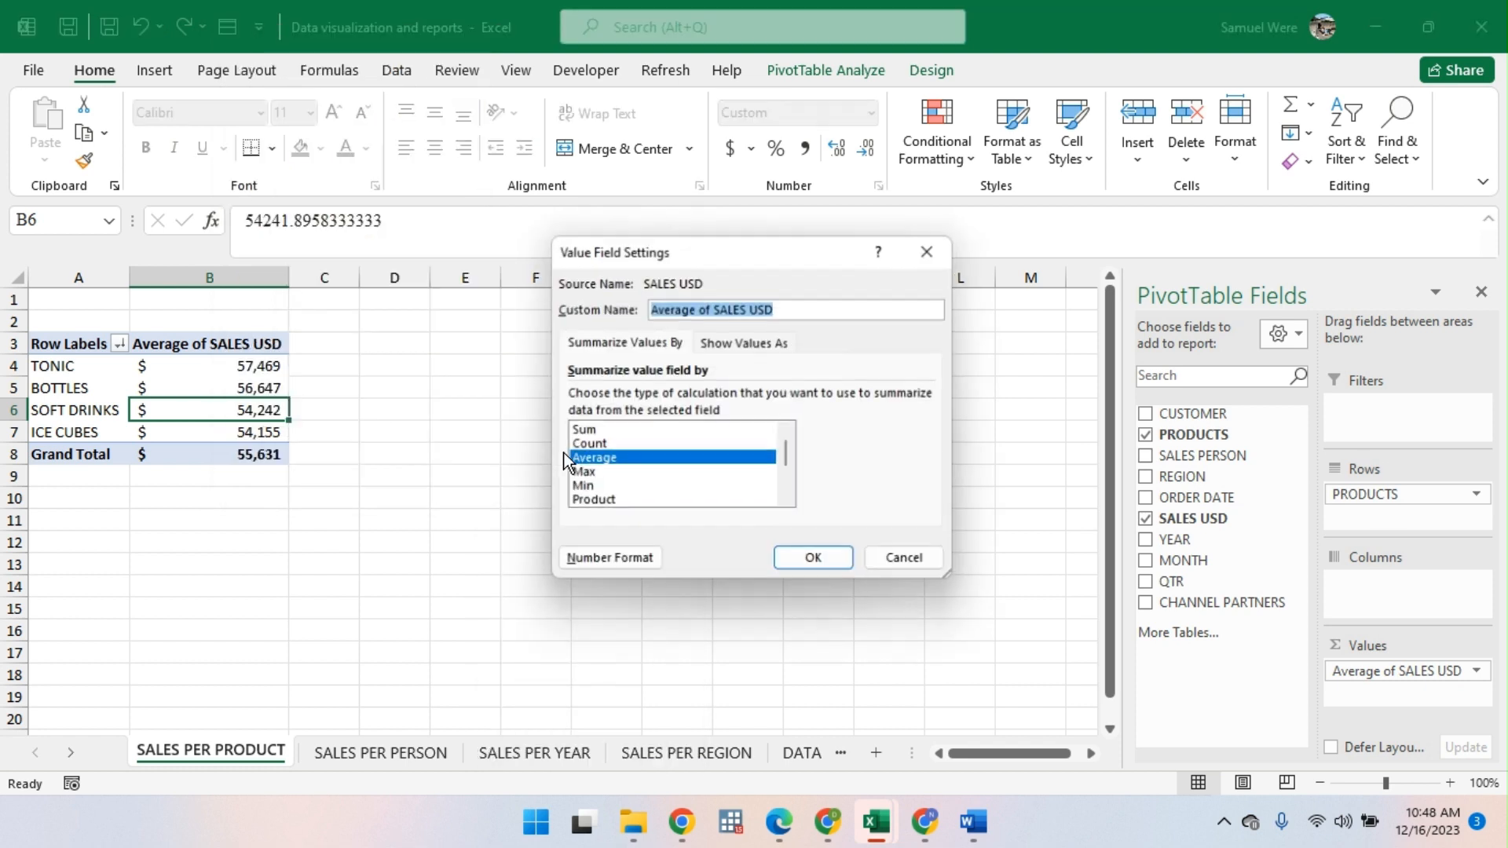
pyautogui.click(578, 433)
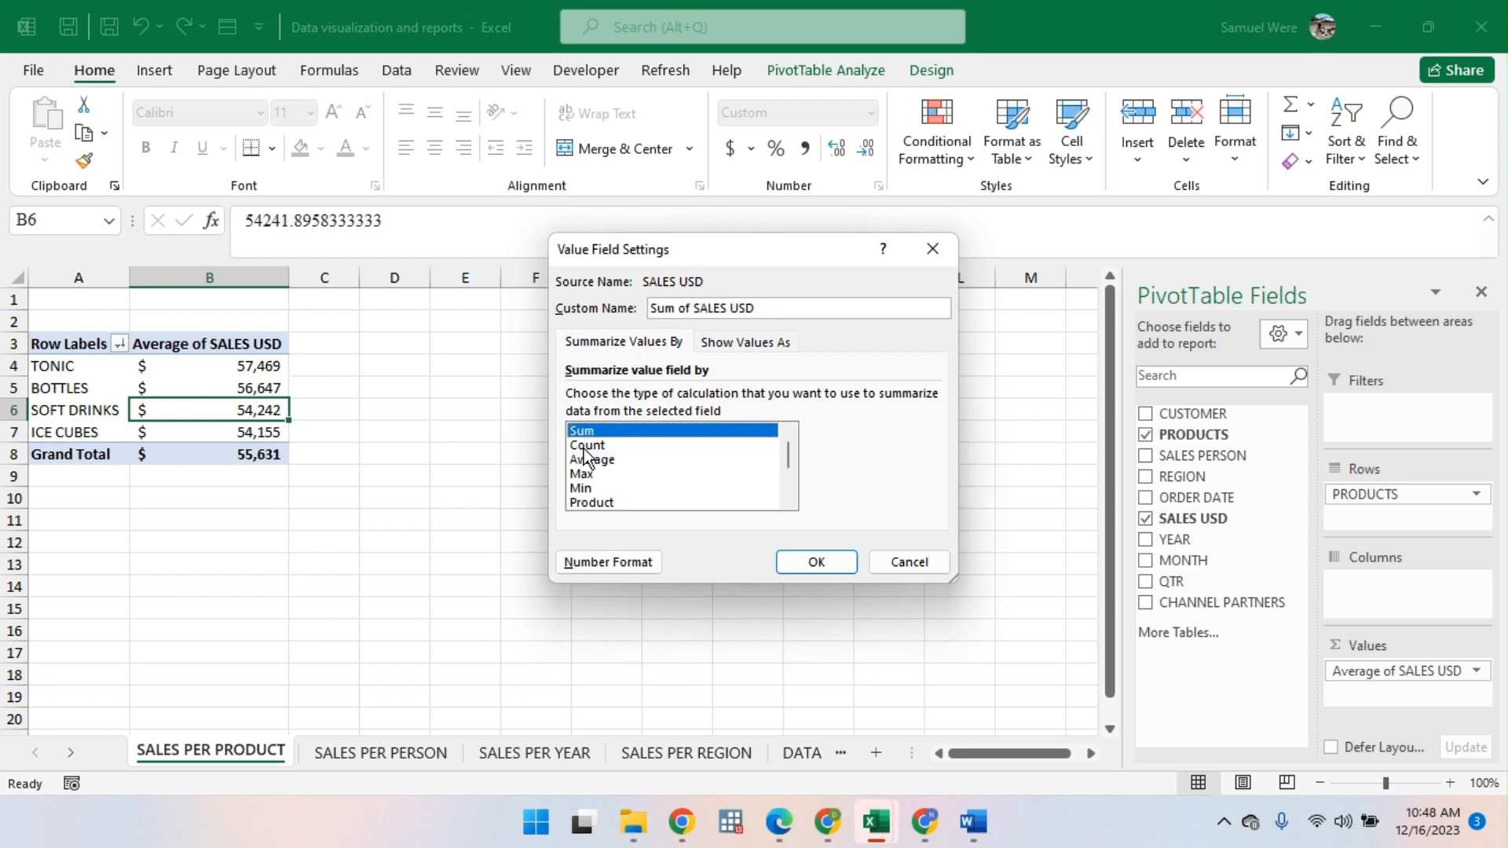
pyautogui.click(588, 457)
pyautogui.click(596, 445)
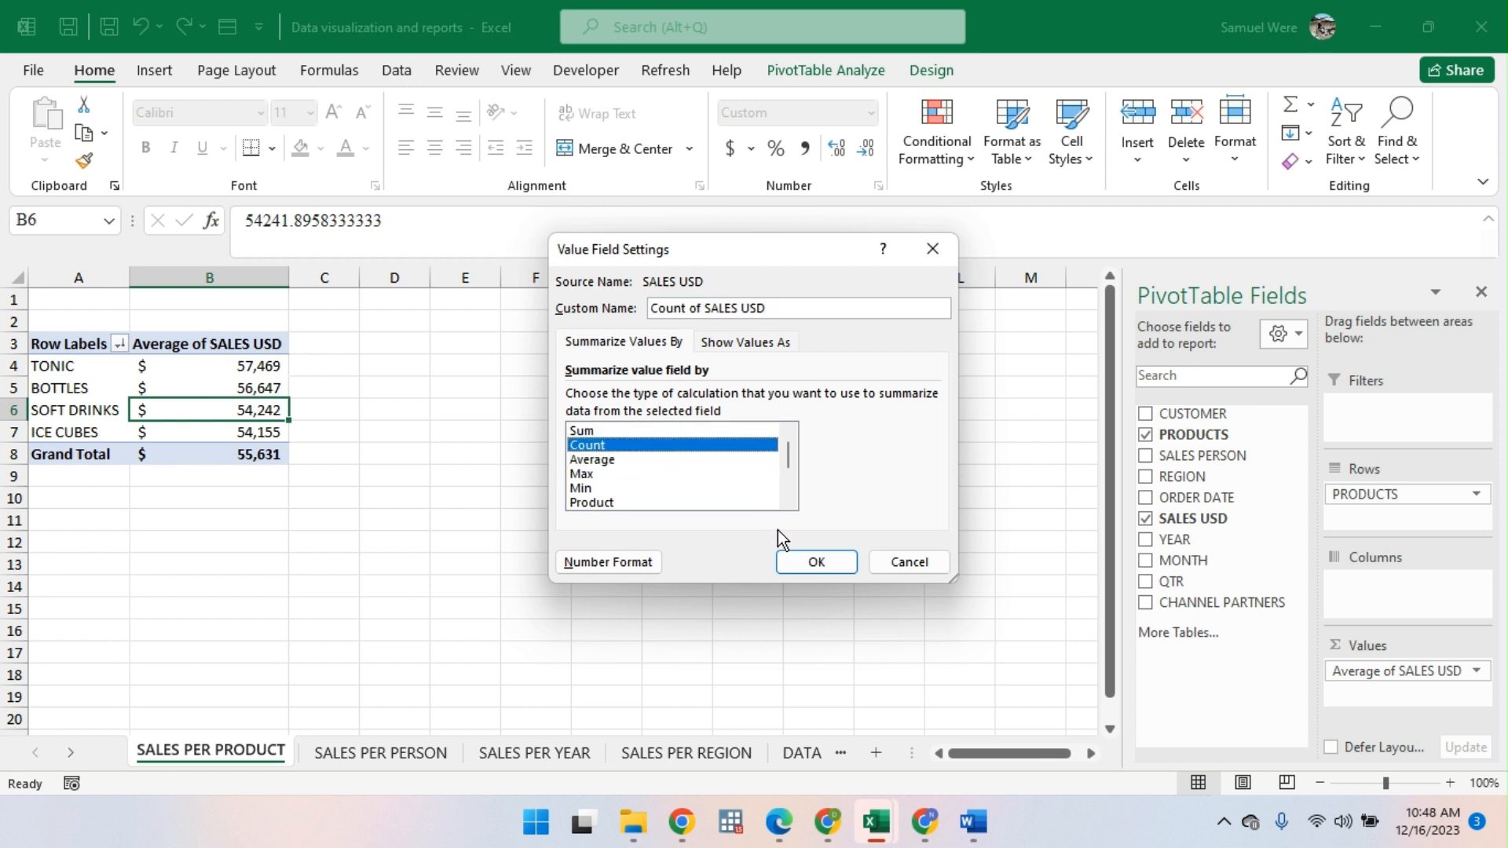
pyautogui.click(817, 563)
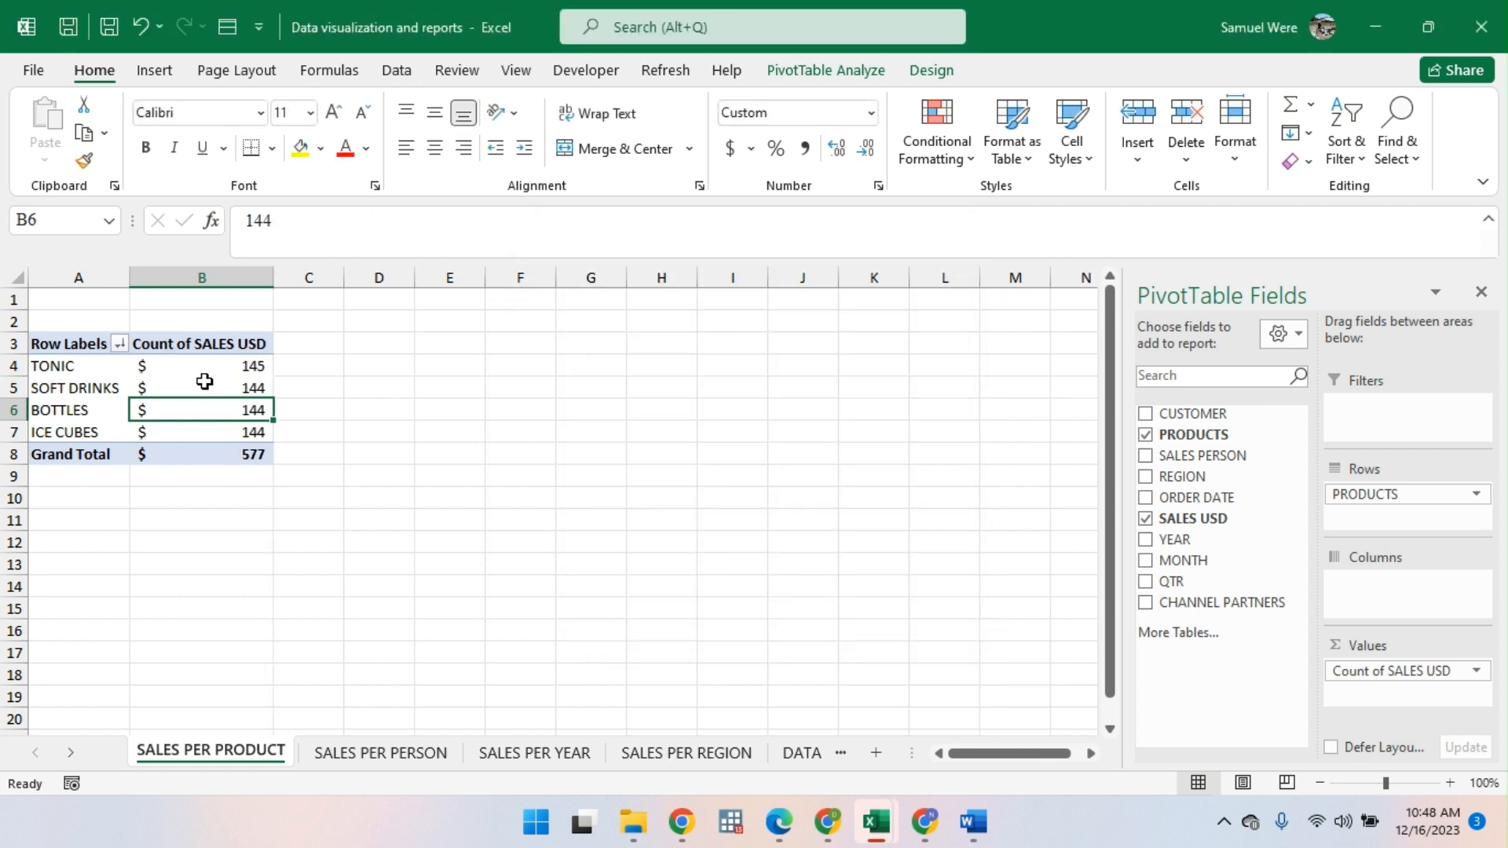
# Step: Try summarizing the product sales by Average once more, and return the calculation to Sum
pyautogui.rightClick(205, 383)
pyautogui.moveTo(404, 606)
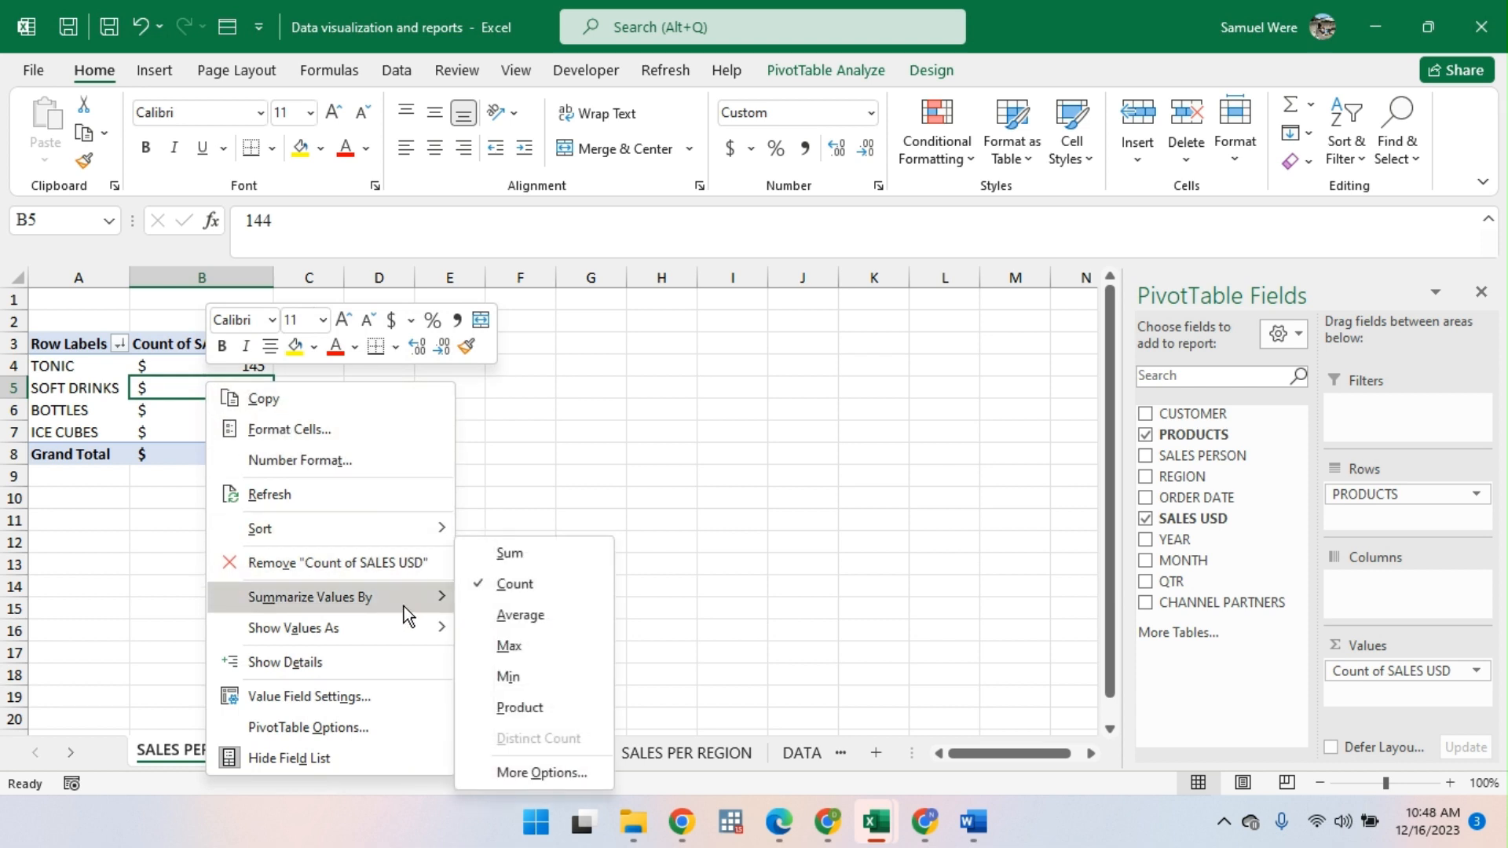
pyautogui.click(522, 615)
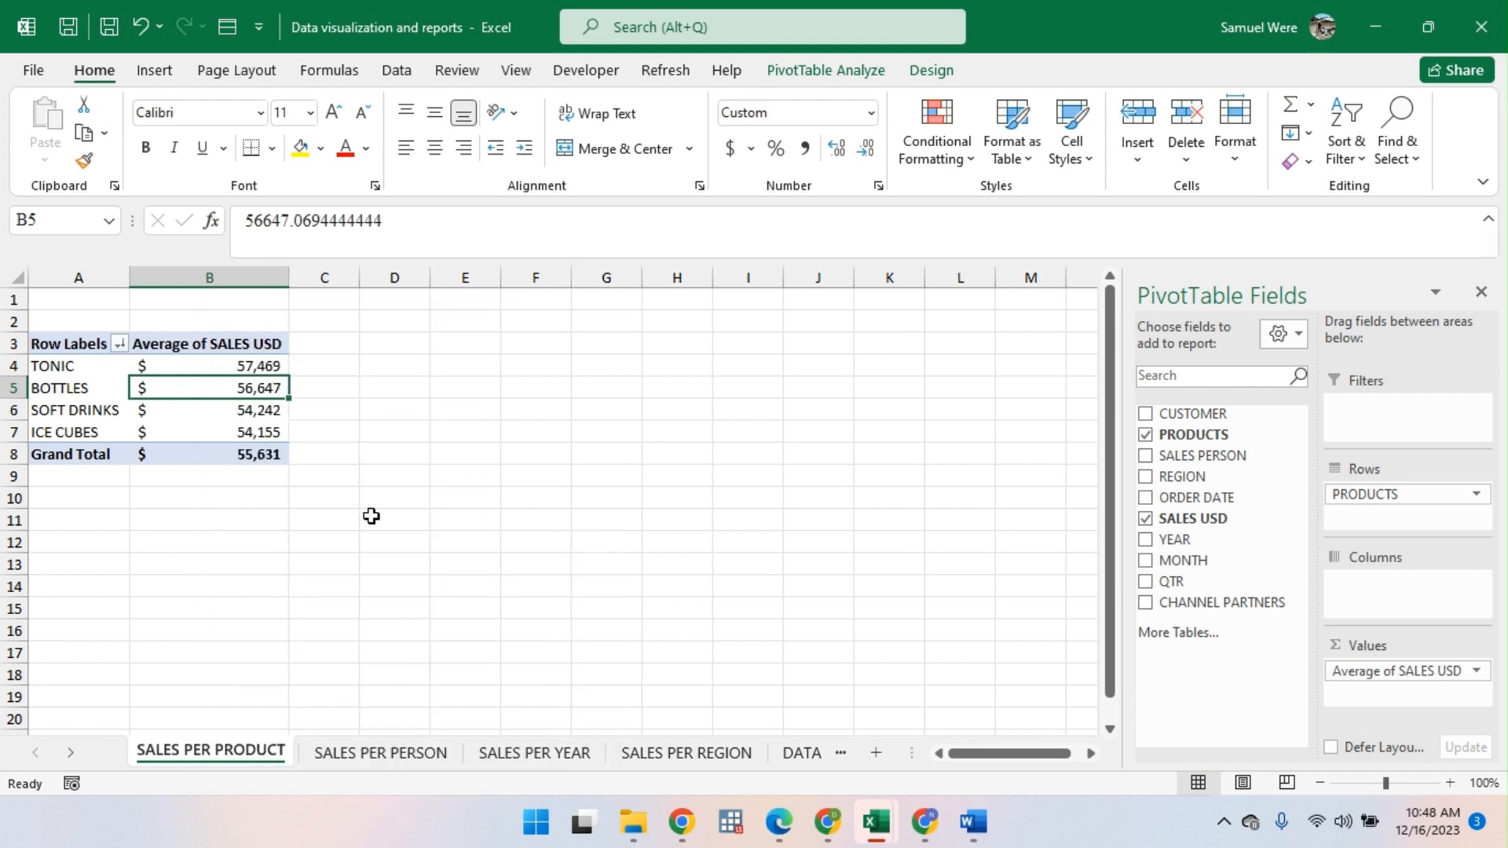
pyautogui.rightClick(227, 369)
pyautogui.moveTo(413, 576)
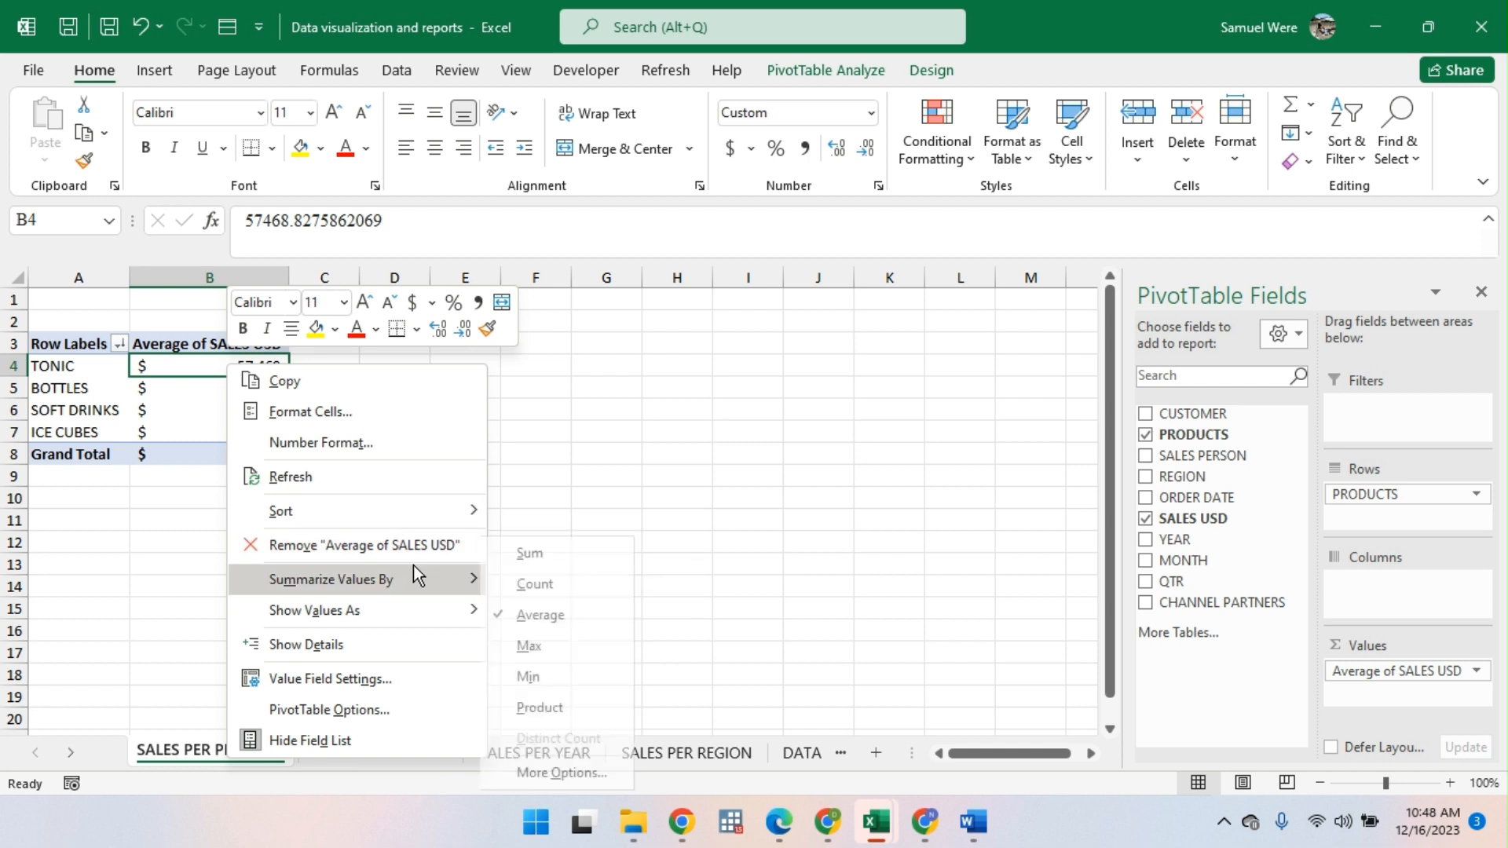
pyautogui.click(534, 555)
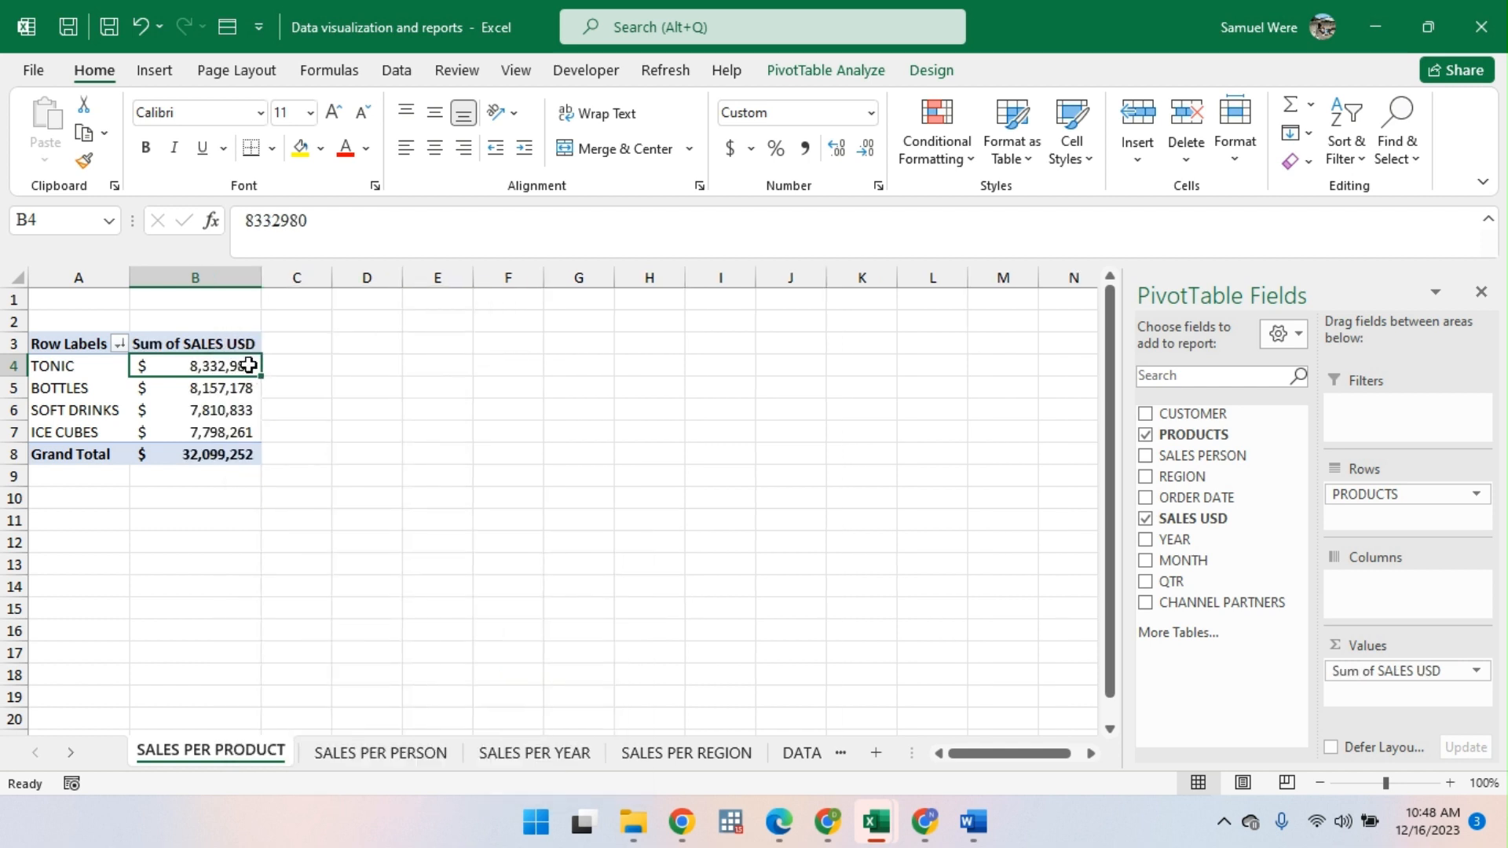
pyautogui.rightClick(180, 369)
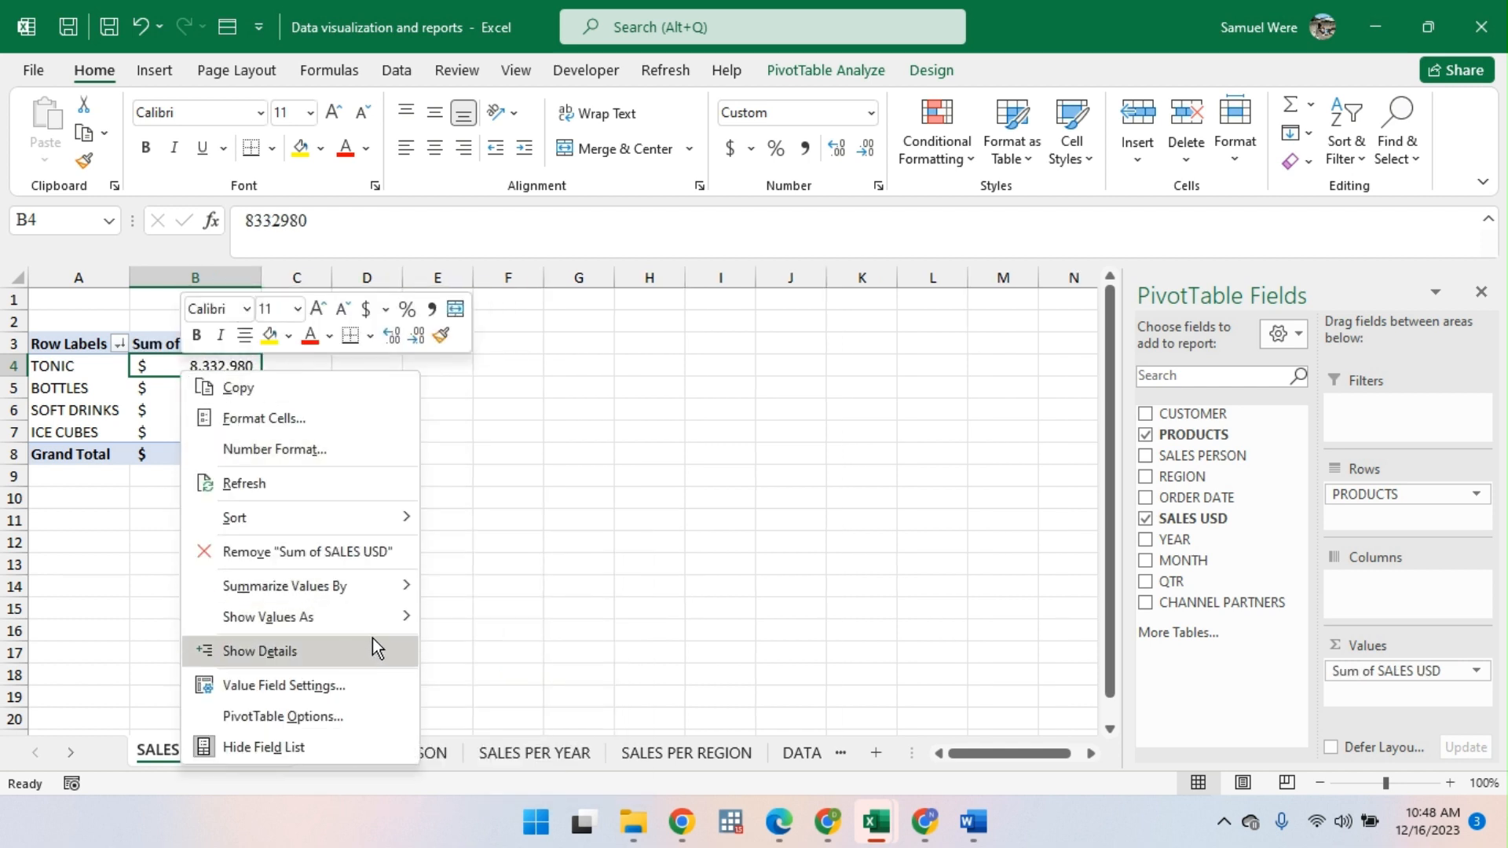
pyautogui.moveTo(399, 619)
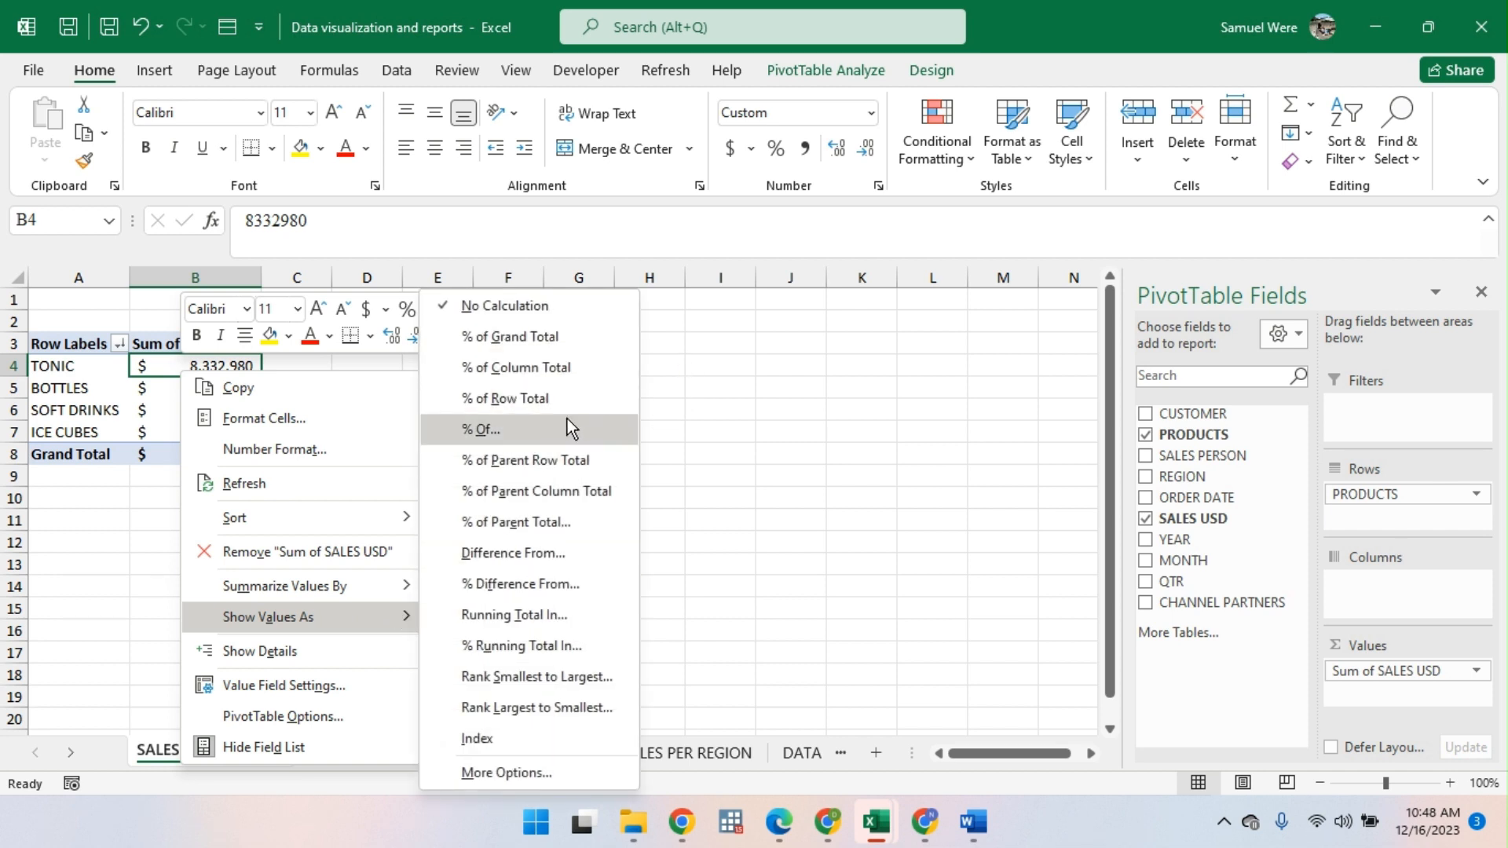
pyautogui.click(128, 454)
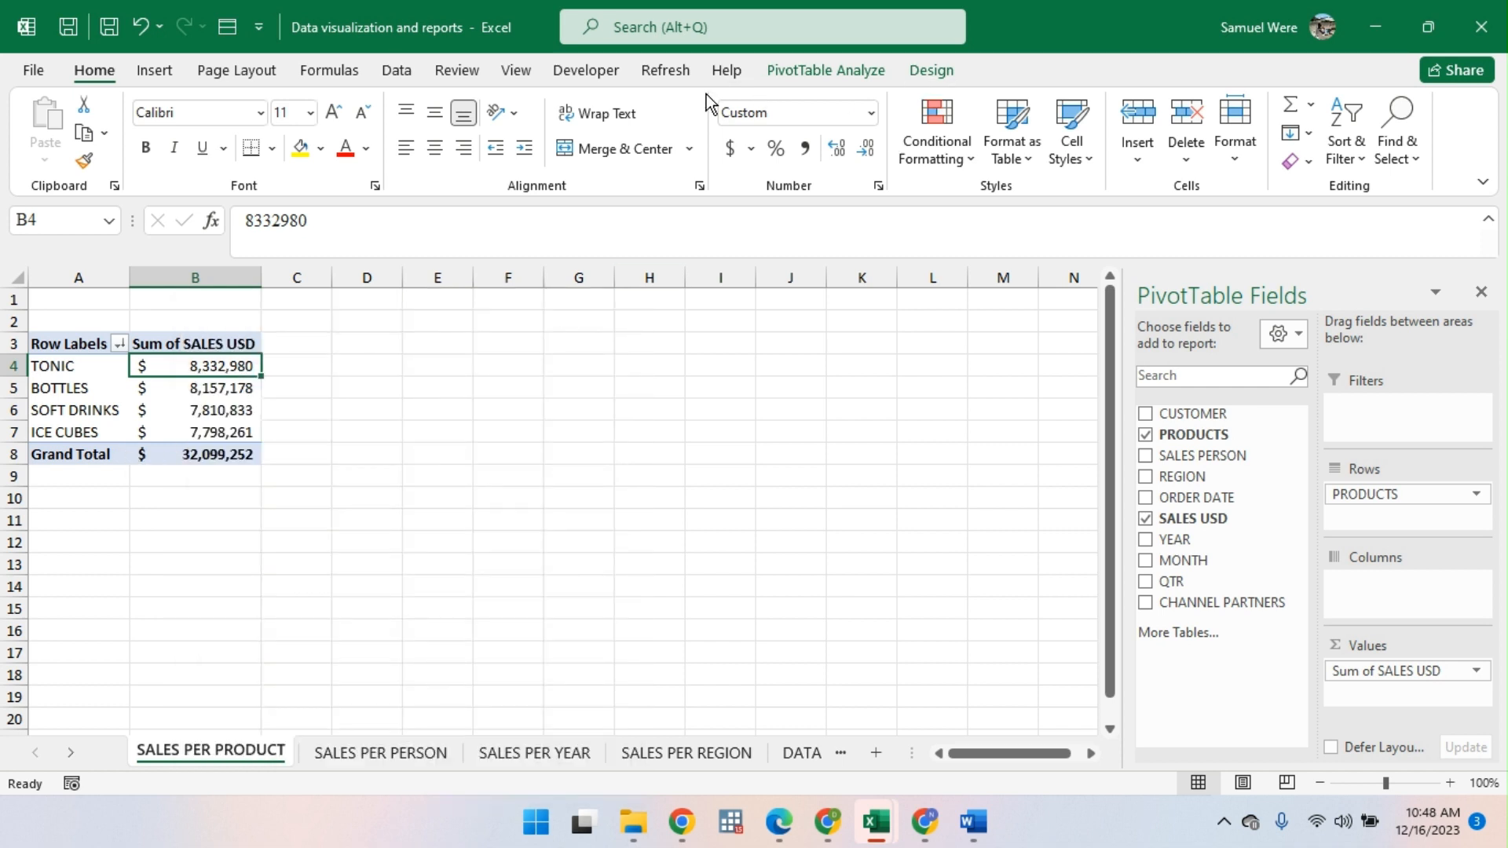
# Step: Try switching the pivot table's Row Headers and Column Headers style options off and back on
pyautogui.click(934, 71)
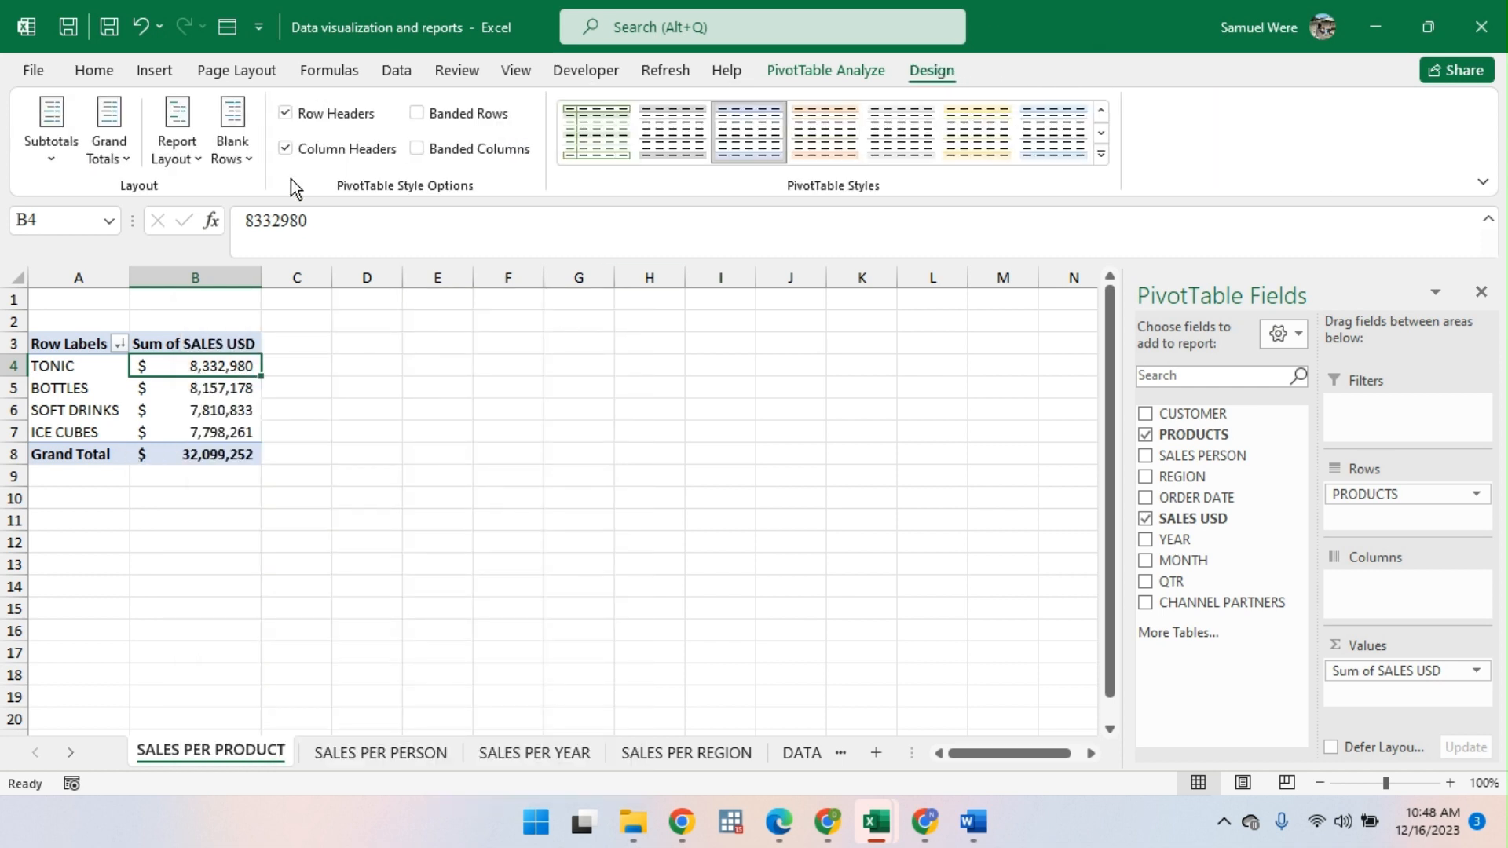
pyautogui.click(286, 114)
pyautogui.click(286, 113)
pyautogui.click(286, 114)
pyautogui.click(286, 148)
pyautogui.click(286, 149)
# Step: Select the whole product pivot table, A3:B8, and zoom the sheet to that selection
pyautogui.moveTo(45, 345); pyautogui.dragTo(239, 454)
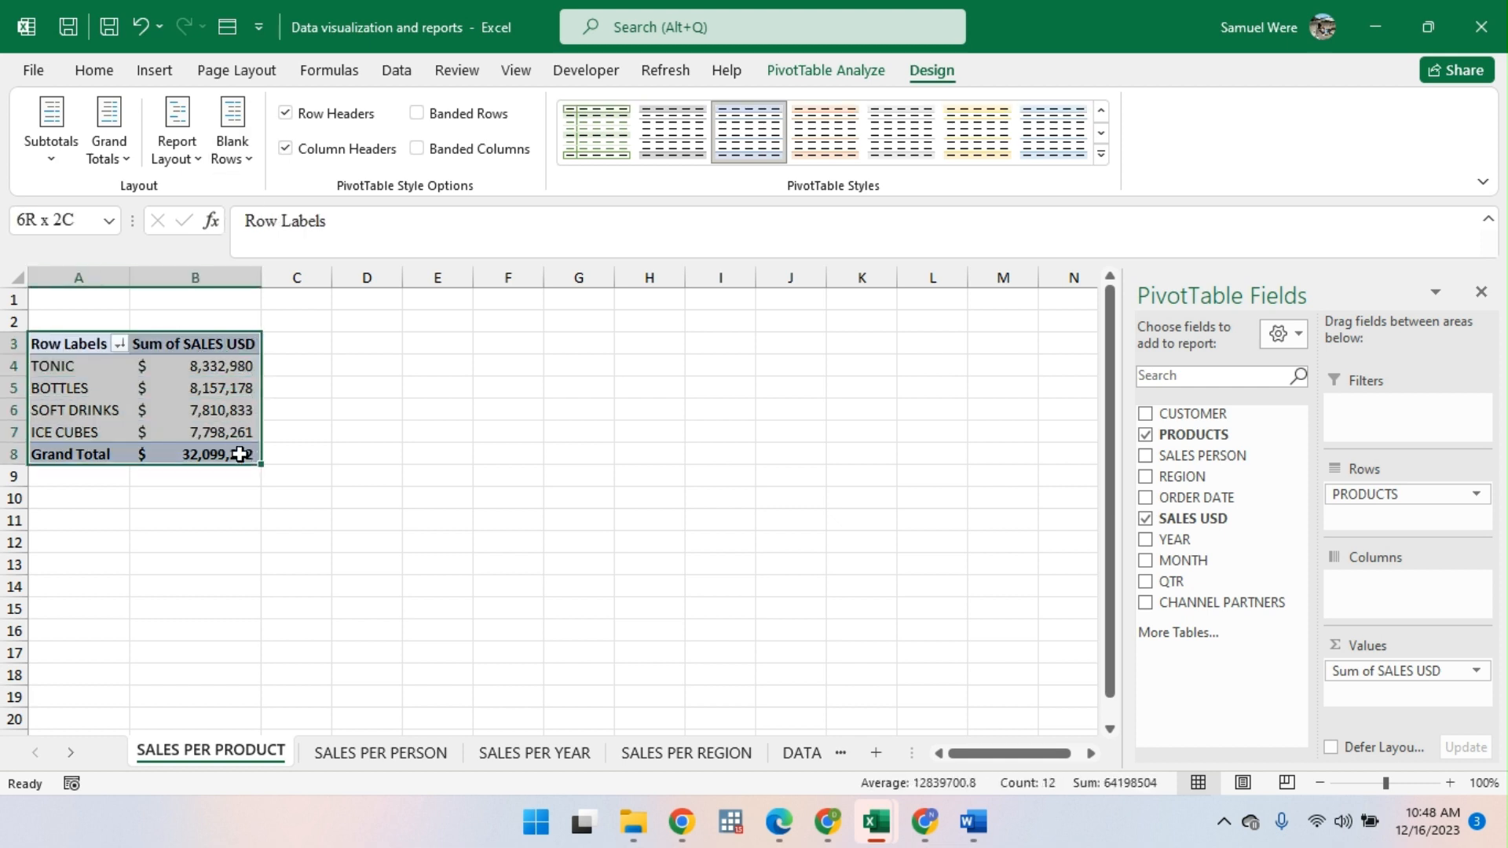
pyautogui.click(516, 70)
pyautogui.click(592, 133)
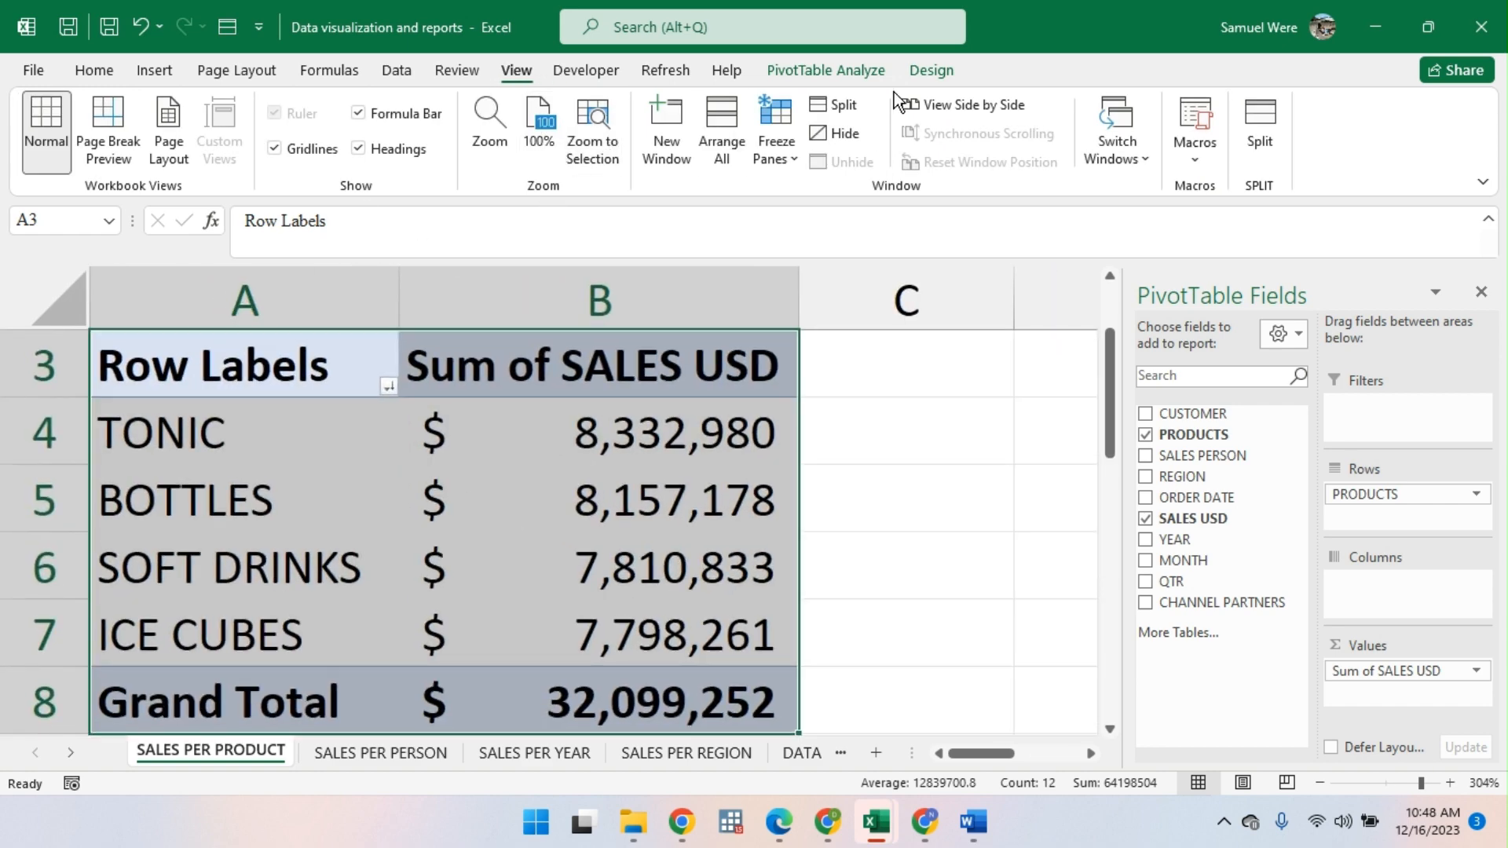
# Step: Try turning off Column Headers to compare the header row's formatting, and turn the option back on
pyautogui.click(915, 68)
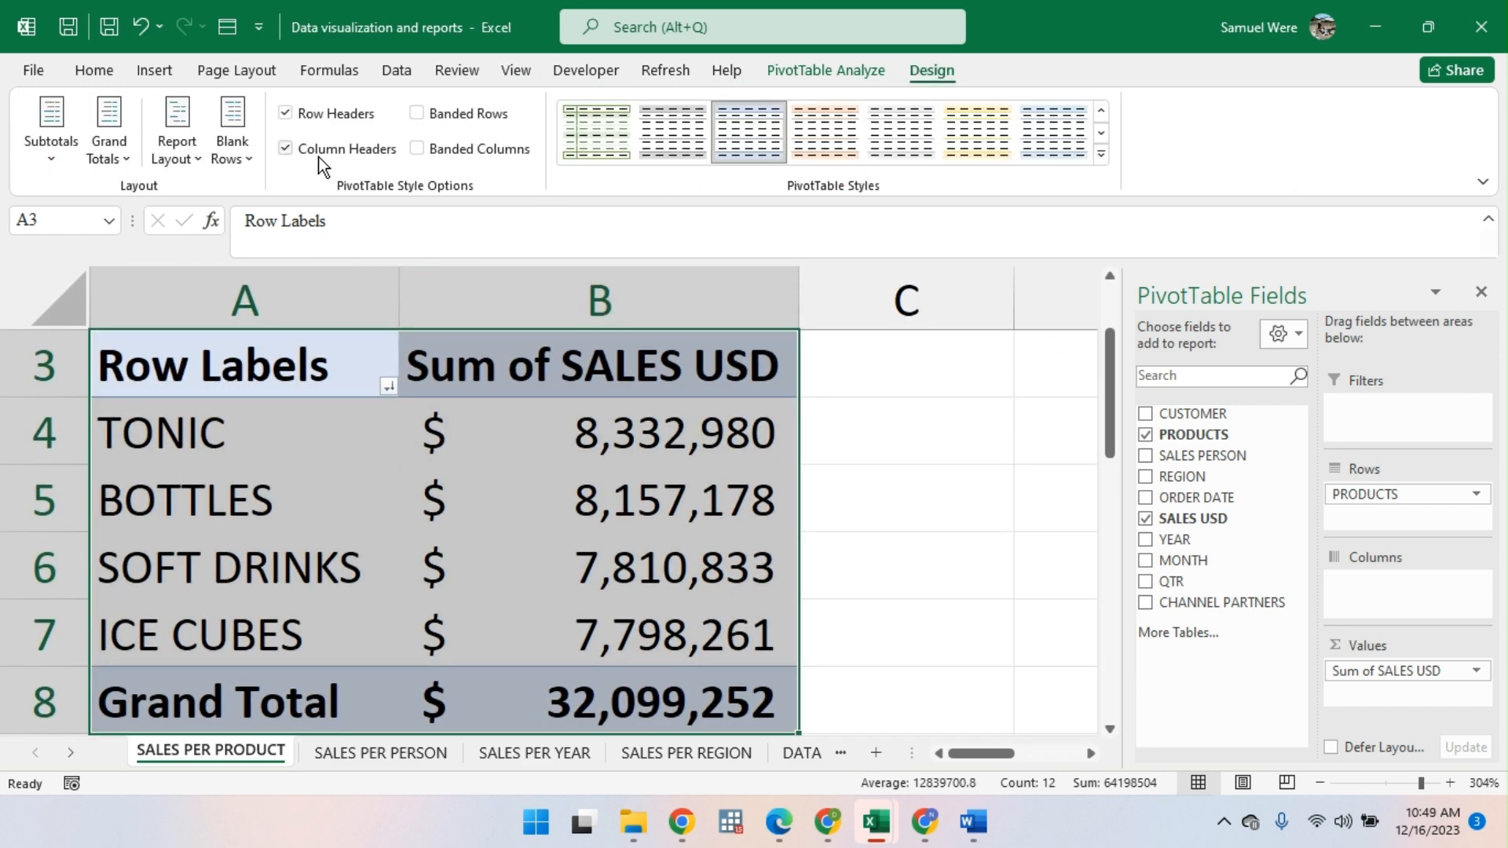
pyautogui.click(286, 148)
pyautogui.click(286, 149)
pyautogui.click(286, 148)
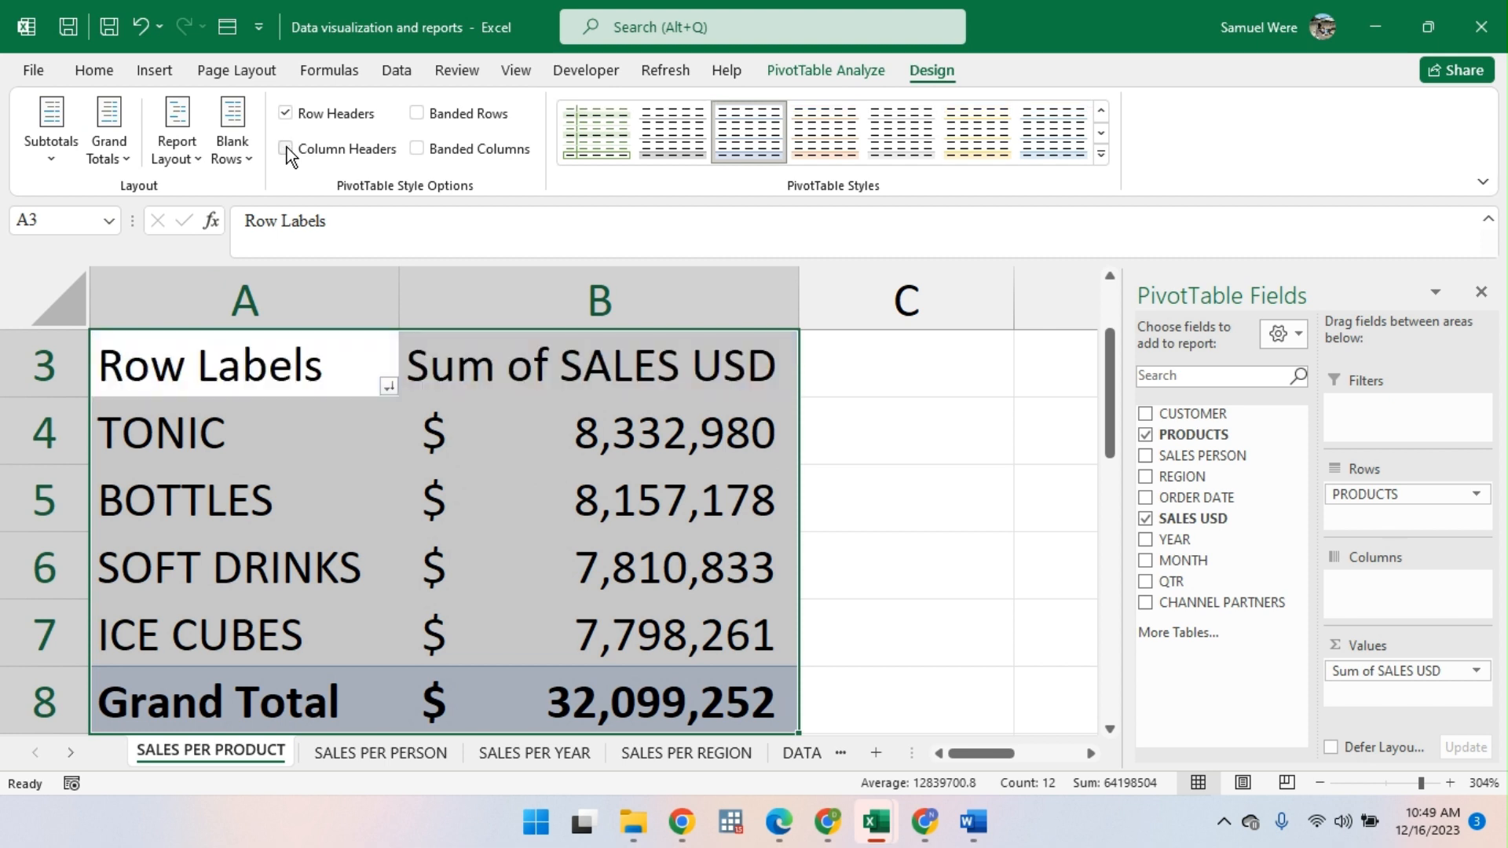
pyautogui.click(752, 528)
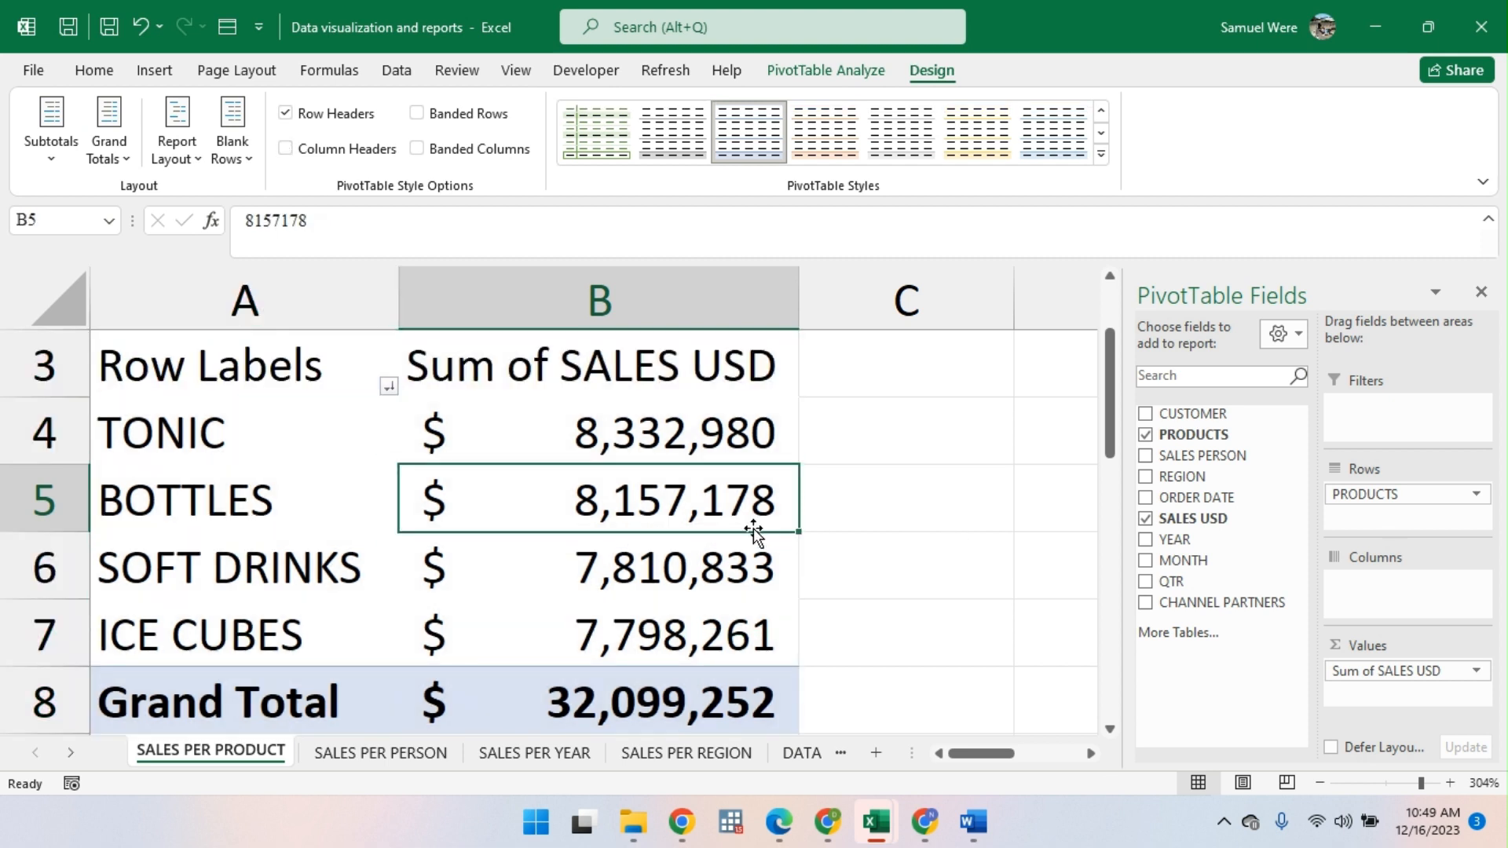
pyautogui.click(285, 149)
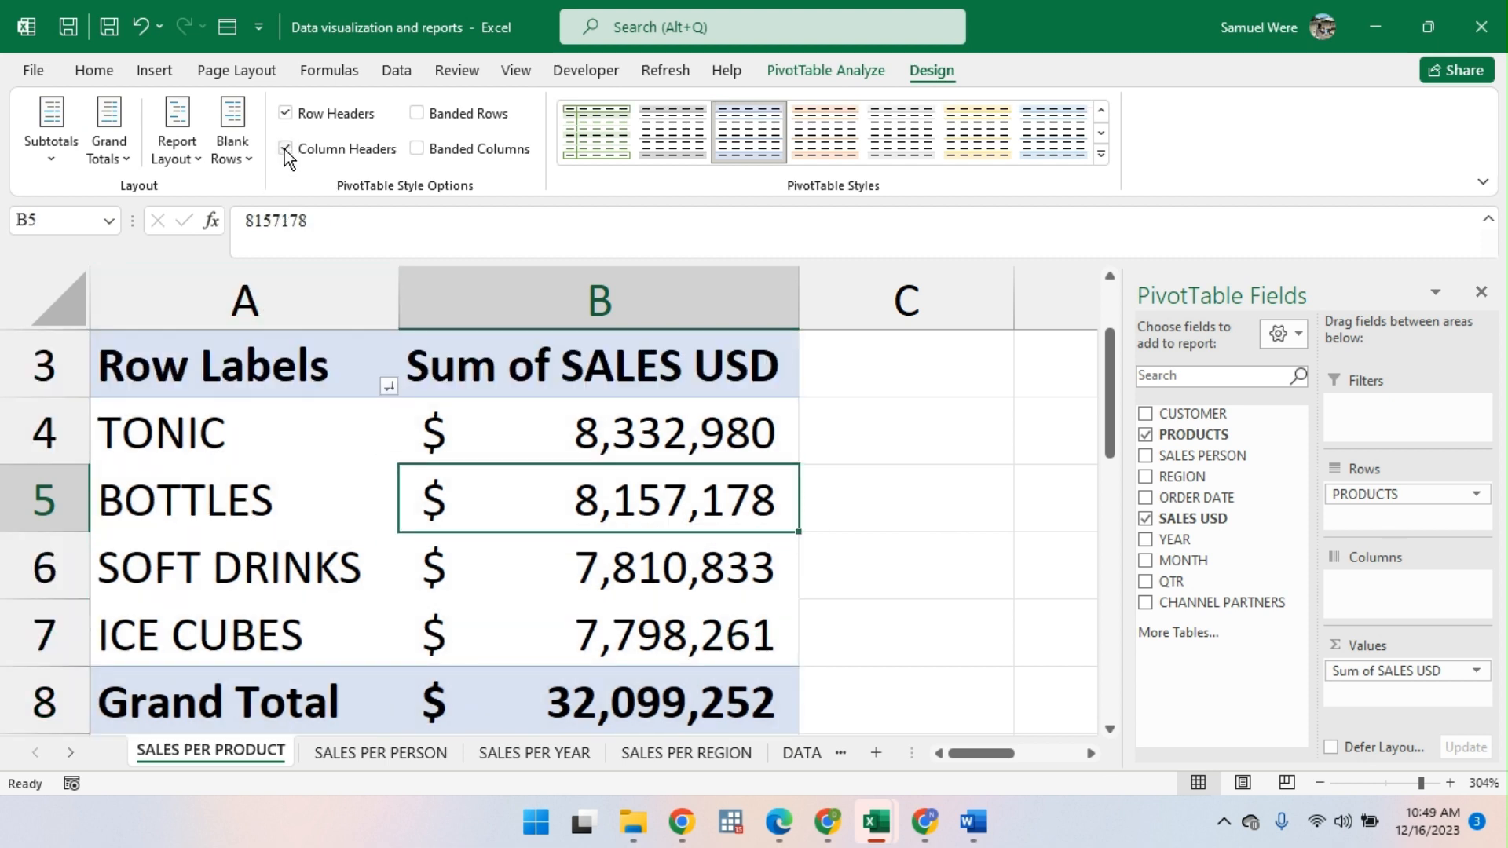
# Step: Try Banded Rows on the product pivot table, and turn the option off again
pyautogui.click(417, 114)
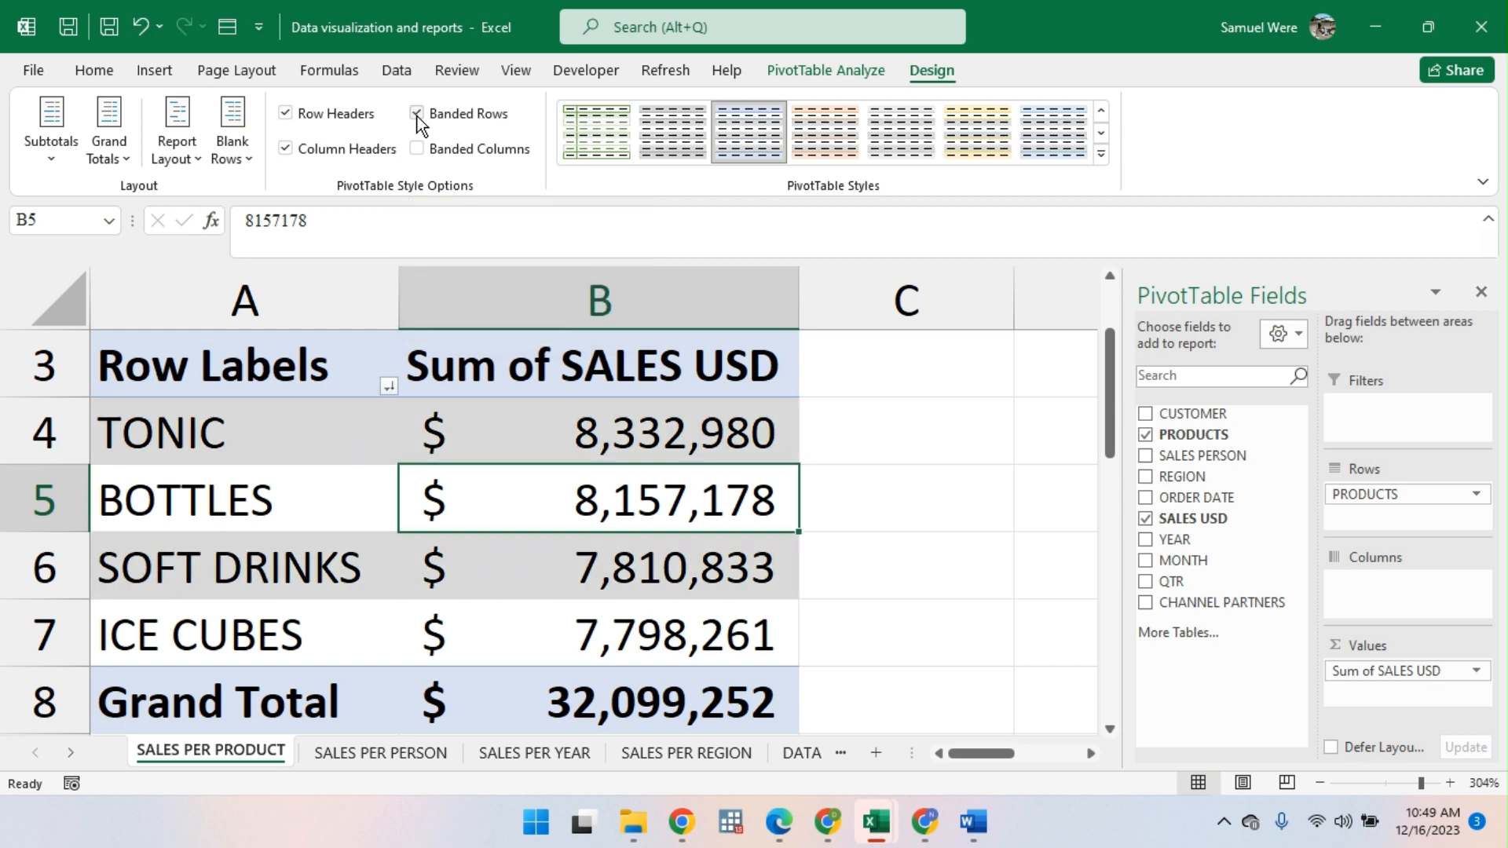
pyautogui.click(816, 505)
pyautogui.click(939, 626)
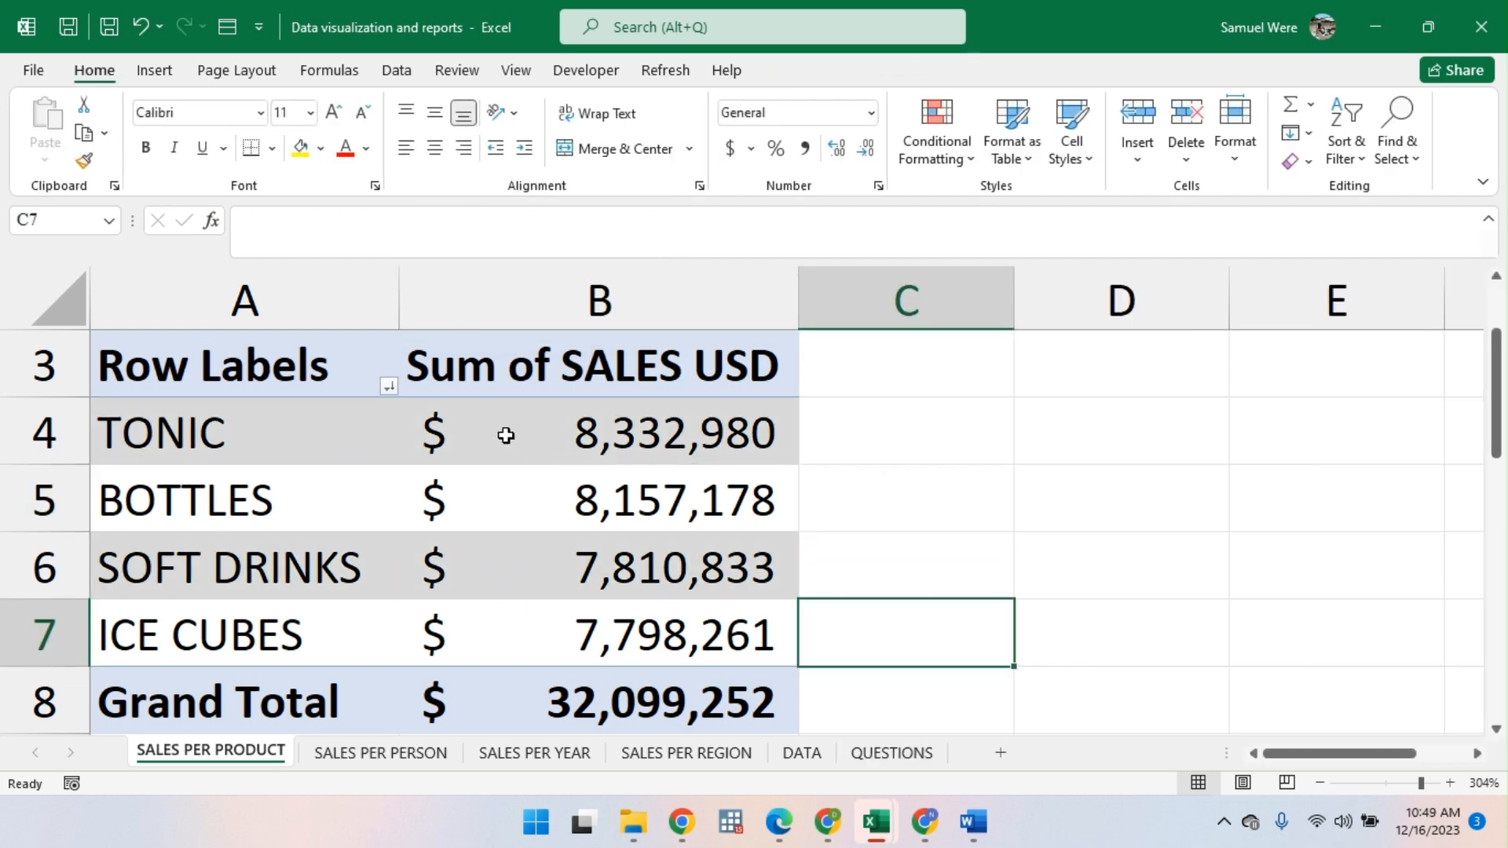
pyautogui.click(378, 553)
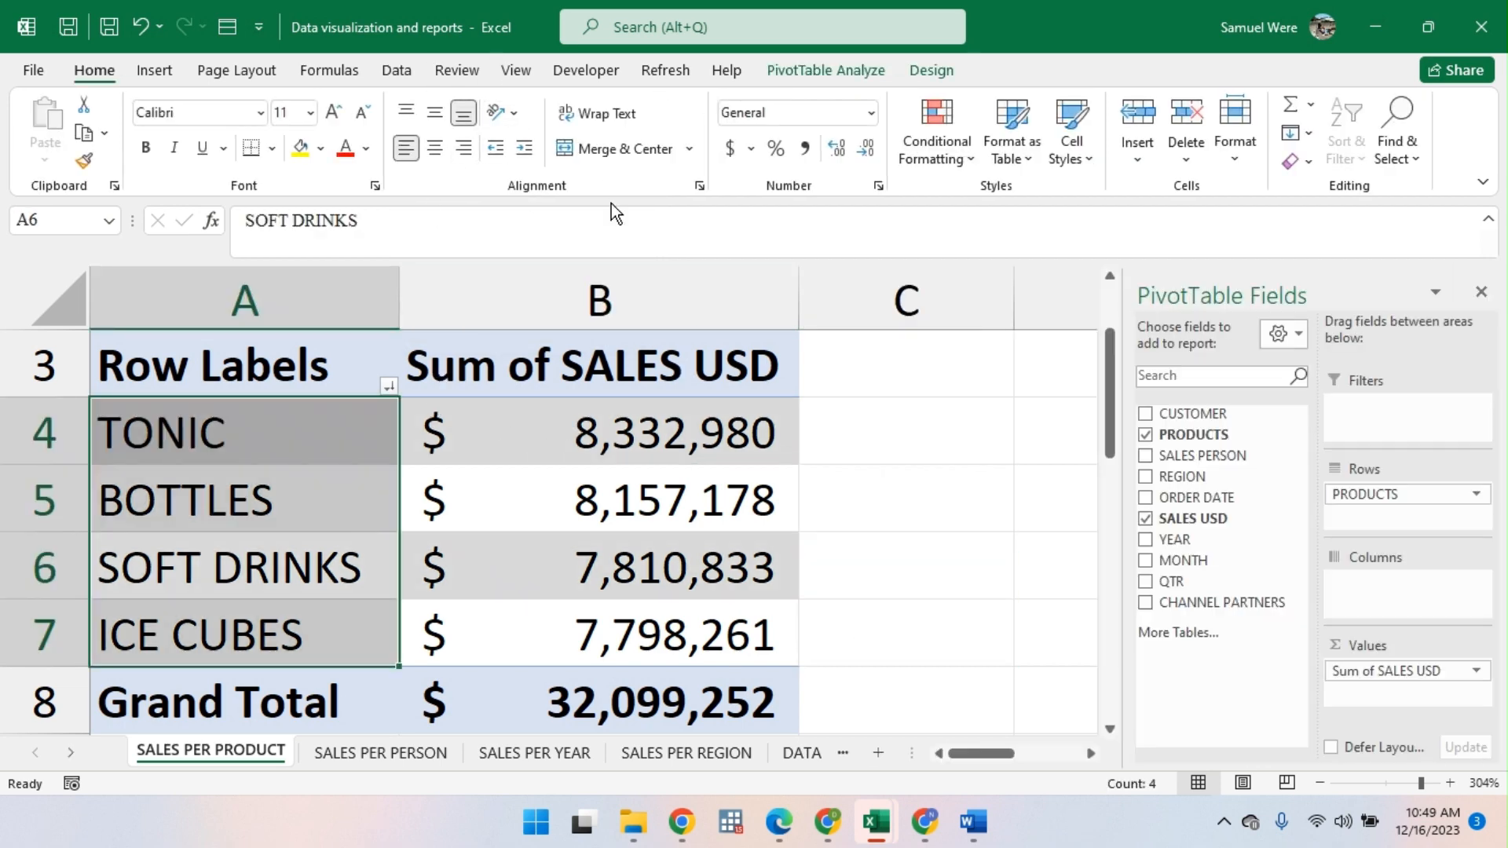
pyautogui.click(910, 69)
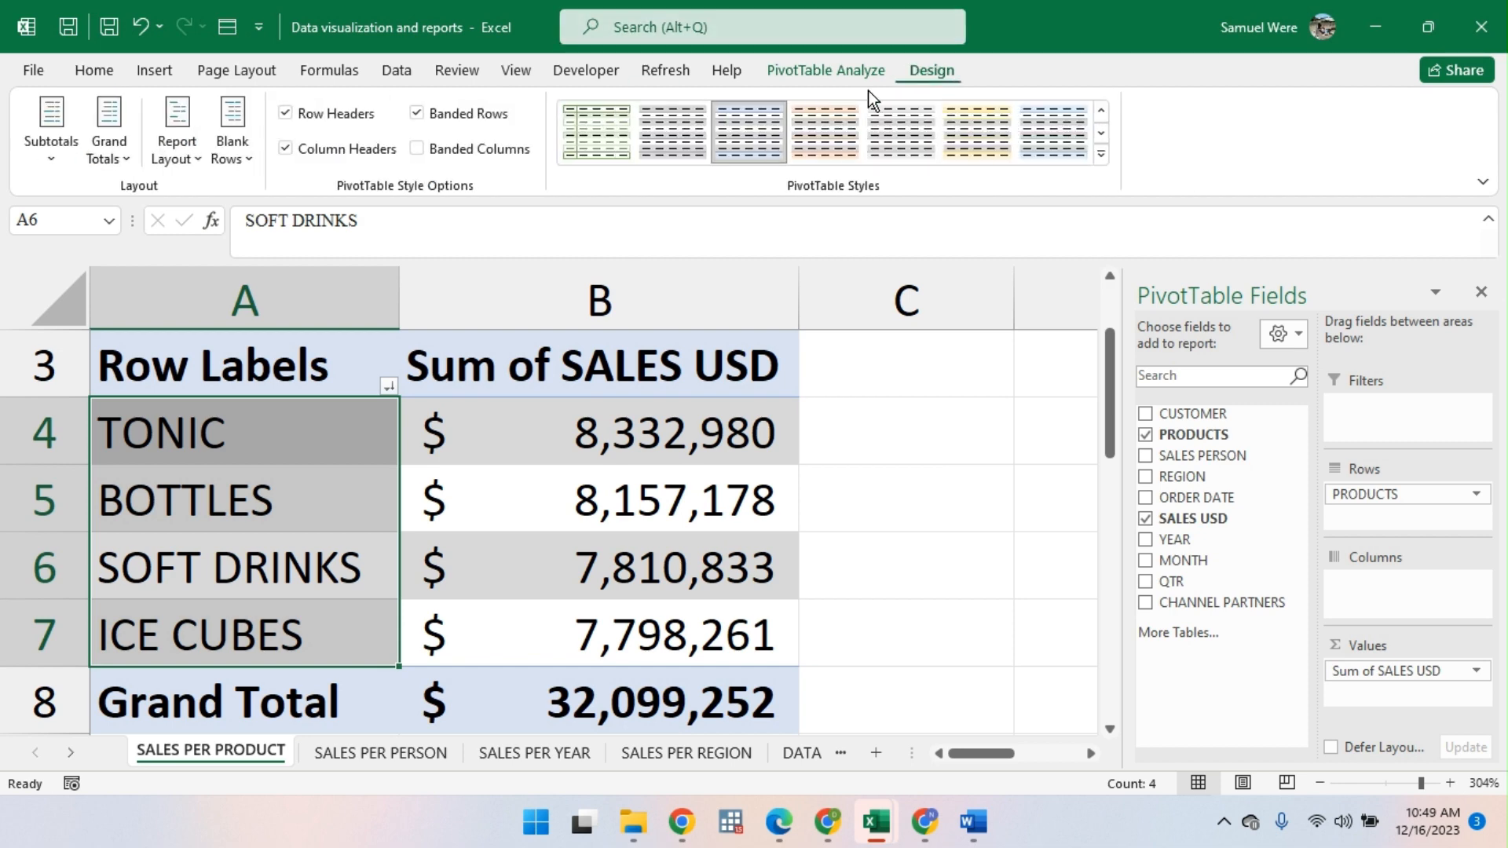
pyautogui.click(417, 116)
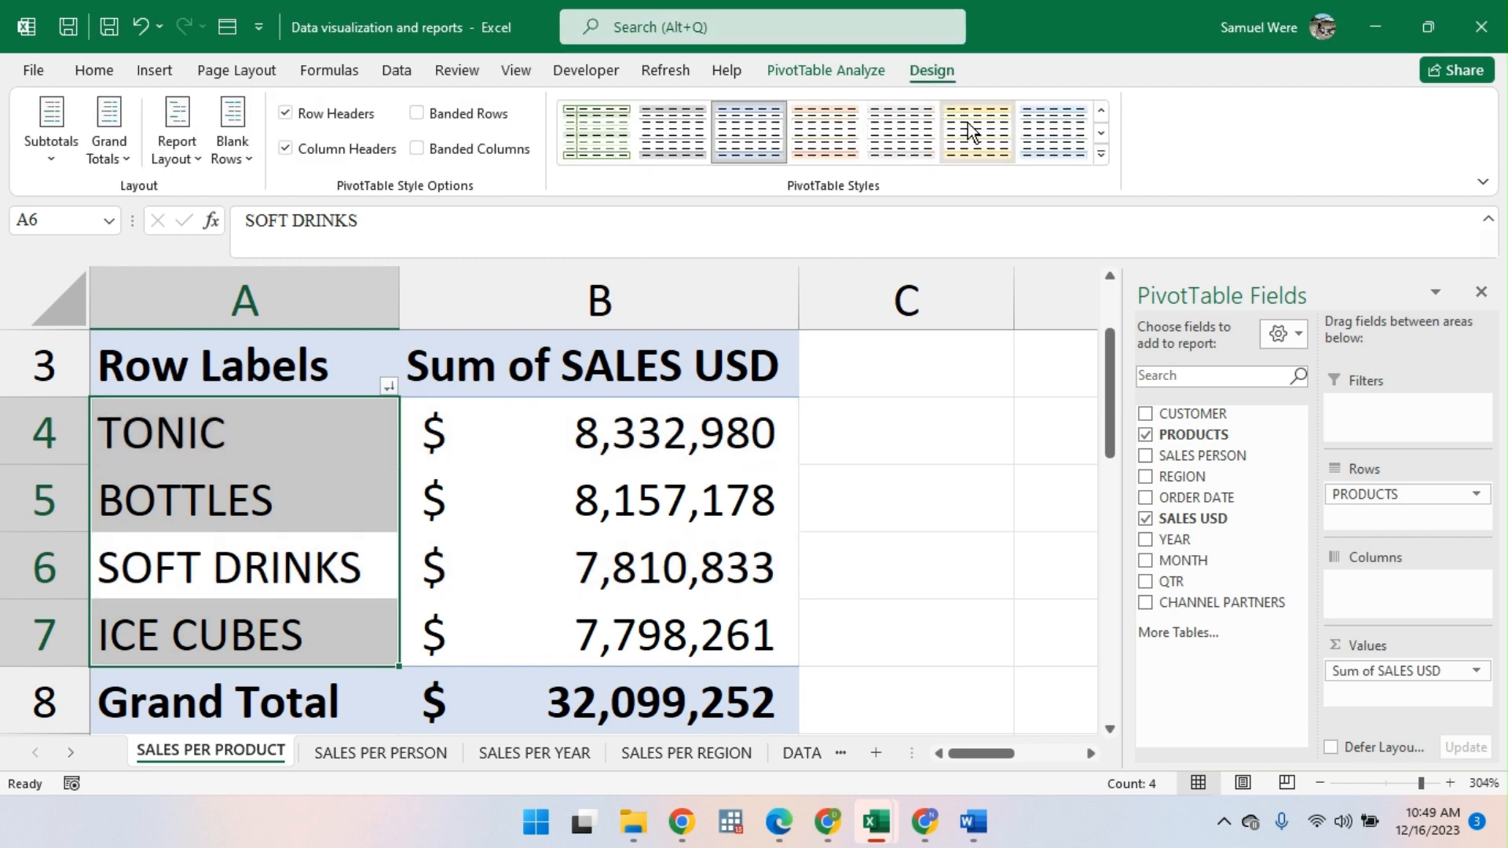
# Step: Apply the green pivot table style after trying the light blue one, and toggle Banded Columns on and off
pyautogui.click(1078, 144)
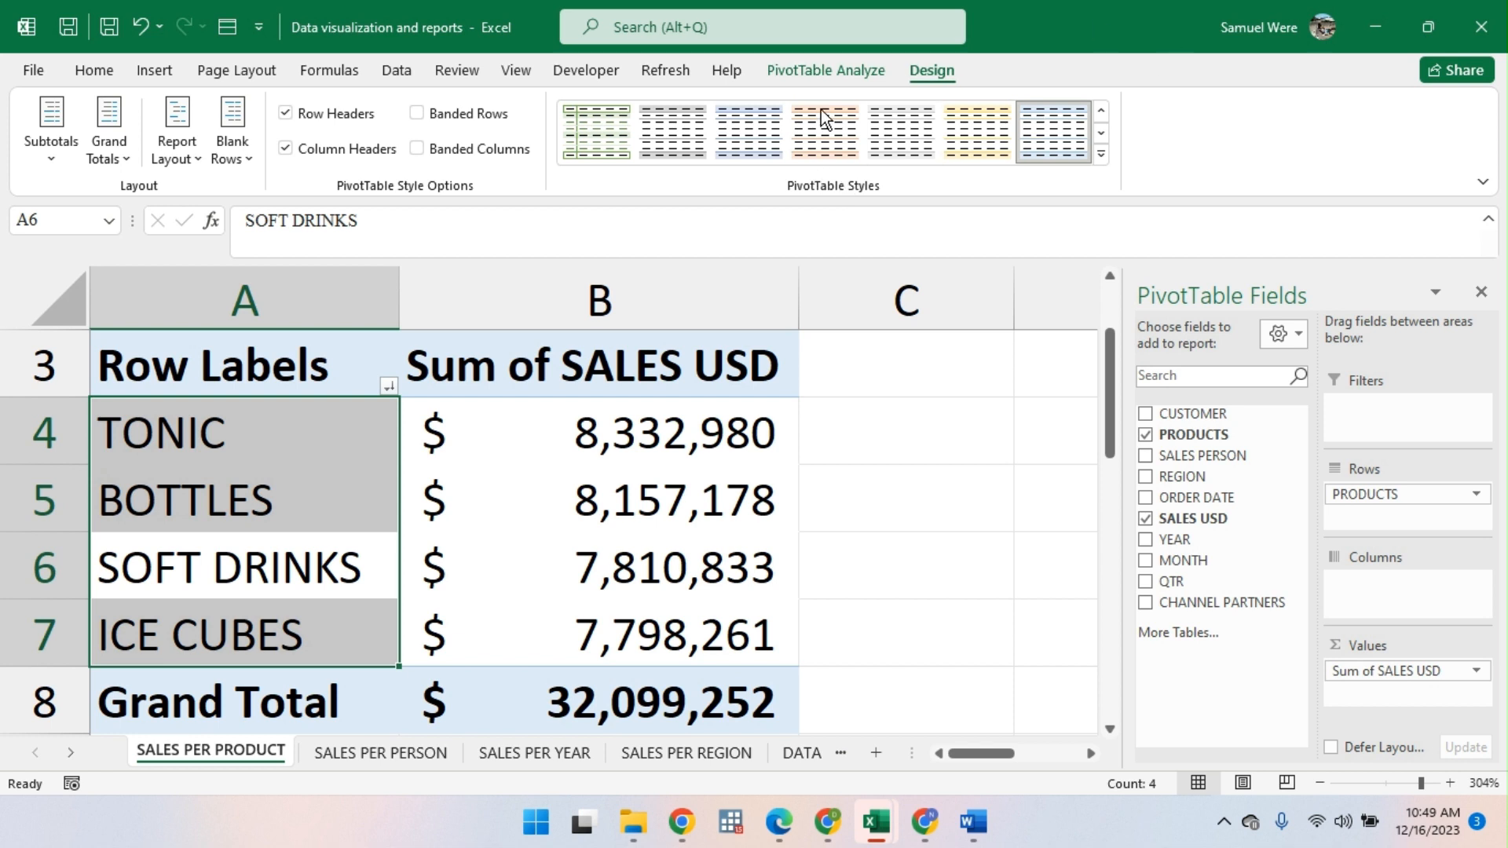
pyautogui.click(590, 115)
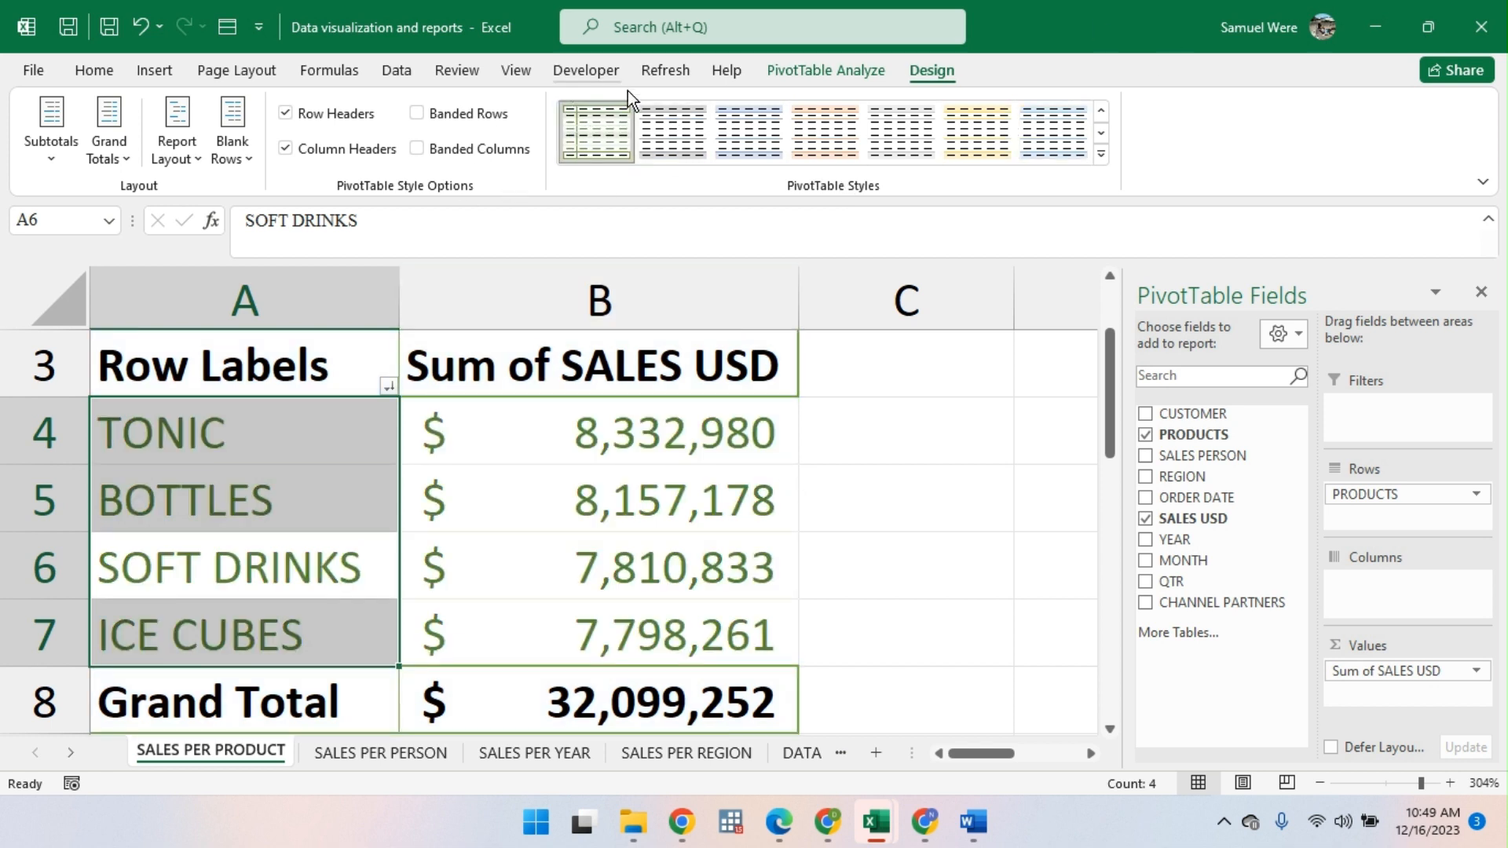
pyautogui.click(418, 150)
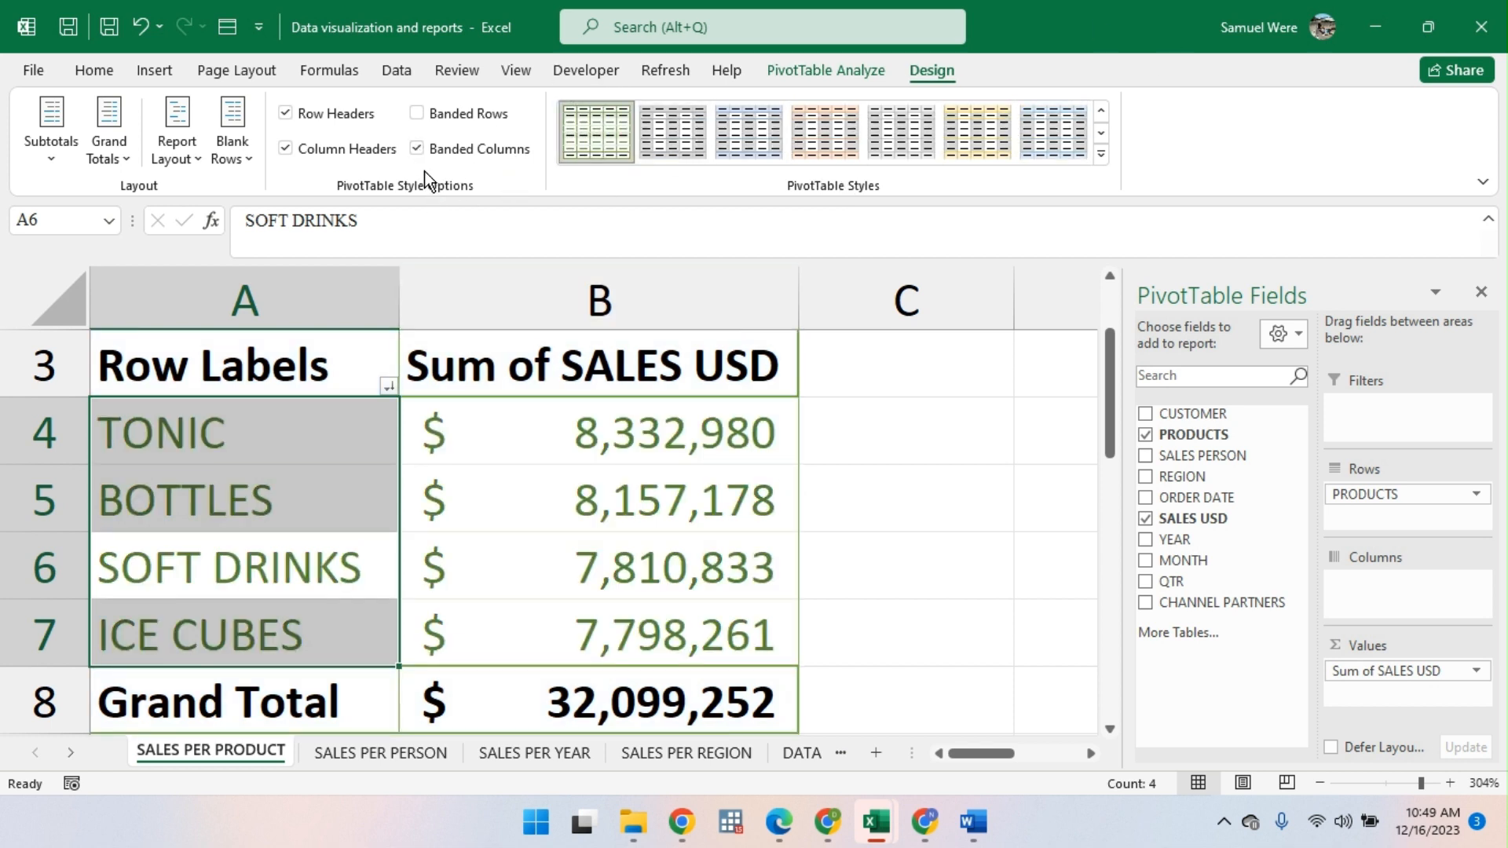
pyautogui.click(418, 149)
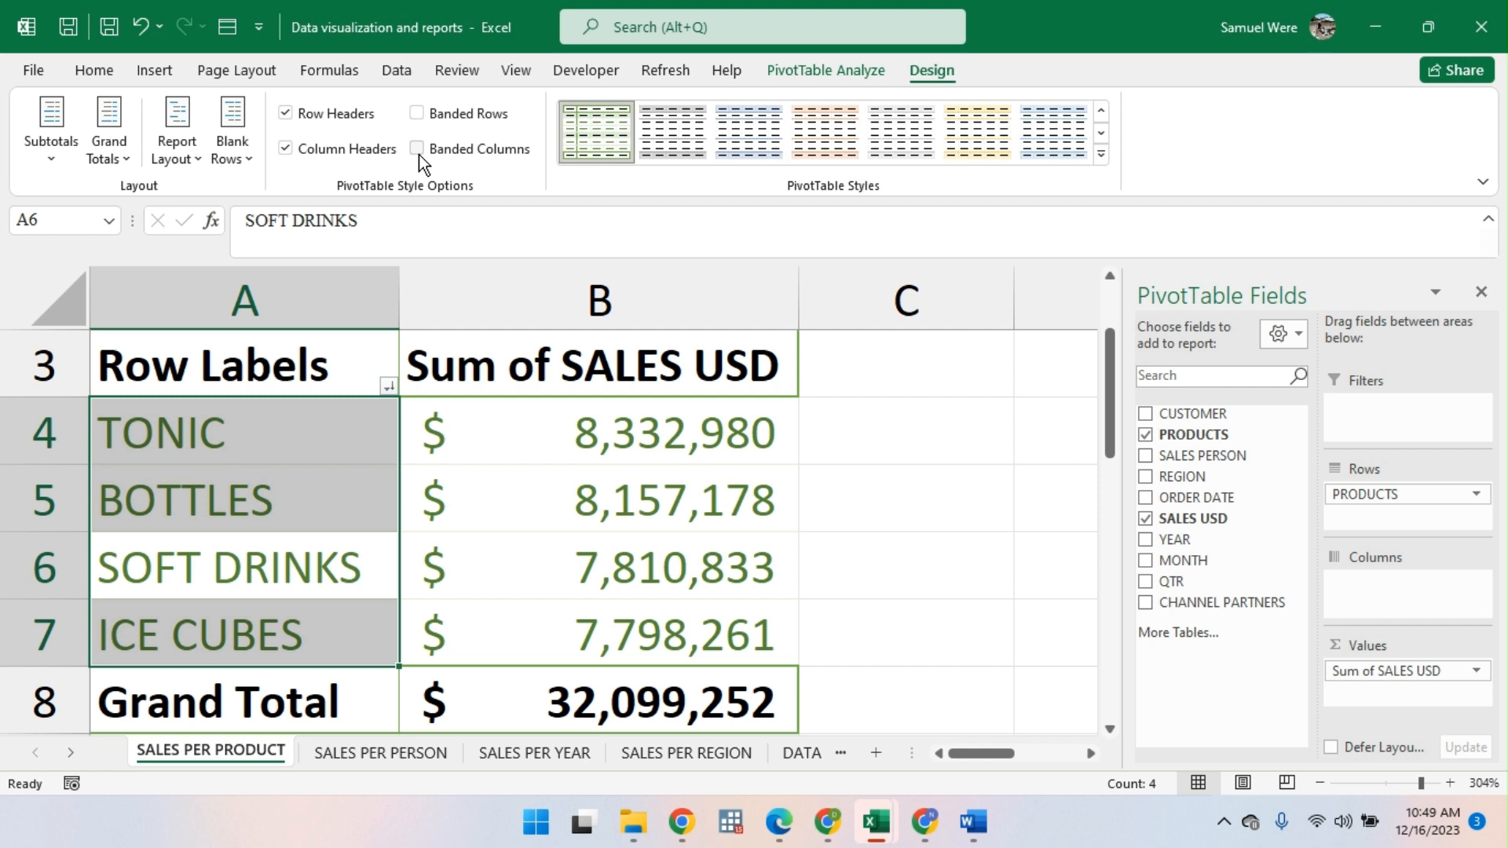
# Step: Review the subtotal options and turn grand totals off for rows and columns in the product pivot table
pyautogui.click(66, 157)
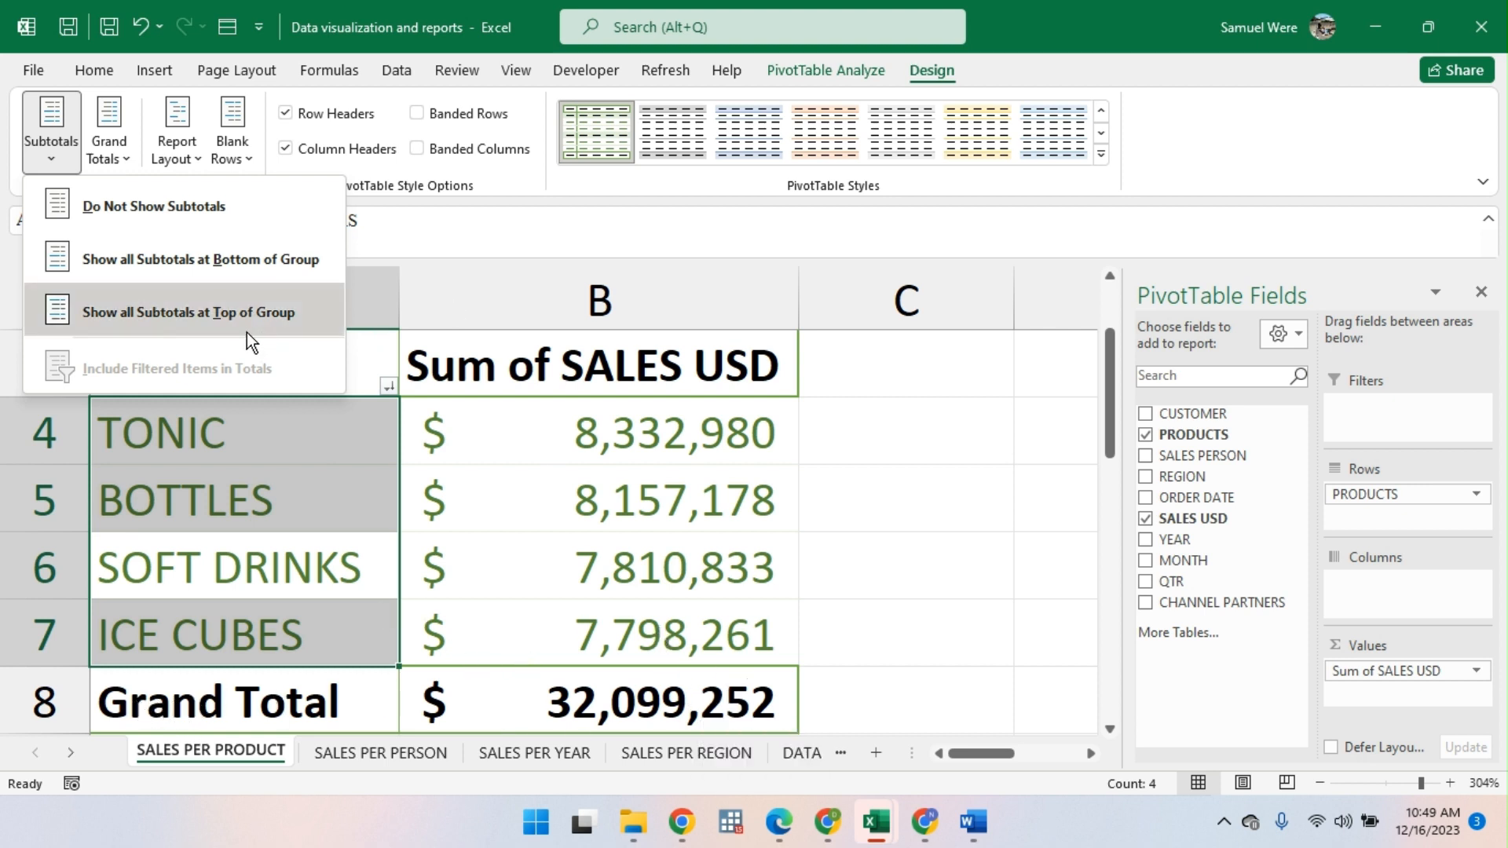
pyautogui.click(118, 153)
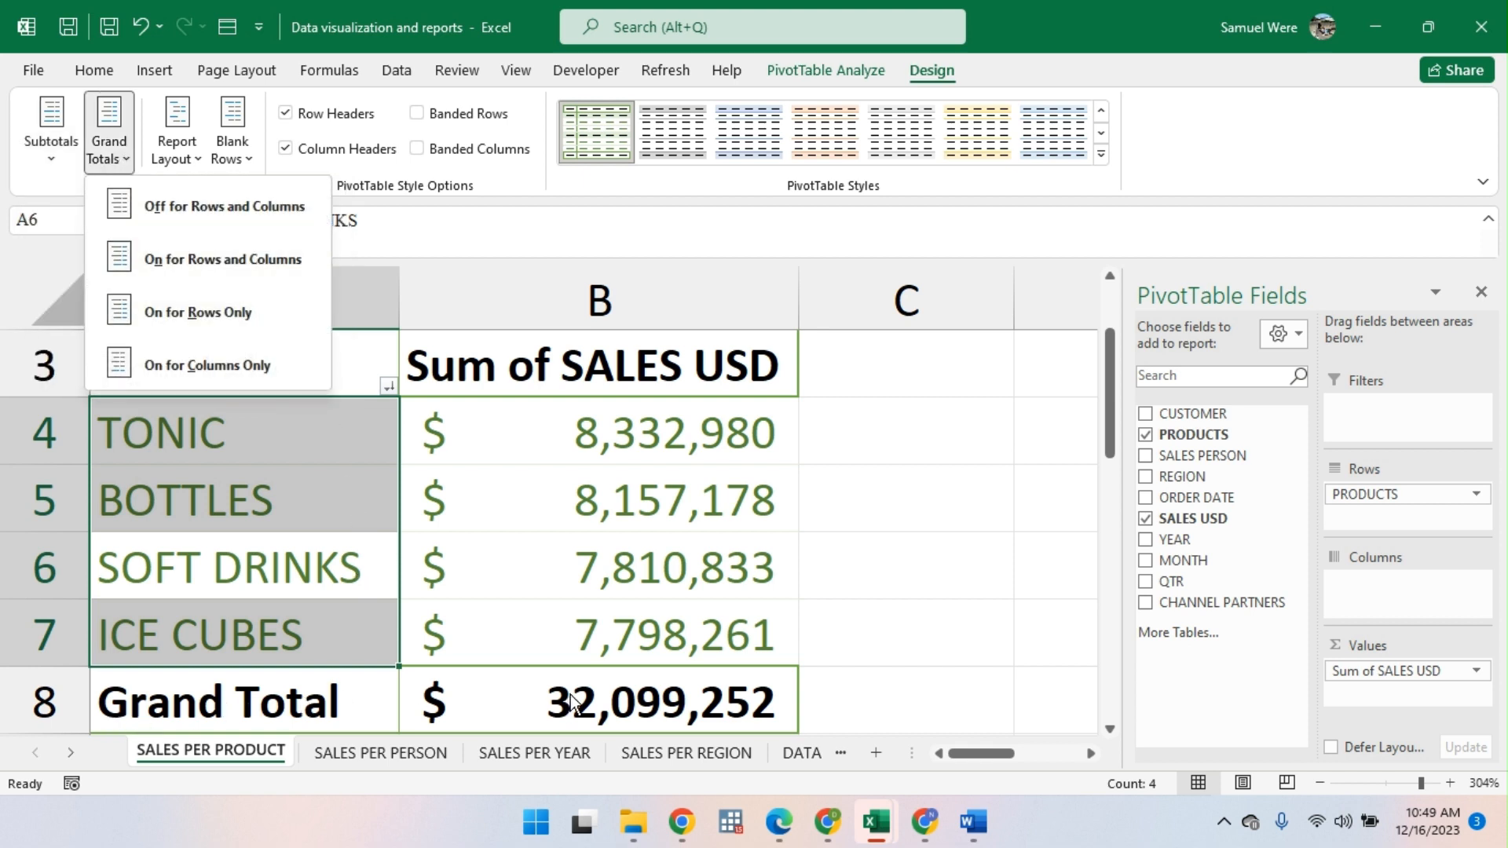
pyautogui.click(227, 220)
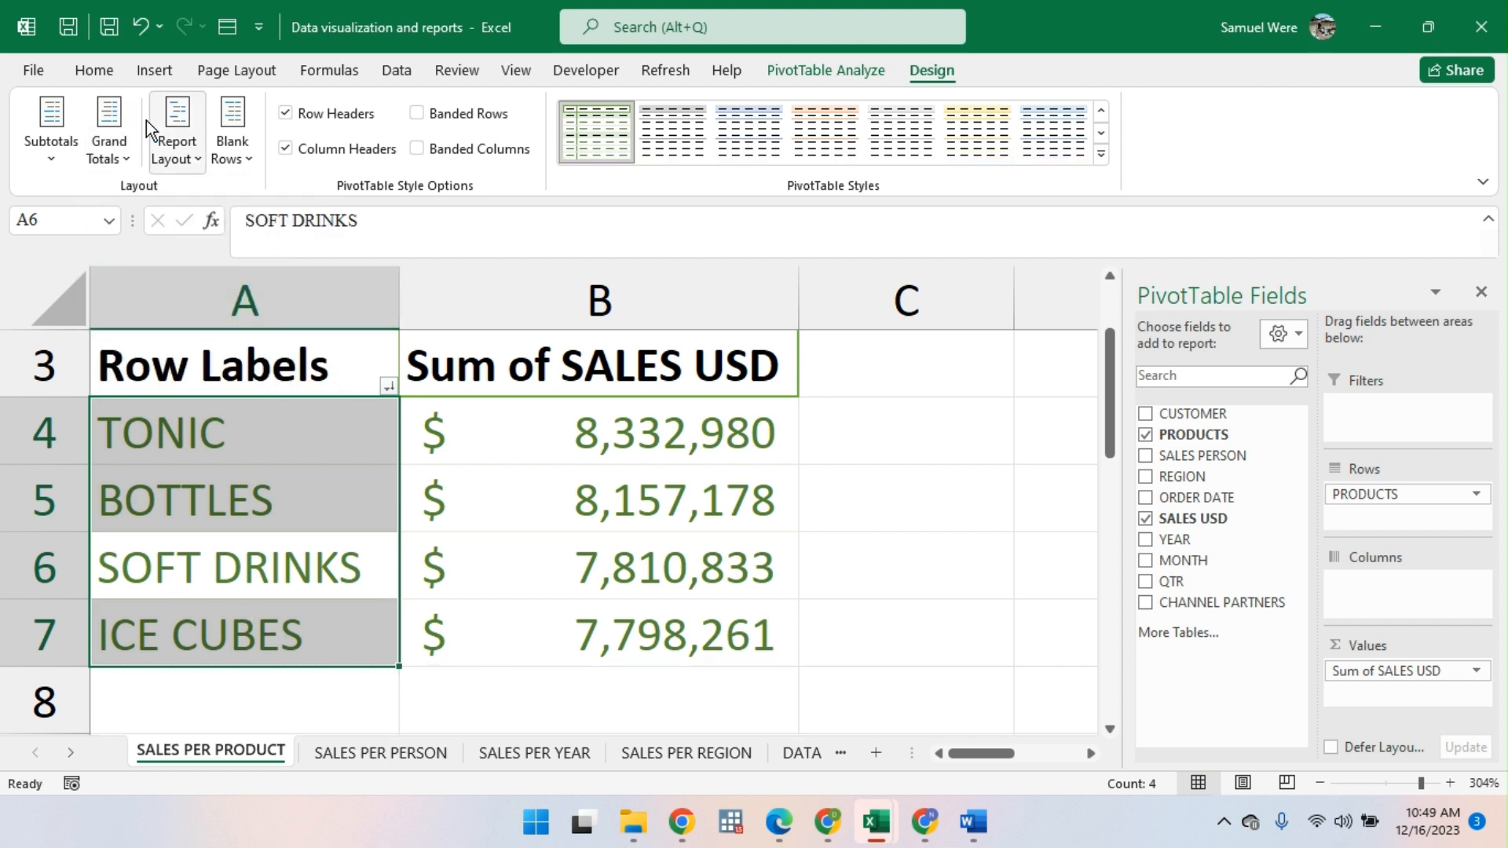
# Step: Try the On for Rows Only grand totals option on the product pivot table, and undo to restore the Grand Total row
pyautogui.click(124, 148)
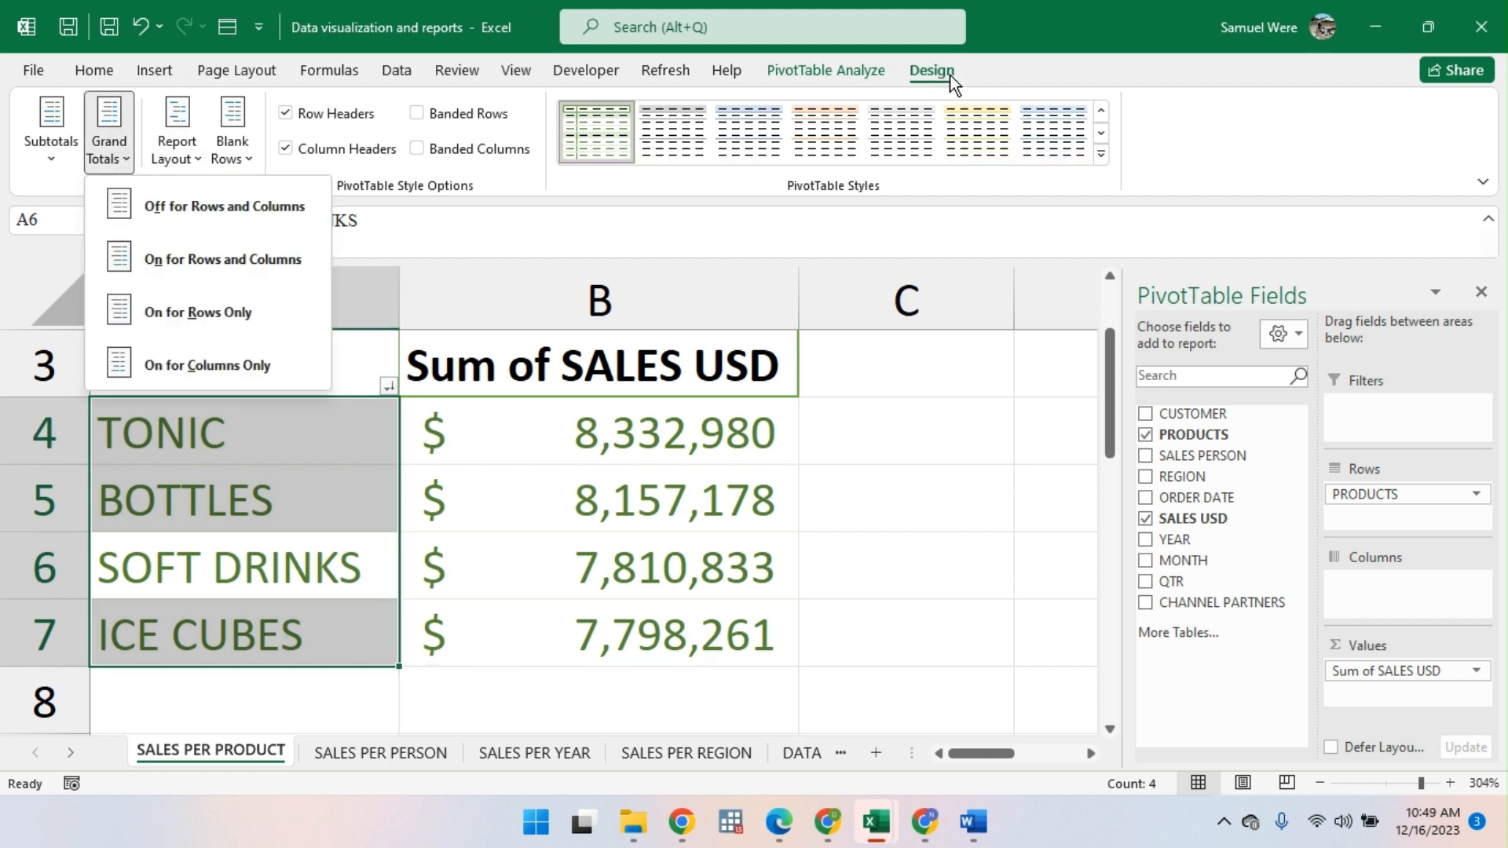
pyautogui.click(176, 215)
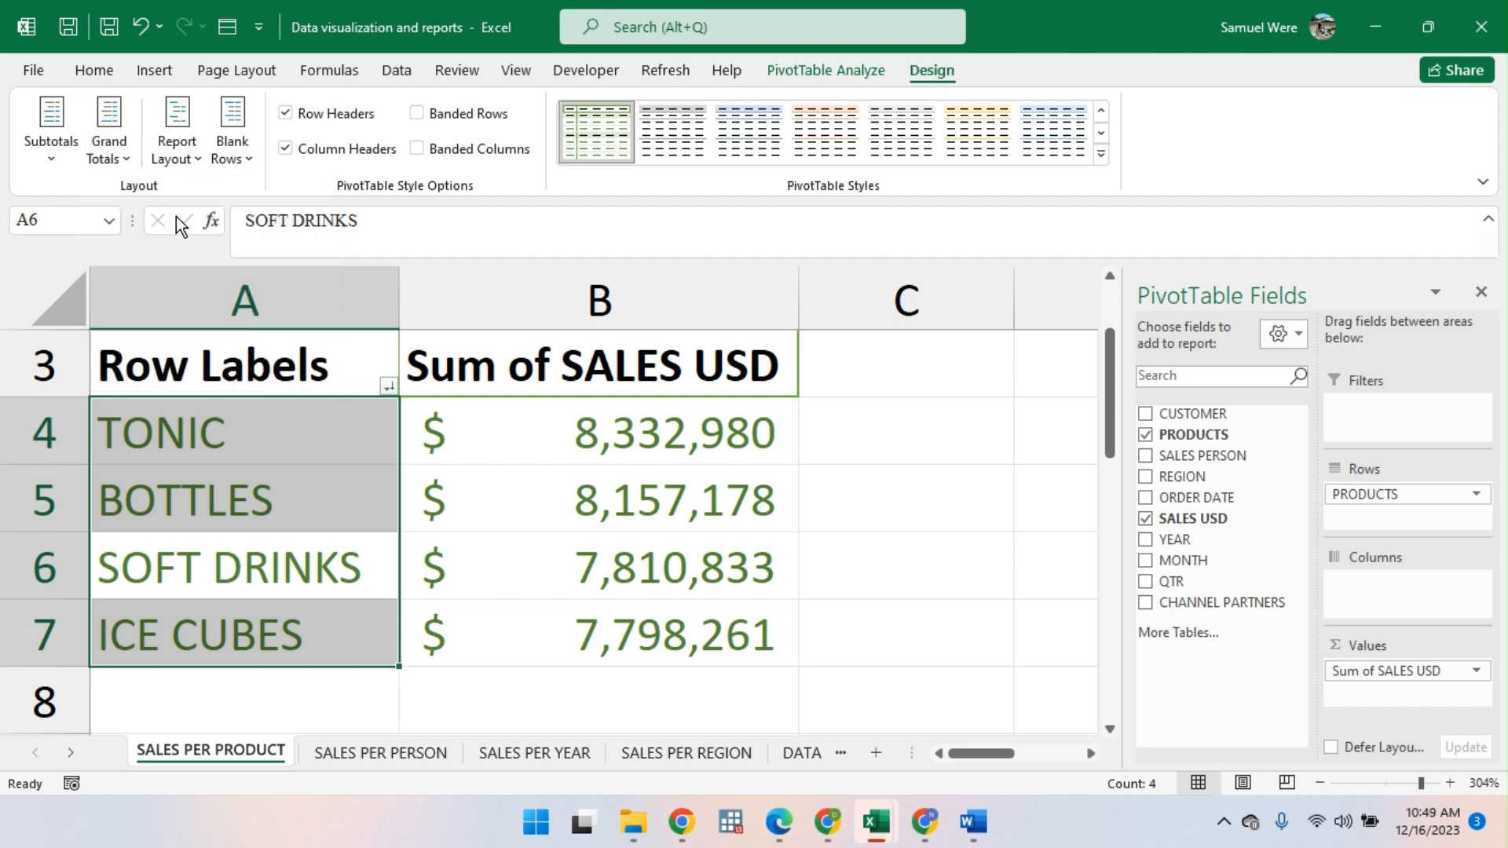
pyautogui.click(119, 153)
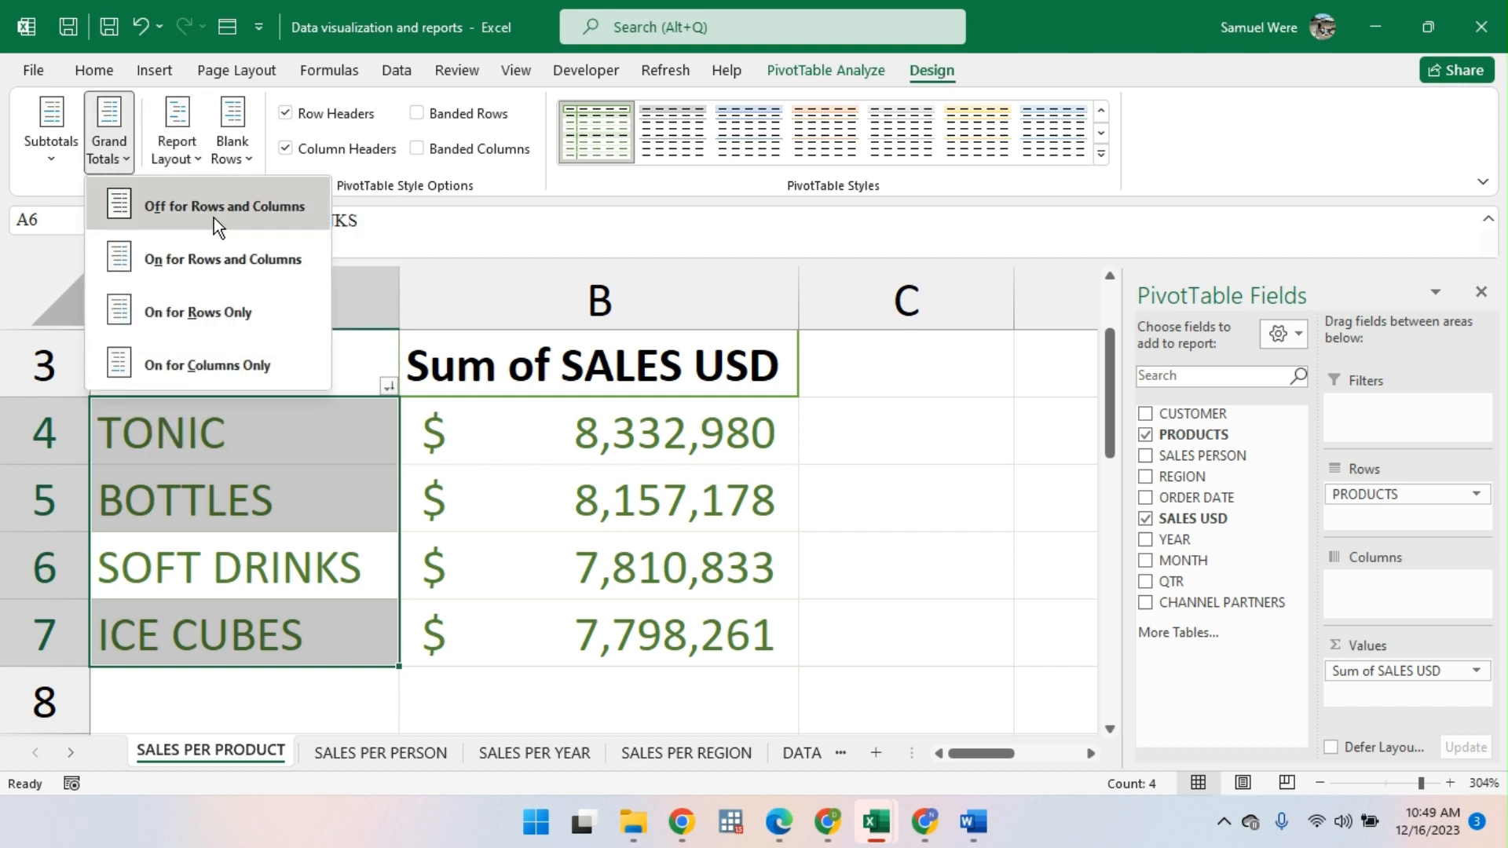
pyautogui.click(247, 312)
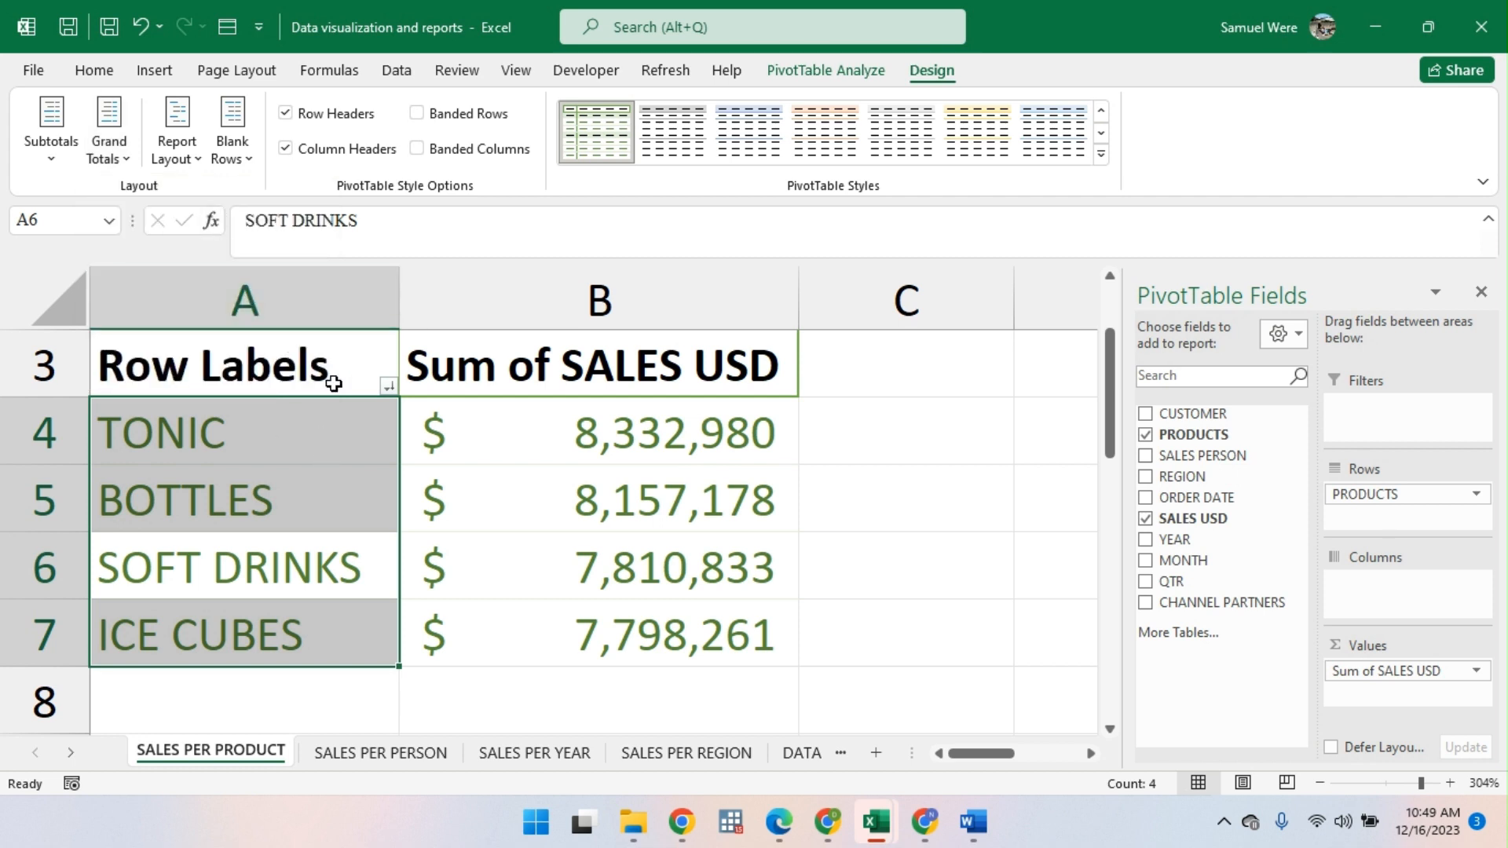
pyautogui.hotkey('ctrl', 'z')
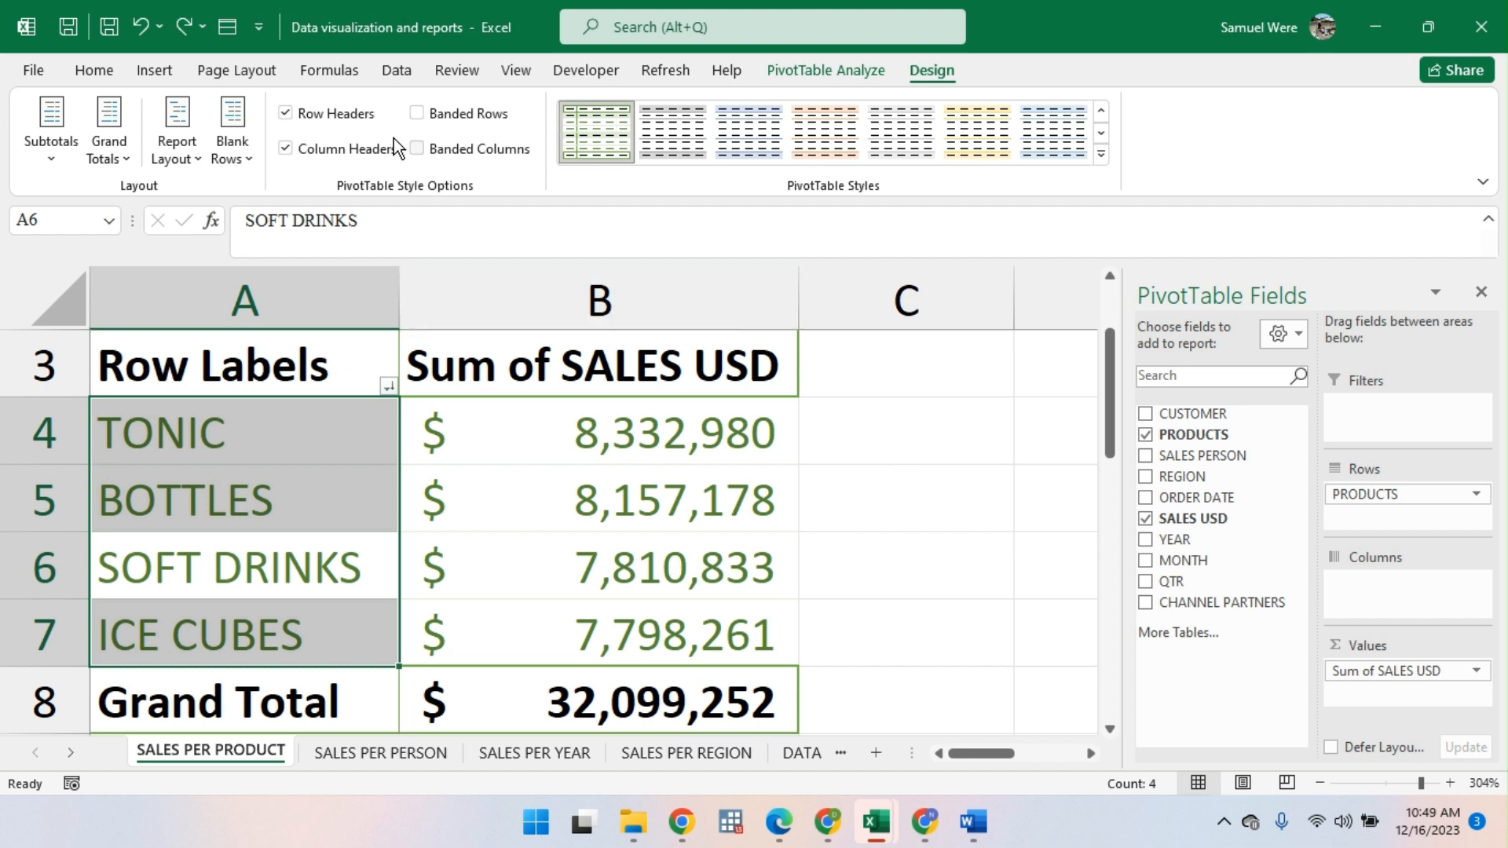
# Step: Review the report layout options and insert a blank line after each item in the product pivot table
pyautogui.click(178, 142)
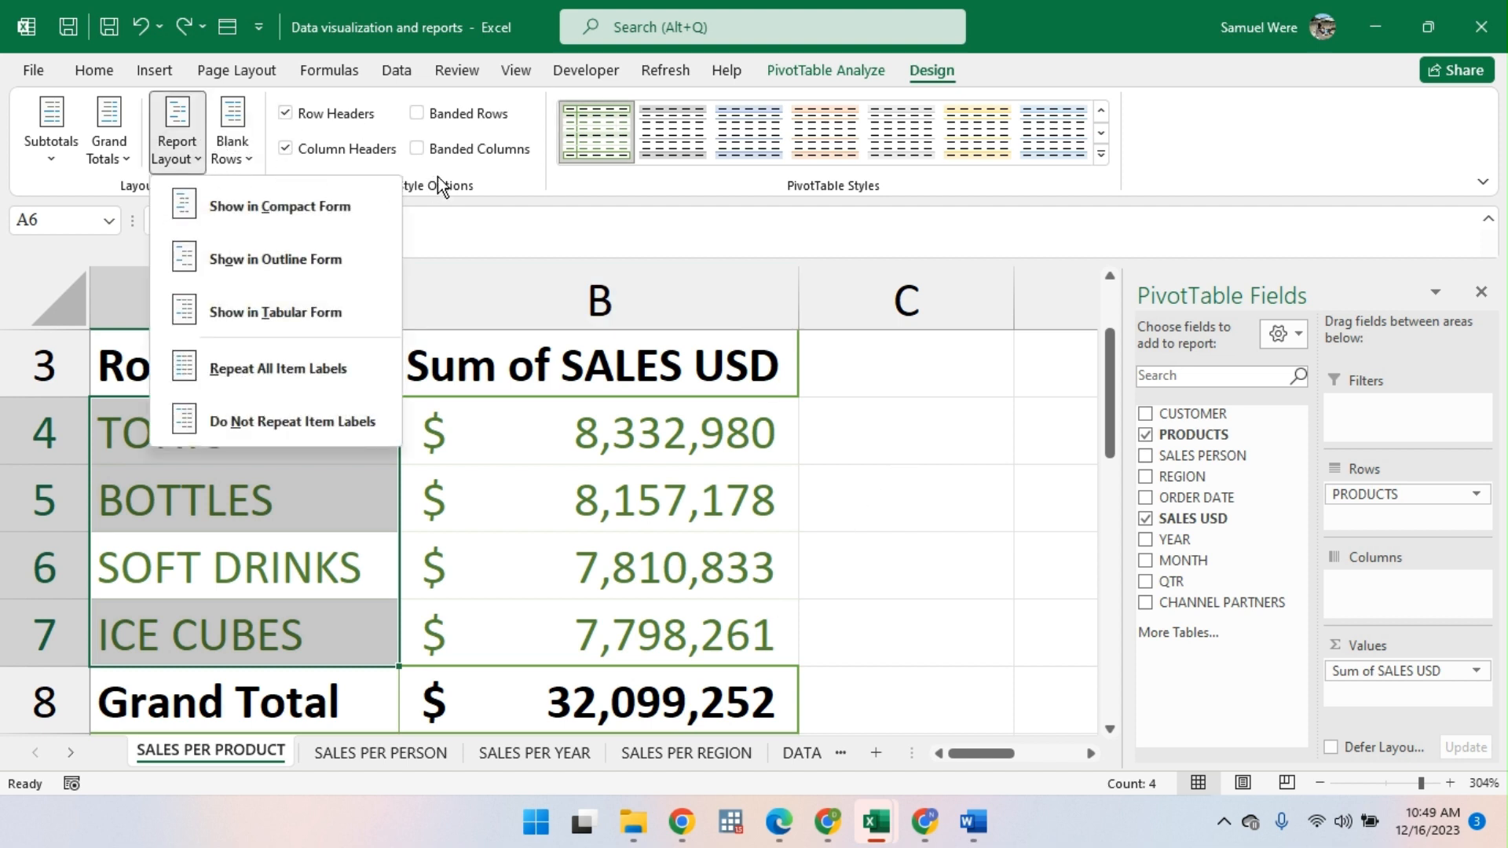
pyautogui.click(236, 157)
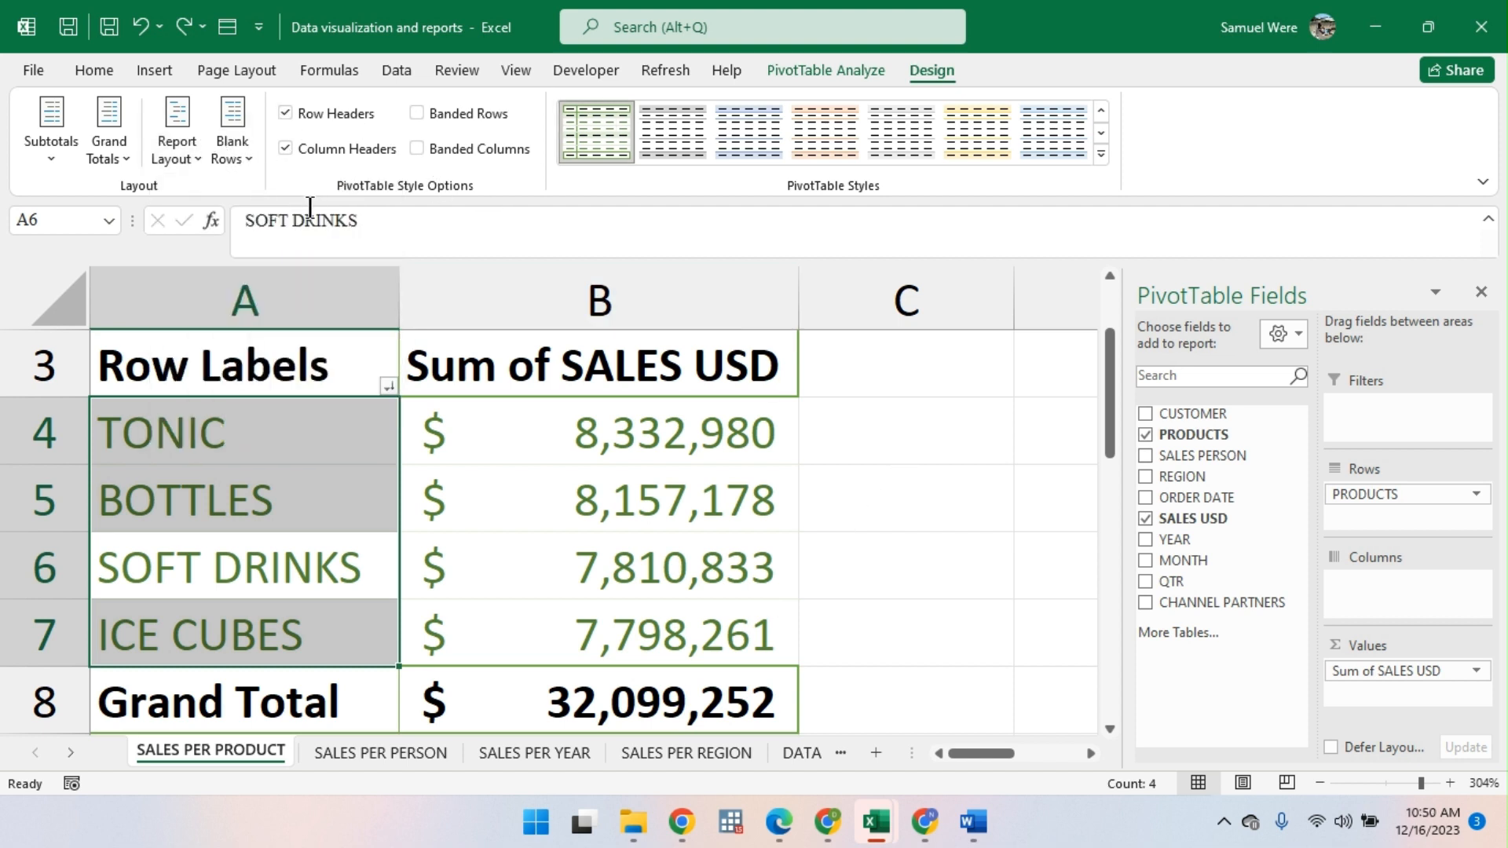
pyautogui.click(236, 157)
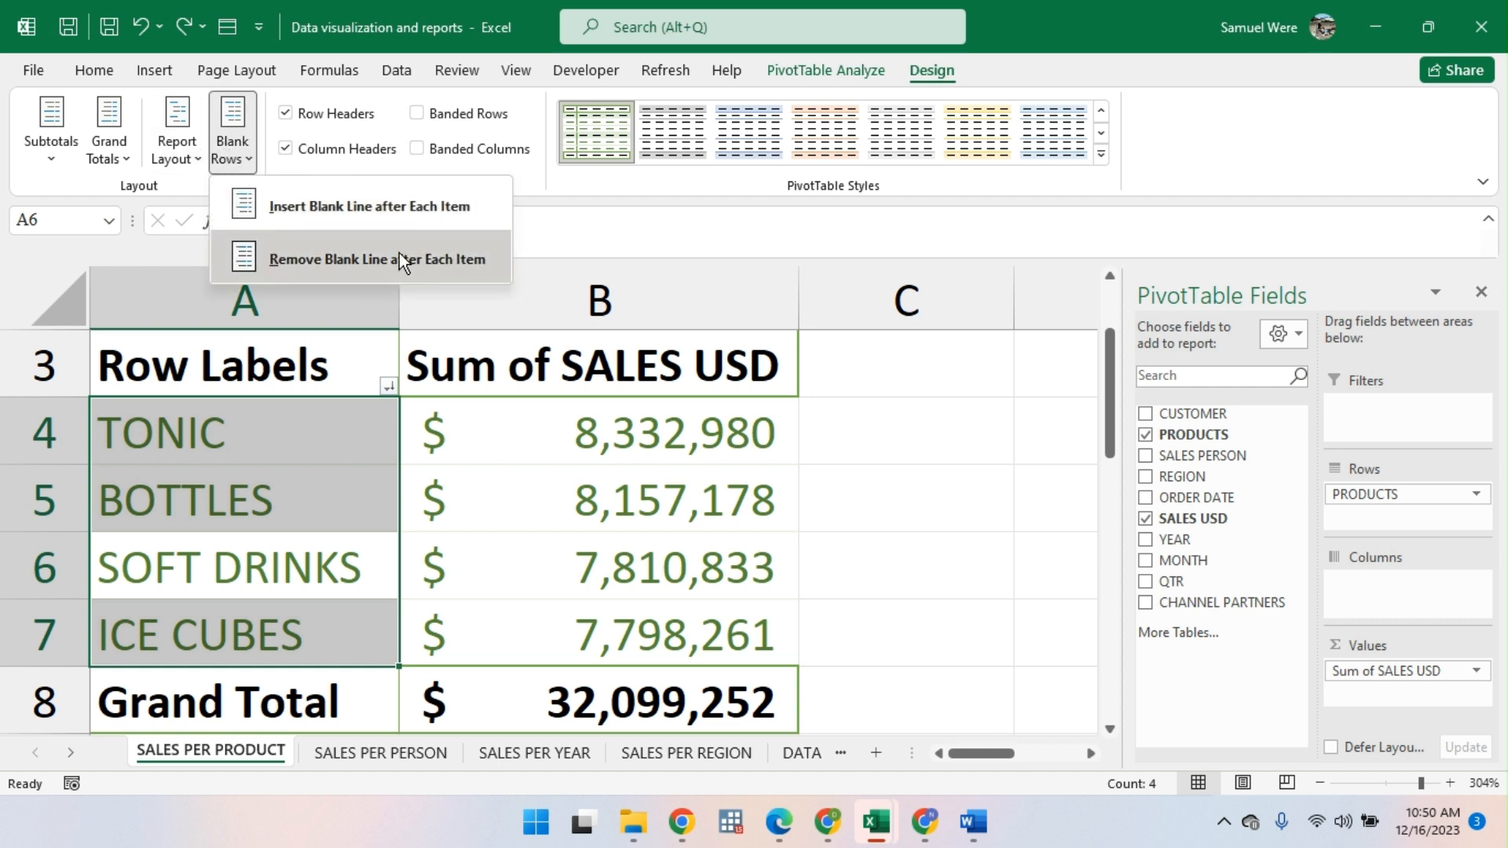
pyautogui.click(365, 207)
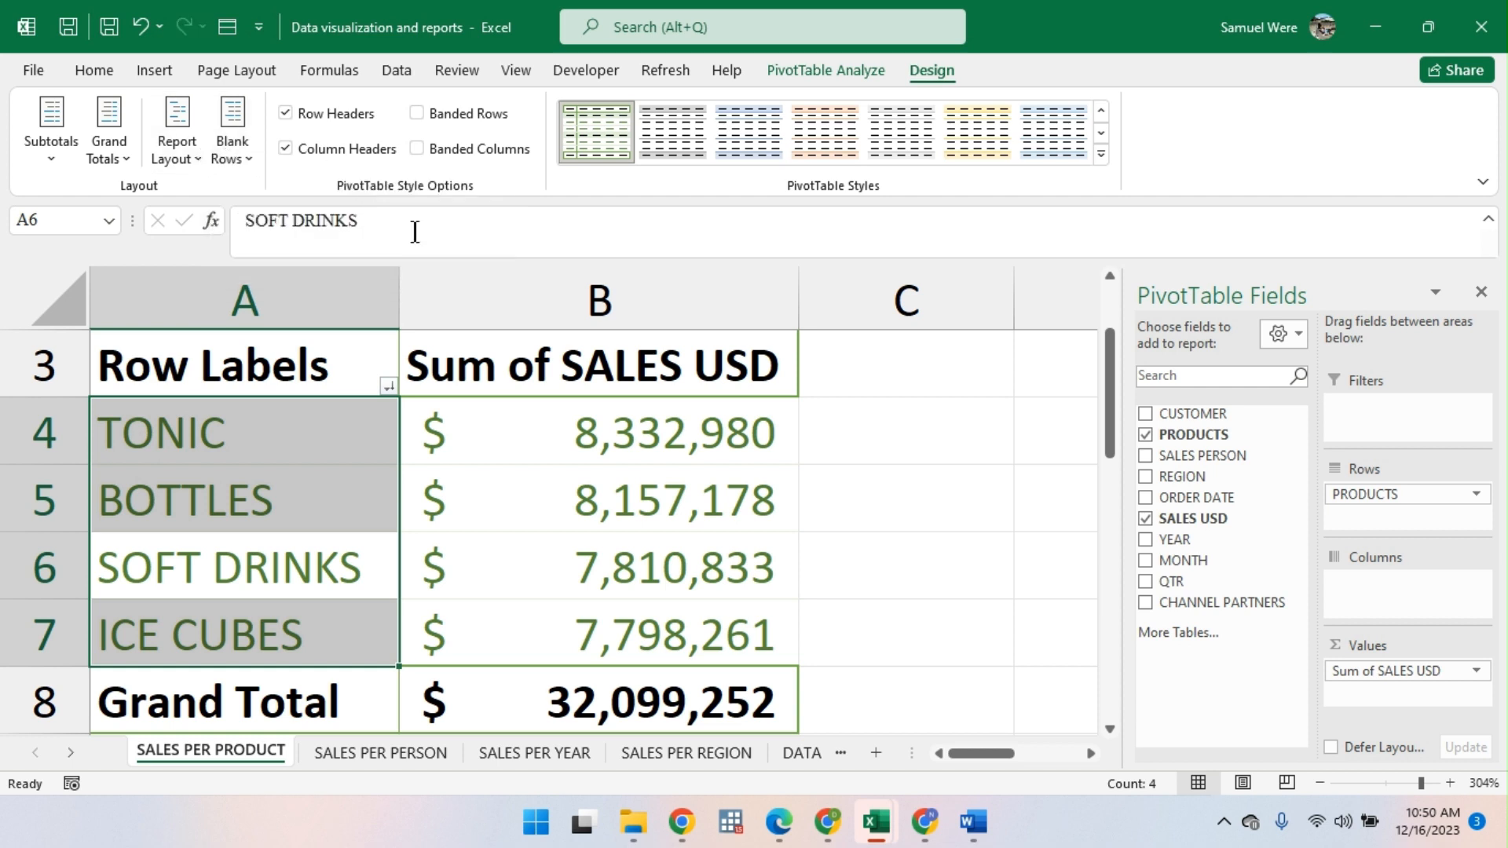
pyautogui.click(331, 472)
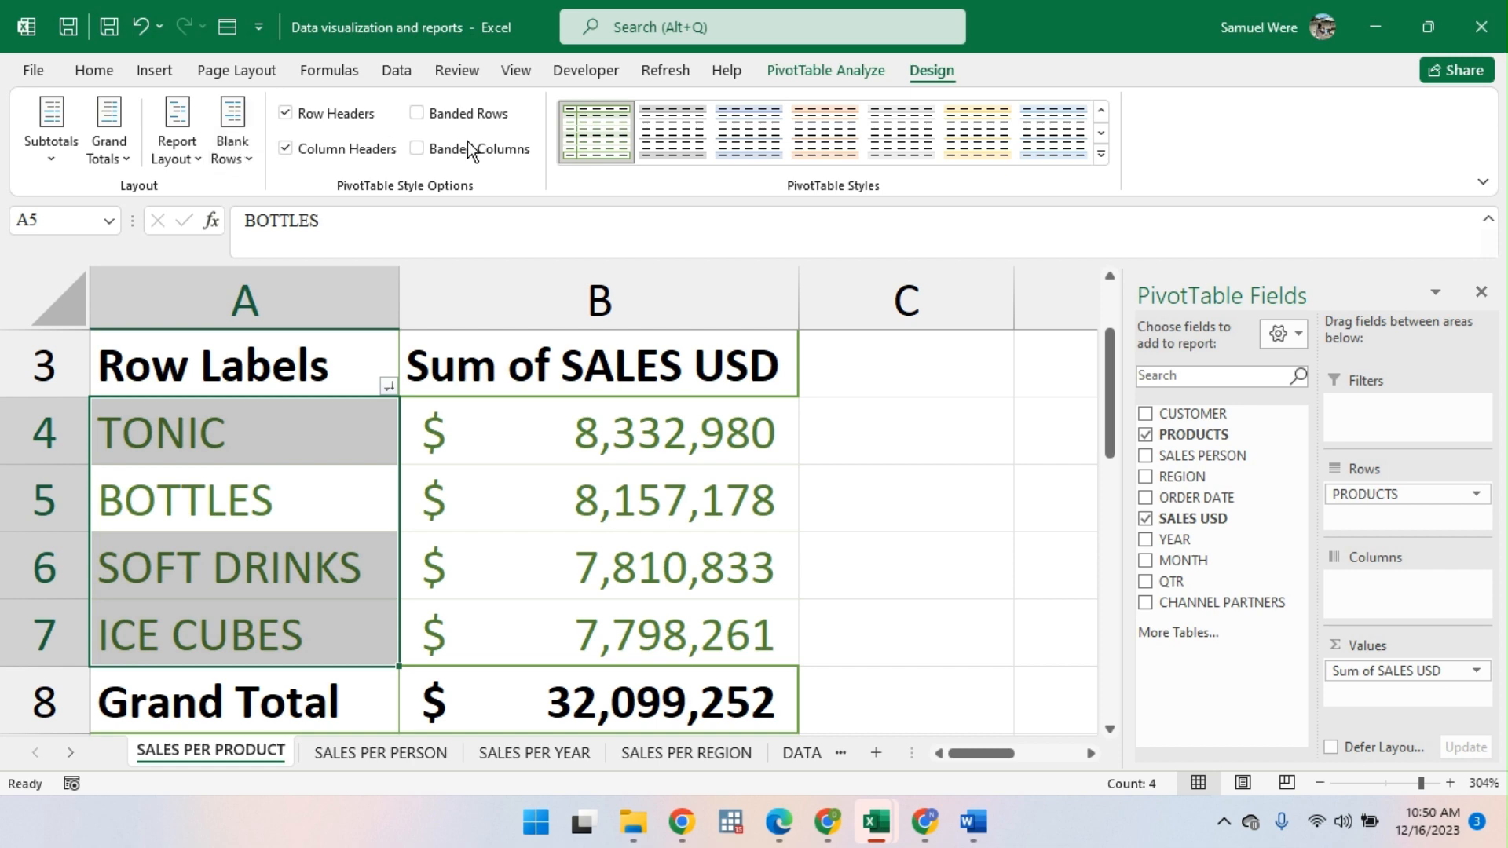
# Step: Browse the Light, Medium and Dark pivot table styles without applying a different one
pyautogui.click(1101, 149)
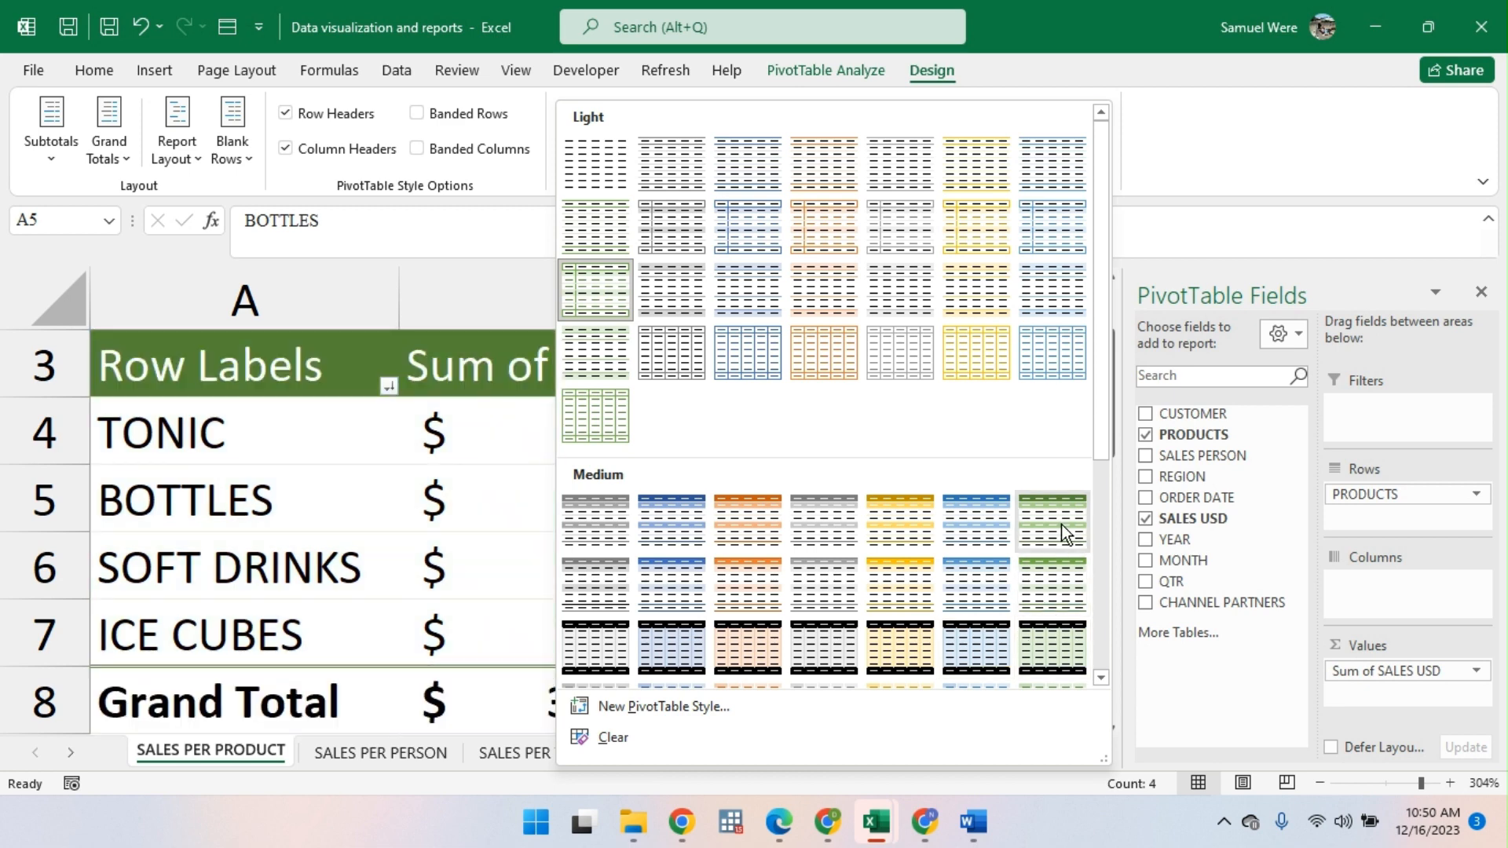
pyautogui.scroll(-5, 626, 613)
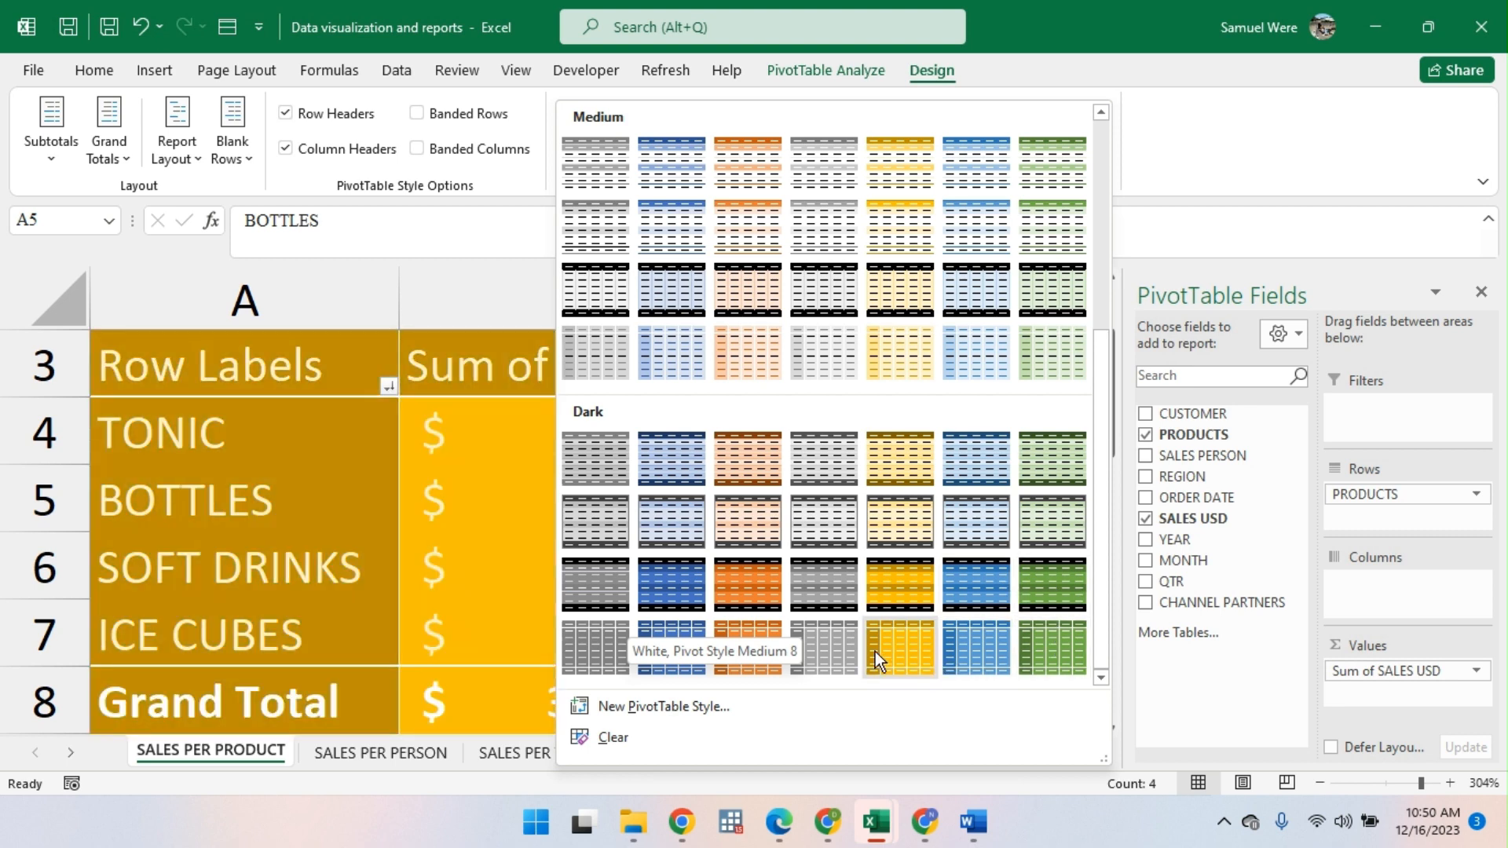
pyautogui.click(1248, 103)
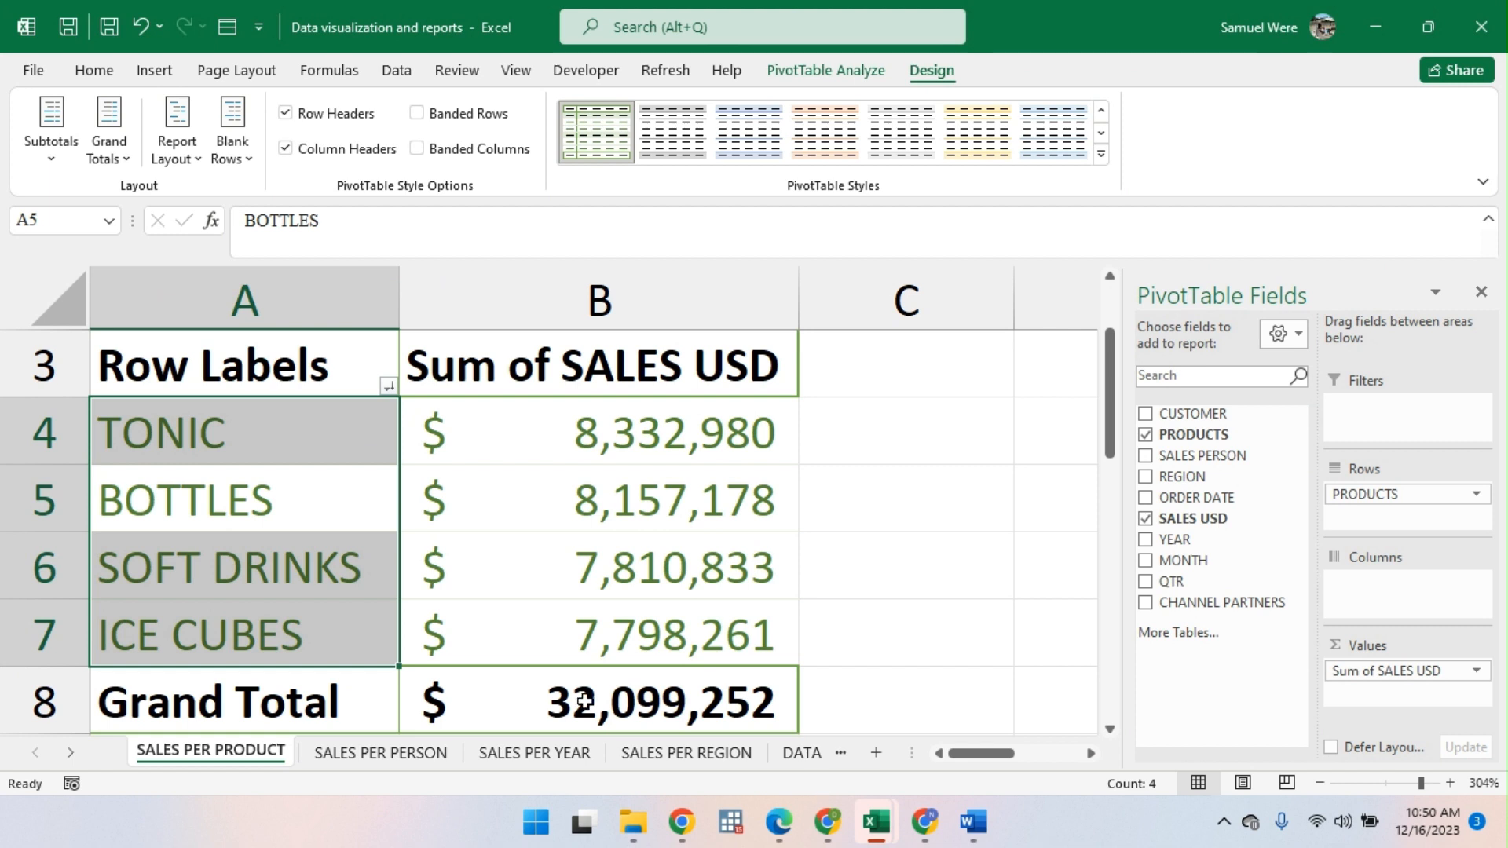
# Step: Review the calculation types for summarizing SALES USD in the value field settings, and cancel without changing the Sum
pyautogui.rightClick(552, 415)
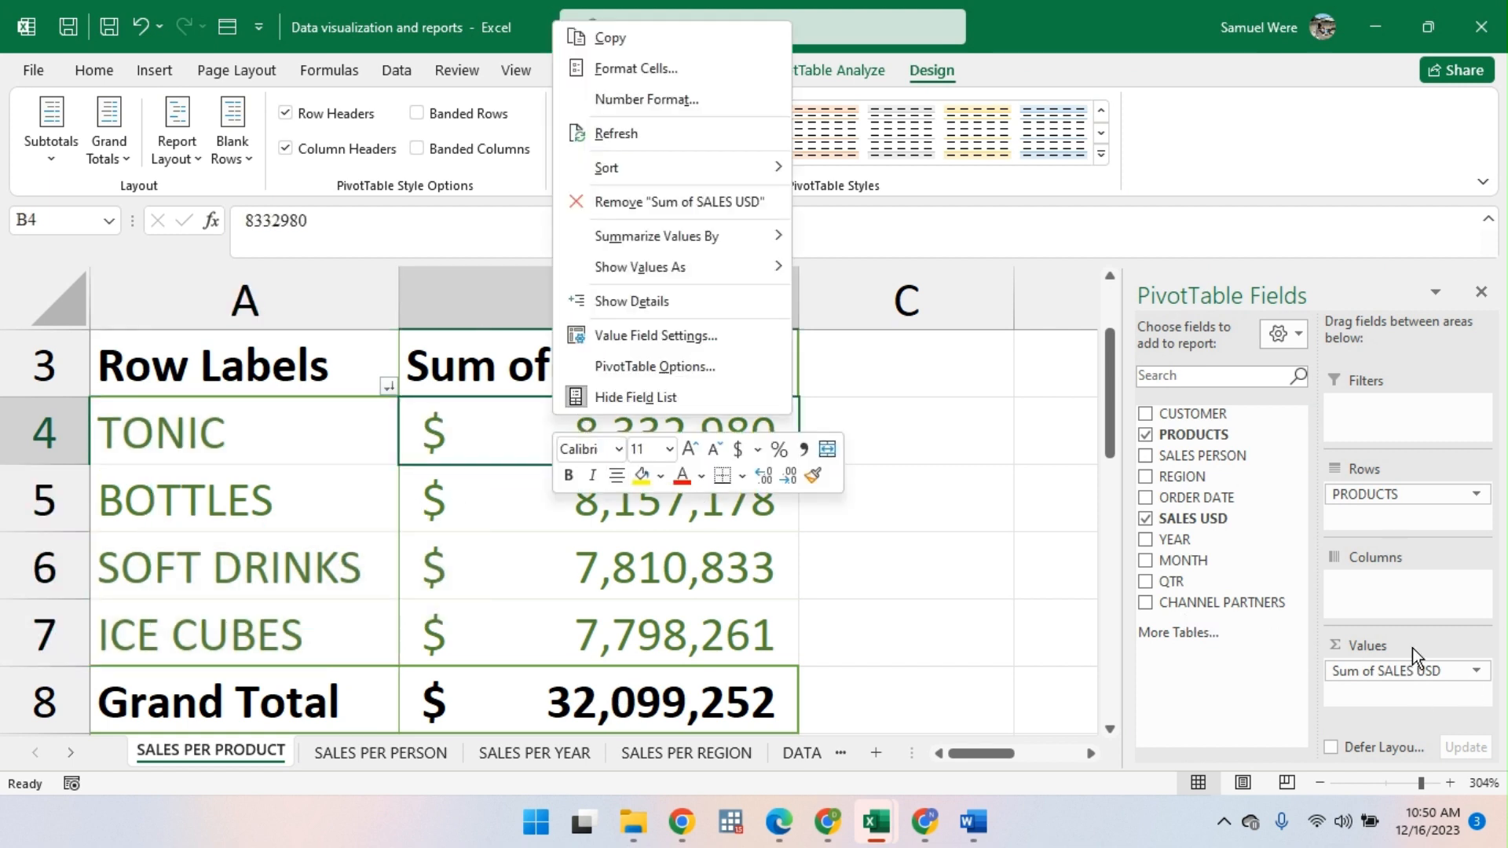
pyautogui.click(1473, 673)
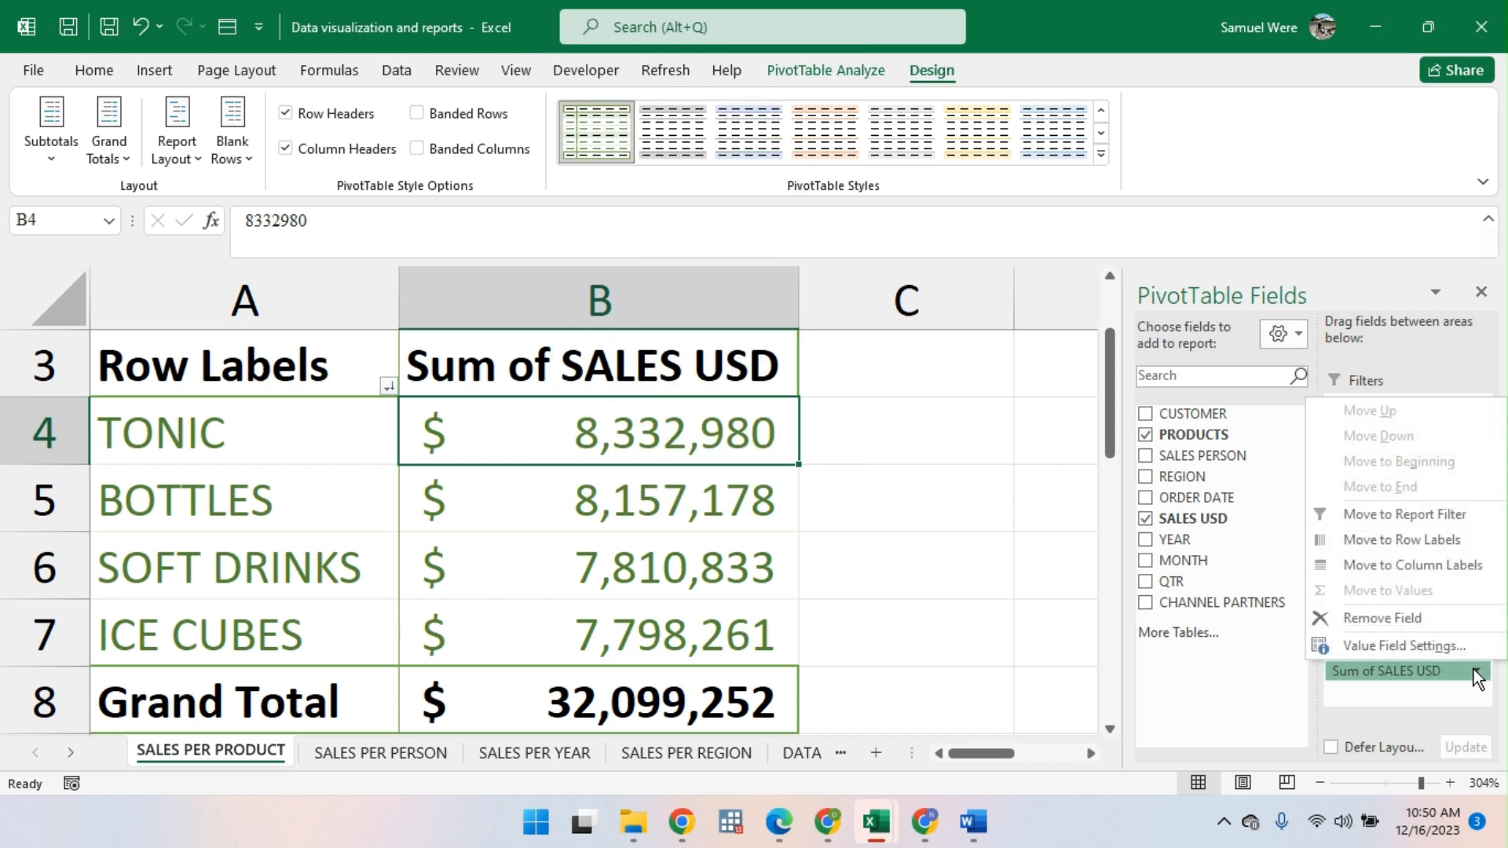
pyautogui.click(1404, 646)
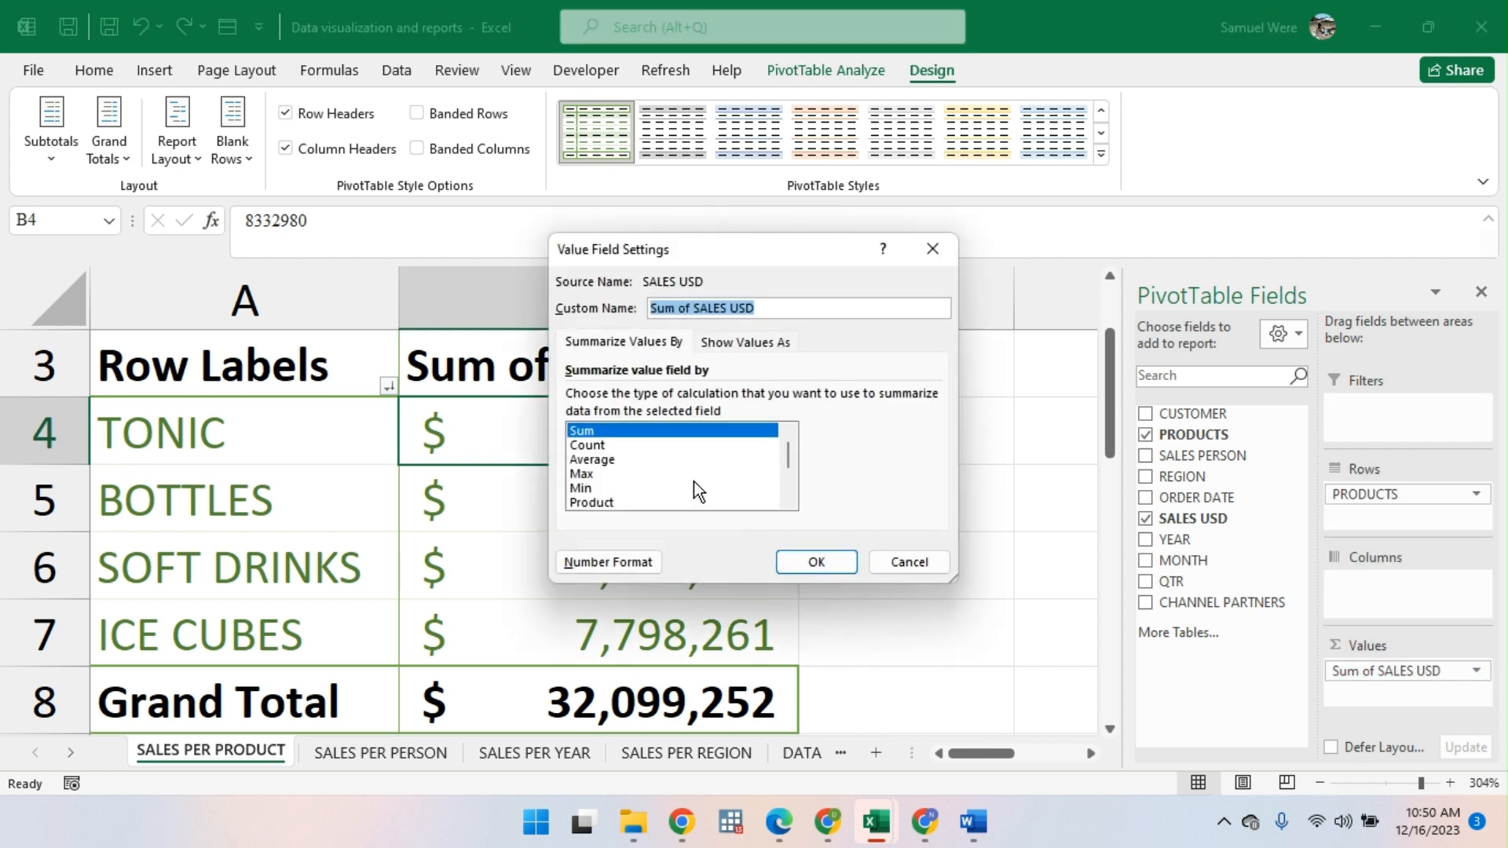
pyautogui.click(582, 461)
pyautogui.click(591, 471)
pyautogui.scroll(-2, 605, 487)
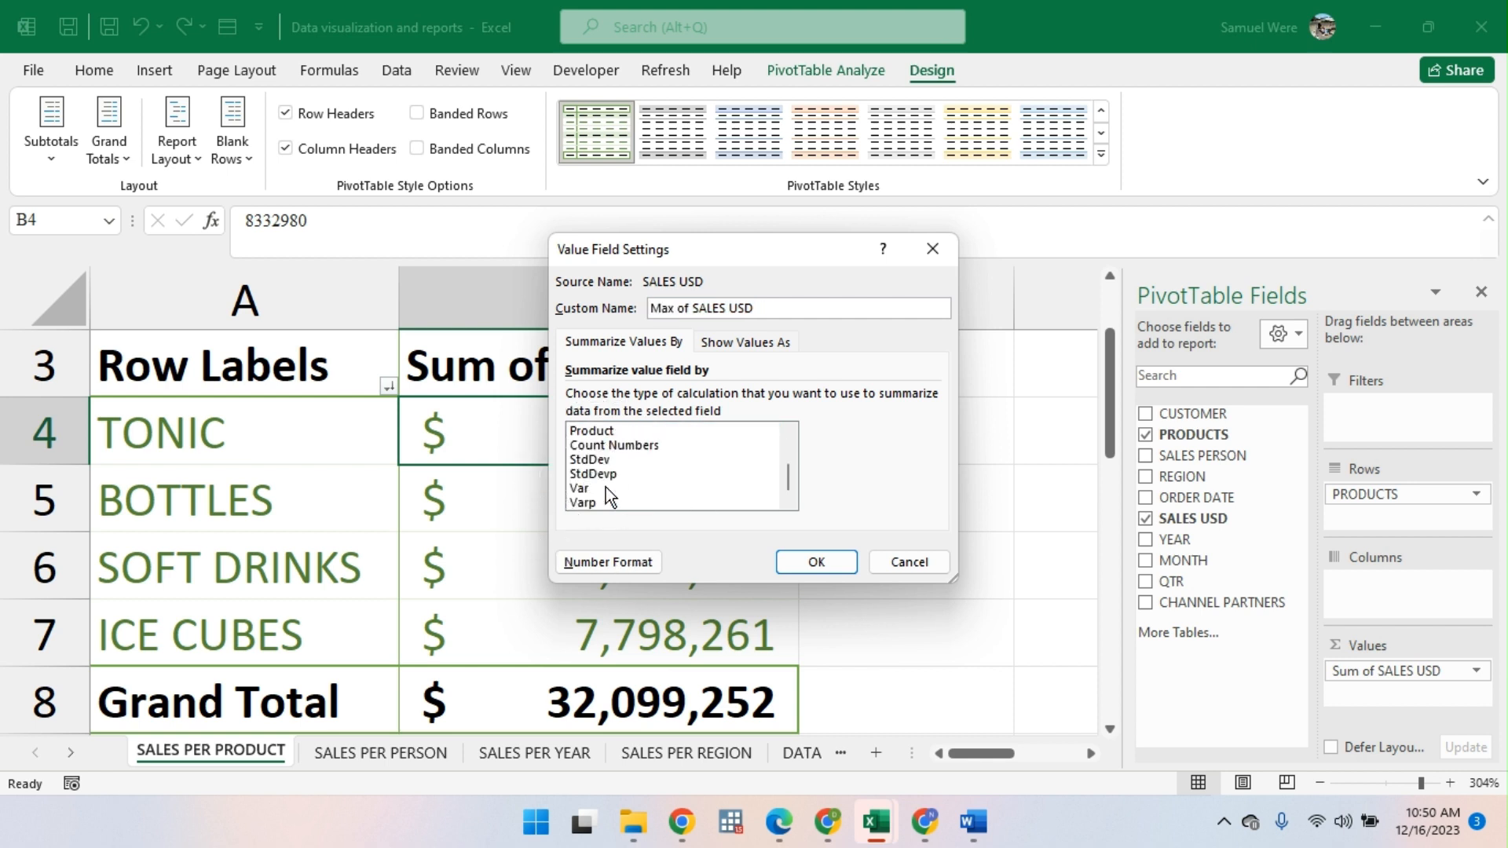
pyautogui.click(917, 570)
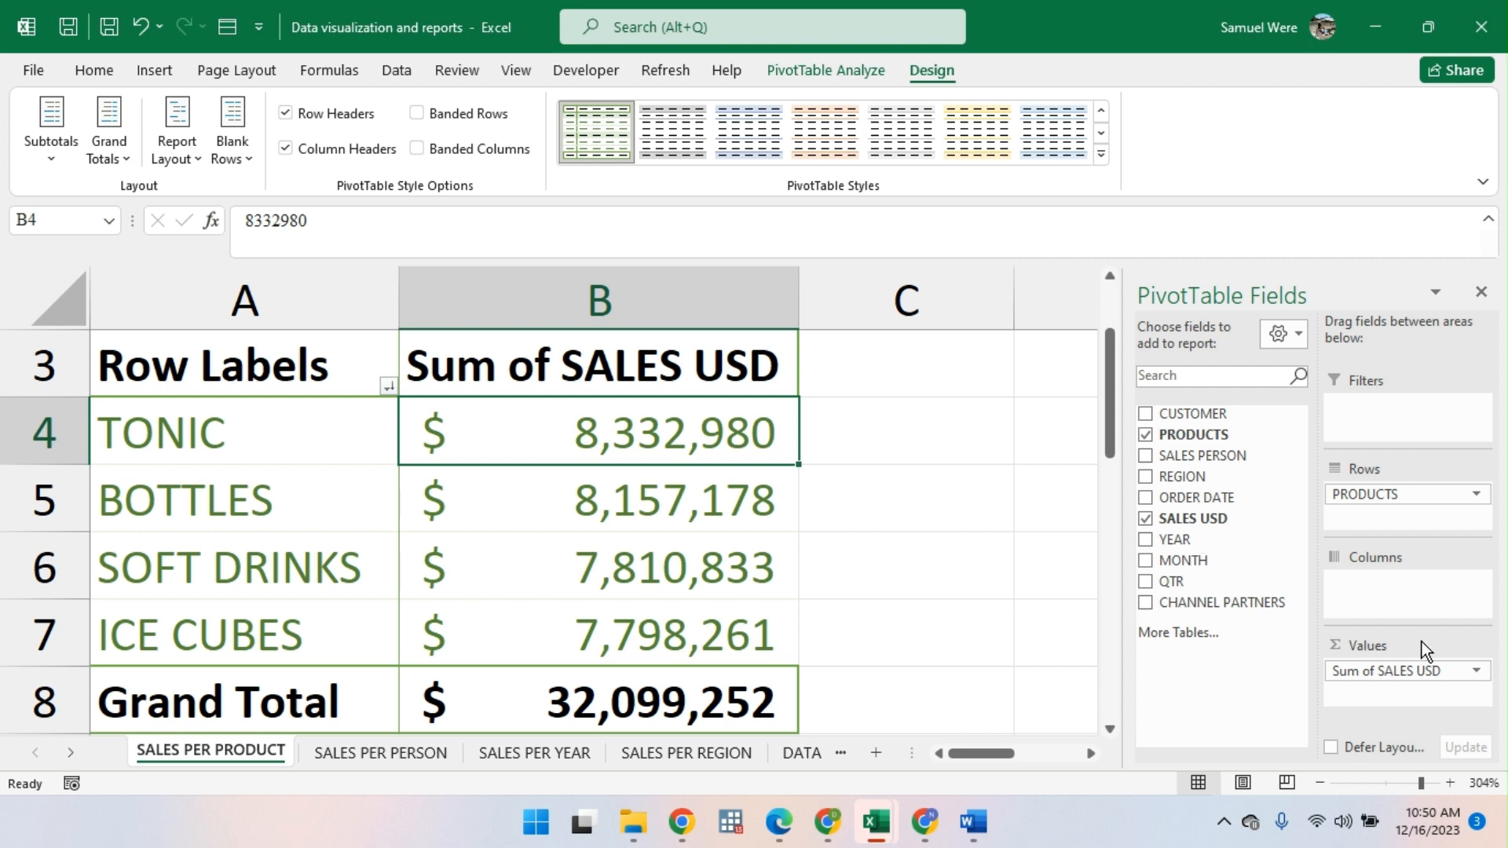
# Step: Examine the sort and Show Values As options for the sales values, and reopen and cancel the value field settings
pyautogui.rightClick(509, 517)
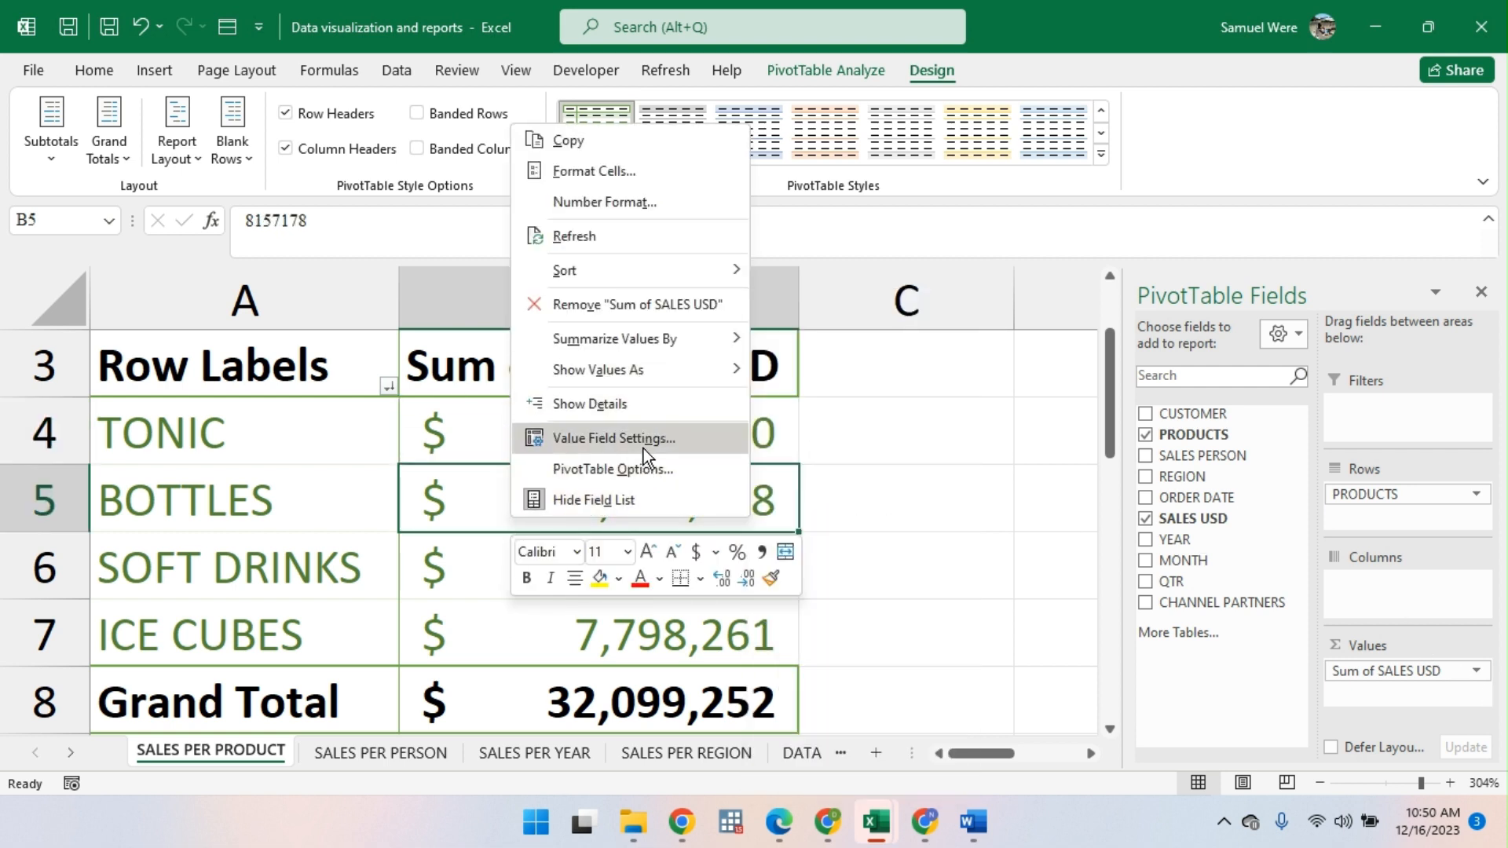
pyautogui.moveTo(715, 337)
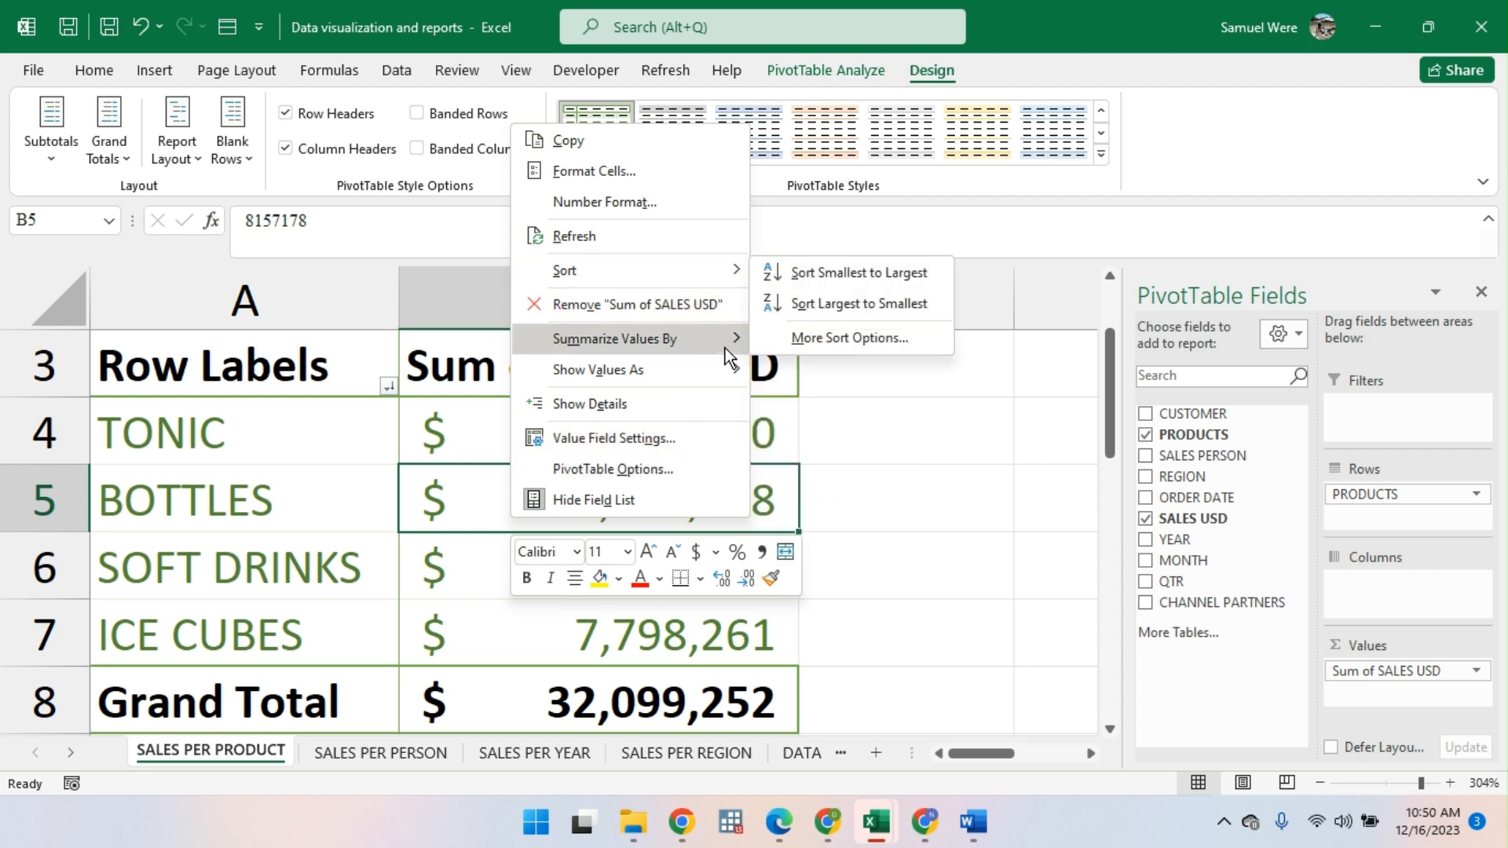
pyautogui.moveTo(719, 373)
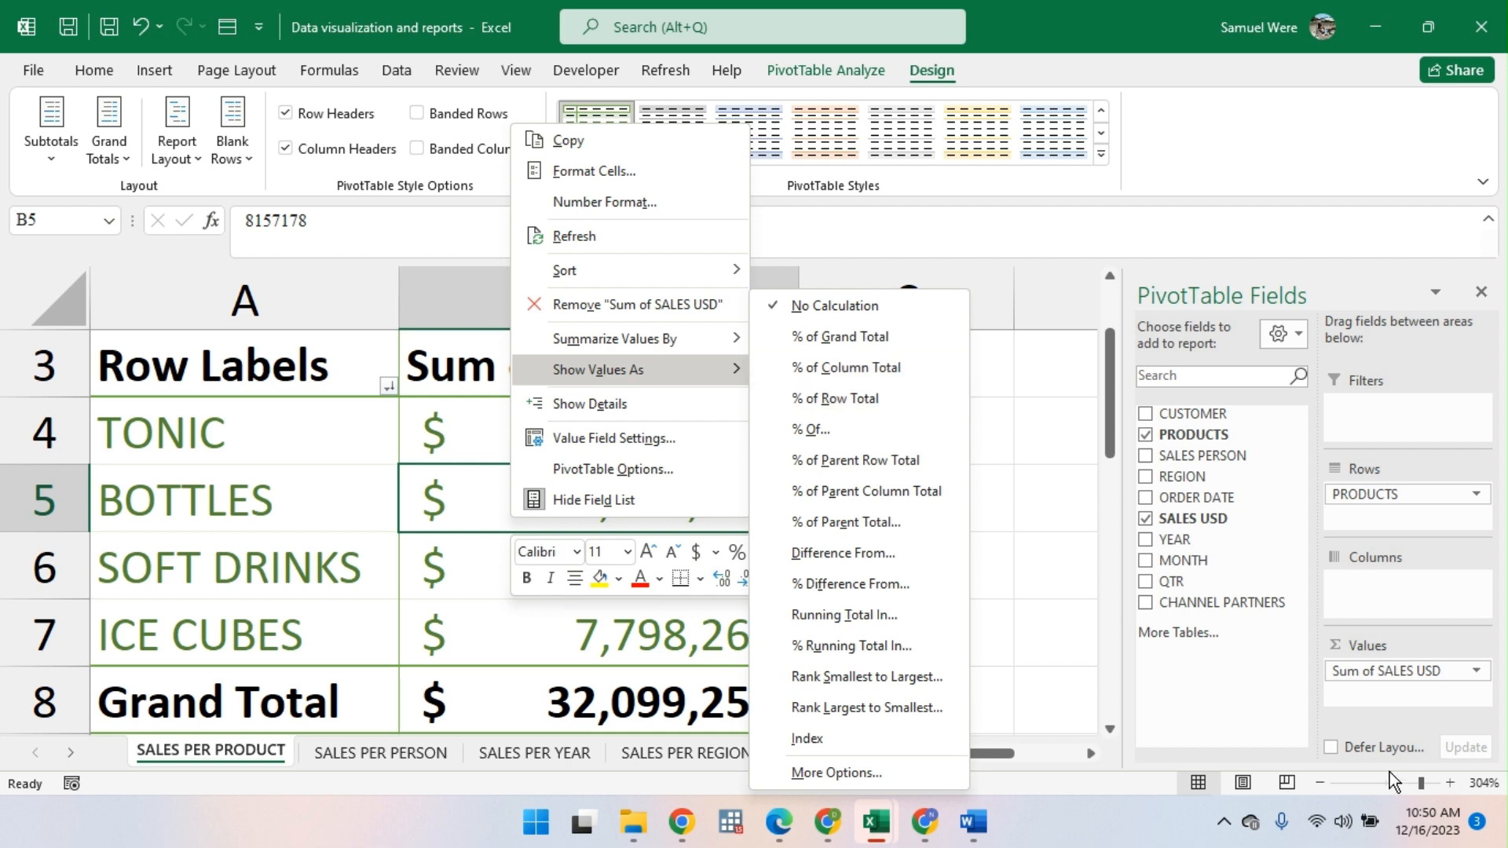
pyautogui.click(1480, 671)
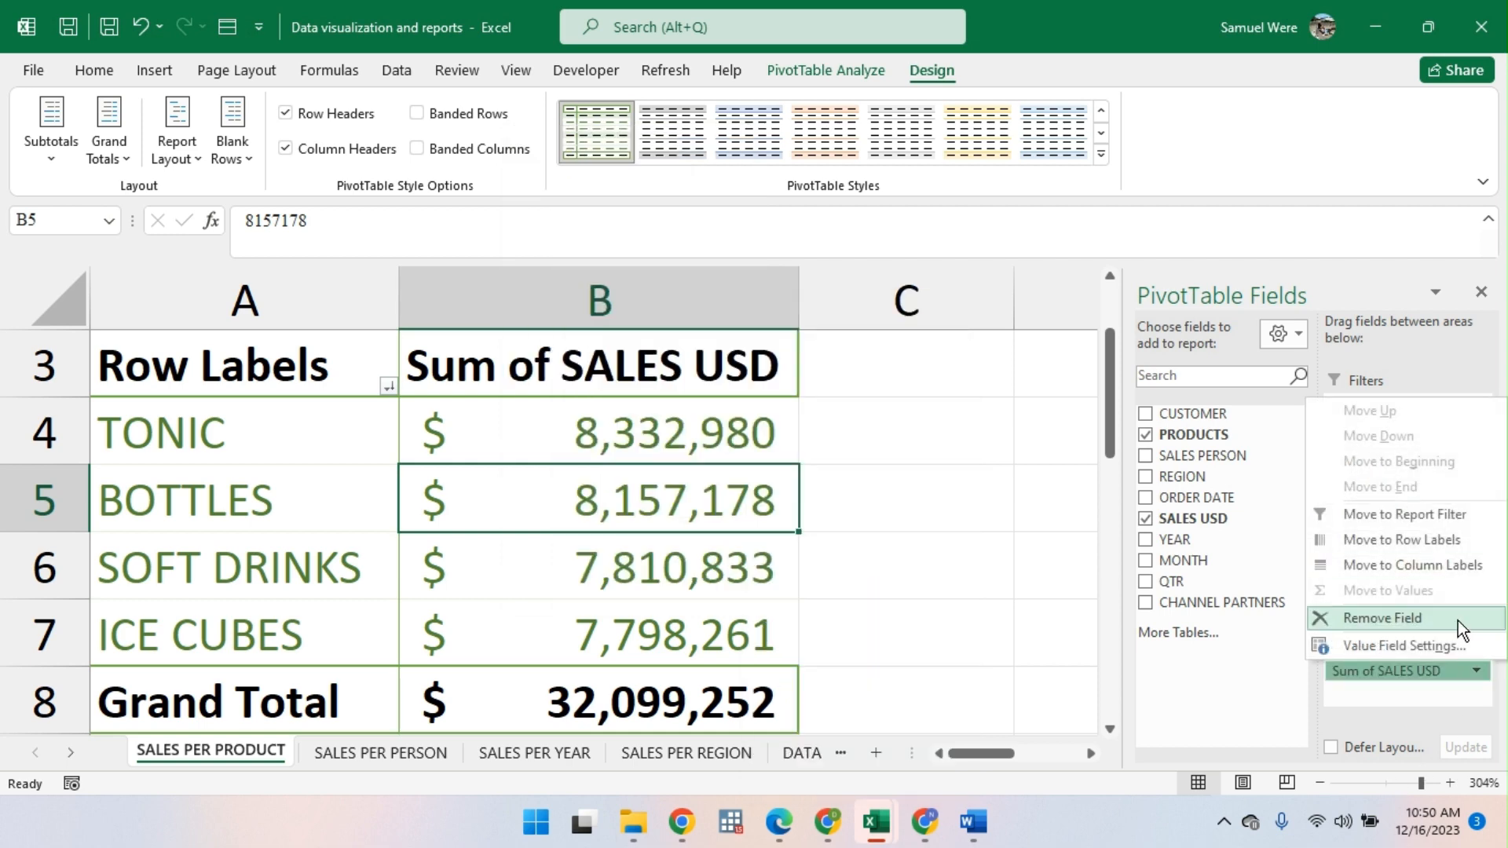
pyautogui.click(1409, 647)
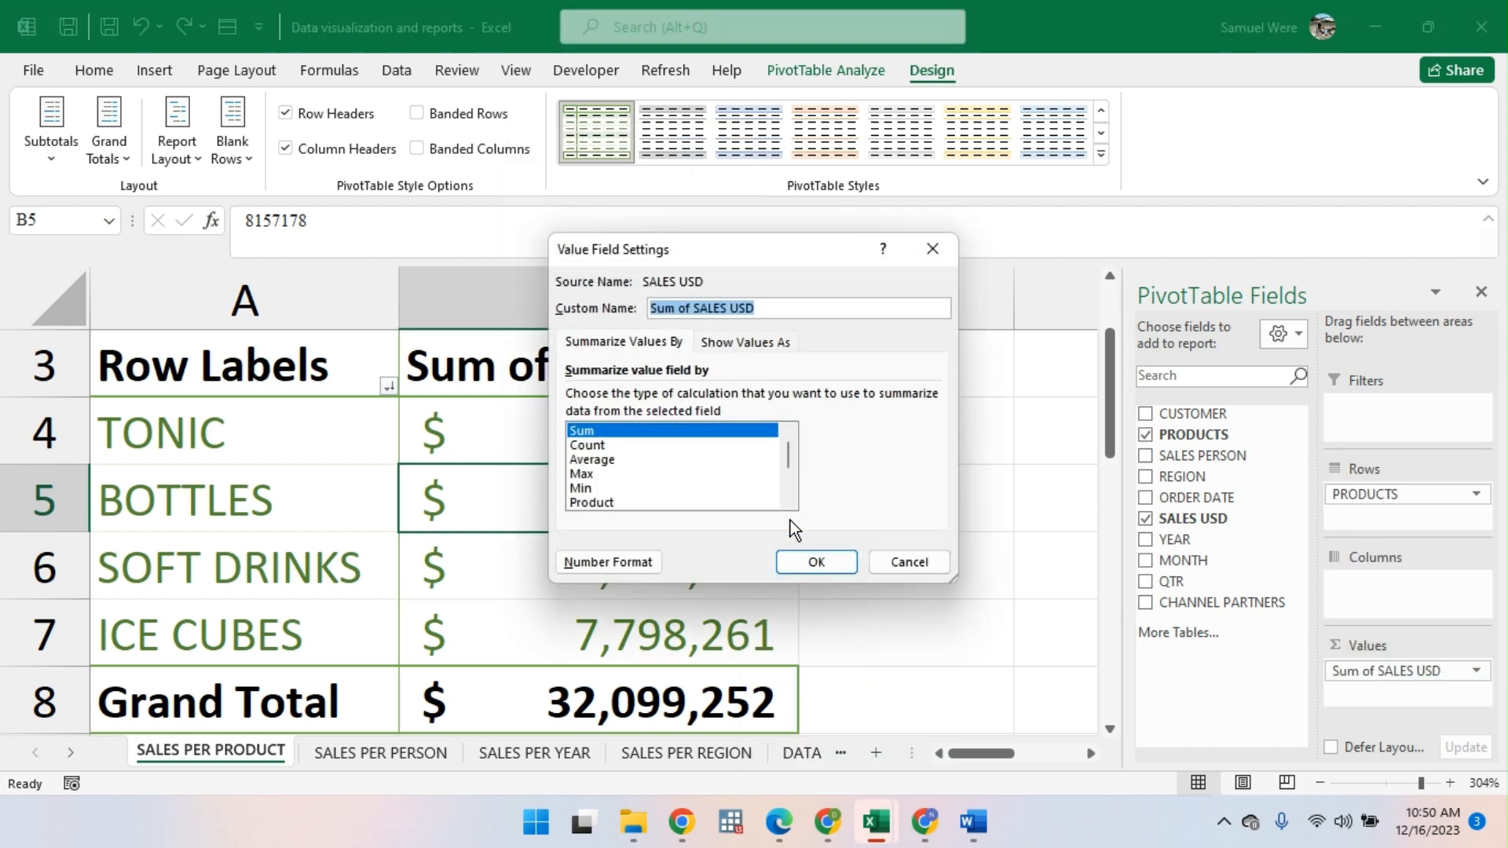
pyautogui.click(882, 560)
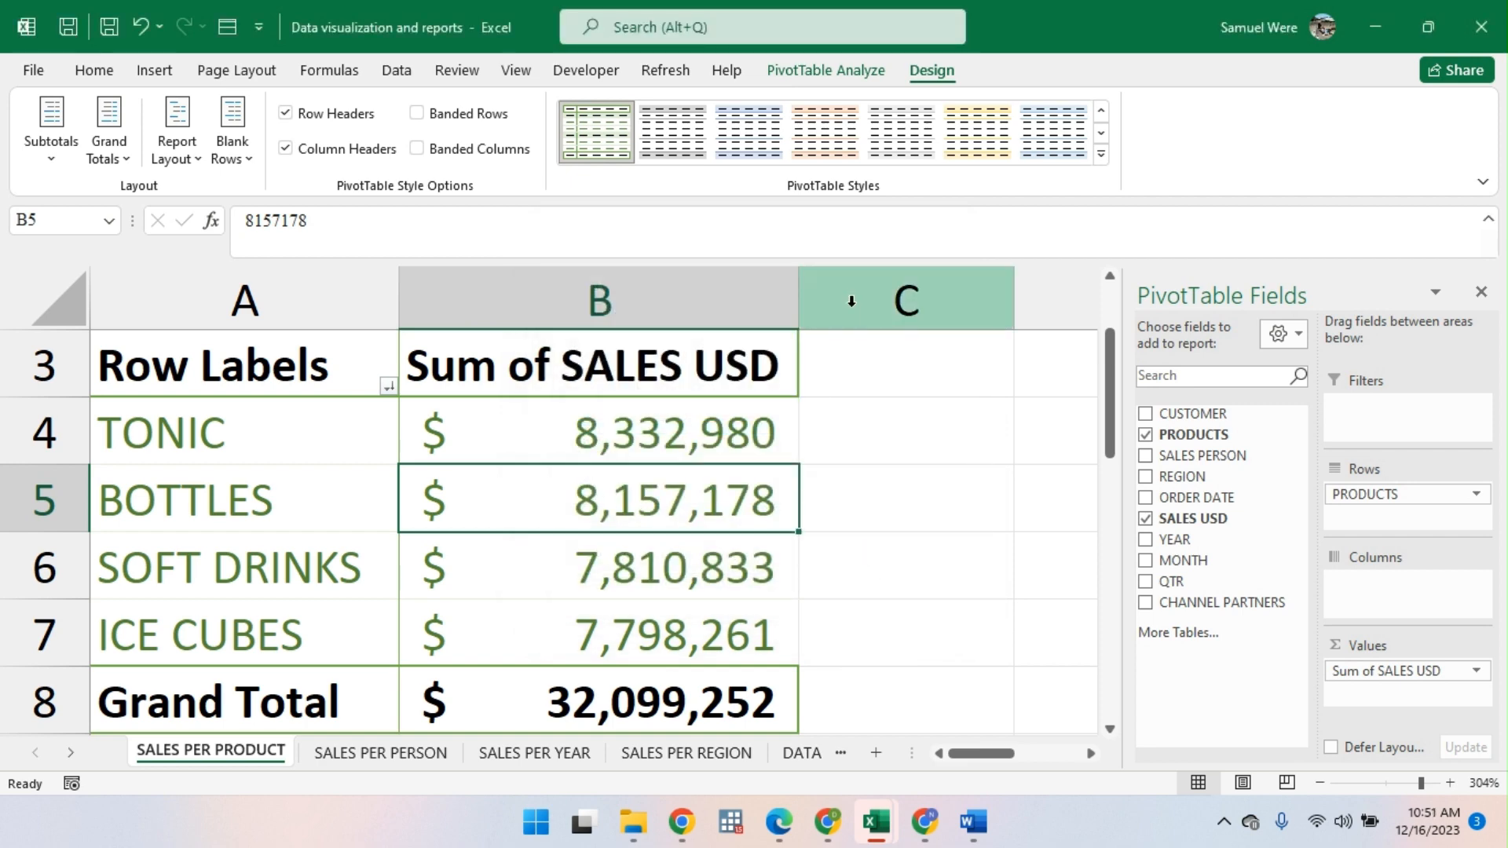
# Step: Reset the product sheet's zoom to 100% and select an empty cell outside the pivot table
pyautogui.click(80, 68)
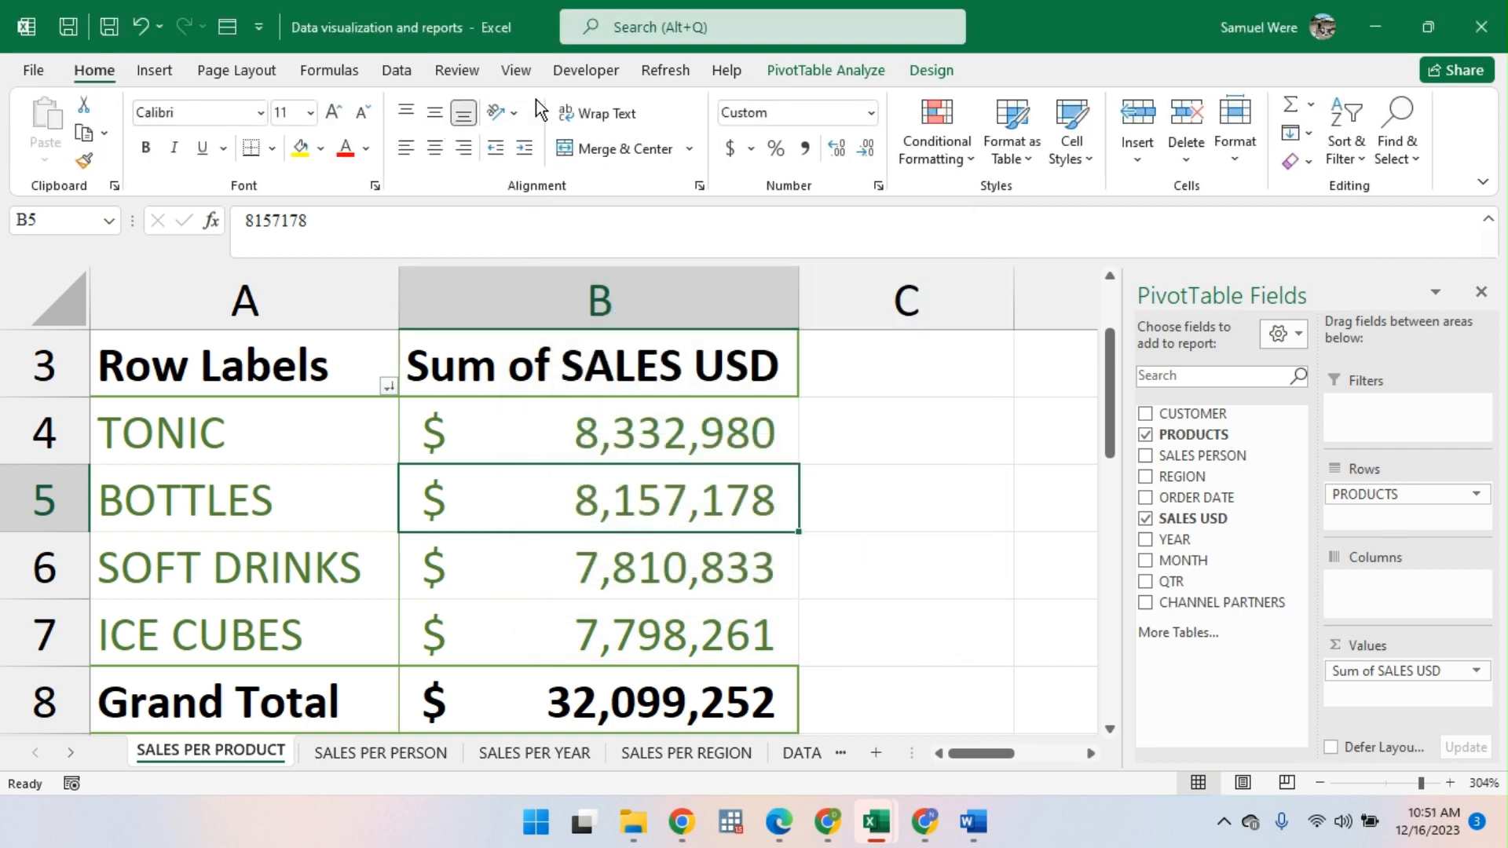
pyautogui.click(514, 72)
pyautogui.click(518, 138)
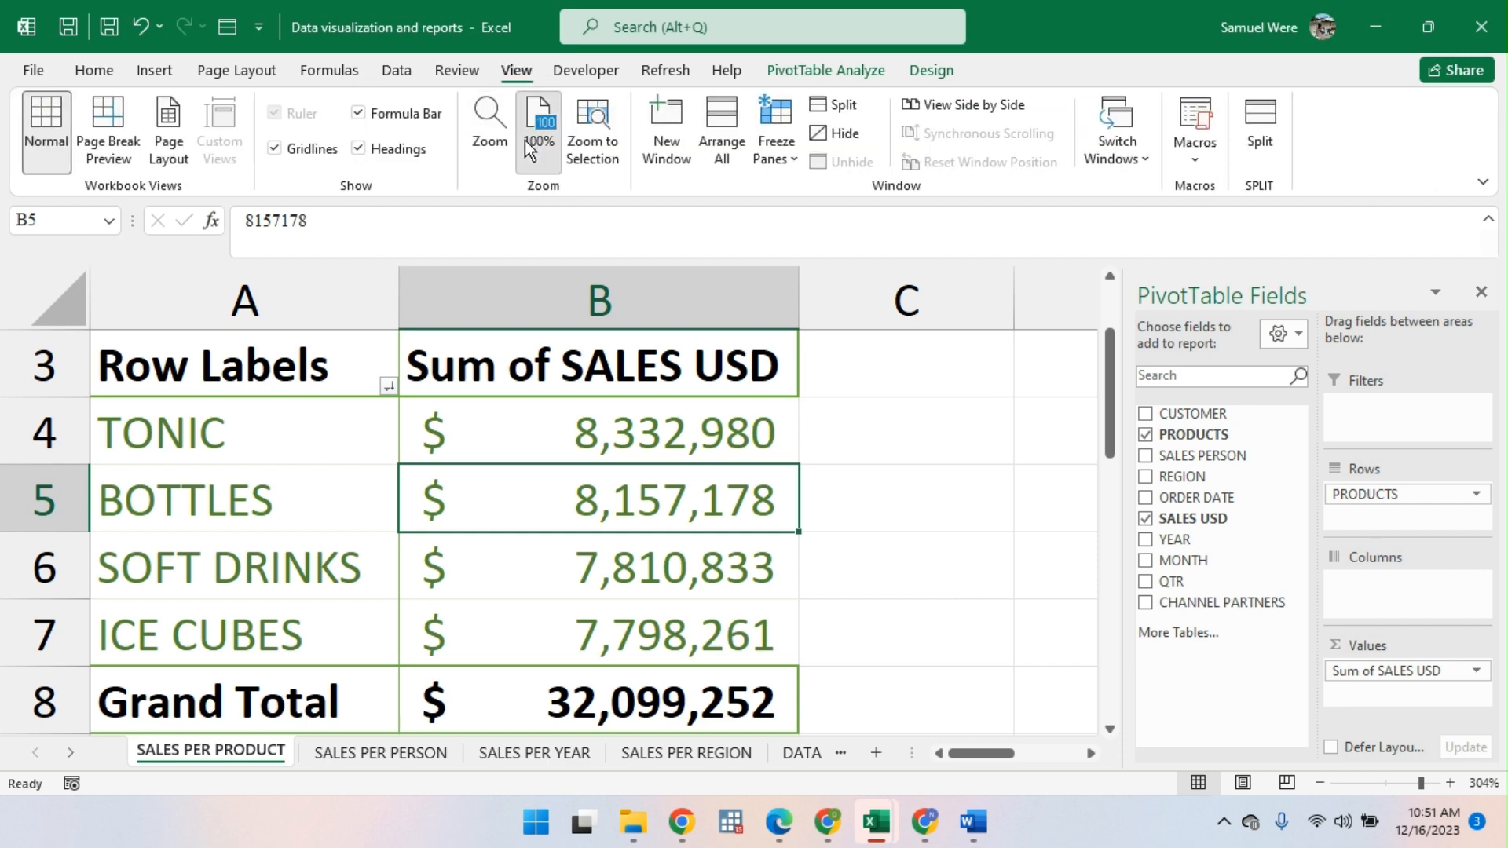
pyautogui.scroll(1, 425, 553)
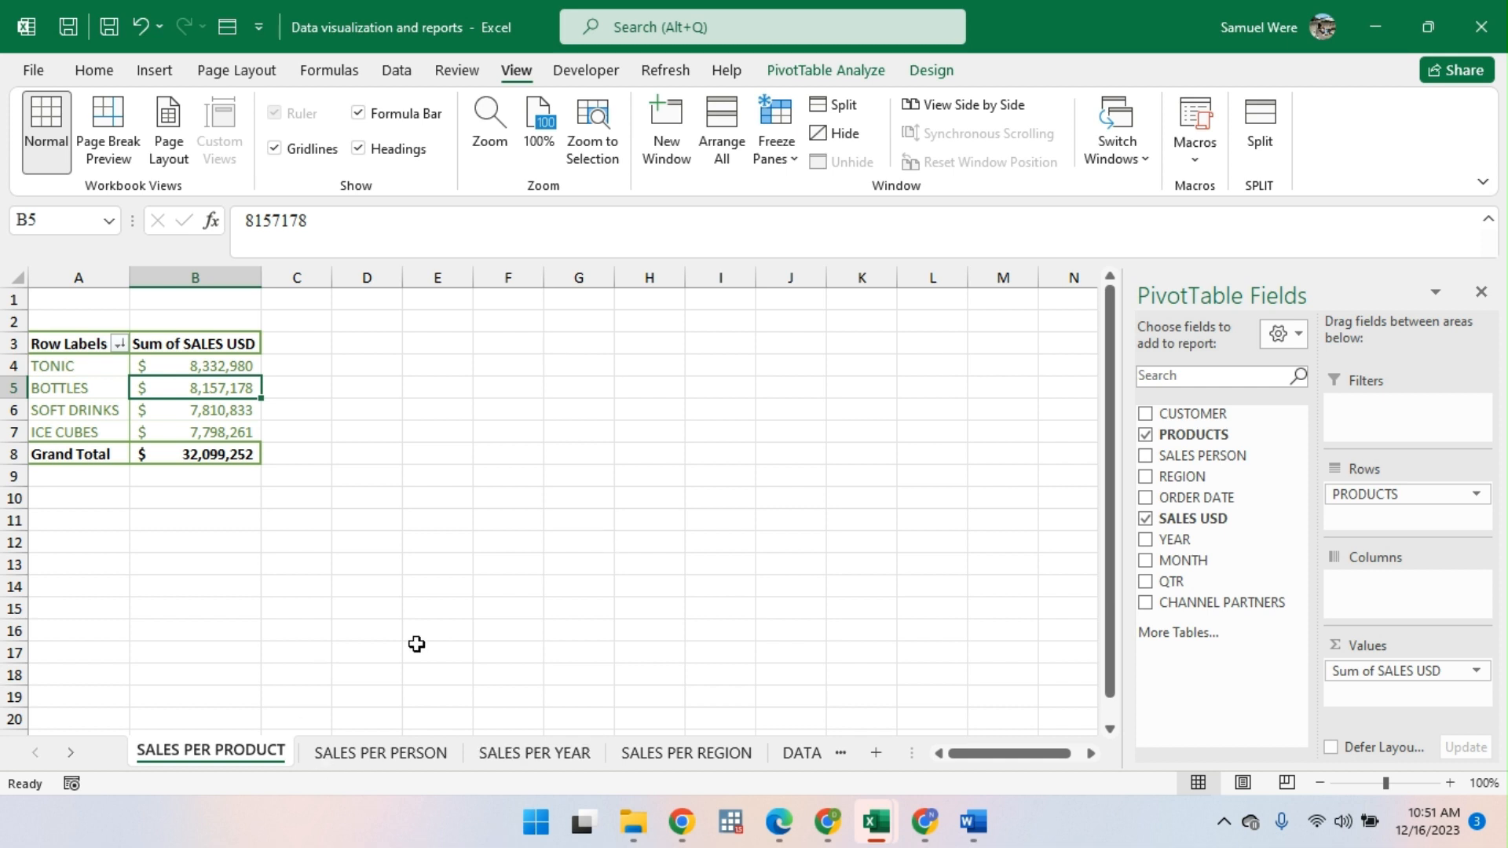
pyautogui.click(356, 586)
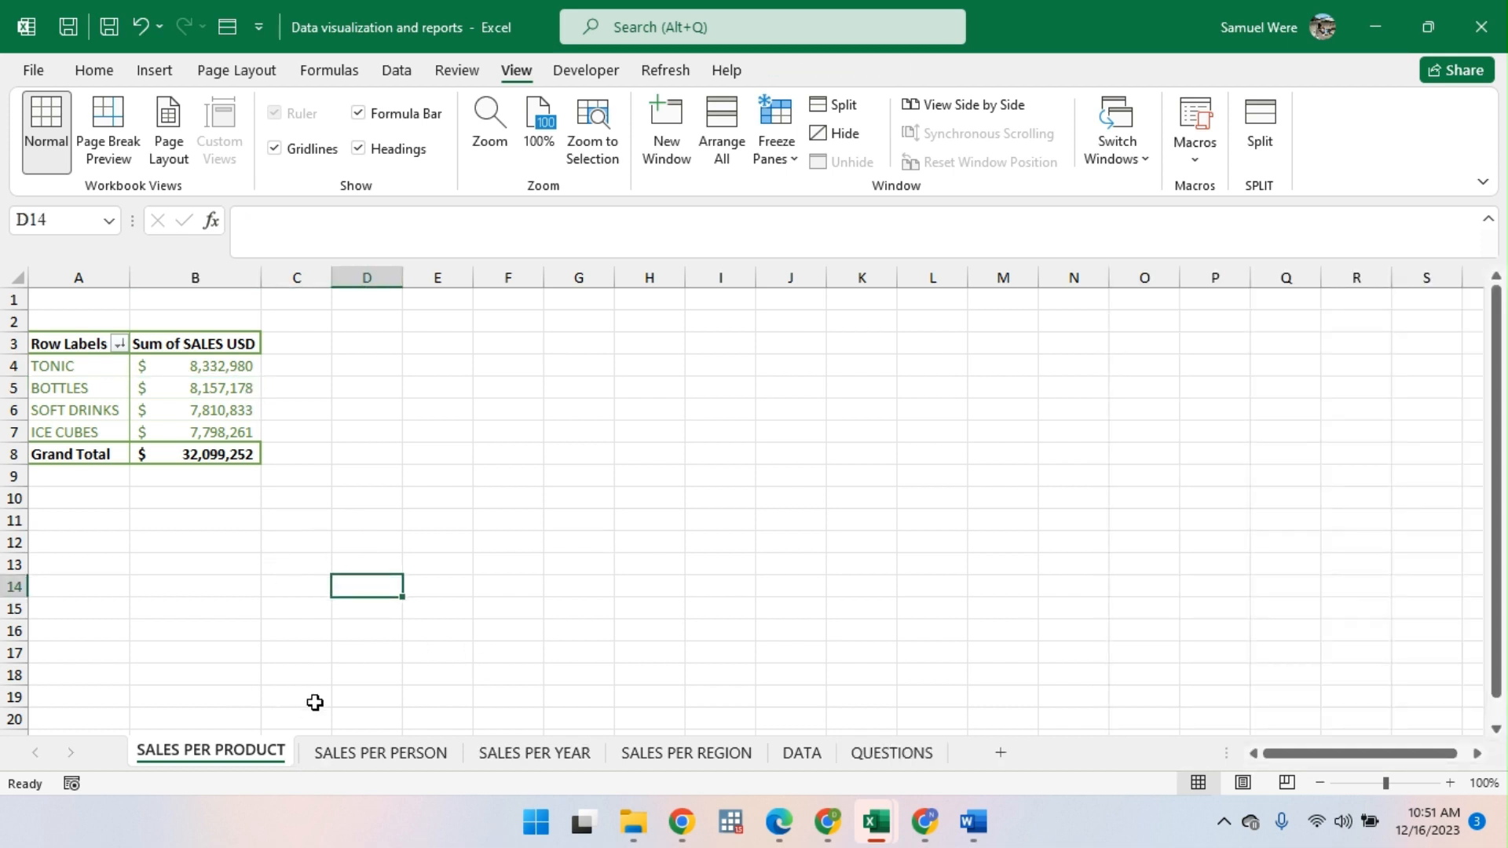
# Step: Preview a clustered column chart for the product pivot table, and close the chart dialog without inserting it
pyautogui.click(145, 389)
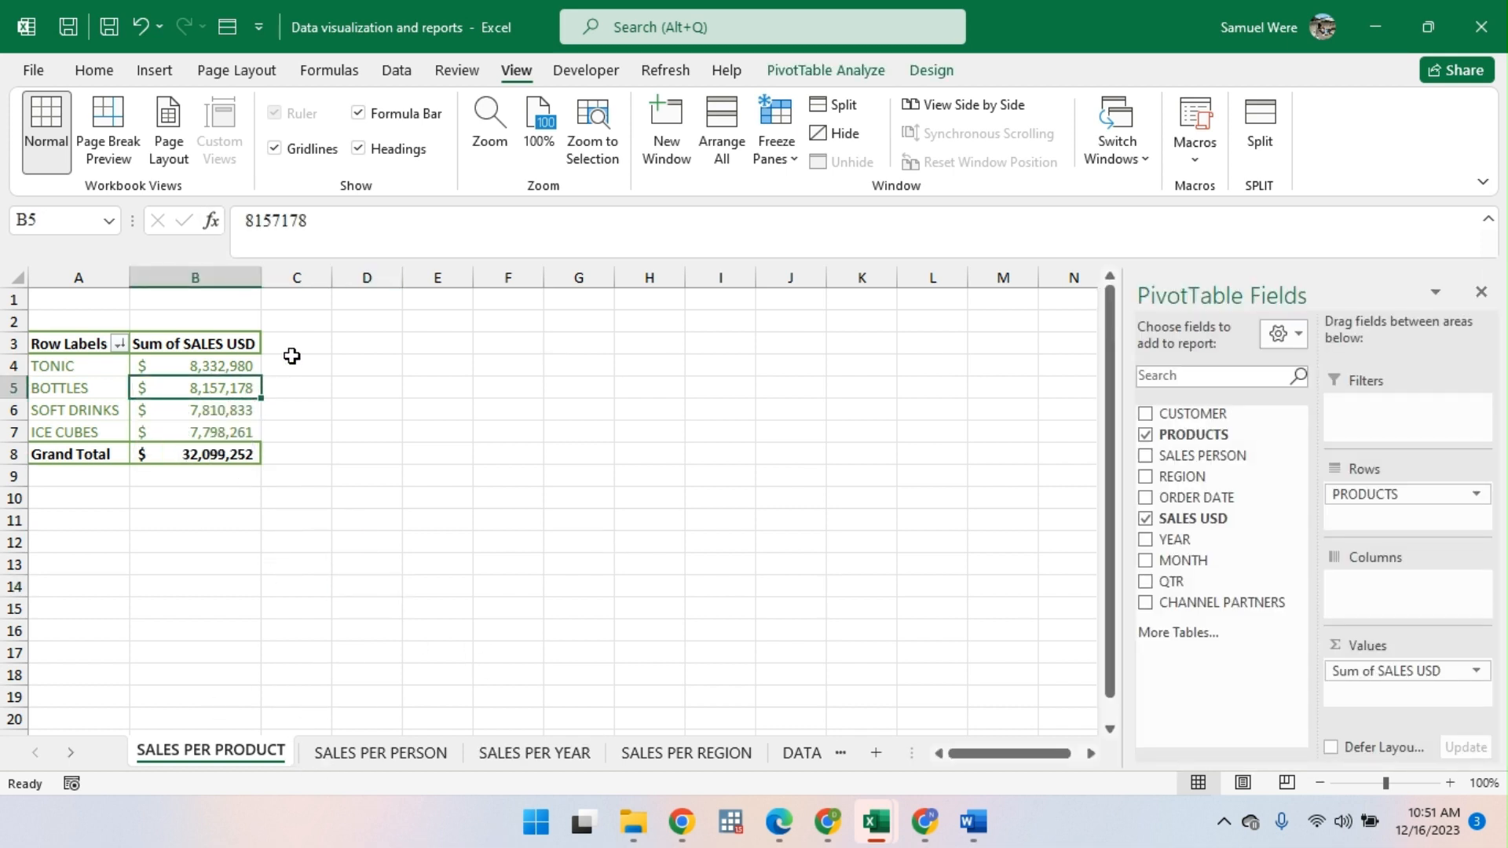
pyautogui.click(831, 67)
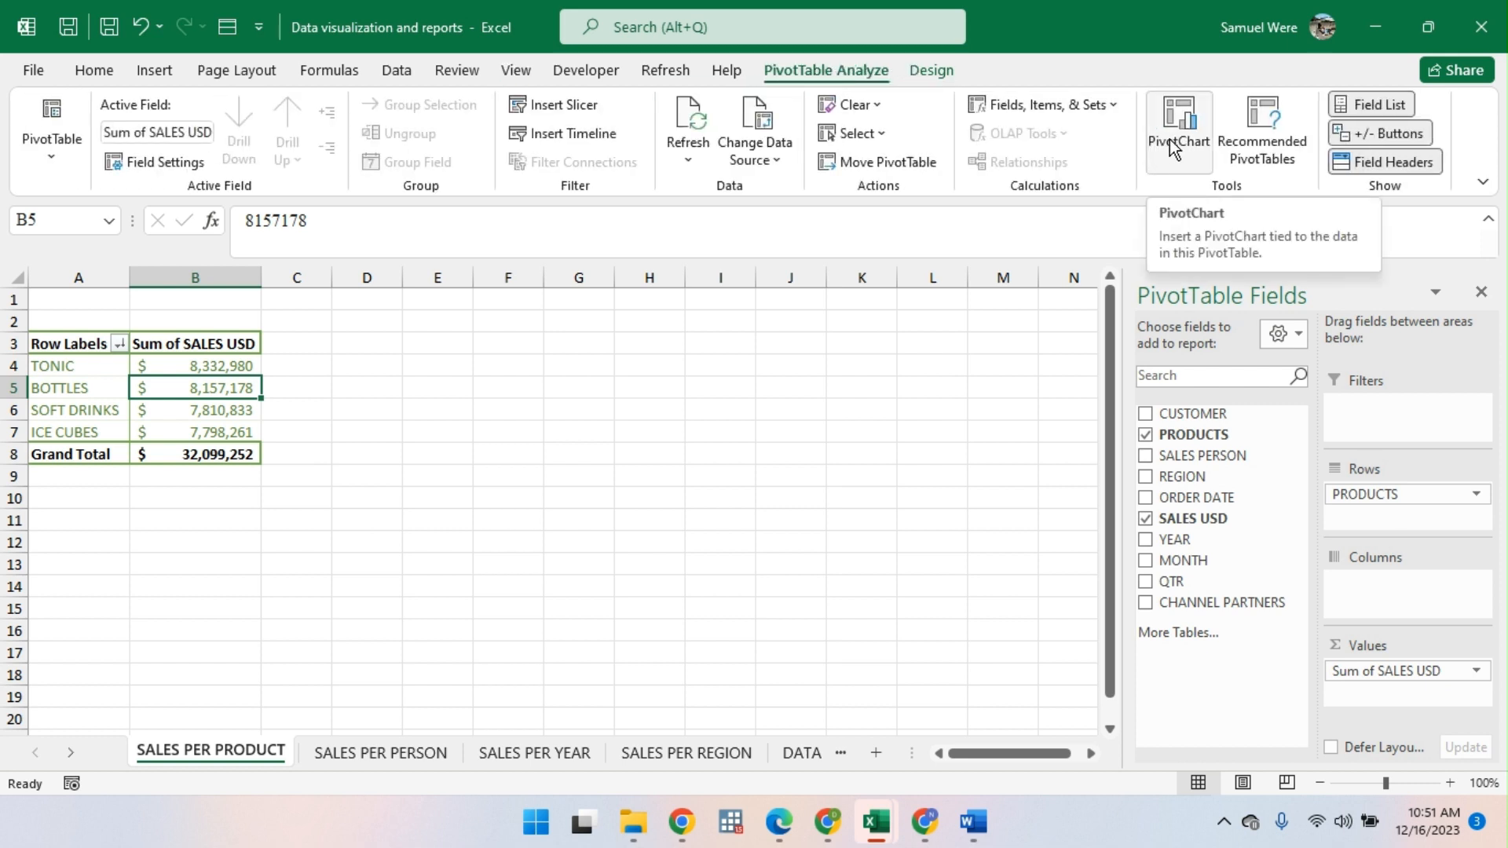
pyautogui.click(163, 78)
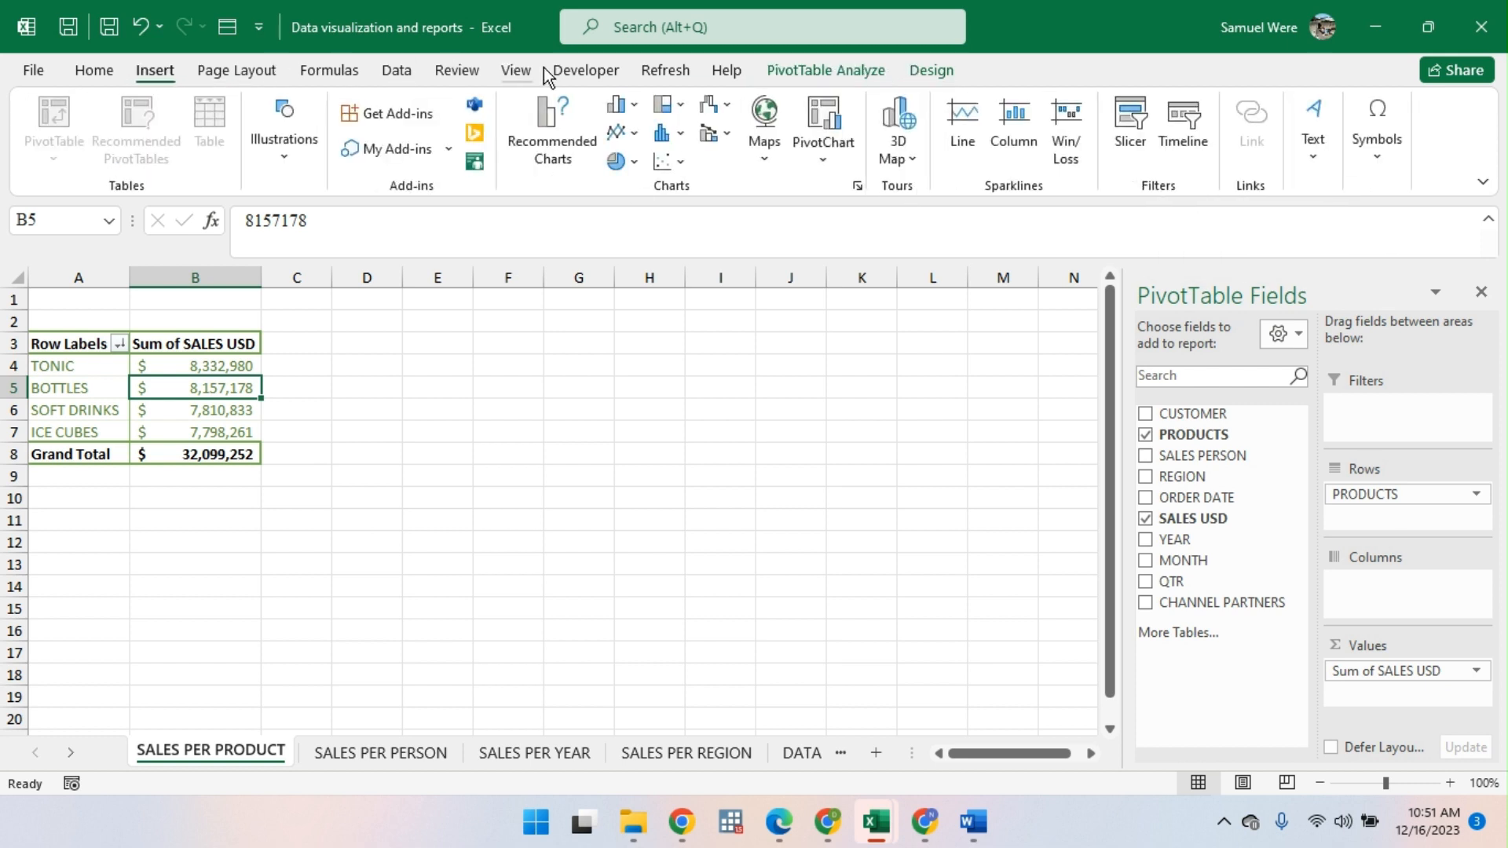
pyautogui.click(552, 129)
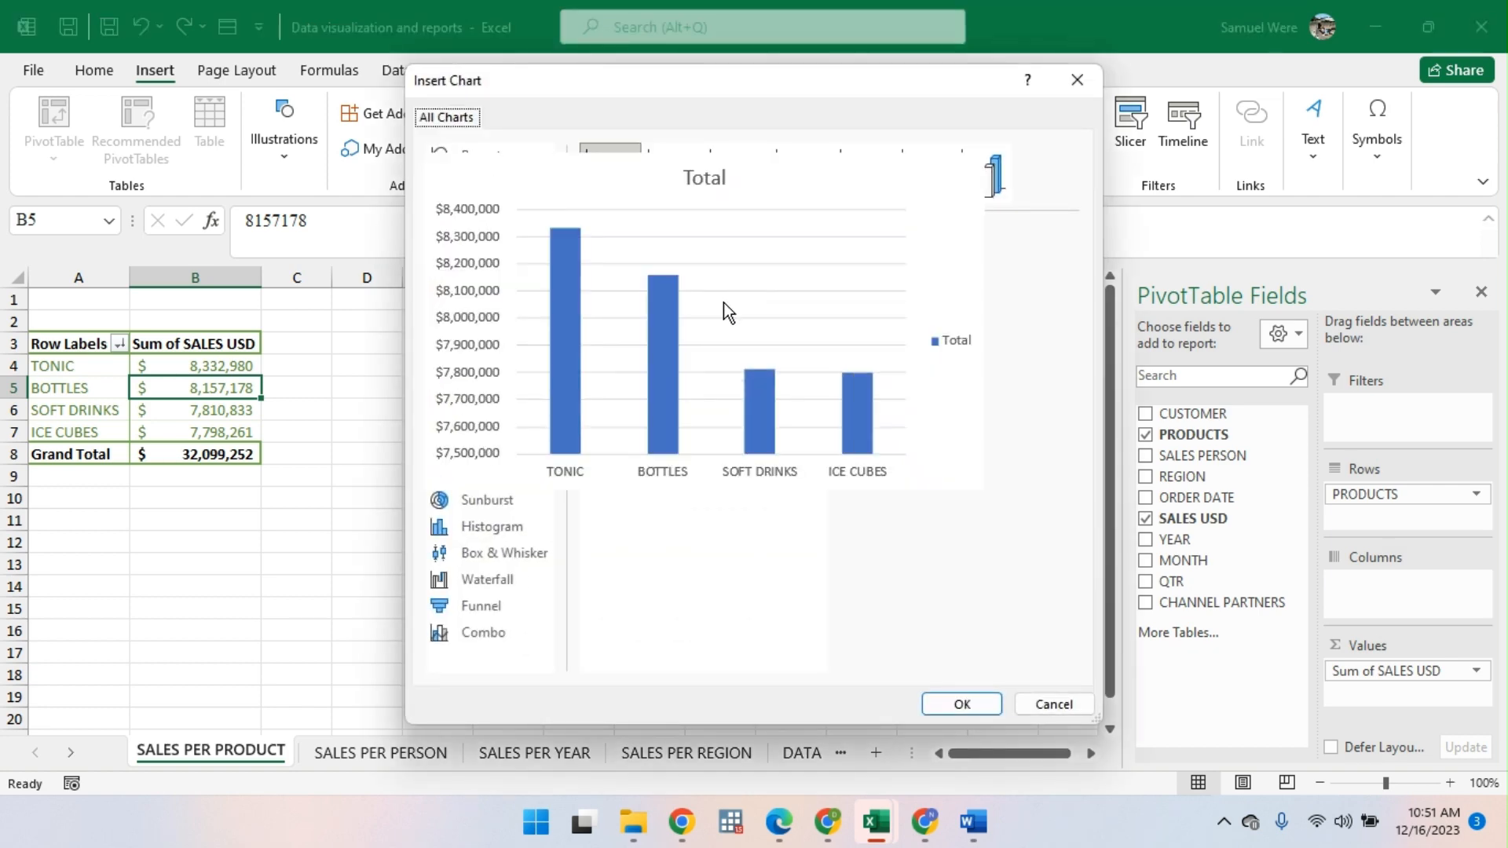
pyautogui.moveTo(682, 276)
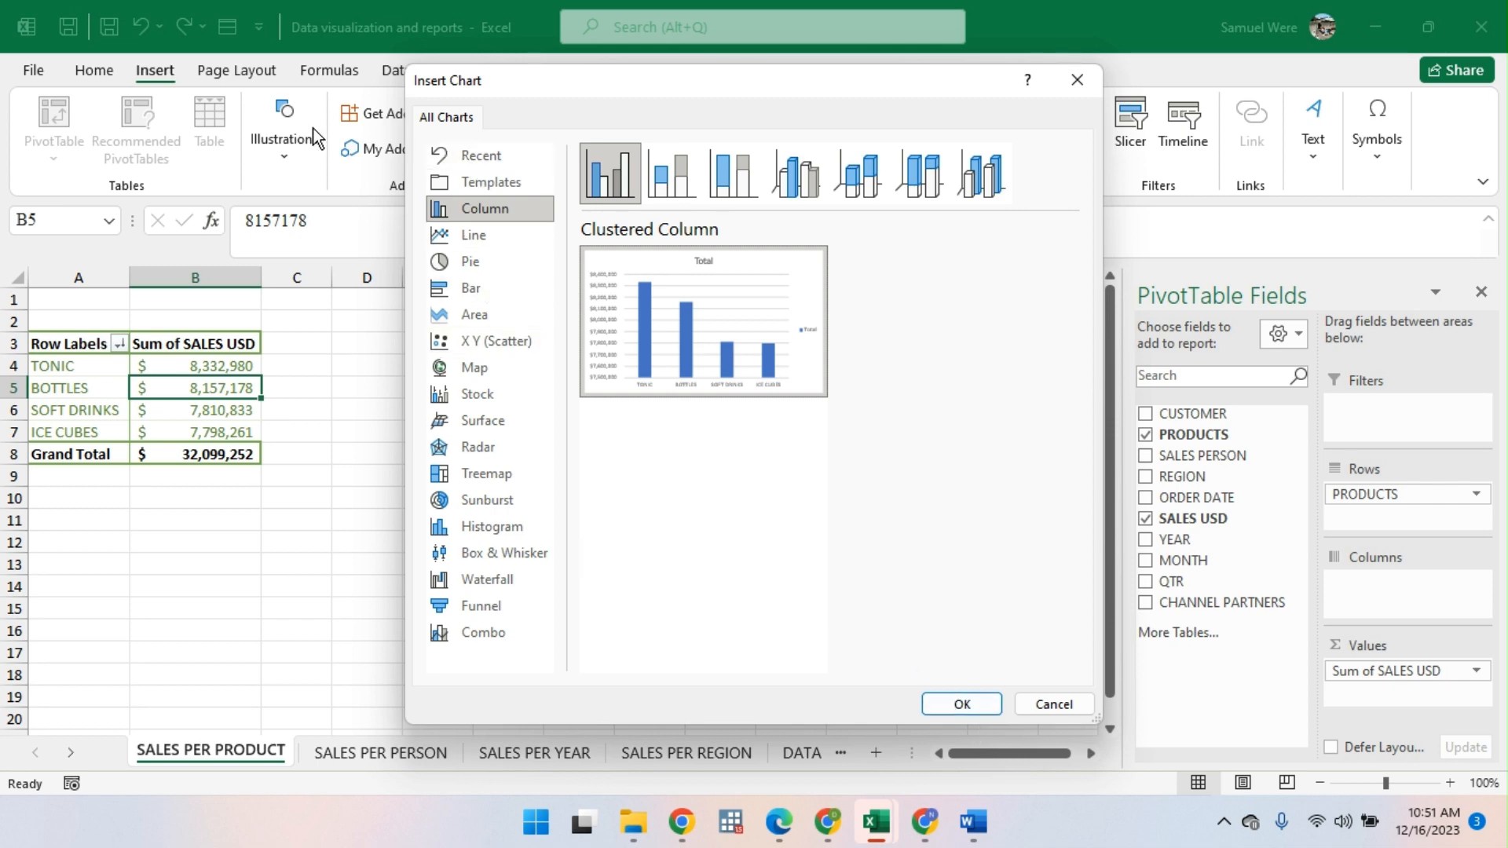
pyautogui.click(1077, 78)
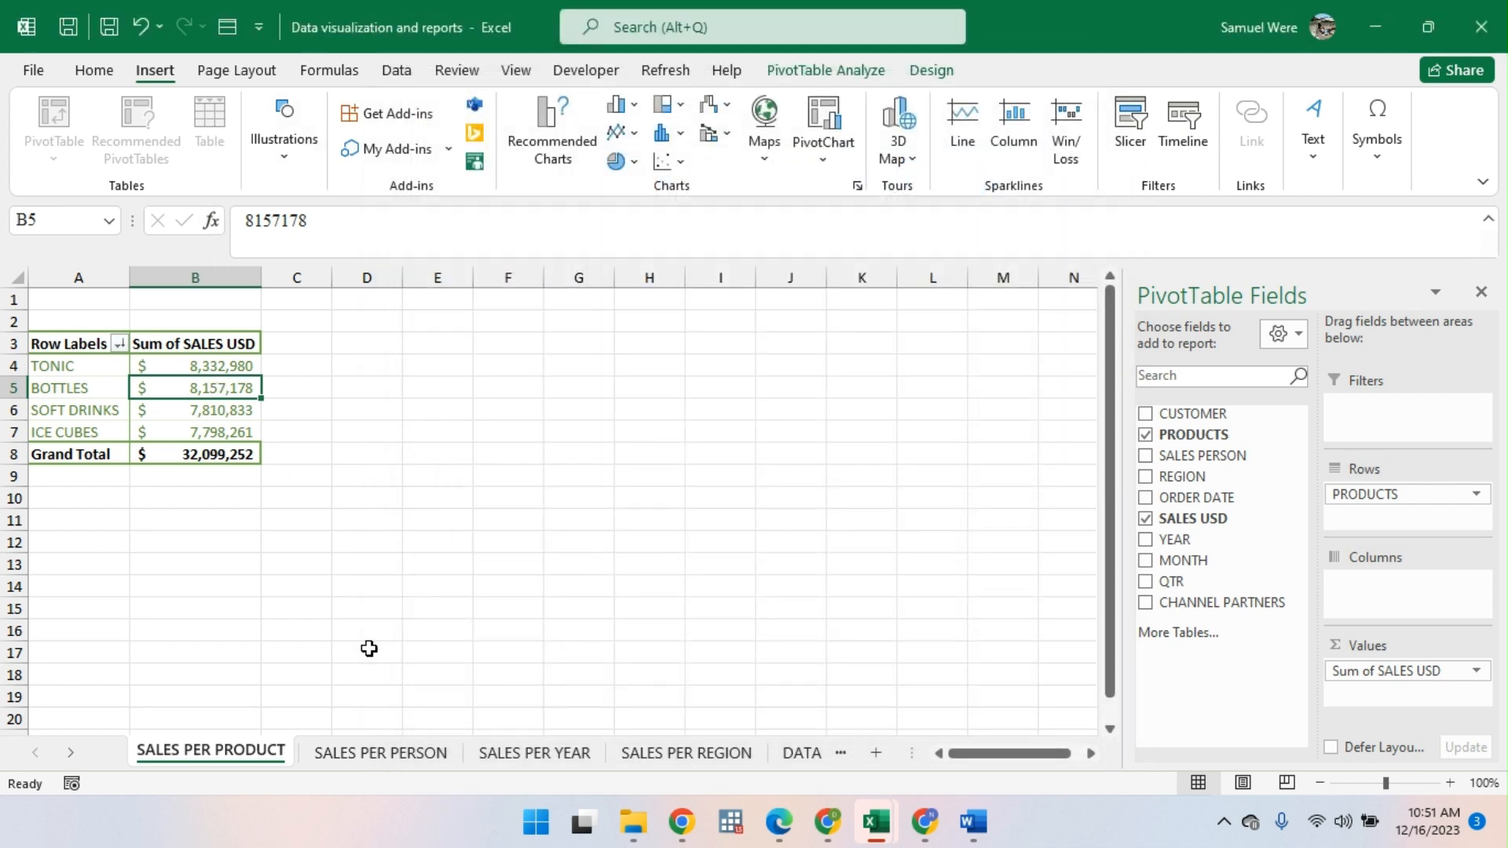
# Step: Switch to the SALES PER PERSON sheet
pyautogui.click(342, 755)
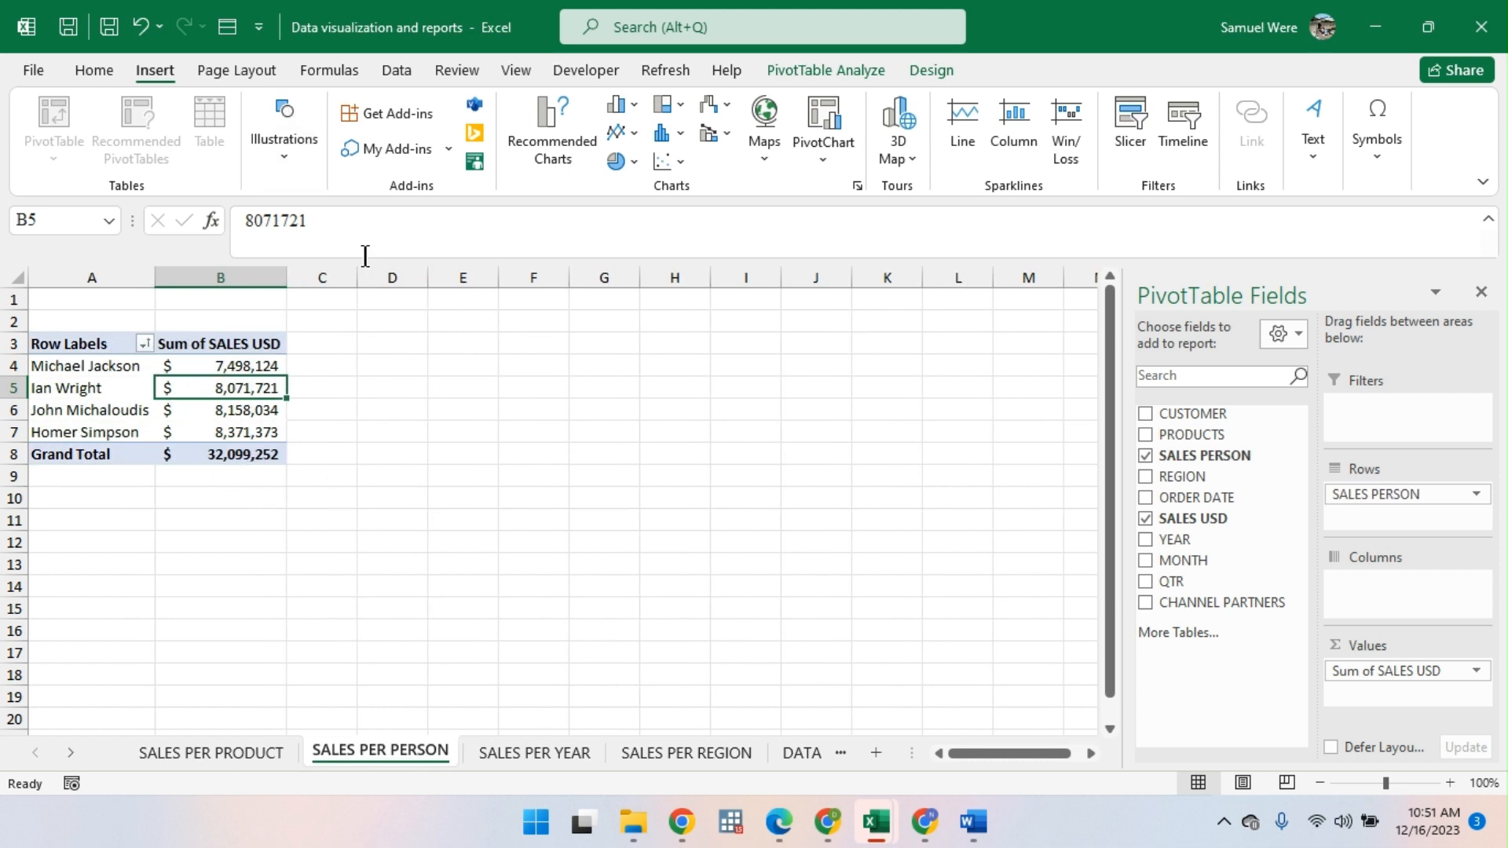
# Step: Insert a clustered column pivot chart from the sales-per-person pivot table
pyautogui.click(530, 562)
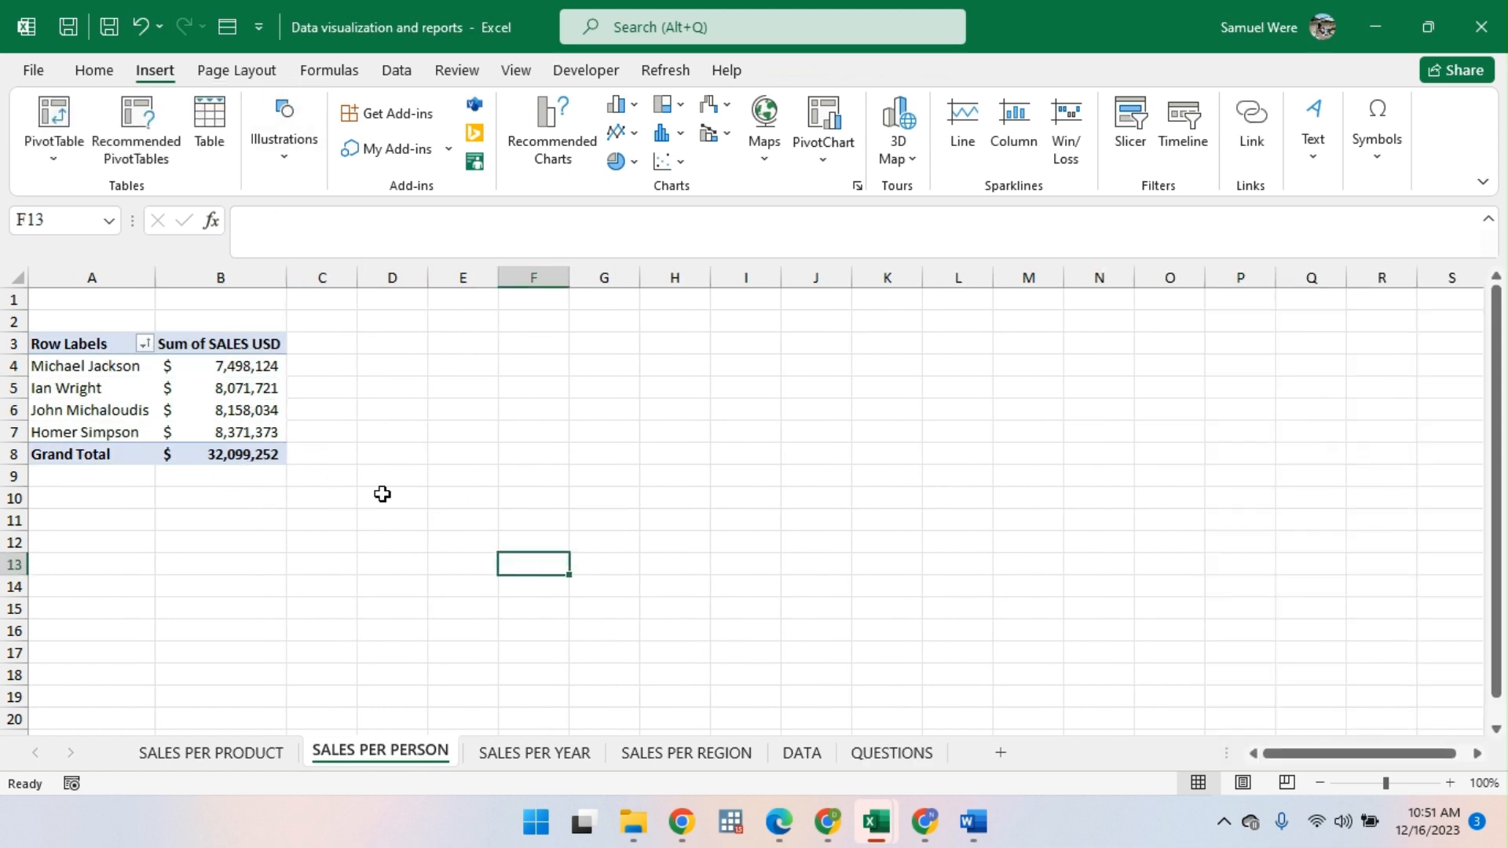
pyautogui.click(373, 496)
pyautogui.click(98, 72)
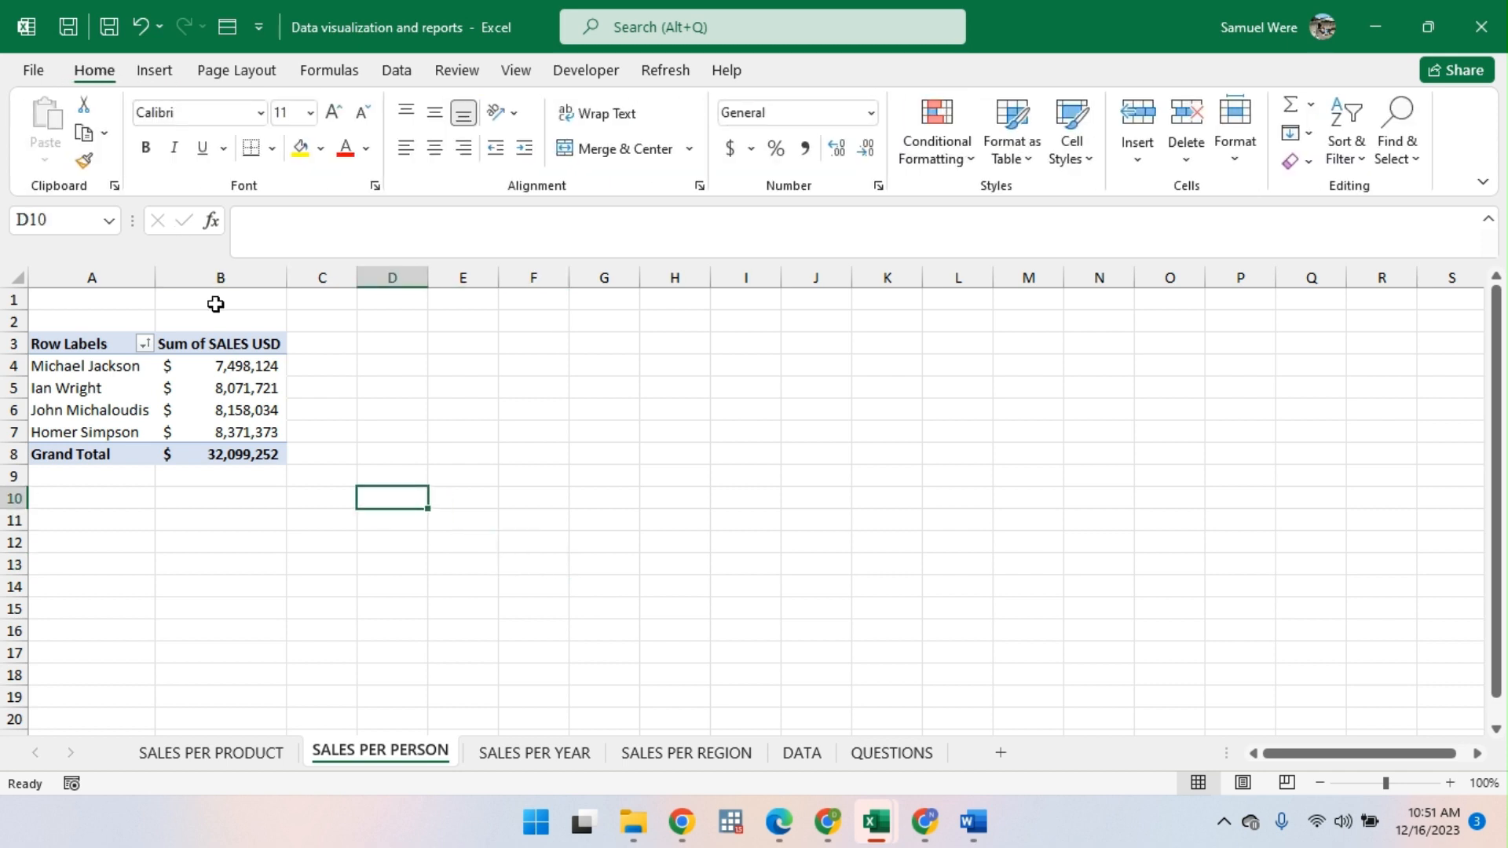
pyautogui.click(205, 385)
pyautogui.click(173, 69)
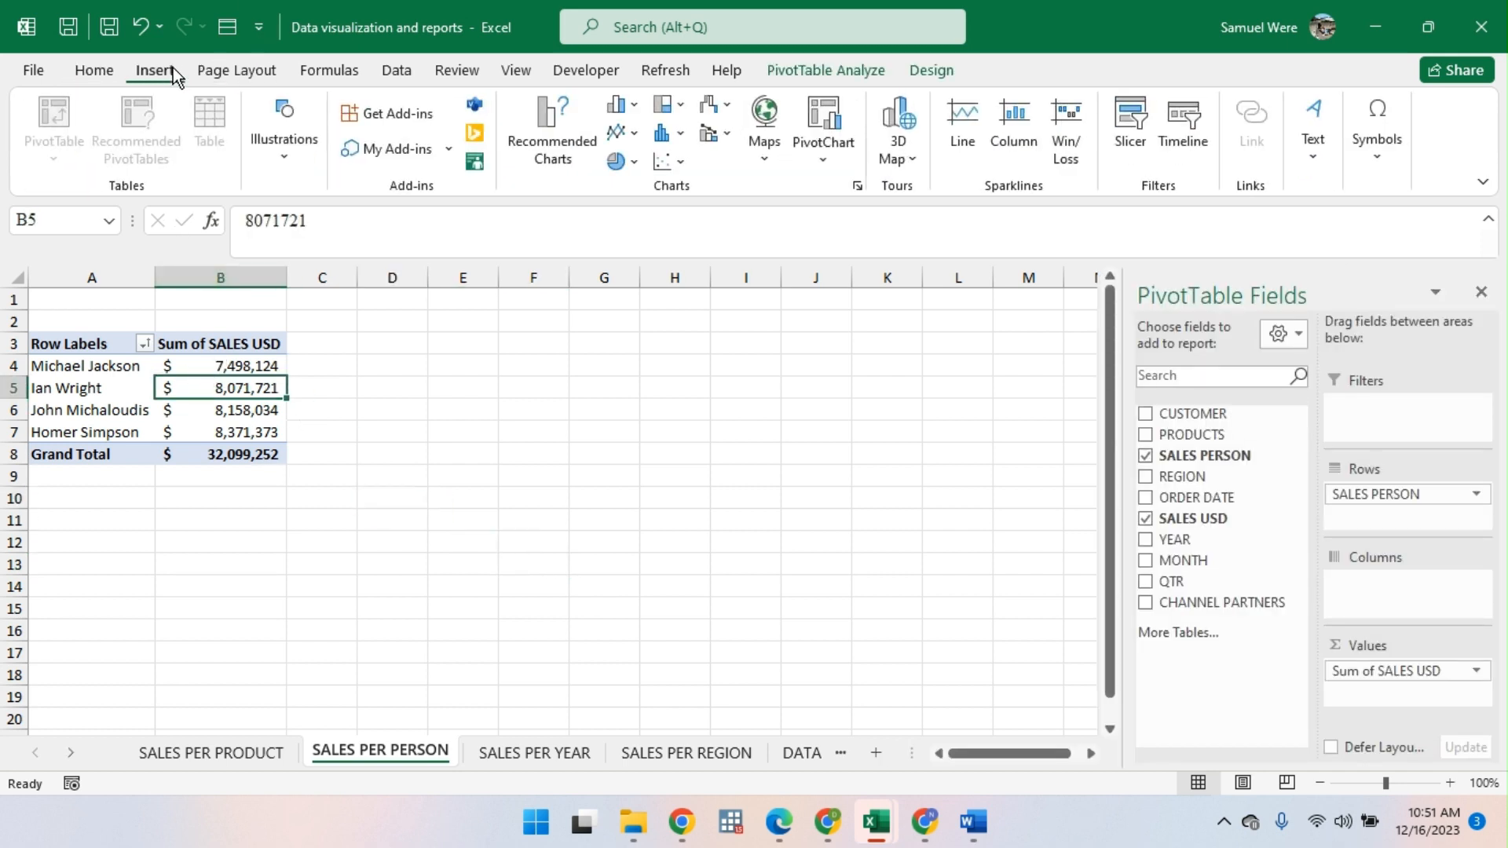
pyautogui.click(563, 156)
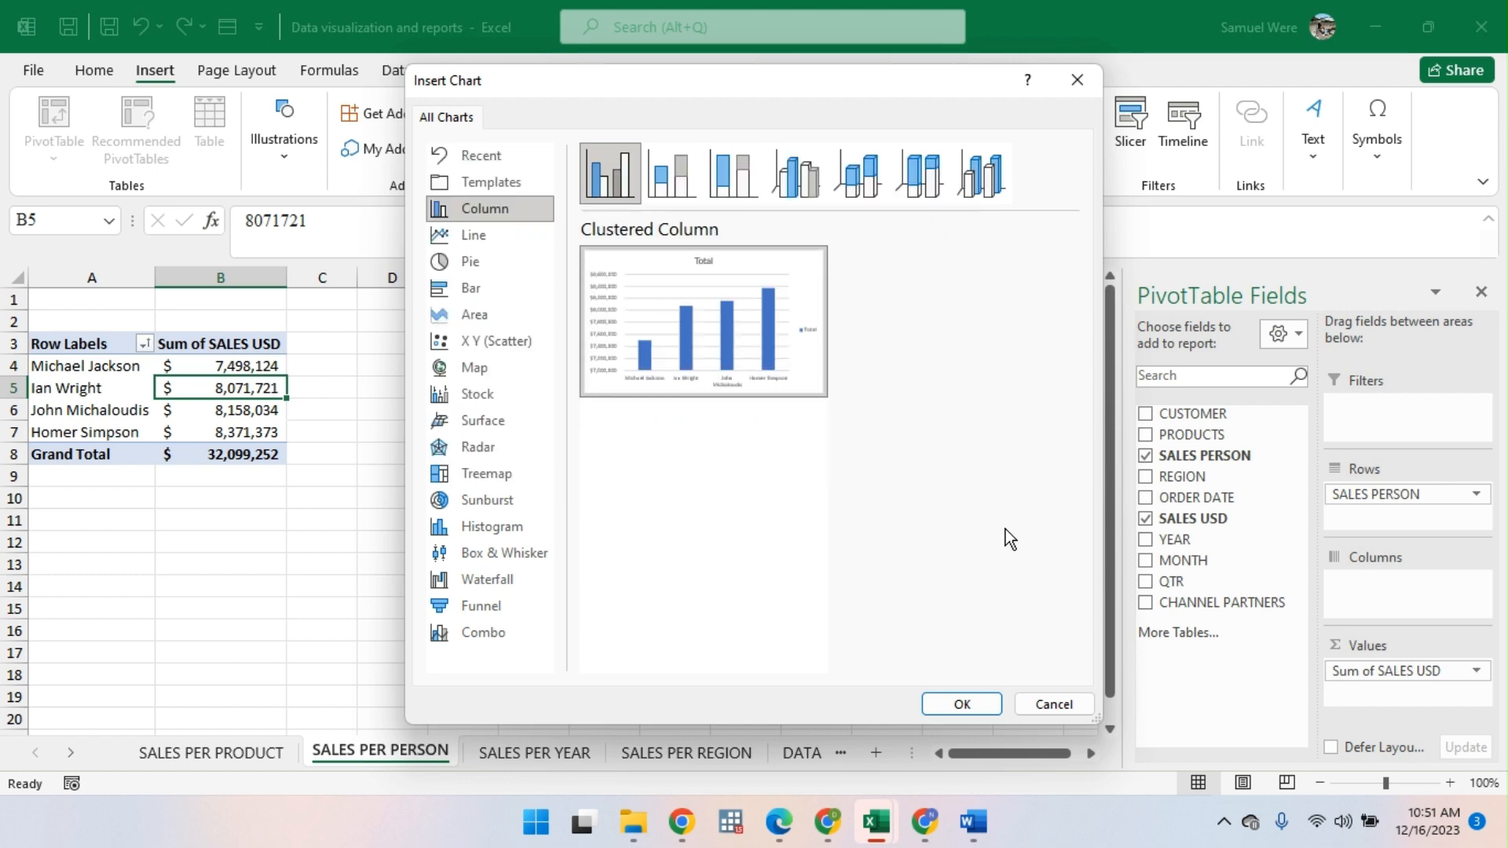
pyautogui.click(973, 703)
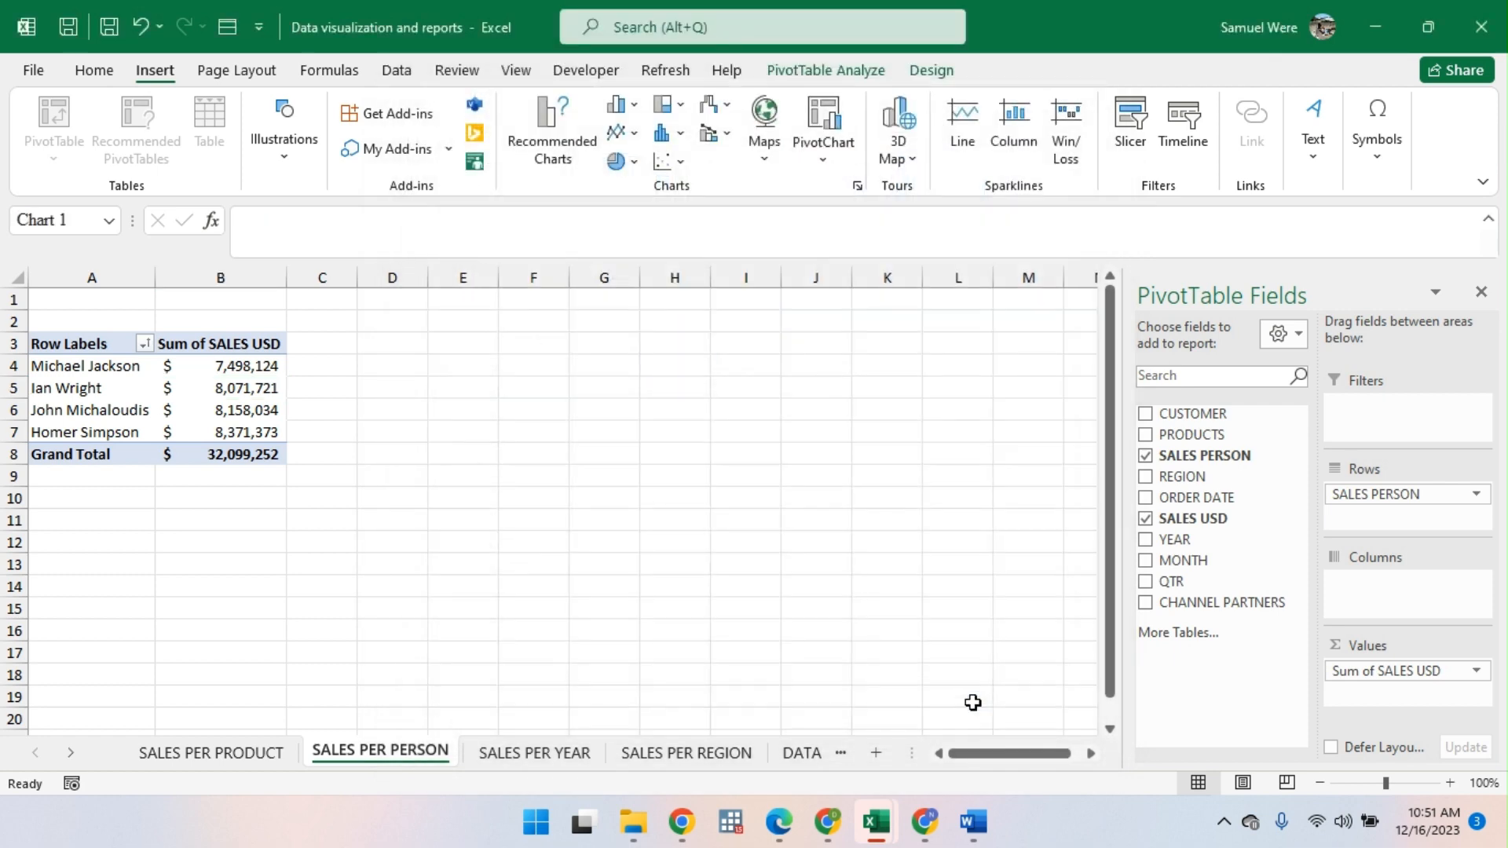
# Step: Change the pivot chart's title to SALES PER PERSON
pyautogui.doubleClick(578, 409)
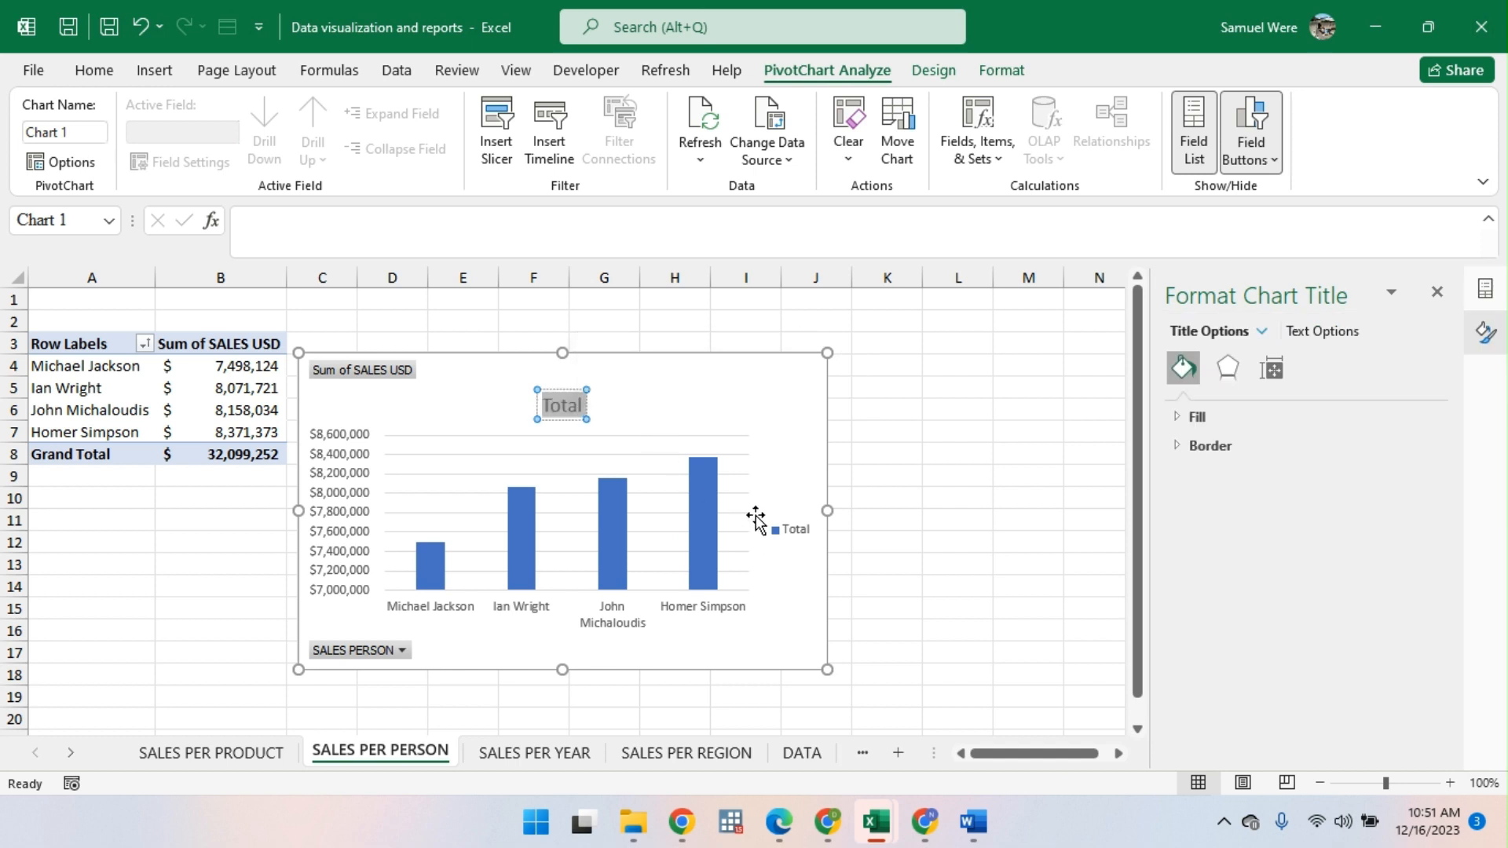
pyautogui.write('SA')
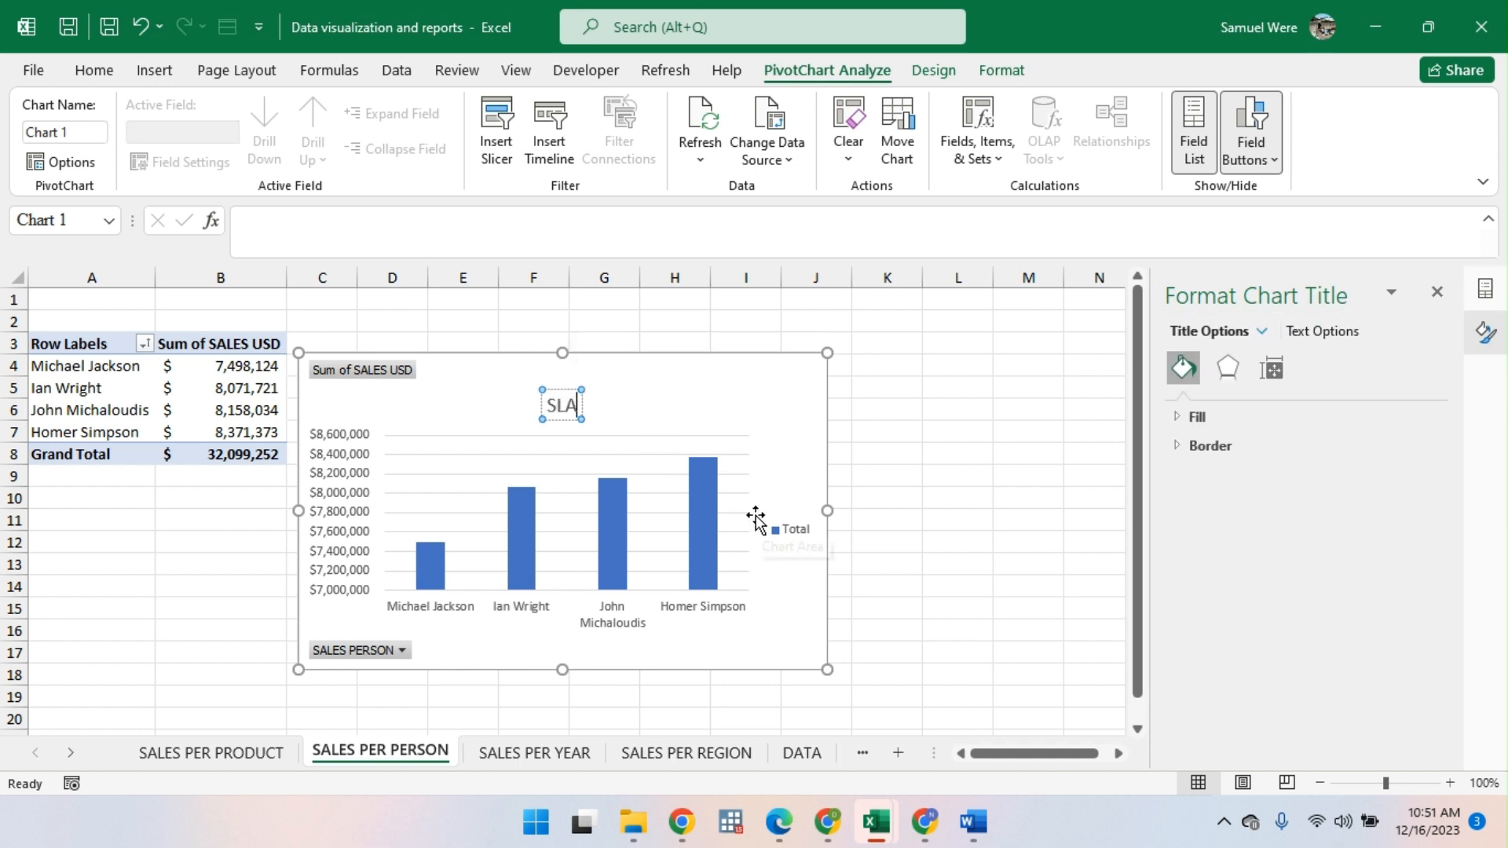
pyautogui.write('LESPER')
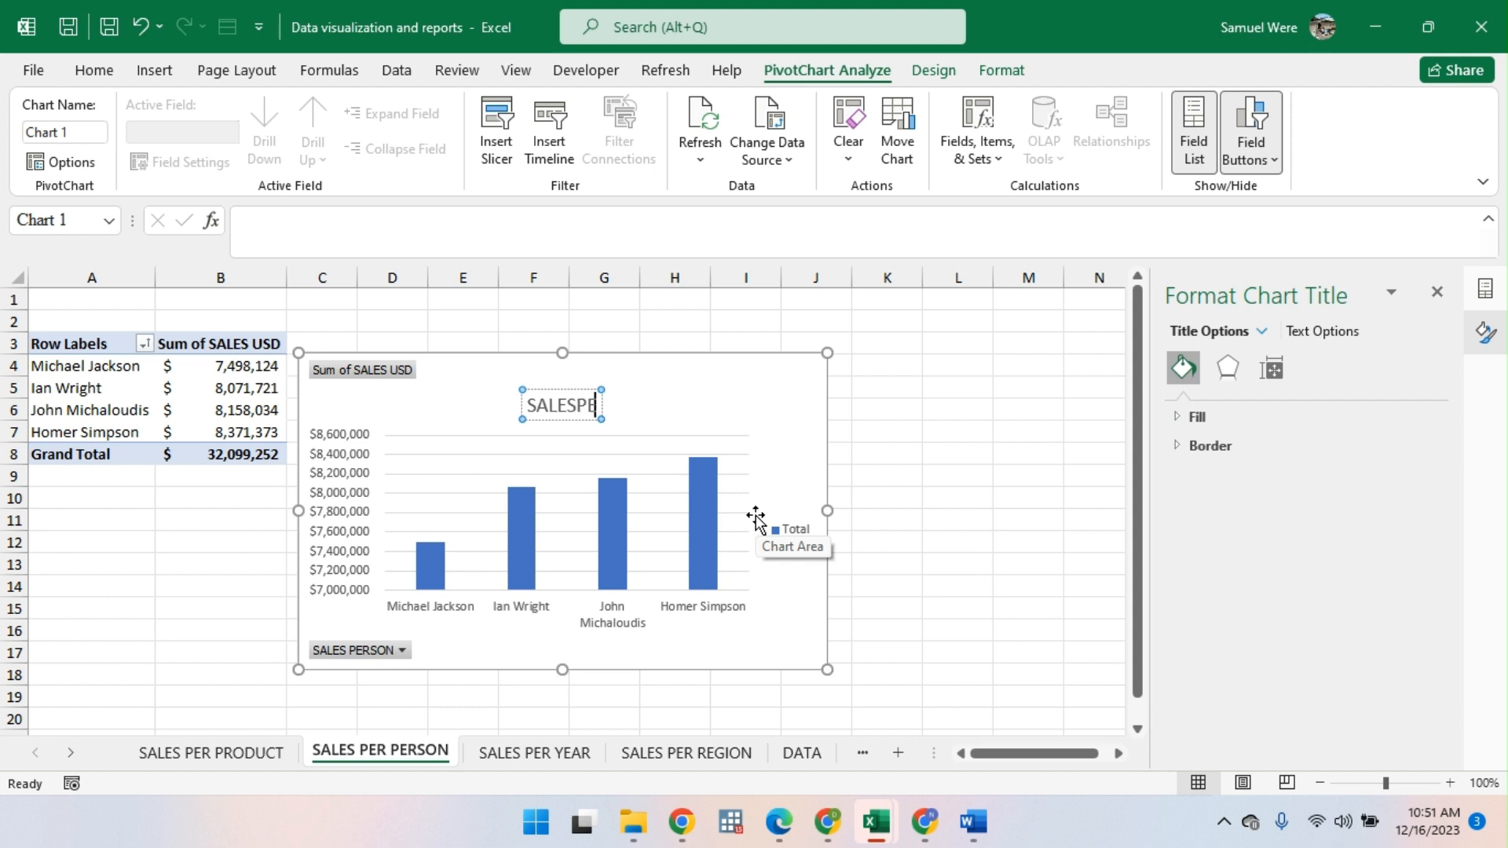
pyautogui.press('BackSpace')
pyautogui.press('BackSpace')
pyautogui.press('BackSpace')
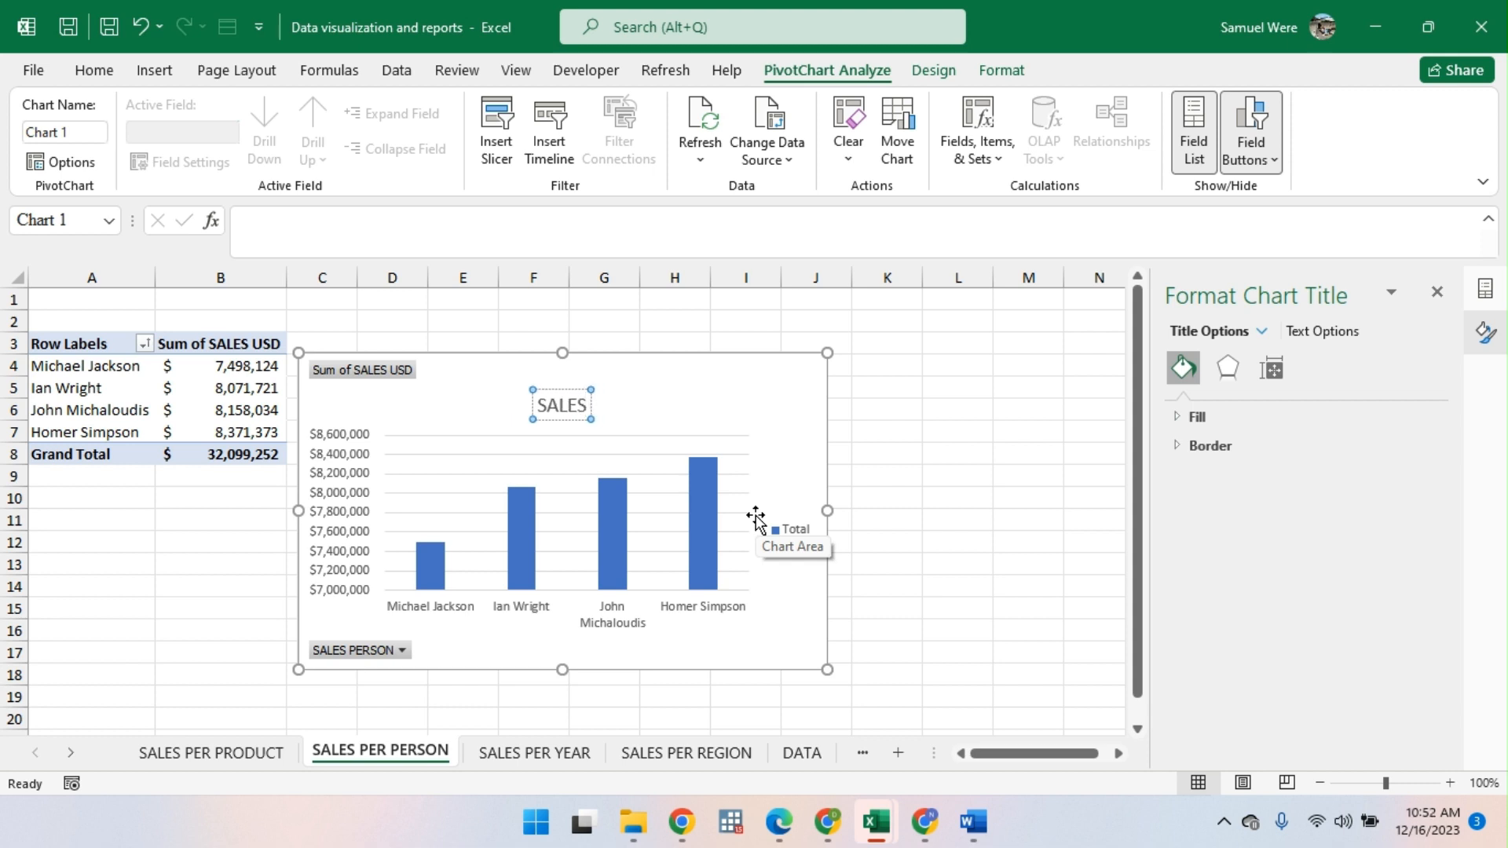
pyautogui.write('PERPE')
pyautogui.press('BackSpace')
pyautogui.press('BackSpace')
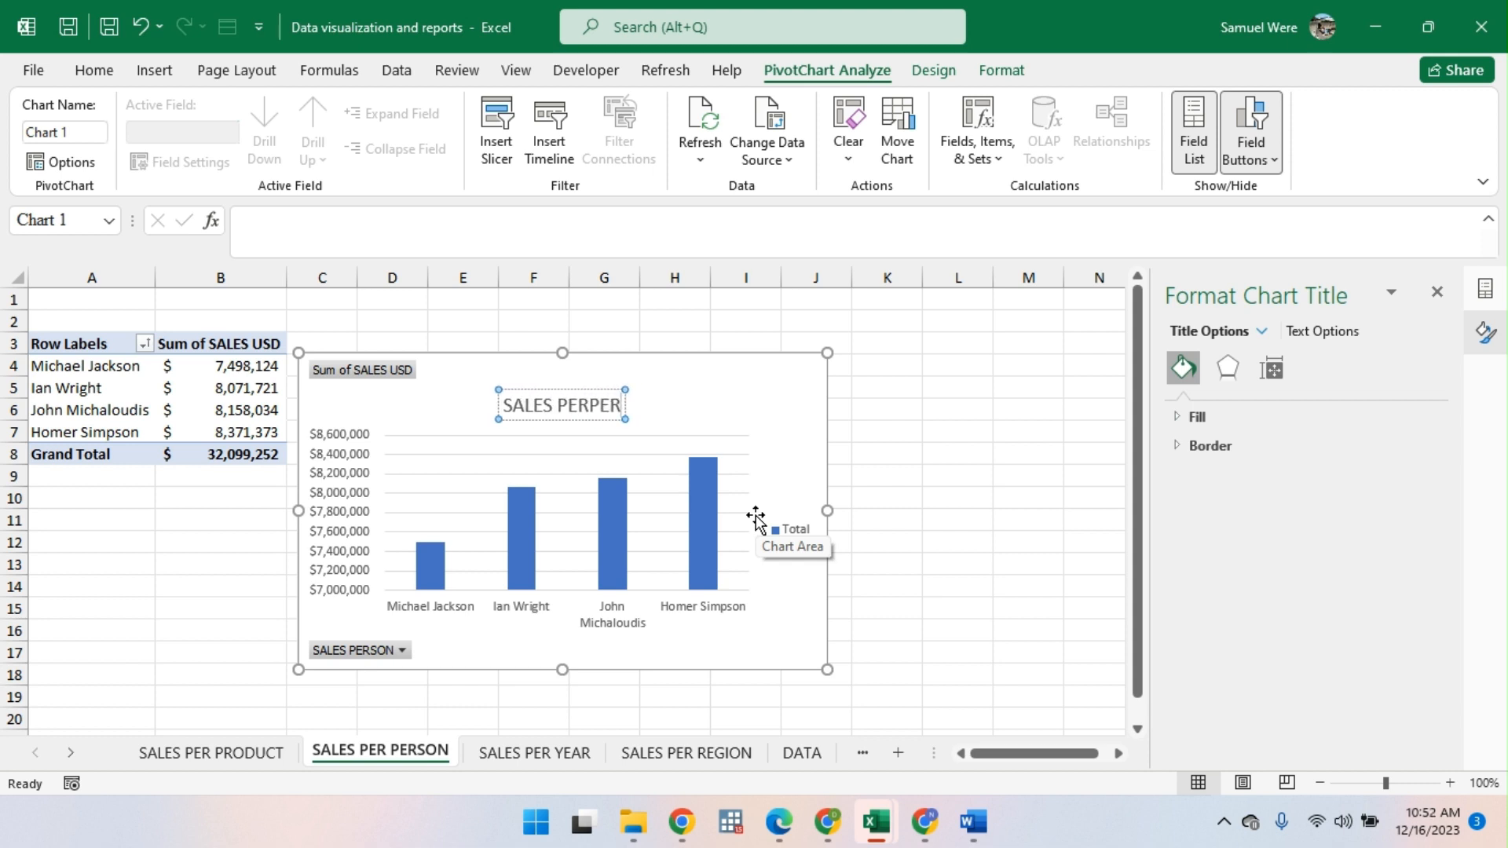
pyautogui.write('PERSON')
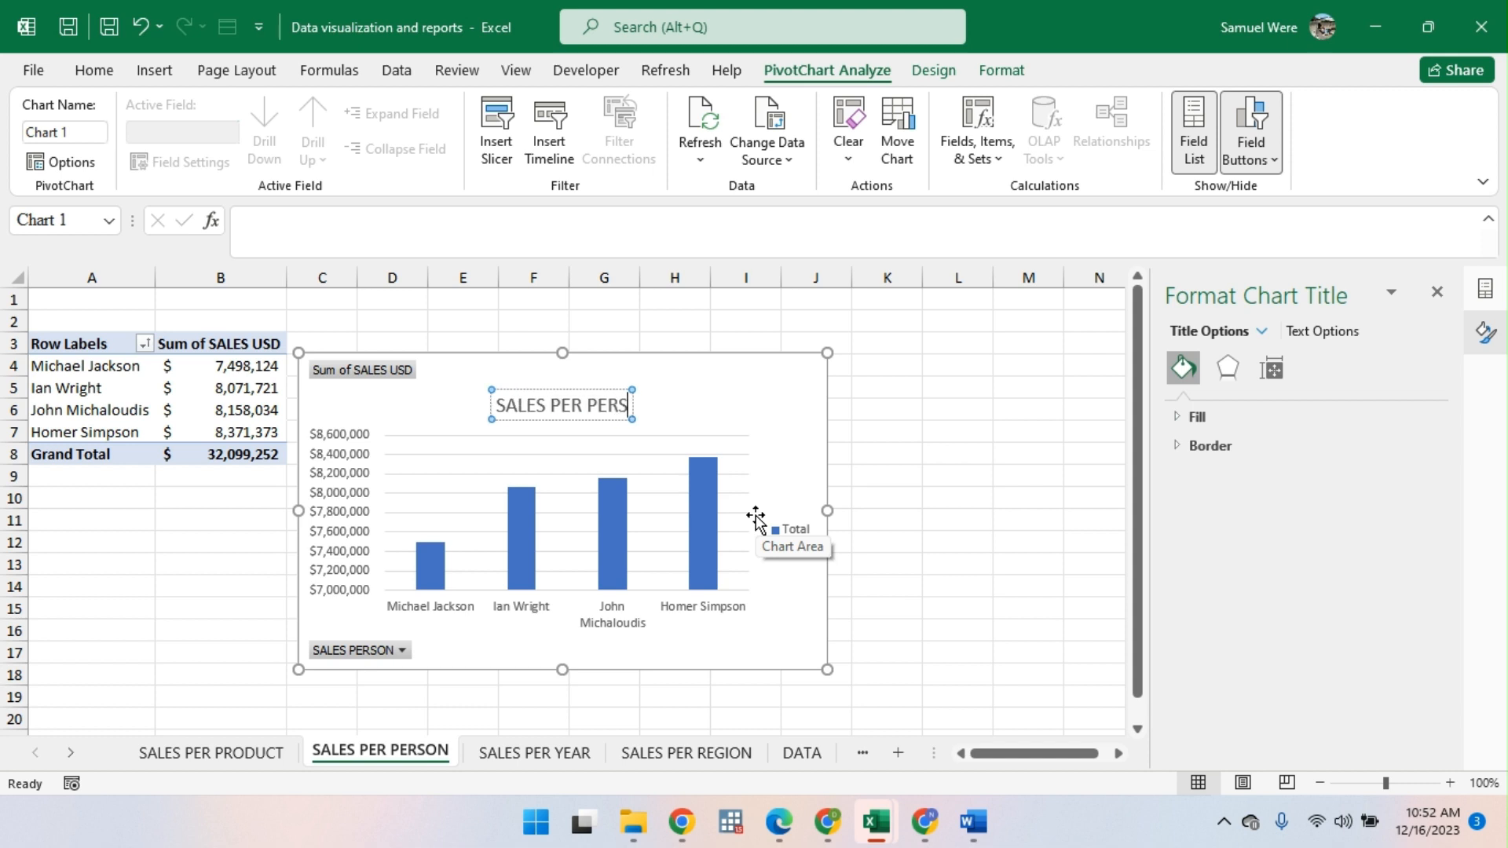
pyautogui.click(747, 393)
# Step: Hide all field buttons on the sales-per-person chart
pyautogui.rightClick(388, 377)
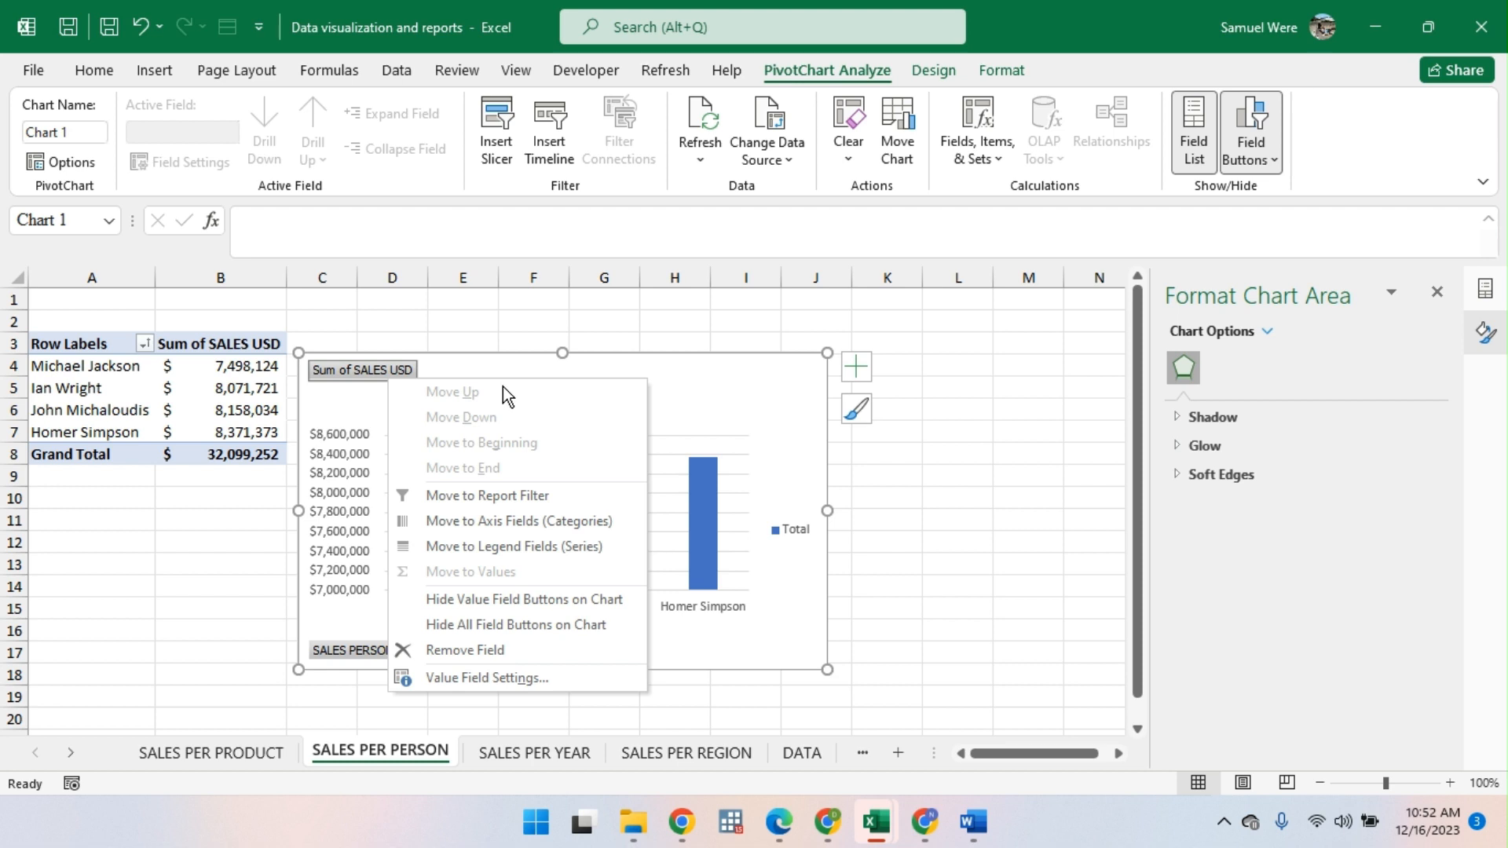
pyautogui.click(438, 371)
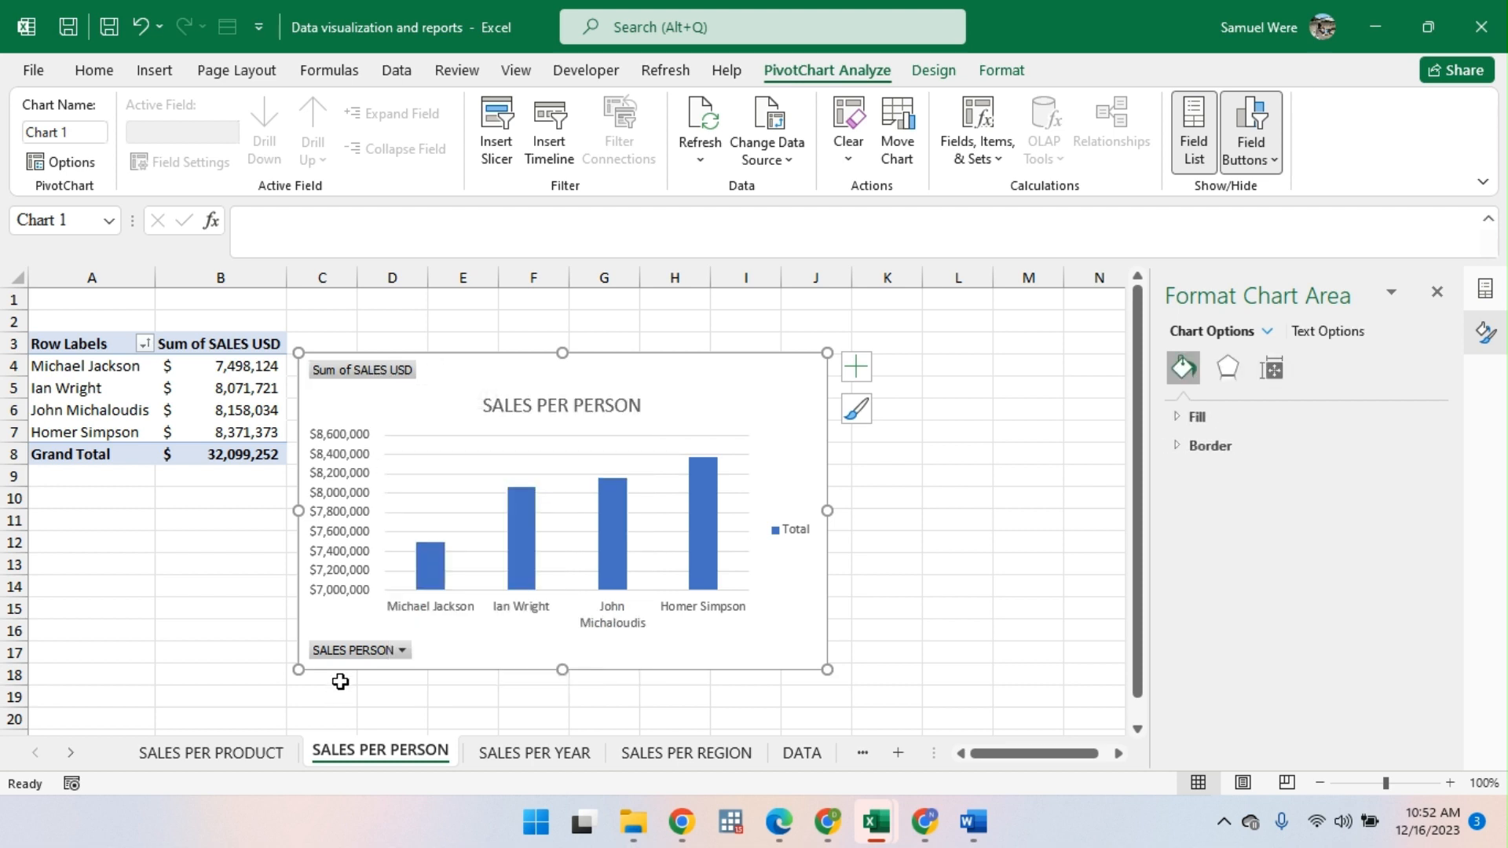
pyautogui.rightClick(374, 378)
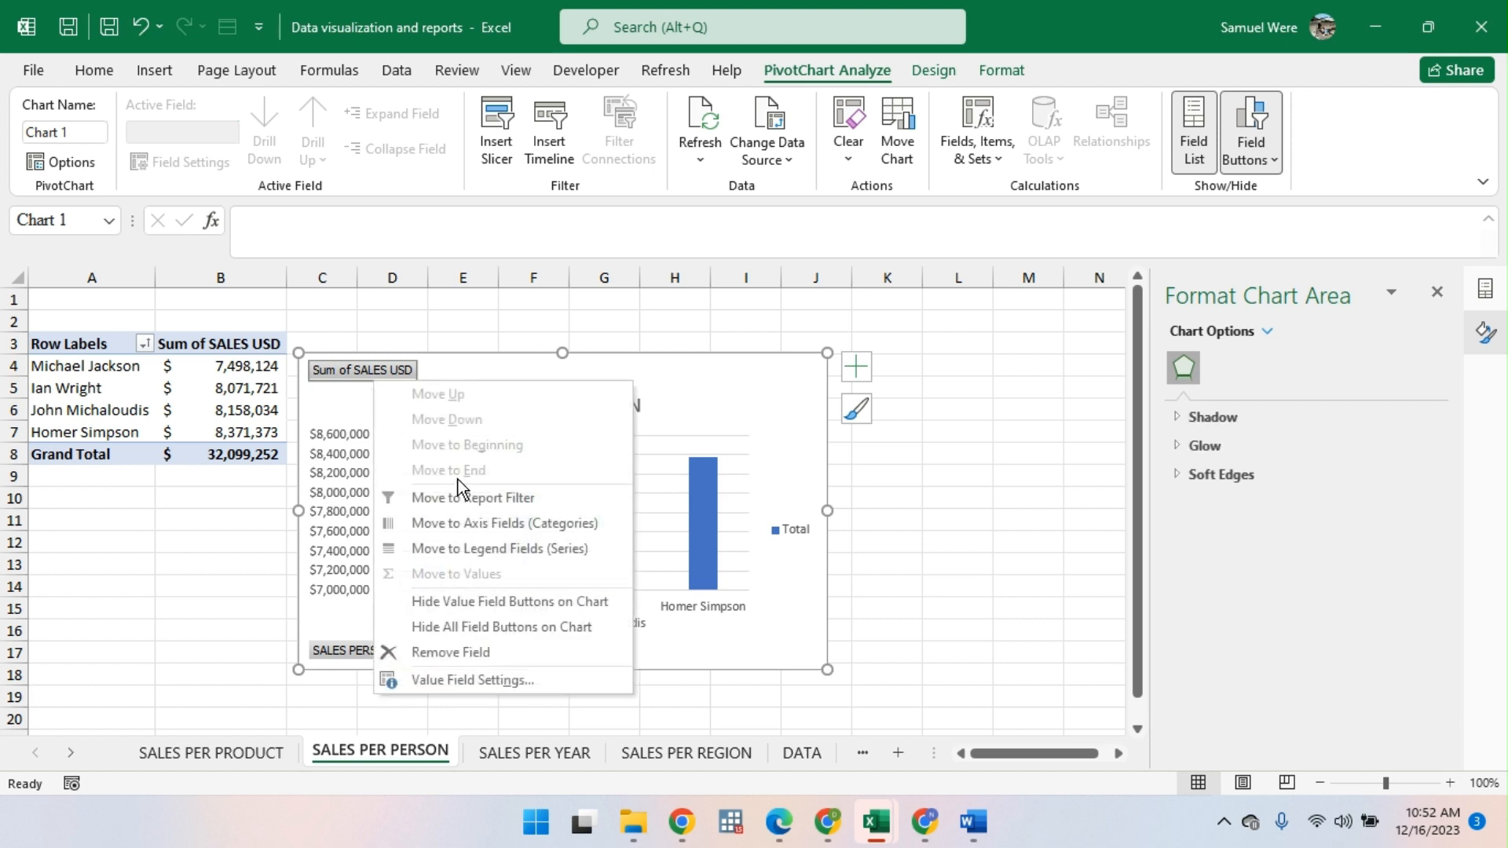
pyautogui.click(494, 626)
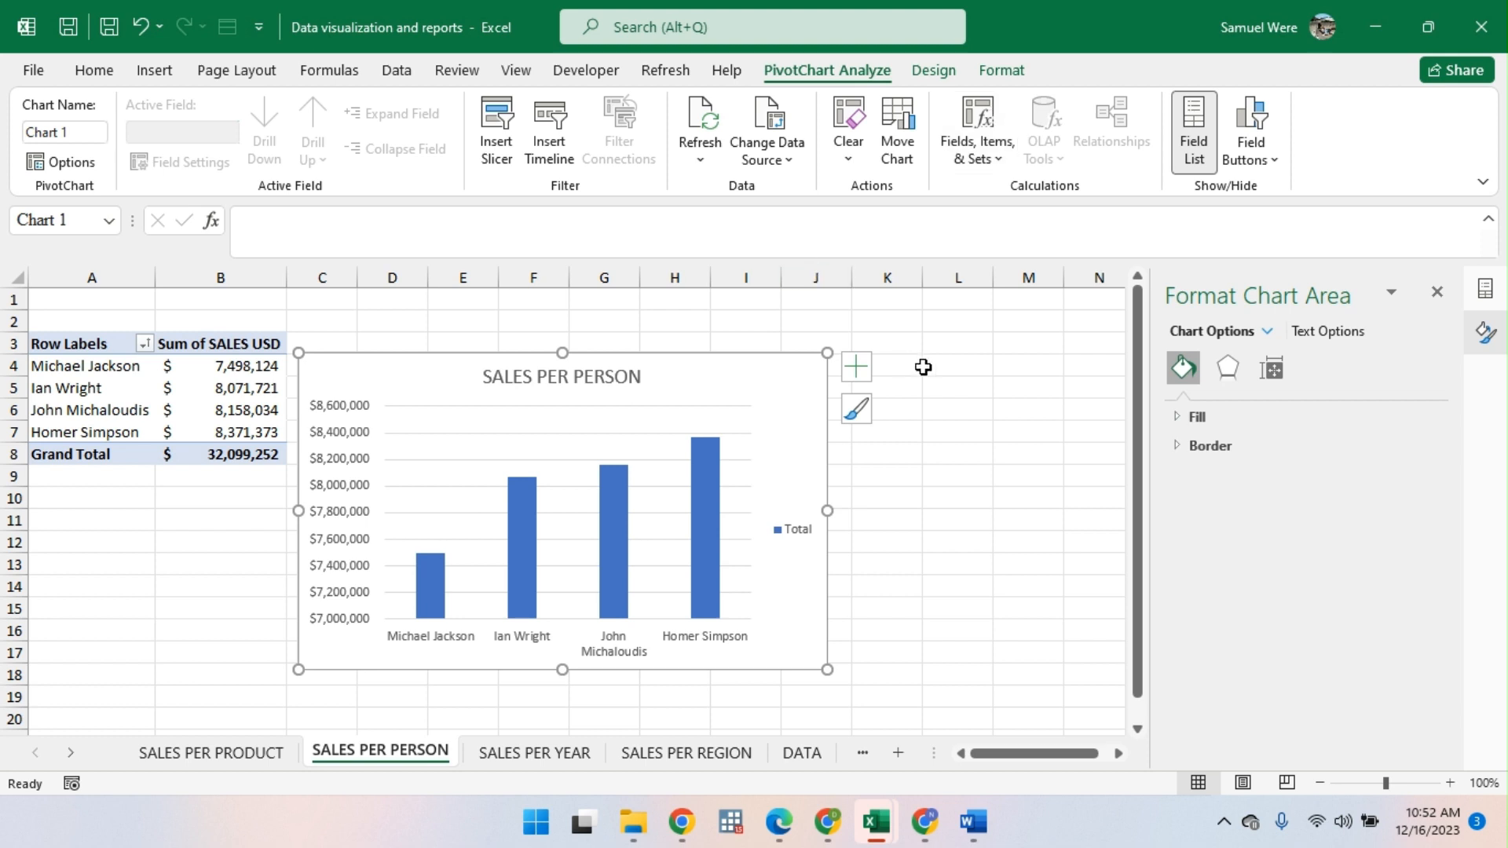
# Step: Look over the chart's design and colour options, try several chart styles, and apply the last style with a bold title and shaded blue columns
pyautogui.click(995, 69)
pyautogui.click(939, 69)
pyautogui.click(865, 72)
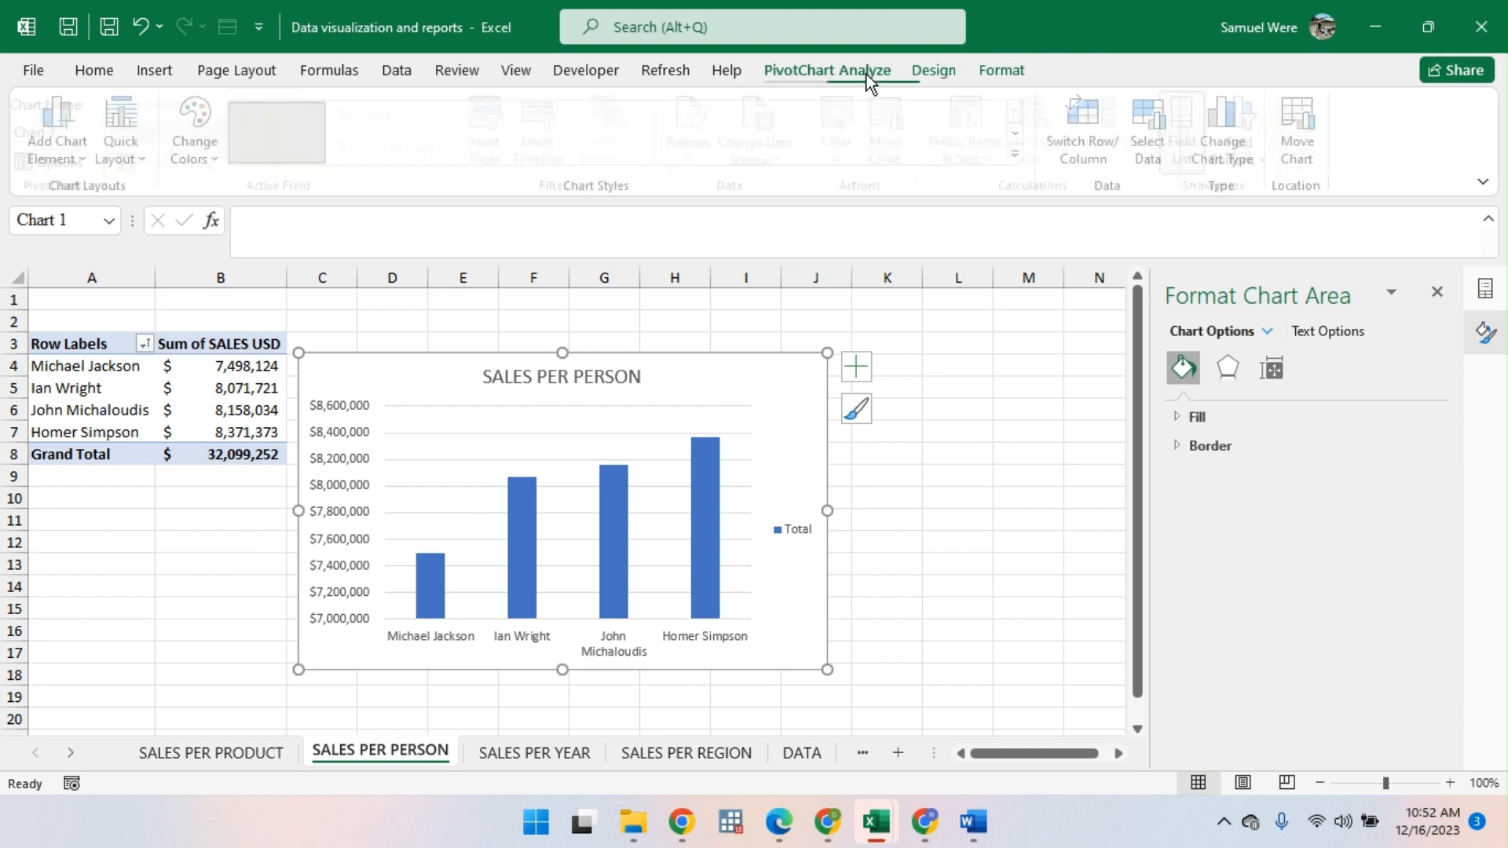
pyautogui.click(916, 77)
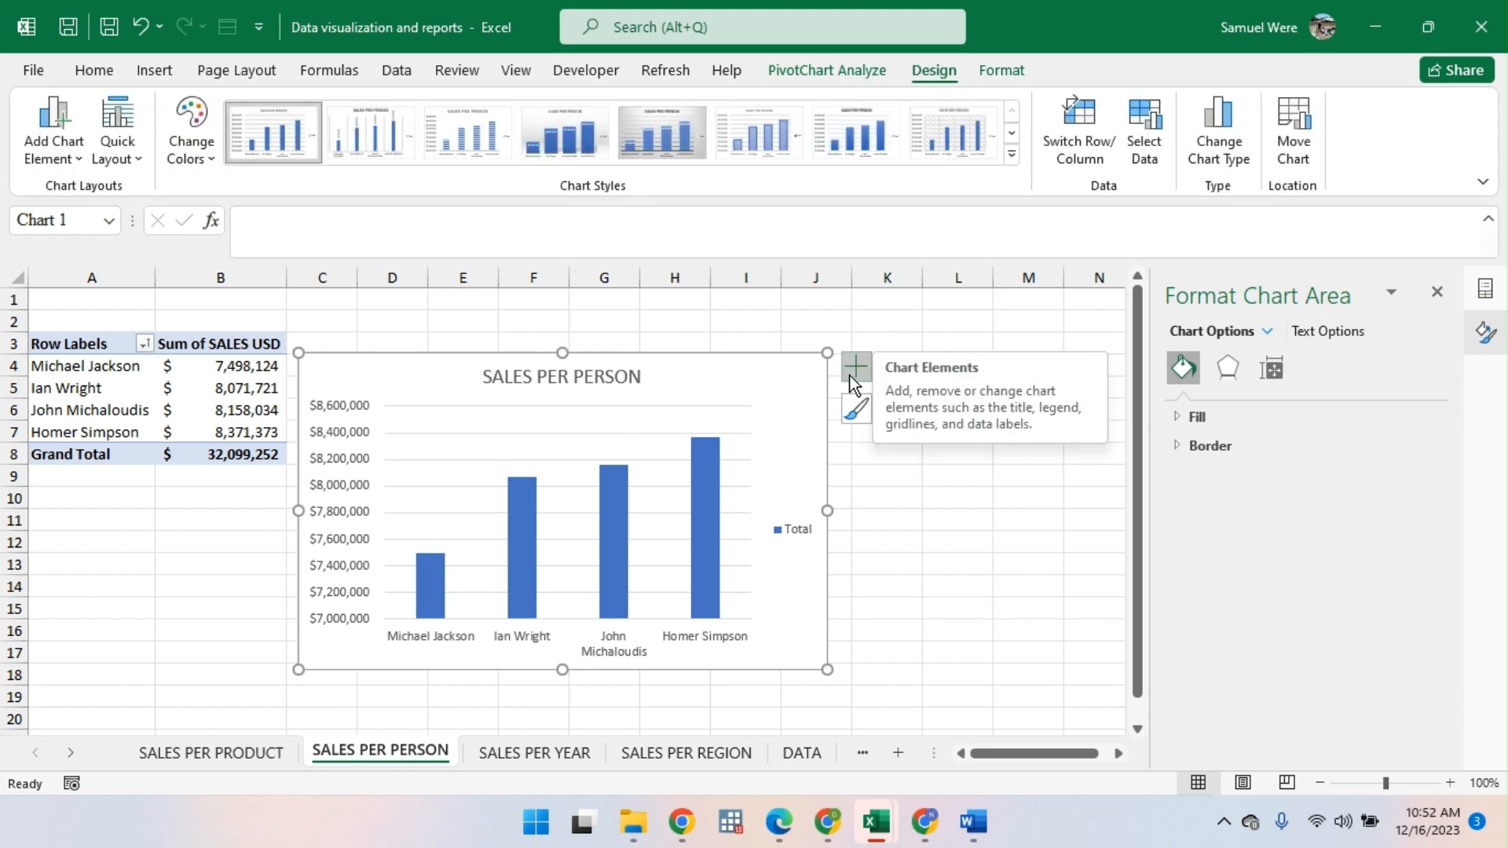
pyautogui.click(208, 139)
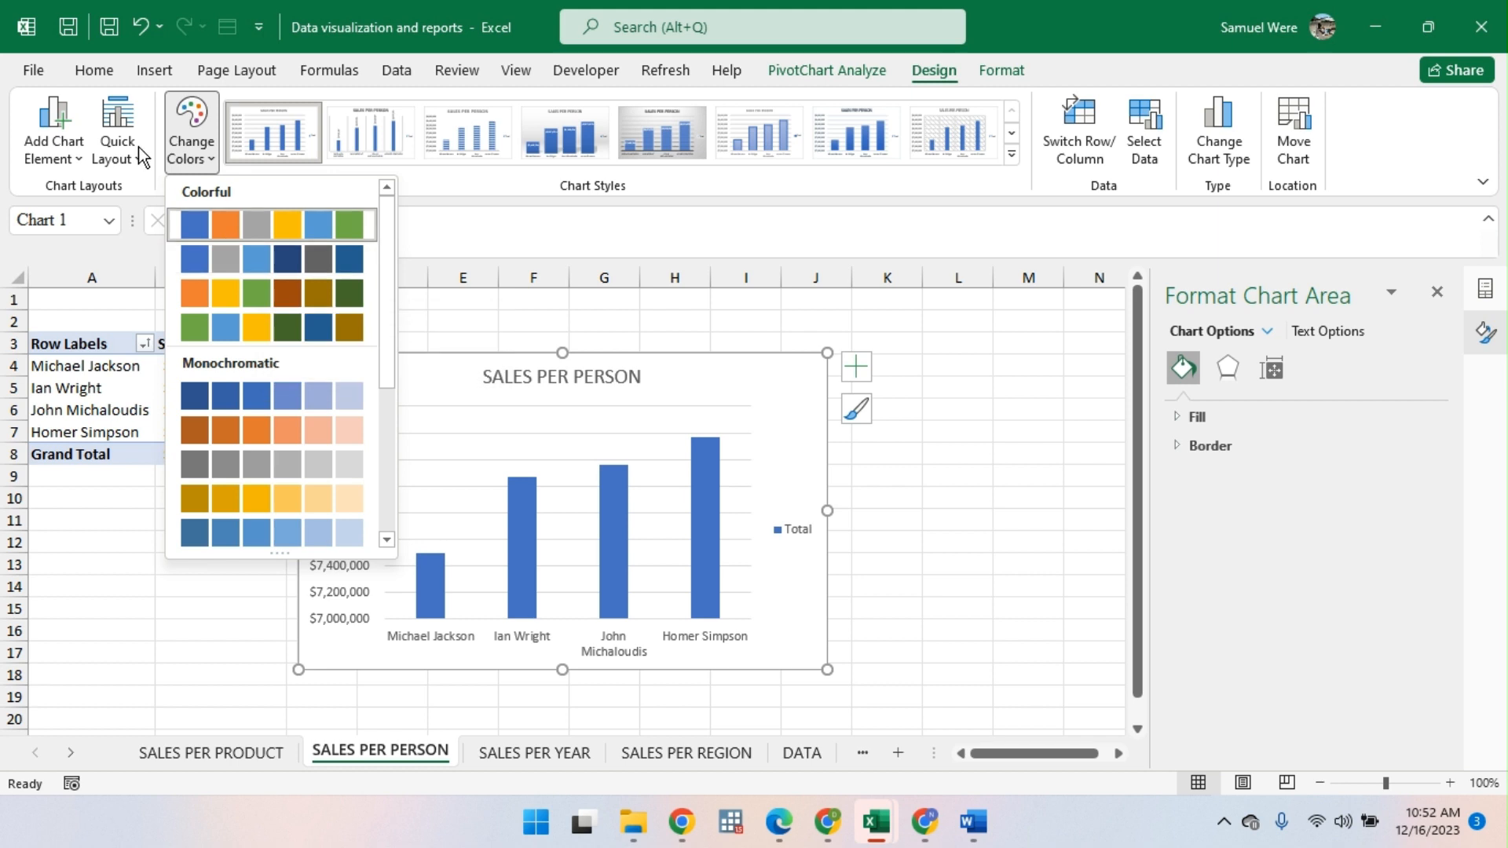
pyautogui.click(1099, 412)
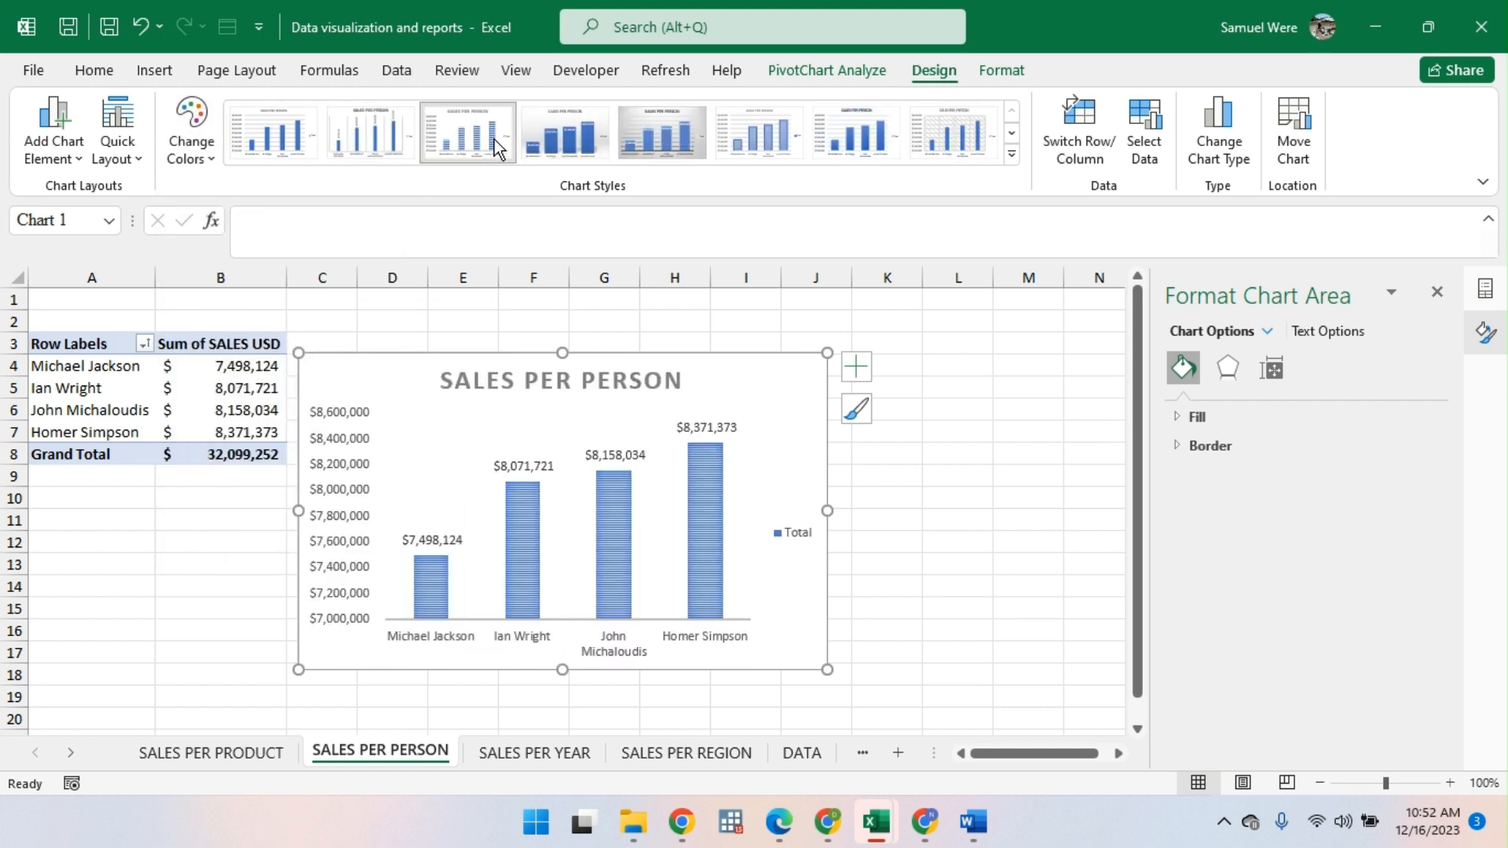
pyautogui.click(566, 140)
pyautogui.click(648, 143)
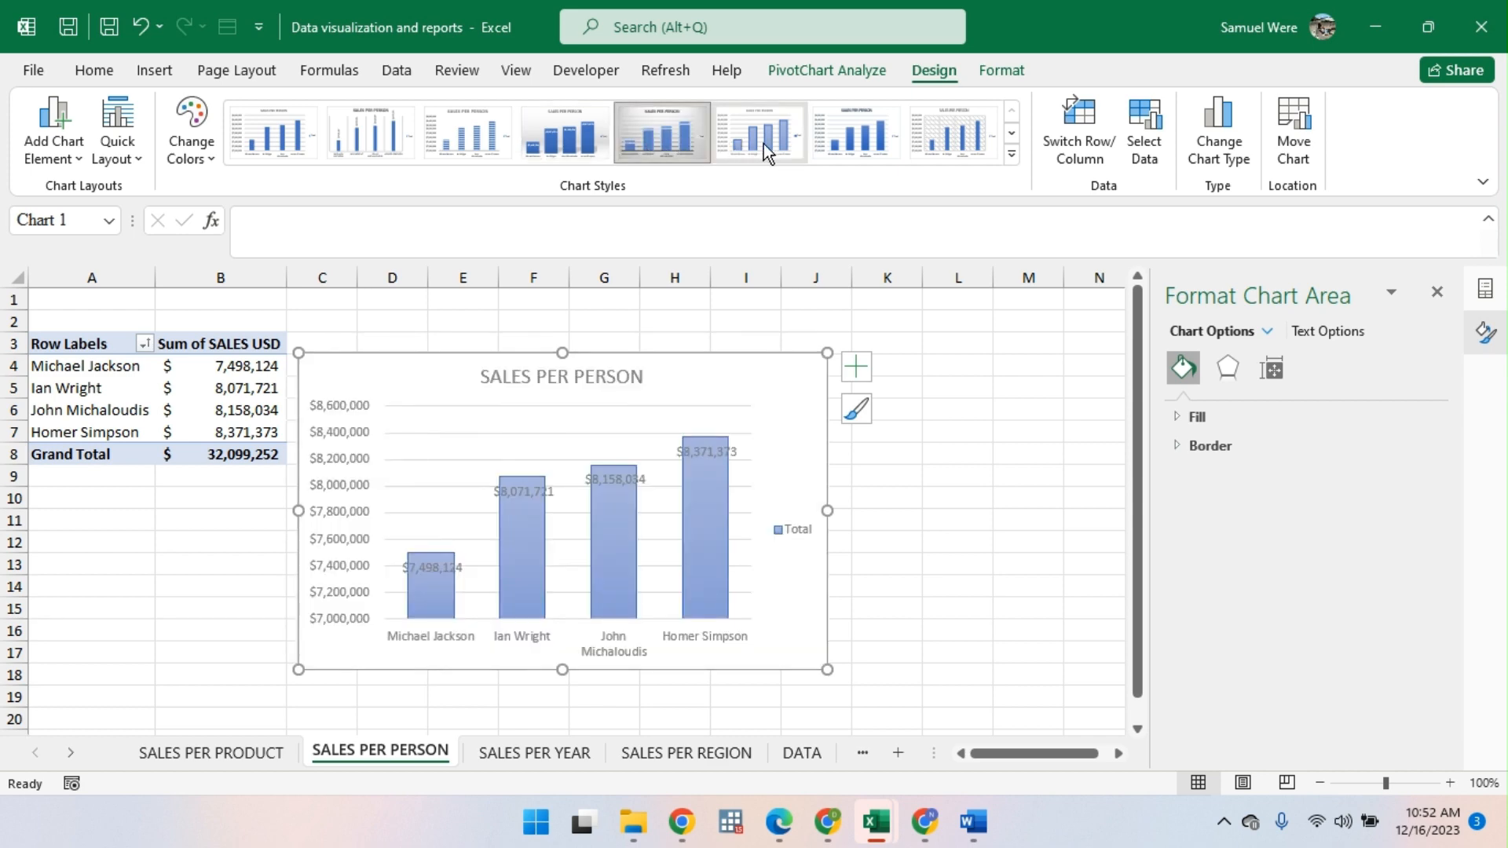
pyautogui.click(1011, 154)
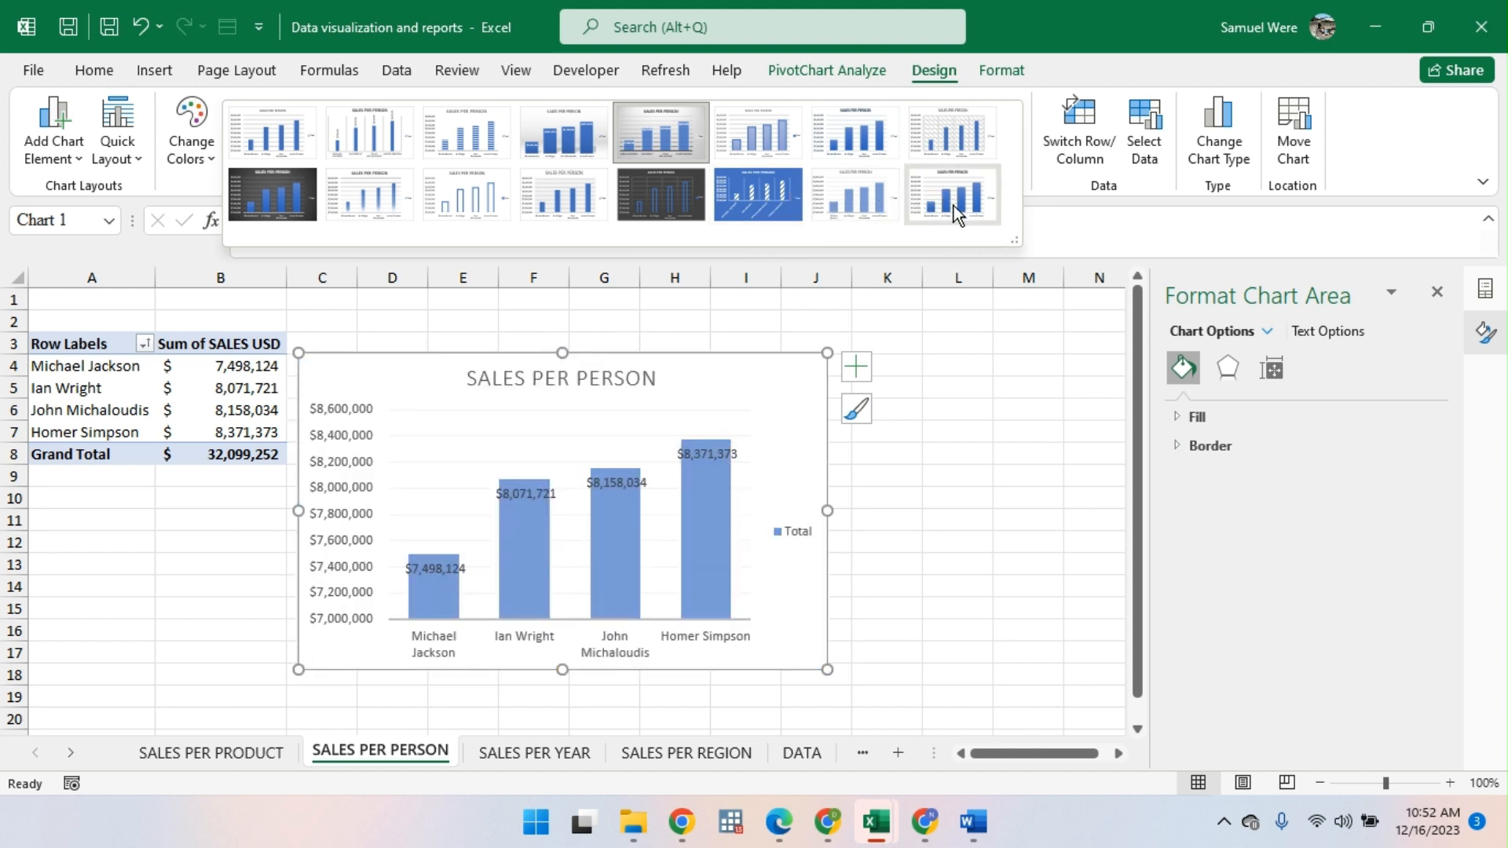
pyautogui.click(953, 206)
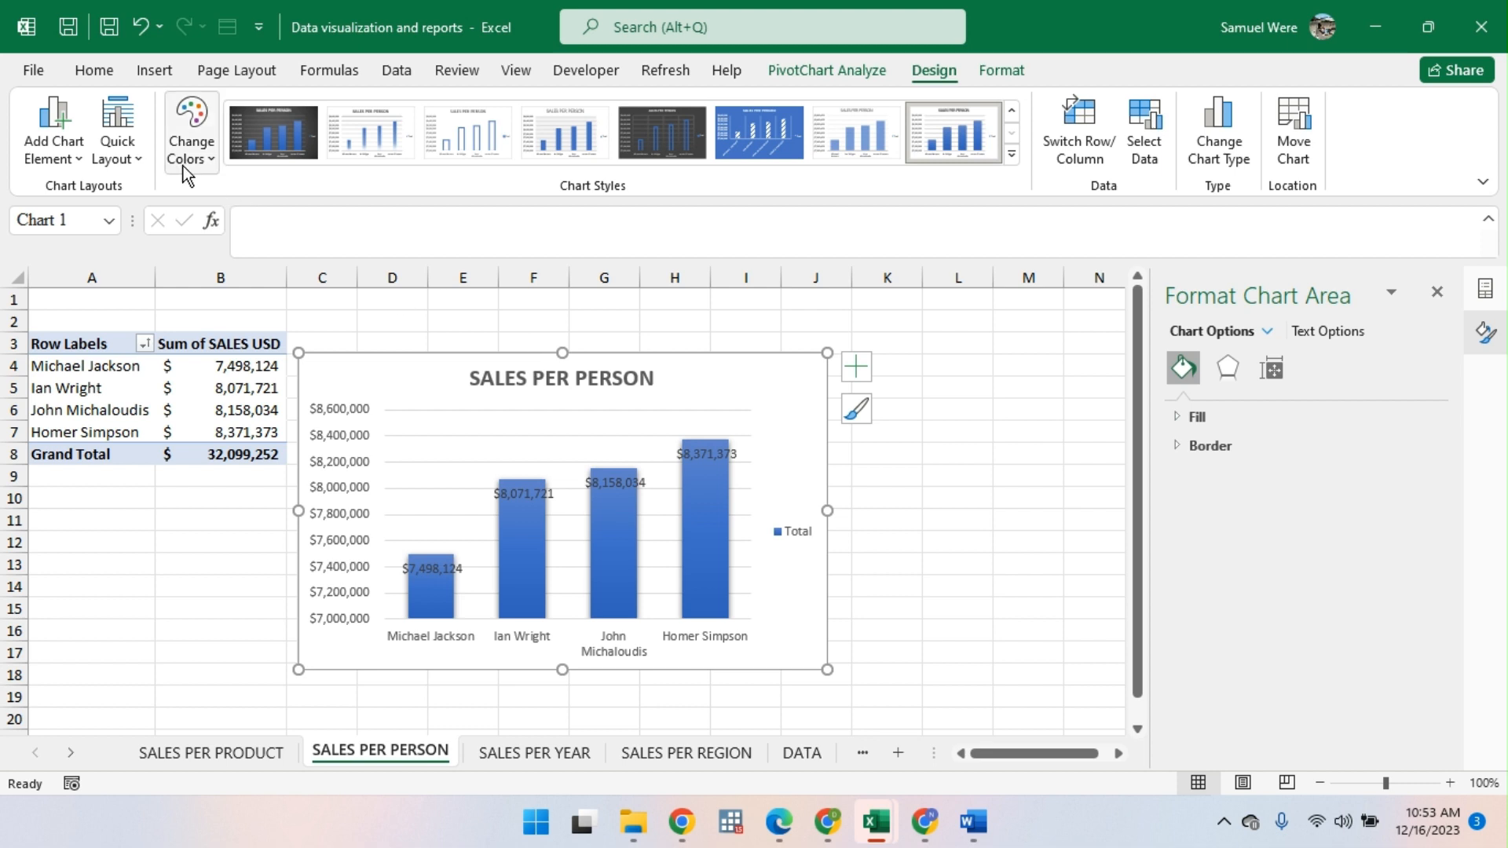
# Step: Apply quick layout Layout 2 to the sales-per-person chart and expand the chart area's Fill options
pyautogui.click(143, 163)
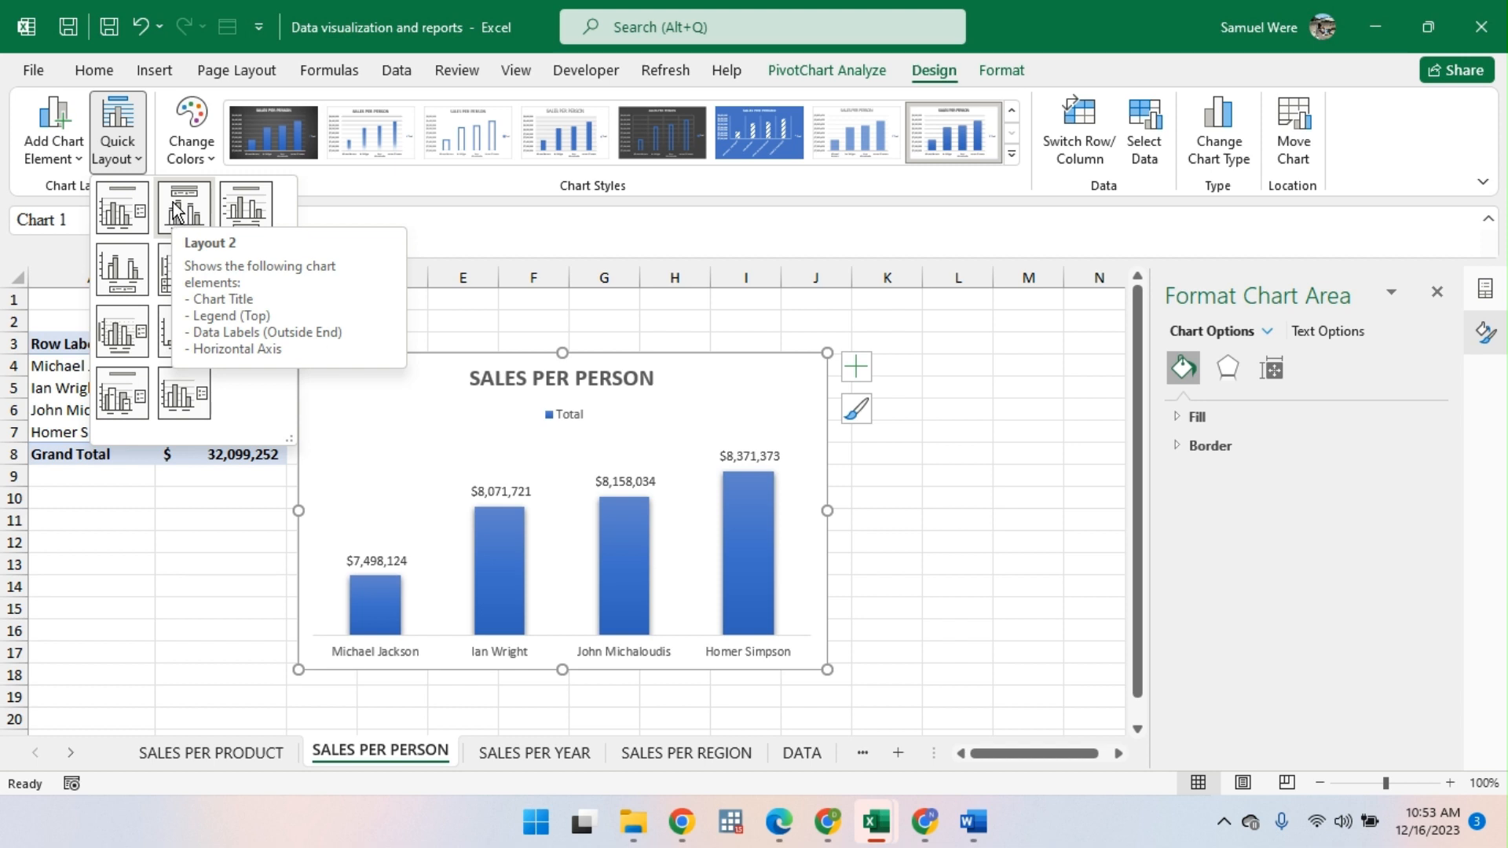
pyautogui.click(175, 211)
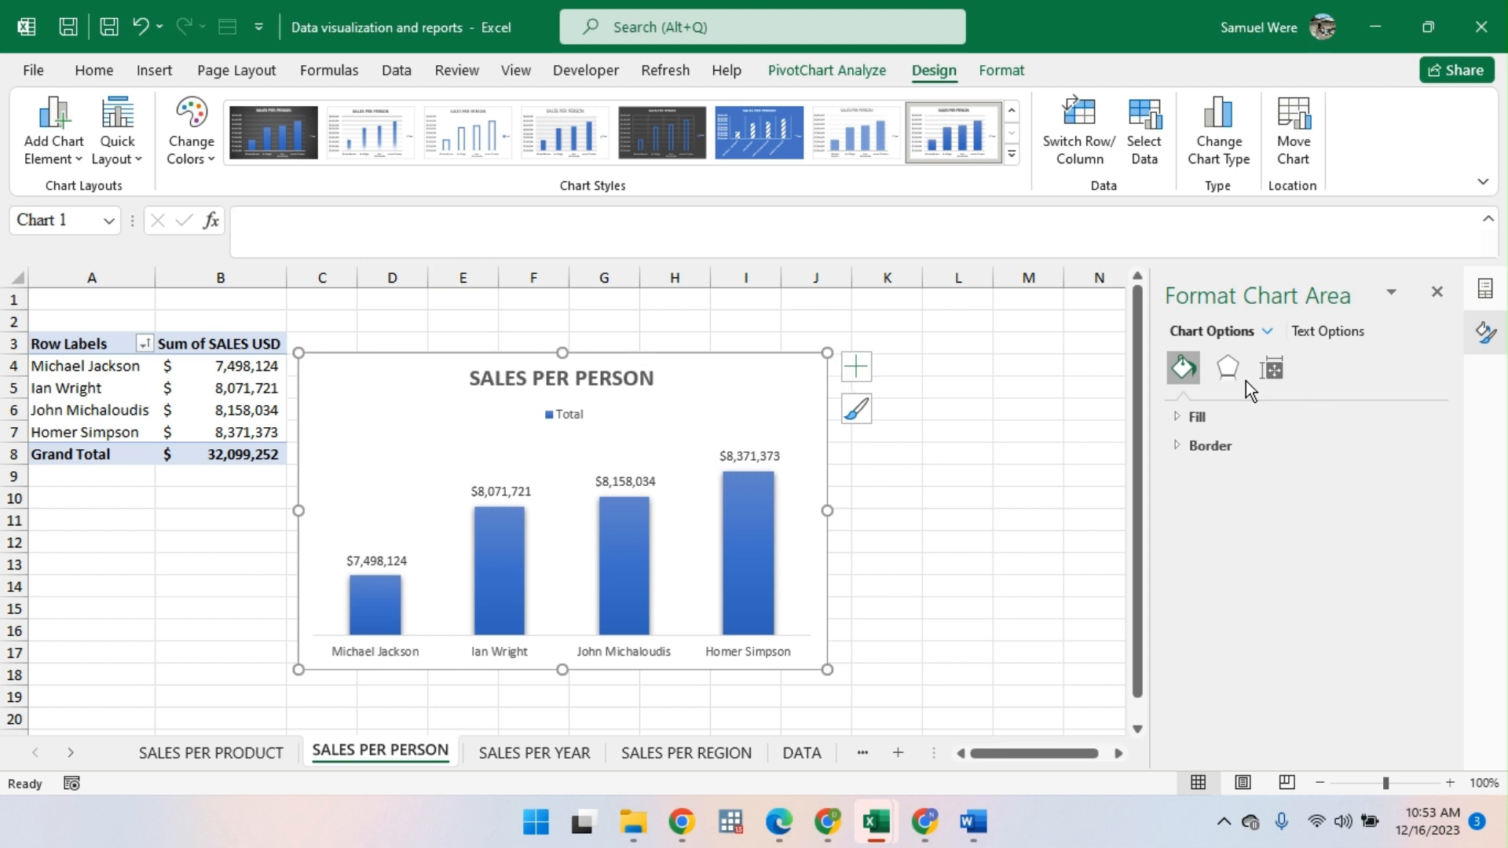
pyautogui.click(1194, 417)
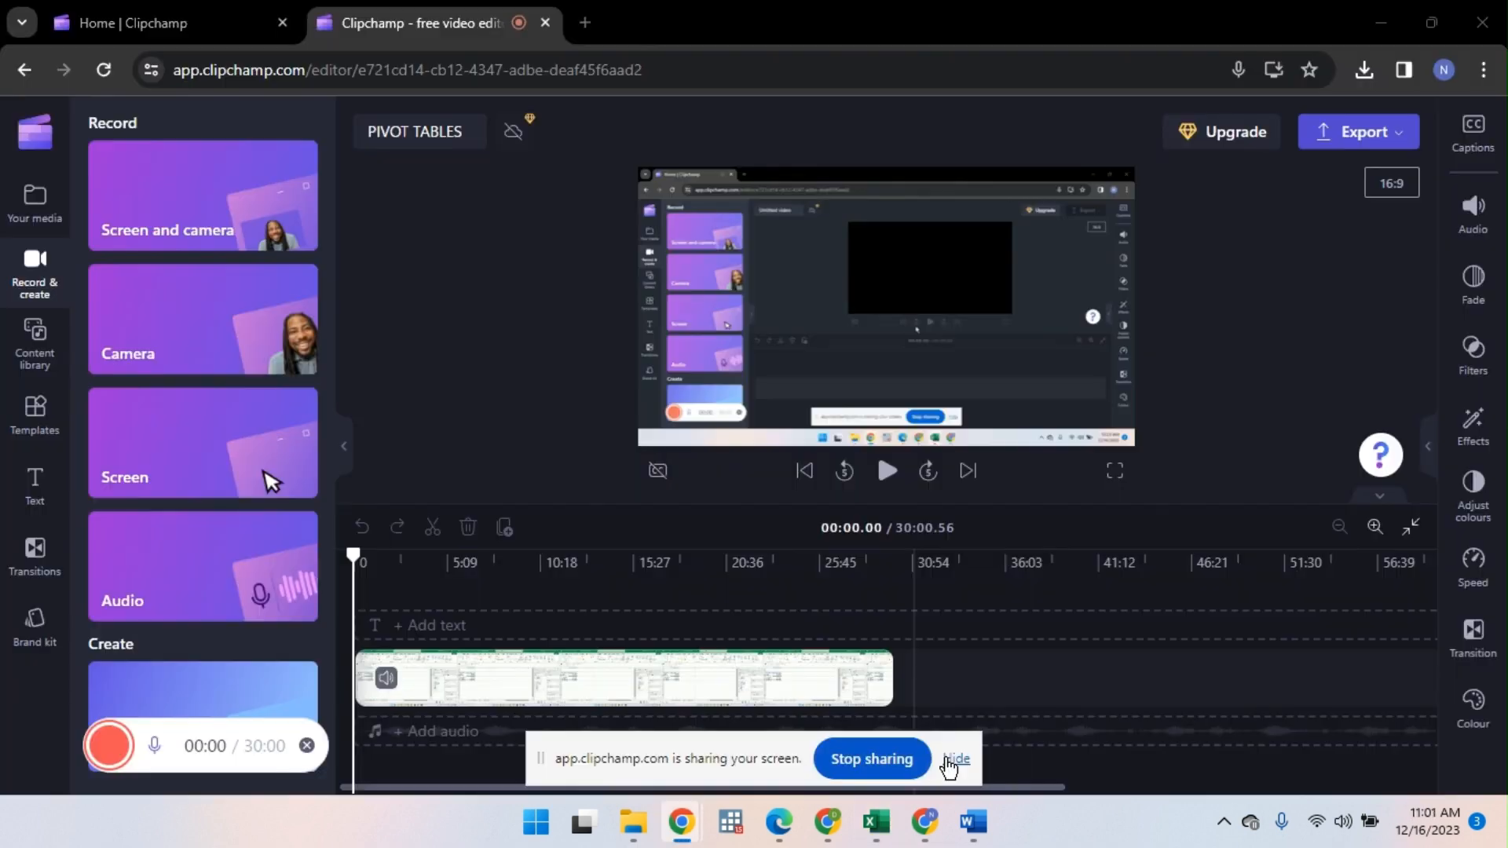
# Step: Switch to the Administrative Assistant Dynamic Tables Technical Test workbook in Excel and examine the Exercise 1 instruction to keep the pivot table in this tab
pyautogui.click(962, 759)
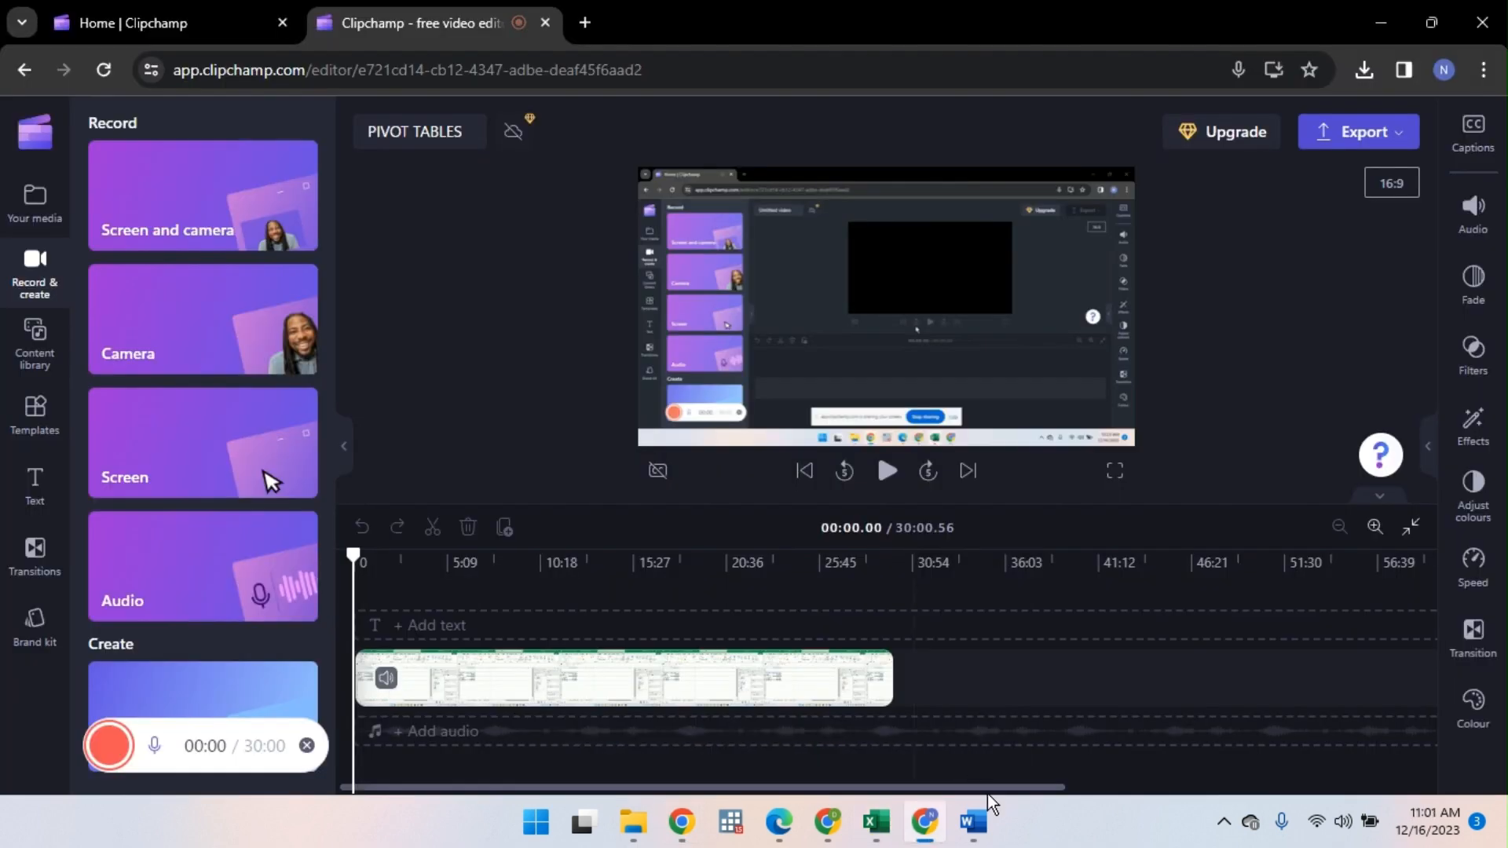
pyautogui.moveTo(873, 834)
pyautogui.click(770, 723)
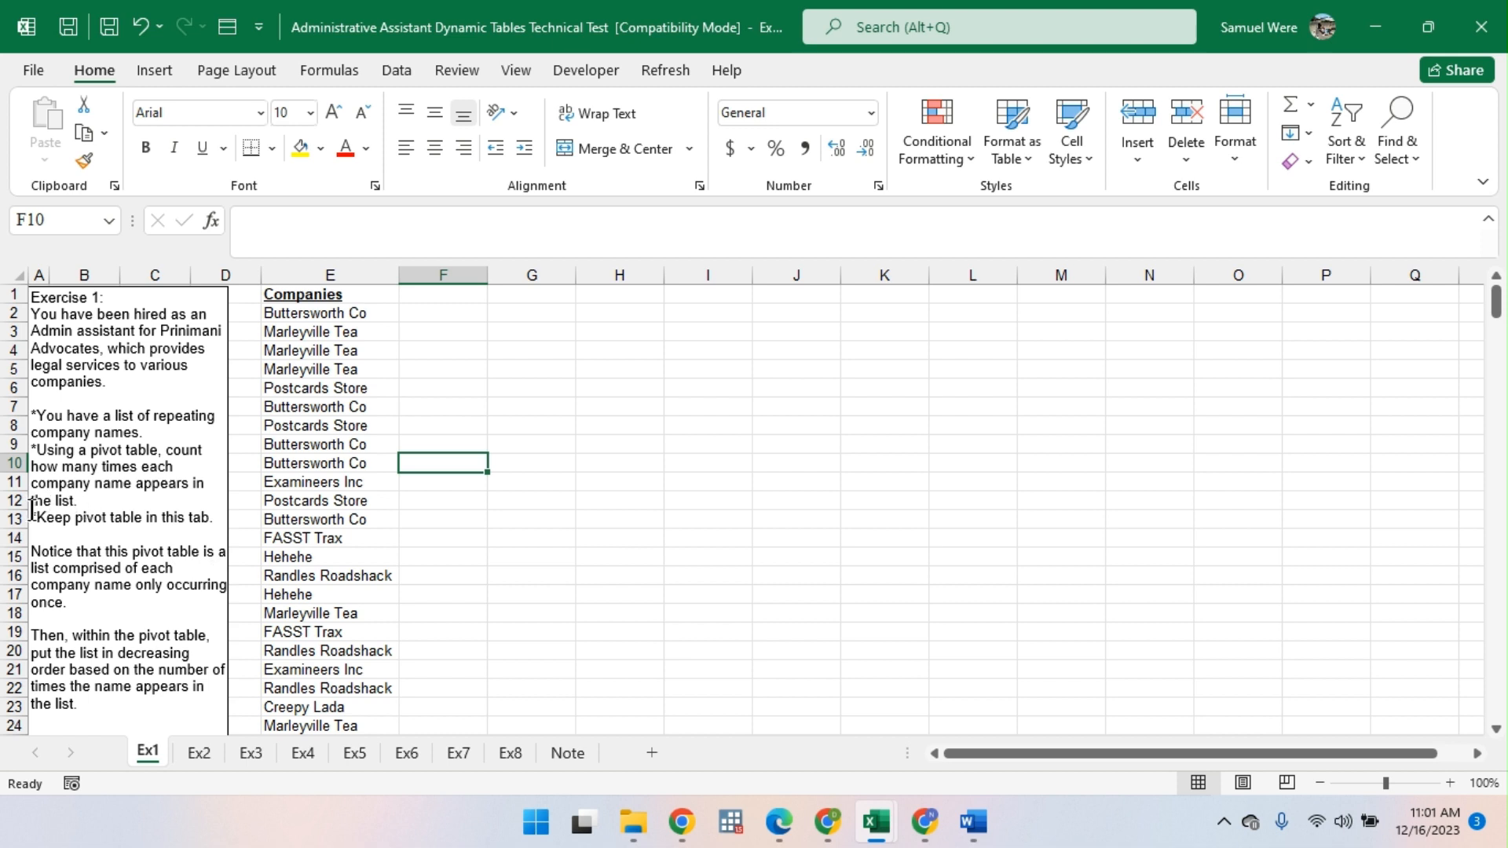
pyautogui.moveTo(35, 517); pyautogui.dragTo(209, 522)
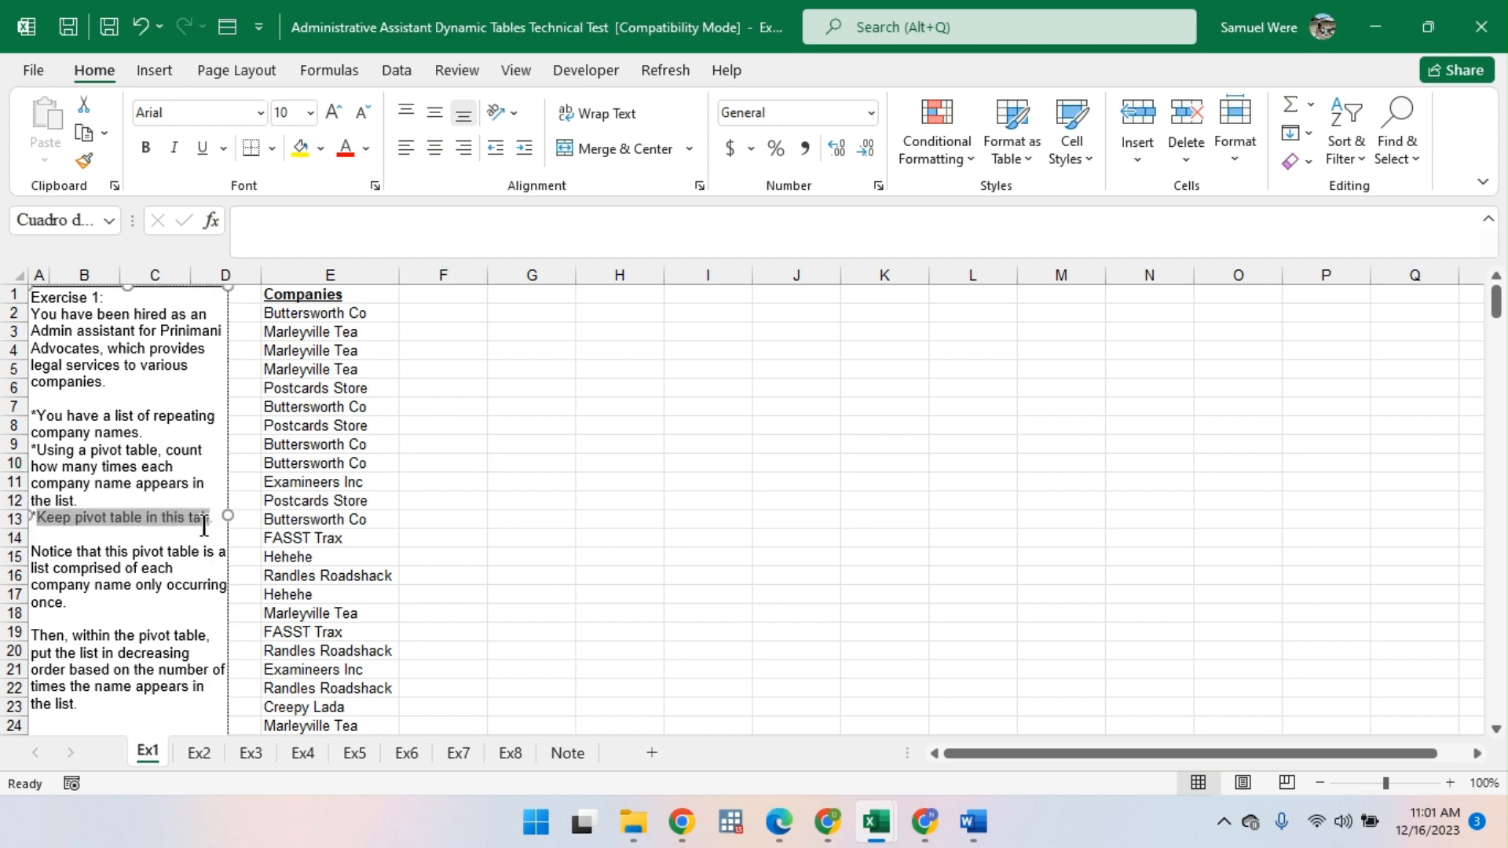
pyautogui.click(552, 519)
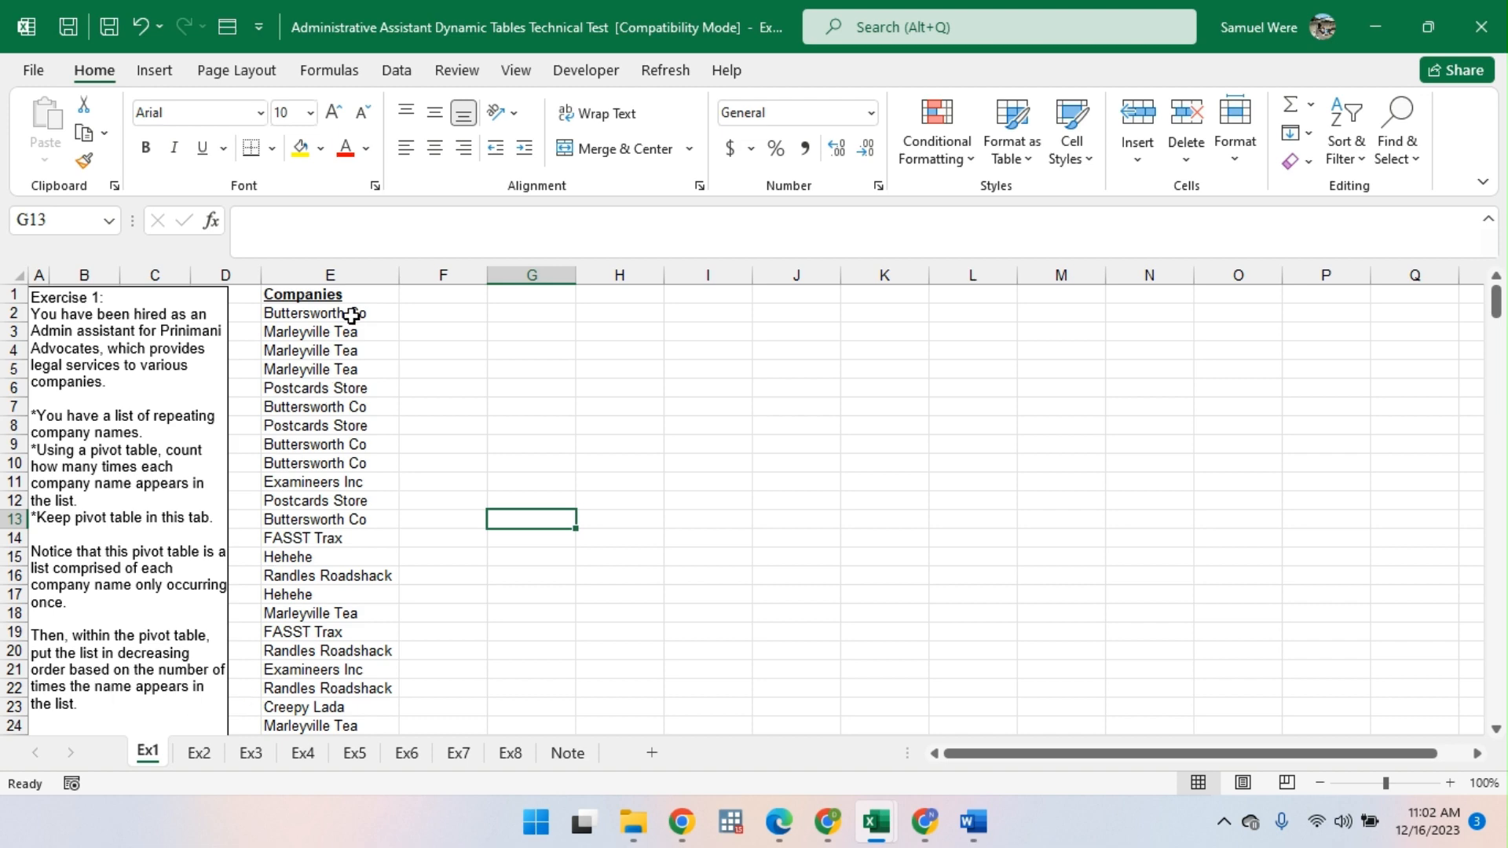
# Step: Convert the Companies list in E1:E312 into a table with headers
pyautogui.click(326, 297)
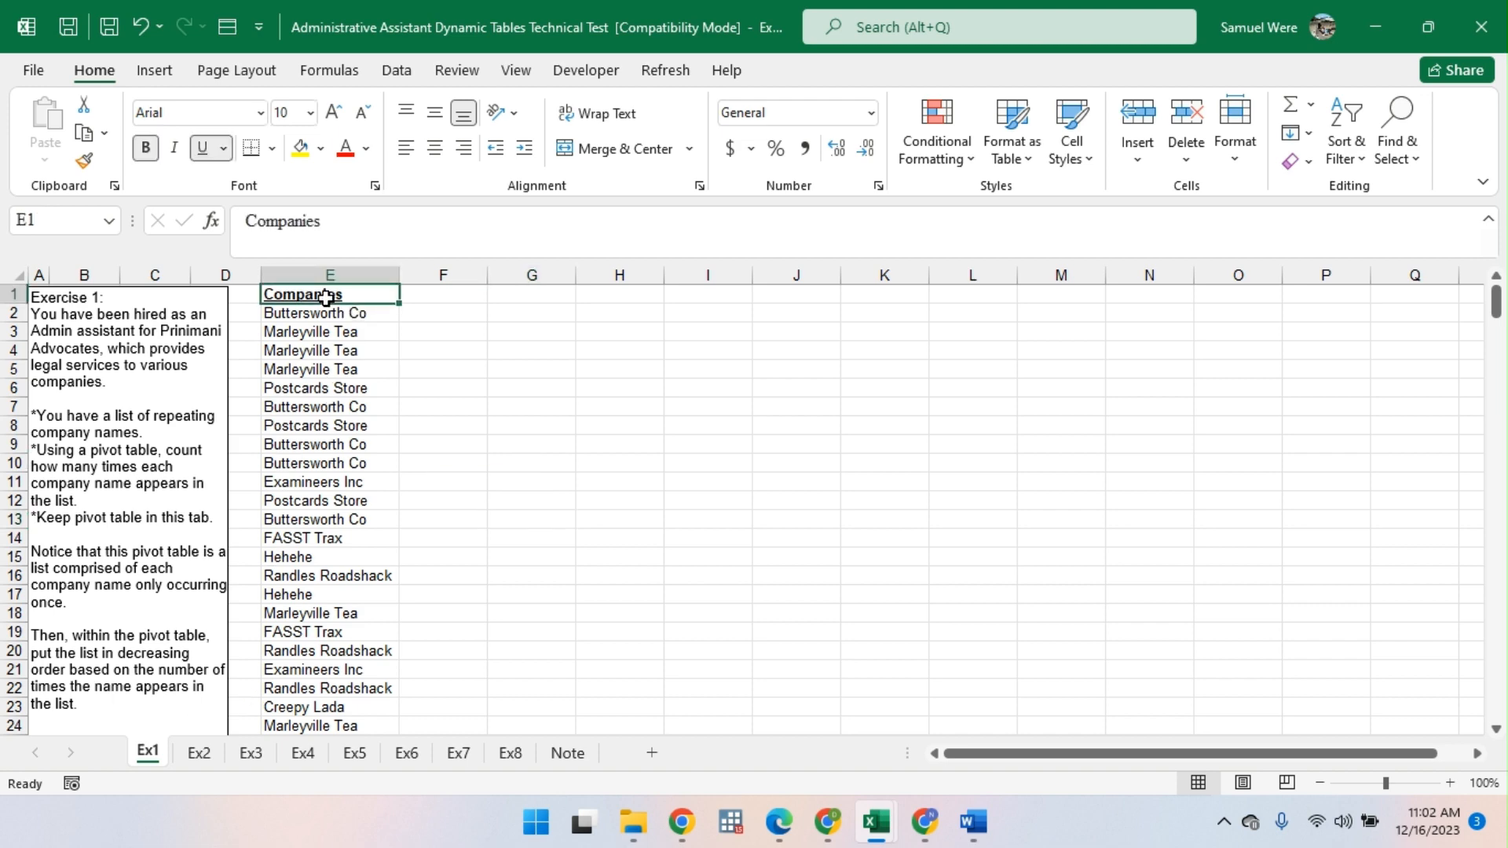
pyautogui.hotkey('ctrl', 'shift', 'Down')
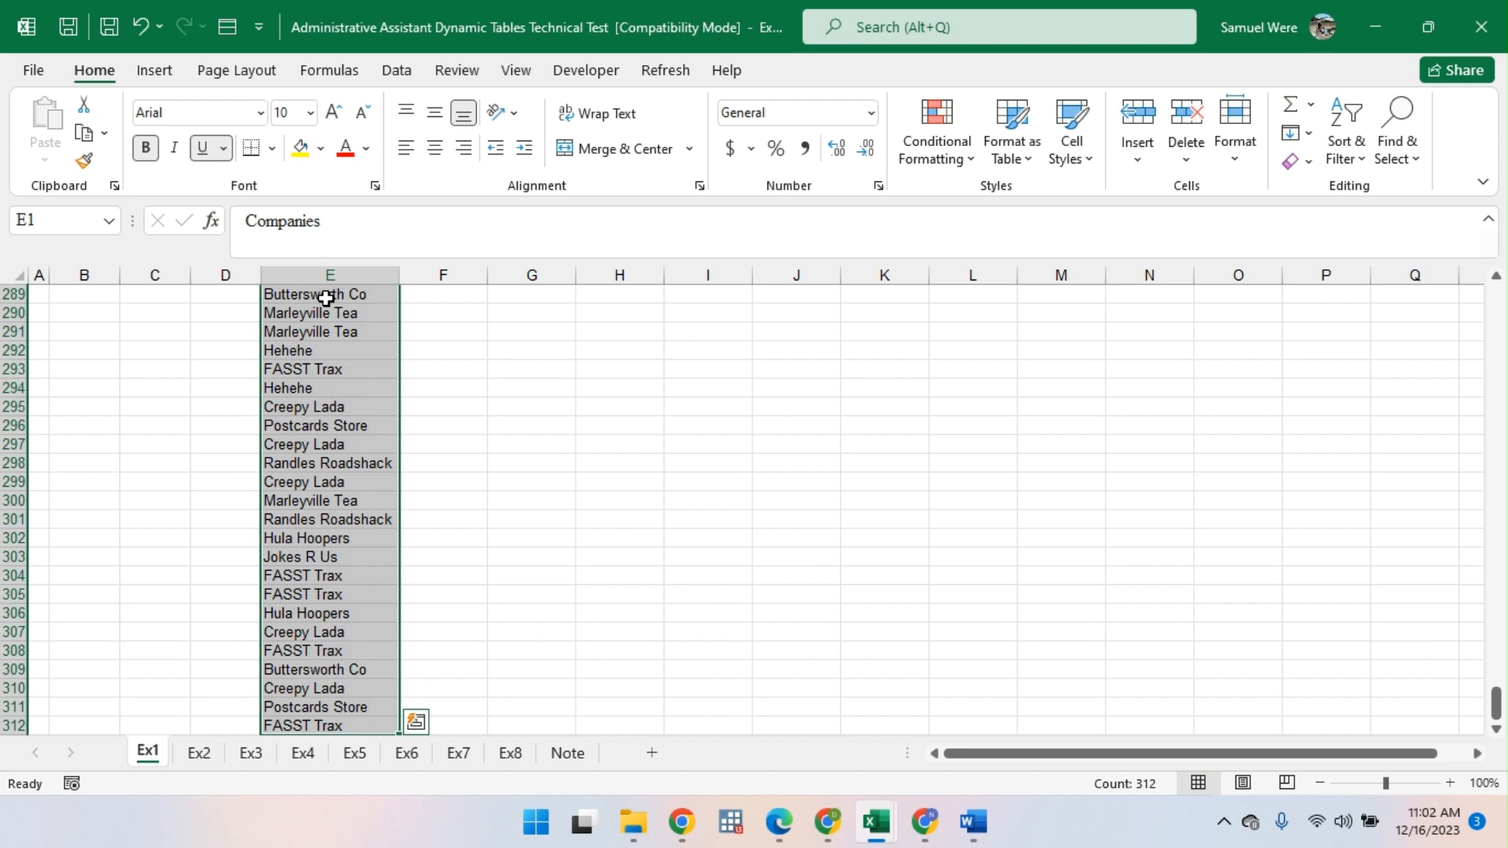
pyautogui.scroll(20, 326, 302)
pyautogui.click(303, 347)
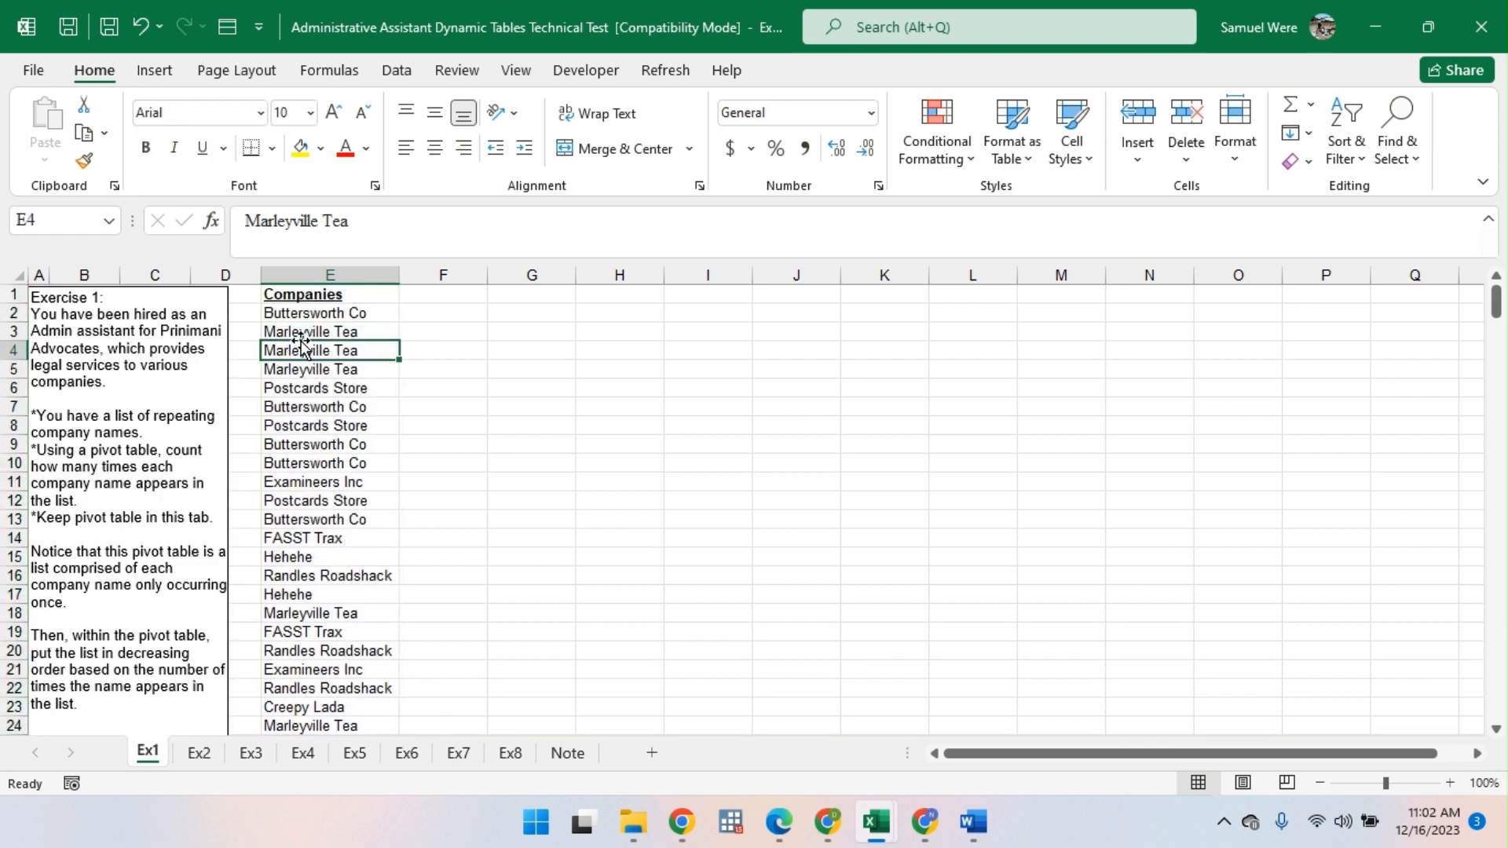
pyautogui.hotkey('ctrl', 'a')
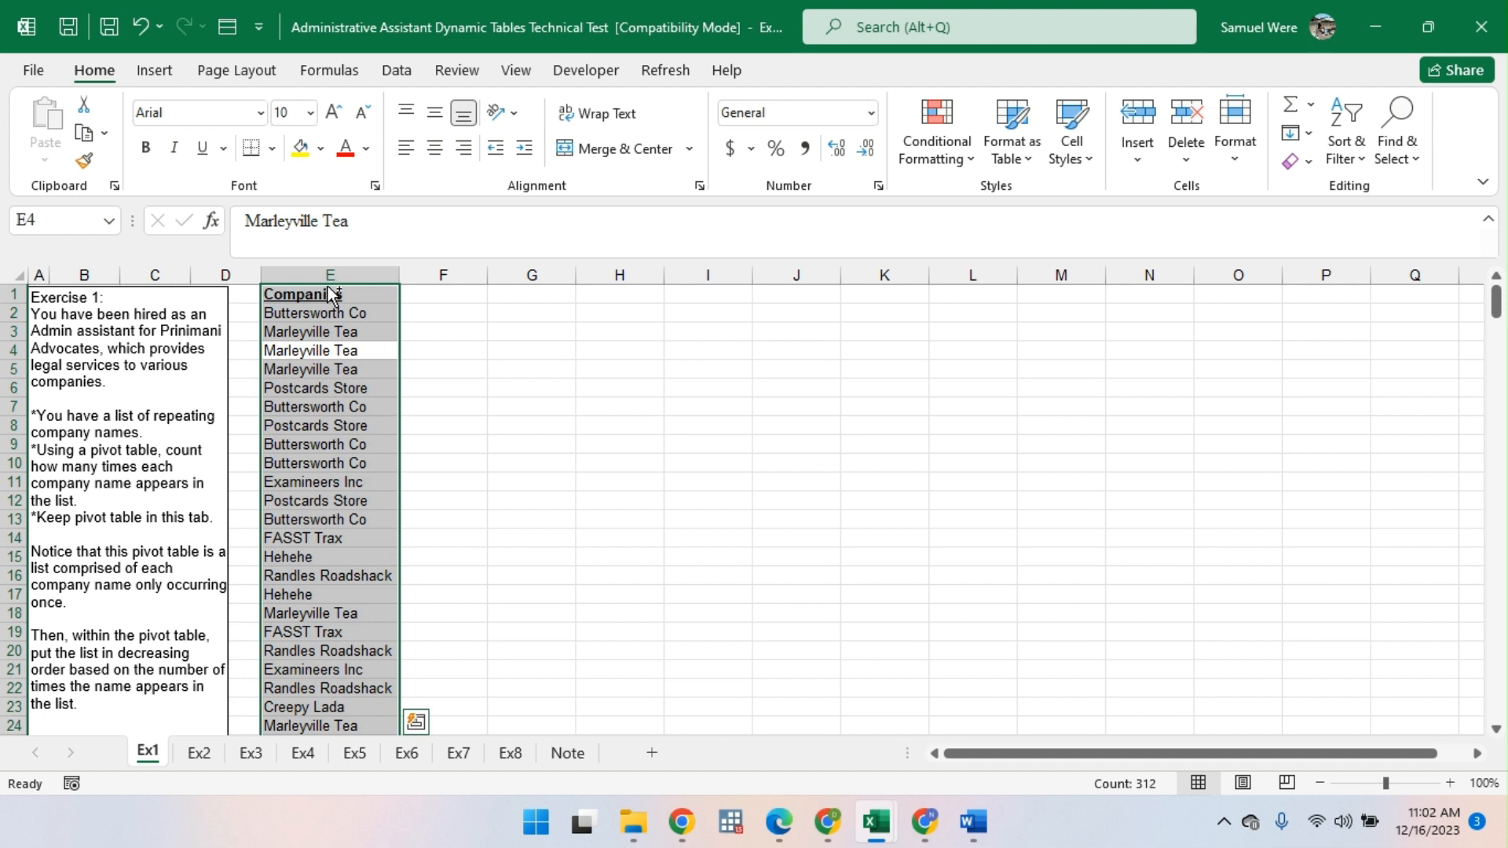
pyautogui.hotkey('ctrl', 'q')
pyautogui.click(178, 75)
pyautogui.click(179, 75)
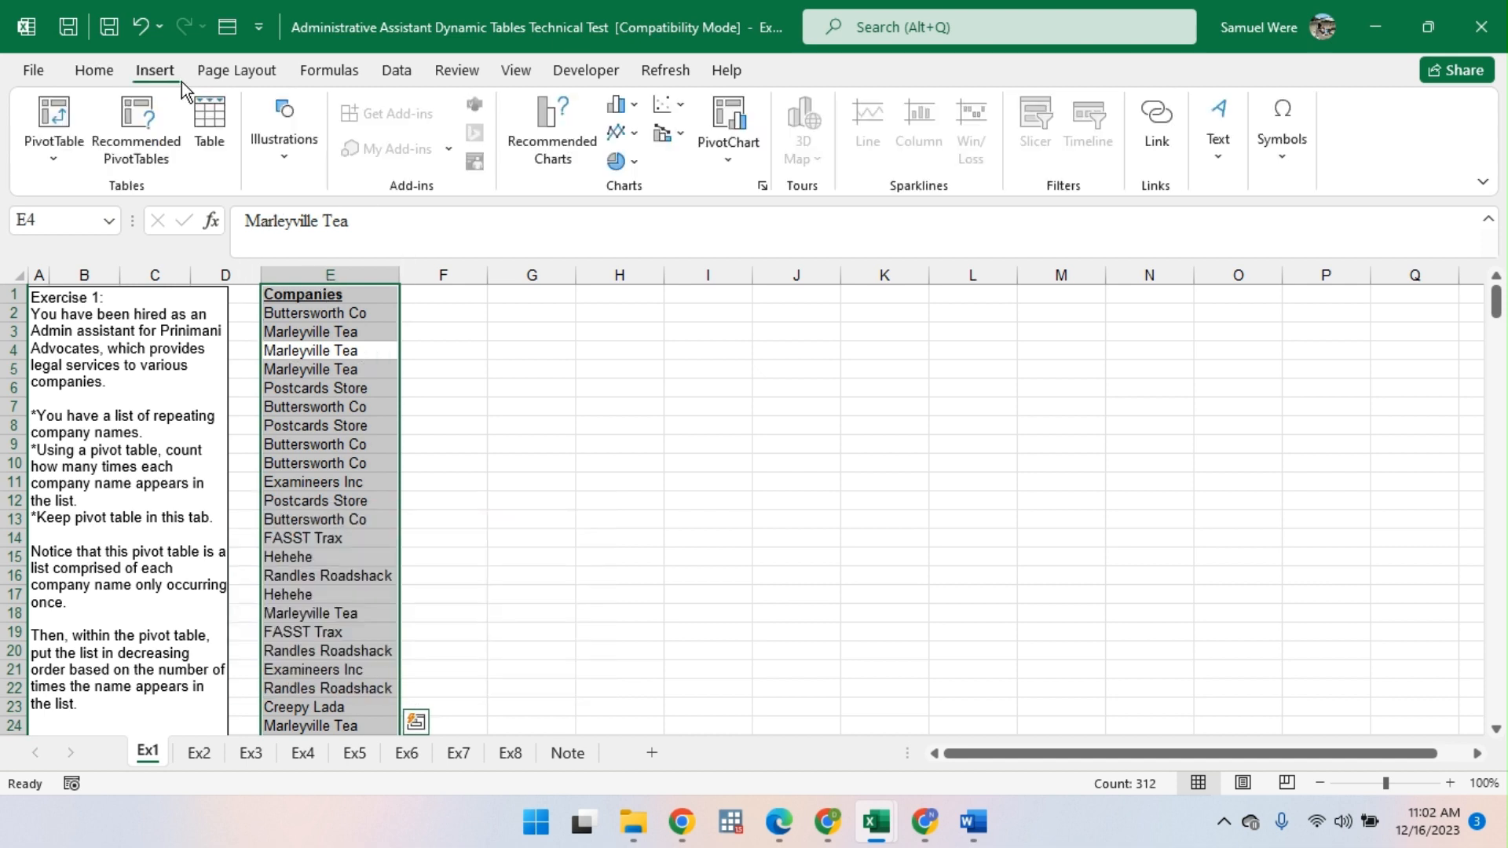
pyautogui.click(220, 126)
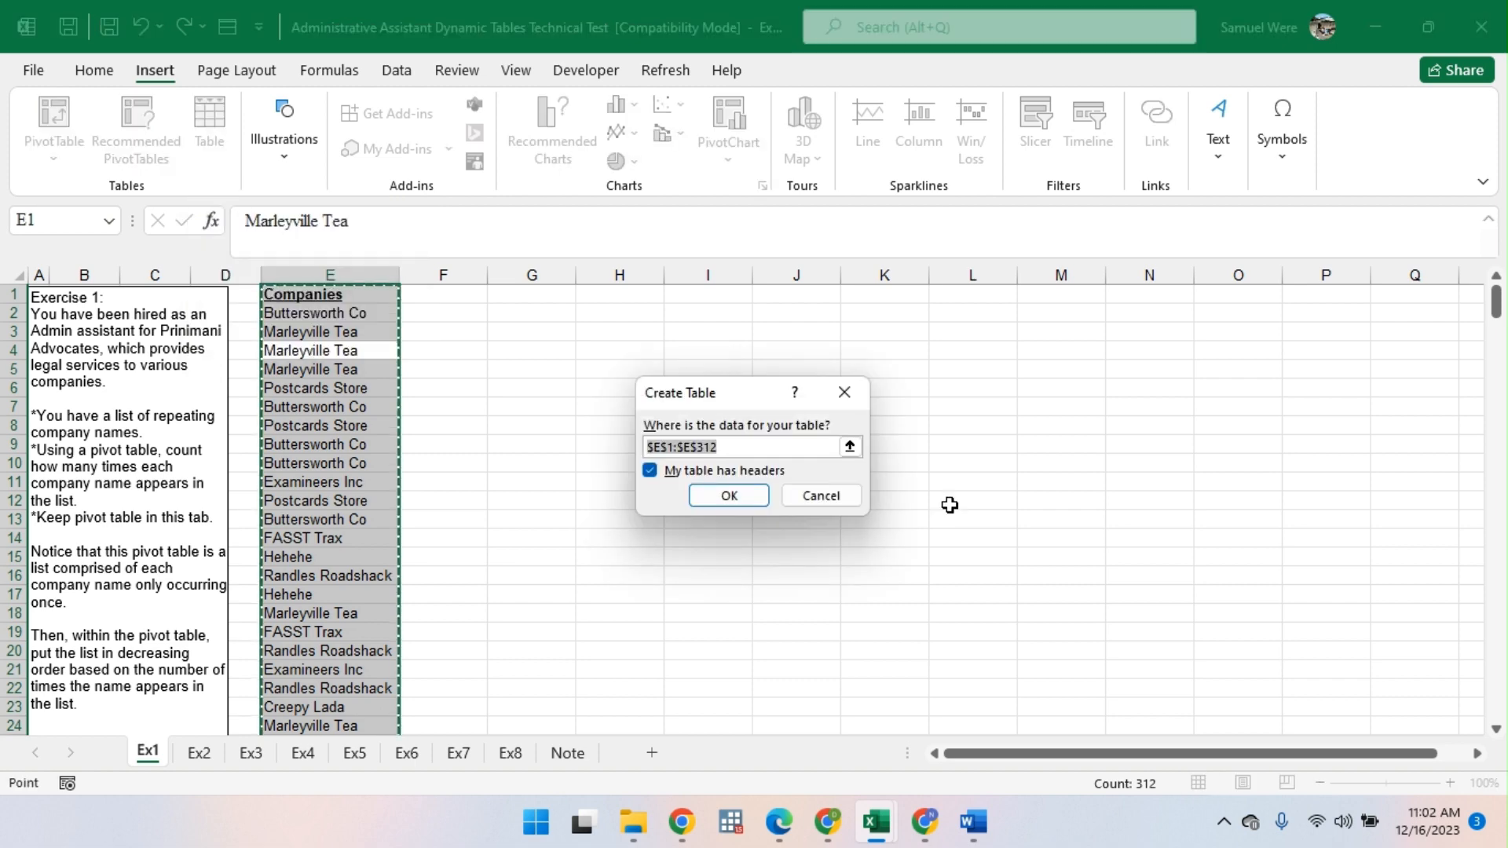
pyautogui.click(730, 496)
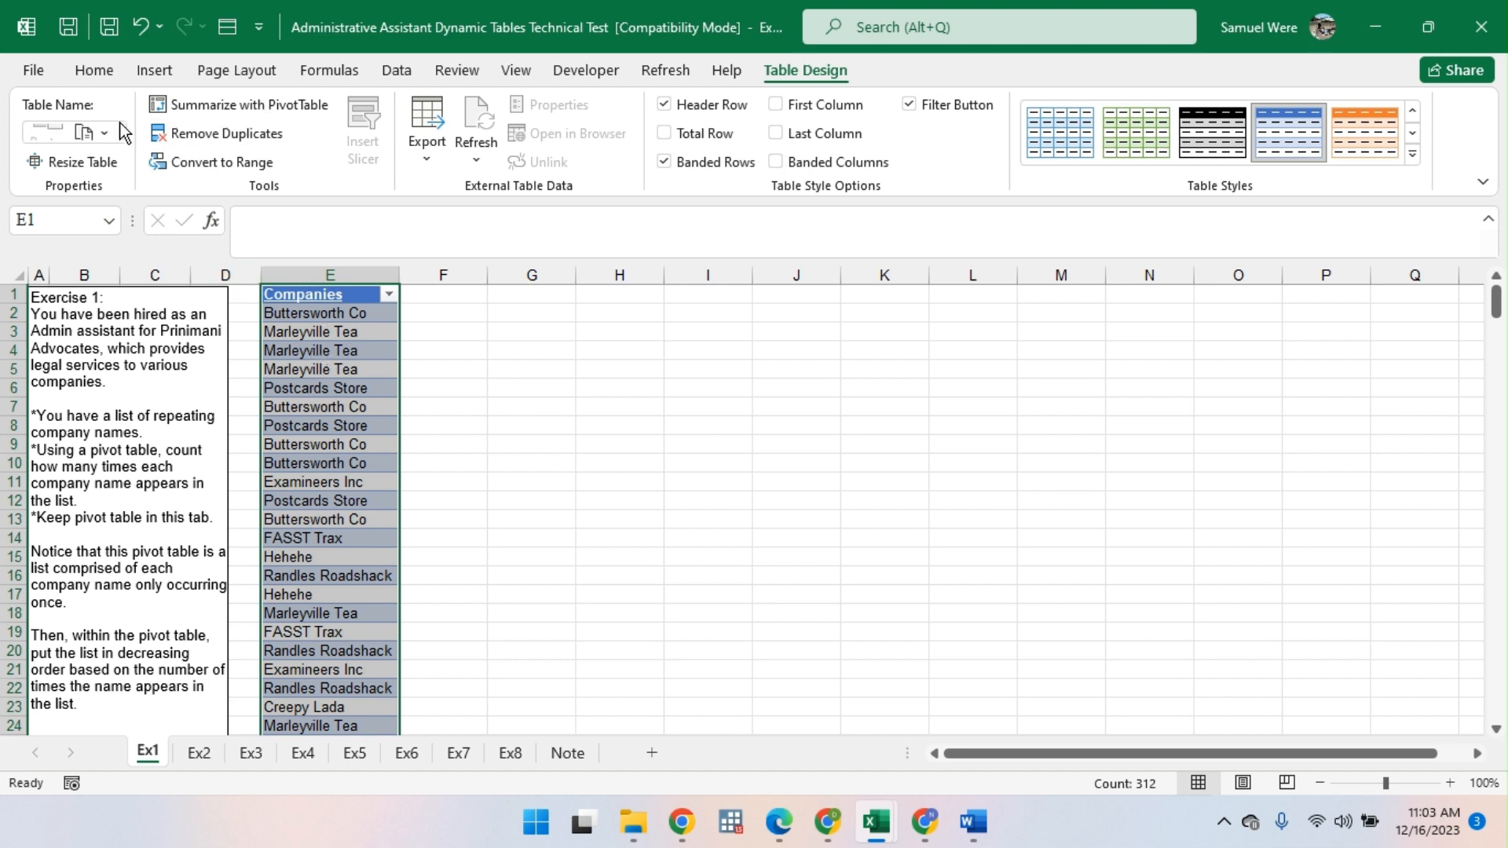
# Step: Insert a pivot table based on Table1 into the existing Ex1 worksheet at cell G3
pyautogui.click(149, 70)
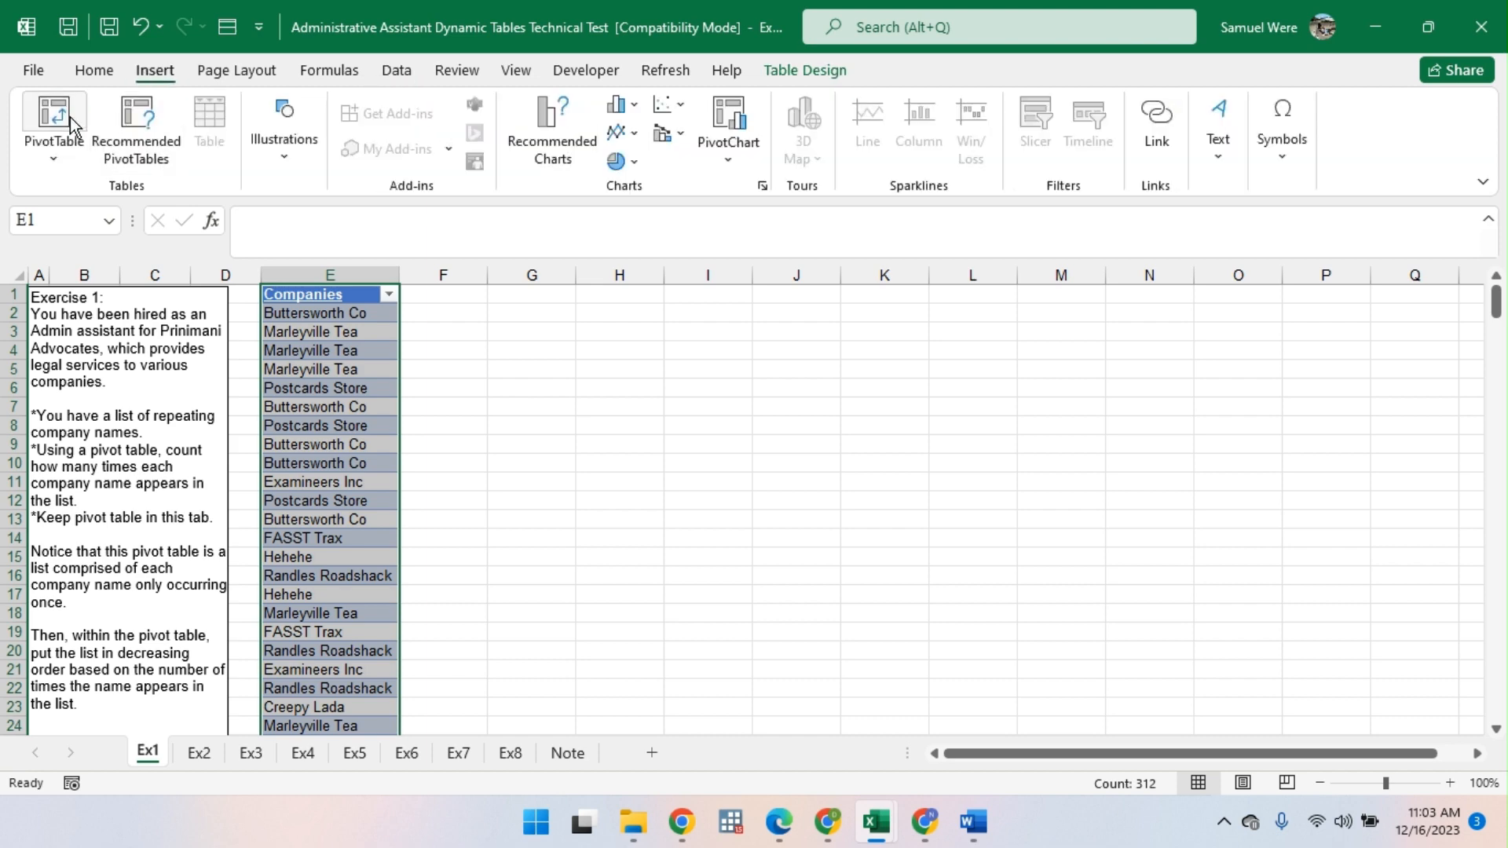
pyautogui.click(63, 126)
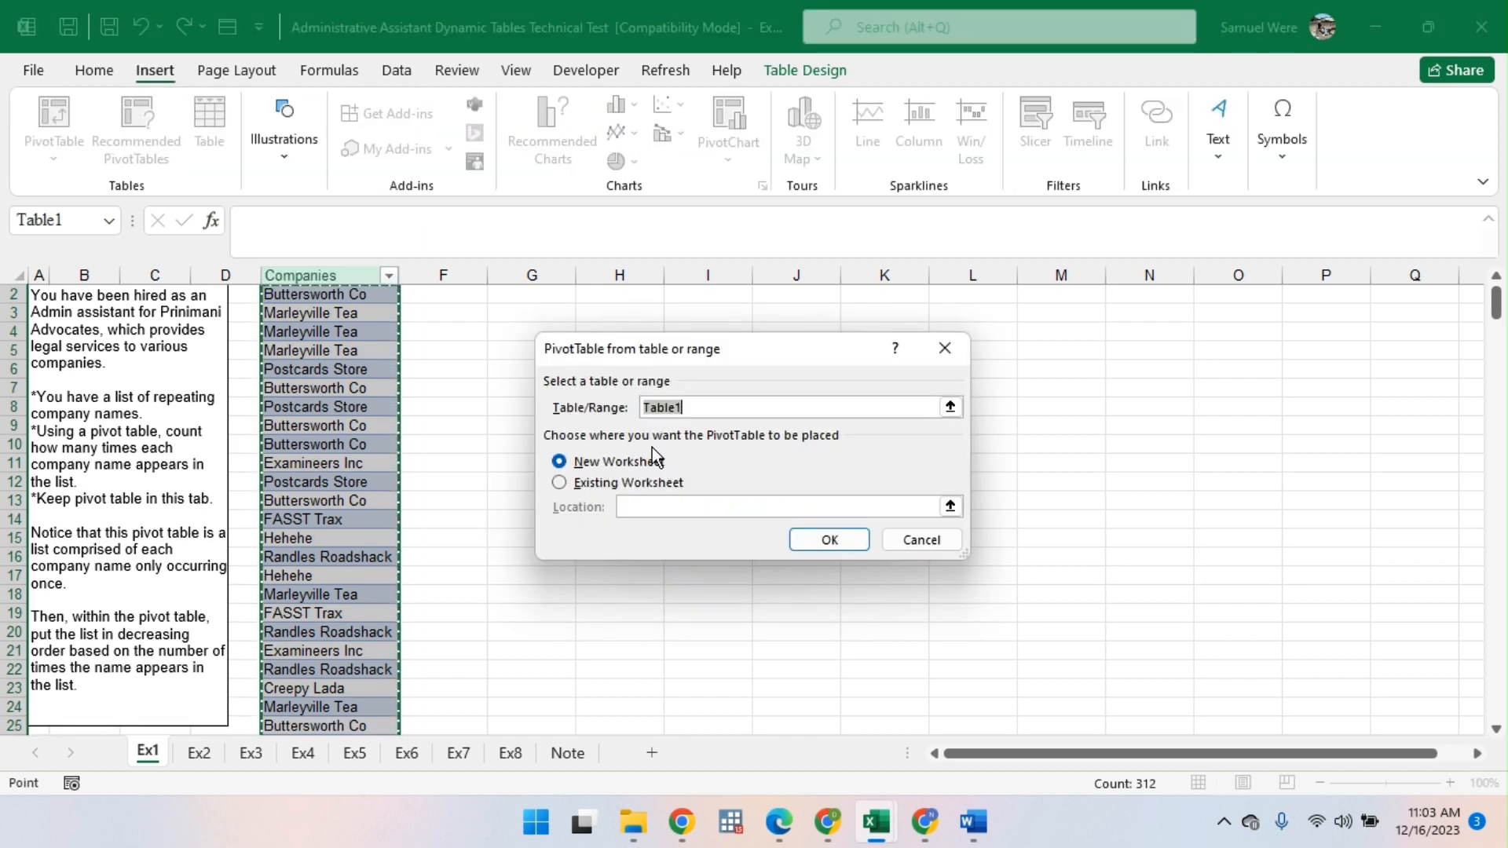
pyautogui.click(561, 484)
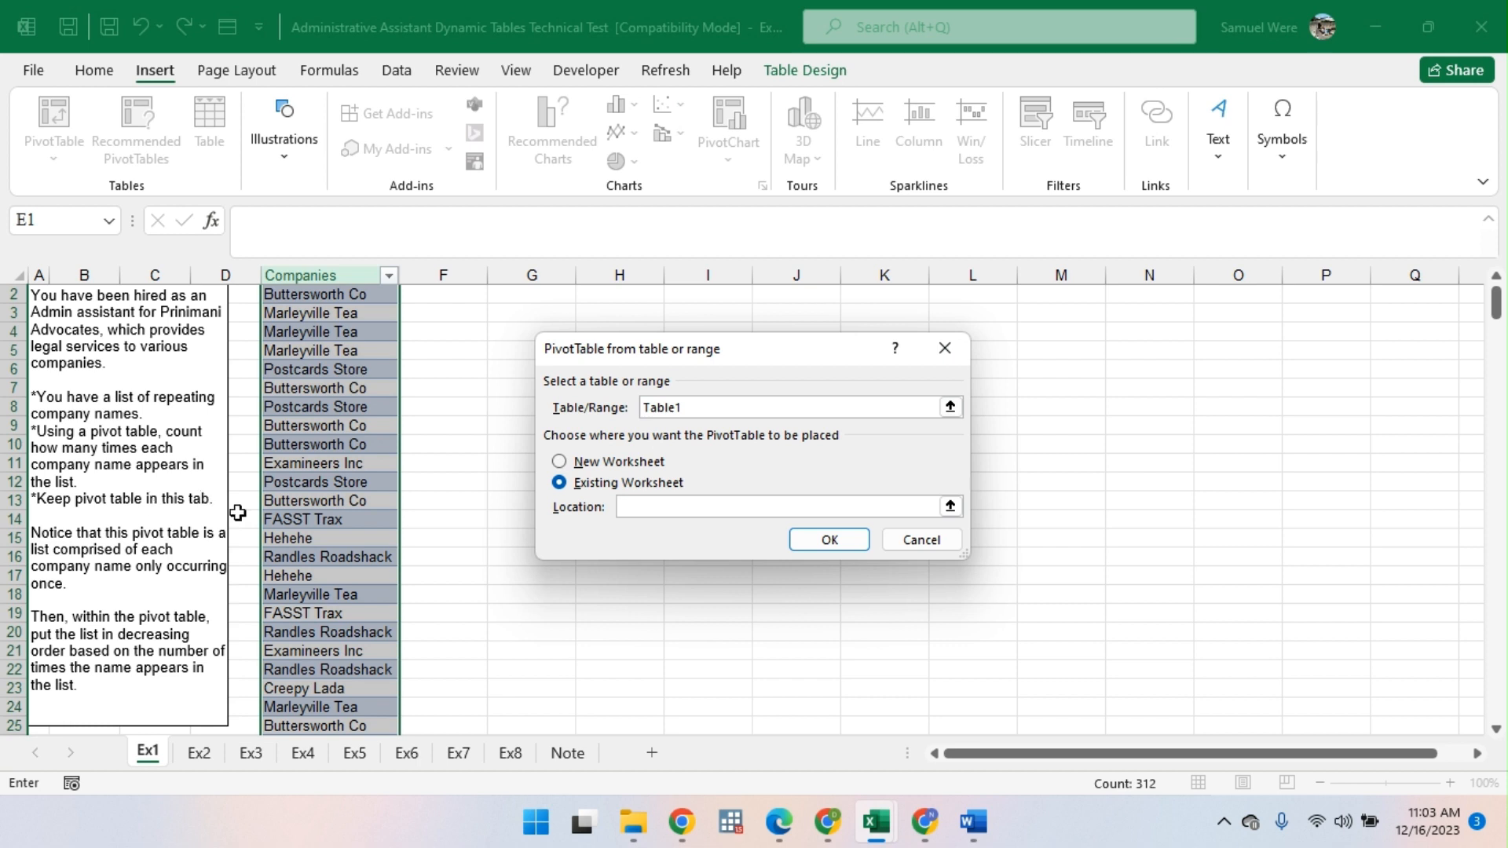
pyautogui.click(498, 312)
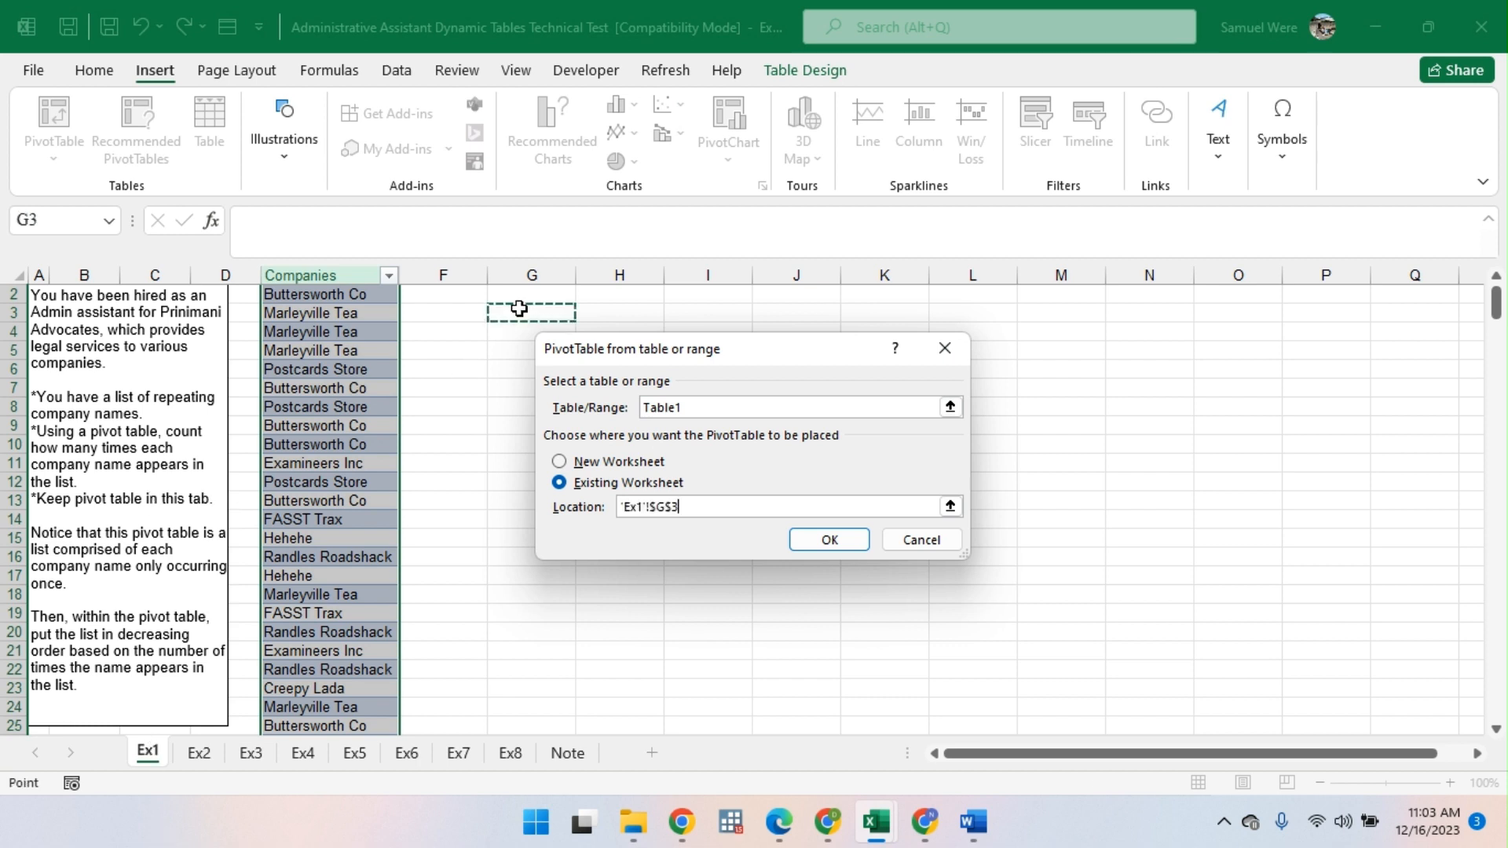
pyautogui.click(801, 540)
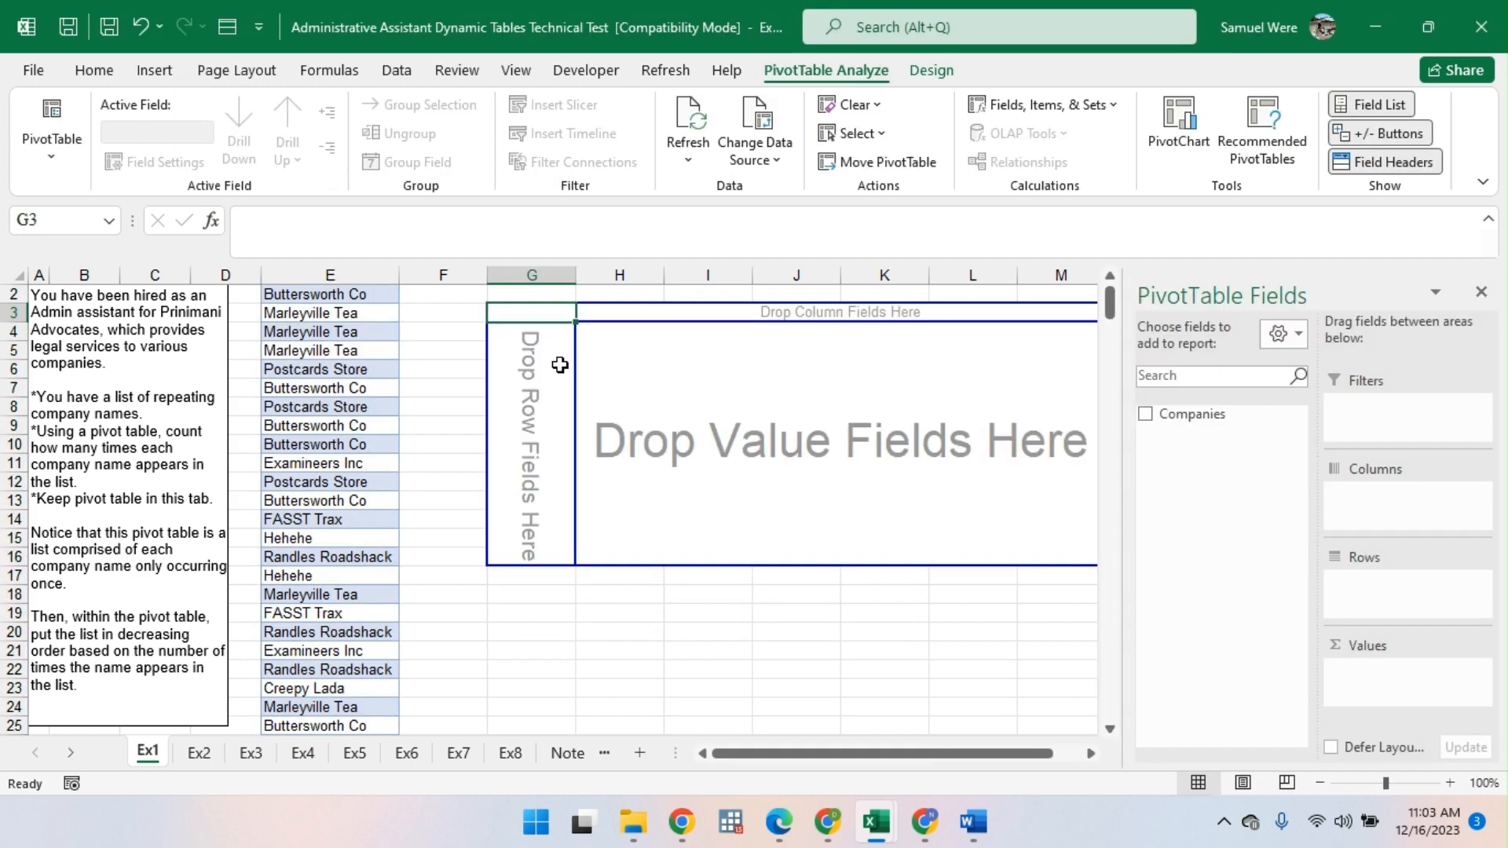
# Step: Add the Companies field to the pivot table's rows and as a count in its values
pyautogui.click(1148, 414)
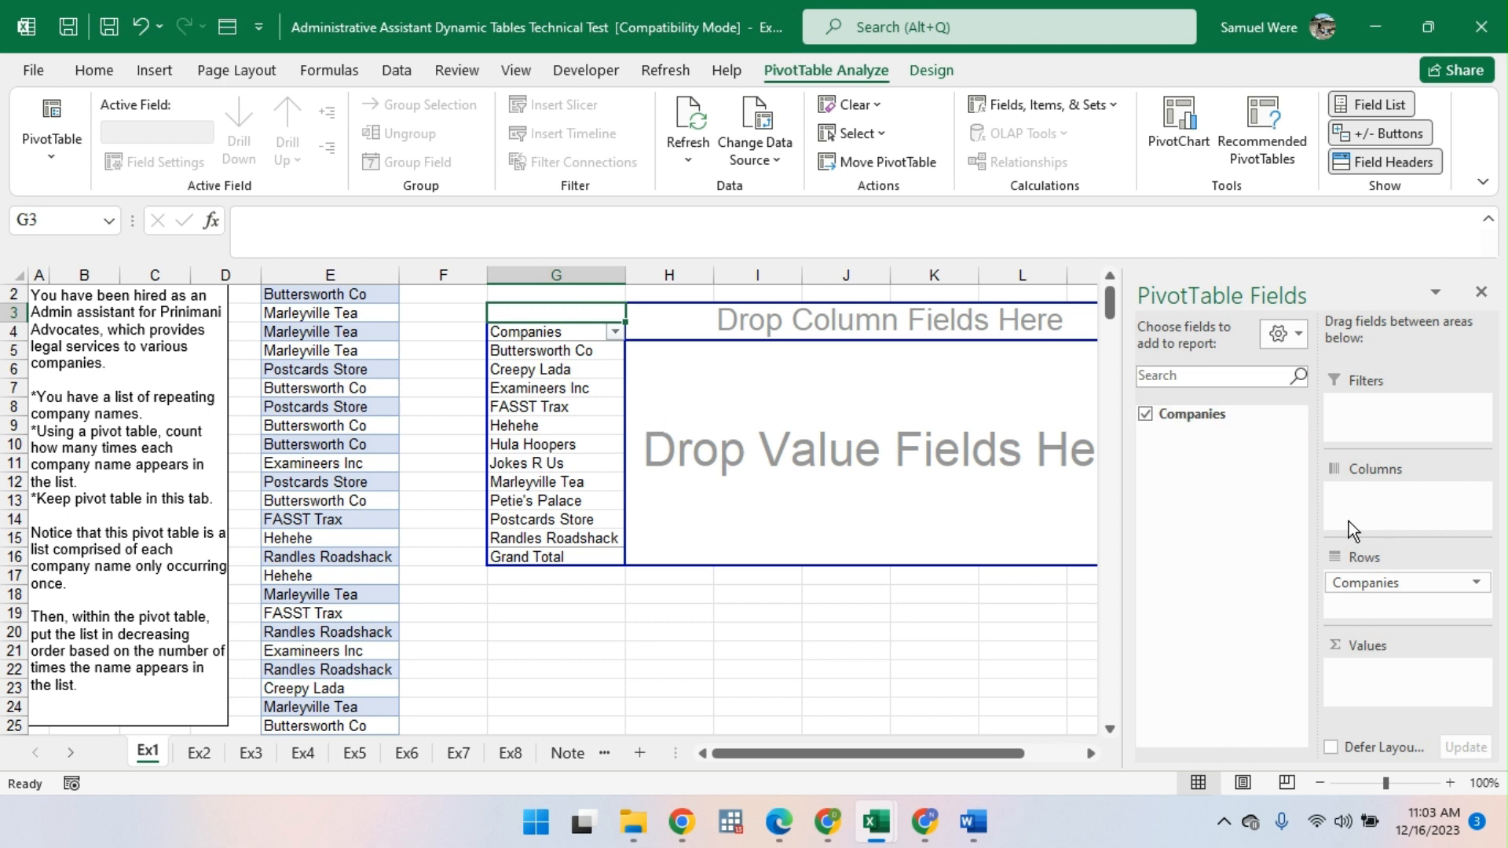
pyautogui.moveTo(1195, 414); pyautogui.dragTo(1360, 683)
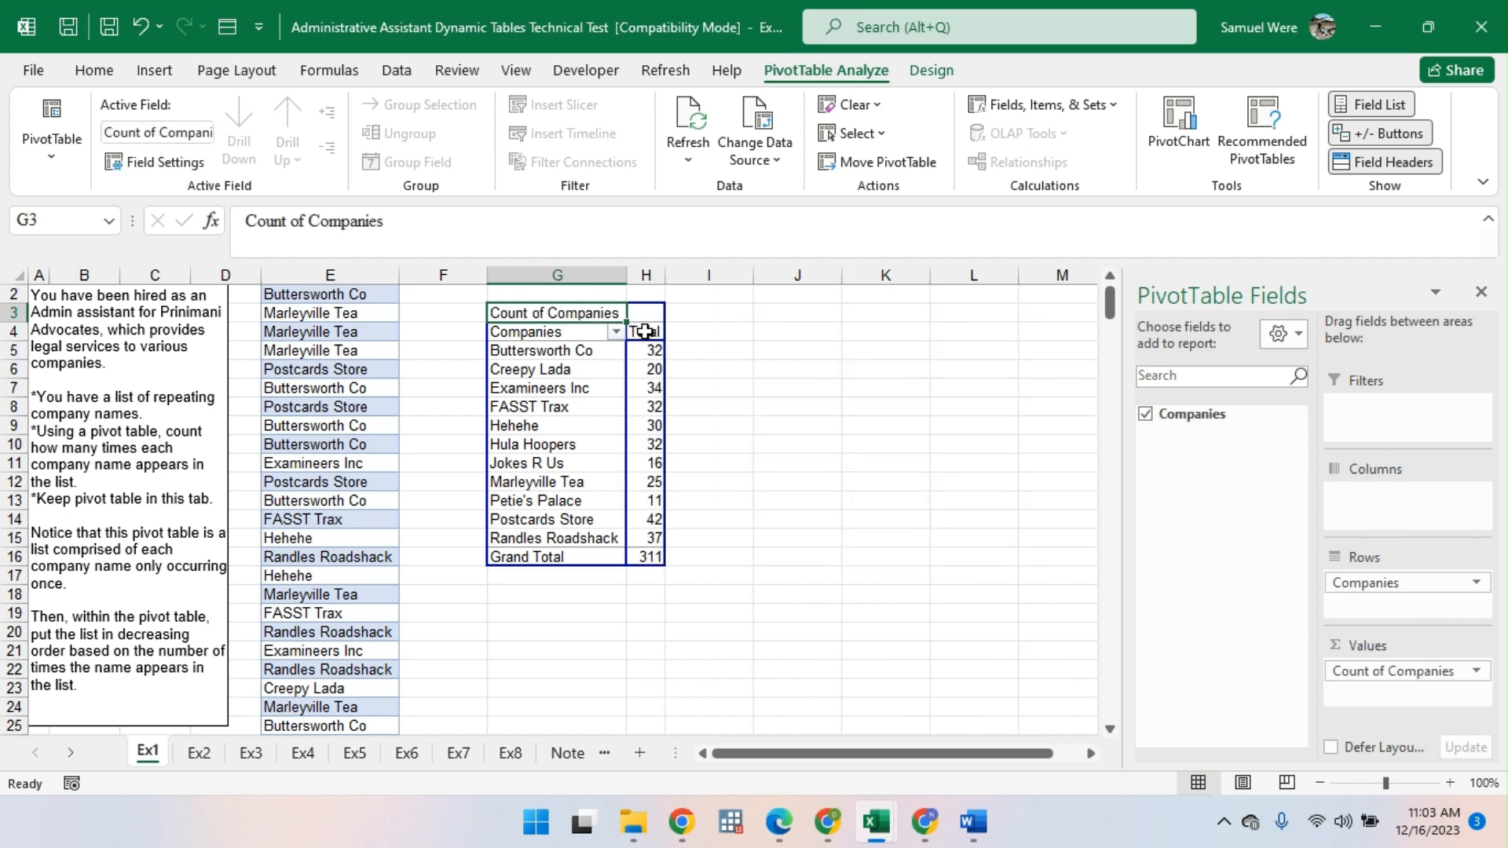
pyautogui.scroll(1, 654, 333)
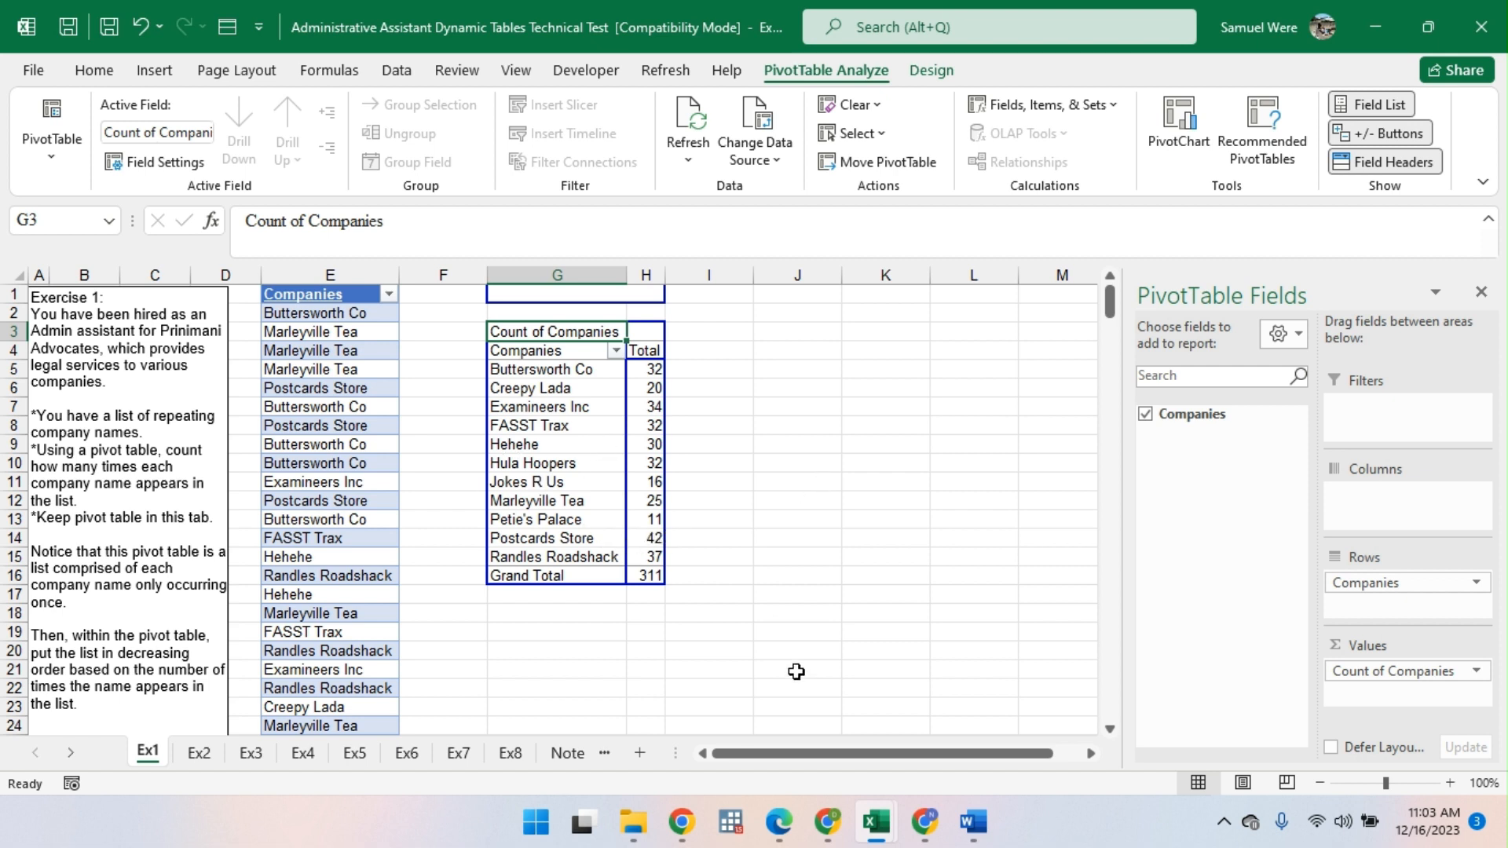
# Step: Enter the heading COMPANY in cell J3
pyautogui.click(785, 333)
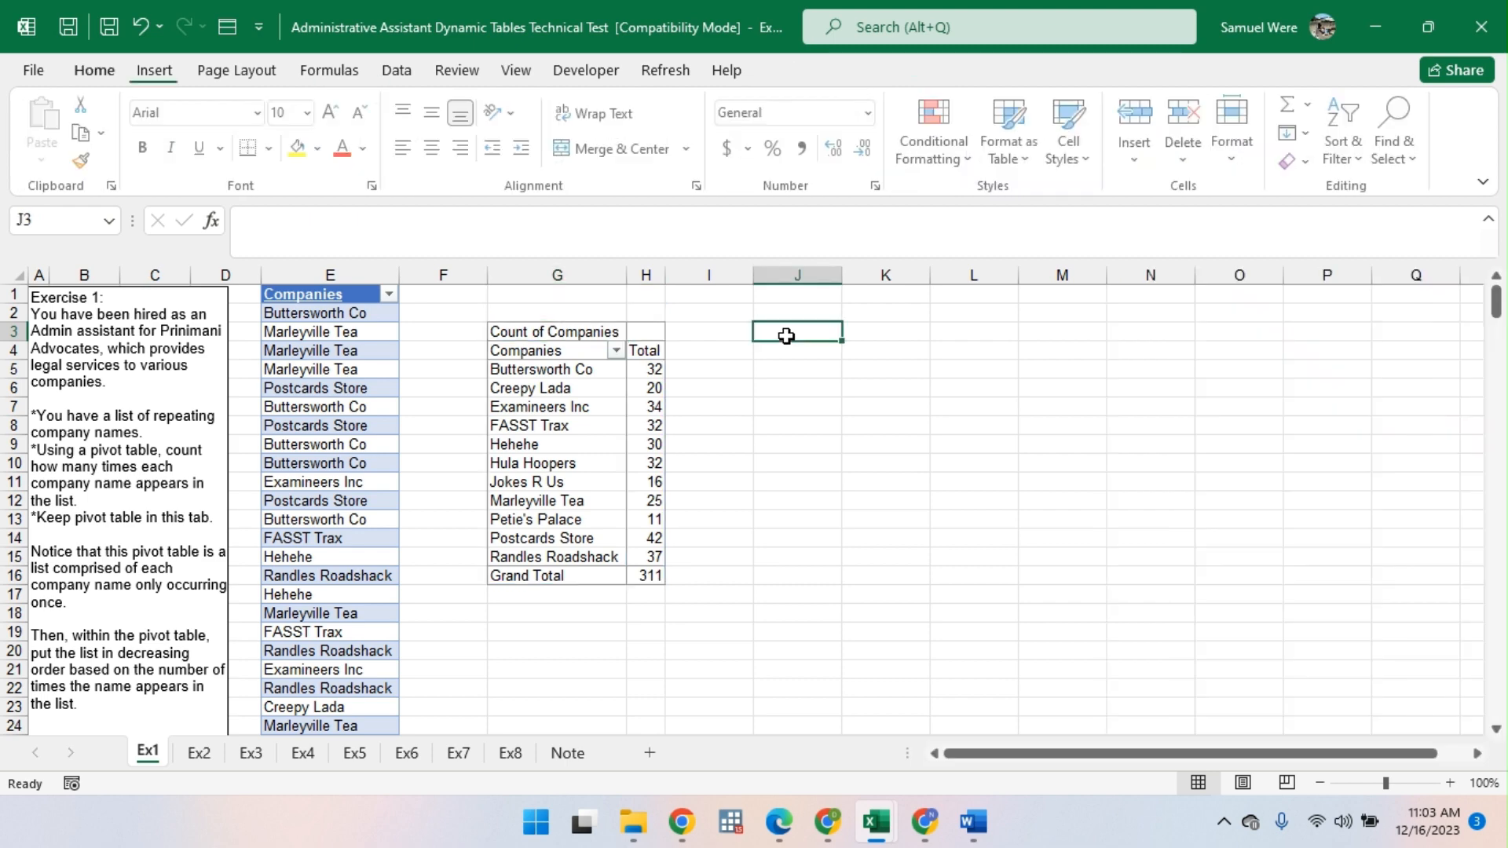
pyautogui.write('CO')
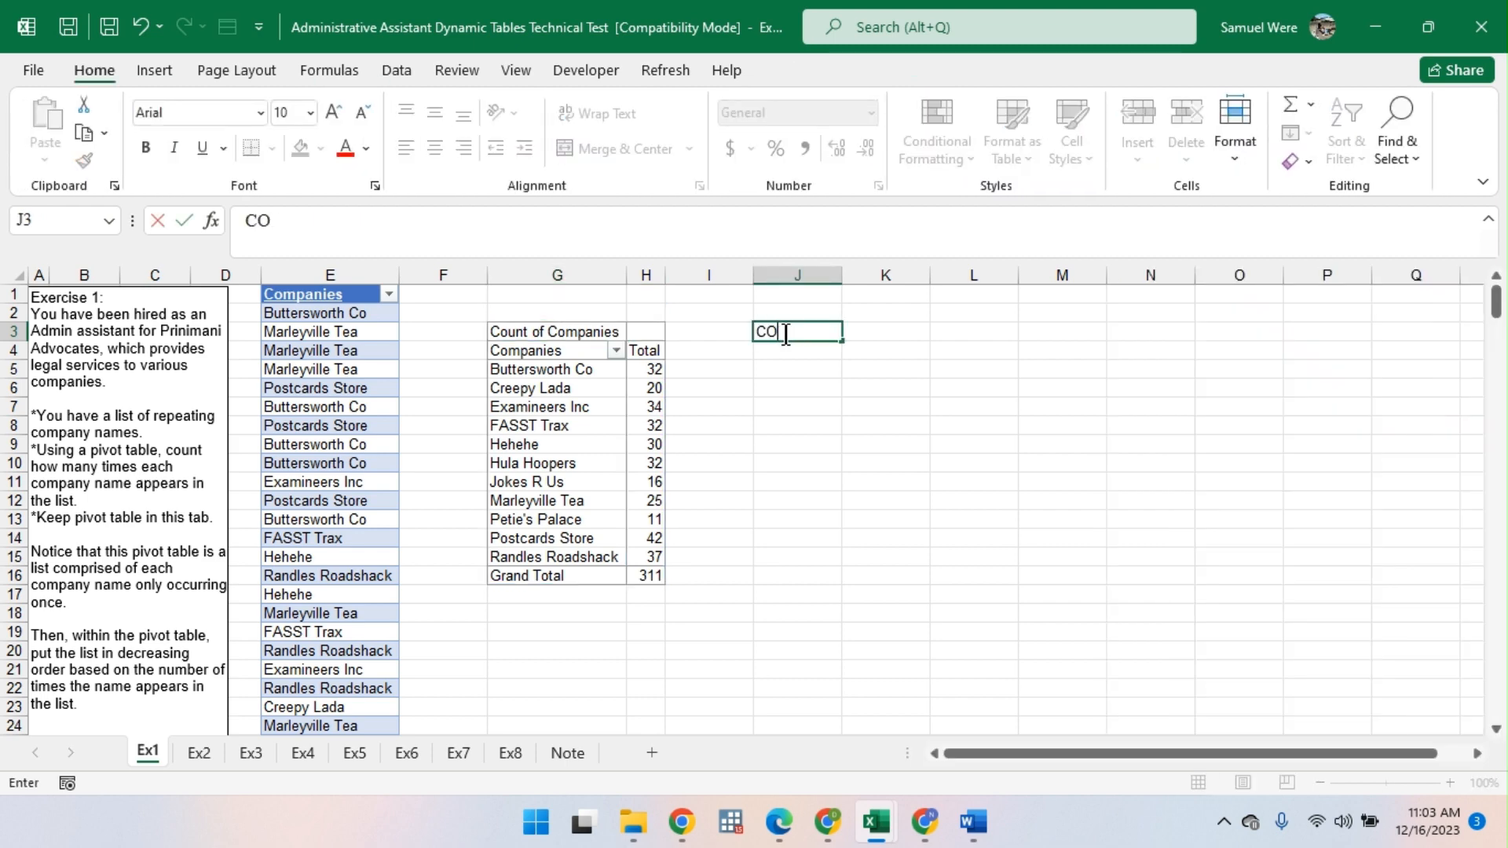
pyautogui.write('NPANY')
pyautogui.press('Return')
# Step: Try to list the distinct company names in J4 with UNIQUE over E2:E312, and undo the formula
pyautogui.write('=')
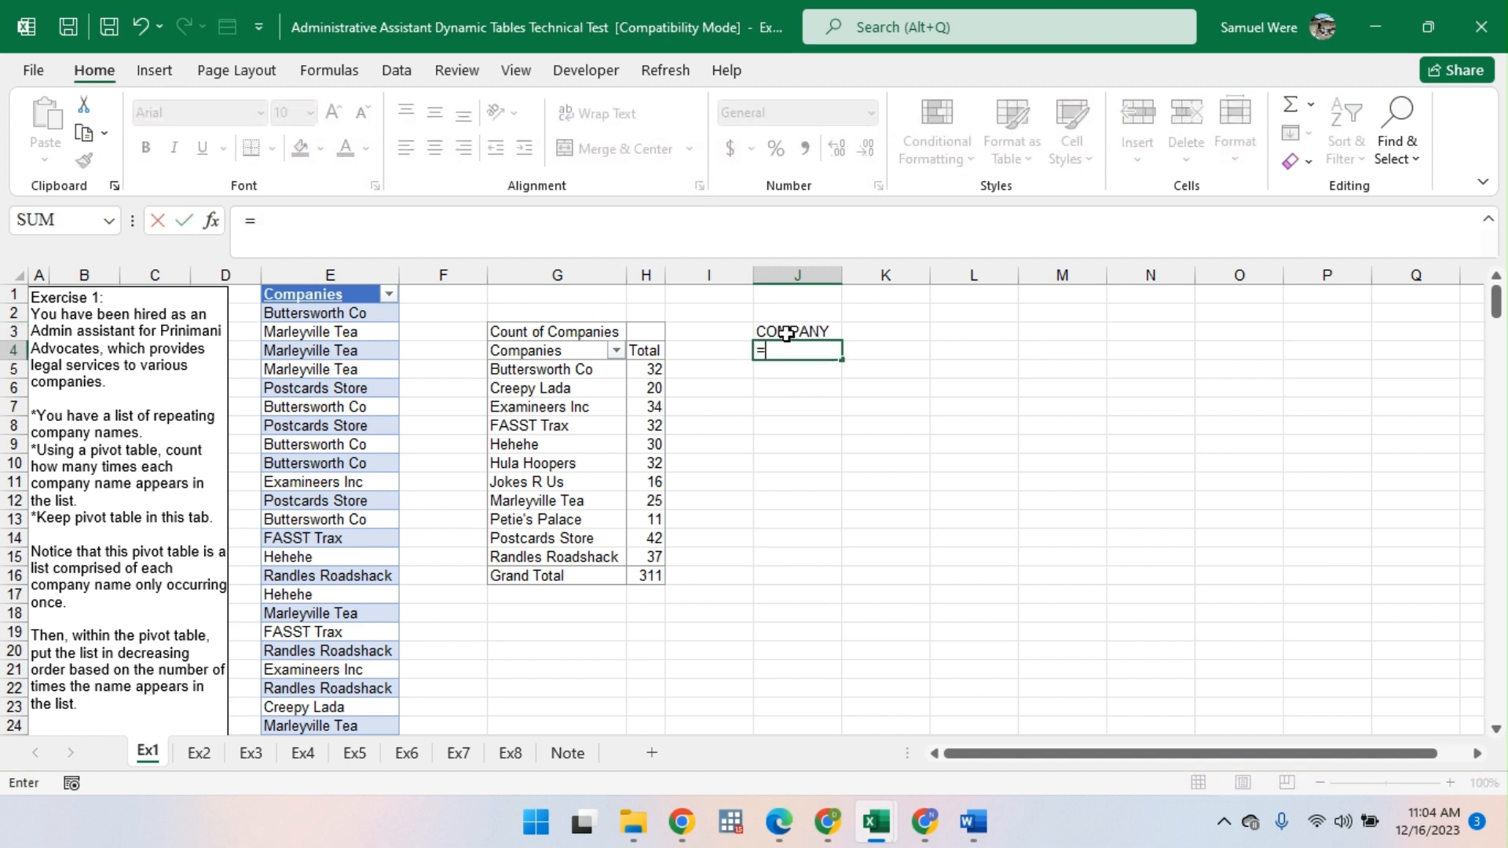
pyautogui.write('UN')
pyautogui.press('Down')
pyautogui.press('Down')
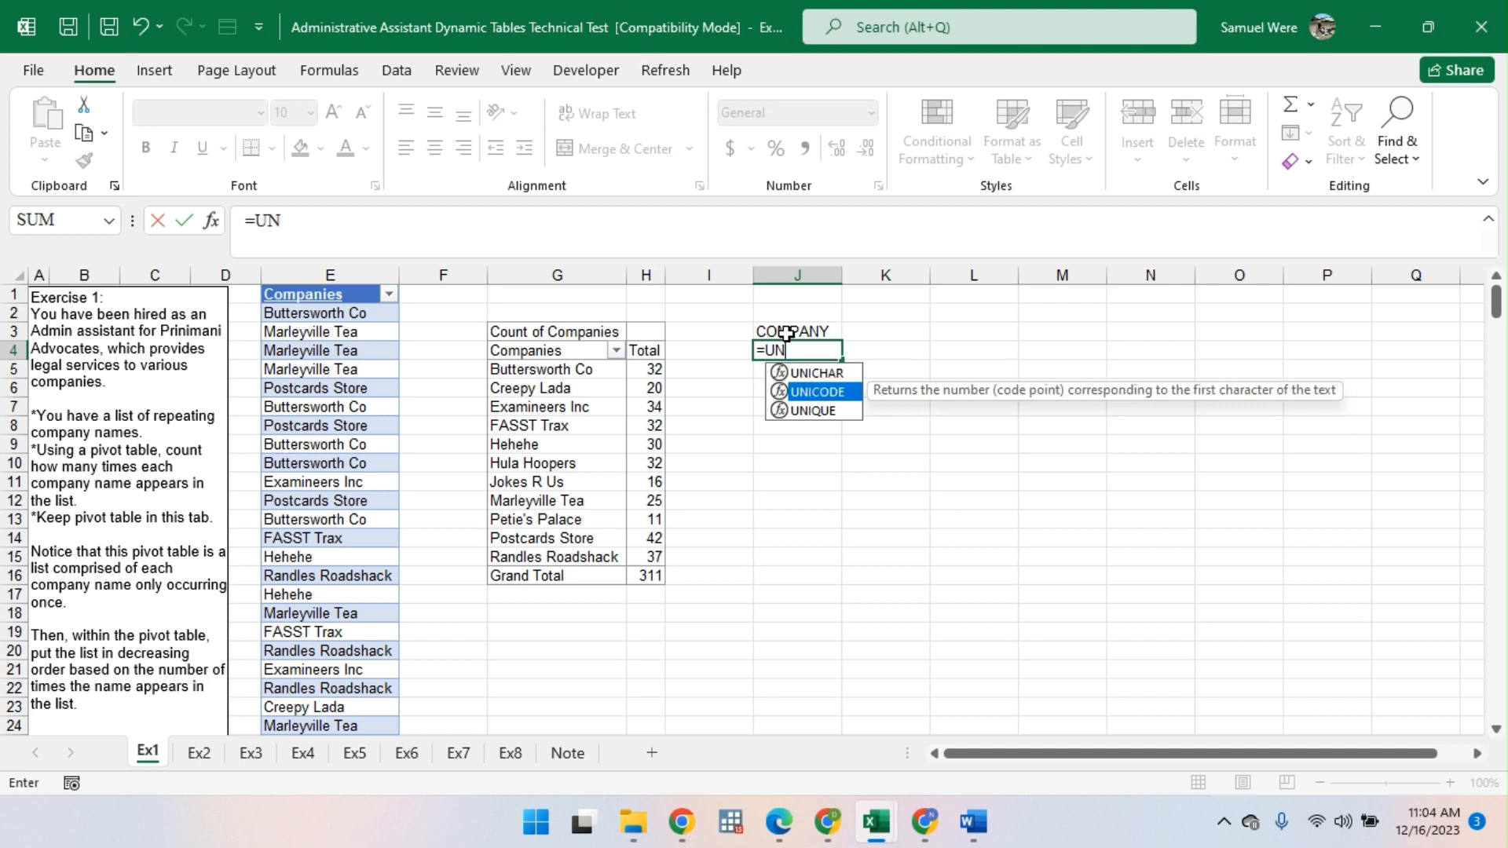
pyautogui.press('Tab')
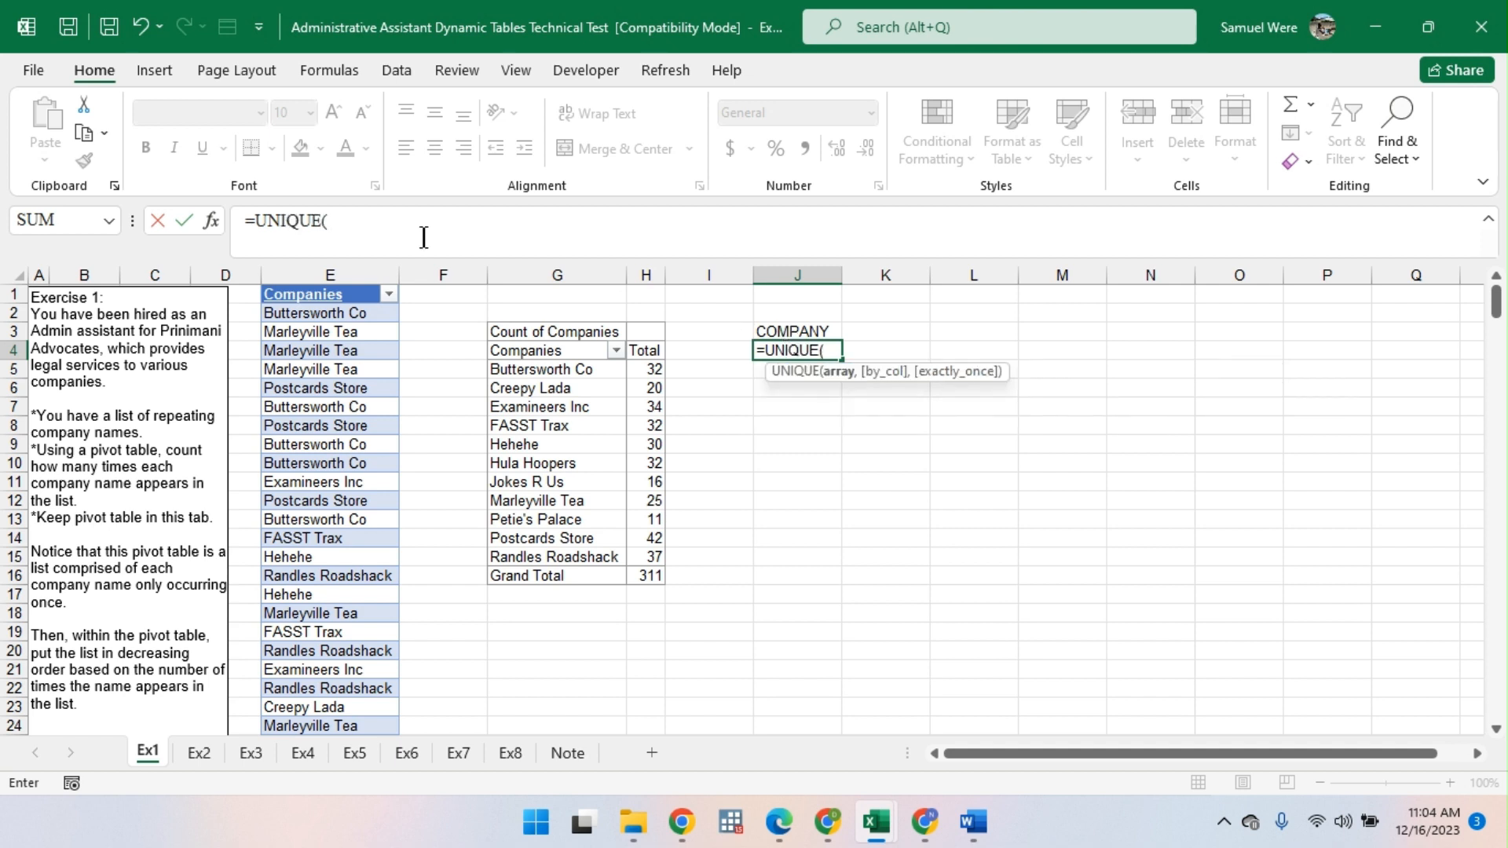
pyautogui.click(311, 313)
pyautogui.hotkey('ctrl', 'shift', 'Down')
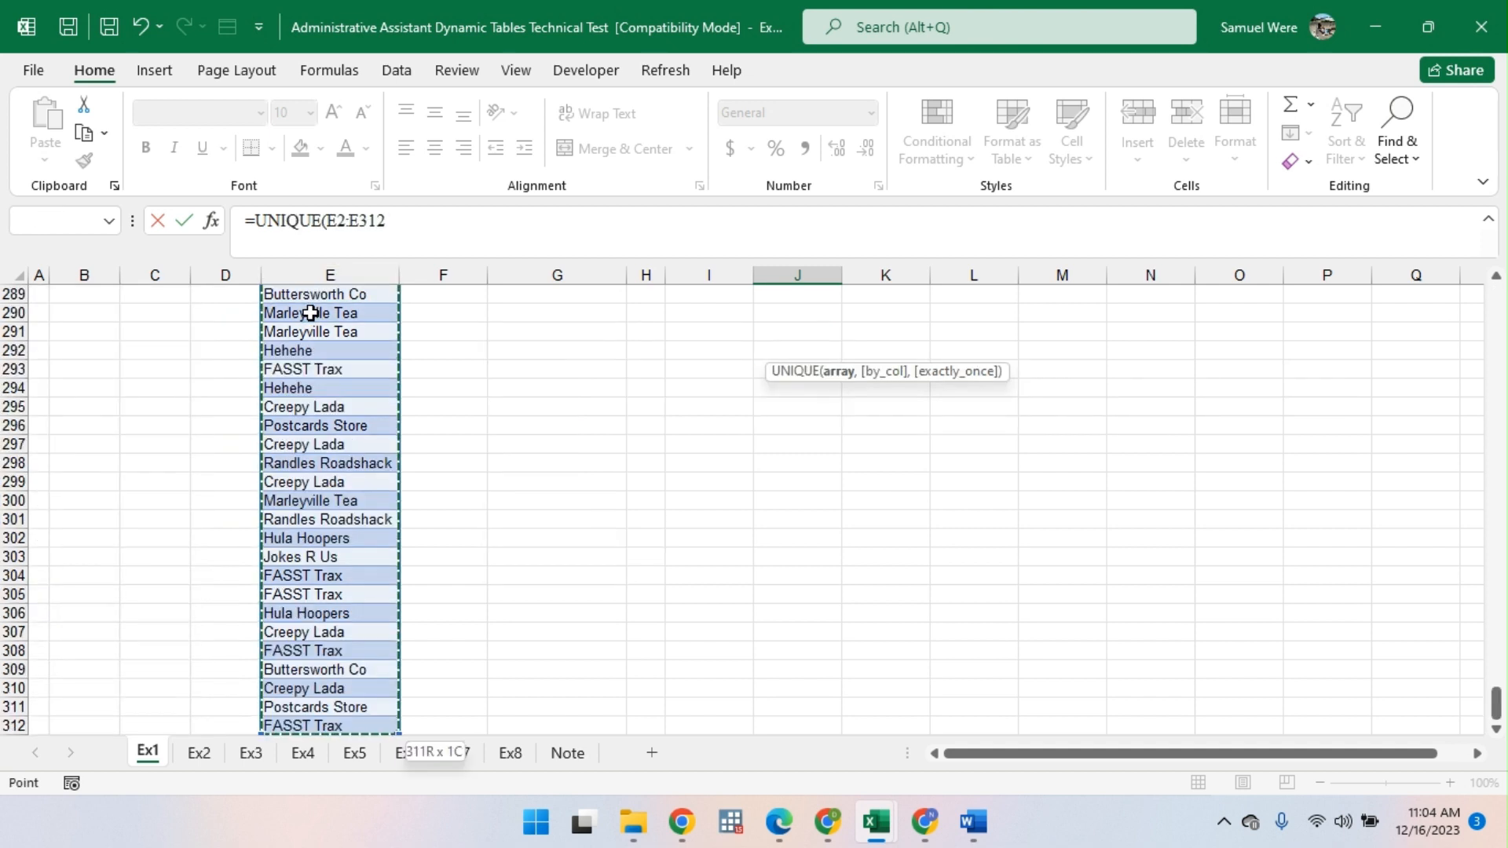
pyautogui.press('Return')
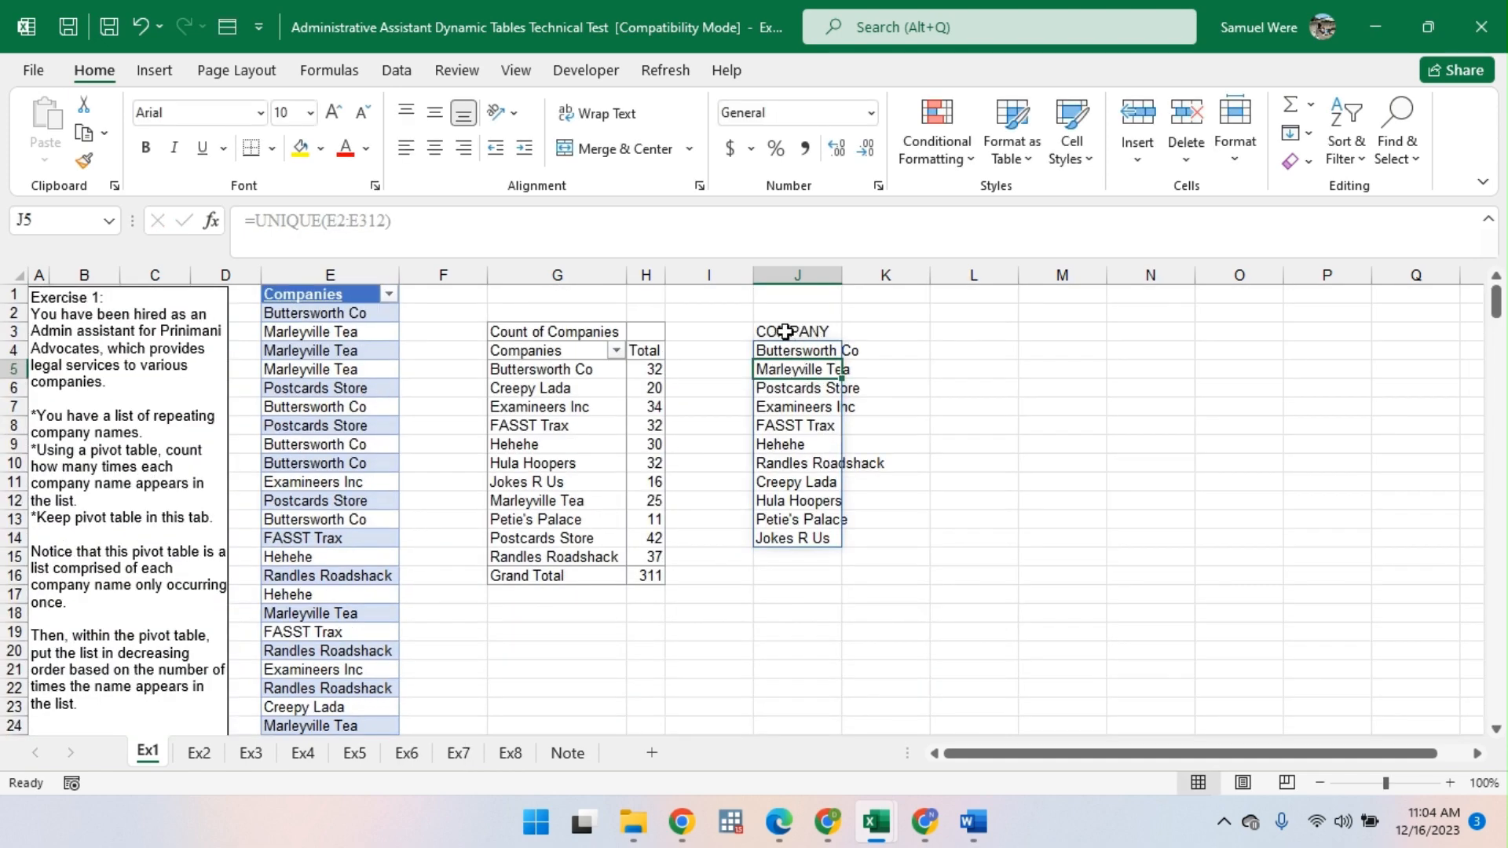
pyautogui.hotkey('ctrl', 'z')
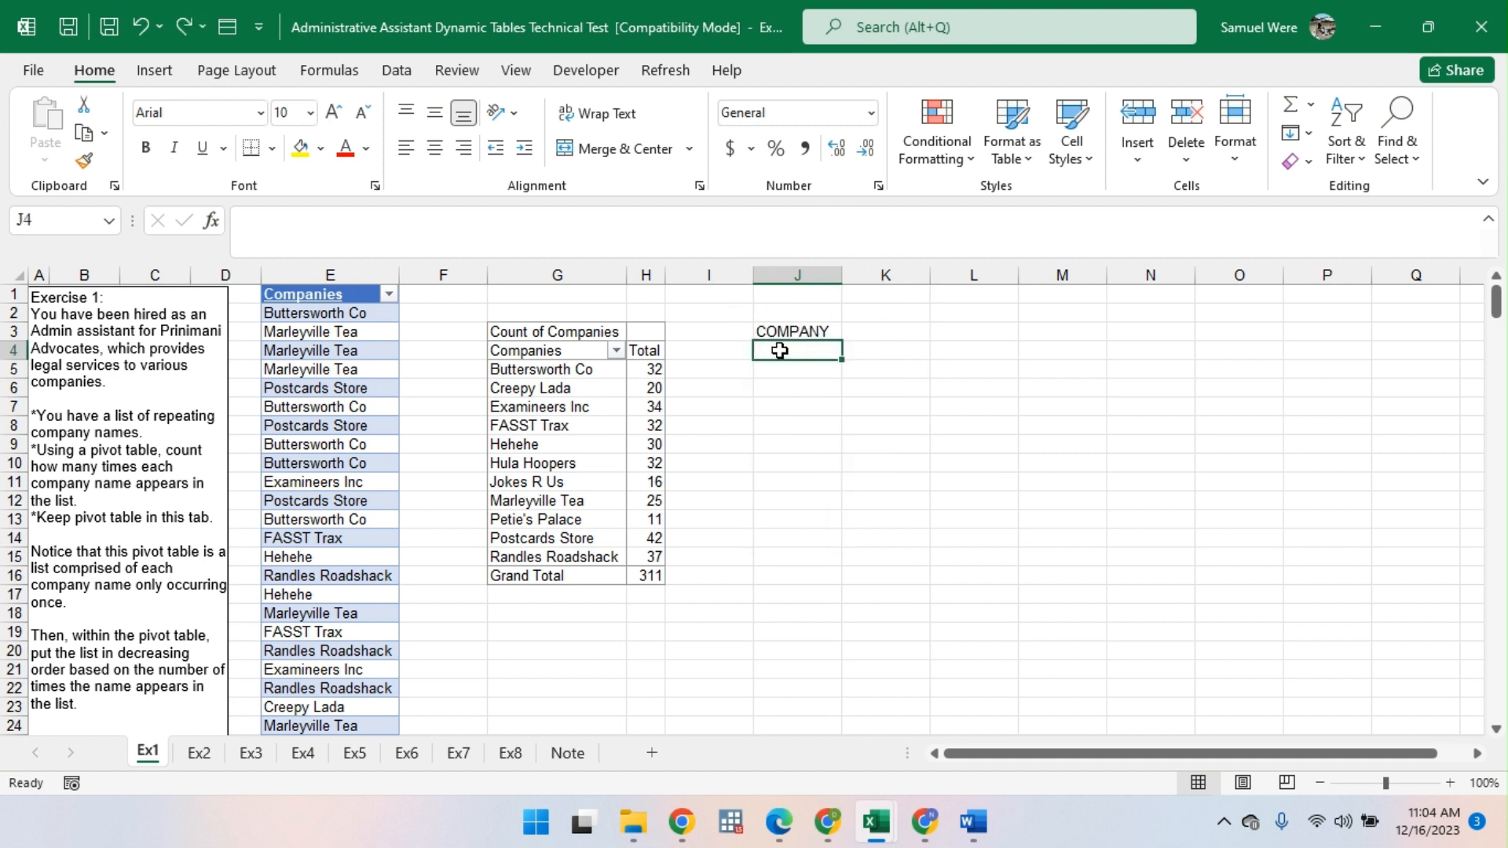
# Step: Enter the heading COMPANY in cell J4 and clear the one in J3
pyautogui.write('cO')
pyautogui.press('Return')
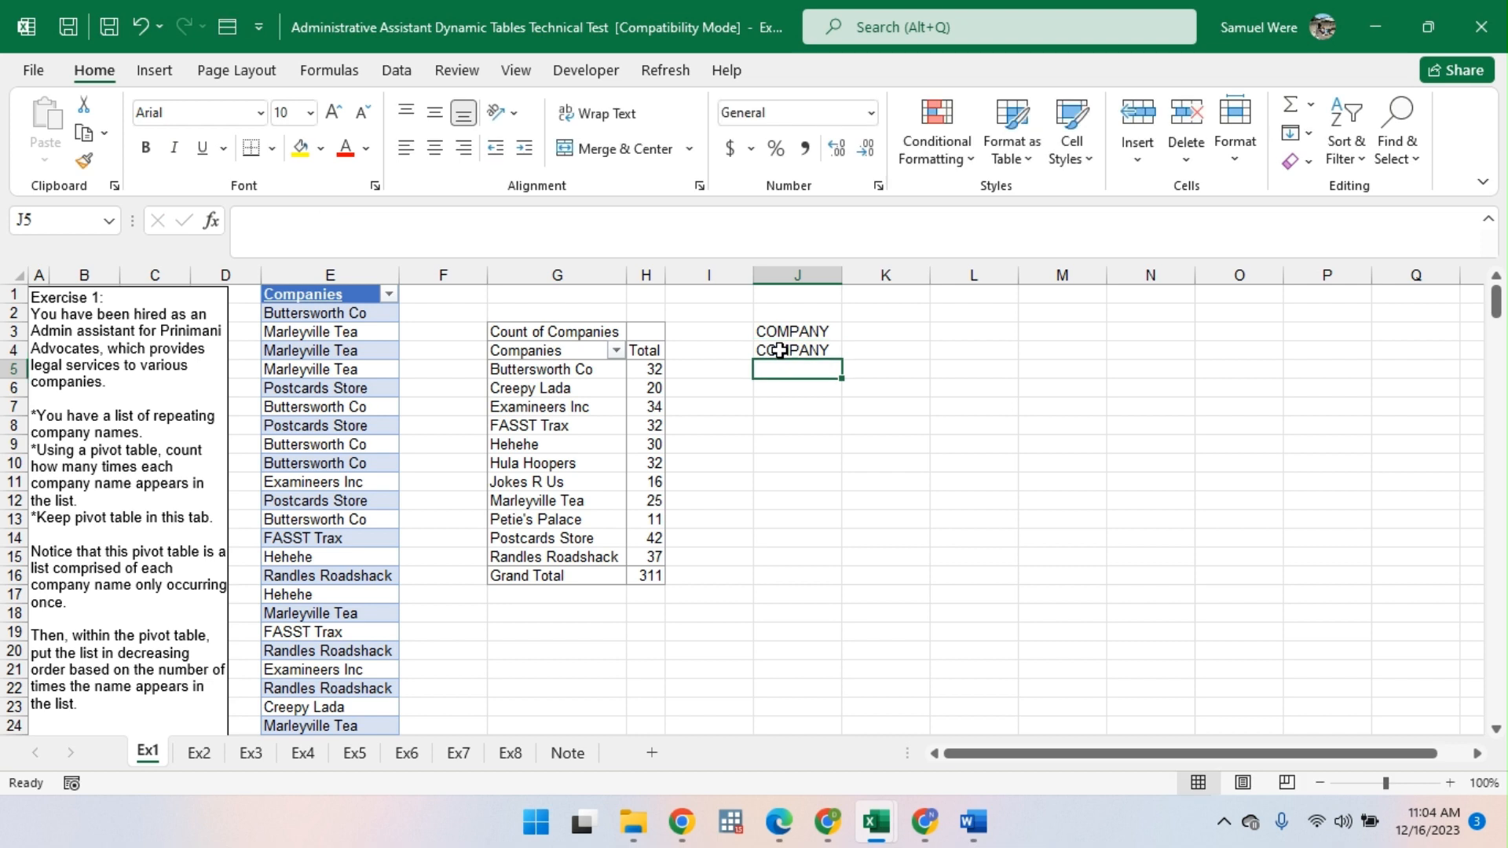
pyautogui.click(801, 336)
pyautogui.press('BackSpace')
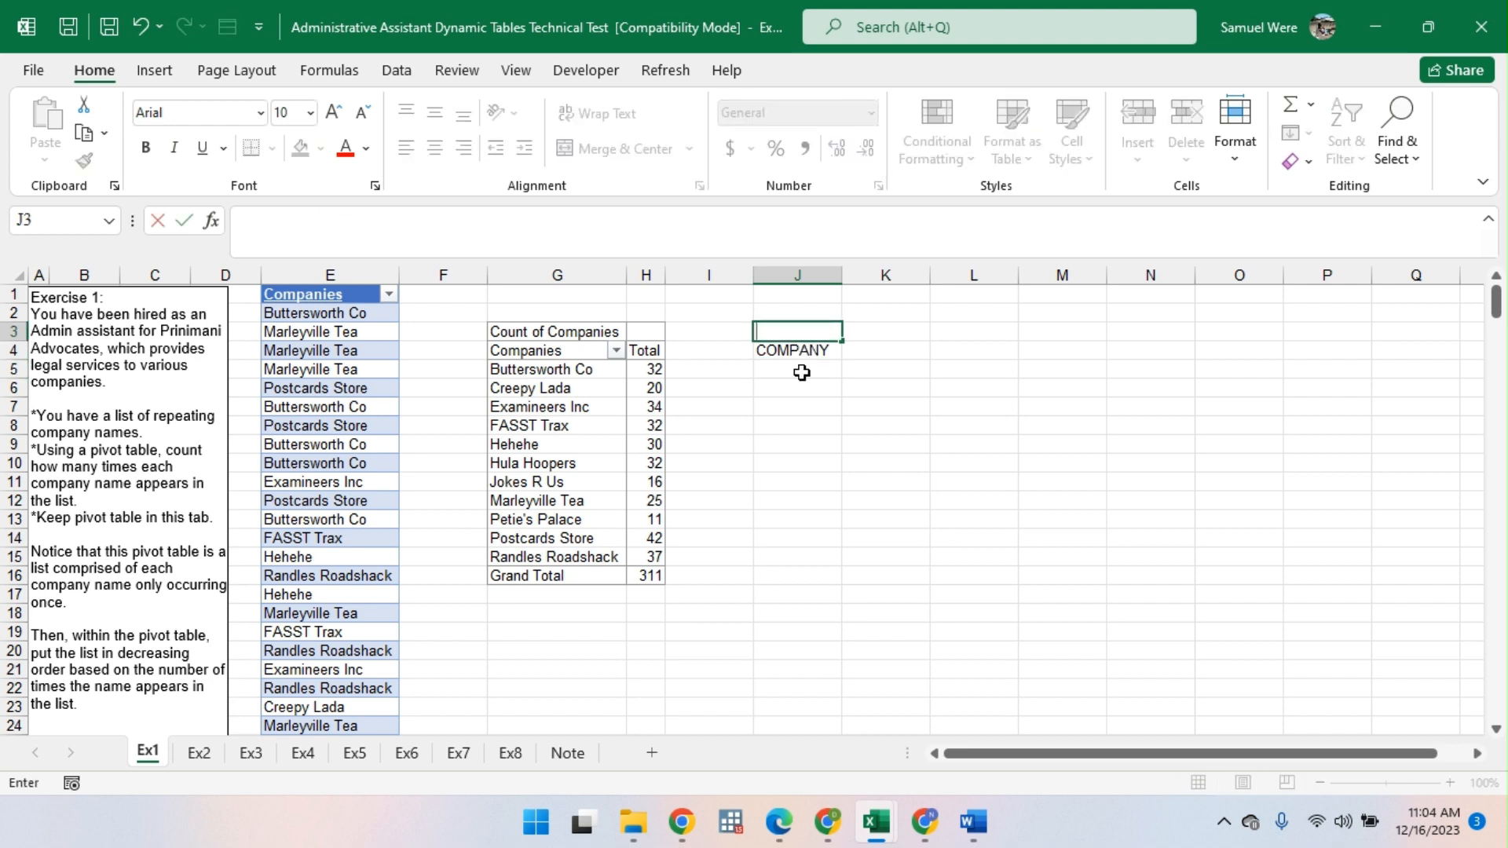
# Step: List the distinct company names from cell J5 with =UNIQUE($E$2:$E$312) and widen column J to 14.00
pyautogui.click(801, 372)
pyautogui.write('=UN')
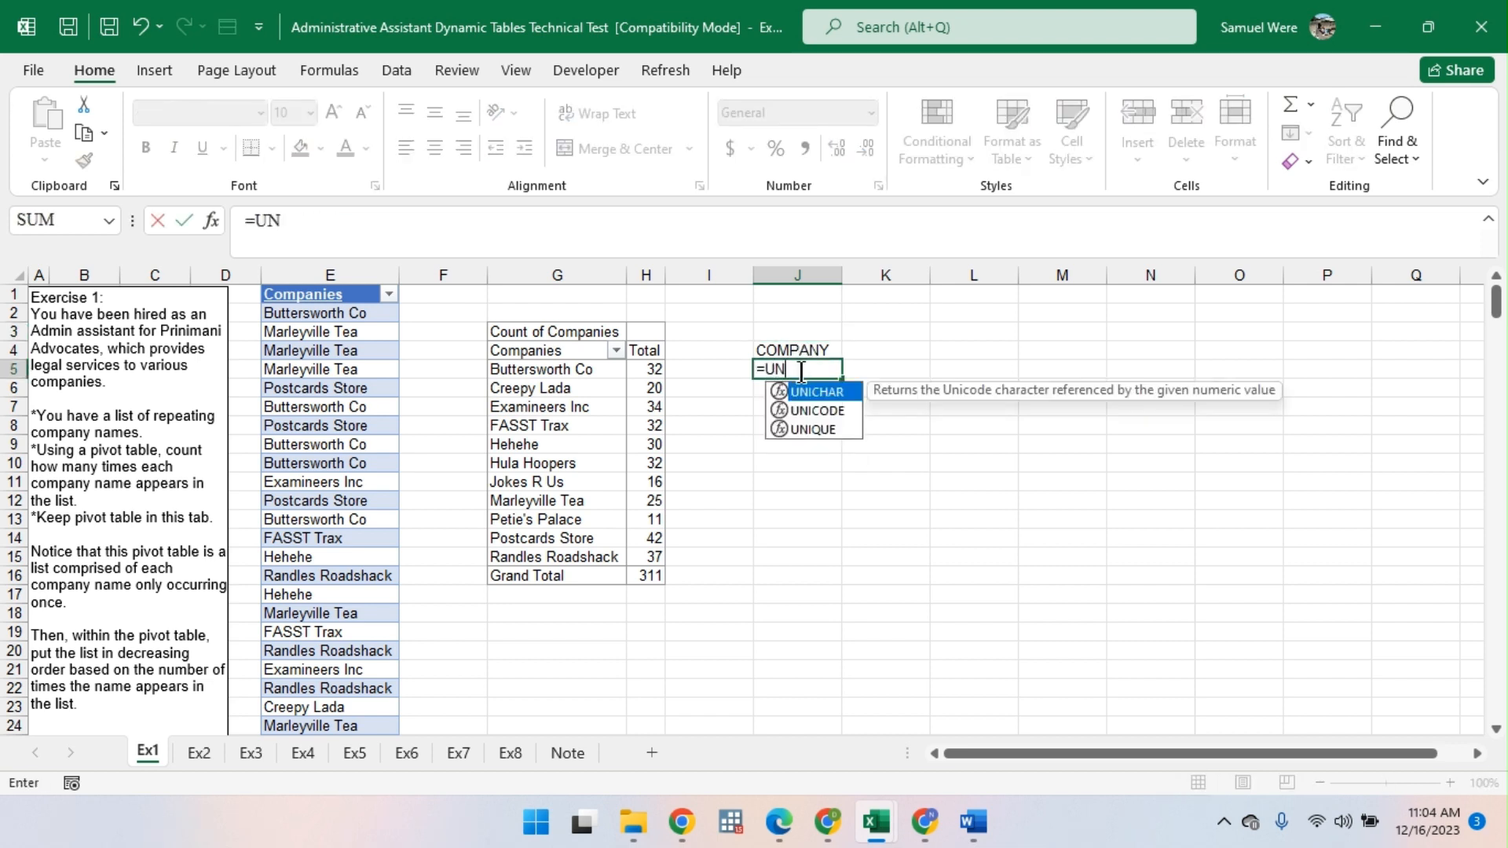
pyautogui.press('Down')
pyautogui.press('Down')
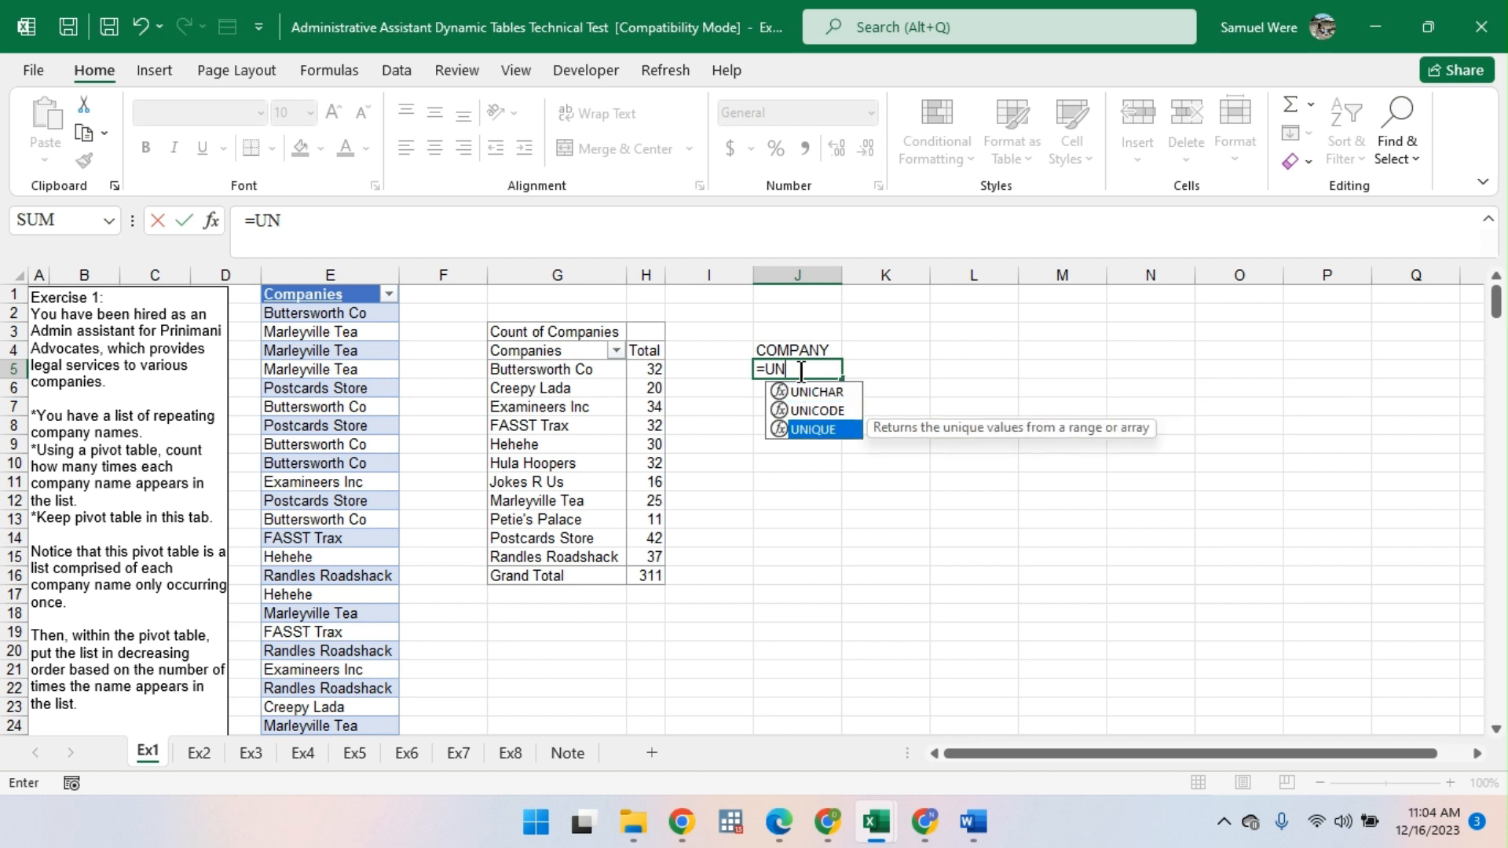
pyautogui.press('Tab')
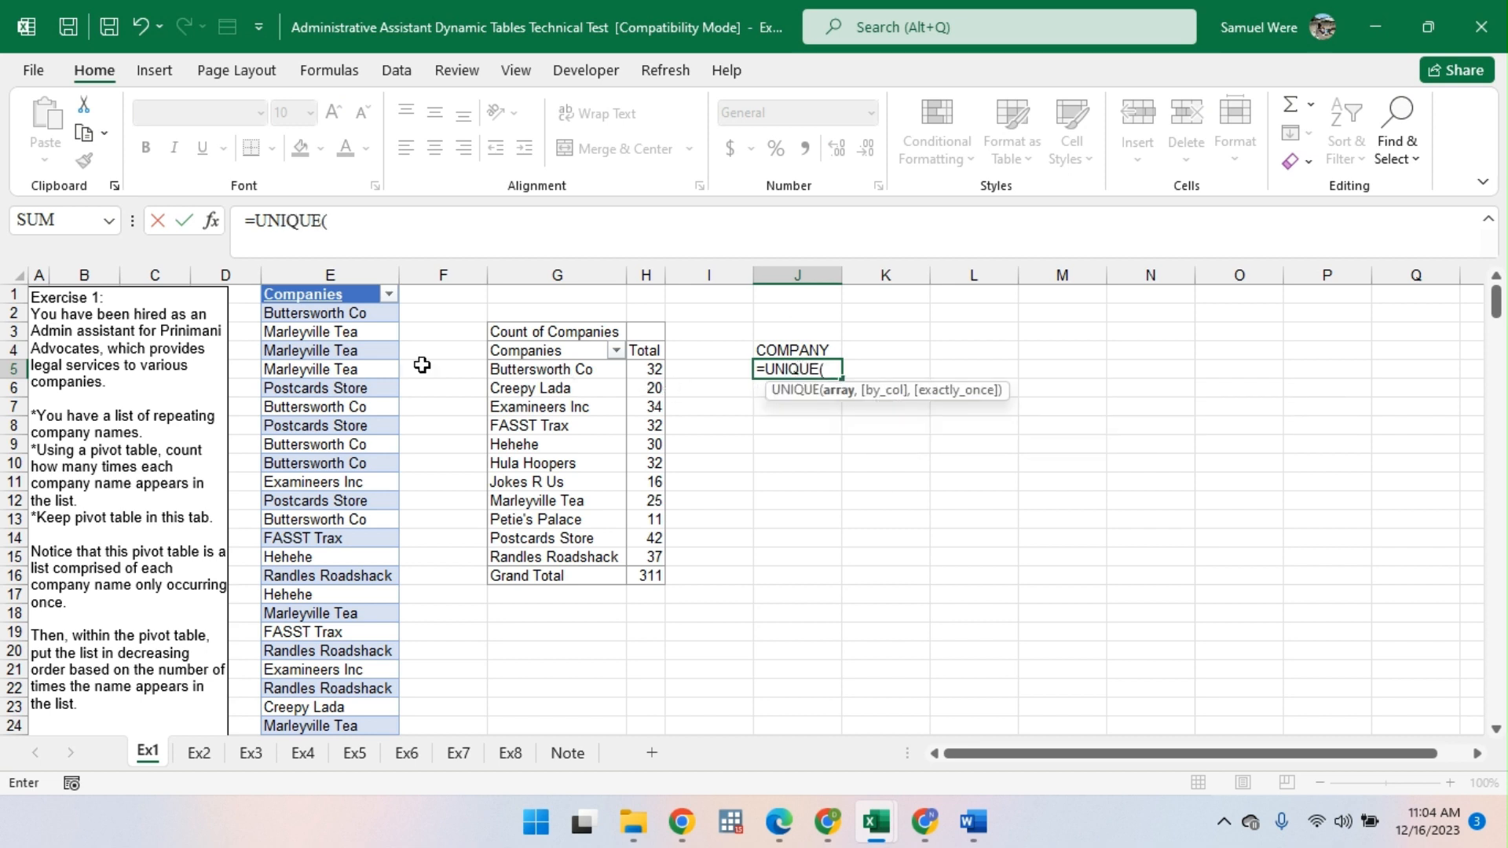
pyautogui.click(339, 315)
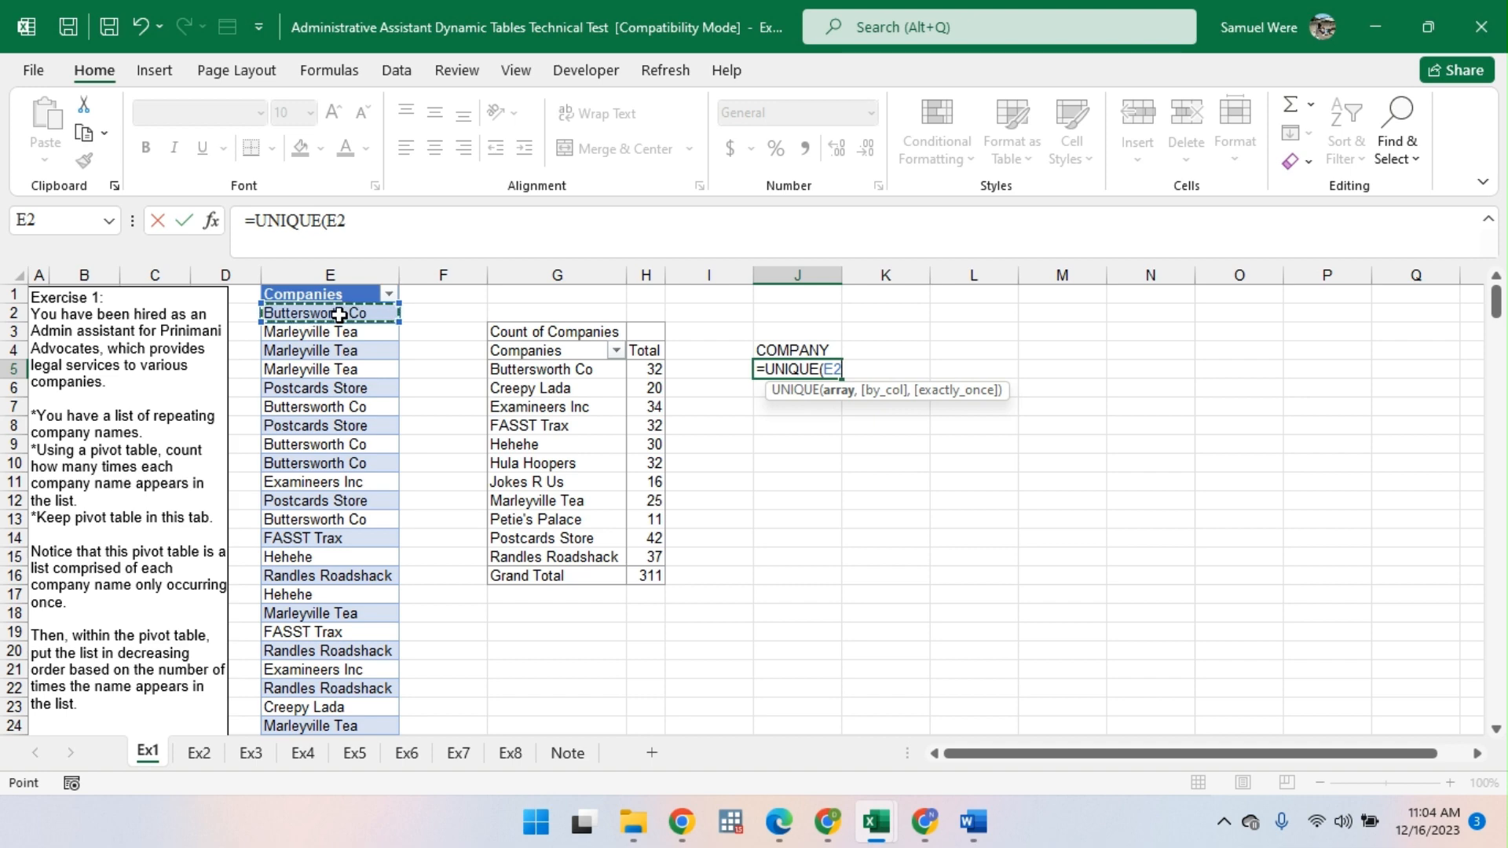
pyautogui.hotkey('ctrl', 'shift', 'Down')
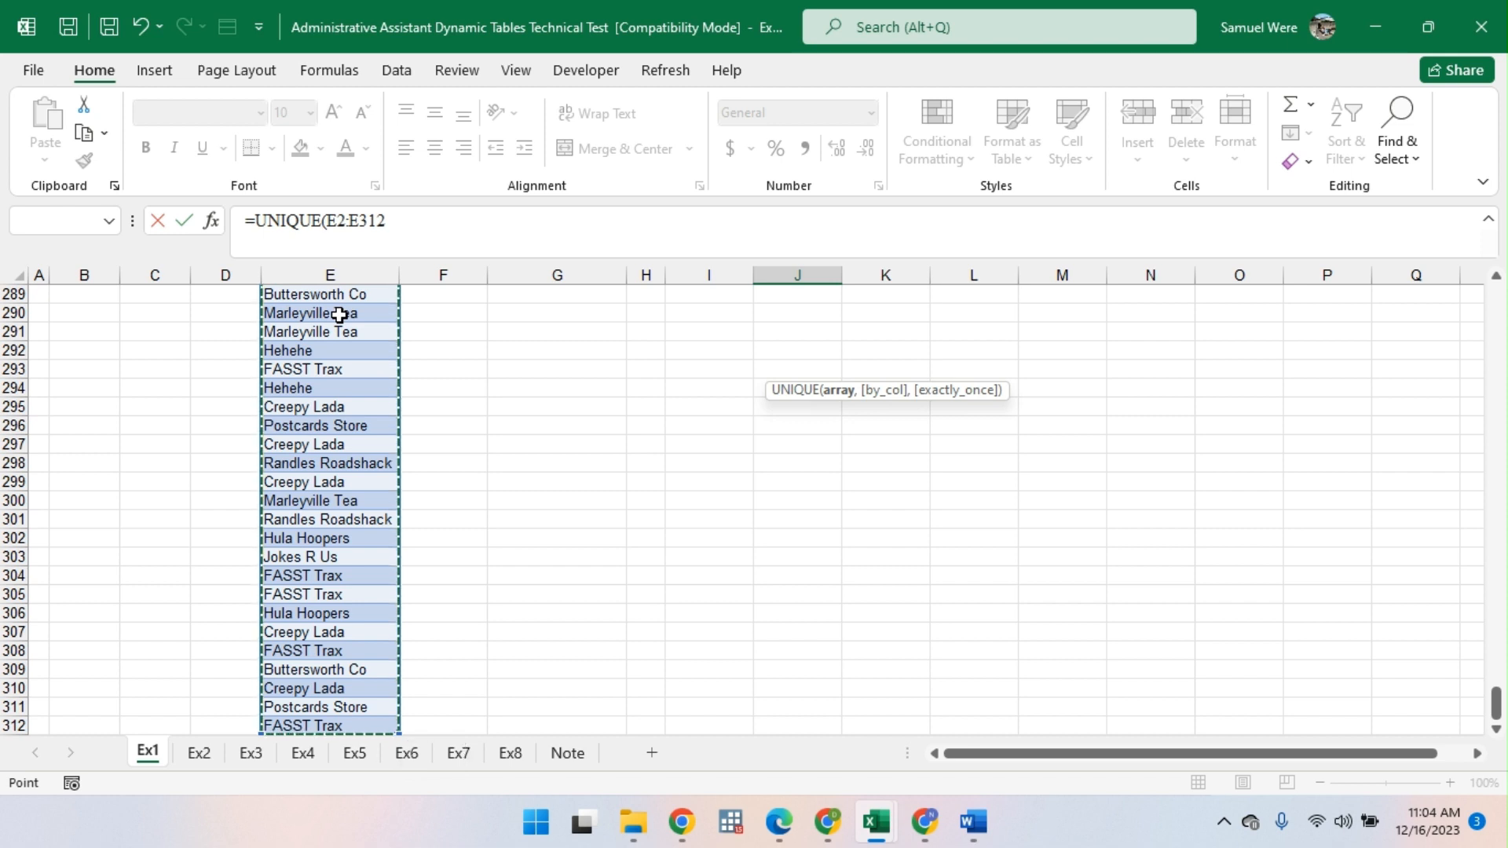
pyautogui.press('F4')
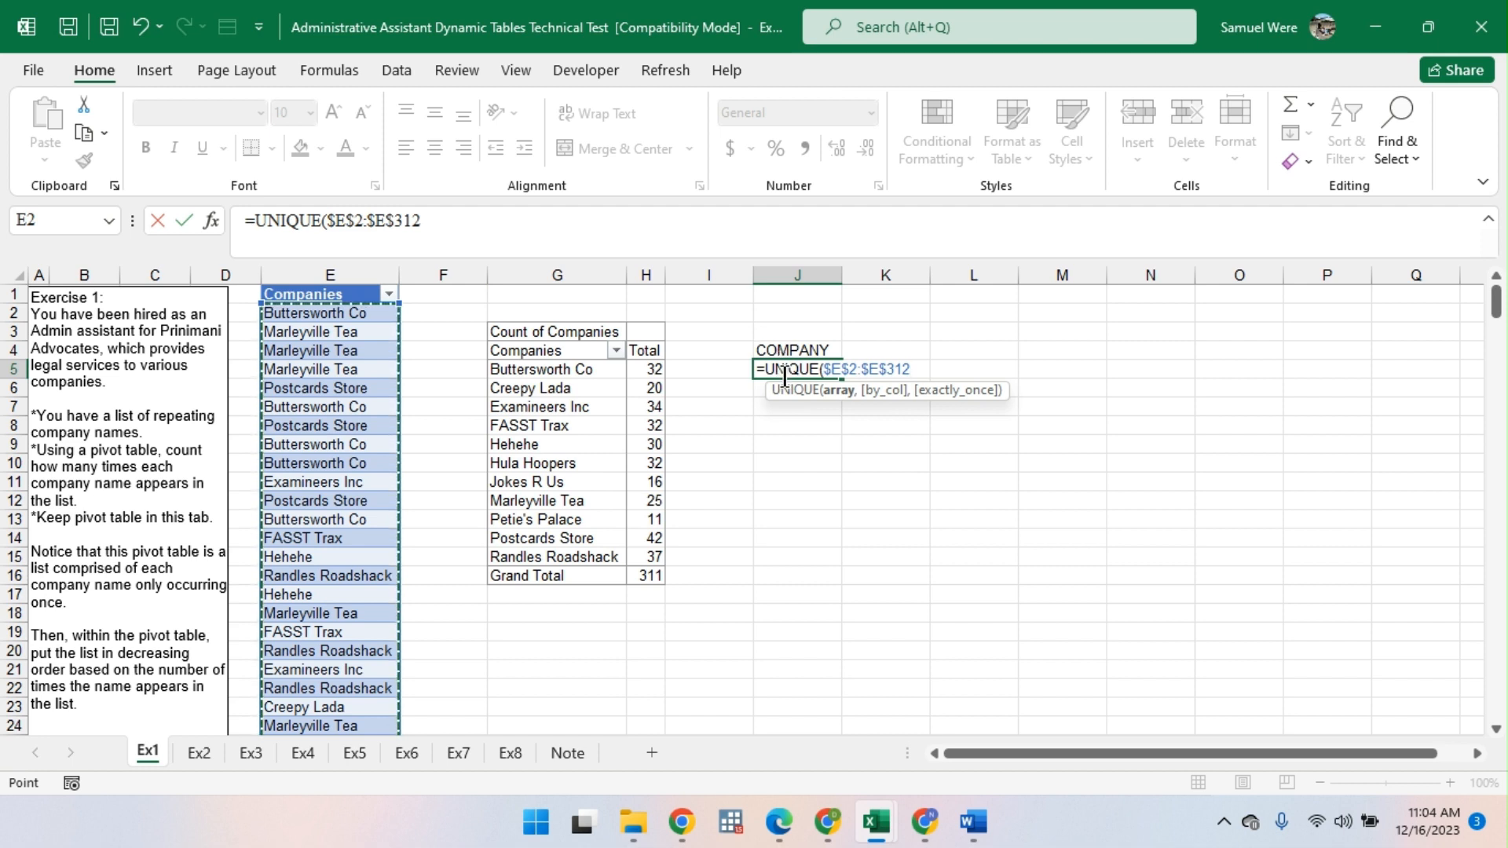
pyautogui.press('Return')
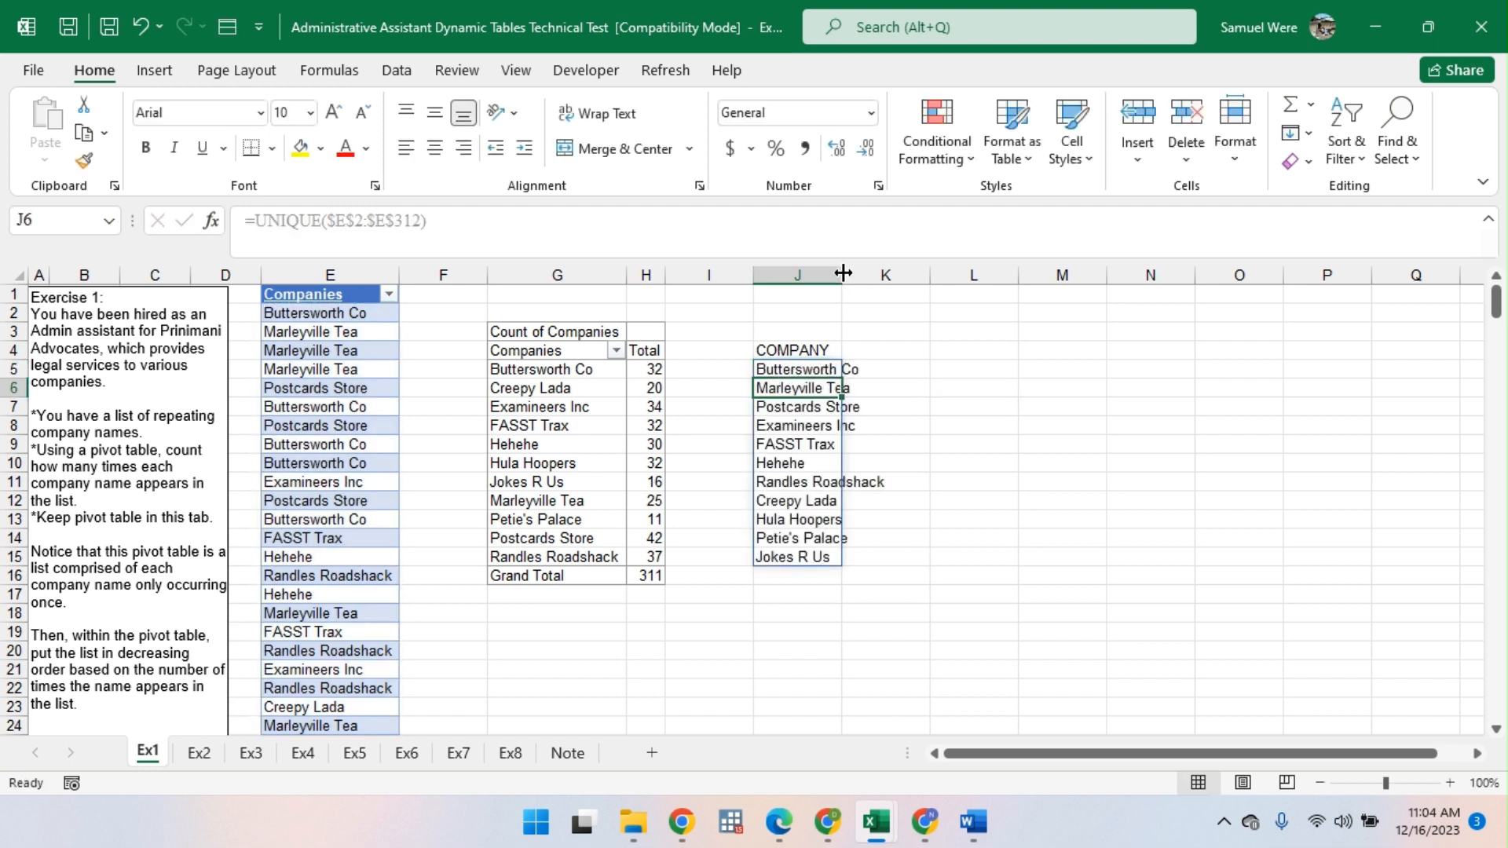
pyautogui.moveTo(843, 272); pyautogui.dragTo(867, 272)
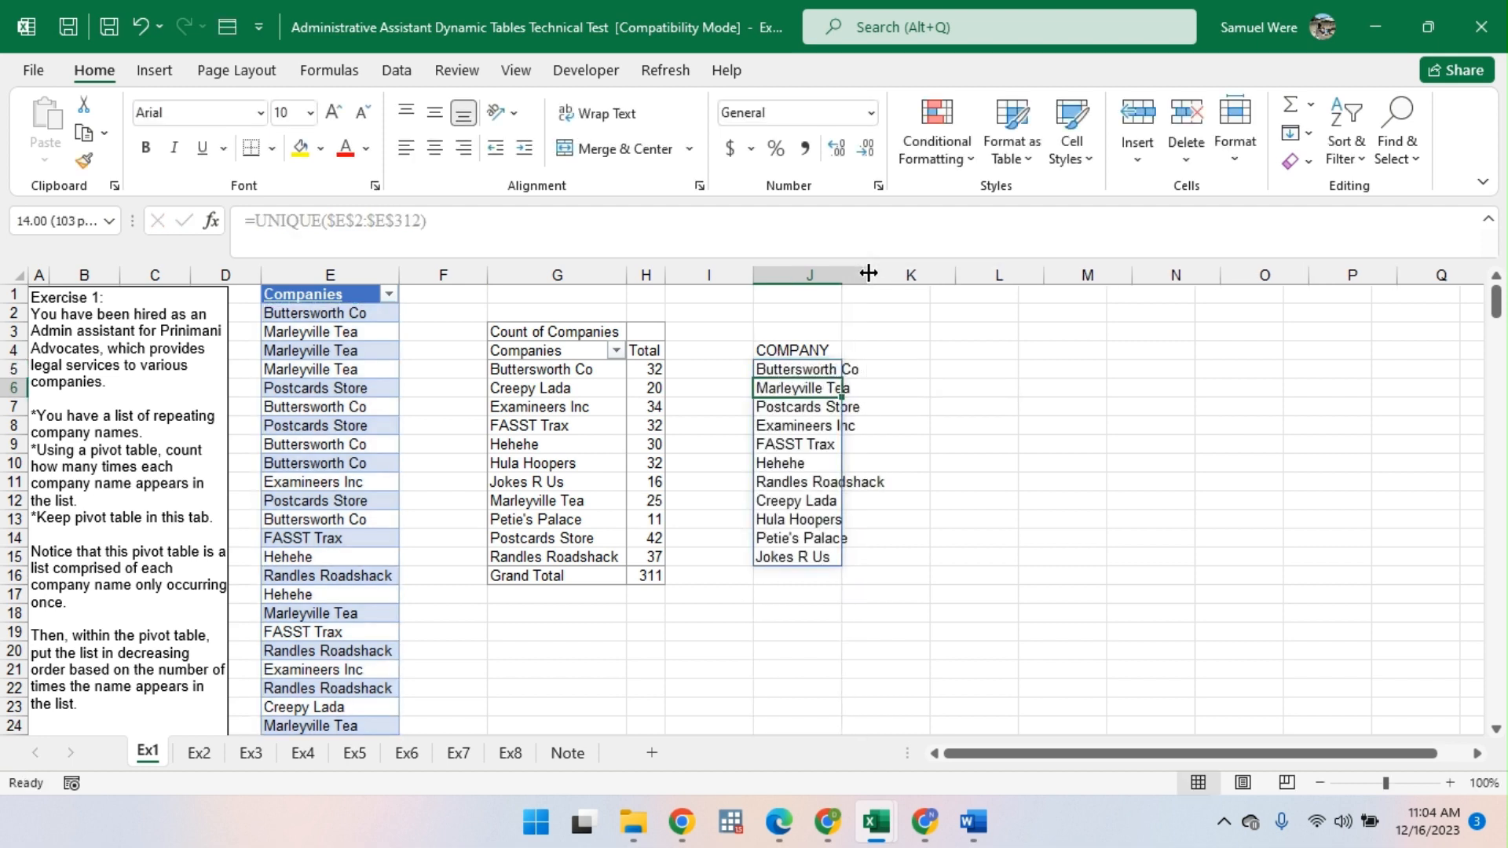
pyautogui.click(817, 366)
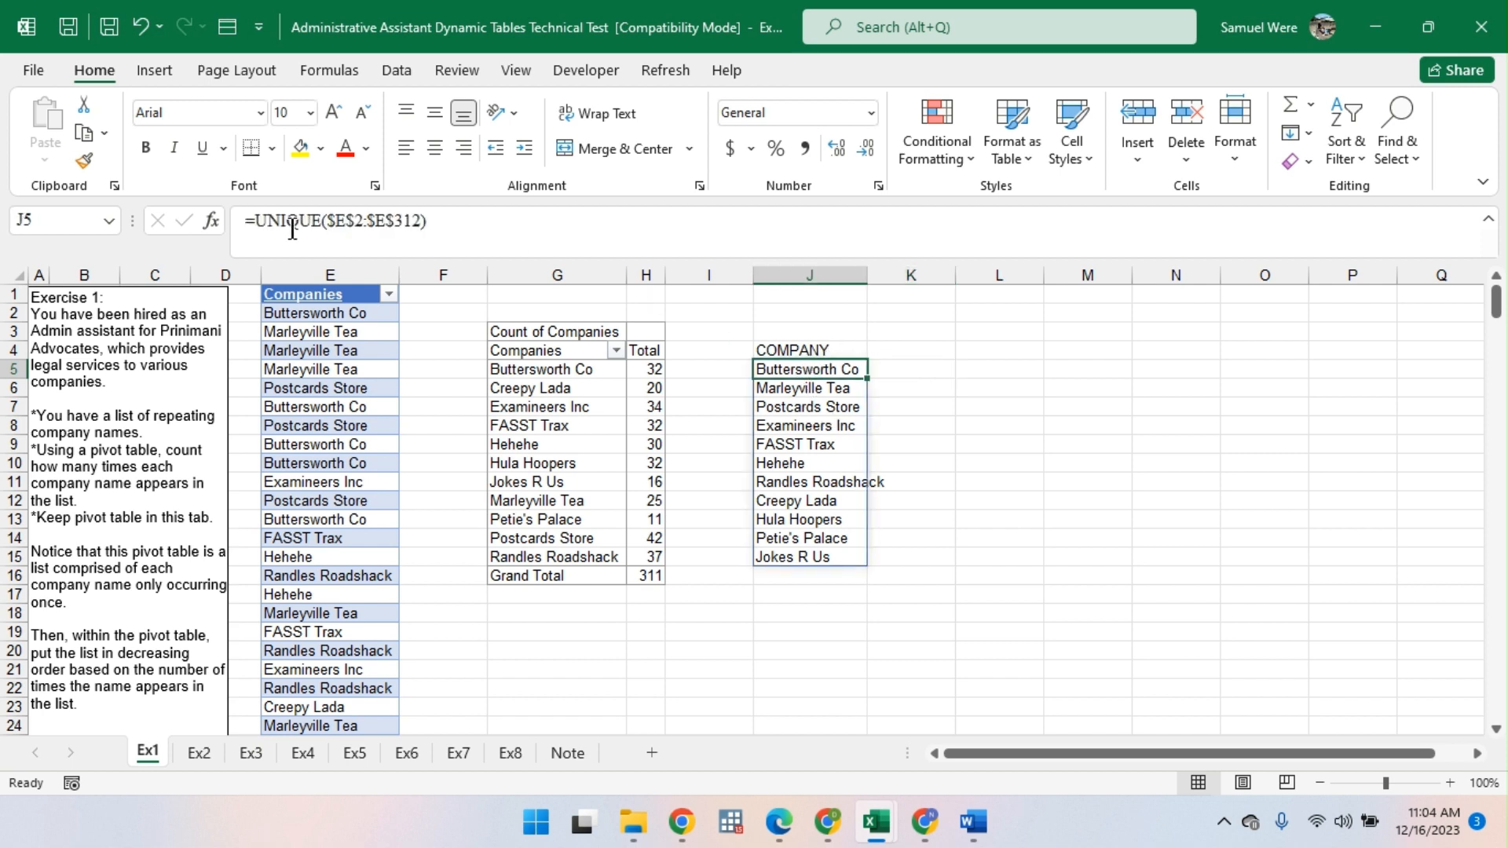
pyautogui.moveTo(255, 222); pyautogui.dragTo(423, 226)
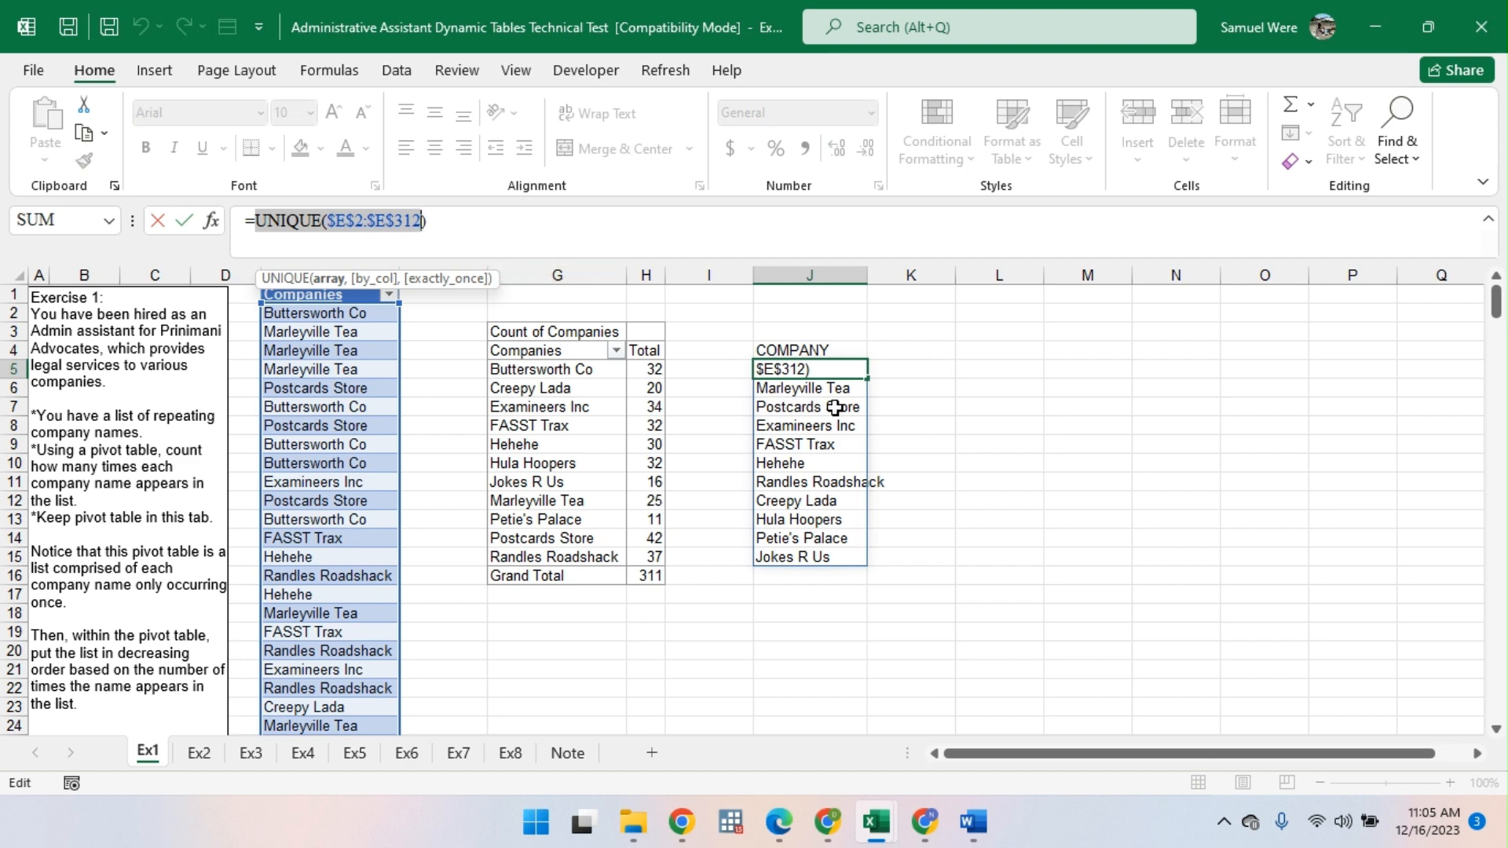
pyautogui.click(915, 368)
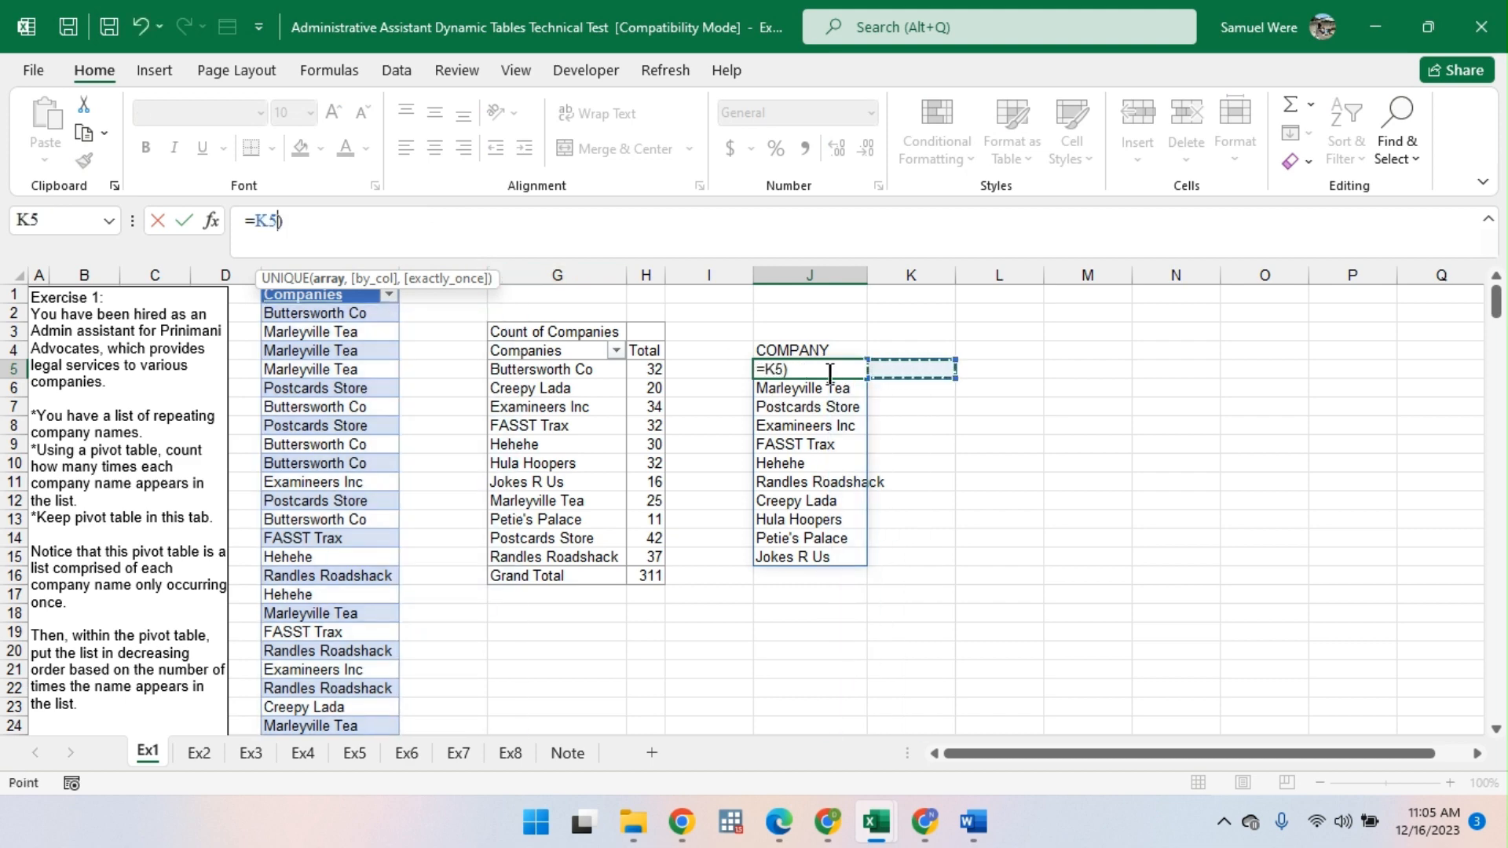
pyautogui.press('Return')
pyautogui.press('Return')
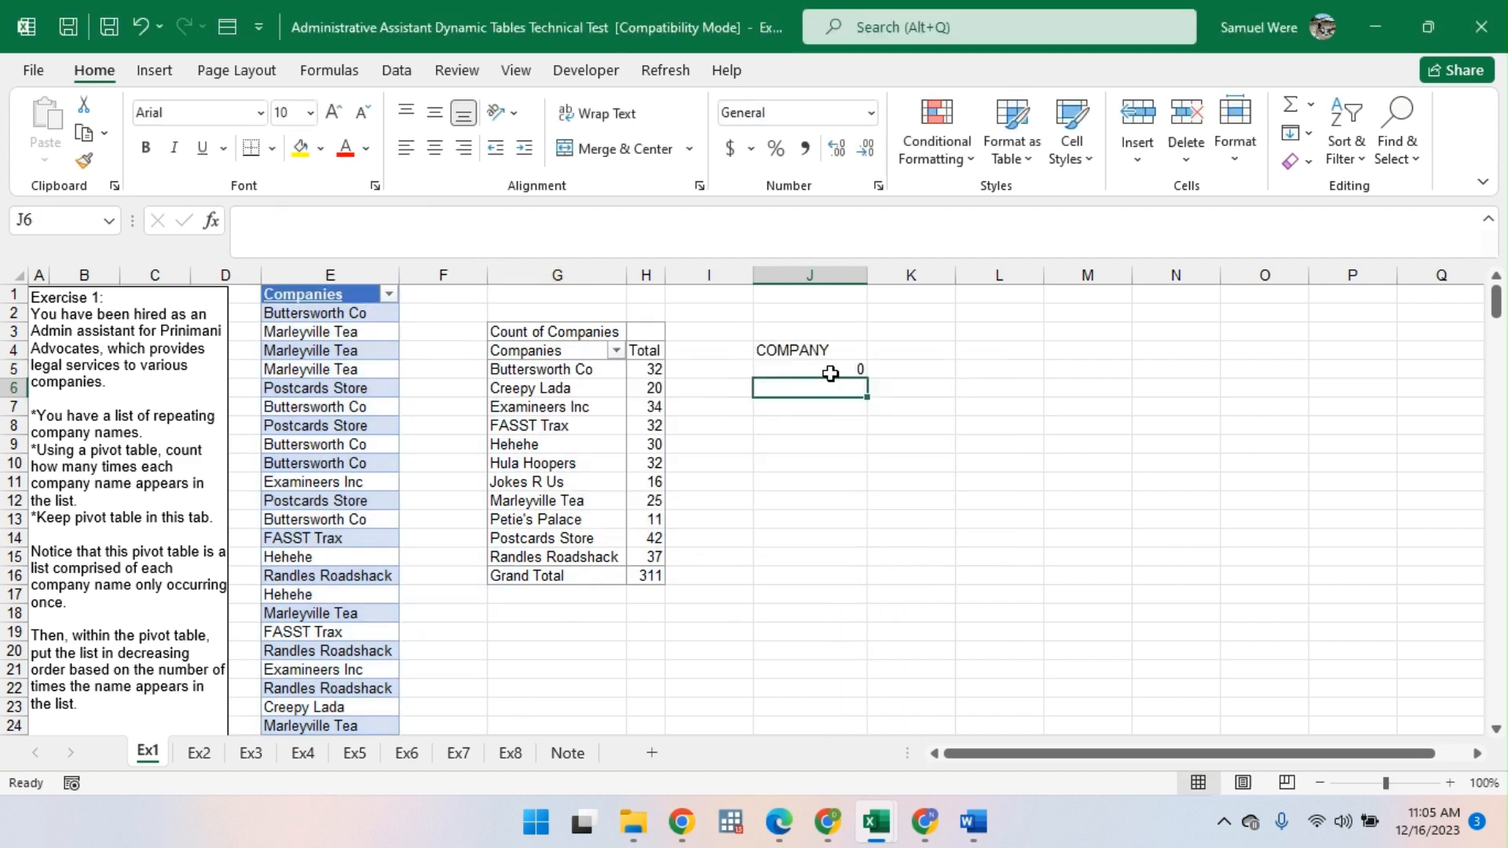
pyautogui.hotkey('ctrl', 'z')
# Step: Count each company's occurrences with =COUNTIF($E$2:$E$312,J5) in K5 and fill the formula down to K15
pyautogui.click(930, 366)
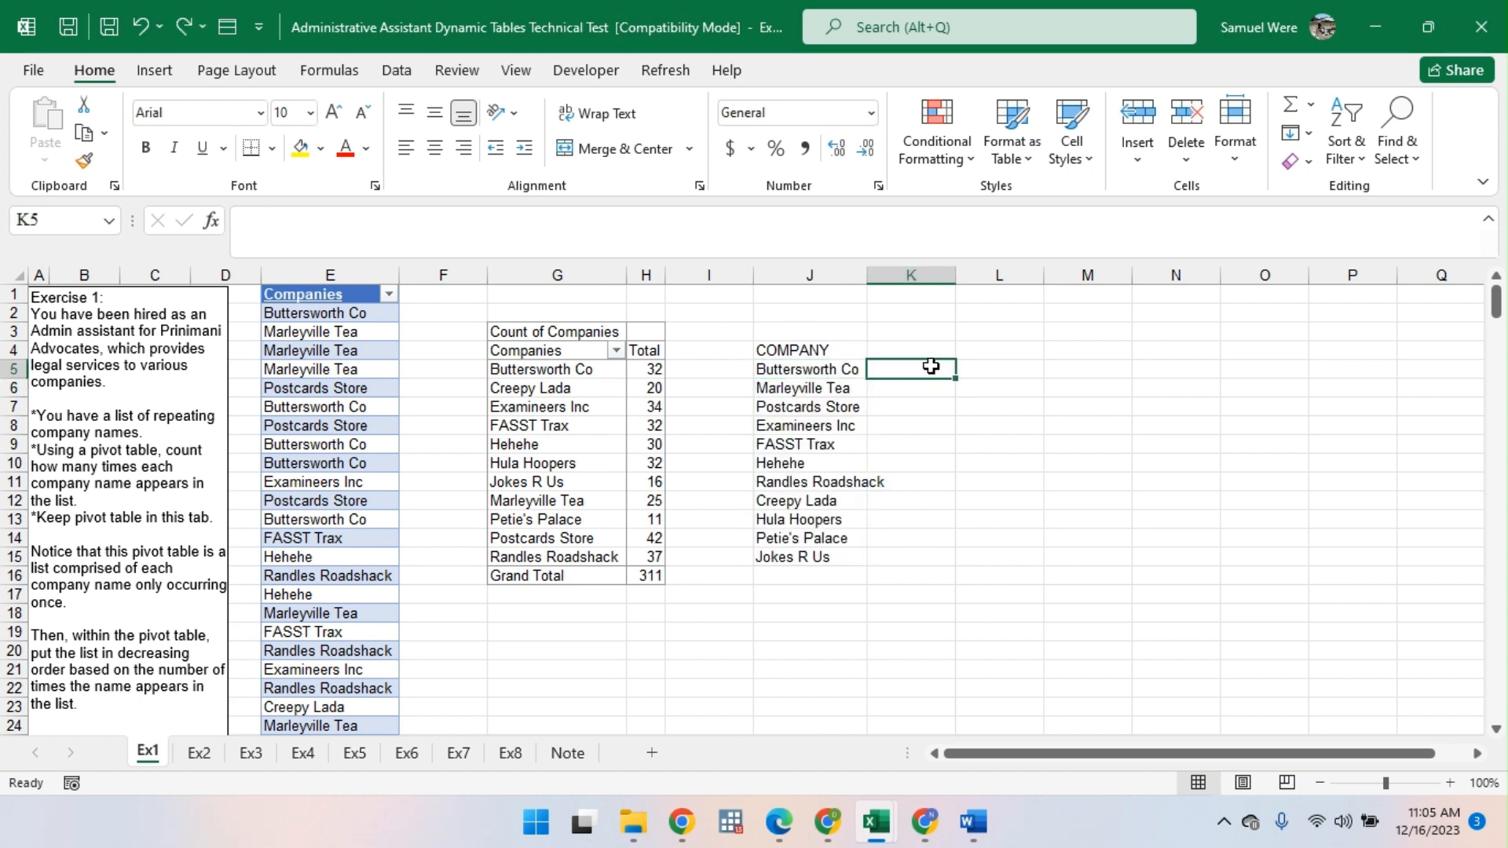
pyautogui.write('=COUN')
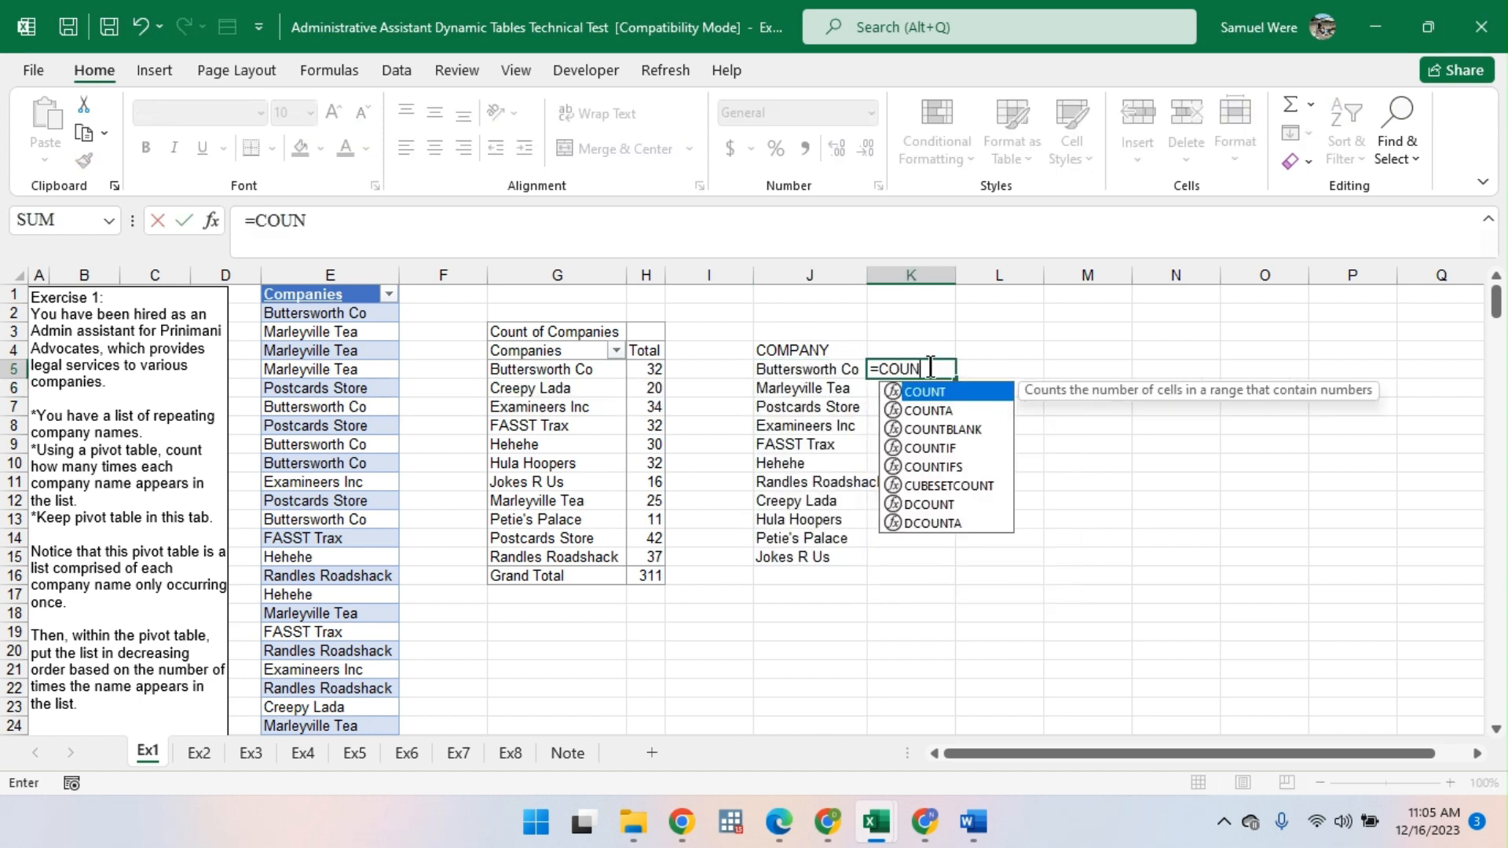
pyautogui.press('Down')
pyautogui.press('Down')
pyautogui.press('Down')
pyautogui.press('Tab')
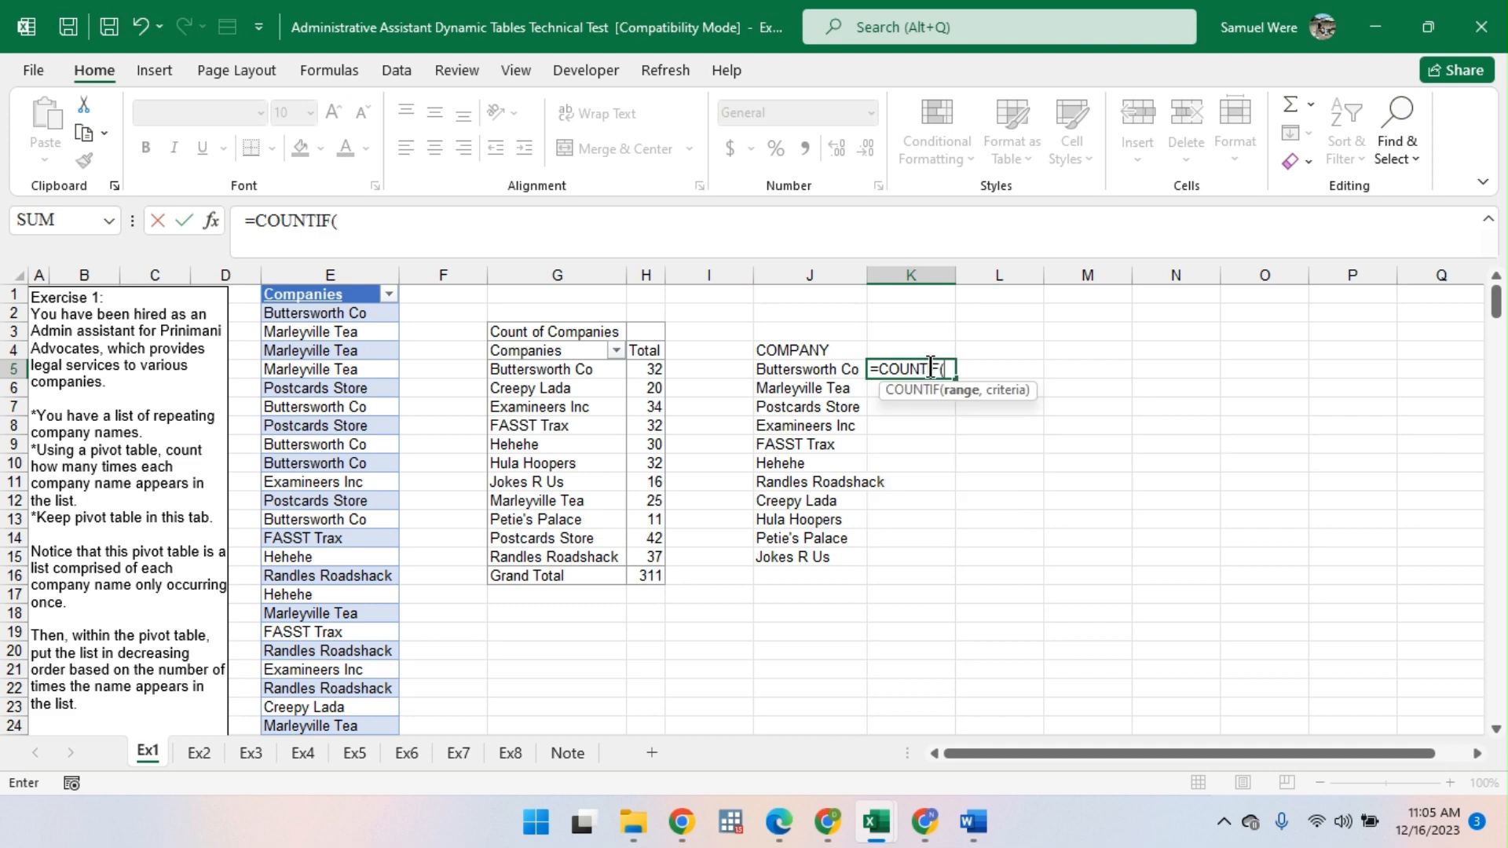
pyautogui.click(345, 313)
pyautogui.hotkey('ctrl', 'shift', 'Down')
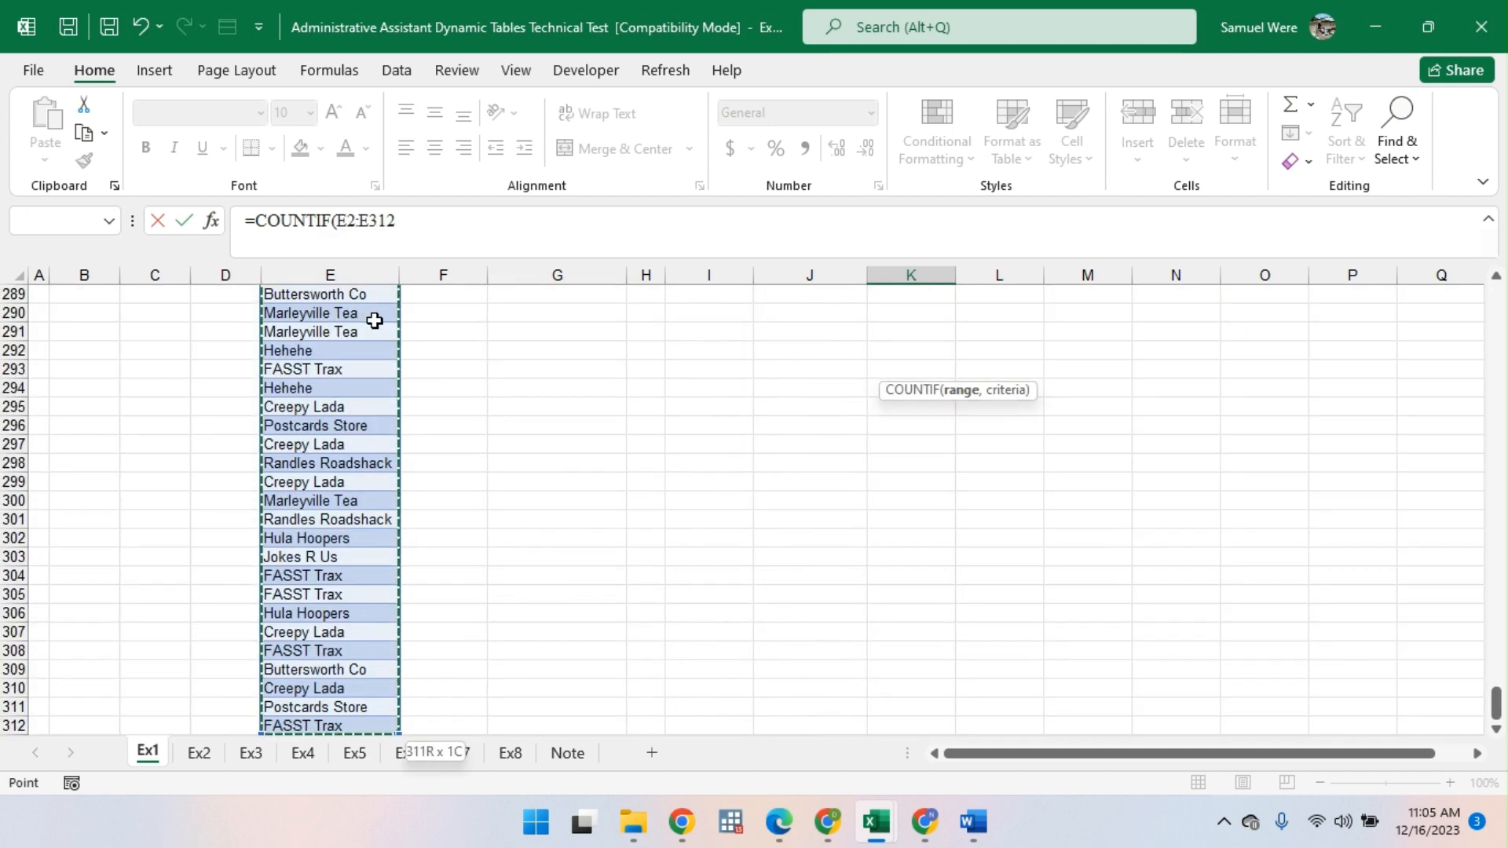
pyautogui.press('F4')
pyautogui.write(',')
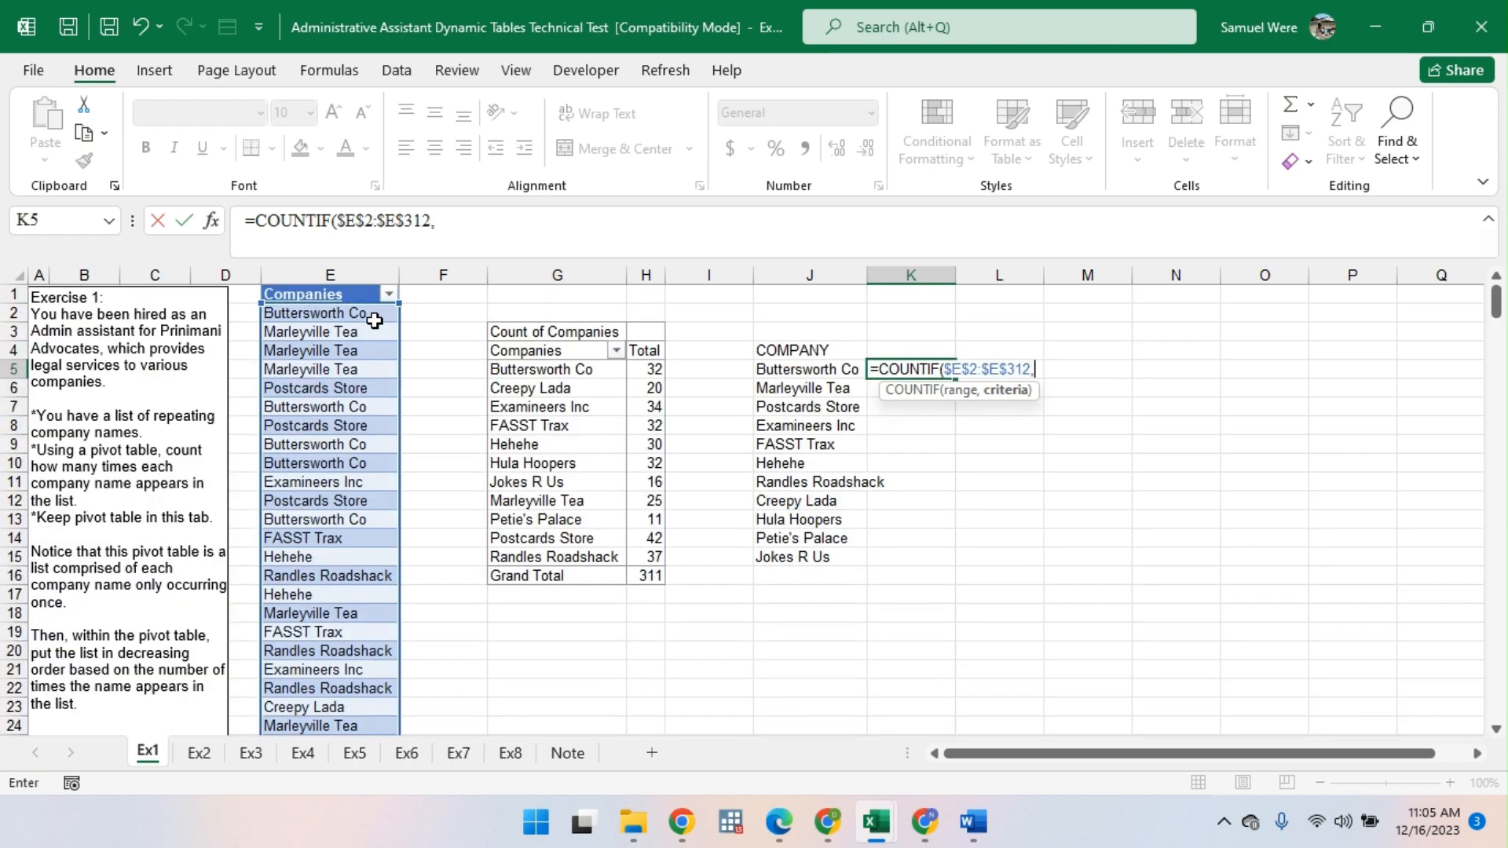
pyautogui.click(818, 373)
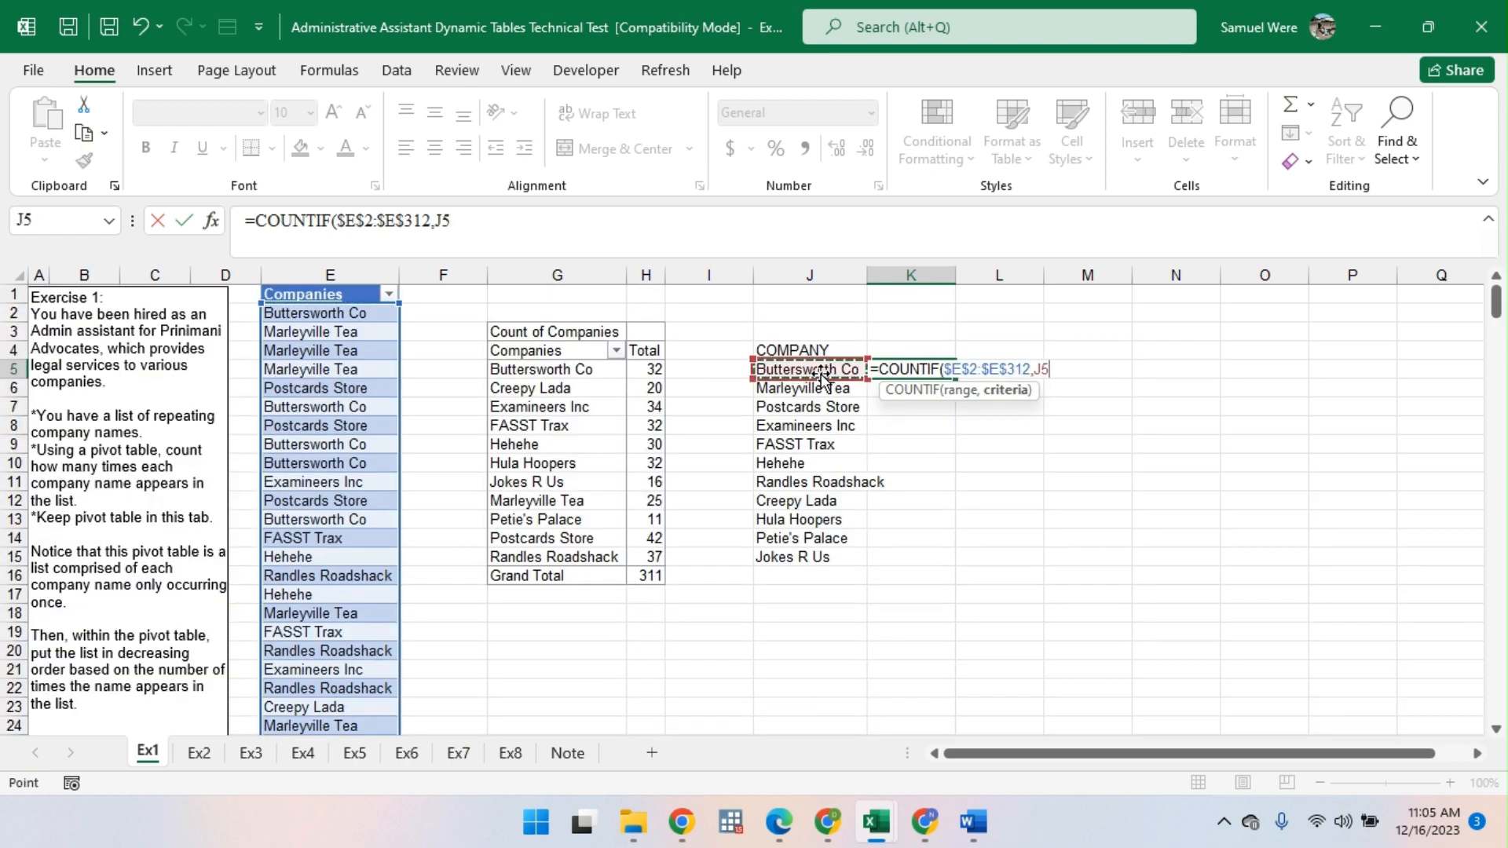
pyautogui.press('Return')
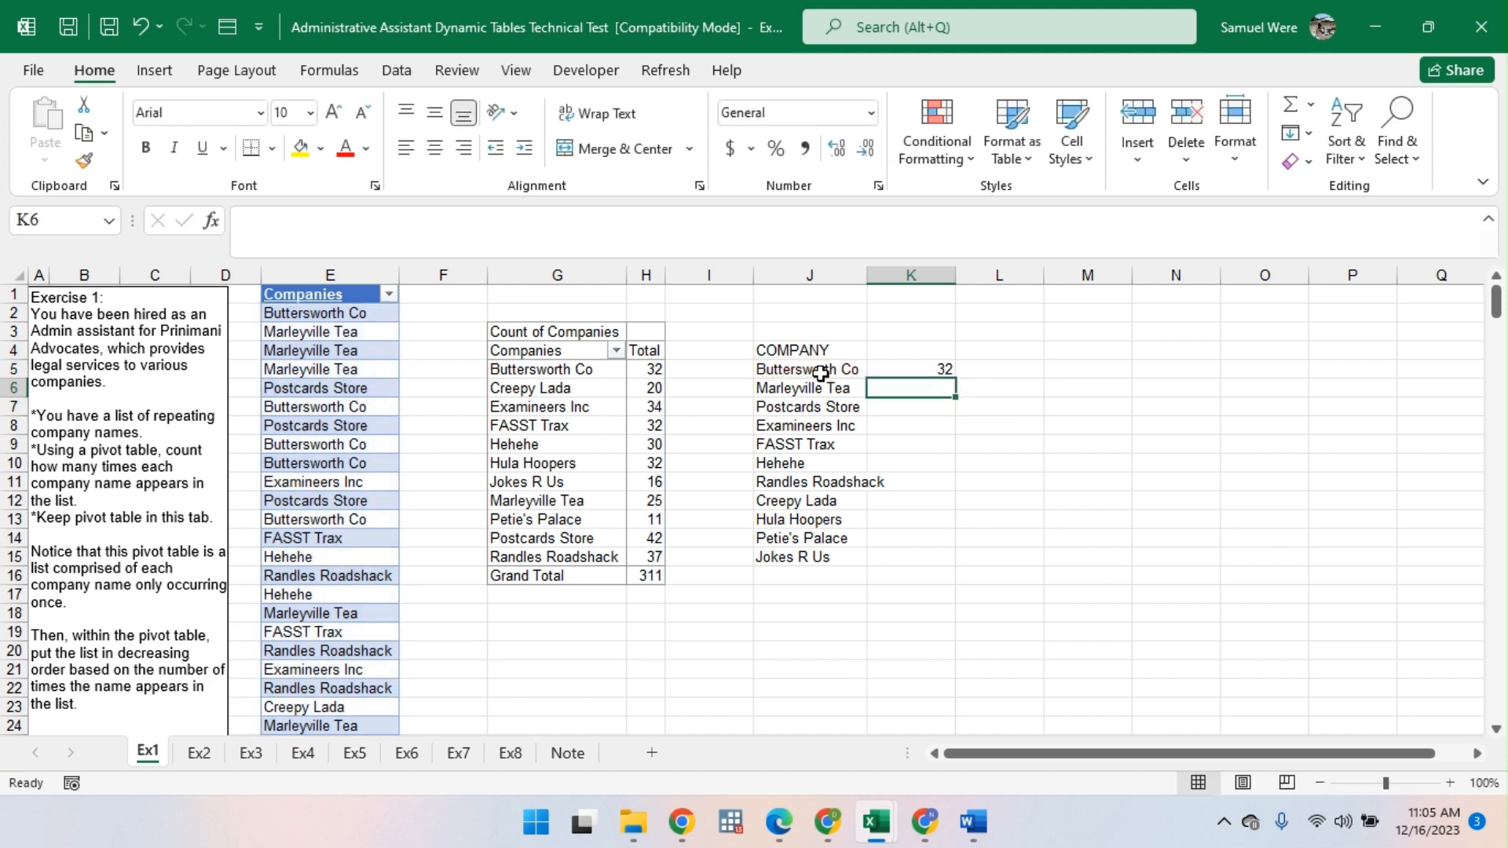
pyautogui.click(941, 371)
pyautogui.doubleClick(955, 379)
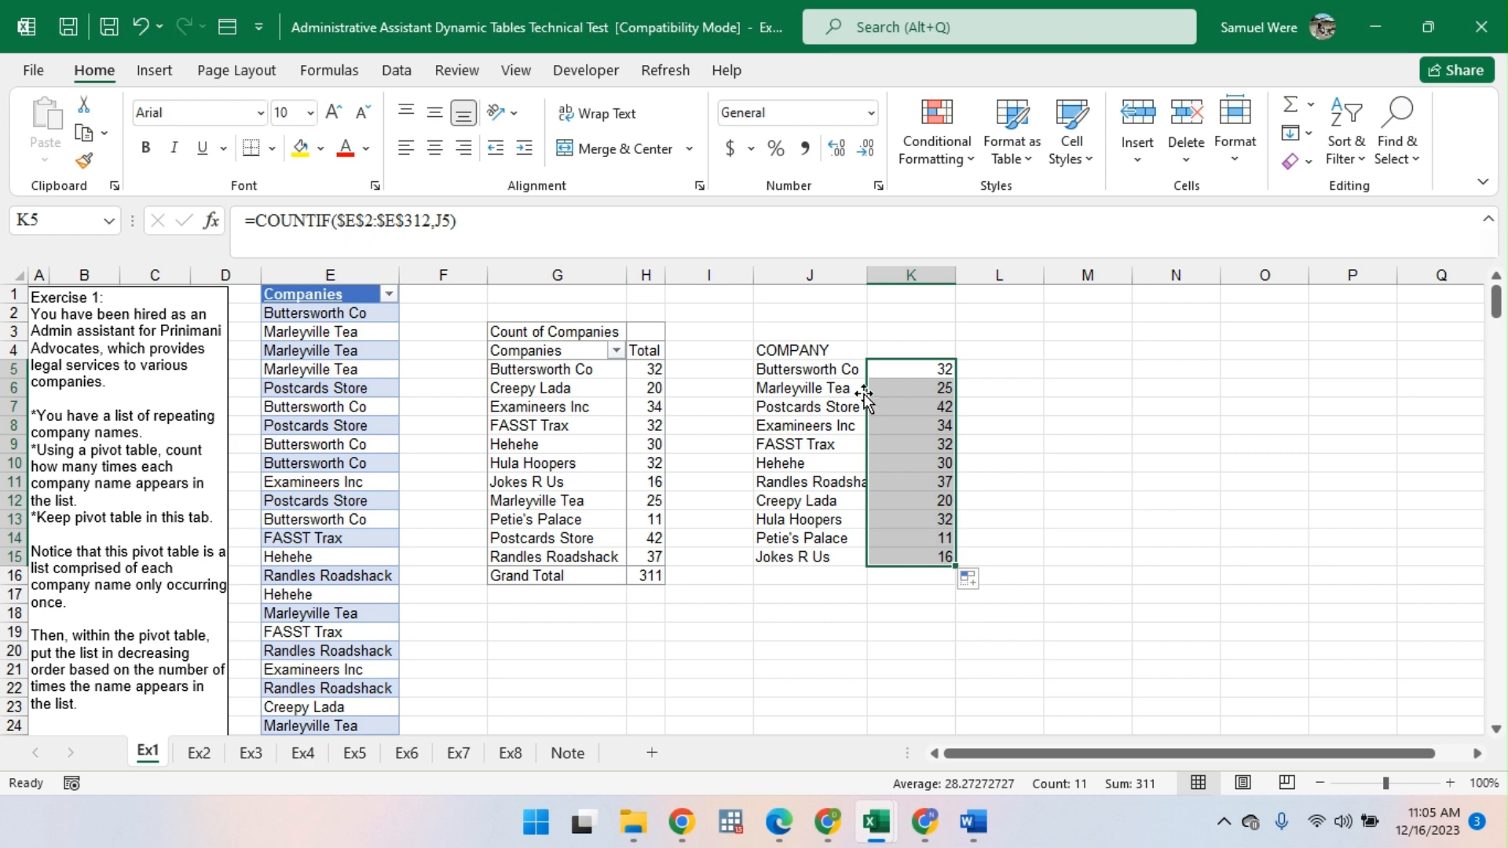
# Step: Apply all borders to the company names and counts in J5:K15
pyautogui.click(799, 375)
pyautogui.moveTo(799, 375); pyautogui.dragTo(915, 559)
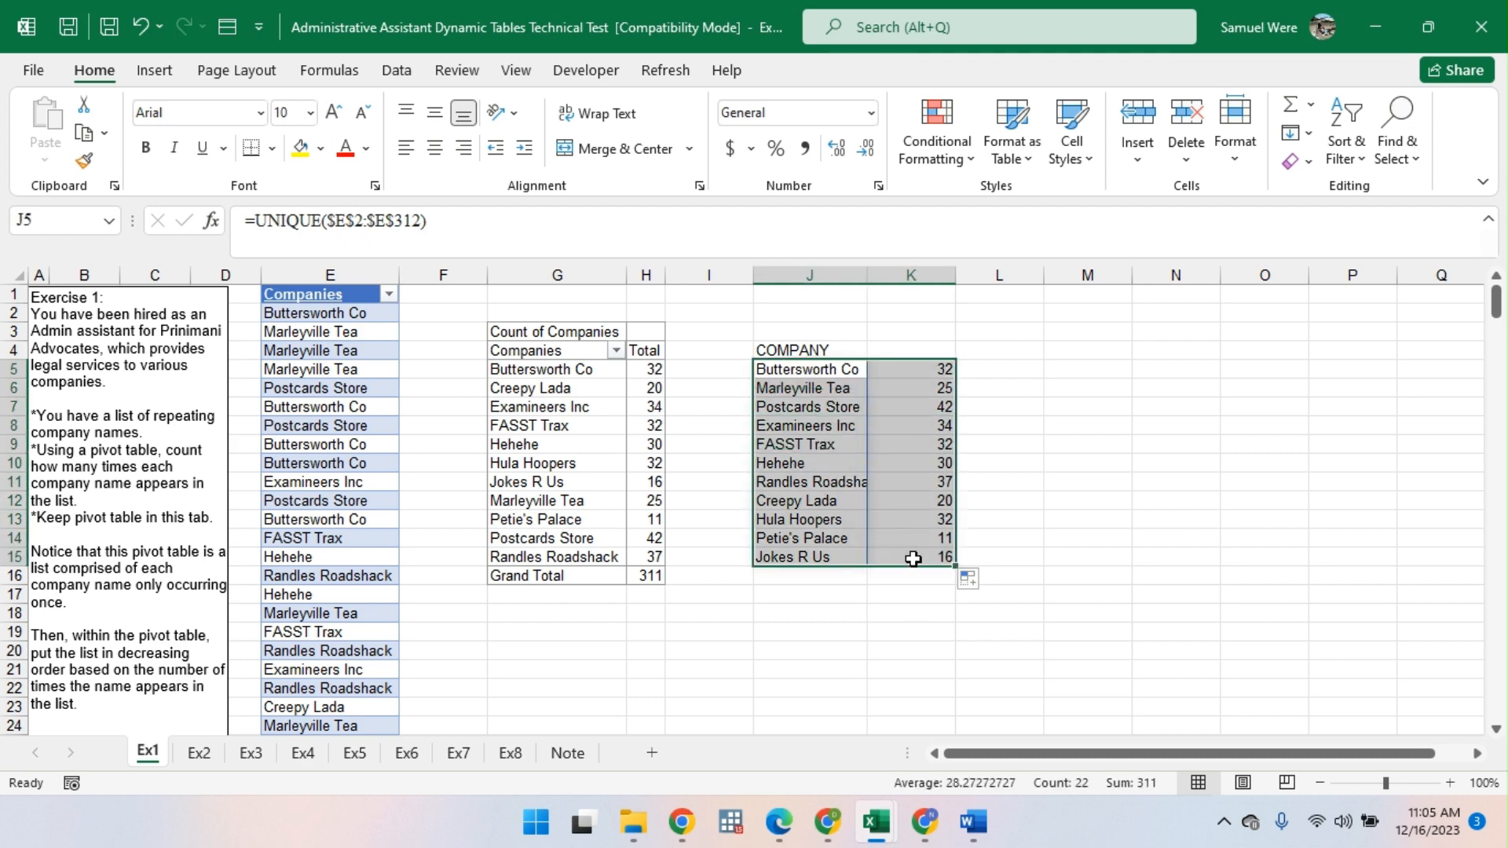
pyautogui.click(271, 148)
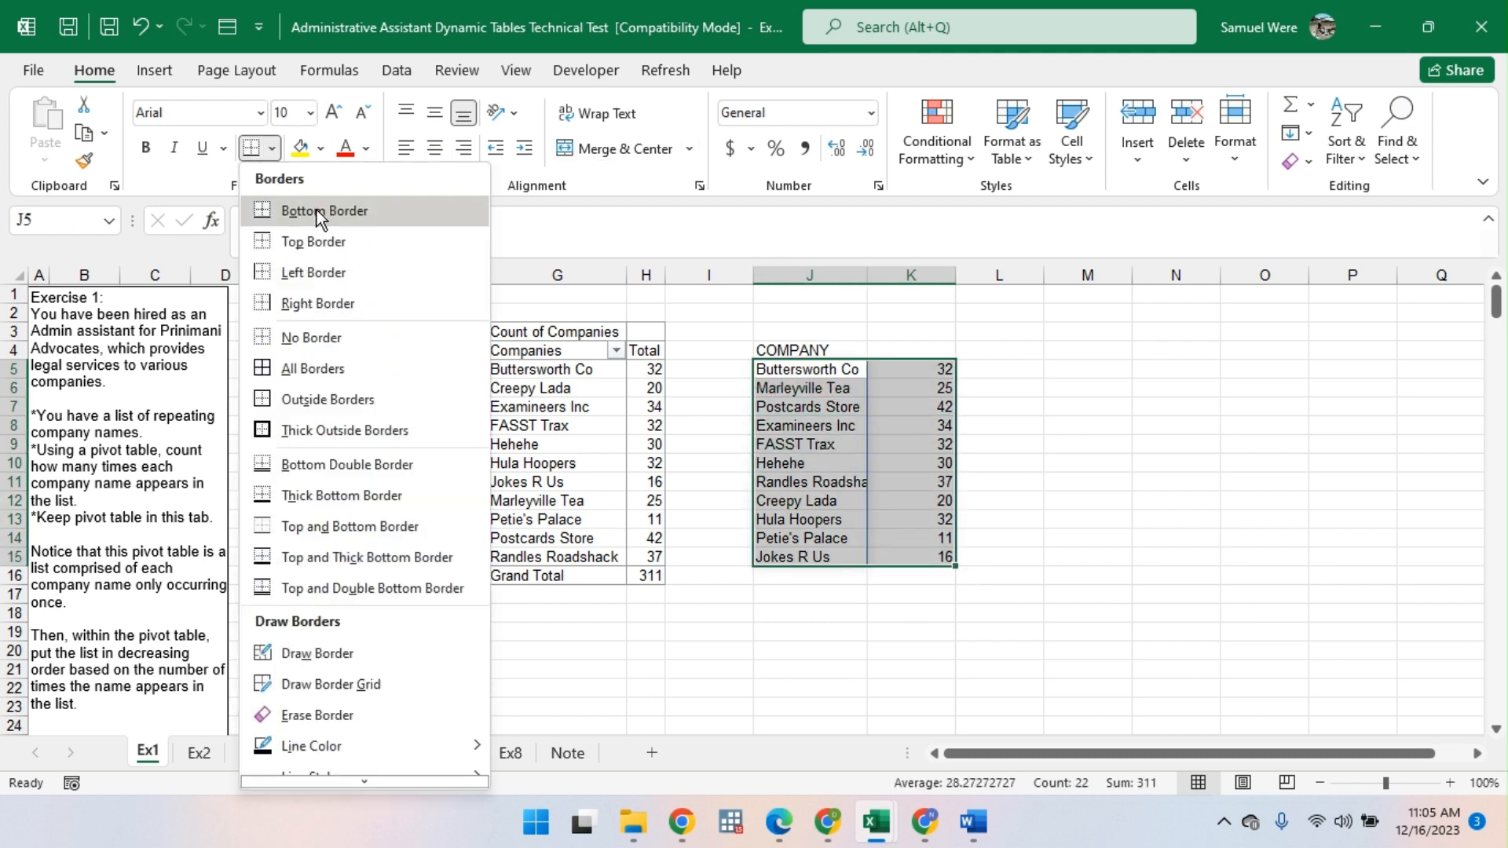
pyautogui.click(309, 369)
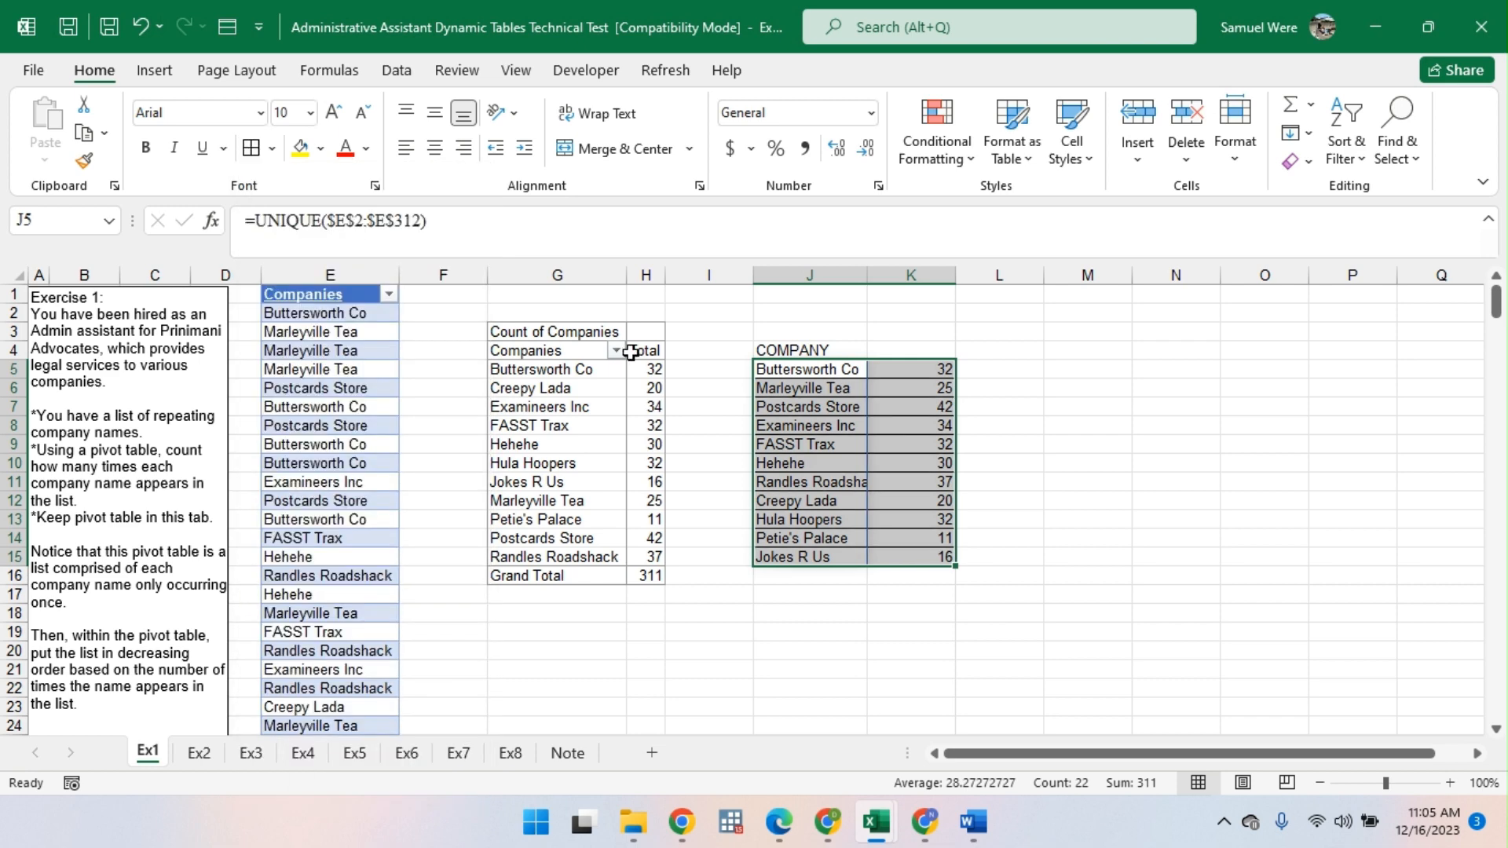
# Step: Remove Companies from the pivot table's rows and values, replacing the existing sheet data, and add the field back to both areas
pyautogui.click(565, 406)
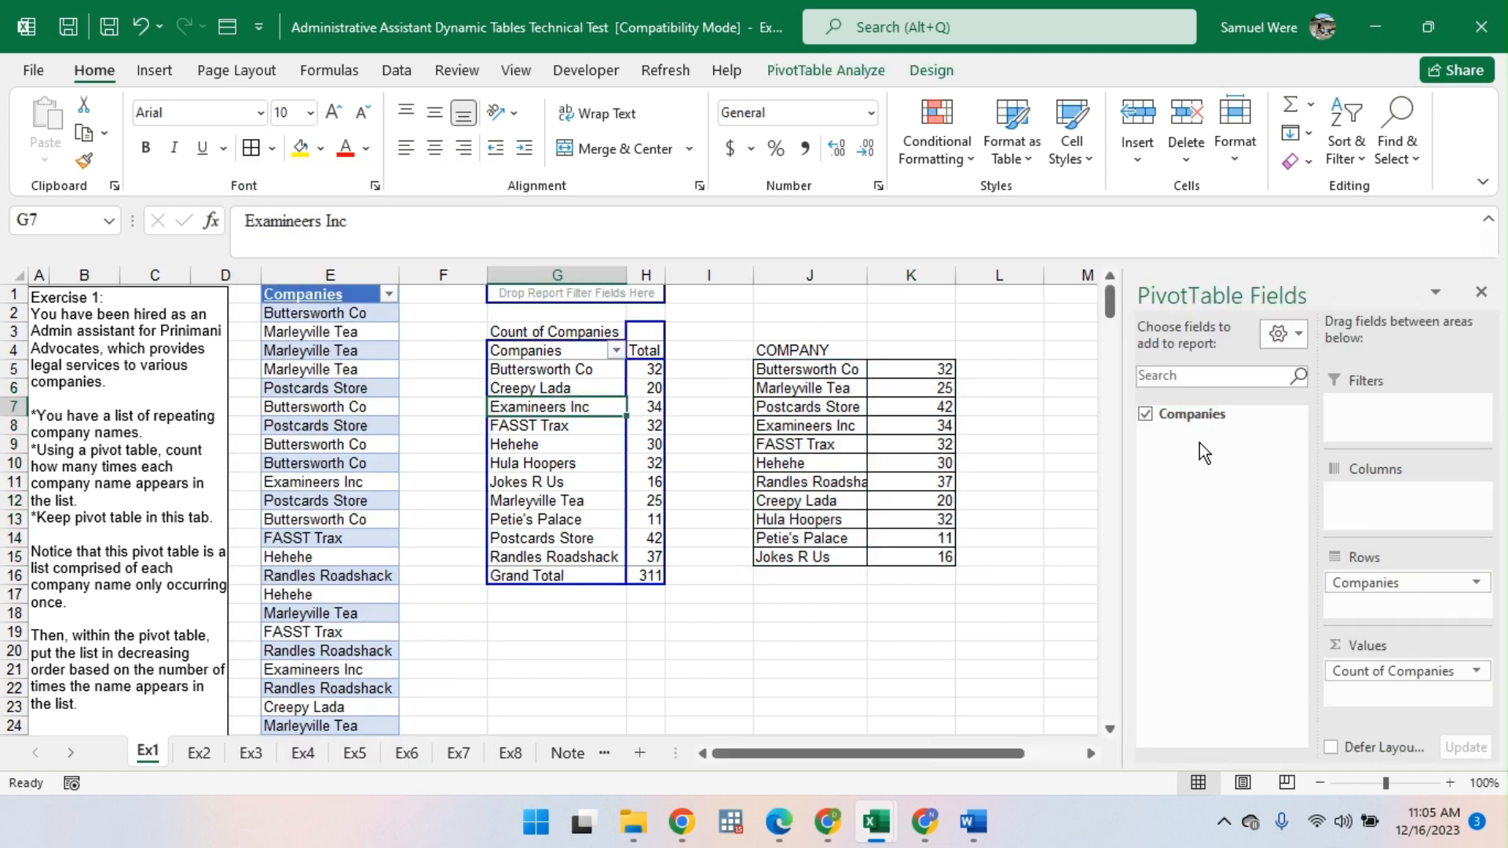
pyautogui.moveTo(1402, 583); pyautogui.dragTo(1229, 550)
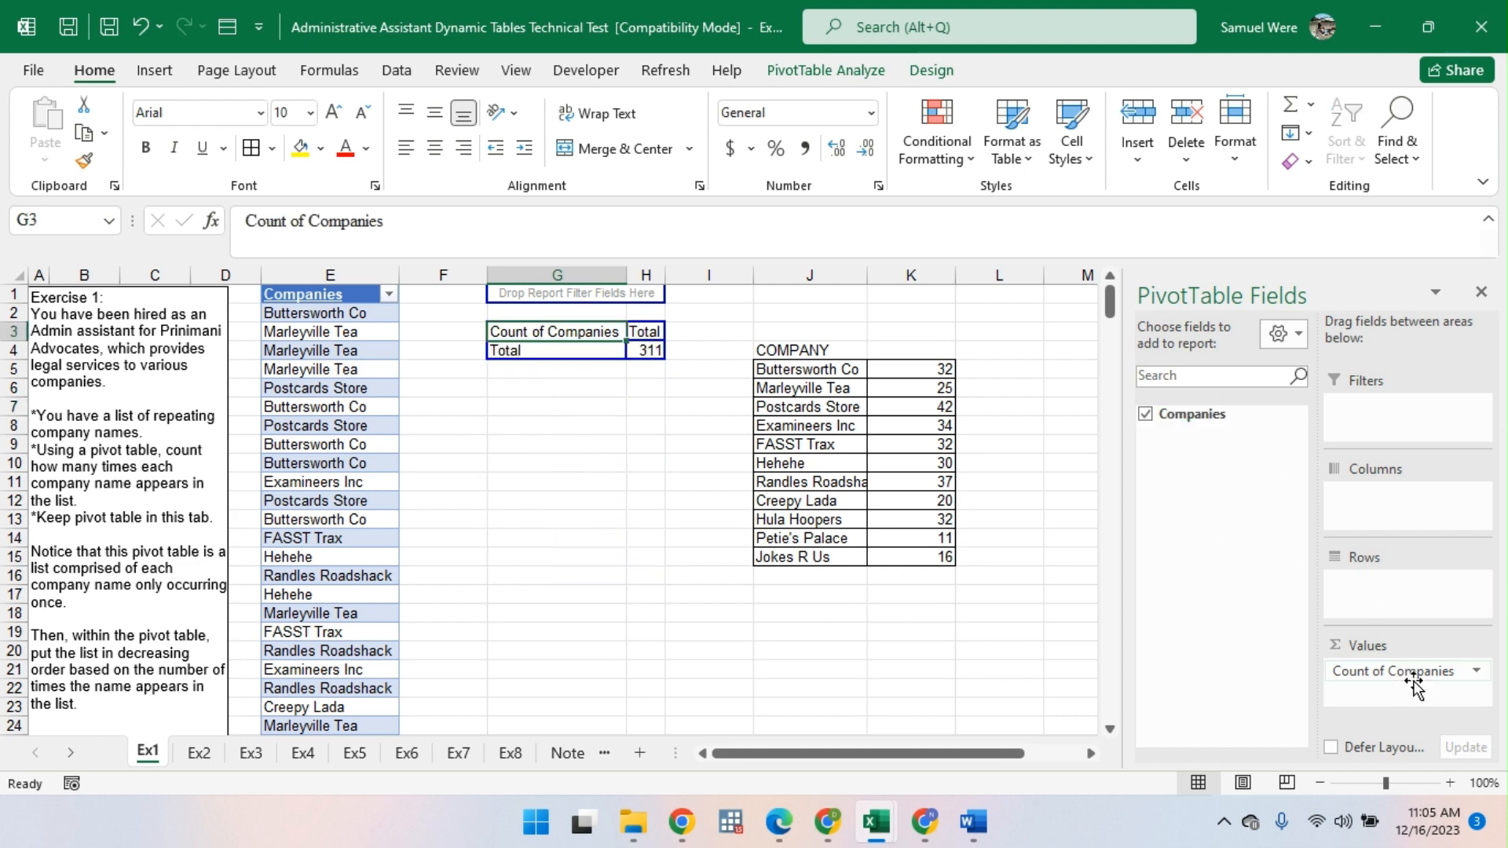
pyautogui.moveTo(1413, 687); pyautogui.dragTo(1066, 445)
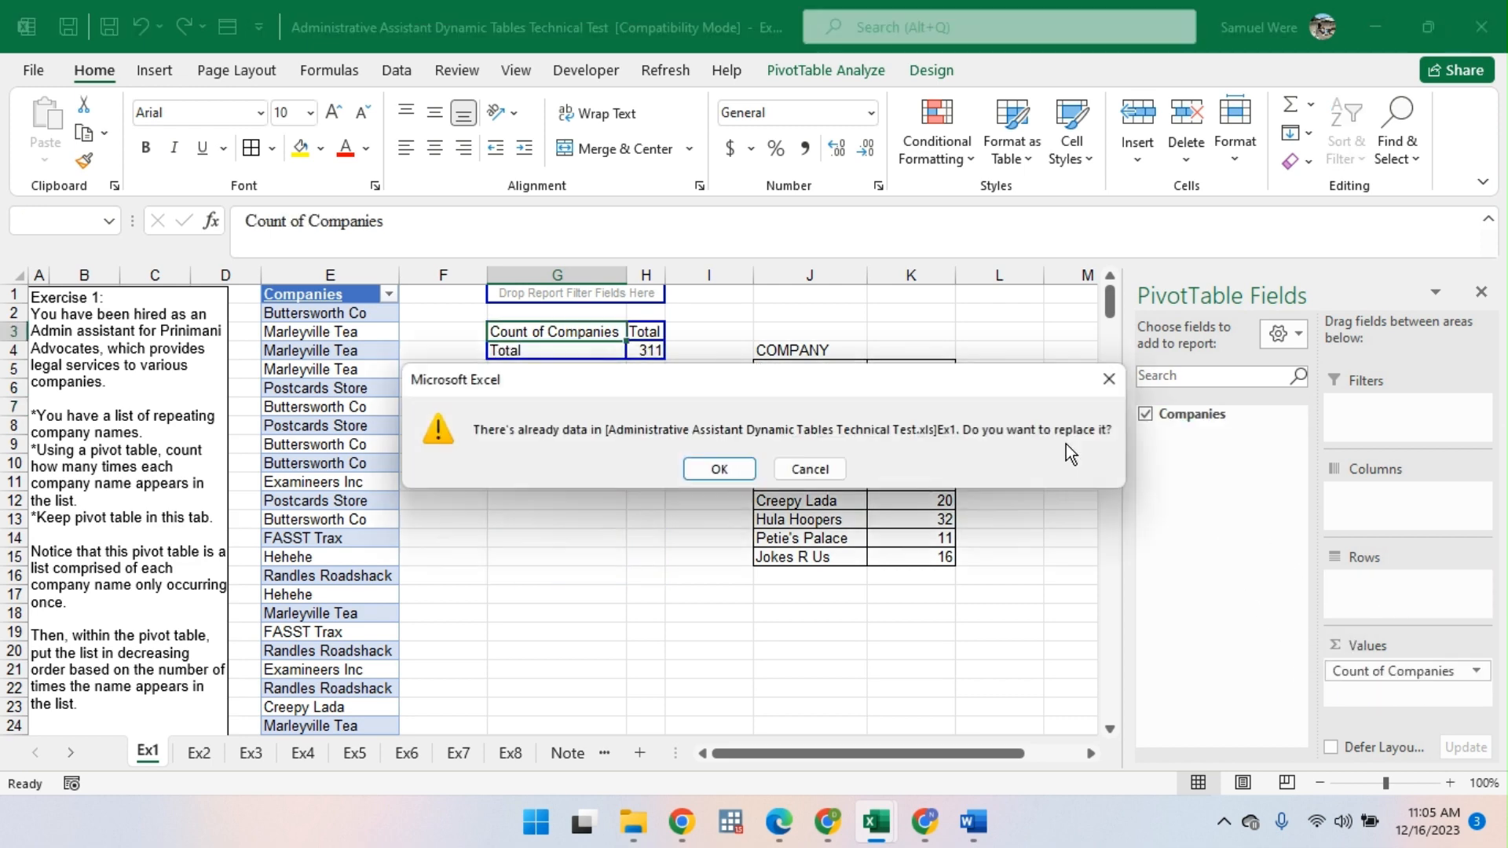
pyautogui.click(722, 468)
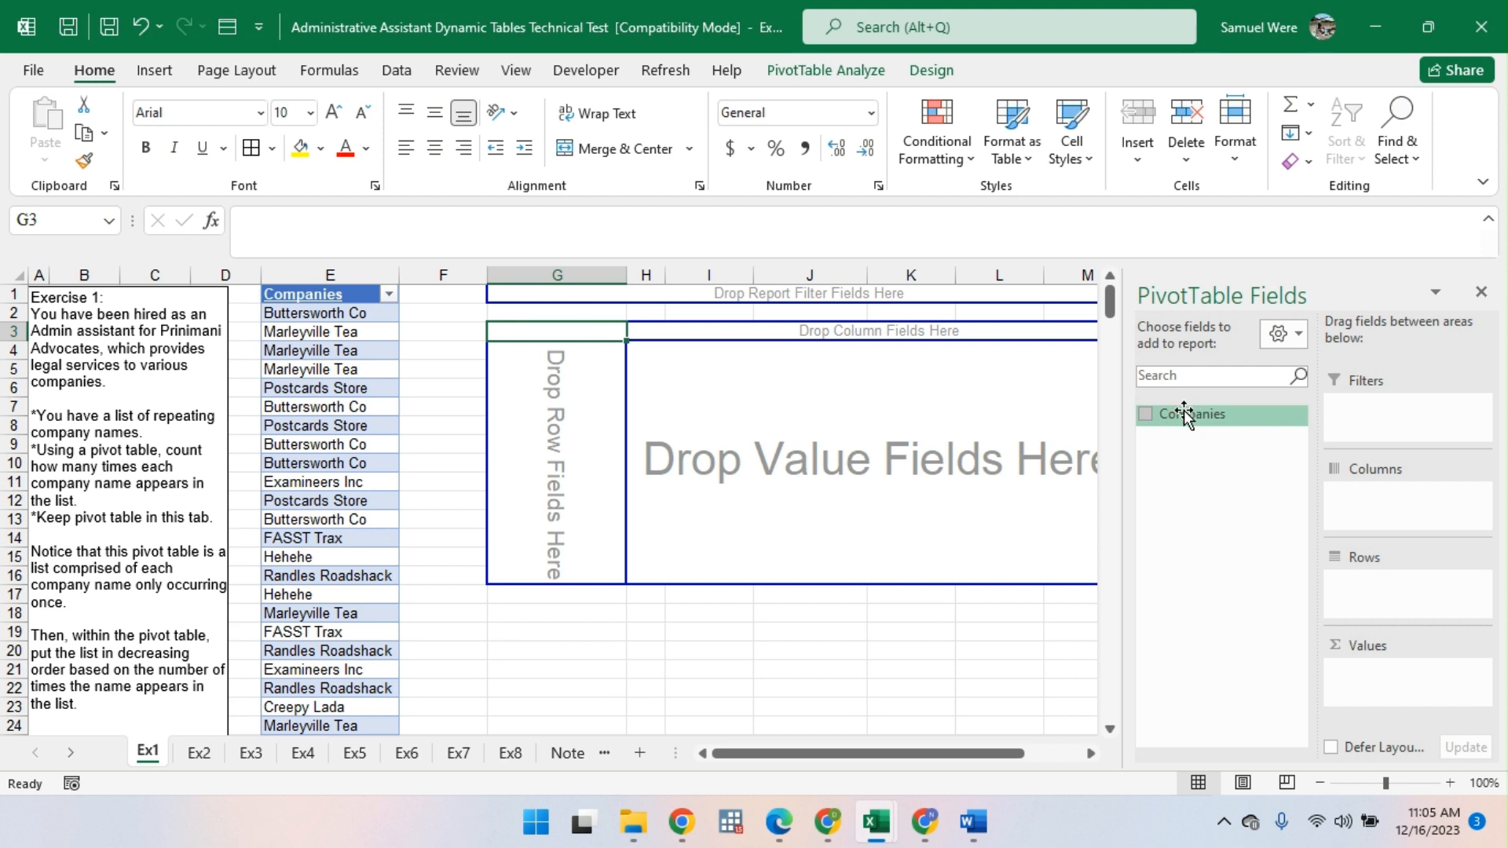
pyautogui.moveTo(1185, 414); pyautogui.dragTo(1382, 581)
pyautogui.moveTo(1180, 418); pyautogui.dragTo(1425, 675)
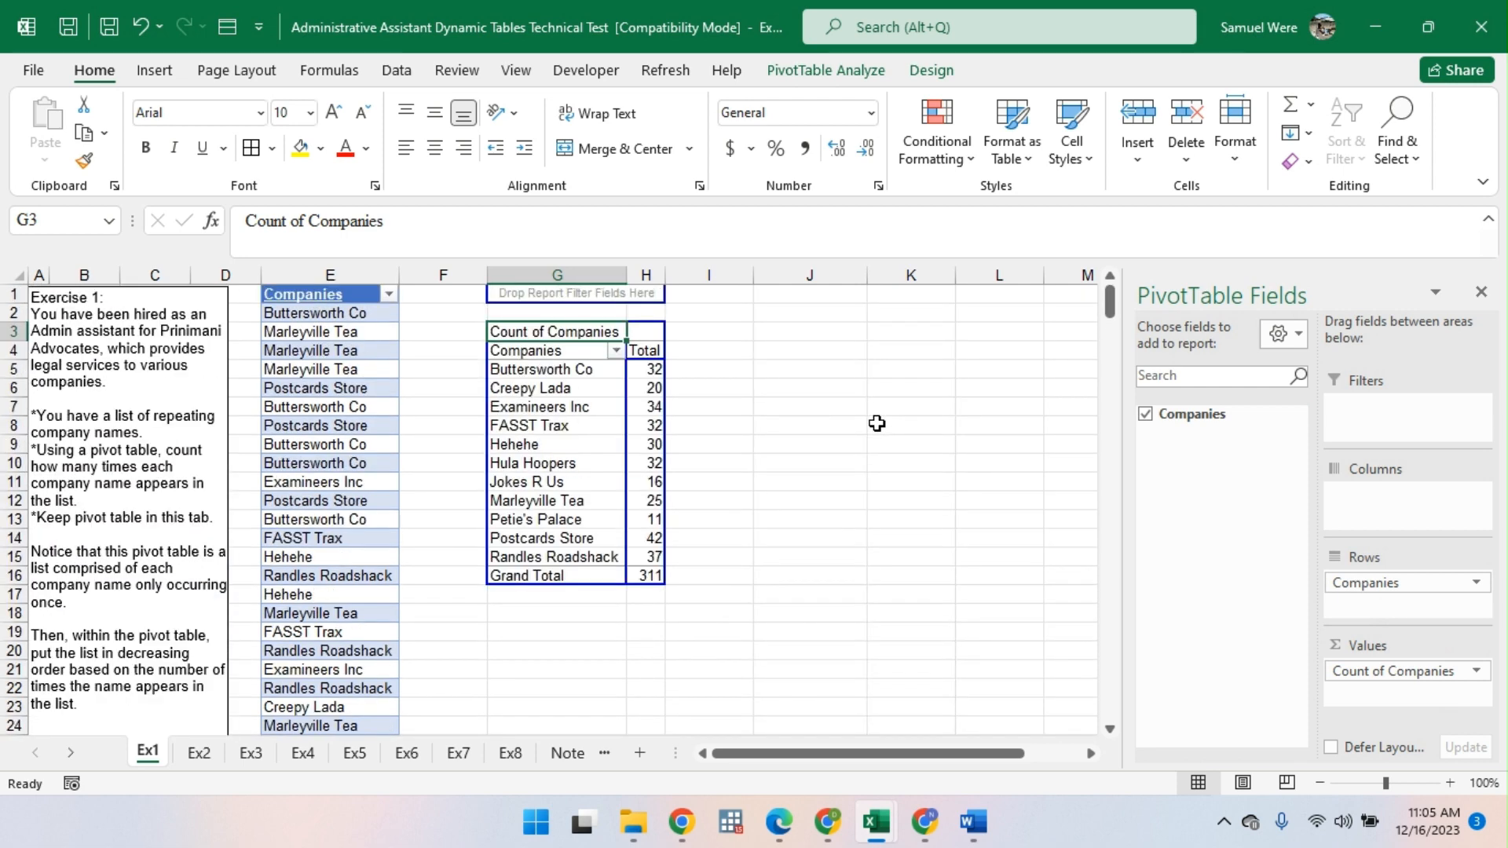
# Step: Undo the removal and re-adding of the pivot table's Companies fields to restore the formula list in columns J and K
pyautogui.hotkey('ctrl', 'z')
pyautogui.hotkey('ctrl', 'z')
pyautogui.hotkey('ctrl', 'z')
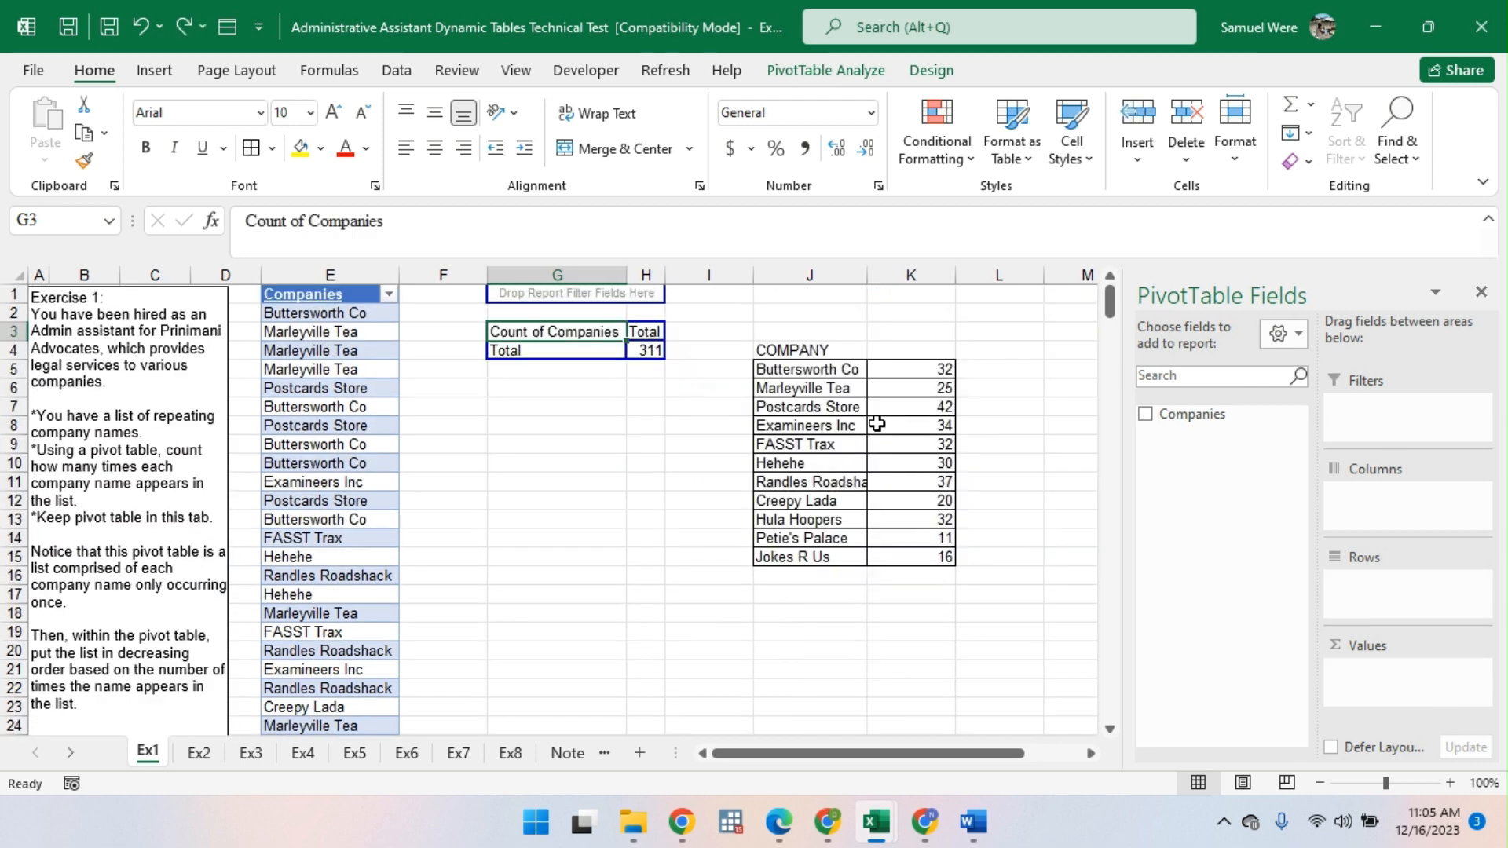
pyautogui.hotkey('ctrl', 'z')
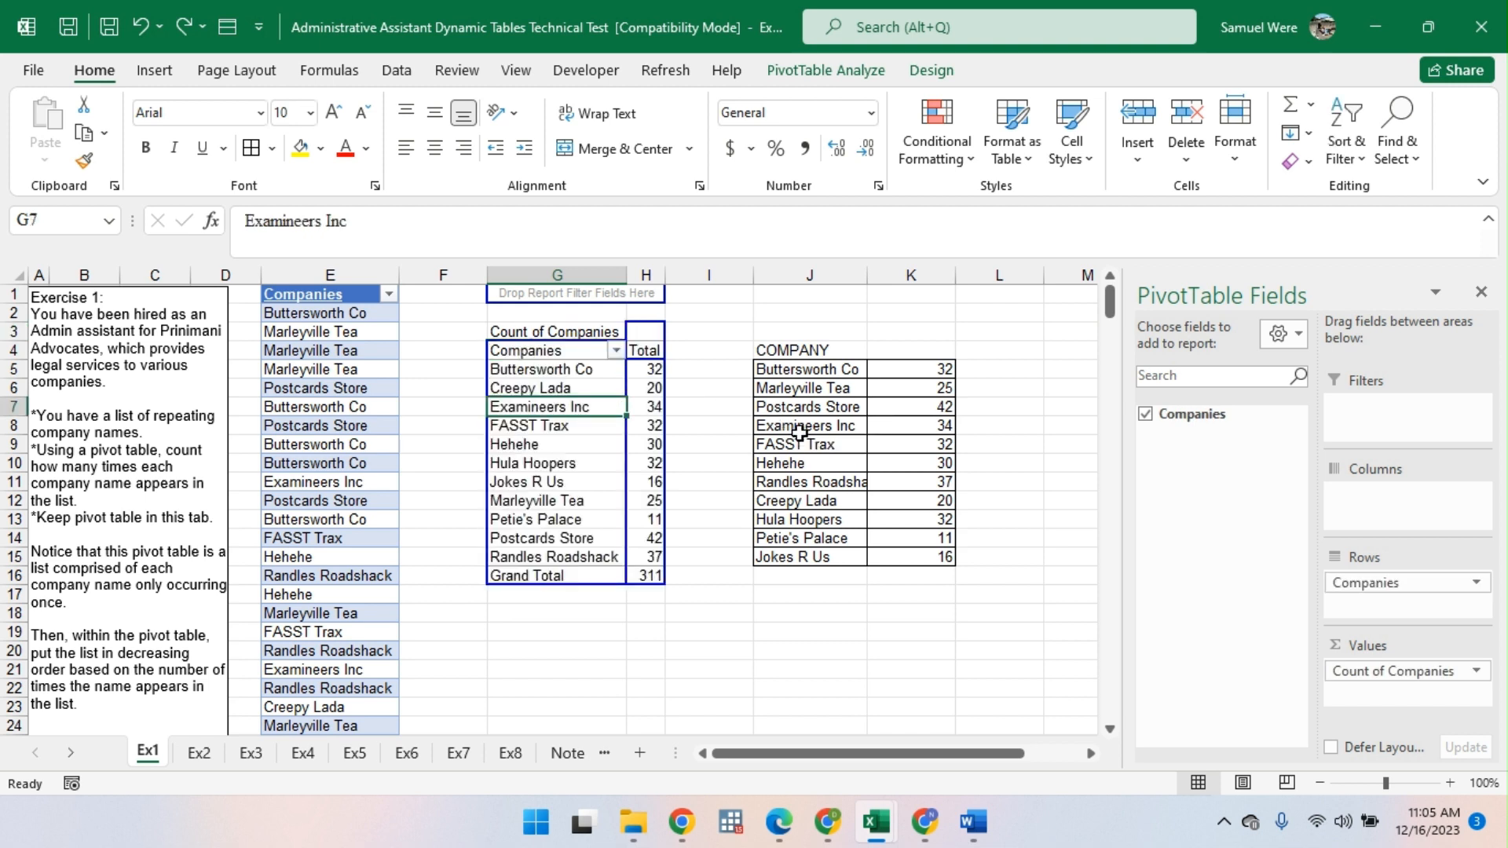
pyautogui.click(917, 366)
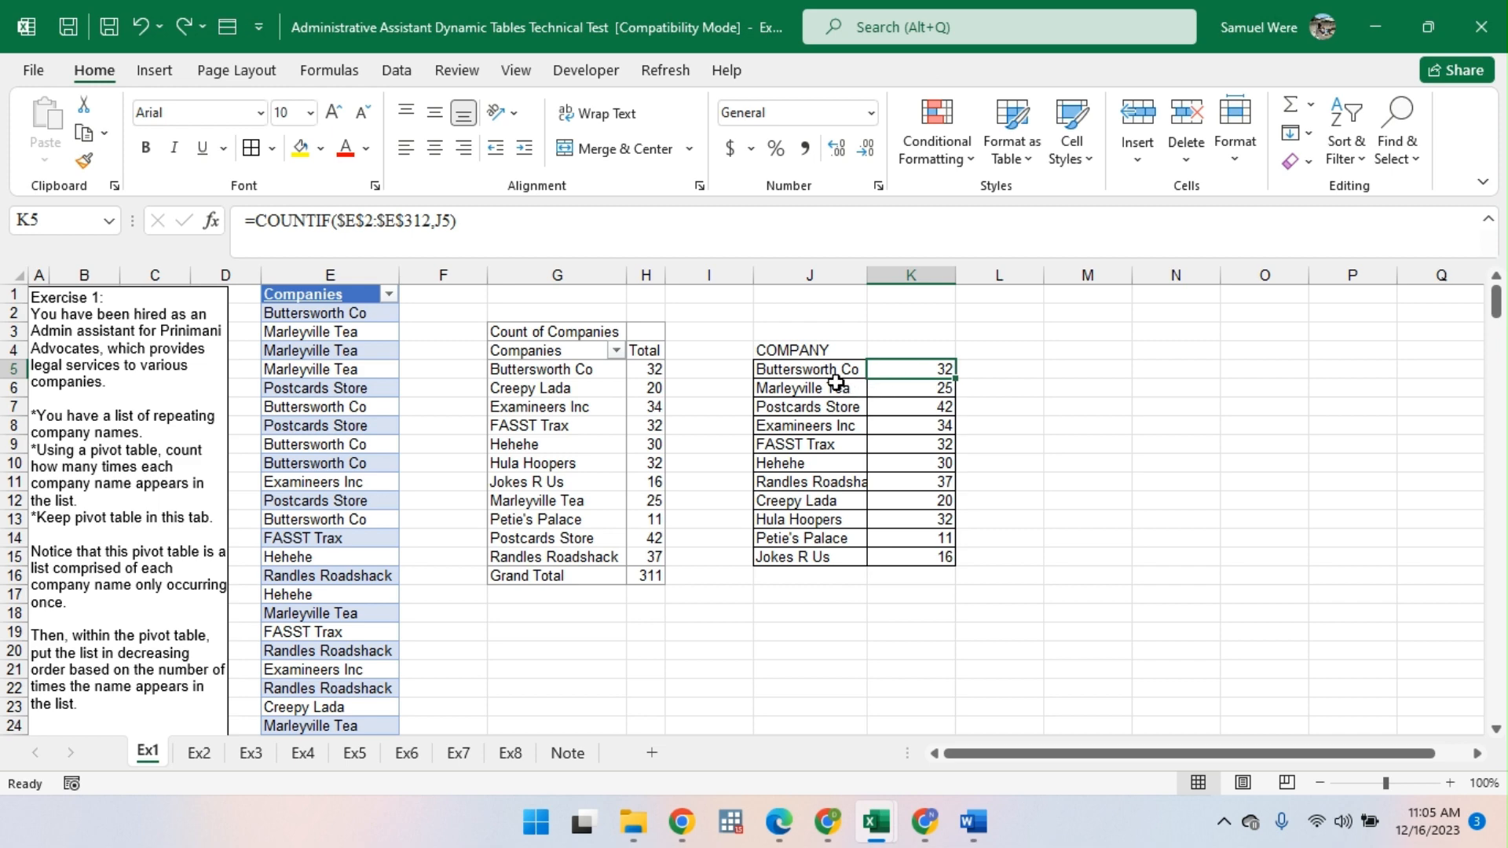
pyautogui.click(486, 337)
pyautogui.click(699, 407)
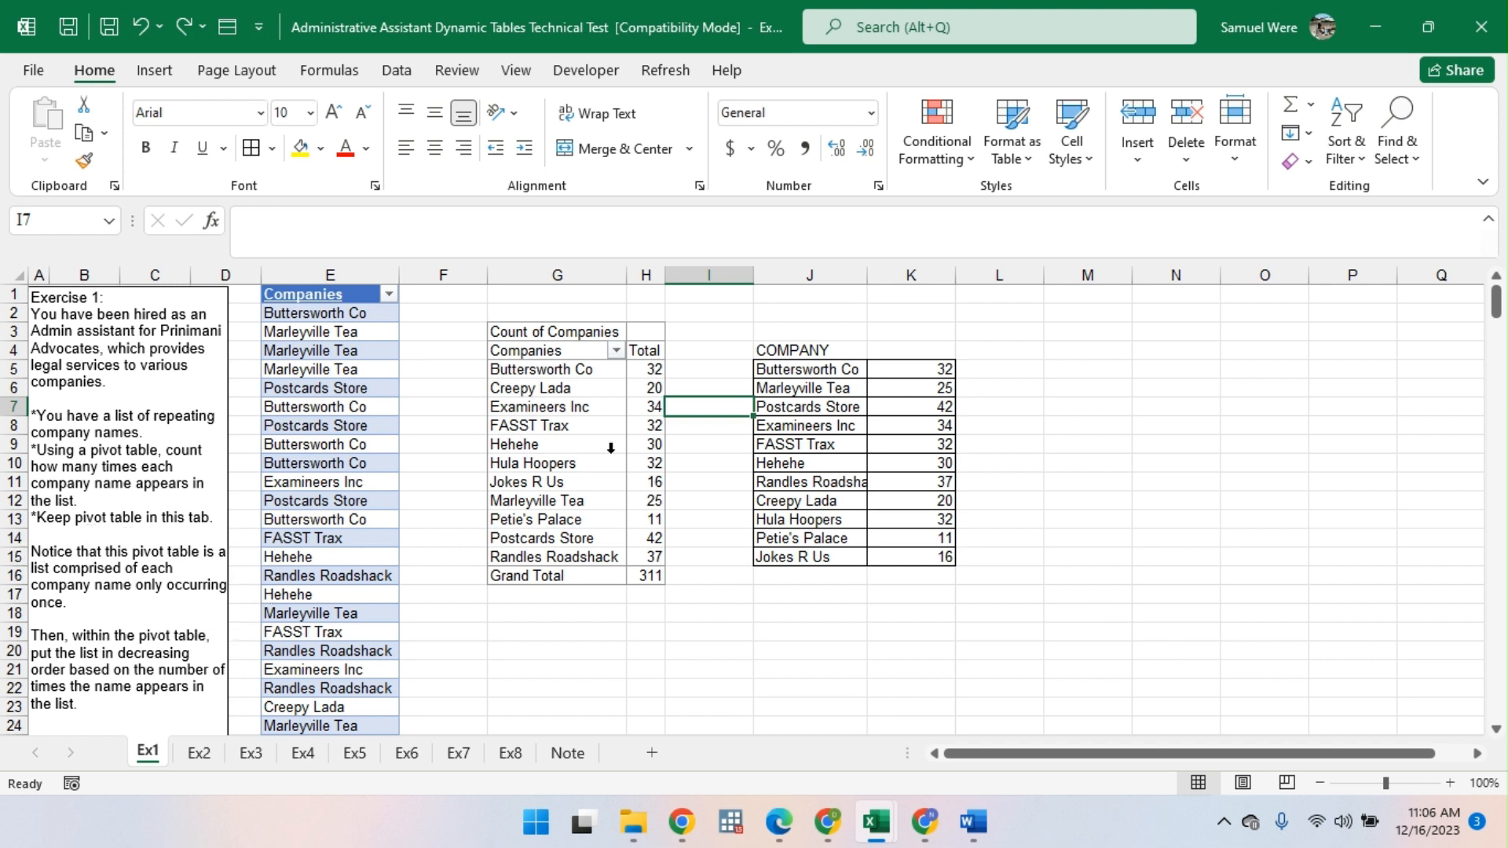
# Step: Sort the pivot table's company counts from largest to smallest
pyautogui.click(636, 431)
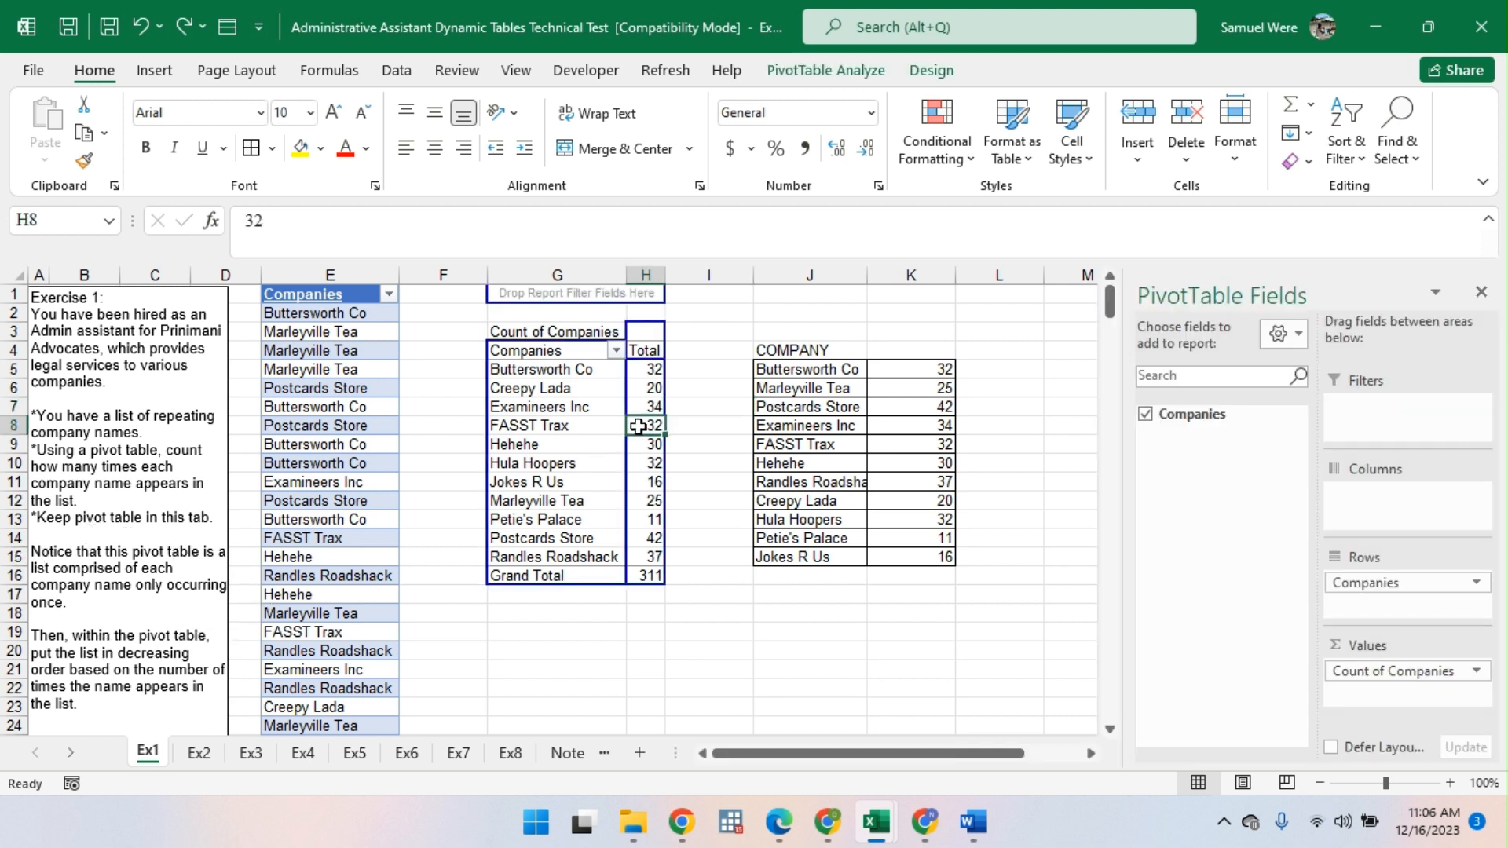
pyautogui.rightClick(639, 424)
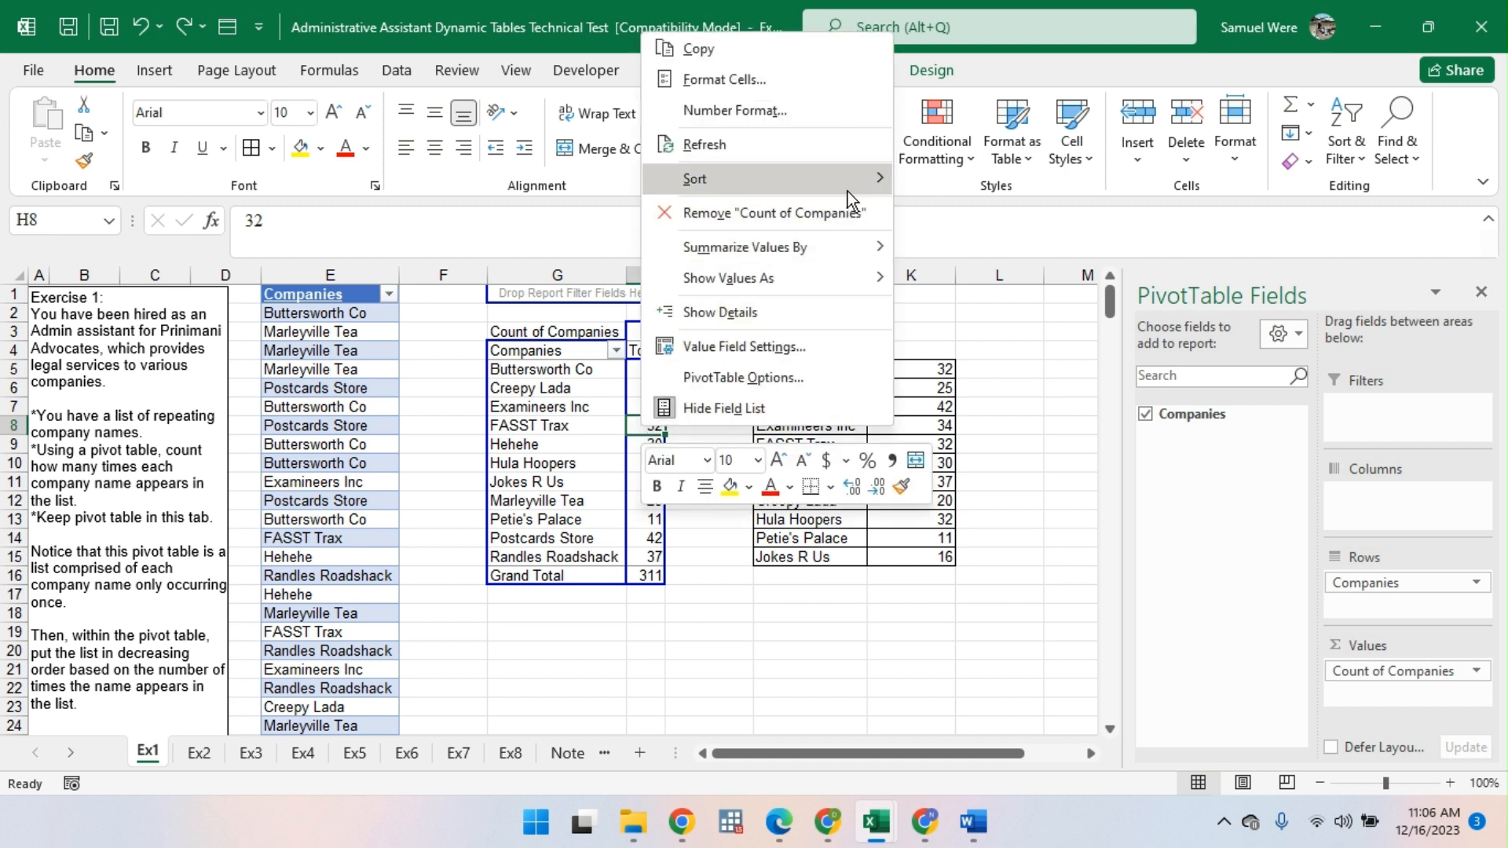
pyautogui.moveTo(846, 188)
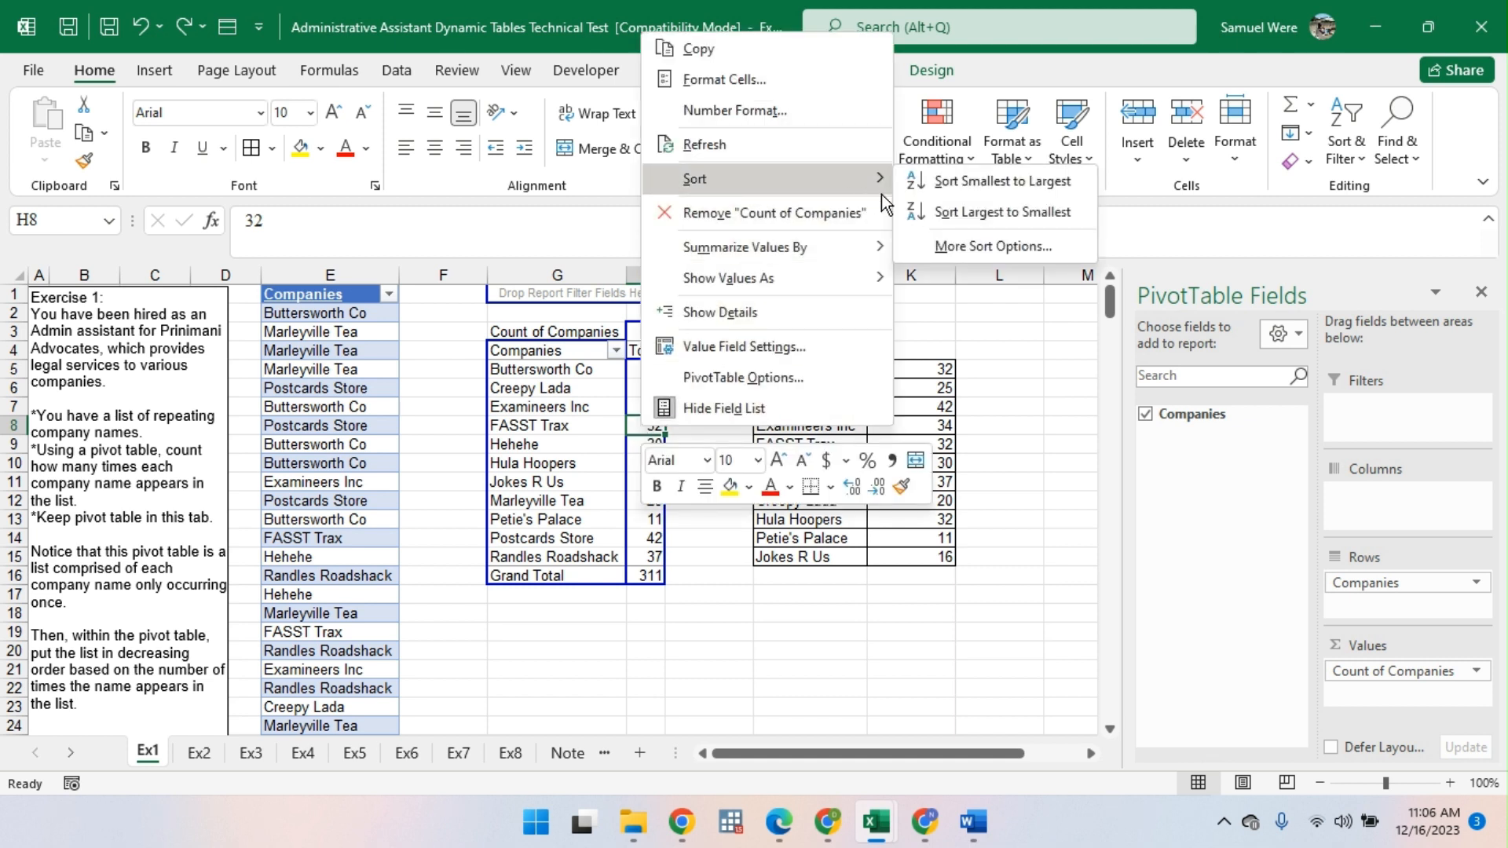
pyautogui.click(1018, 213)
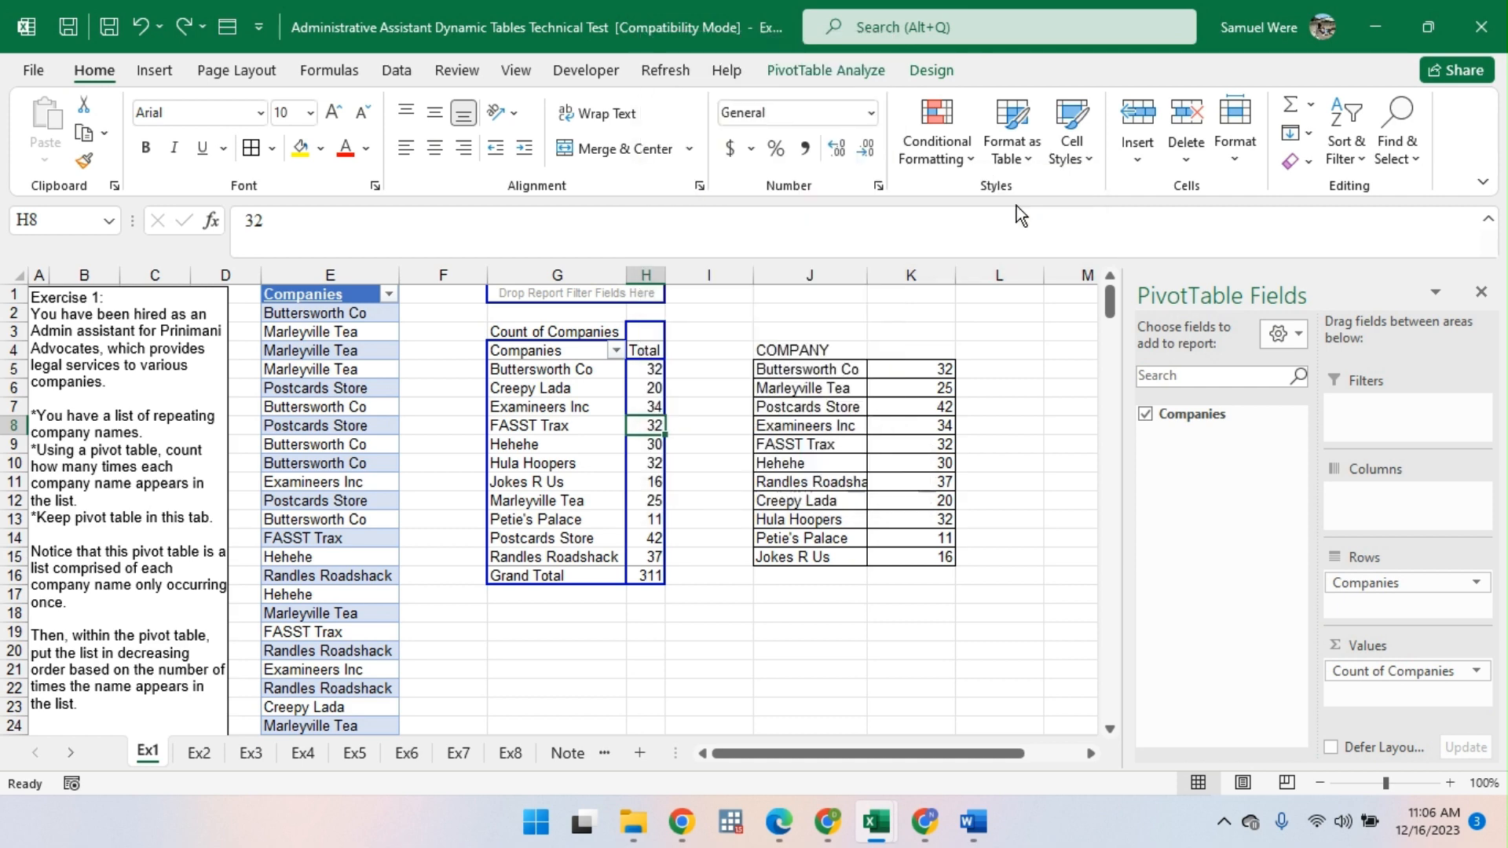
# Step: Try to sort the COUNTIF results in K5:K15 in decreasing order, expanding the selection to include the company names
pyautogui.click(885, 368)
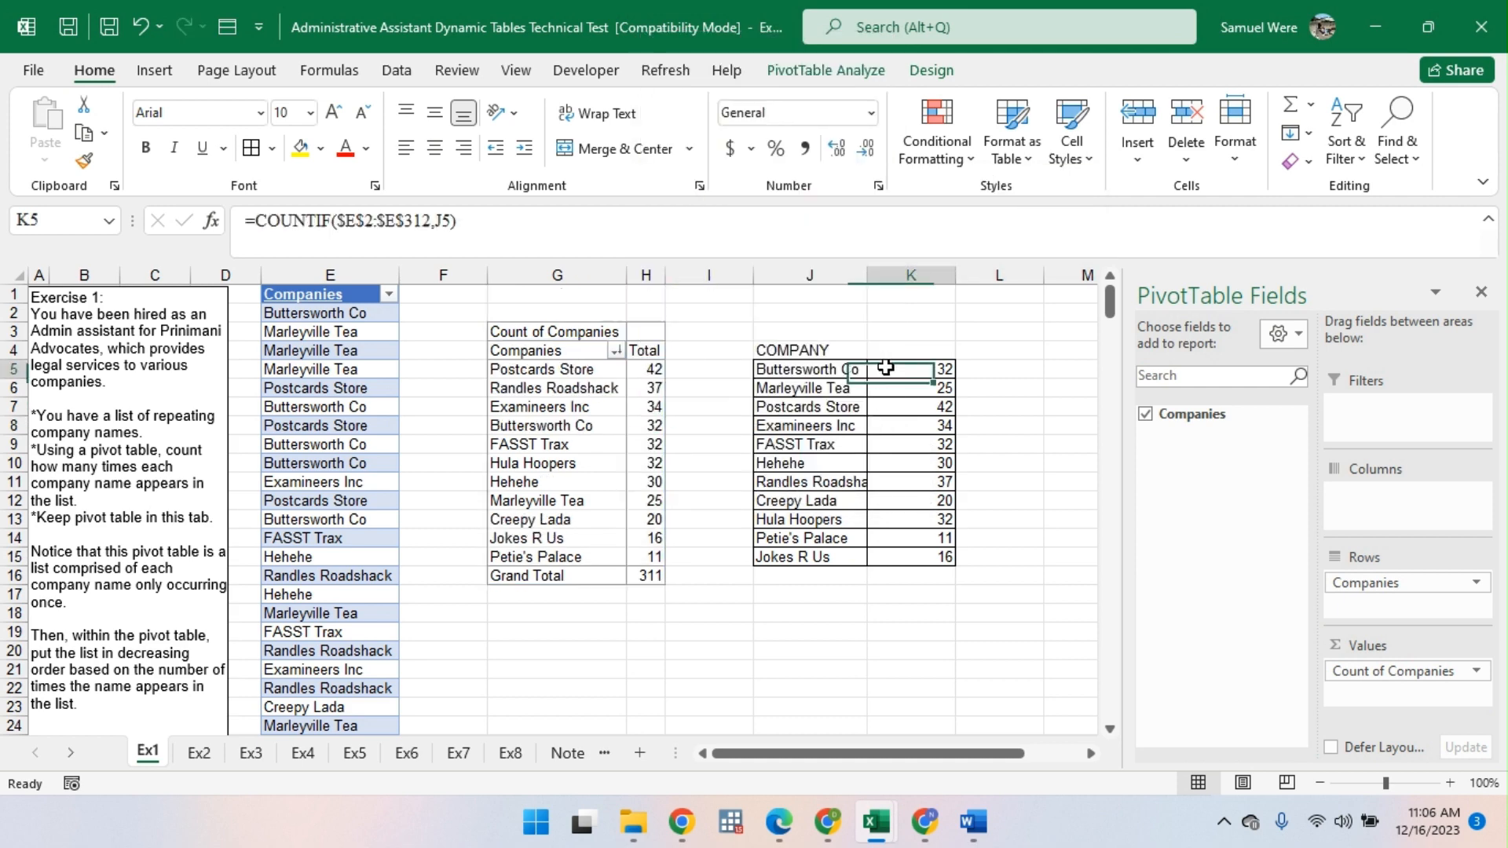
pyautogui.rightClick(886, 369)
pyautogui.press('Escape')
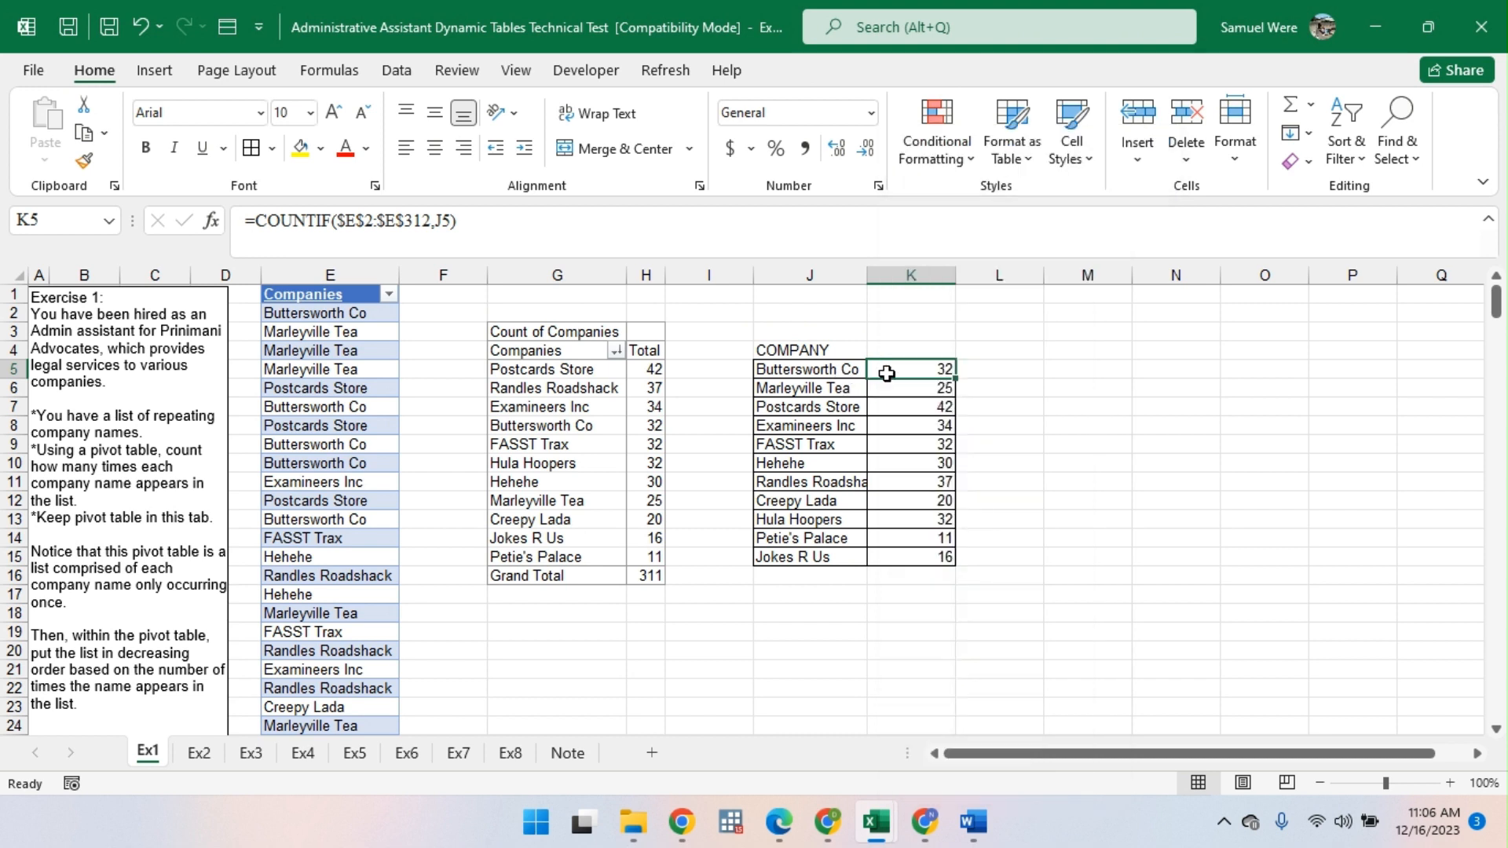
pyautogui.moveTo(886, 374); pyautogui.dragTo(922, 554)
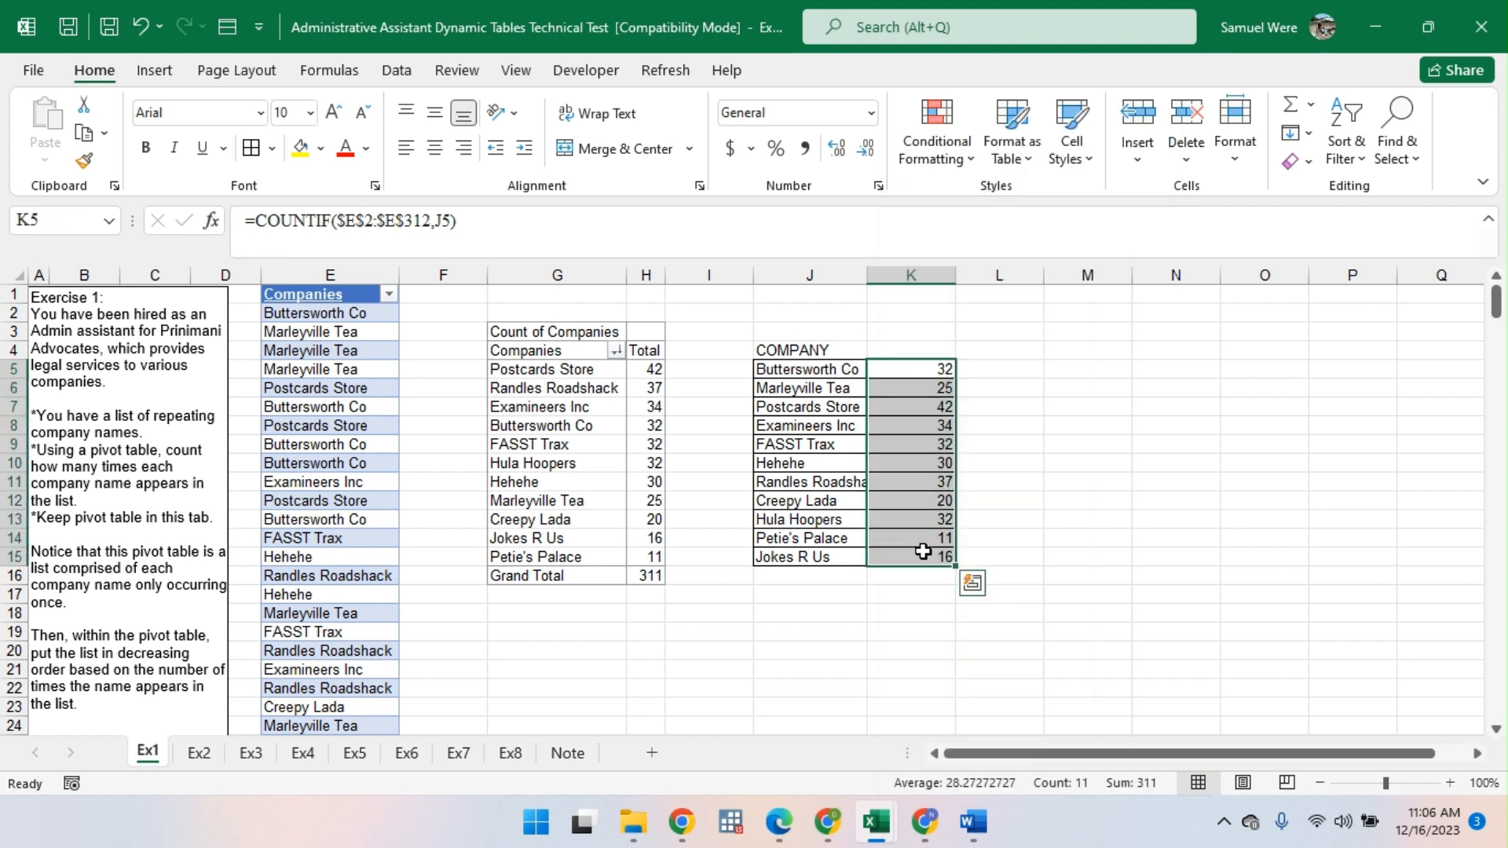
pyautogui.rightClick(913, 493)
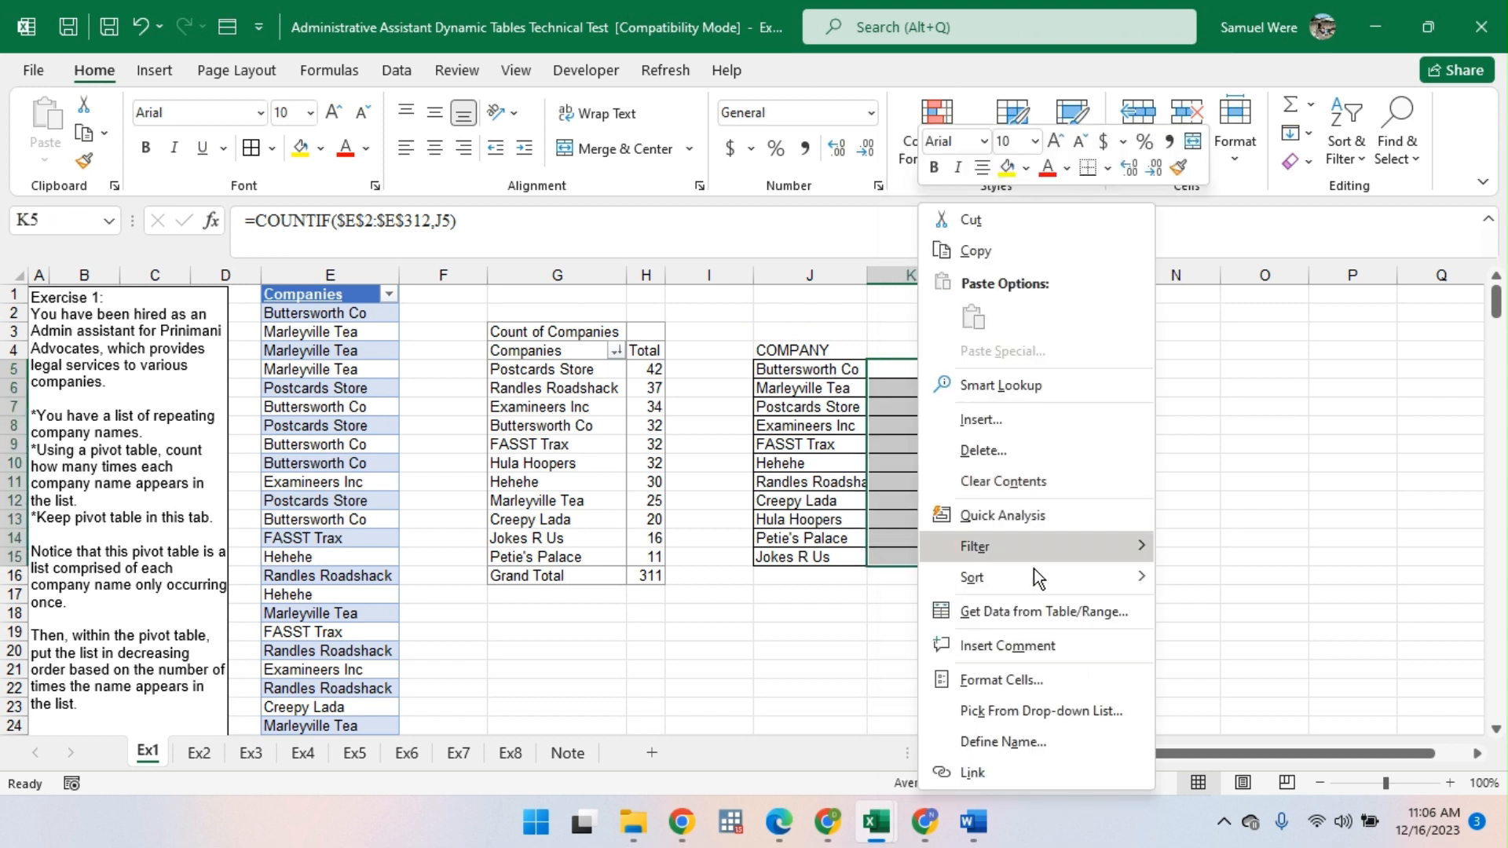
pyautogui.moveTo(1046, 575)
pyautogui.click(1213, 625)
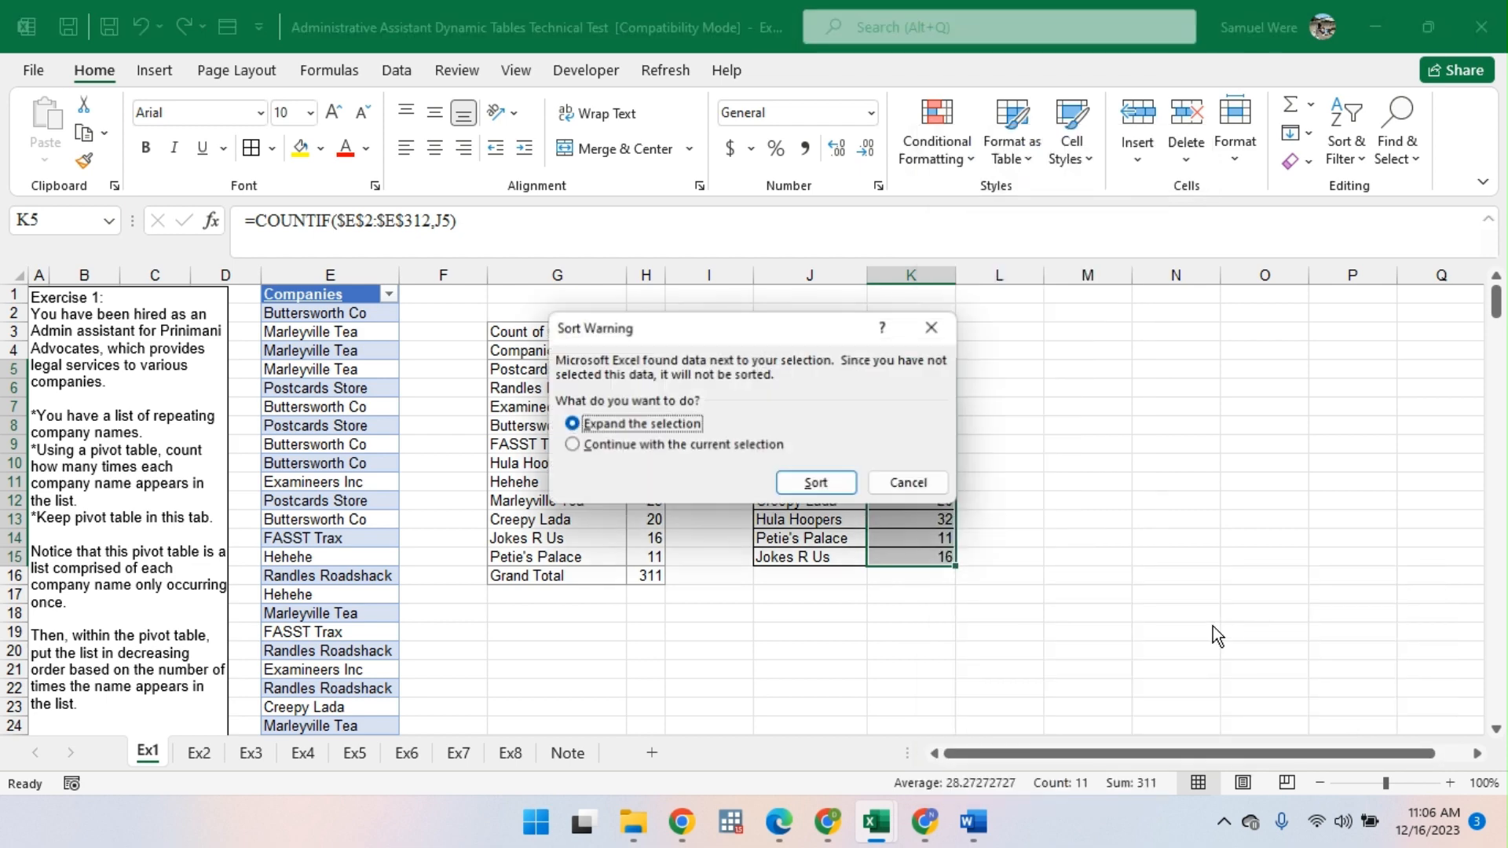
pyautogui.click(803, 479)
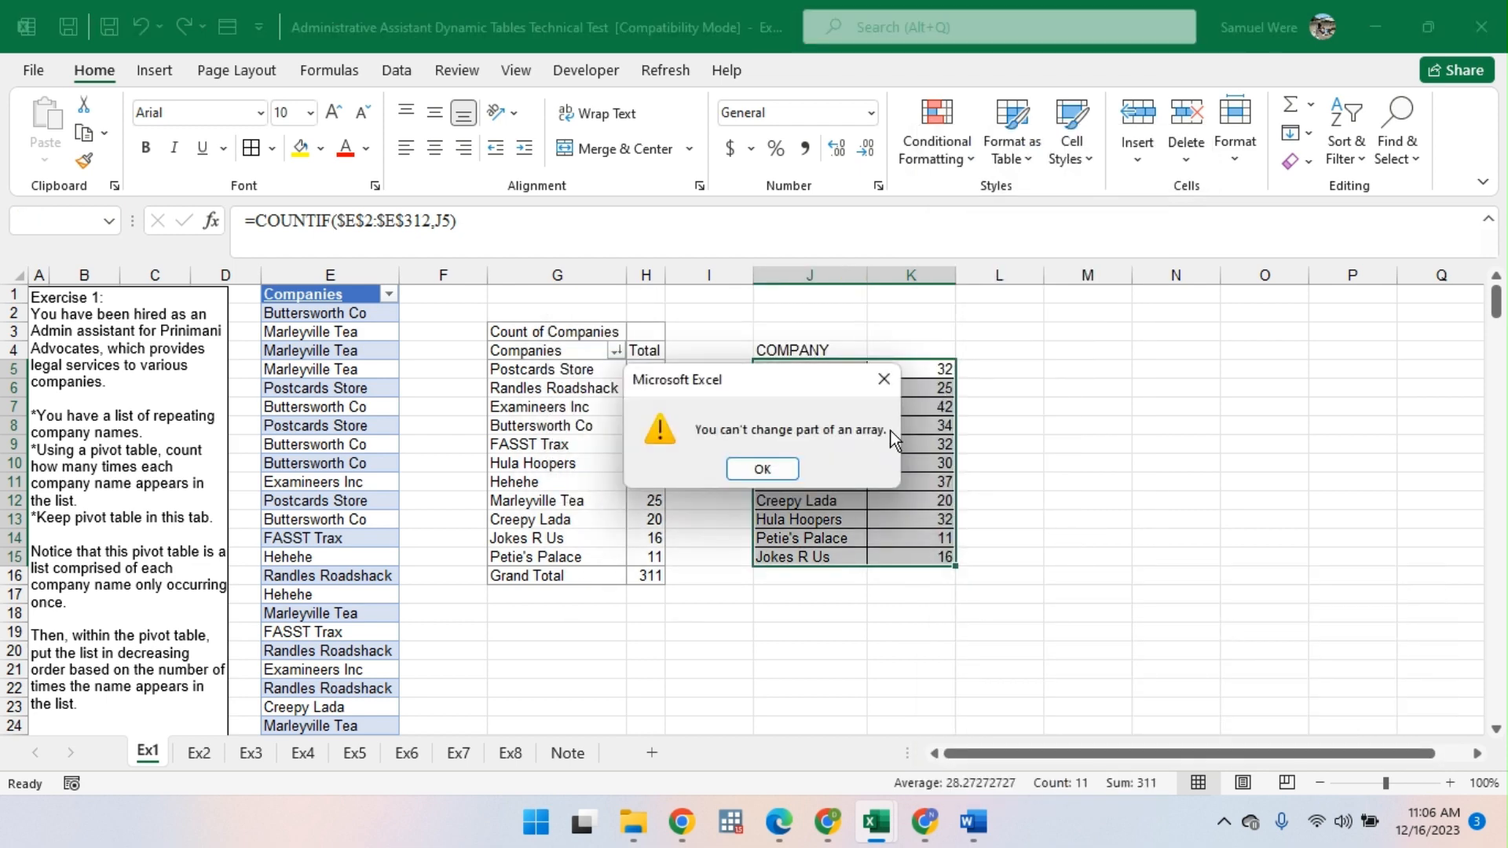
pyautogui.click(758, 472)
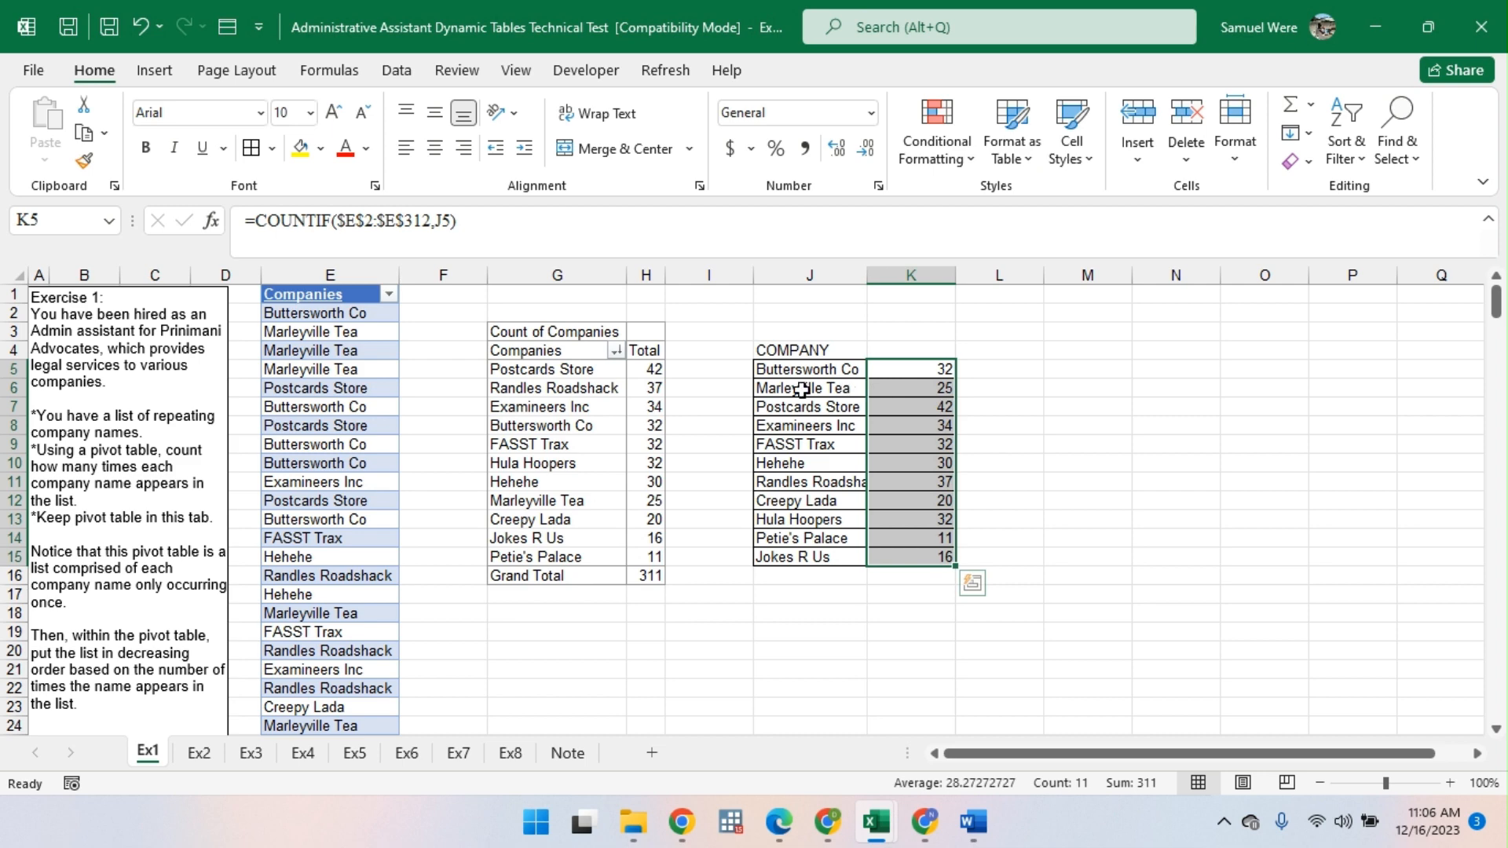
# Step: Try again to sort the COUNTIF results in K5:K15 from largest to smallest, clear them, and undo the clearing
pyautogui.rightClick(916, 417)
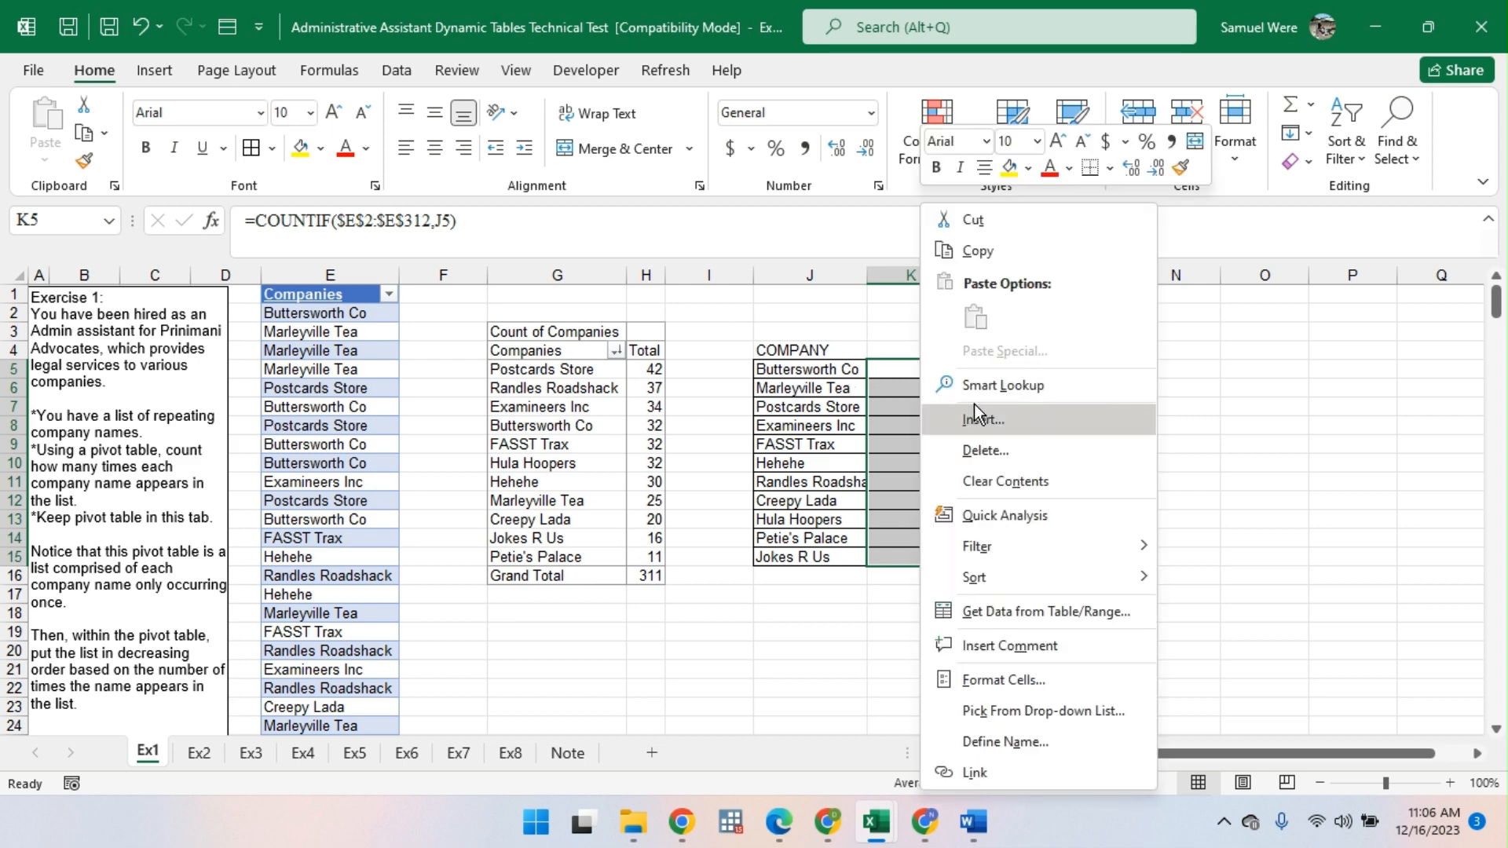
pyautogui.click(974, 405)
pyautogui.click(994, 467)
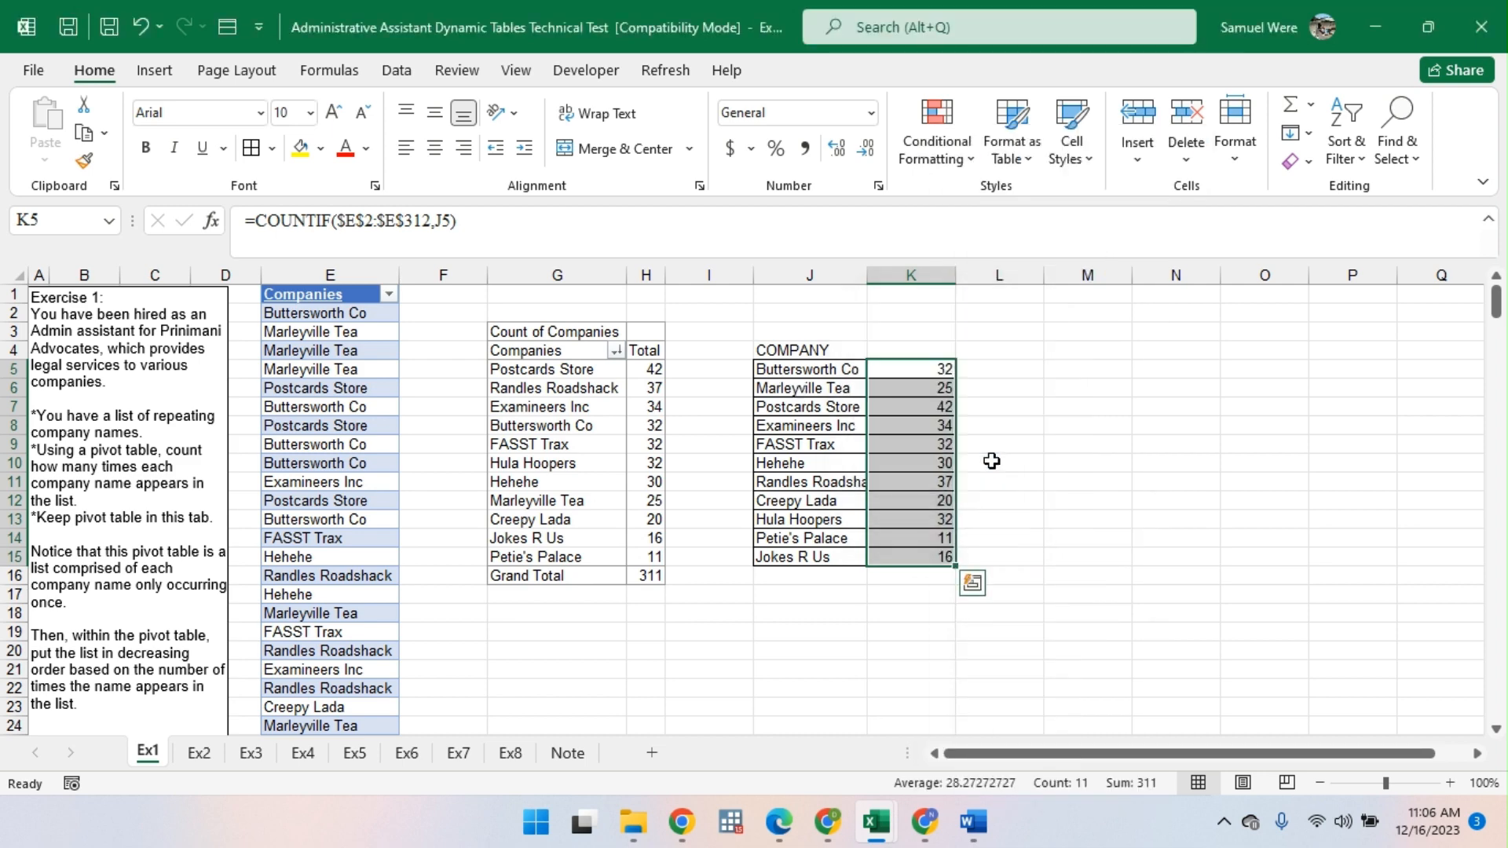
pyautogui.rightClick(912, 424)
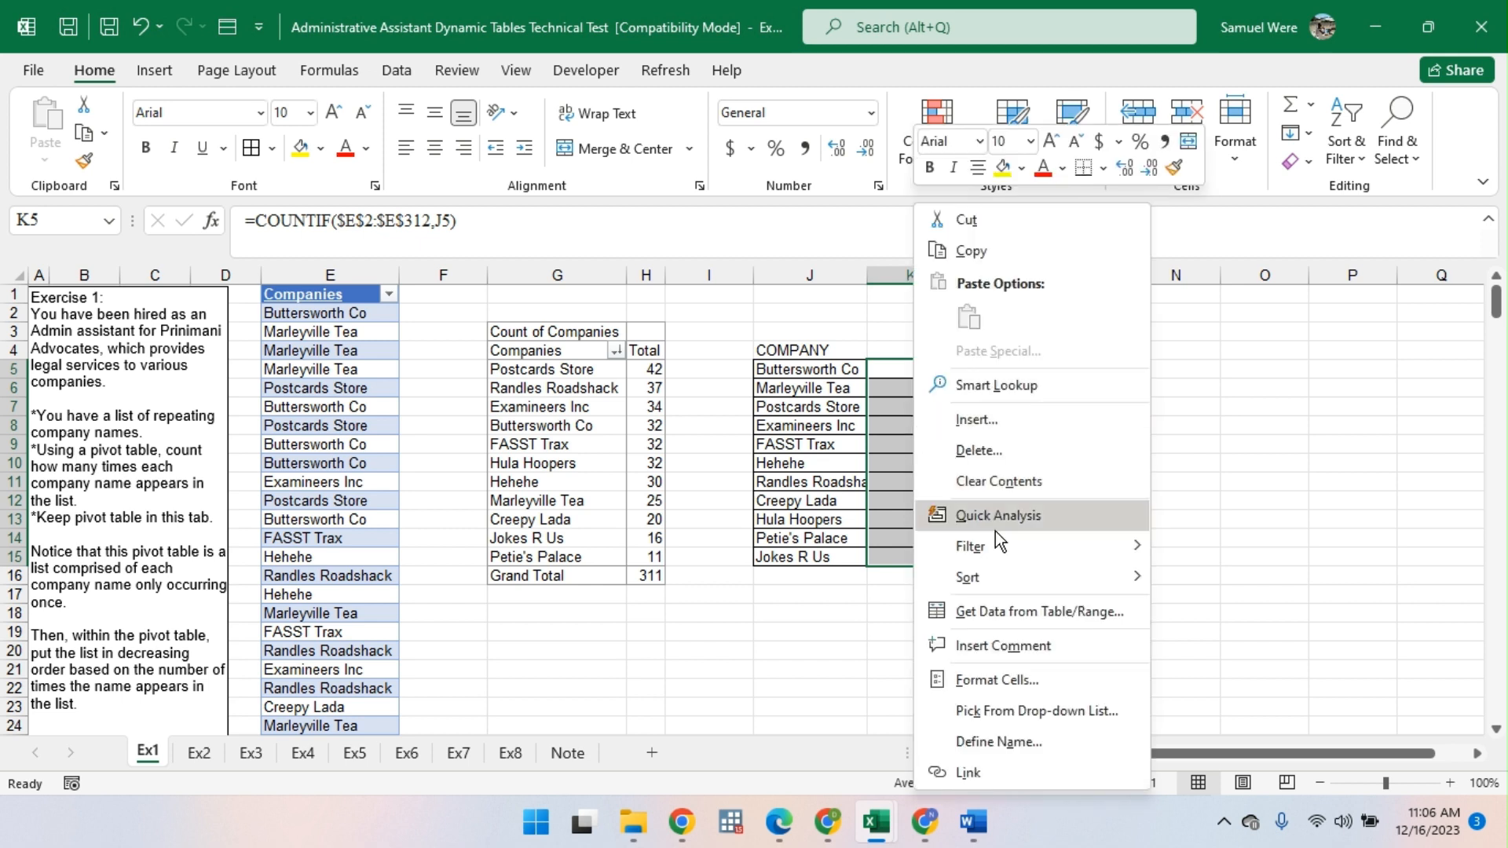
pyautogui.moveTo(1131, 577)
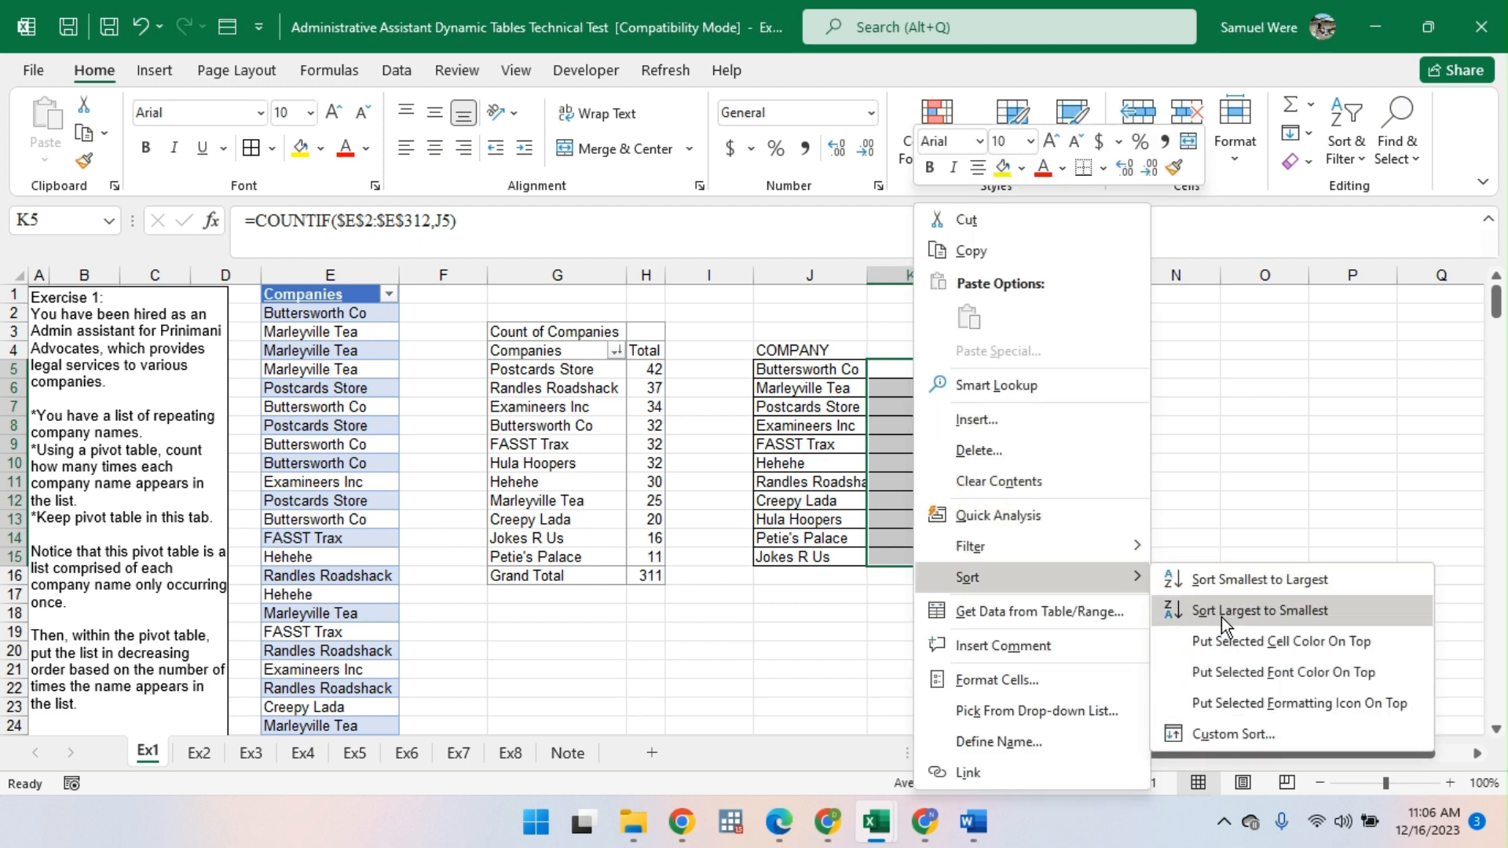
pyautogui.click(1221, 611)
pyautogui.press('Delete')
pyautogui.click(1127, 423)
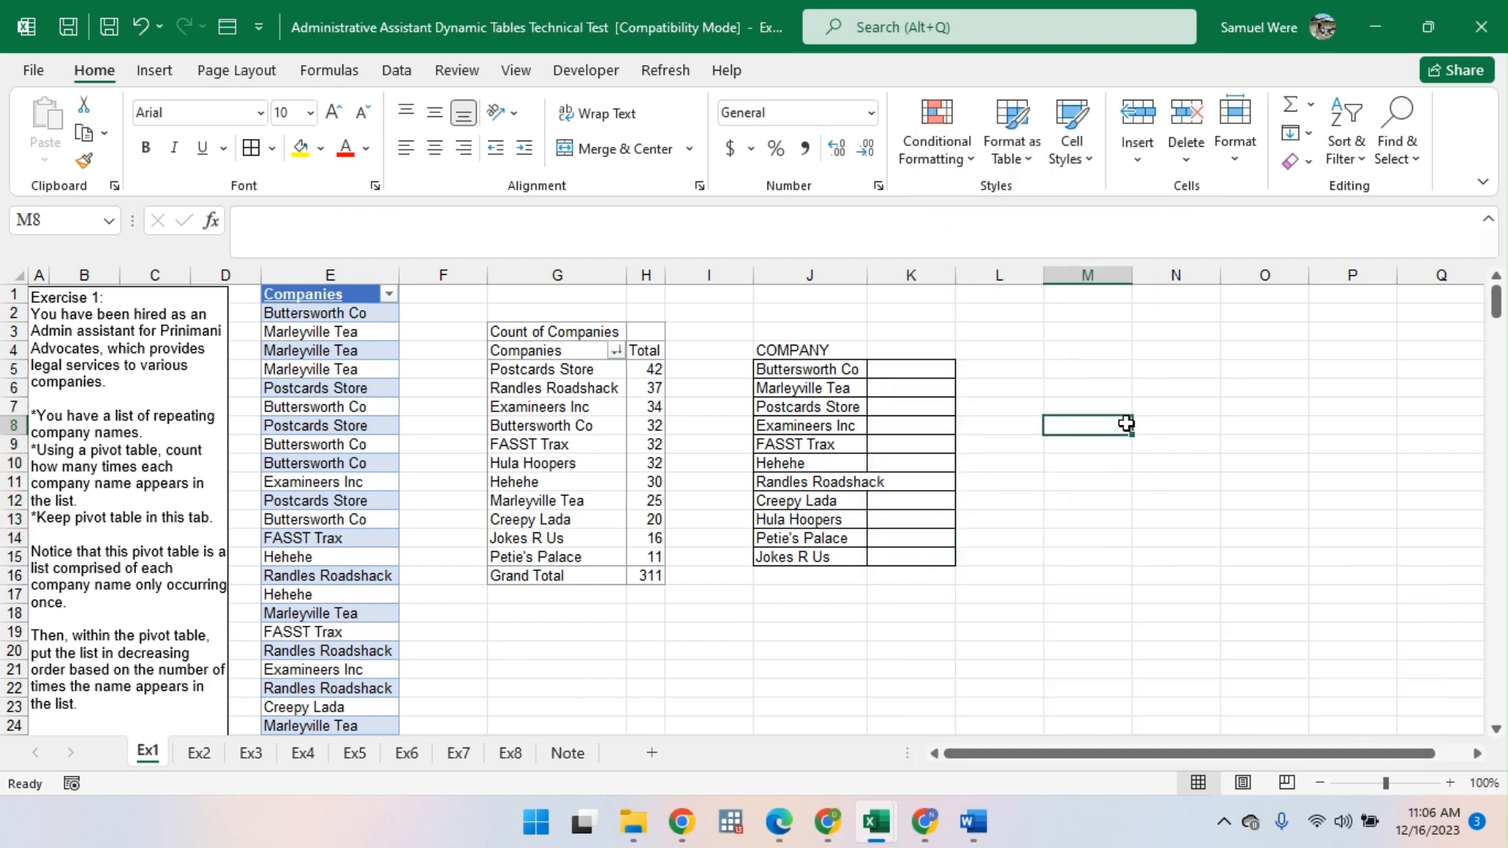
pyautogui.hotkey('ctrl', 'z')
# Step: Replace the UNIQUE and COUNTIF formulas in J5:K15 with their values
pyautogui.moveTo(838, 370); pyautogui.dragTo(920, 559)
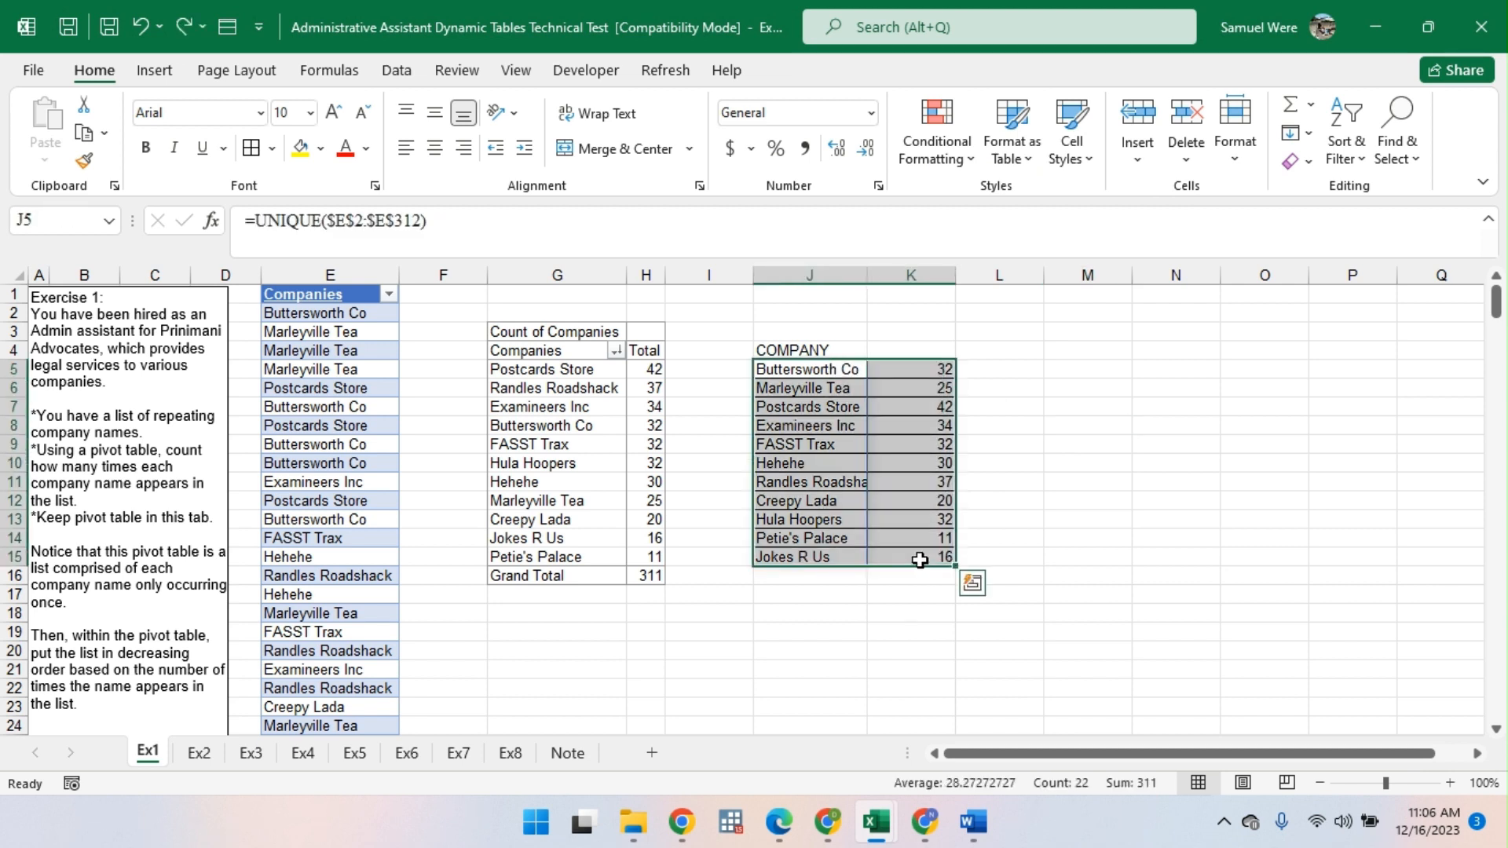
pyautogui.hotkey('ctrl', 'c')
pyautogui.hotkey('alt', 'h')
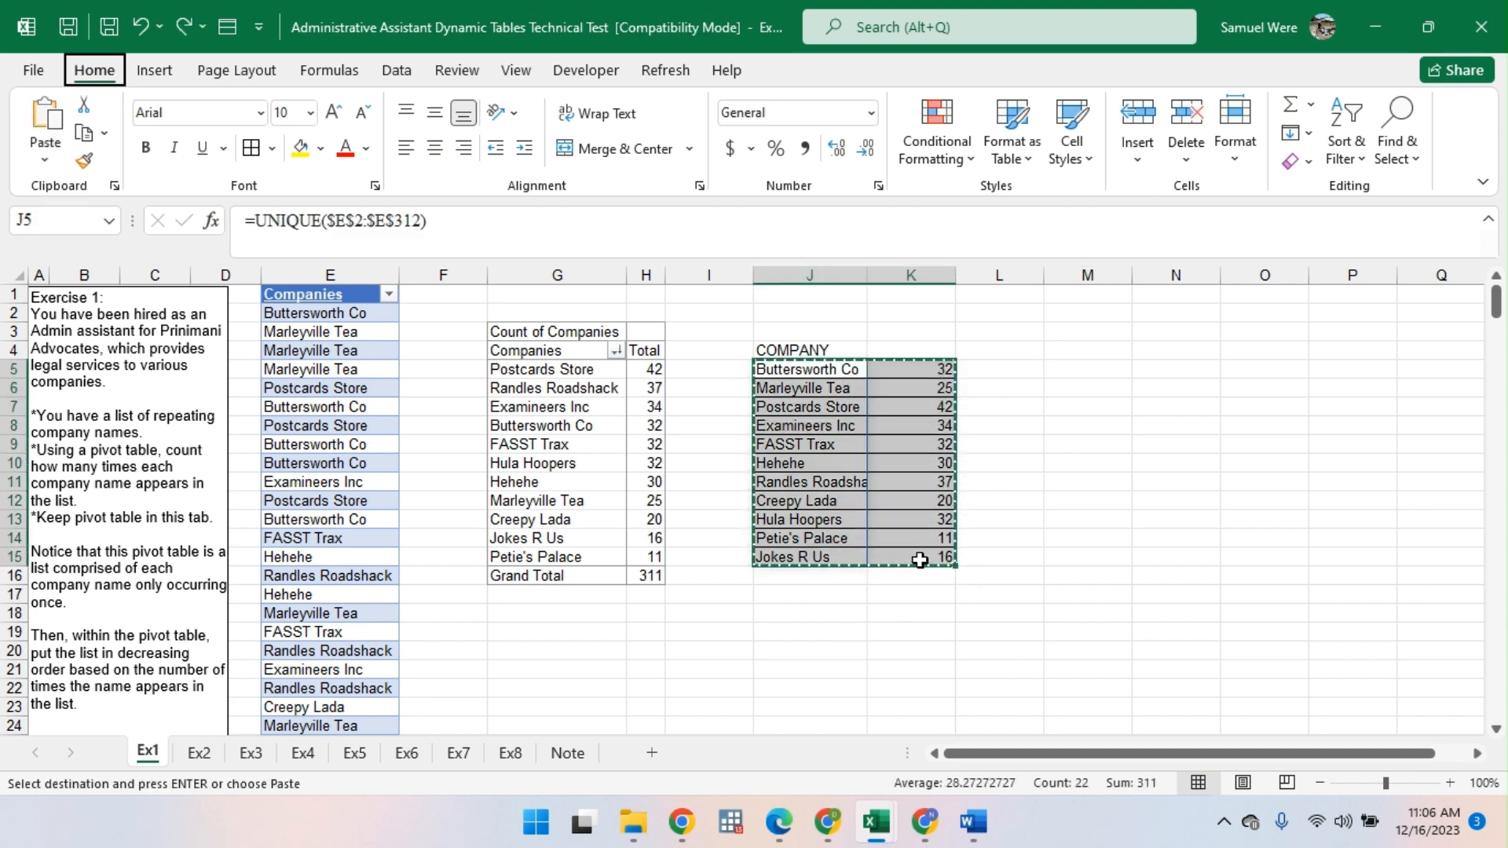
pyautogui.press('v')
pyautogui.press('v')
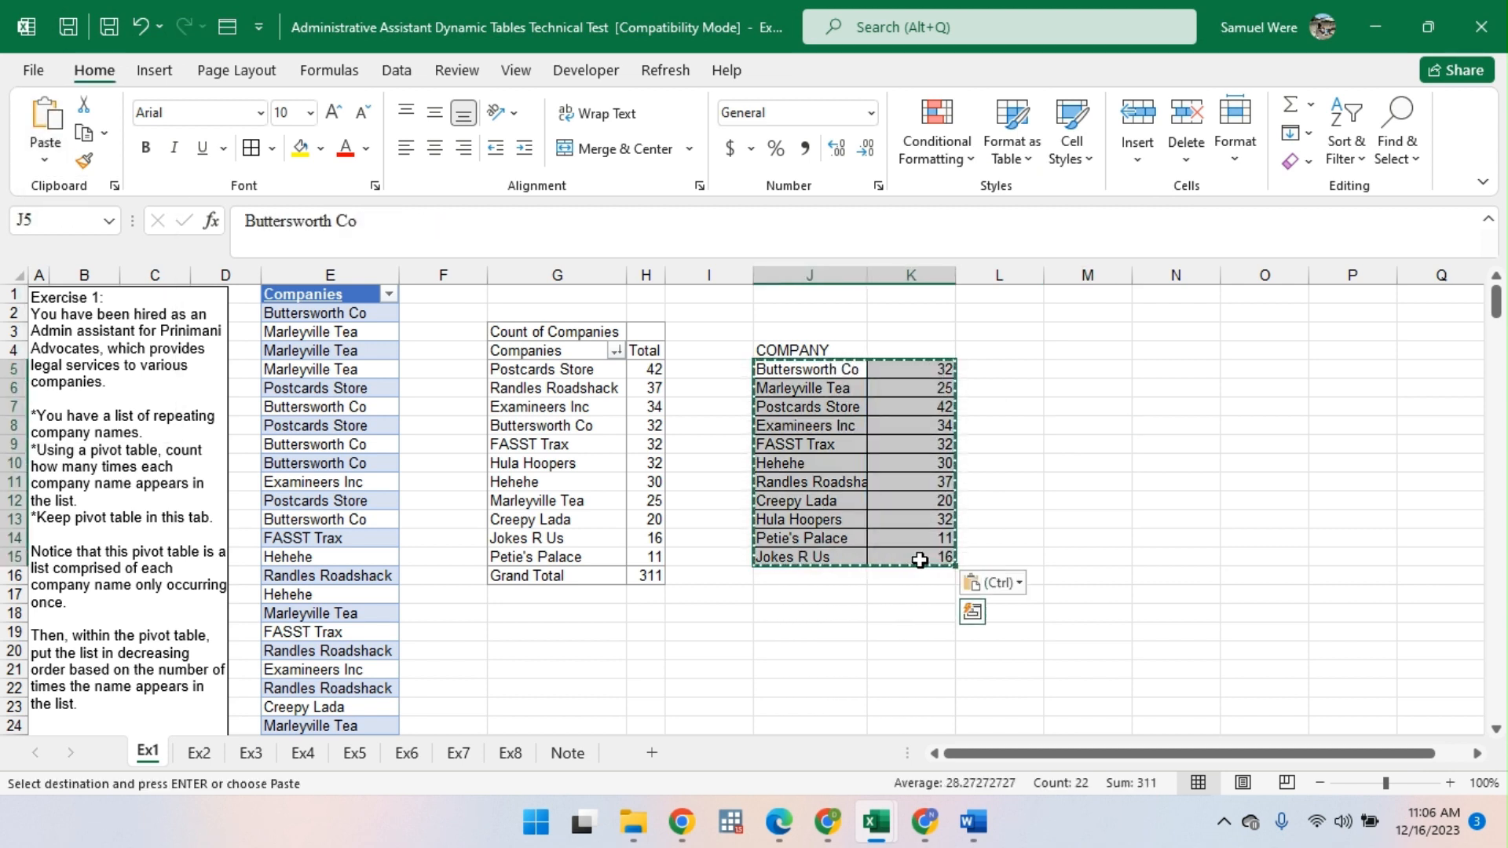
# Step: Sort the counts in K5:K15 from largest to smallest, expanding the selection to include the company names
pyautogui.click(904, 447)
pyautogui.moveTo(916, 370); pyautogui.dragTo(920, 552)
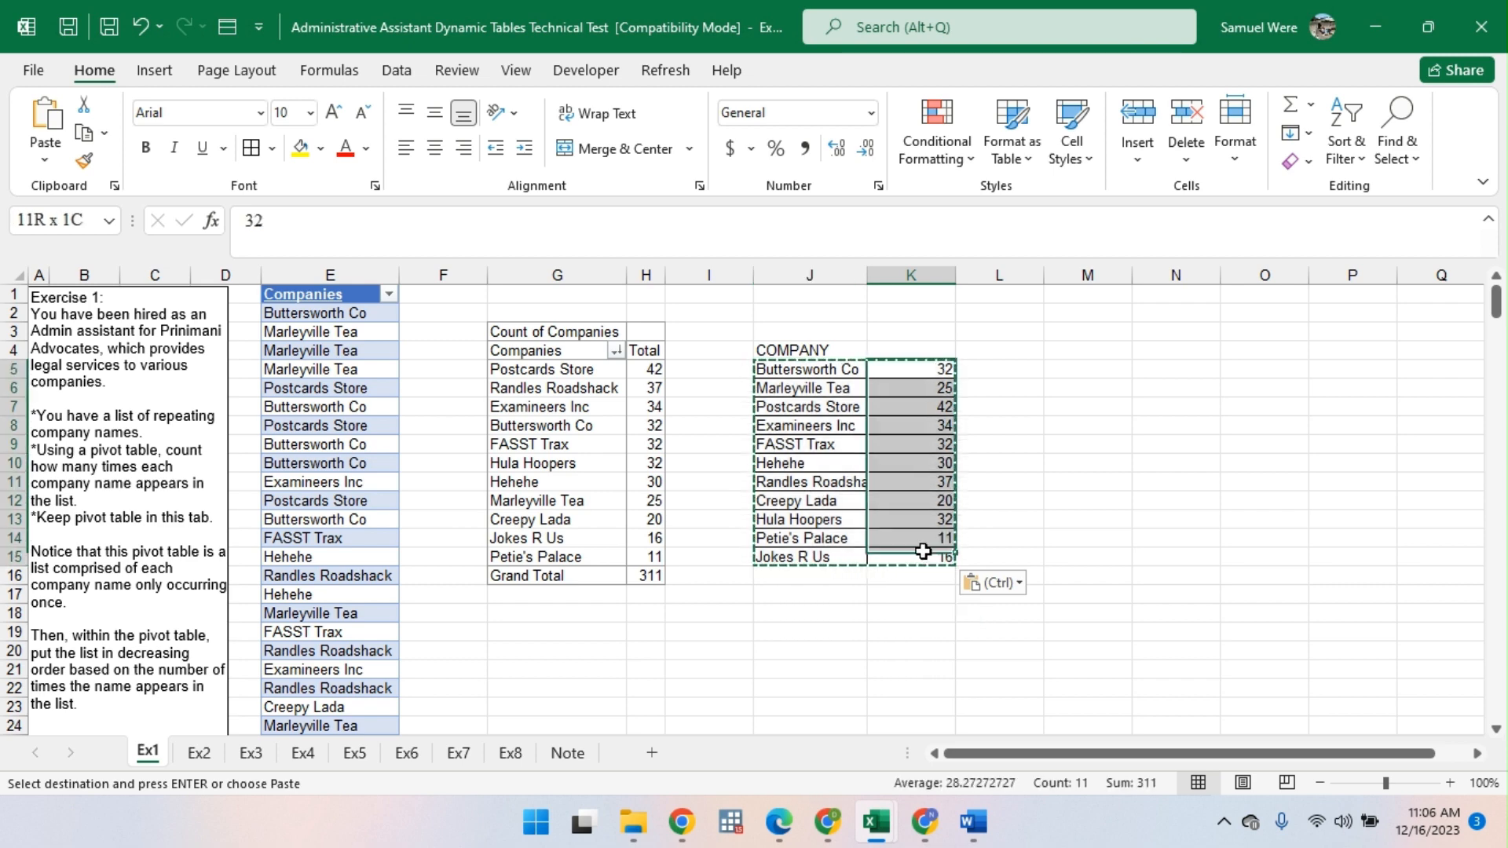
pyautogui.rightClick(905, 463)
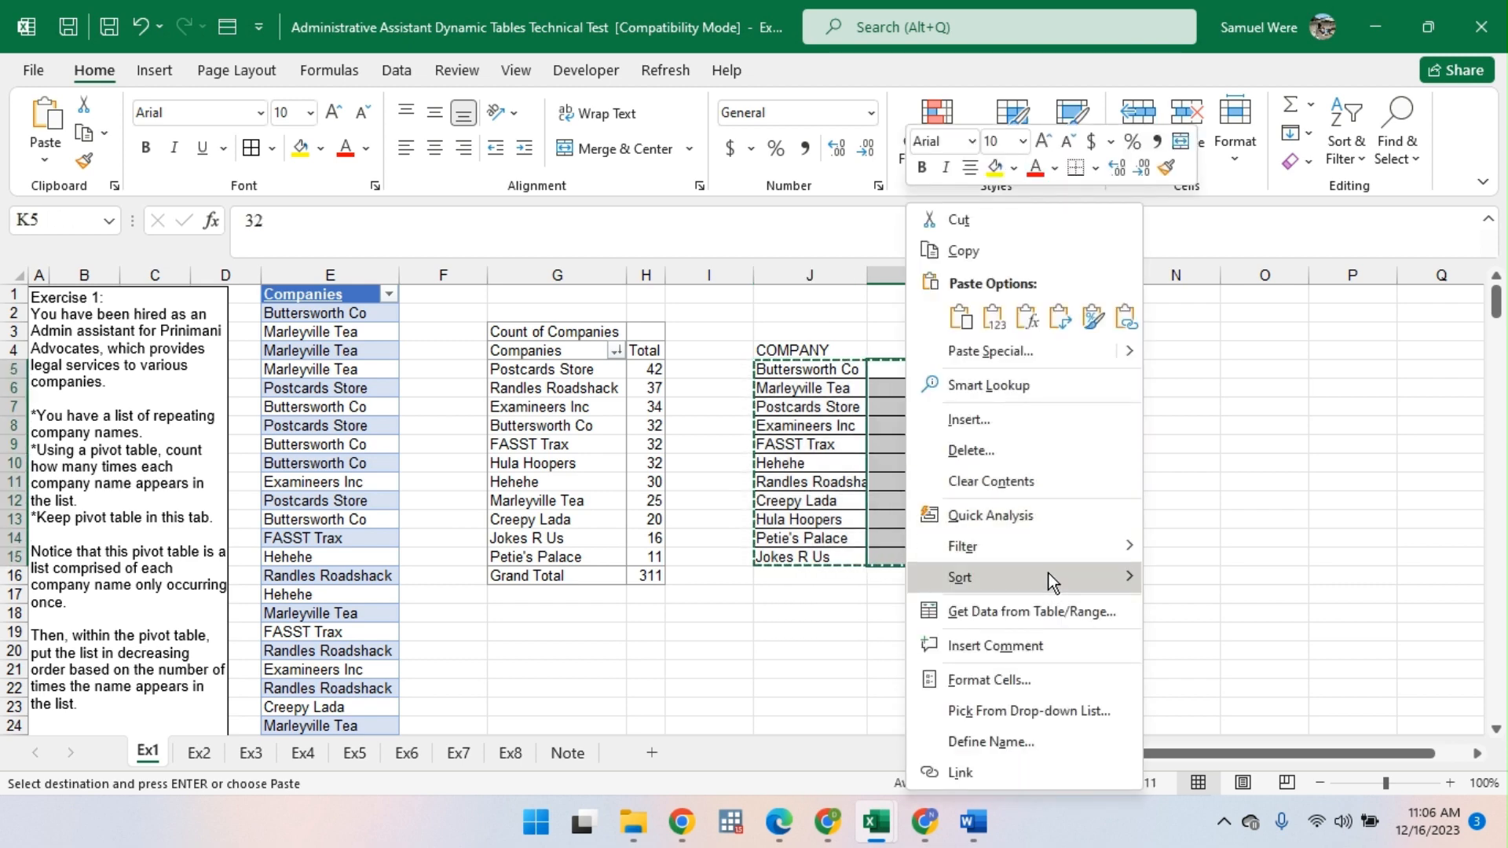
pyautogui.moveTo(1049, 573)
pyautogui.click(1213, 615)
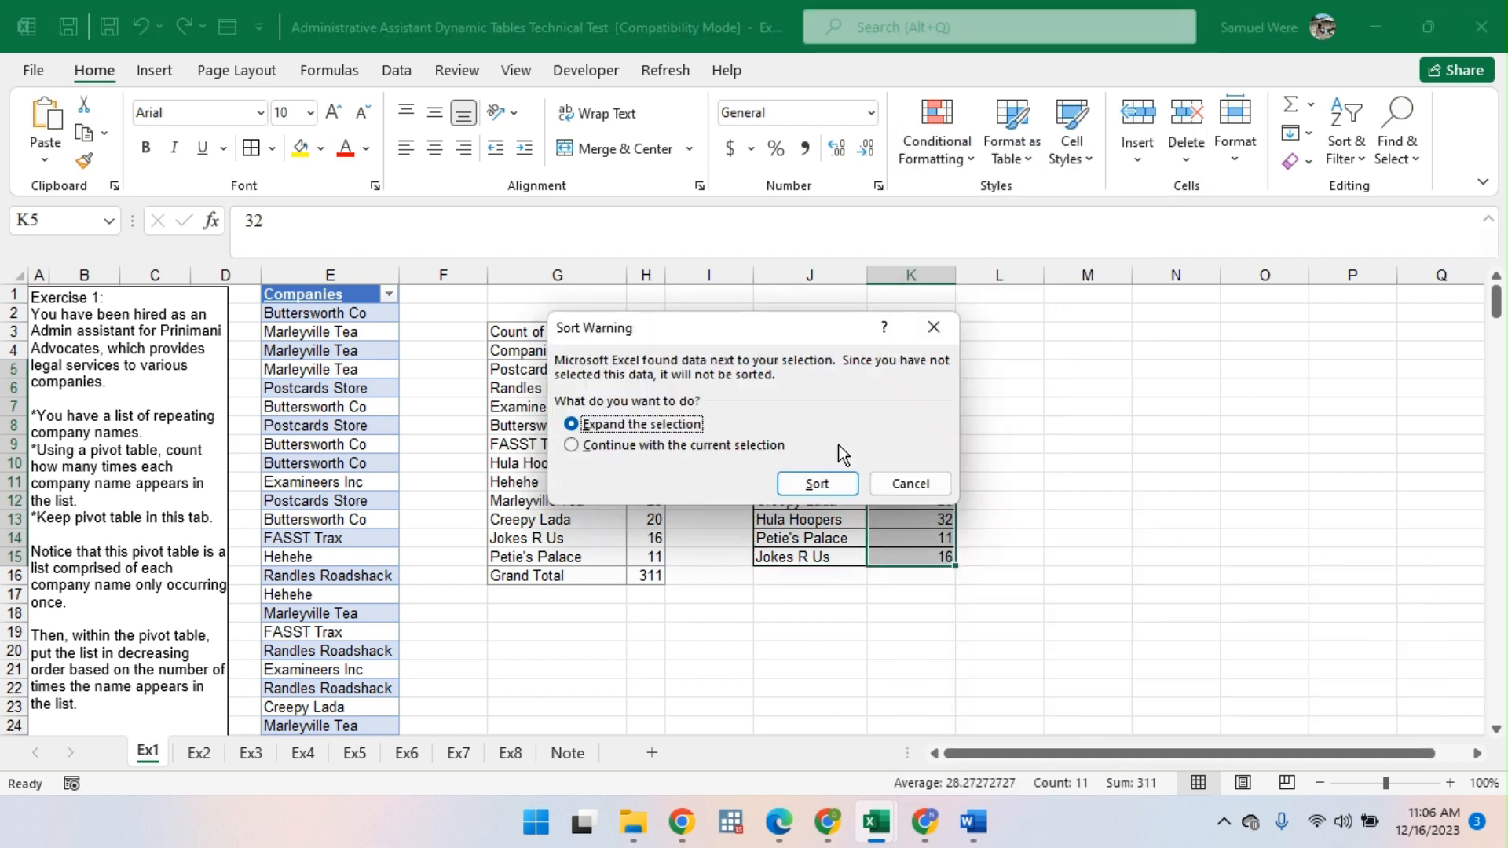
pyautogui.click(814, 477)
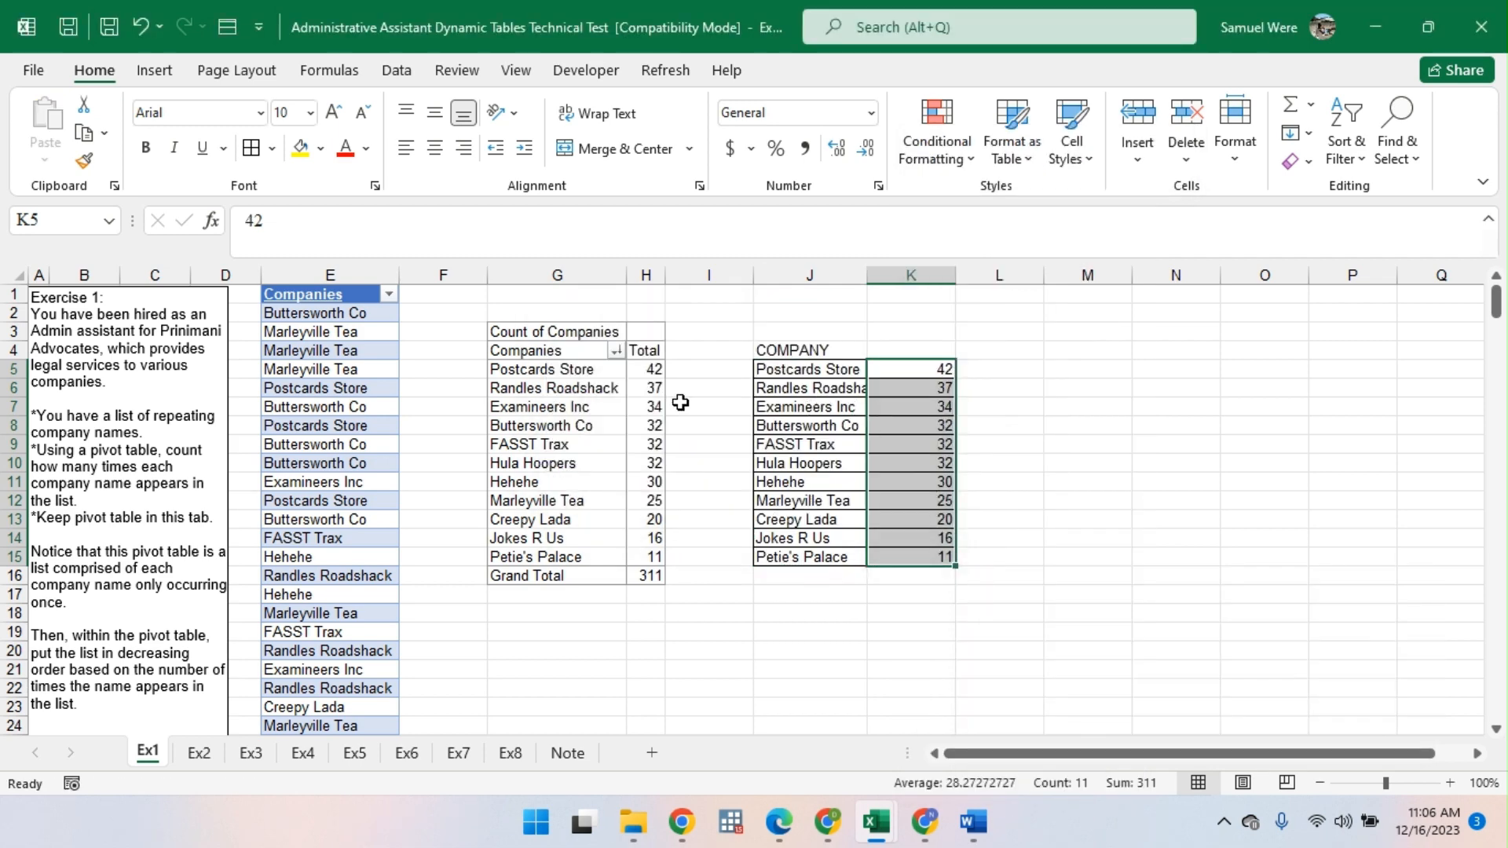
# Step: Compare the first two company rows of the pivot table and the sorted list, and widen column J to fit the company names
pyautogui.moveTo(548, 369); pyautogui.dragTo(898, 377)
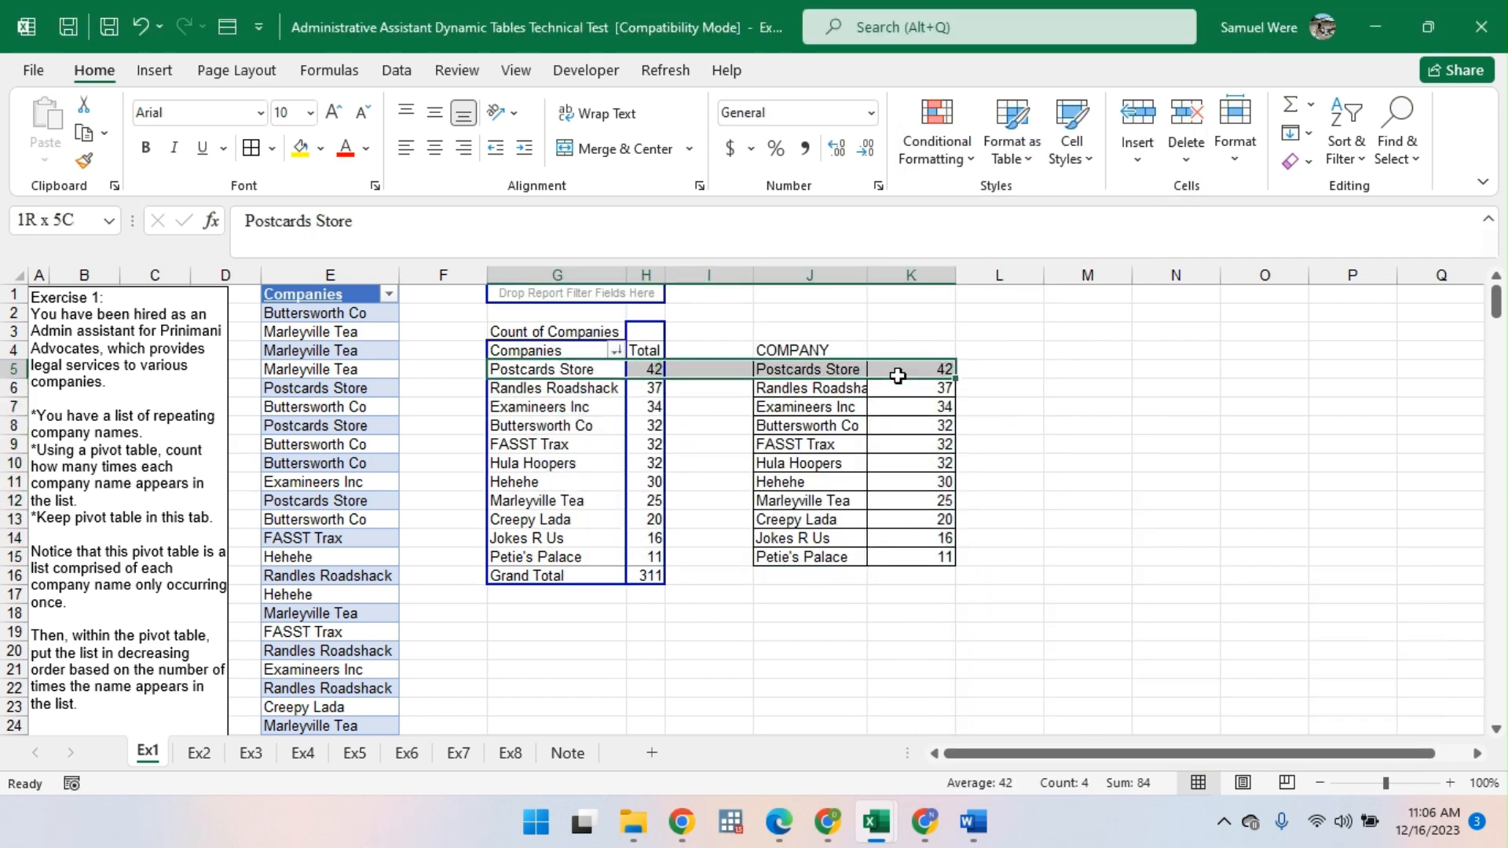
pyautogui.moveTo(563, 395); pyautogui.dragTo(907, 397)
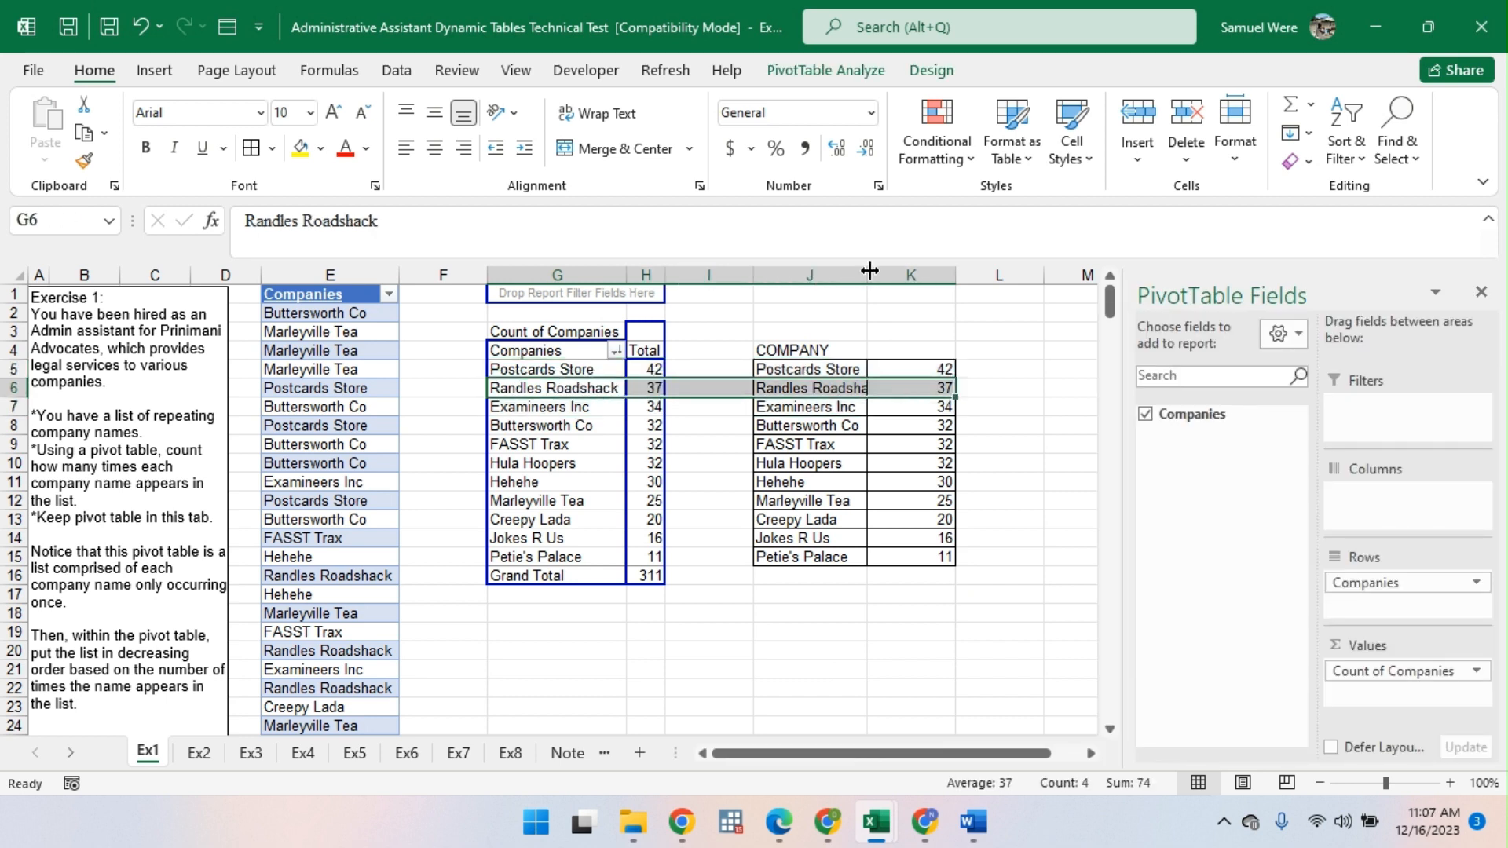
pyautogui.moveTo(868, 271); pyautogui.dragTo(884, 267)
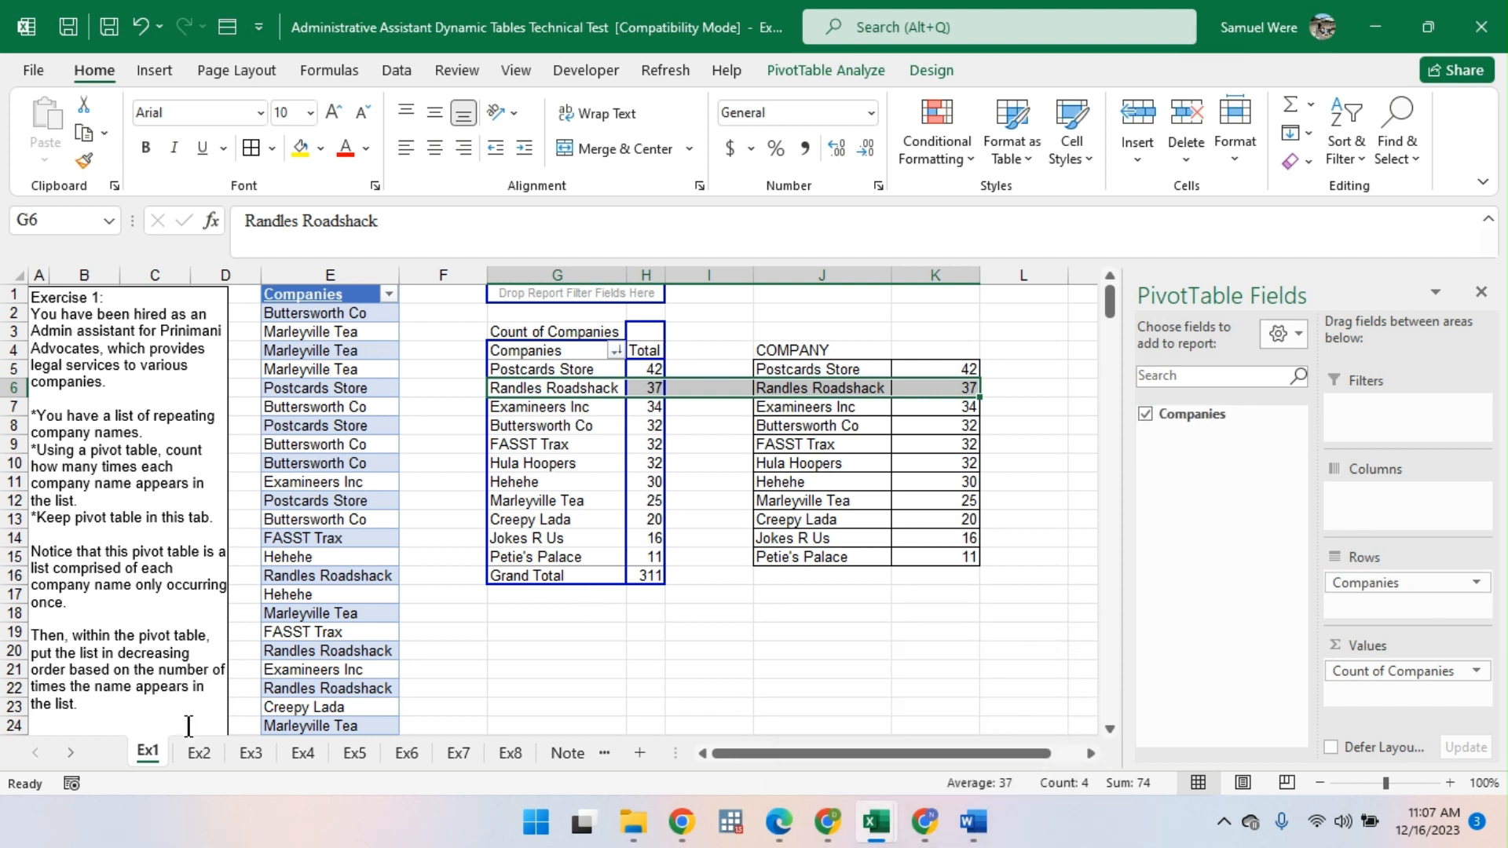
# Step: On the Ex2 sheet, convert the Group Segment, Revenue and Expenses data range into a table
pyautogui.click(198, 754)
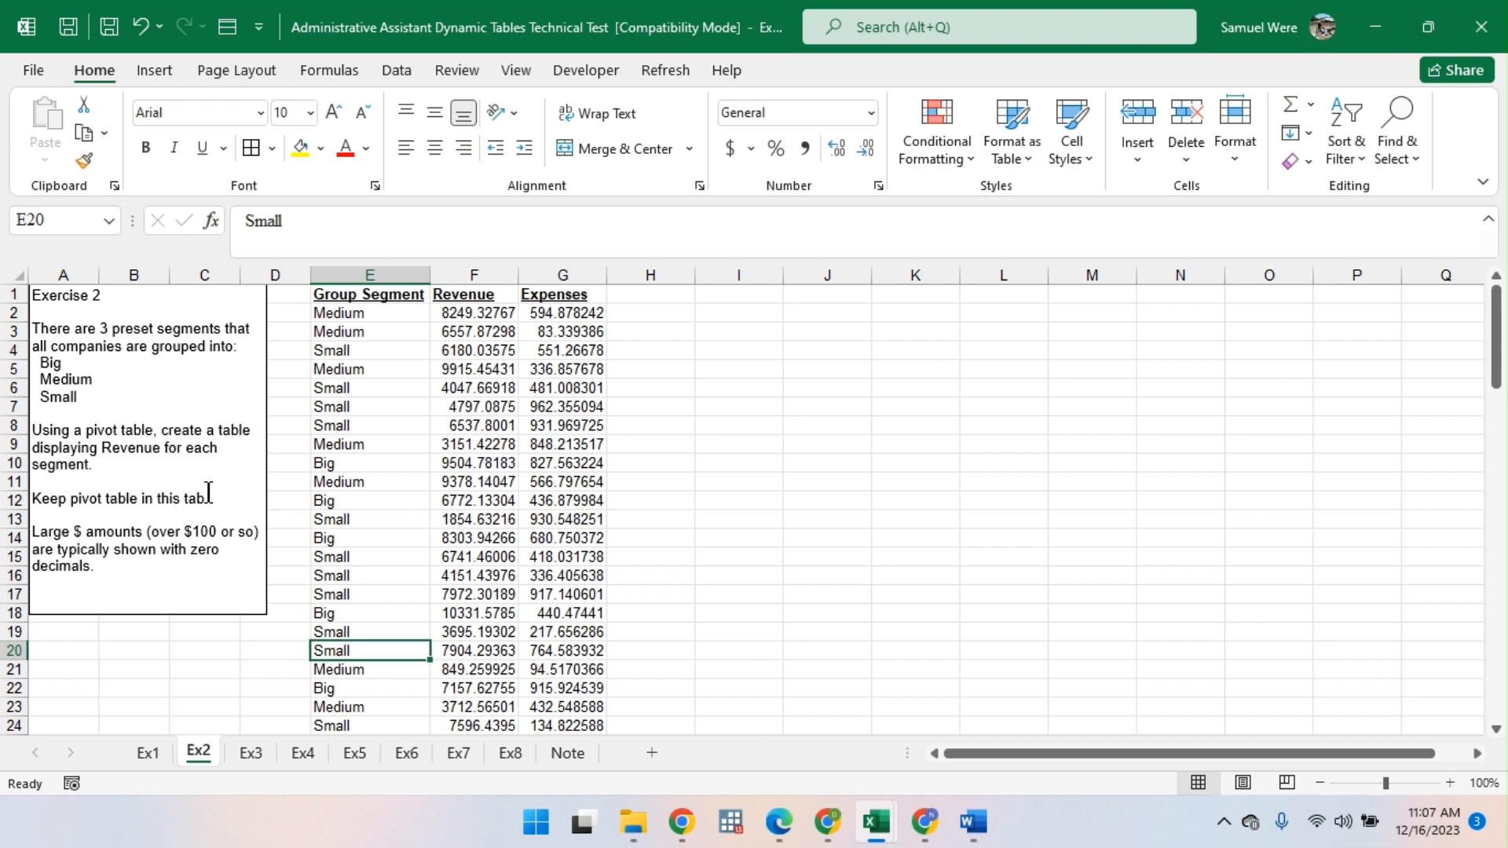
pyautogui.moveTo(208, 493); pyautogui.dragTo(32, 480)
pyautogui.click(662, 457)
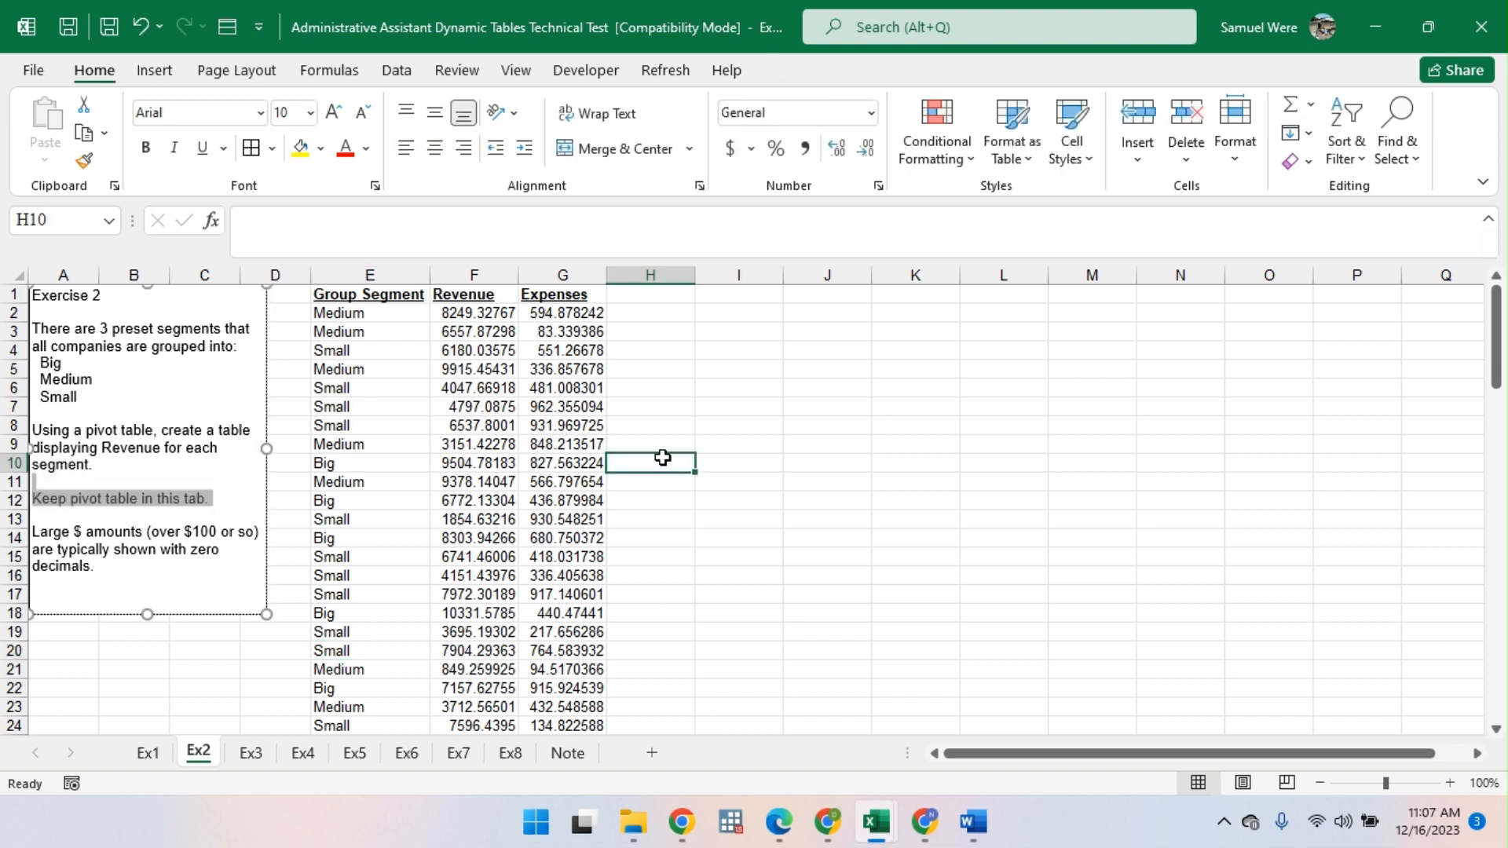
pyautogui.click(417, 312)
pyautogui.hotkey('ctrl', 'a')
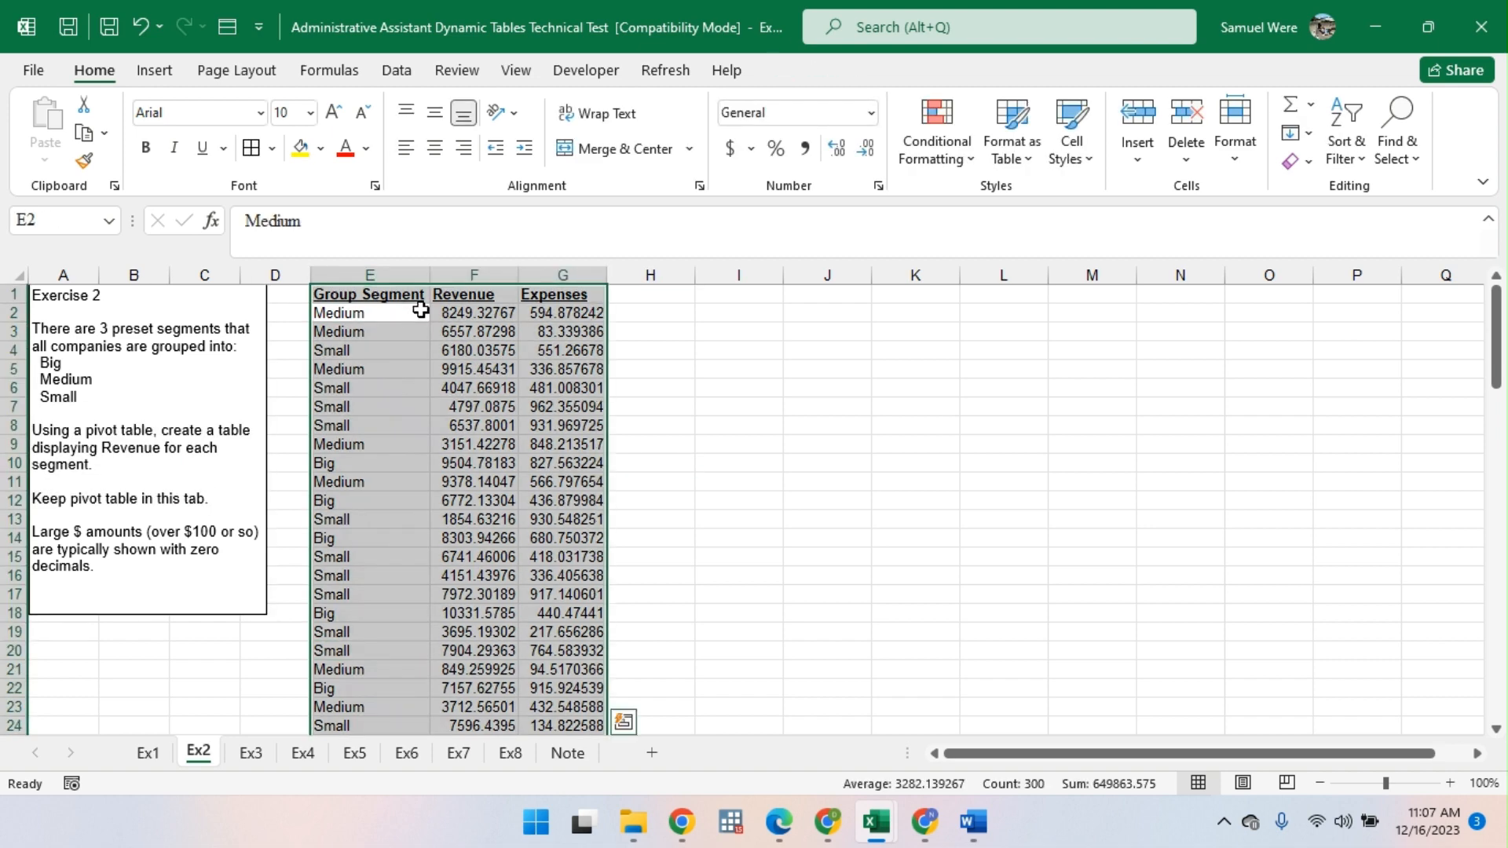
pyautogui.hotkey('ctrl', 't')
pyautogui.press('Return')
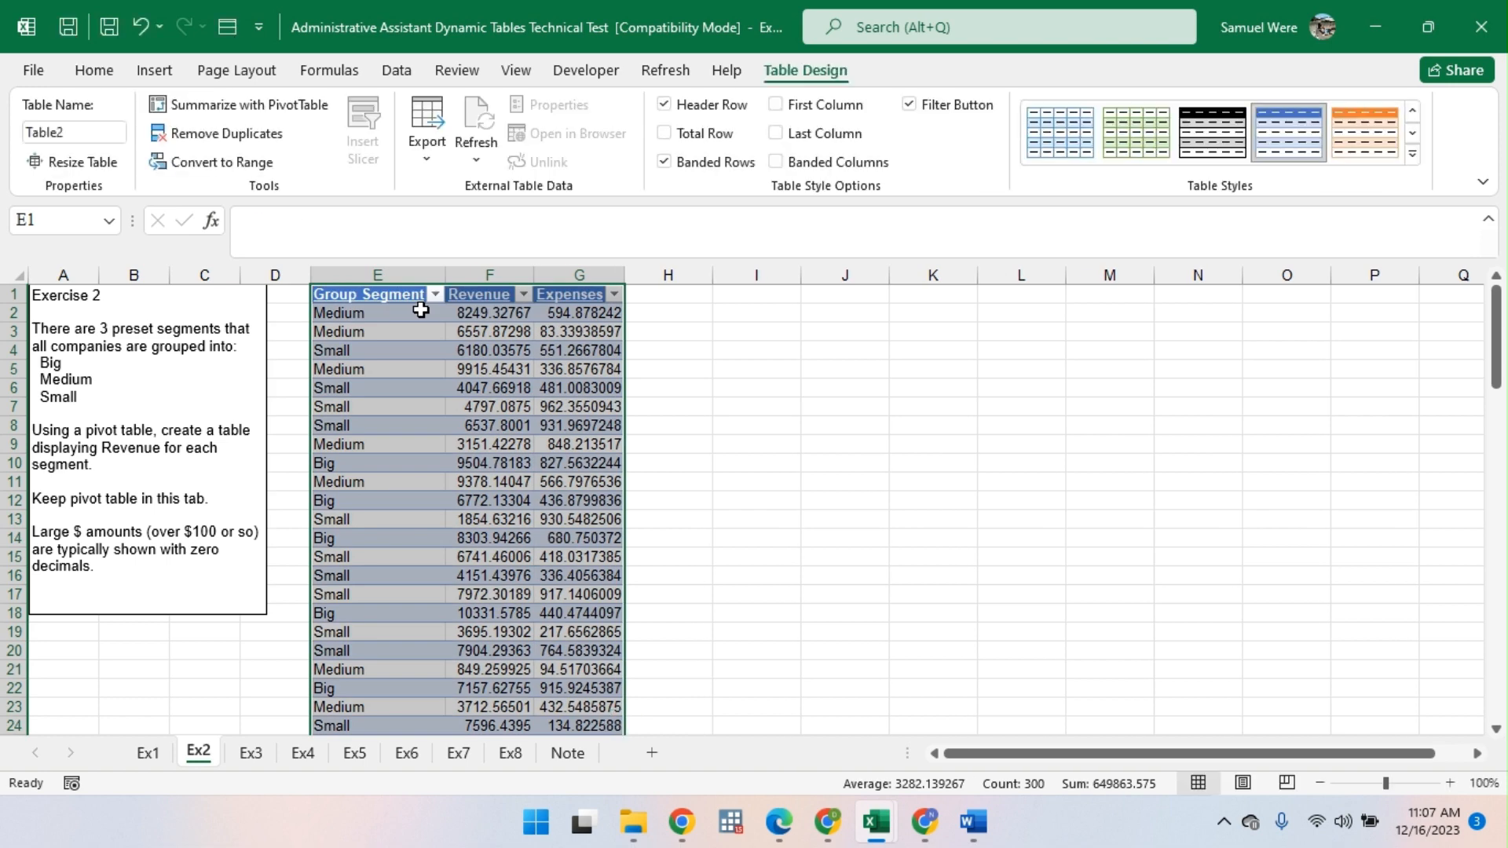
# Step: Insert a pivot table from Table2 in the existing Ex2 worksheet at cell I3
pyautogui.click(154, 68)
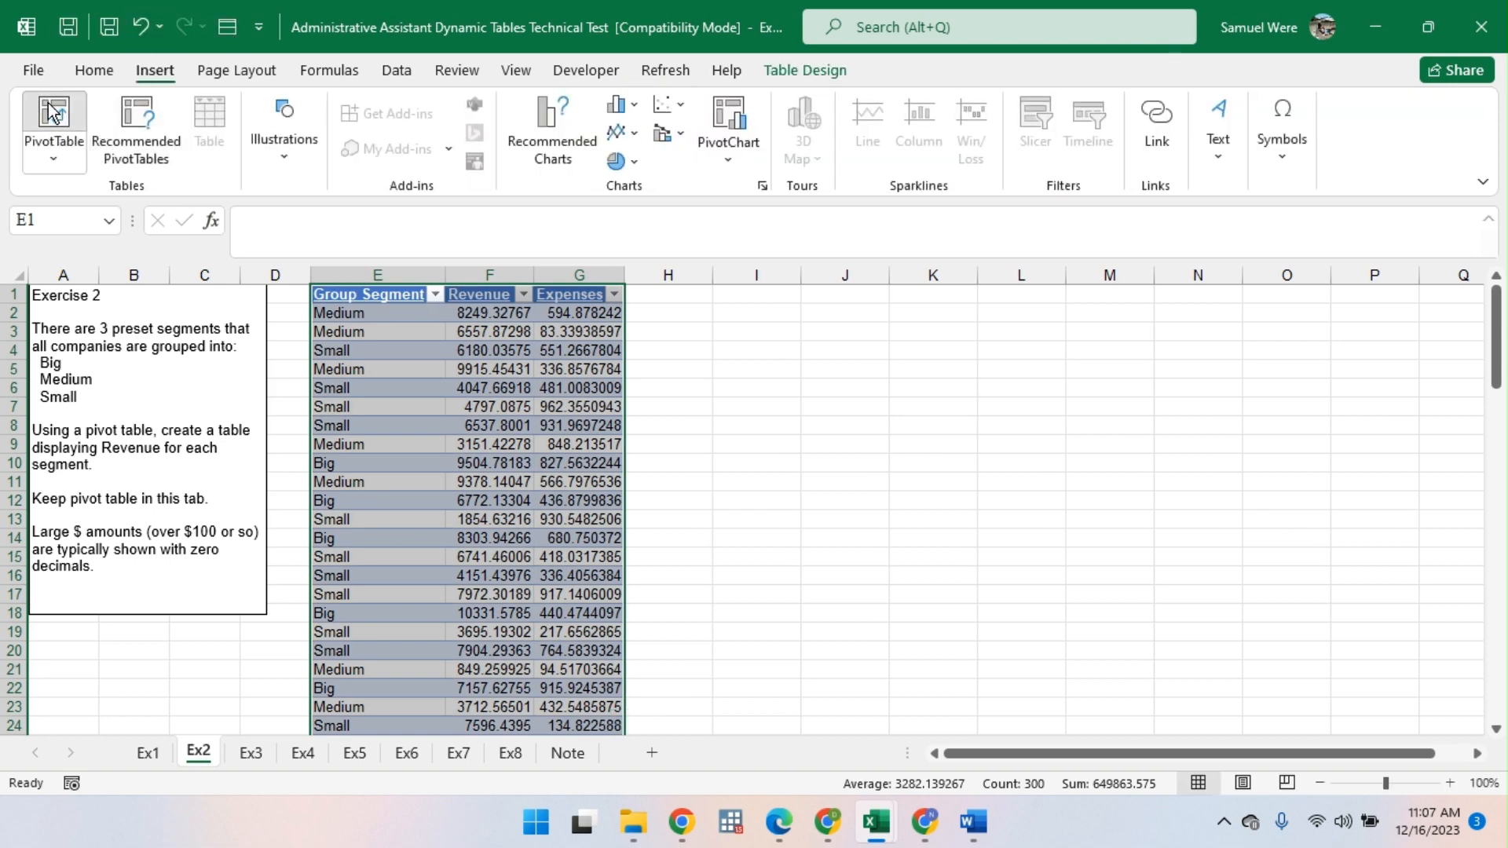
pyautogui.click(52, 112)
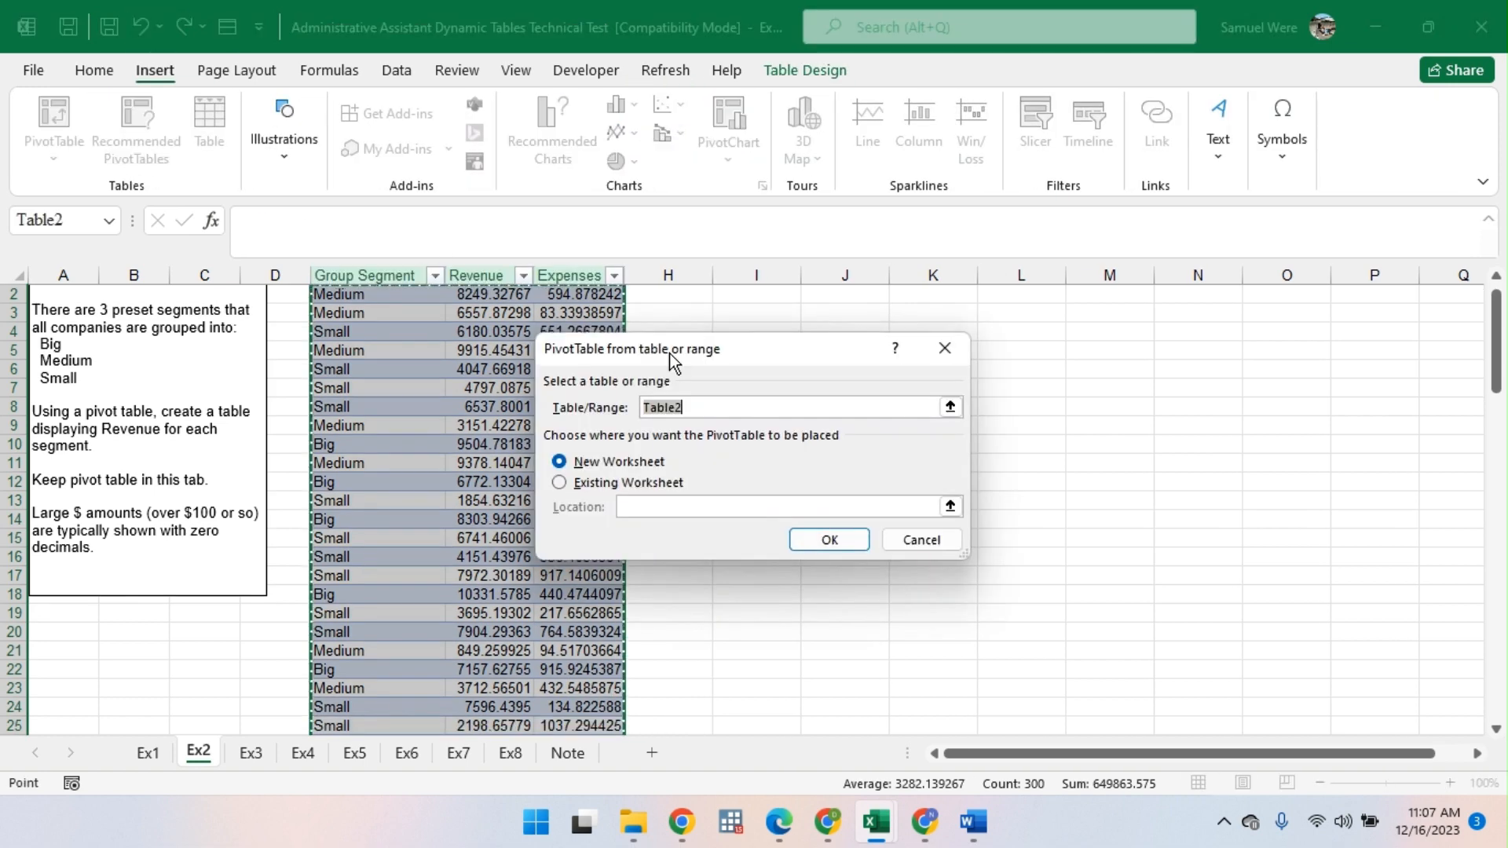
pyautogui.click(644, 487)
pyautogui.click(738, 296)
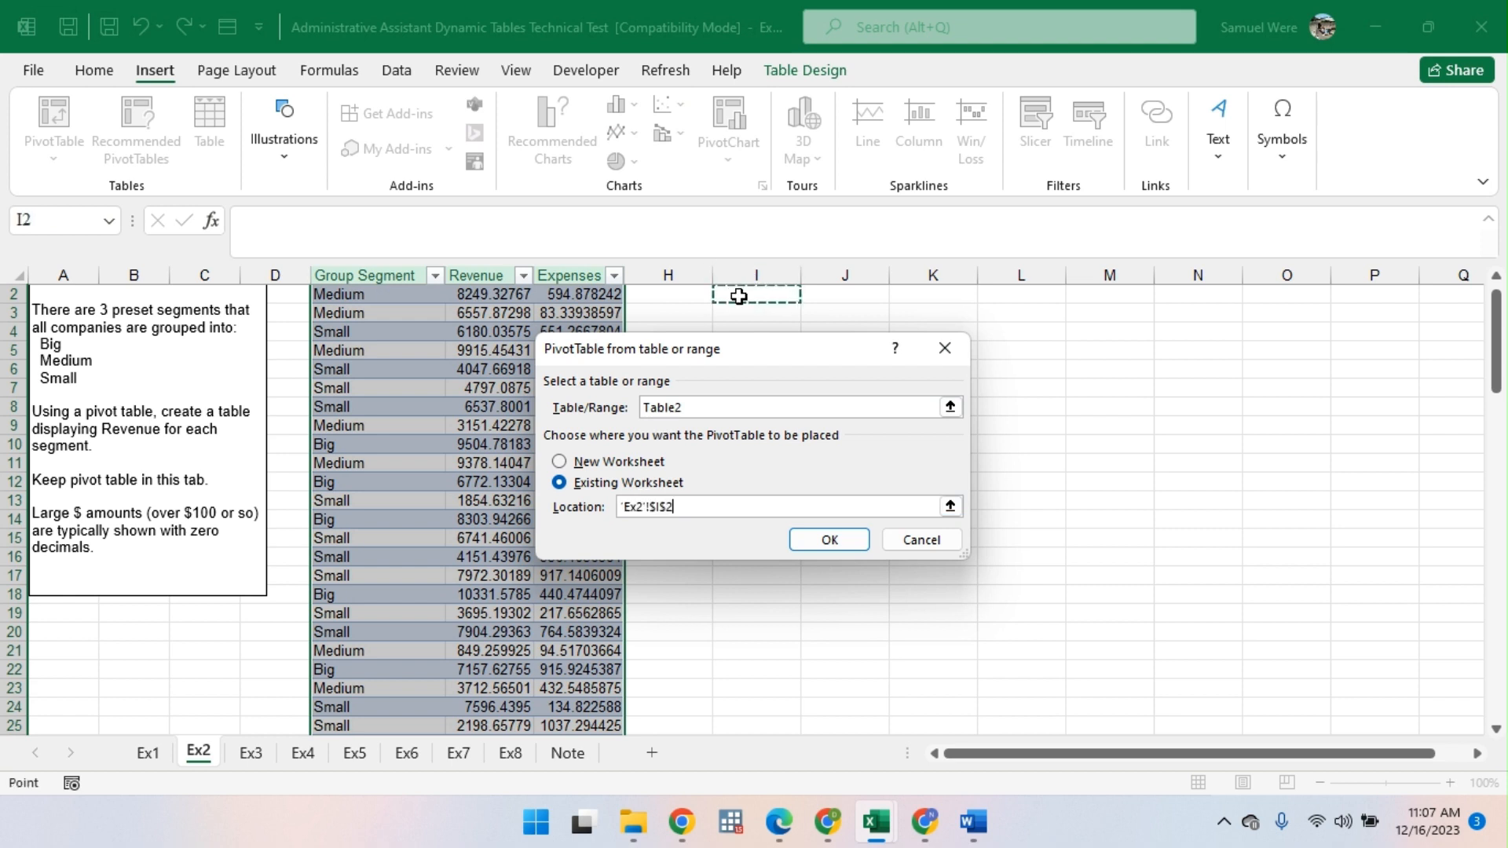
pyautogui.press('BackSpace')
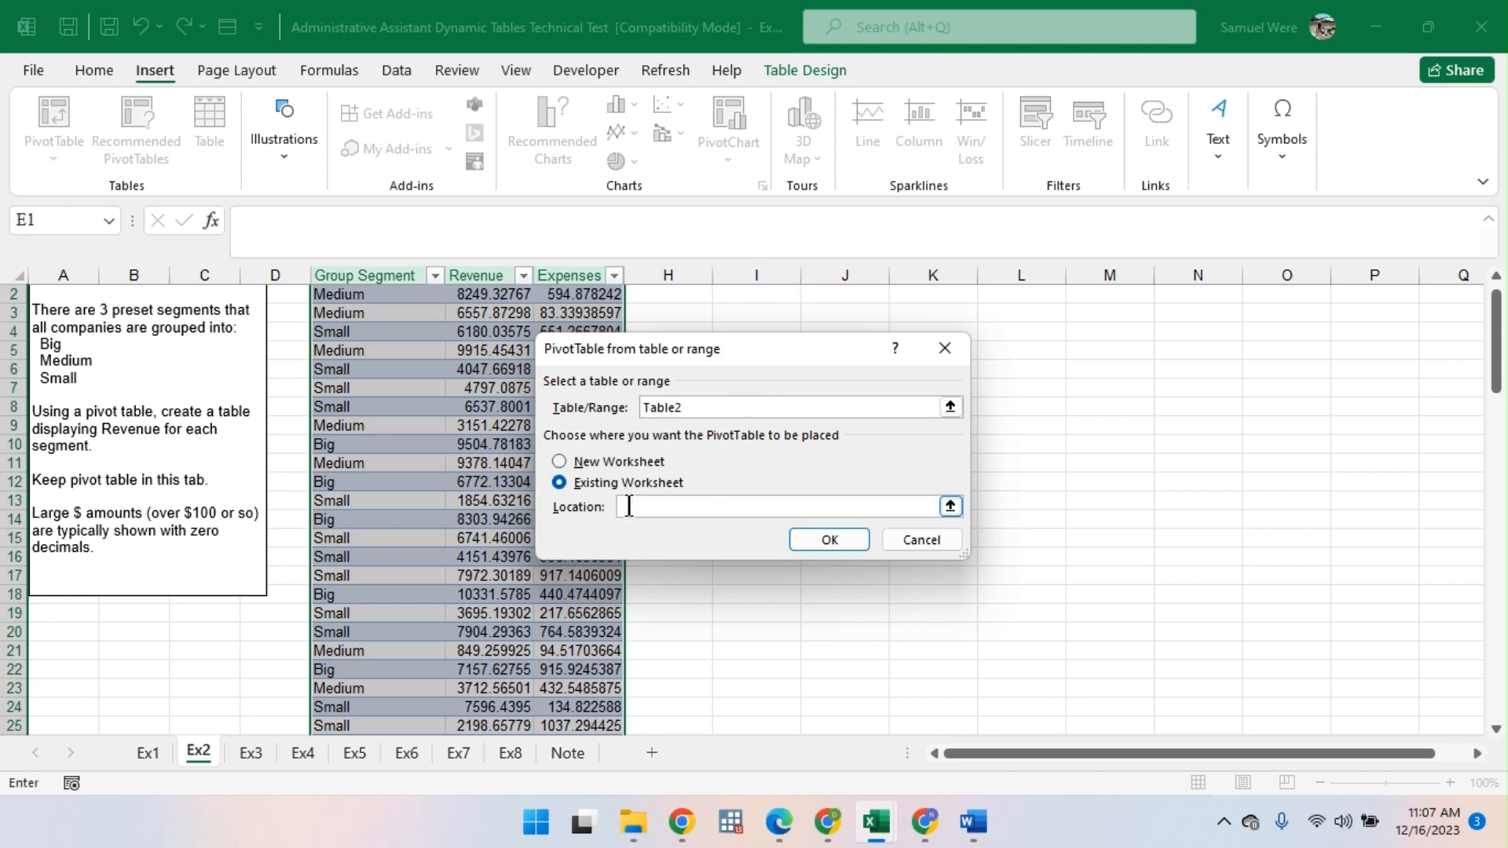
pyautogui.click(727, 311)
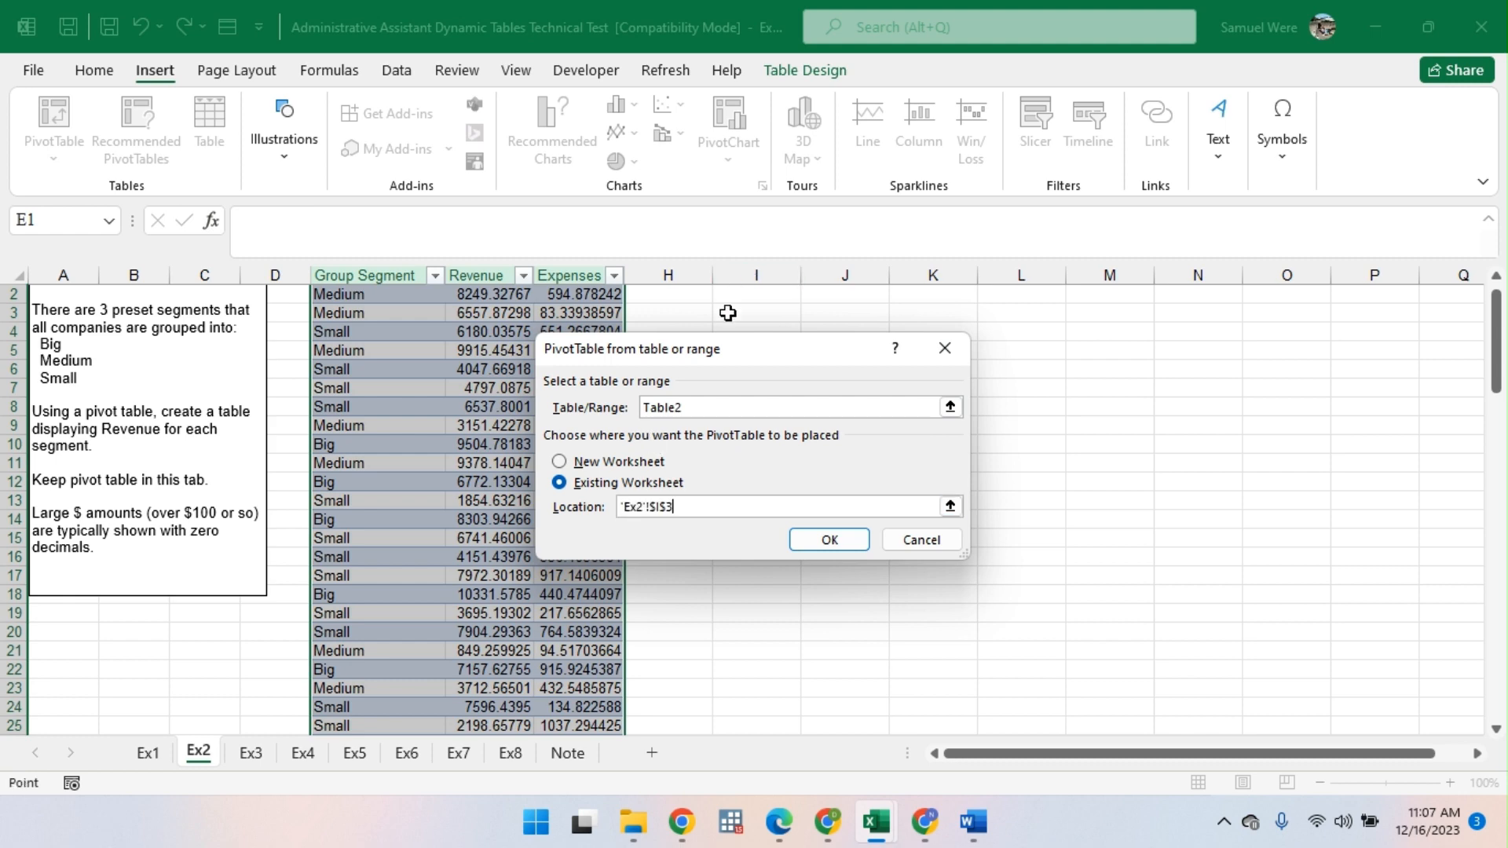
pyautogui.click(817, 539)
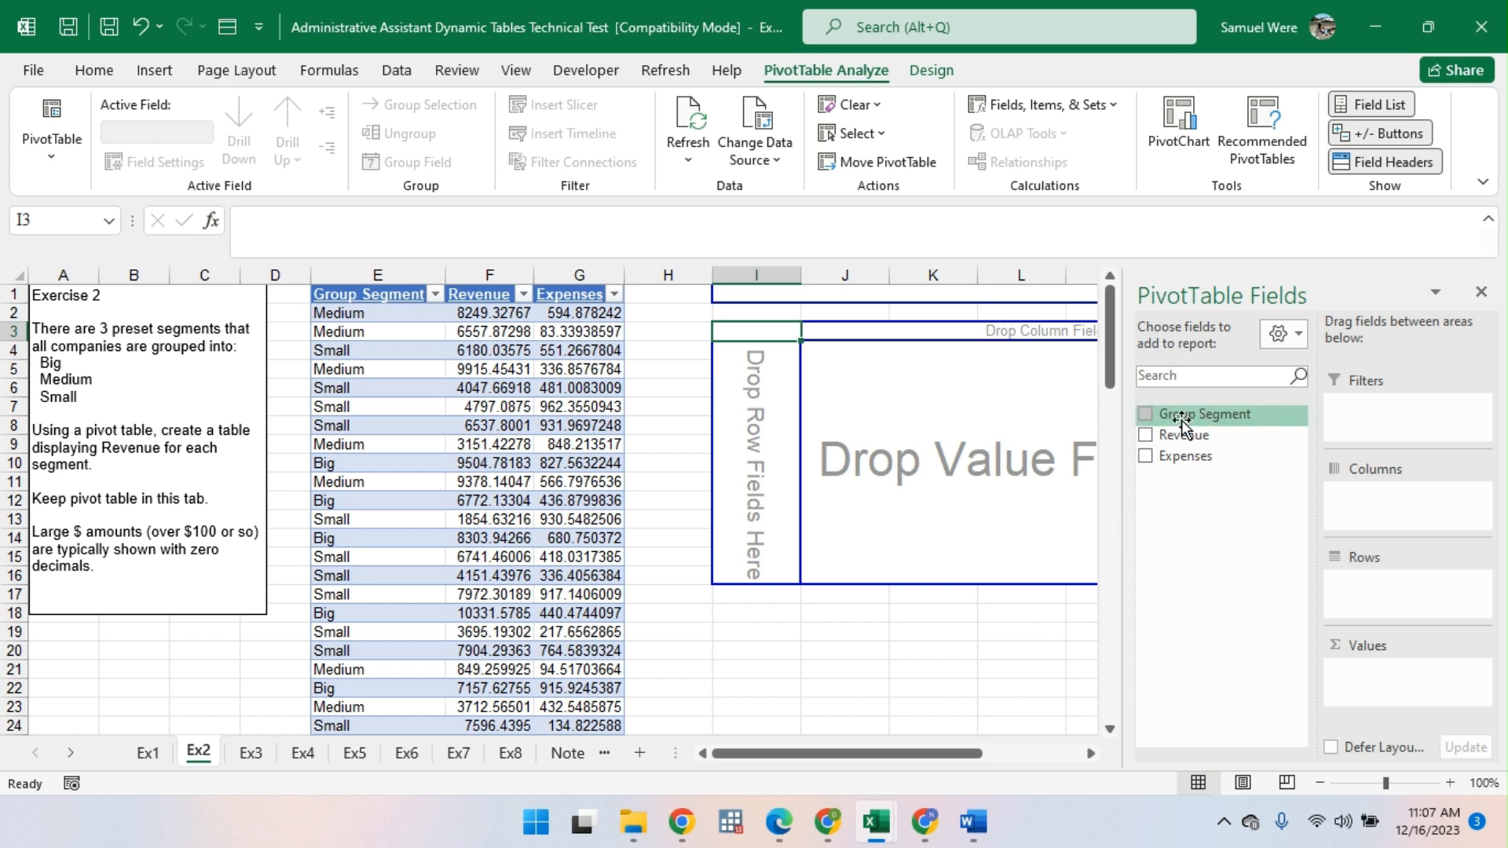
# Step: Add Group Segment to the pivot table's rows and Revenue to its values
pyautogui.moveTo(1181, 419); pyautogui.dragTo(1370, 584)
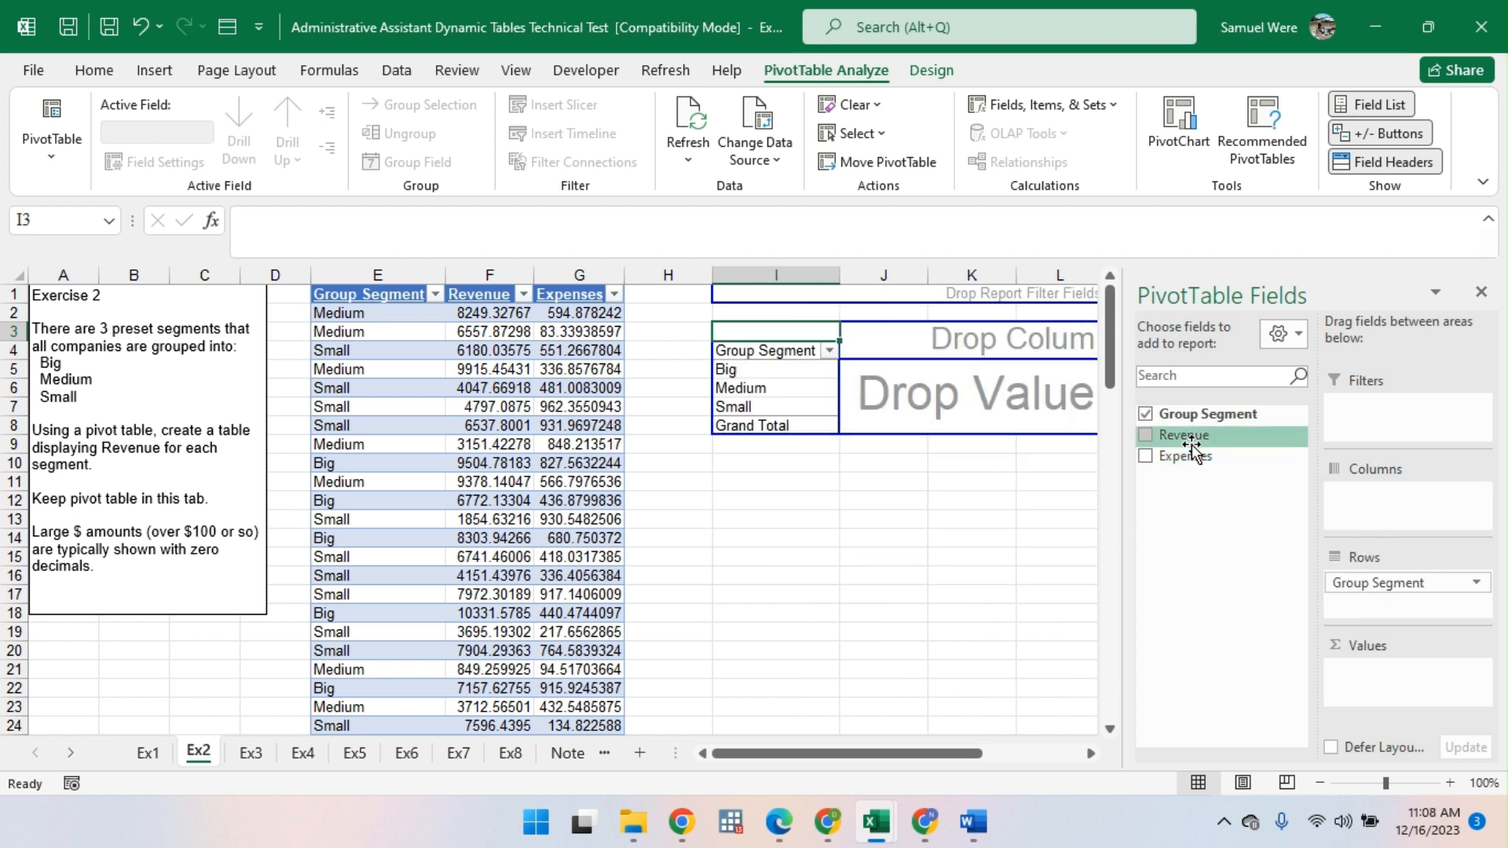
pyautogui.moveTo(1184, 436); pyautogui.dragTo(1384, 691)
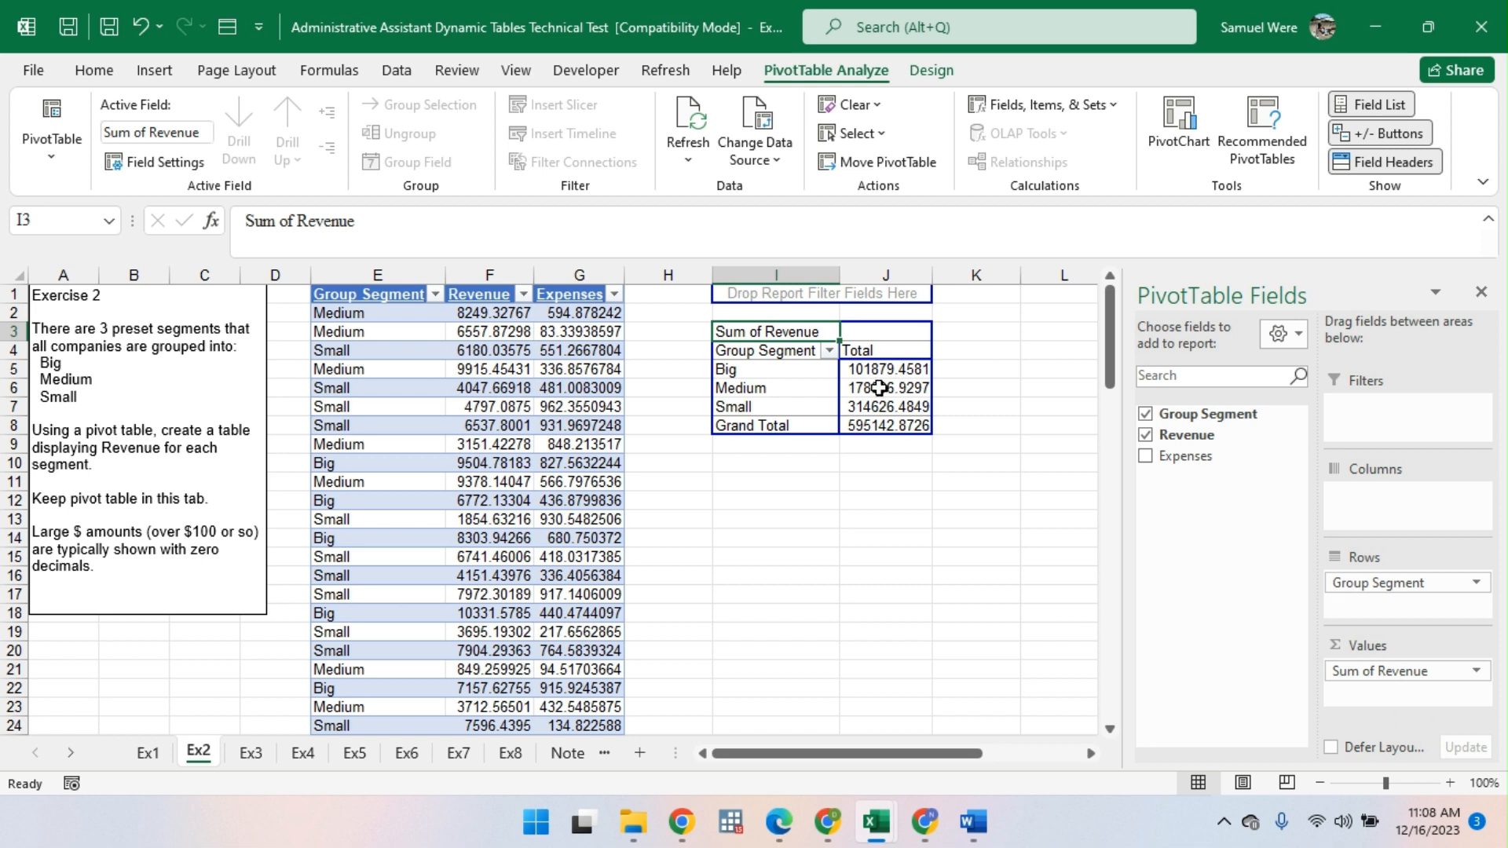
# Step: Format the pivot table's revenue totals in J5:J8 with thousands separators and zero decimals
pyautogui.moveTo(879, 387)
pyautogui.moveTo(882, 369); pyautogui.dragTo(894, 425)
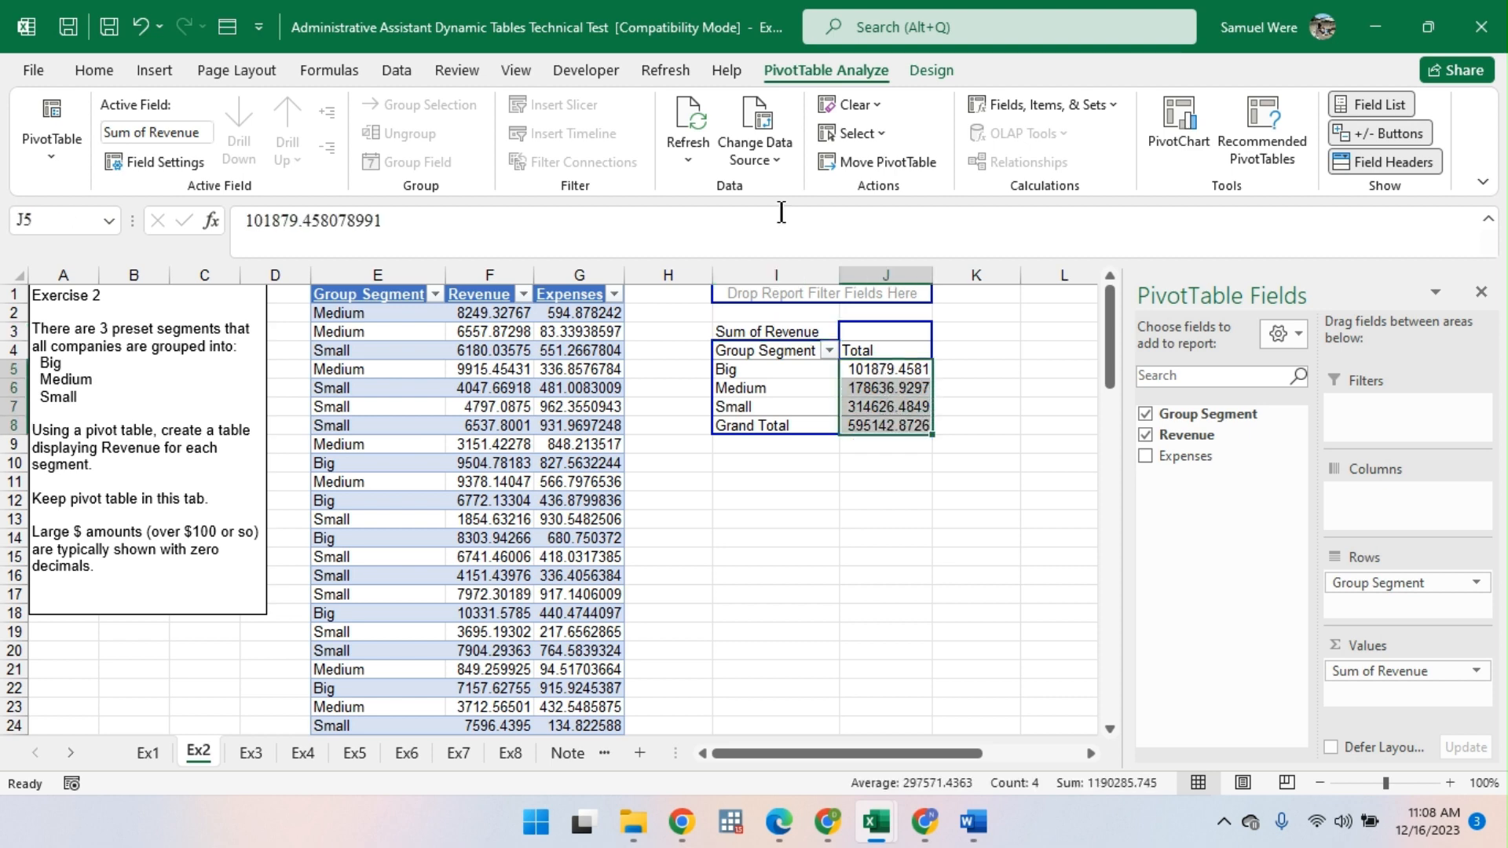
pyautogui.click(94, 71)
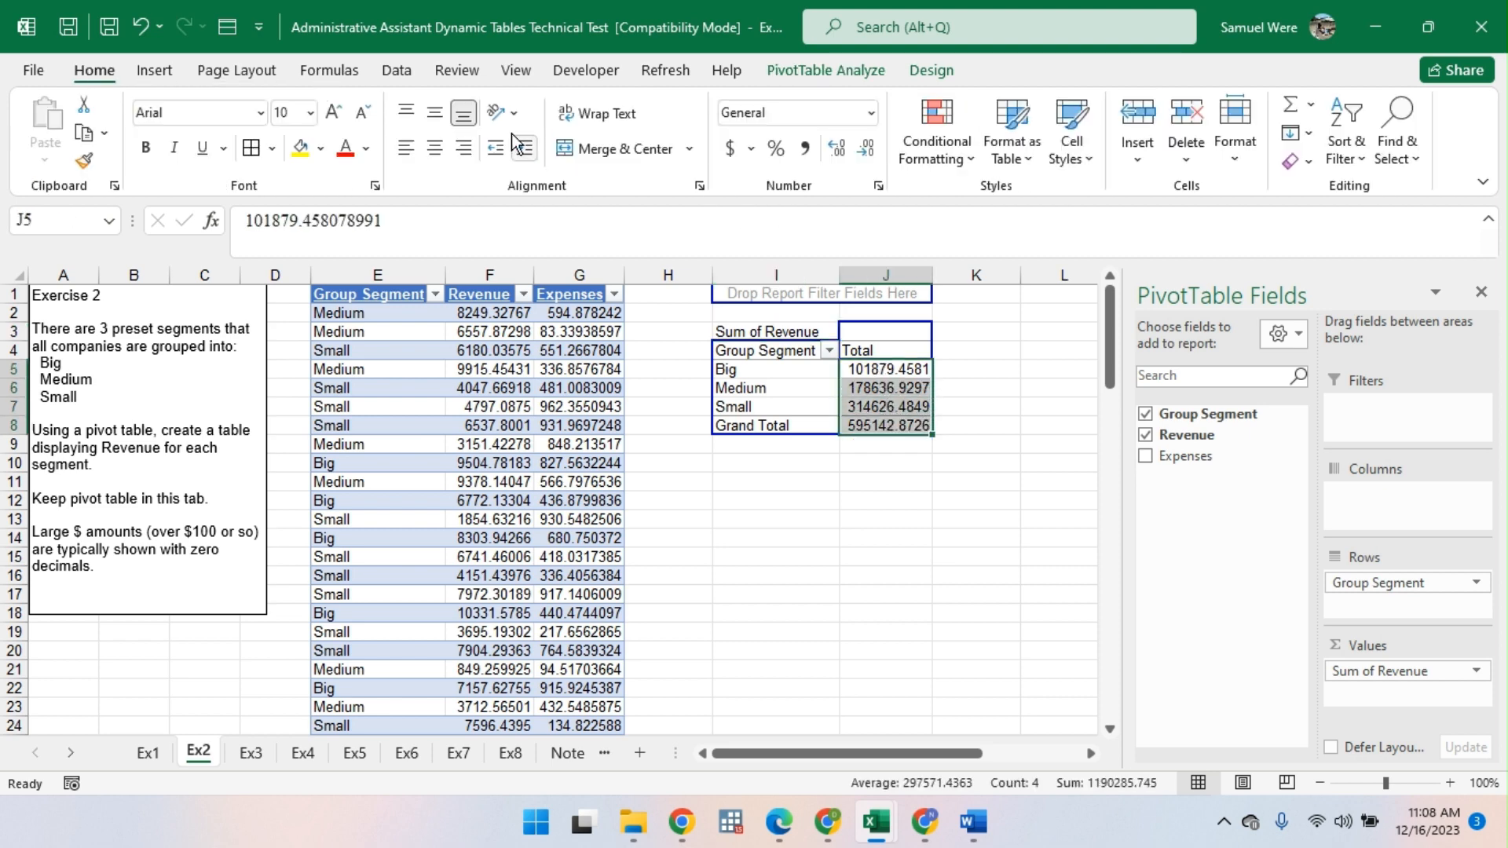
pyautogui.click(865, 147)
pyautogui.click(865, 148)
pyautogui.click(866, 148)
pyautogui.click(865, 147)
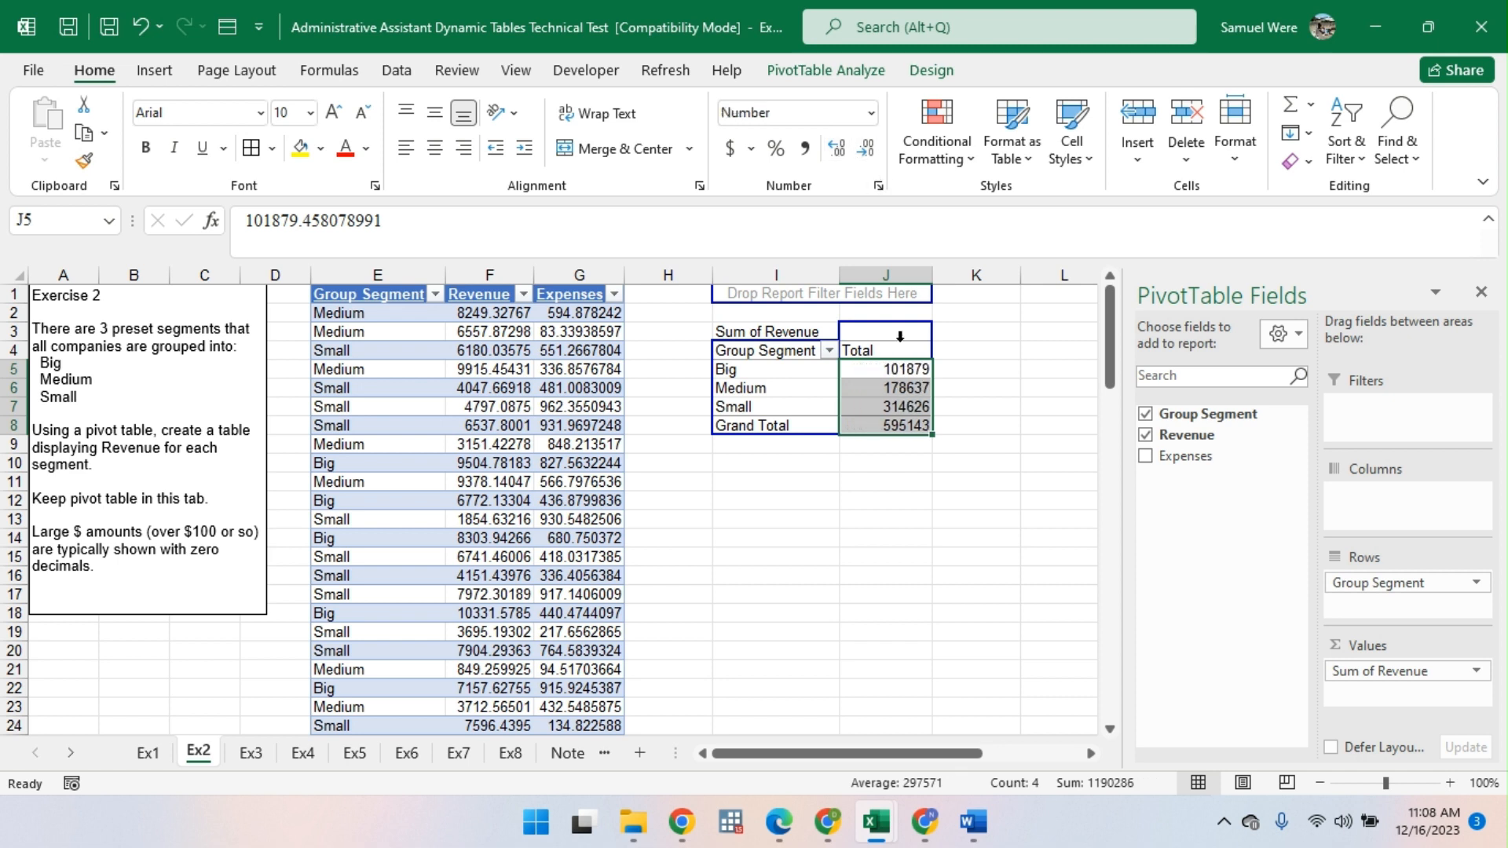
pyautogui.click(804, 148)
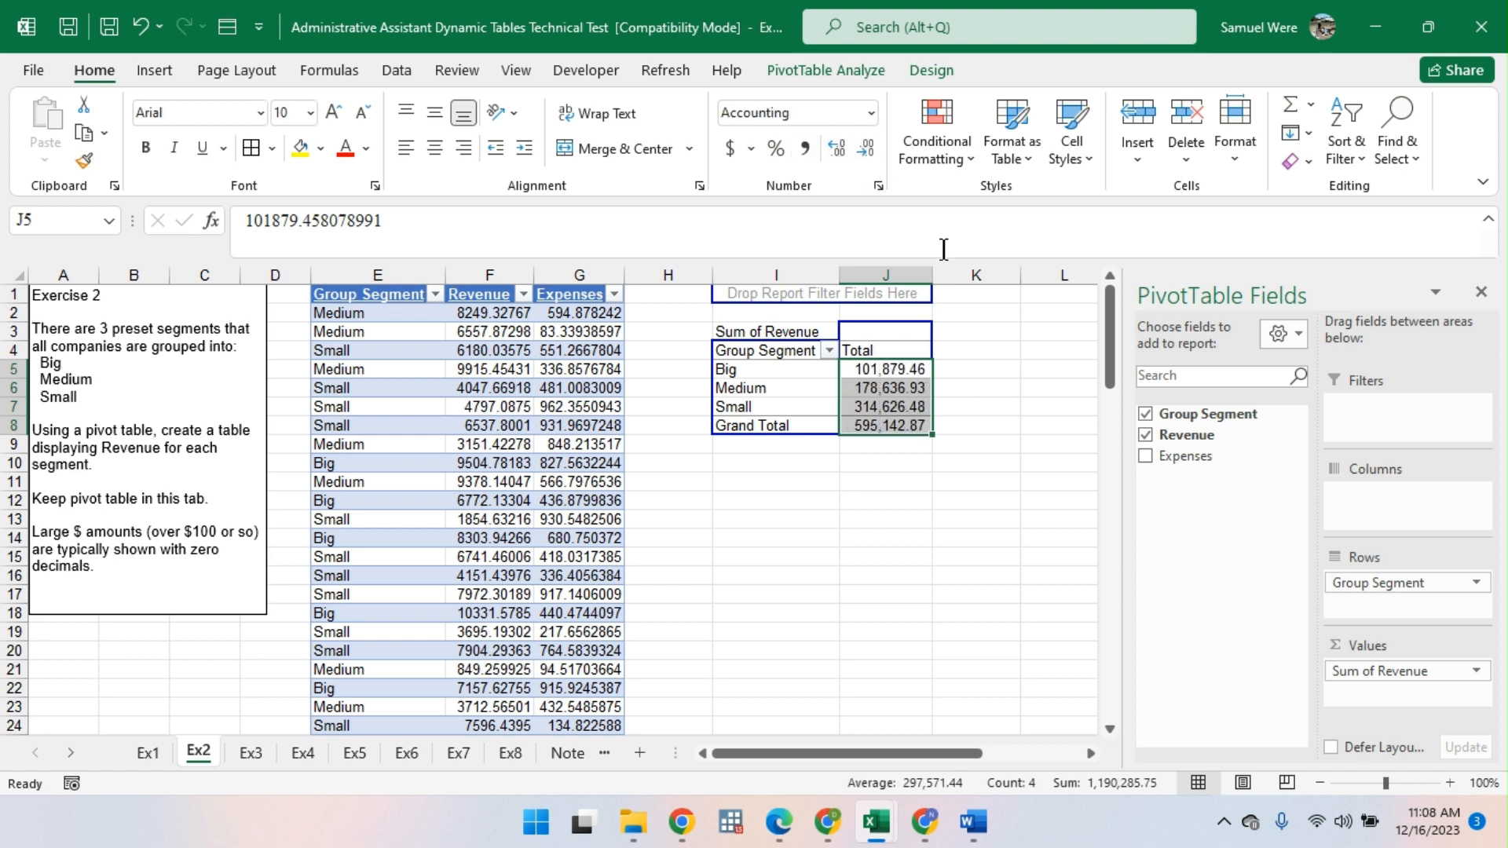
pyautogui.click(865, 147)
pyautogui.click(865, 147)
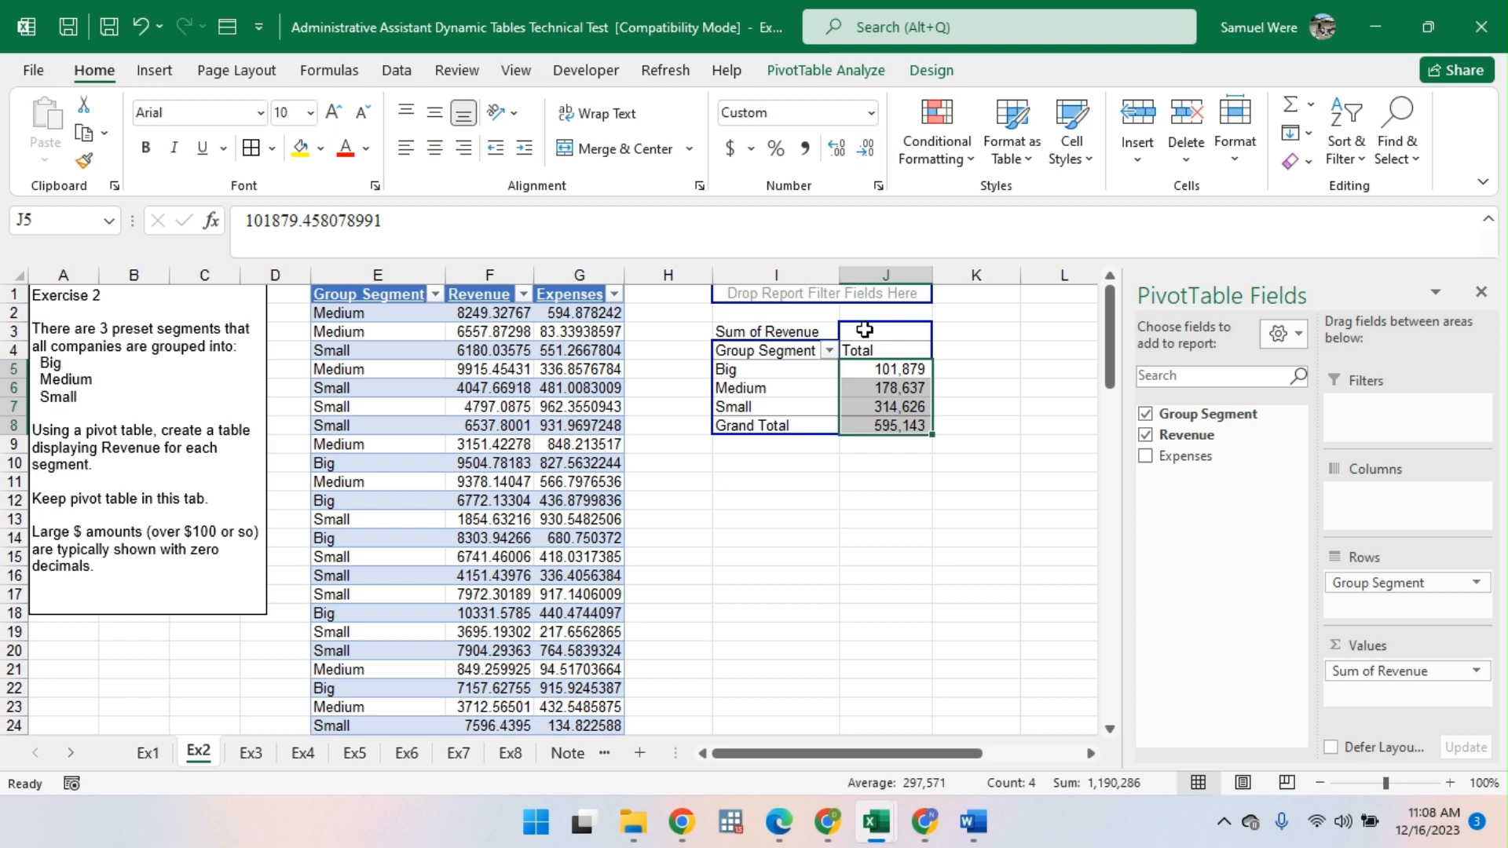
# Step: Look over the Exercise 3 and Exercise 8 instructions and return to the Ex2 sheet
pyautogui.click(250, 753)
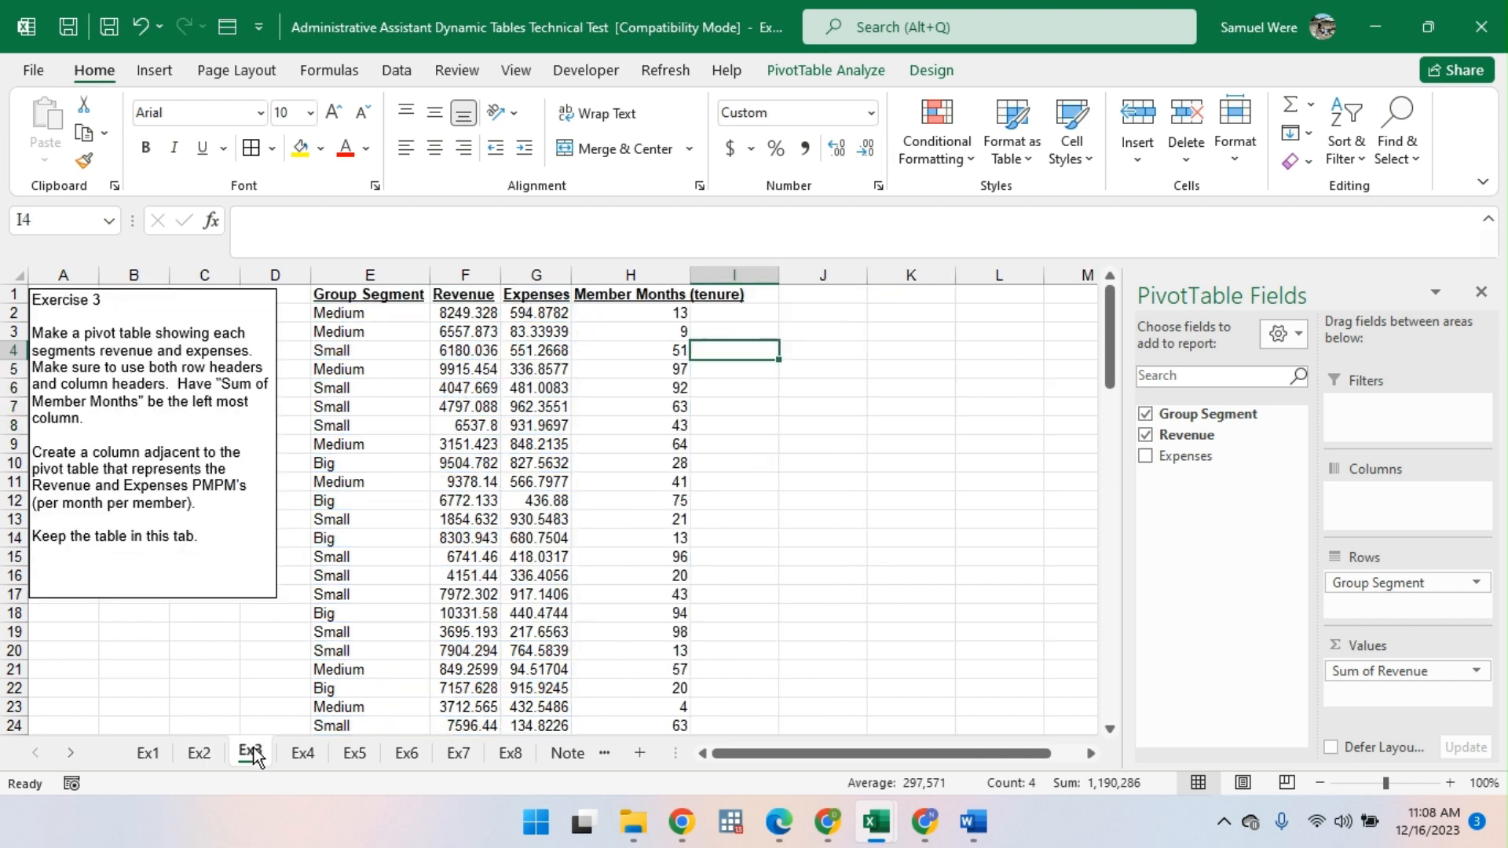
pyautogui.click(505, 754)
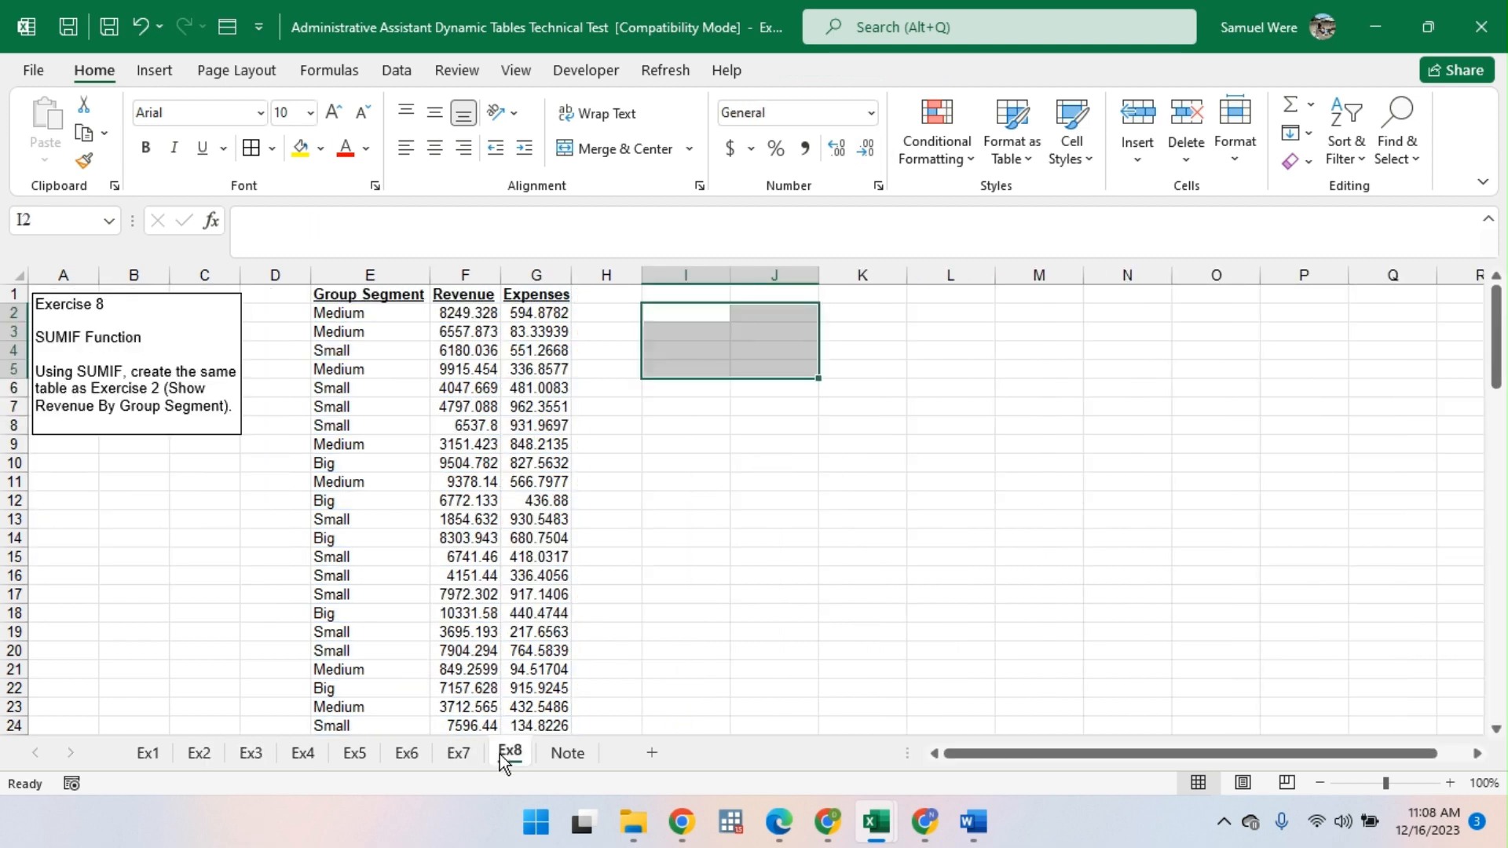
pyautogui.click(253, 754)
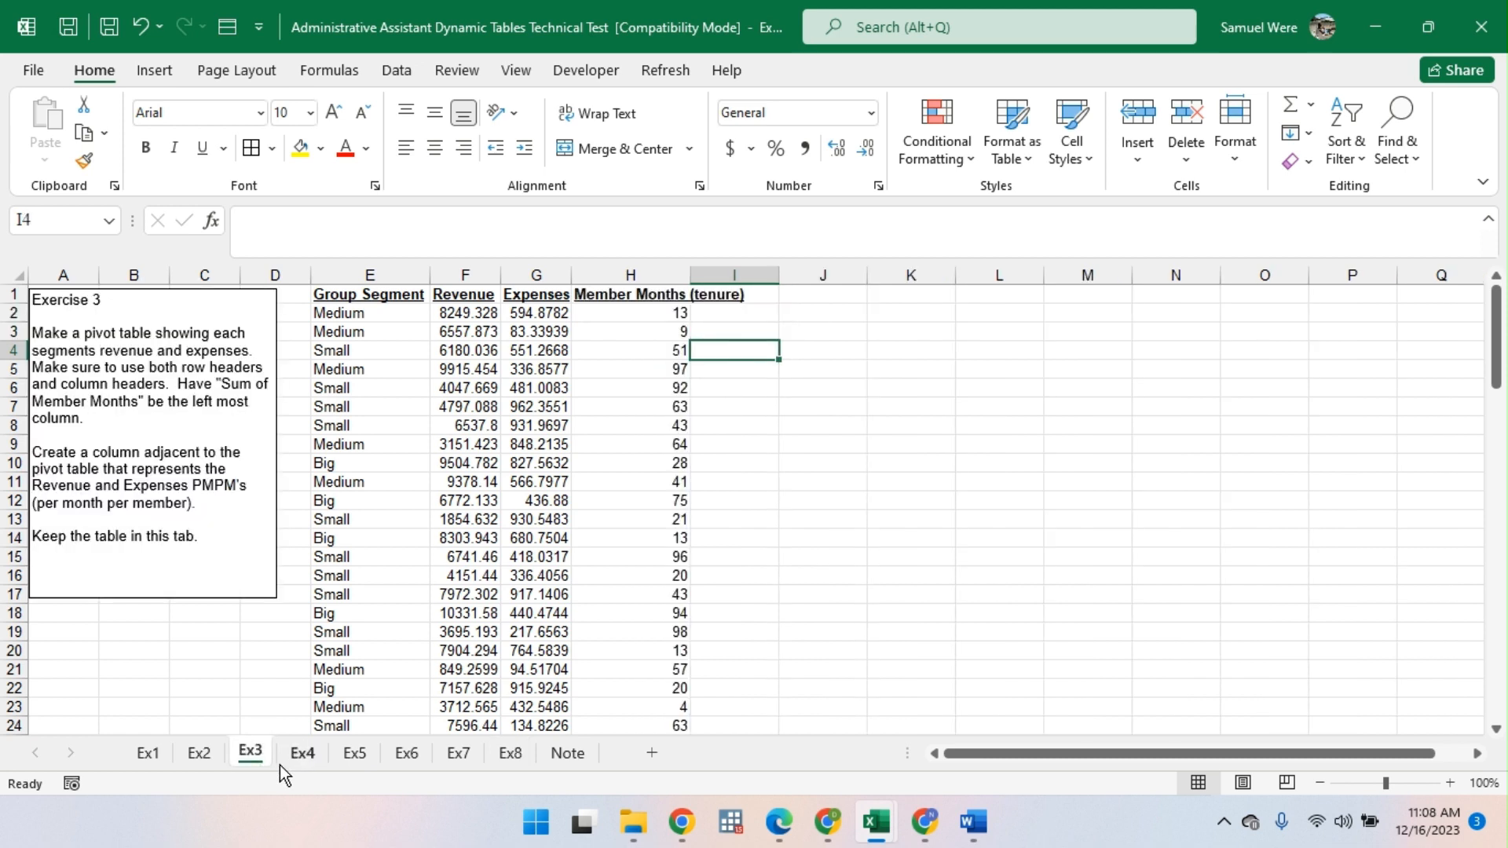
pyautogui.click(208, 756)
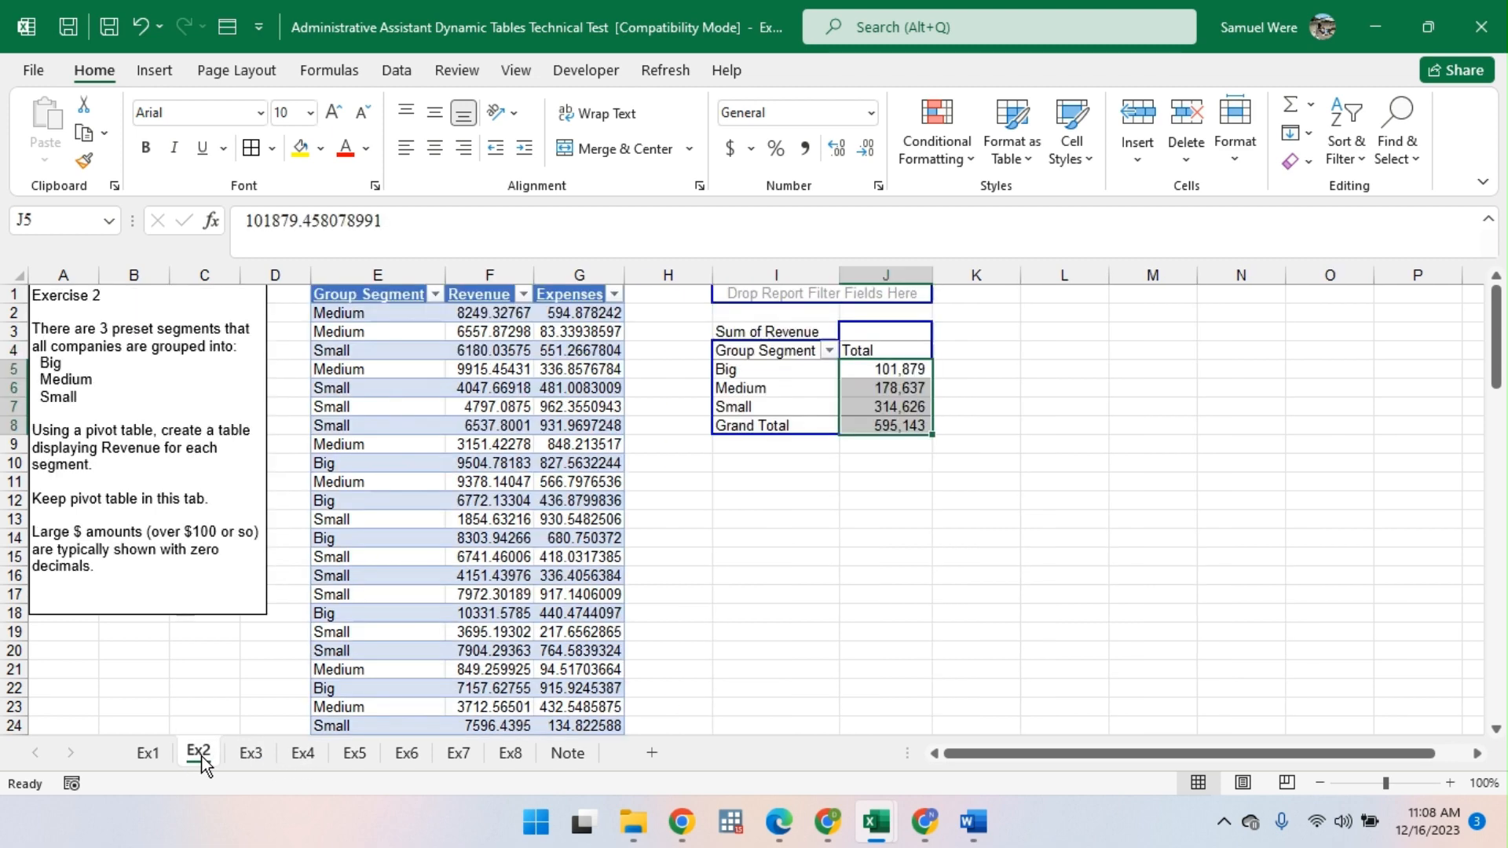